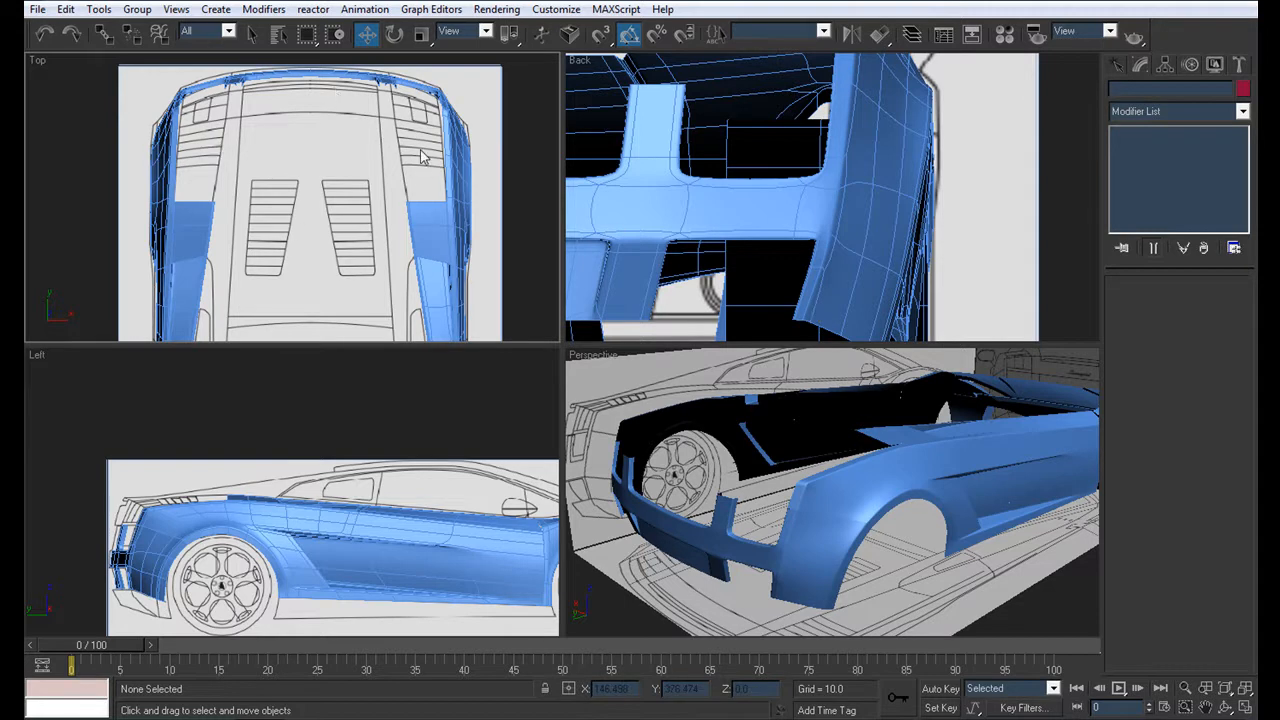
Hide the Front layer of the car model in the layer manager
middle_click_drag(795, 528, 826, 503, "alt")
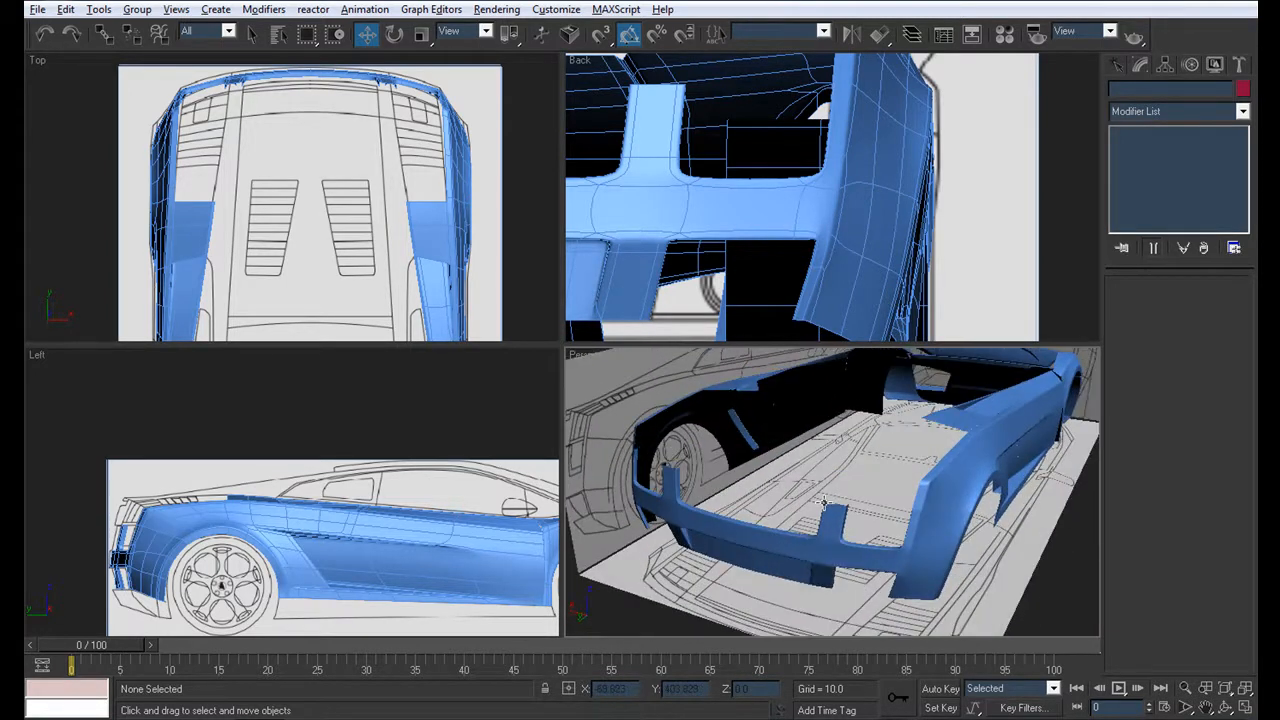
middle_click_drag(818, 171, 1012, 214)
scroll(1012, 214, "down", 5)
middle_click_drag(845, 207, 902, 209)
scroll(902, 209, "up", 2)
scroll(1020, 420, "down", 6)
middle_click_drag(942, 450, 823, 453, "alt")
left_click(882, 436)
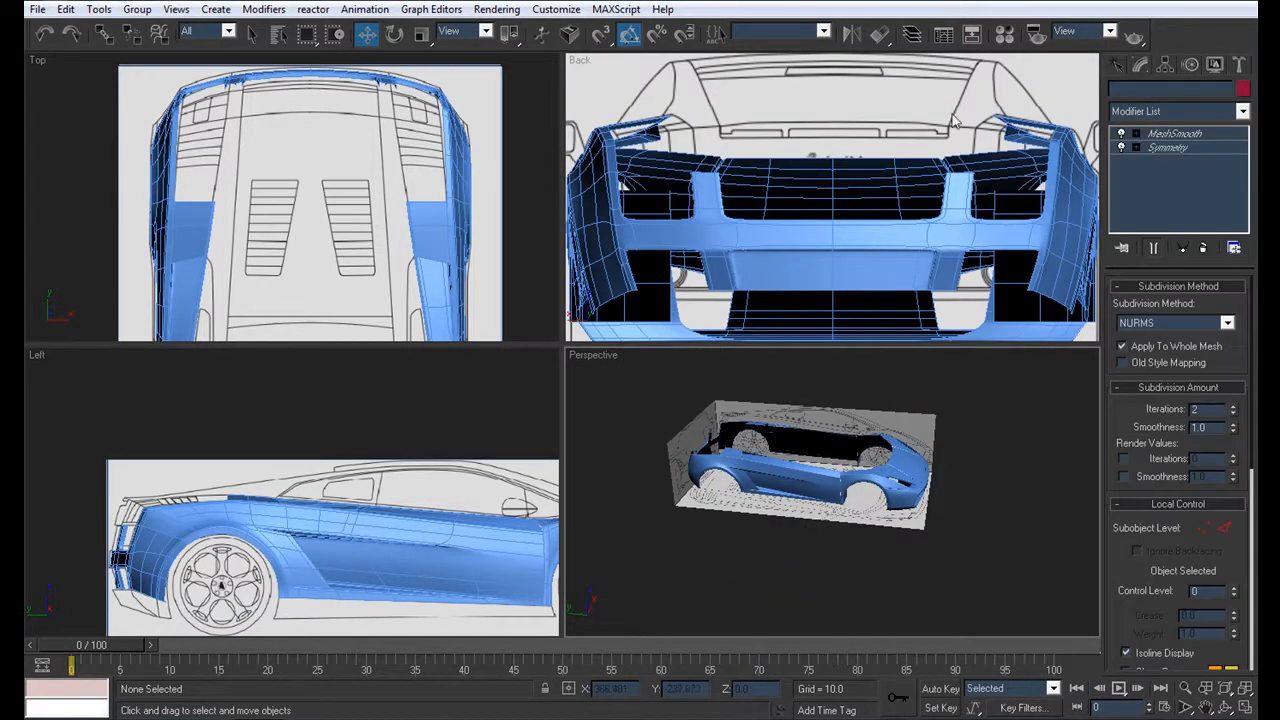
left_click(912, 34)
left_click(428, 249)
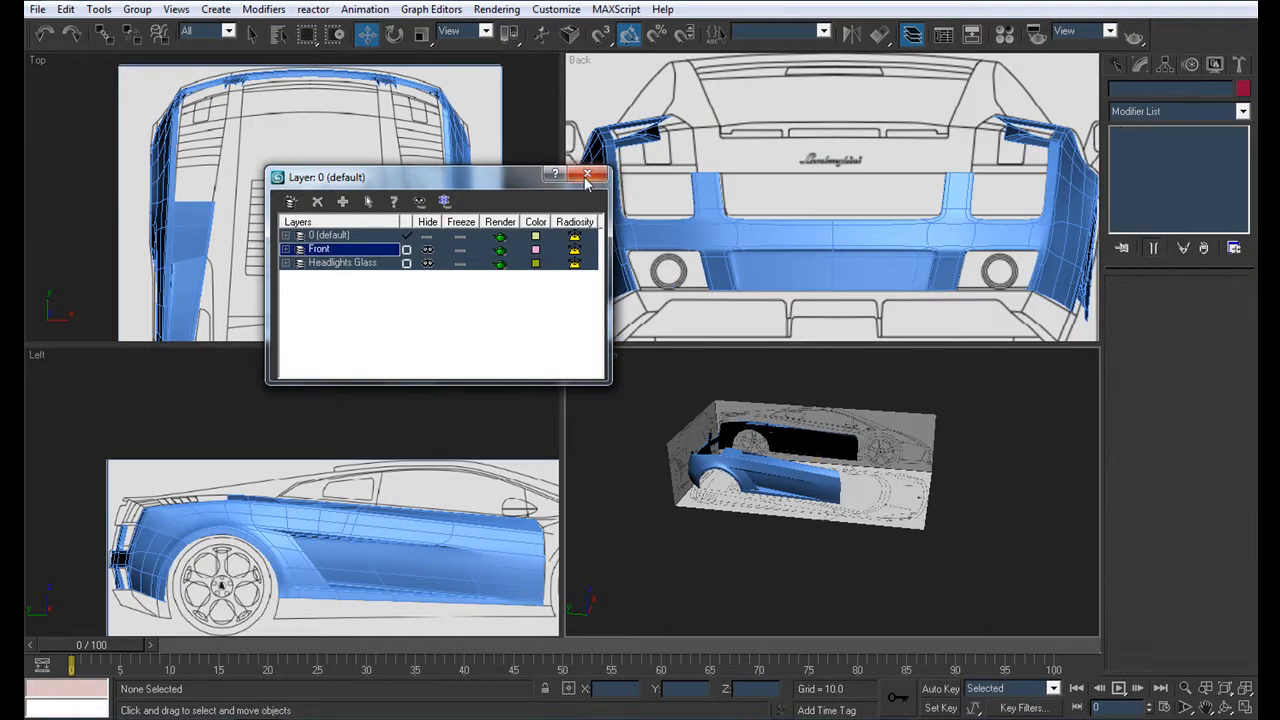
left_click(590, 163)
left_click(589, 174)
Select the Side body and enter polygon editing on its base Editable Poly
middle_click_drag(758, 526, 1036, 508)
scroll(865, 525, "up", 4)
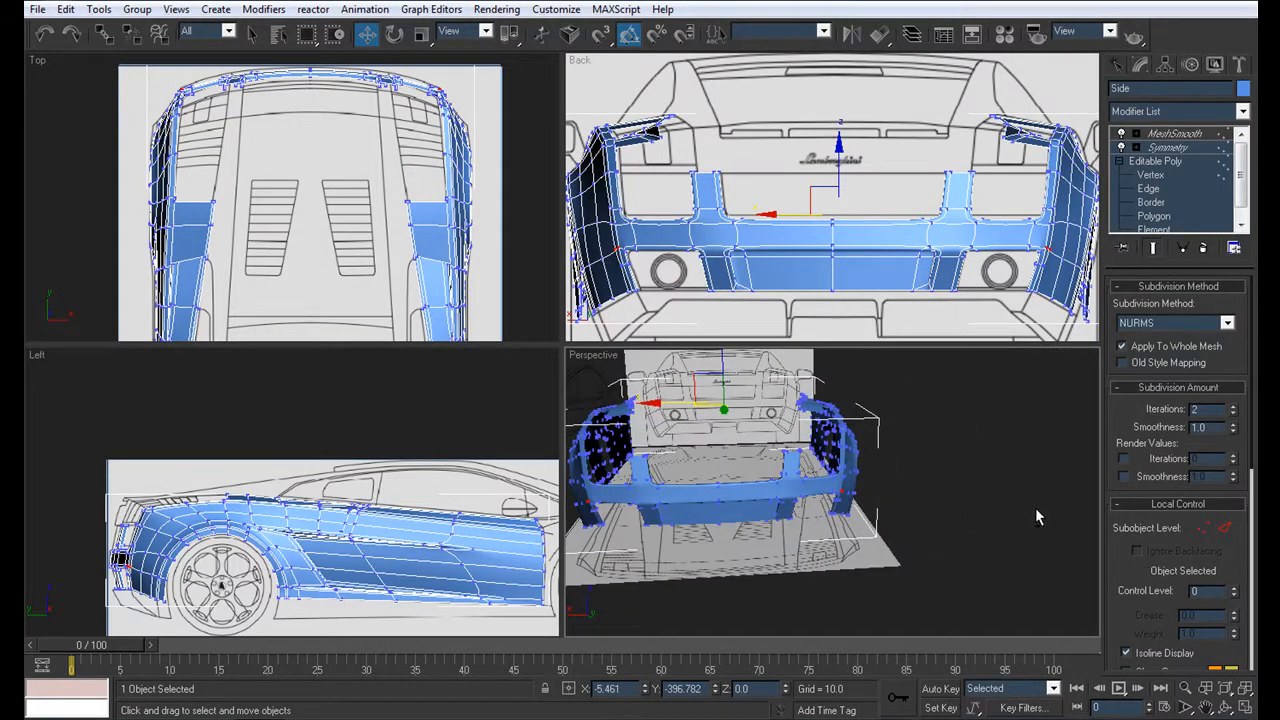
left_click(960, 532)
middle_click_drag(905, 541, 820, 558, "alt")
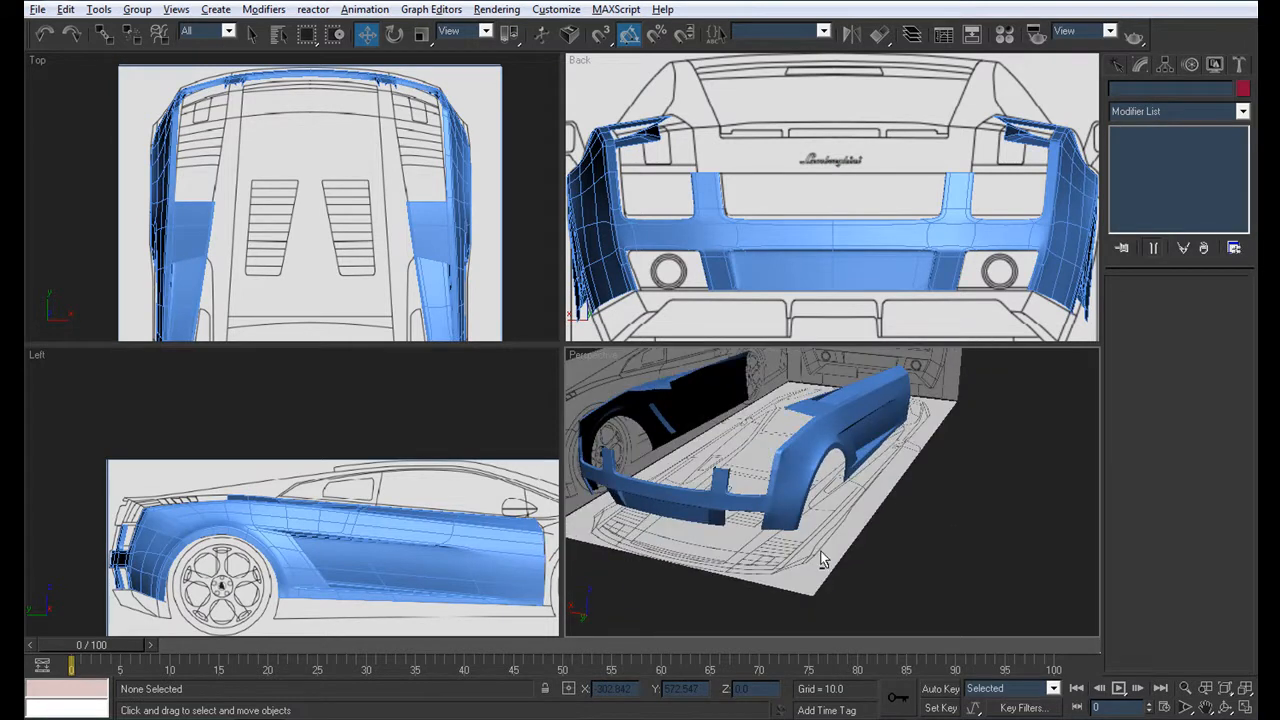
middle_click_drag(306, 211, 443, 252)
scroll(443, 252, "up", 3)
mouse_move(380, 288)
middle_mouse_down()
mouse_move(324, 196)
mouse_move(237, 314)
mouse_move(226, 223)
mouse_move(260, 106)
mouse_move(272, 141)
mouse_move(214, 360)
mouse_move(216, 261)
mouse_move(206, 348)
middle_mouse_up()
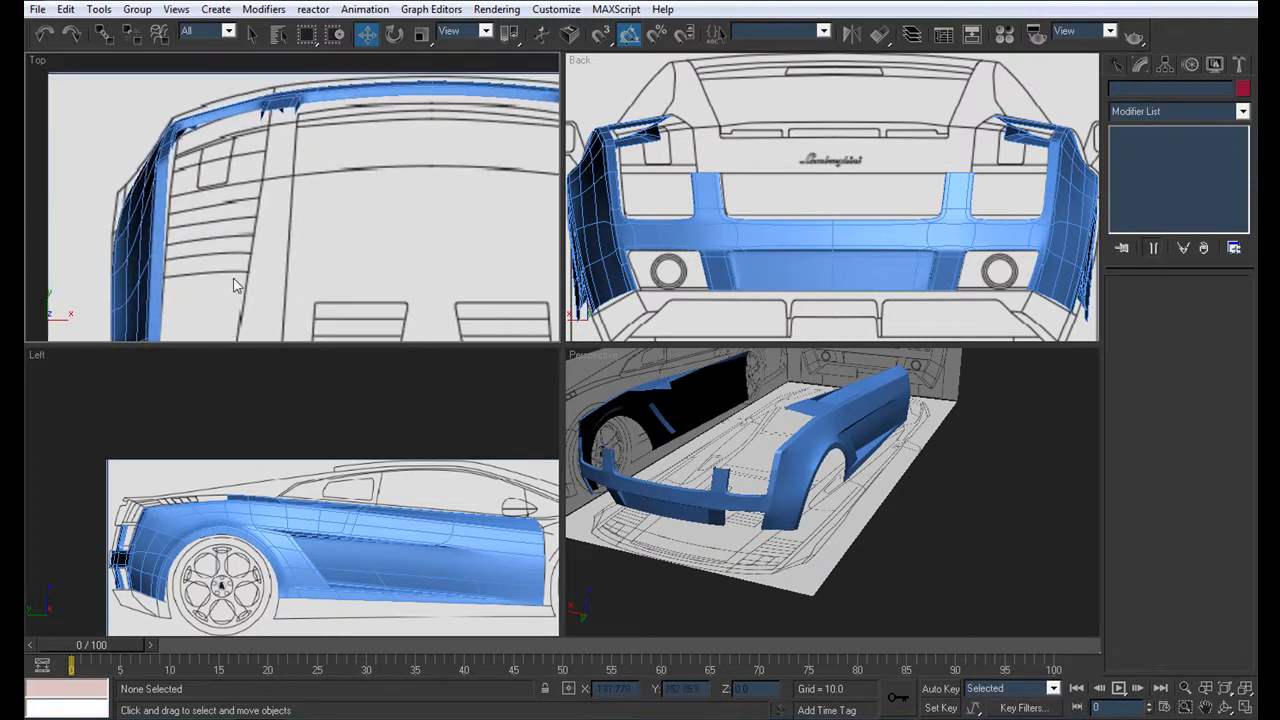
left_click(713, 188)
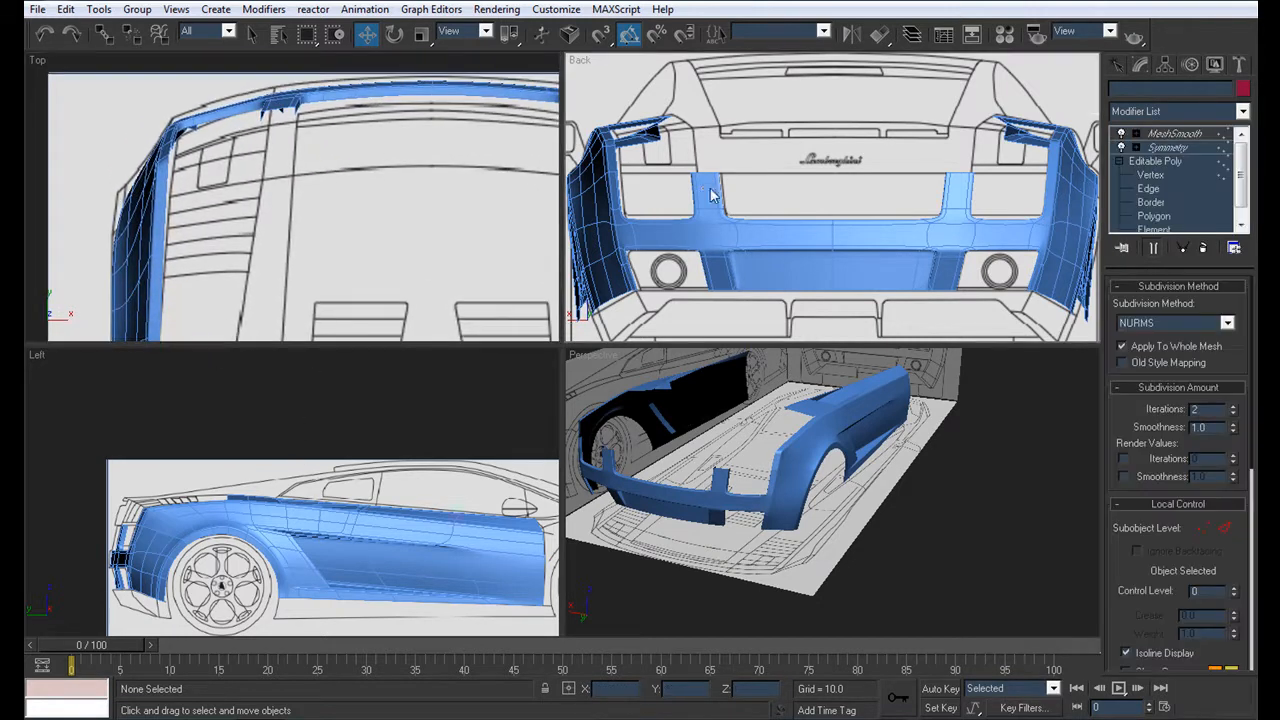
scroll(749, 187, "up", 2)
middle_click_drag(749, 187, 825, 214)
left_click(1154, 216)
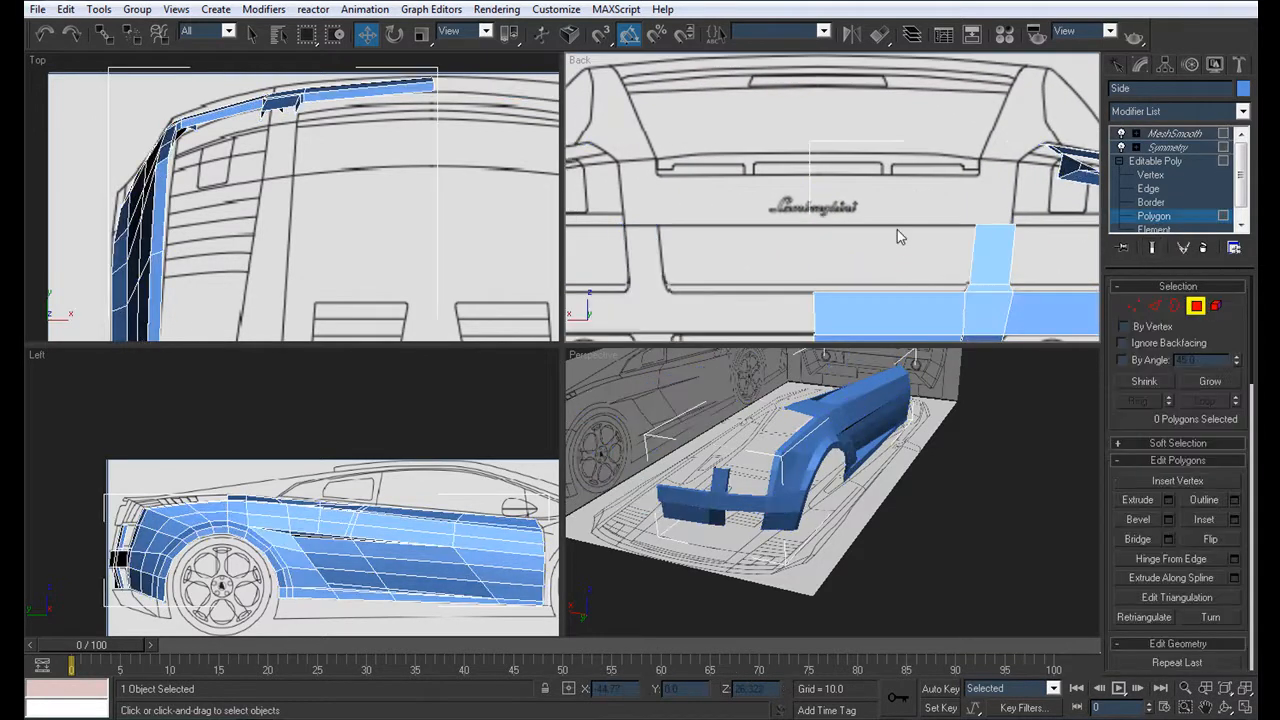
Clone the uppermost polygon of the rear bumper's upright pillar up and inward onto the trunk area above the bumper opening
middle_click_drag(922, 233, 840, 210)
key("alt+w")
middle_click_drag(738, 281, 833, 288)
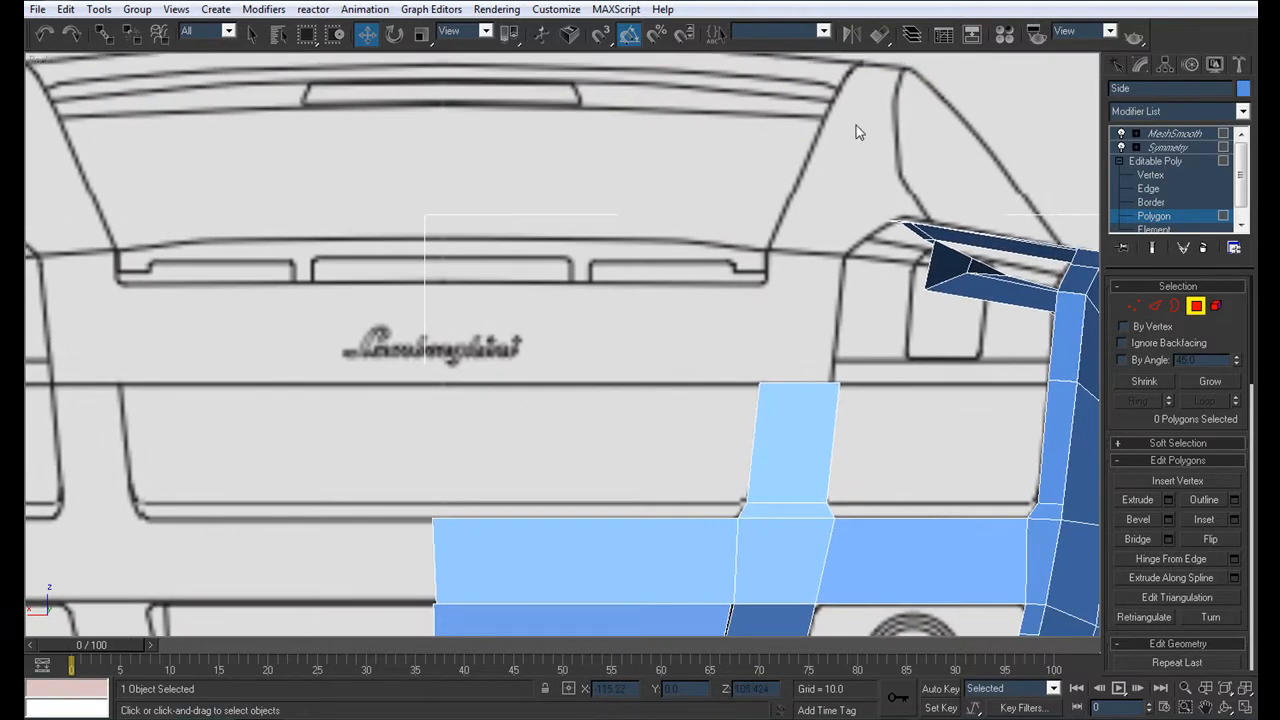
left_click(769, 447)
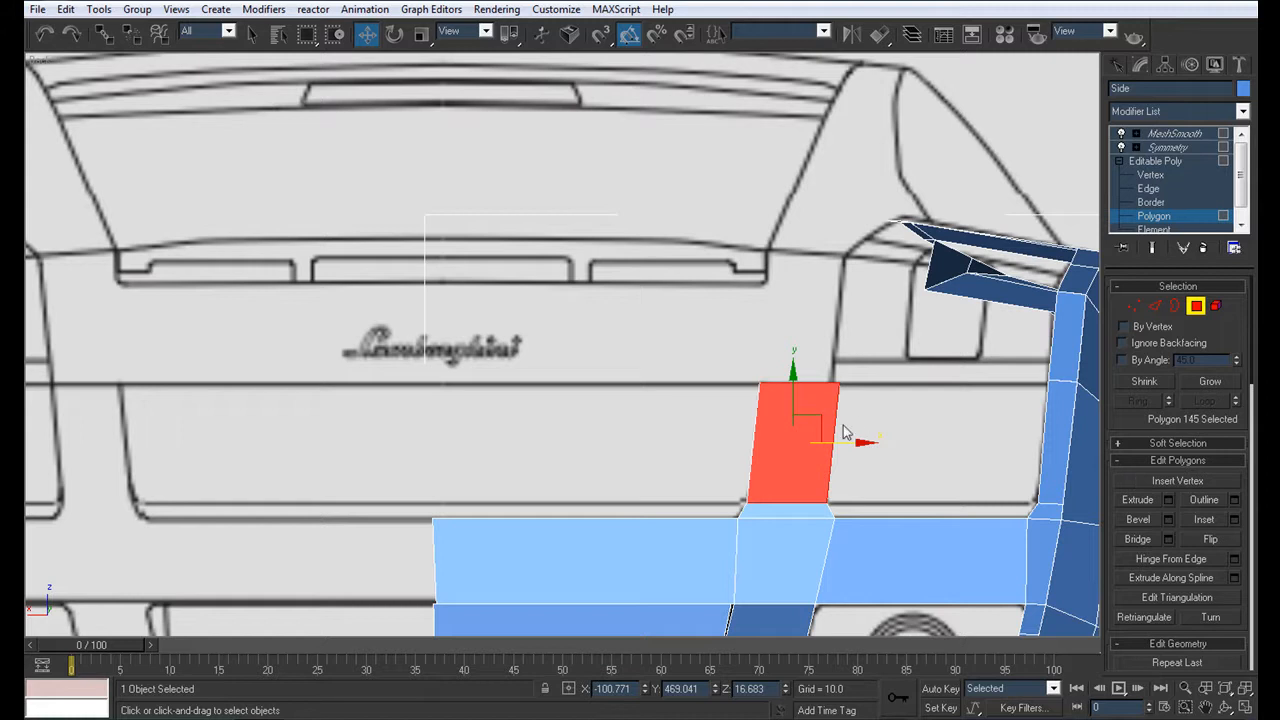
left_click_drag(820, 418, 737, 308)
key("ctrl+z")
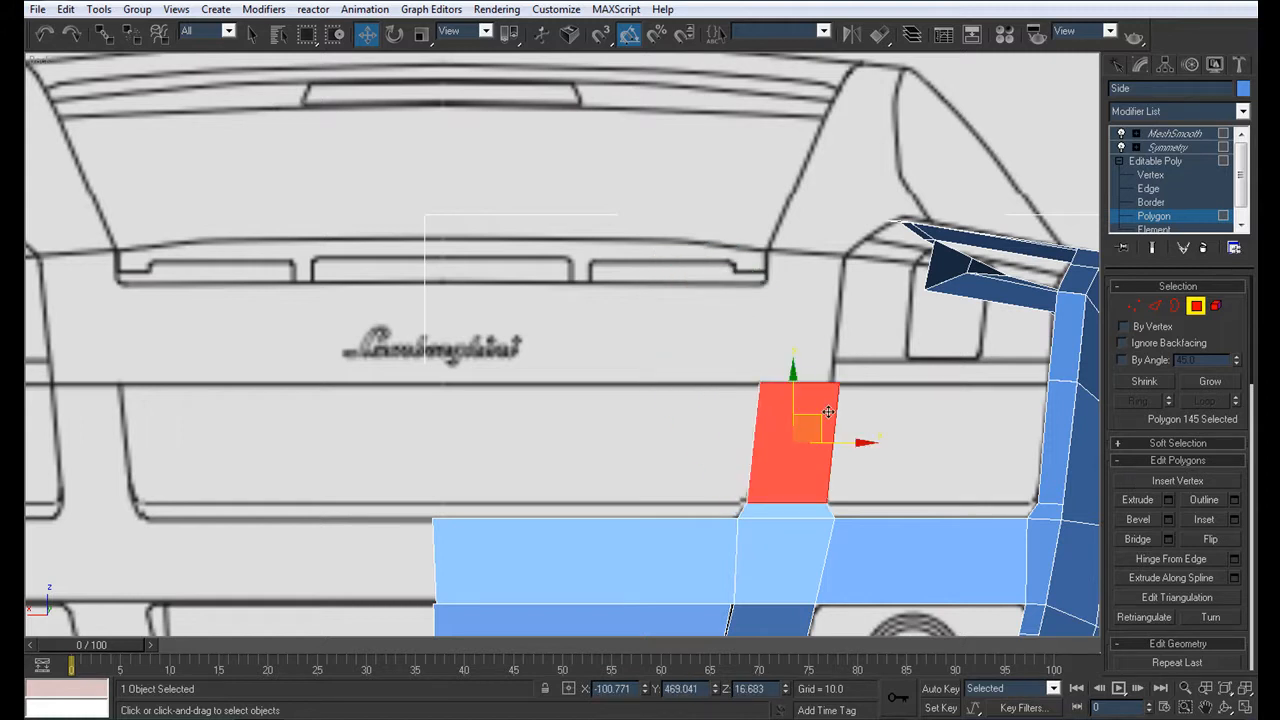
mouse_move(815, 414)
left_mouse_down("shift")
mouse_move(743, 303)
mouse_move(693, 275)
left_mouse_up("shift")
left_click(712, 368)
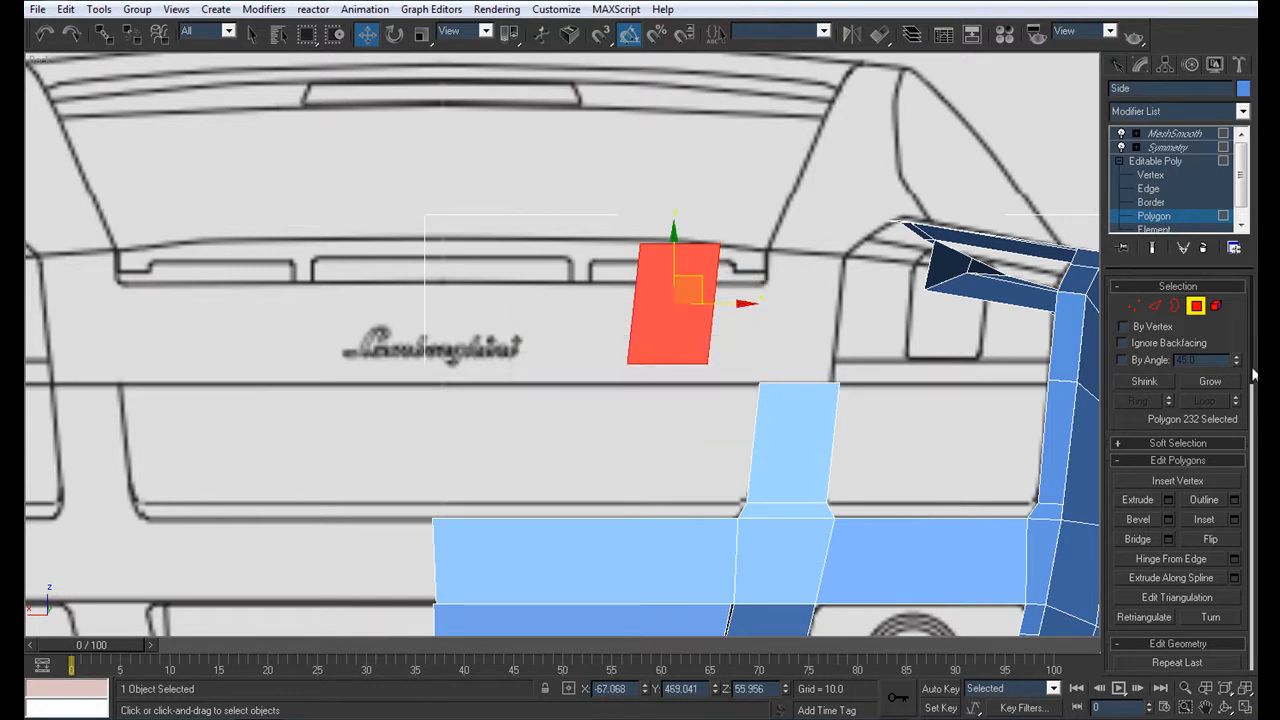
Detach the cloned polygon as a separate object named Roof
scroll(1252, 374, "down", 5)
left_click(1210, 456)
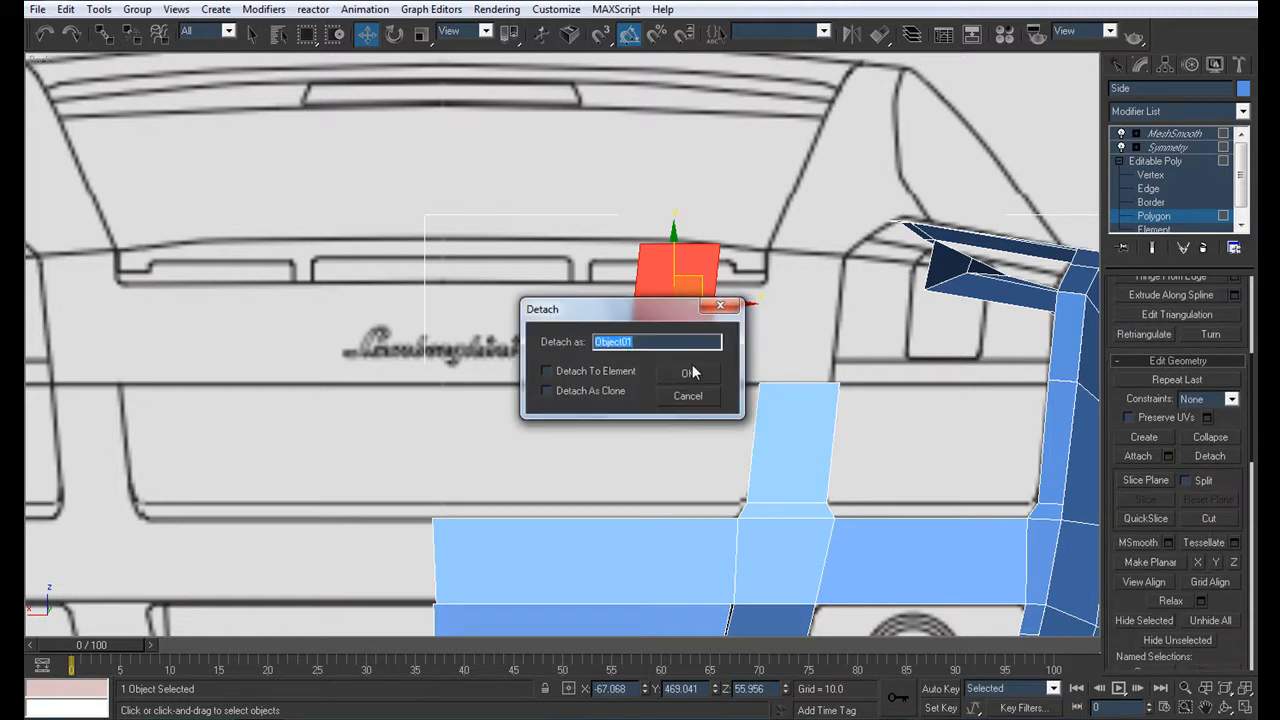
type("TR")
left_click(688, 375)
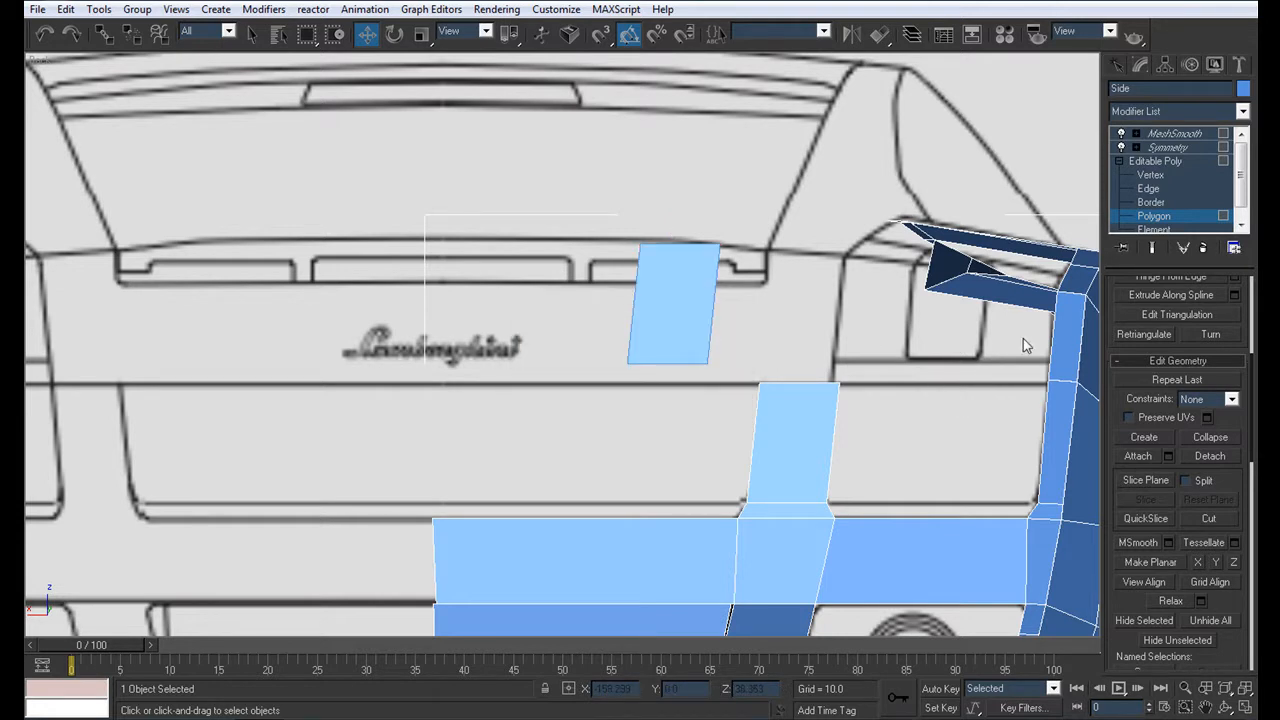
Copy the Symmetry and MeshSmooth modifiers from the Side body onto the Roof object
left_click(1168, 148)
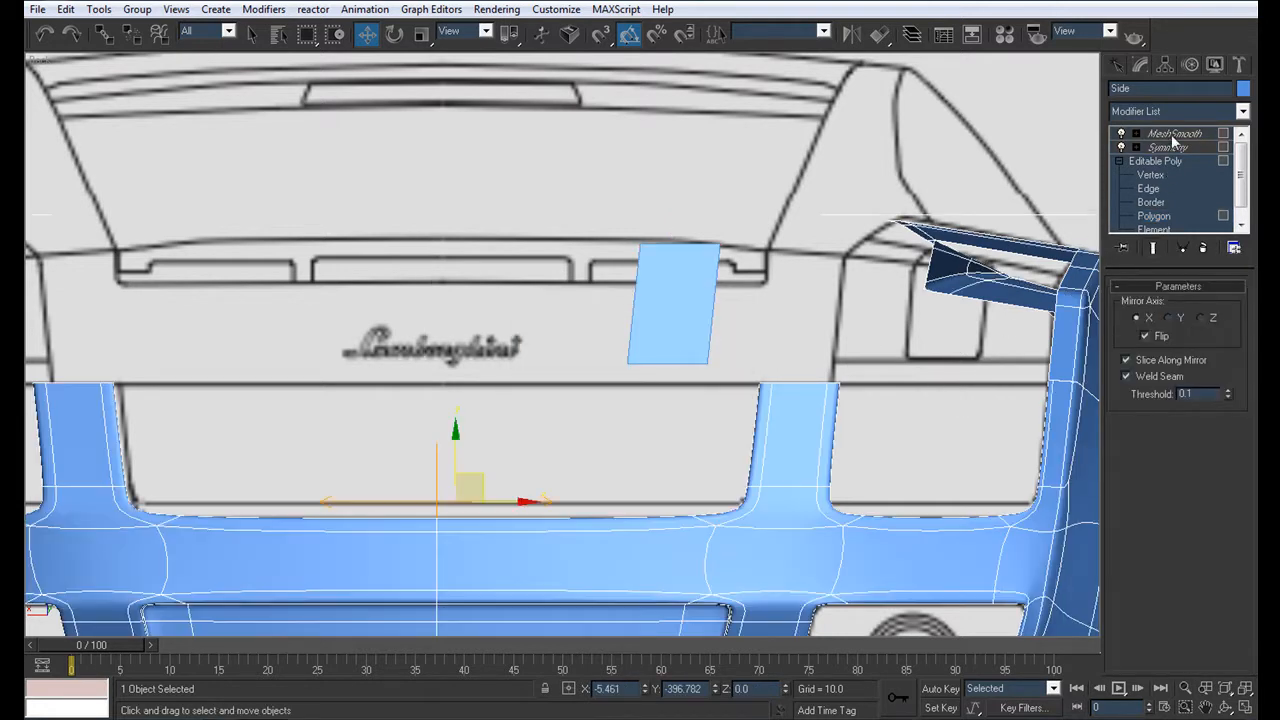
right_click(1170, 145)
left_click(1086, 209)
left_click(646, 302)
right_click(1146, 172)
left_click(1148, 177)
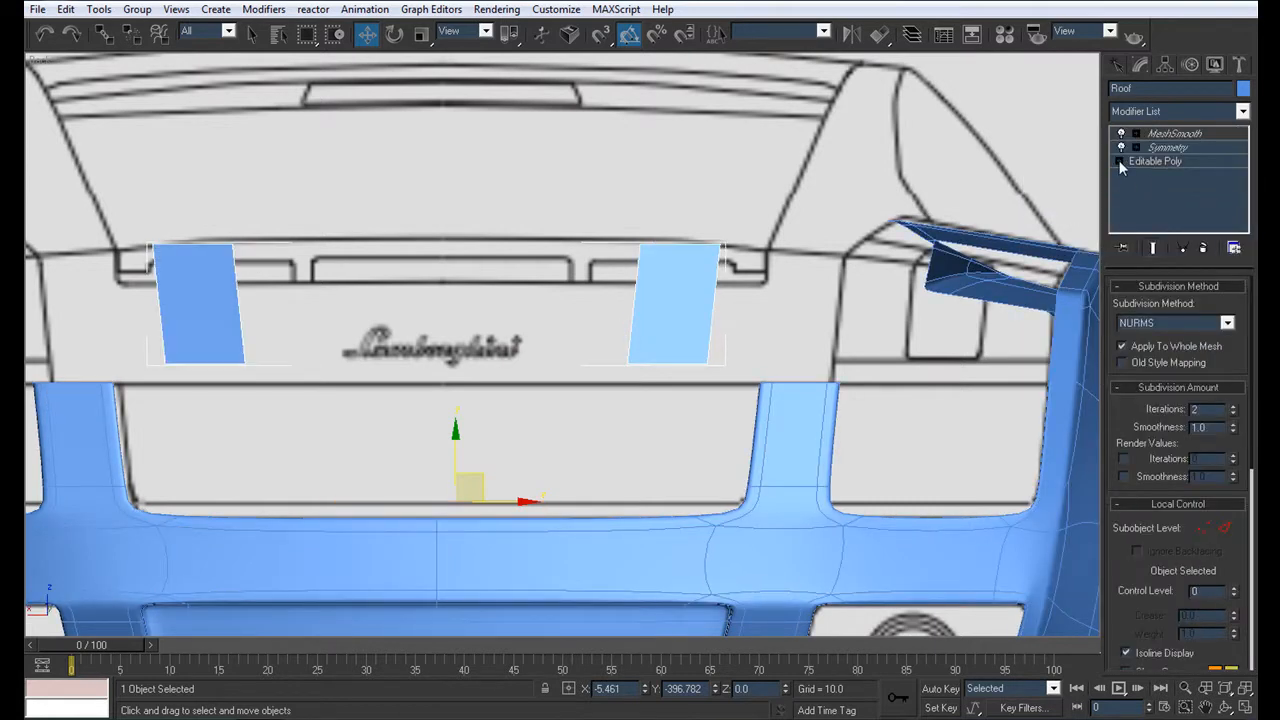
Set the X position of the Roof polygon's two inner vertices to 0
left_click(1119, 161)
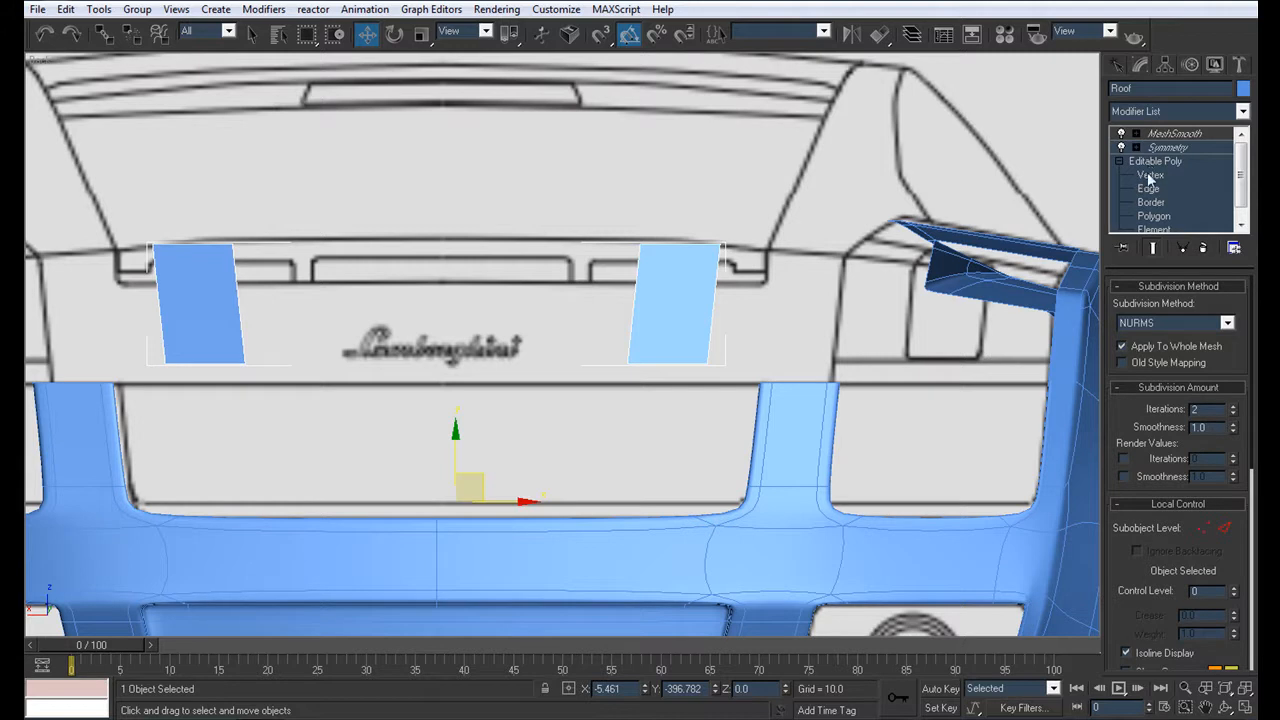
left_click(1150, 175)
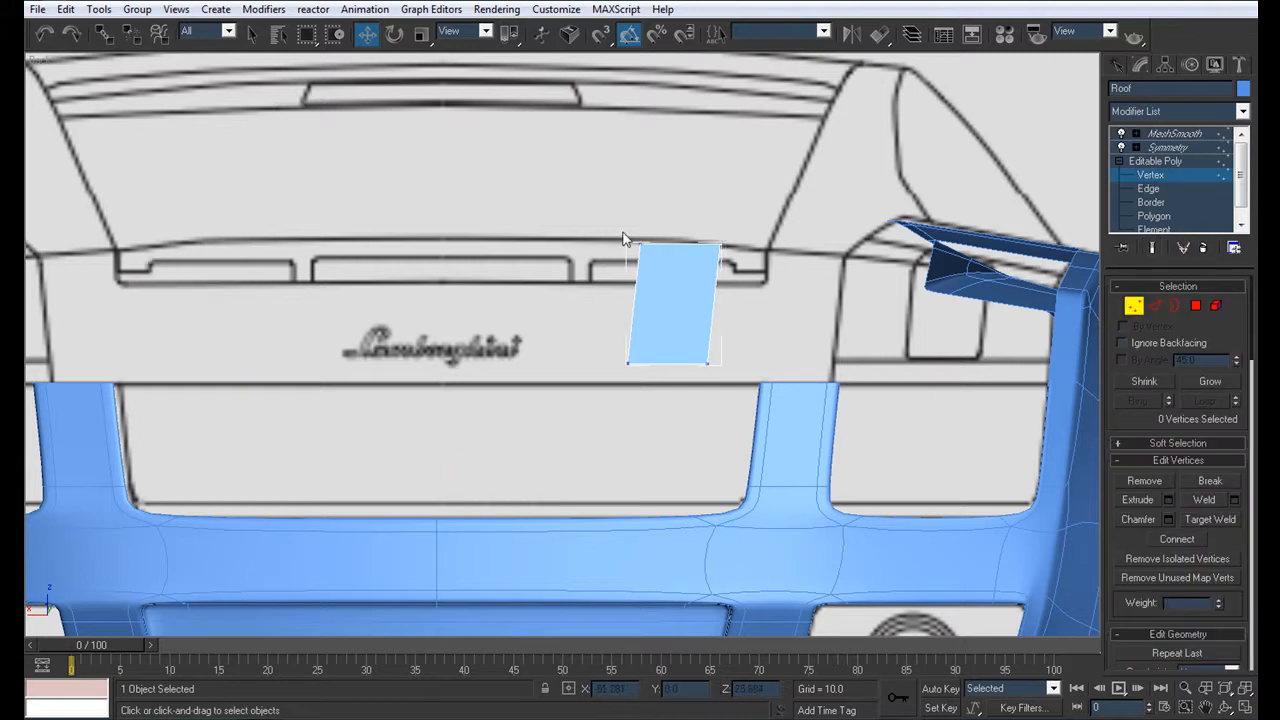
left_click(640, 244)
type("0")
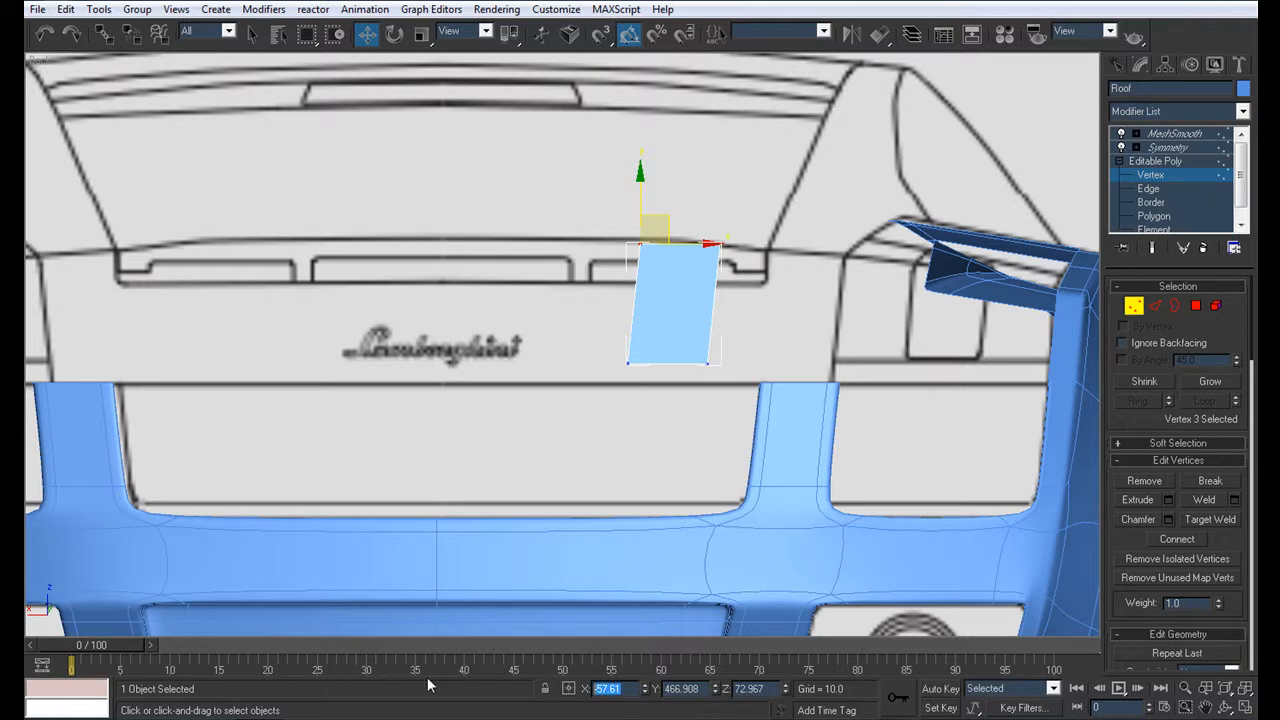
key("Return")
left_click(627, 362)
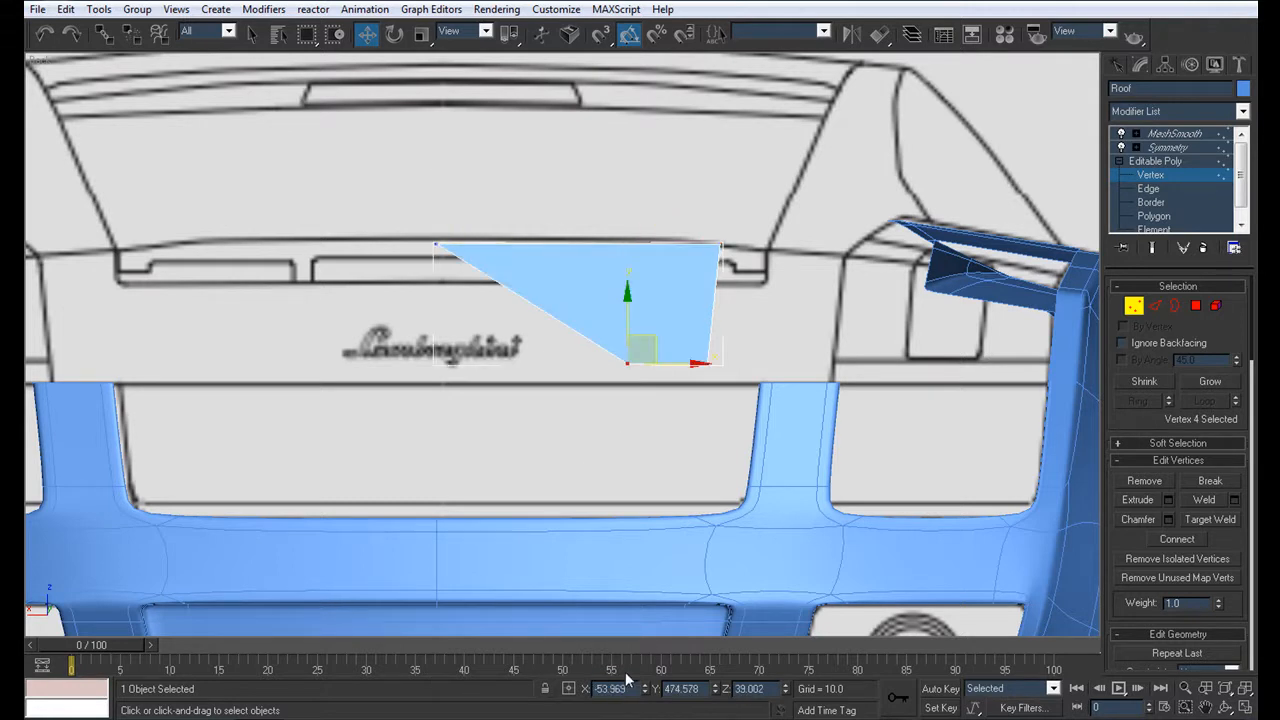
type("0")
key("Return")
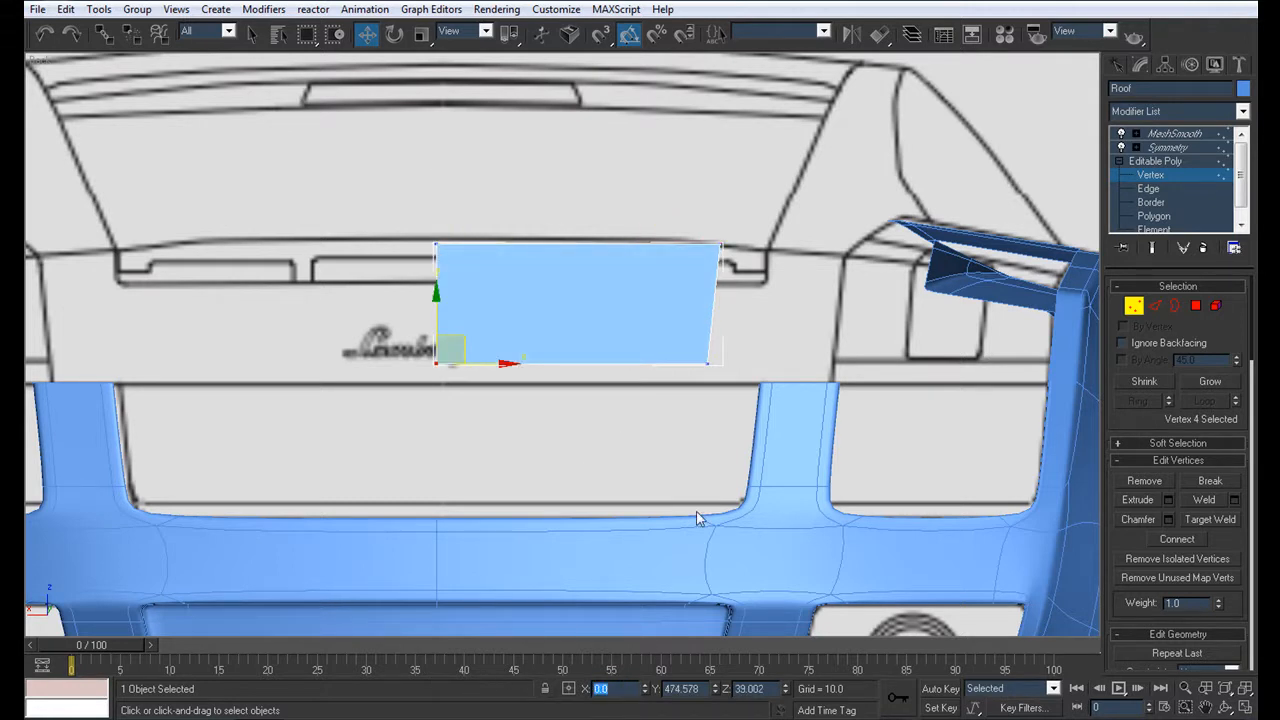
Move the Roof panel's lower outer vertex to the pillar's upper outer corner and turn off the MeshSmooth display
scroll(755, 385, "up", 5)
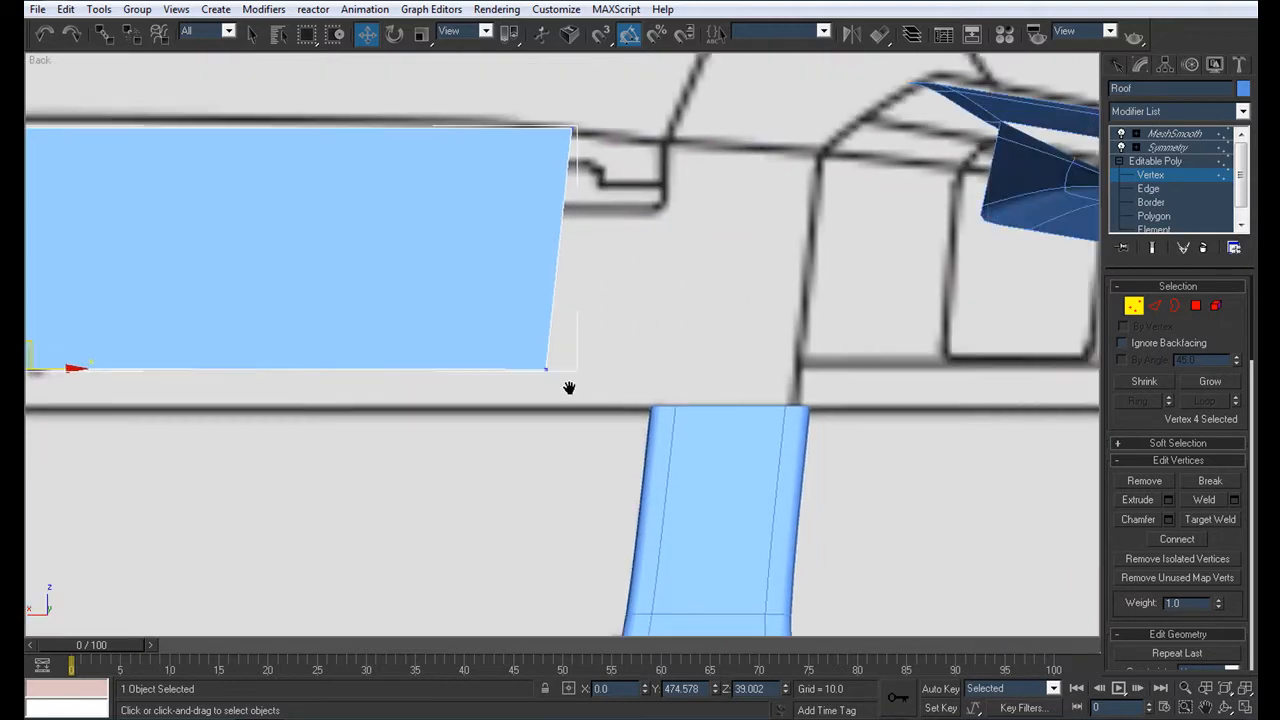
left_click_drag(433, 350, 520, 418)
middle_click_drag(568, 412, 400, 309)
left_click_drag(330, 262, 709, 307)
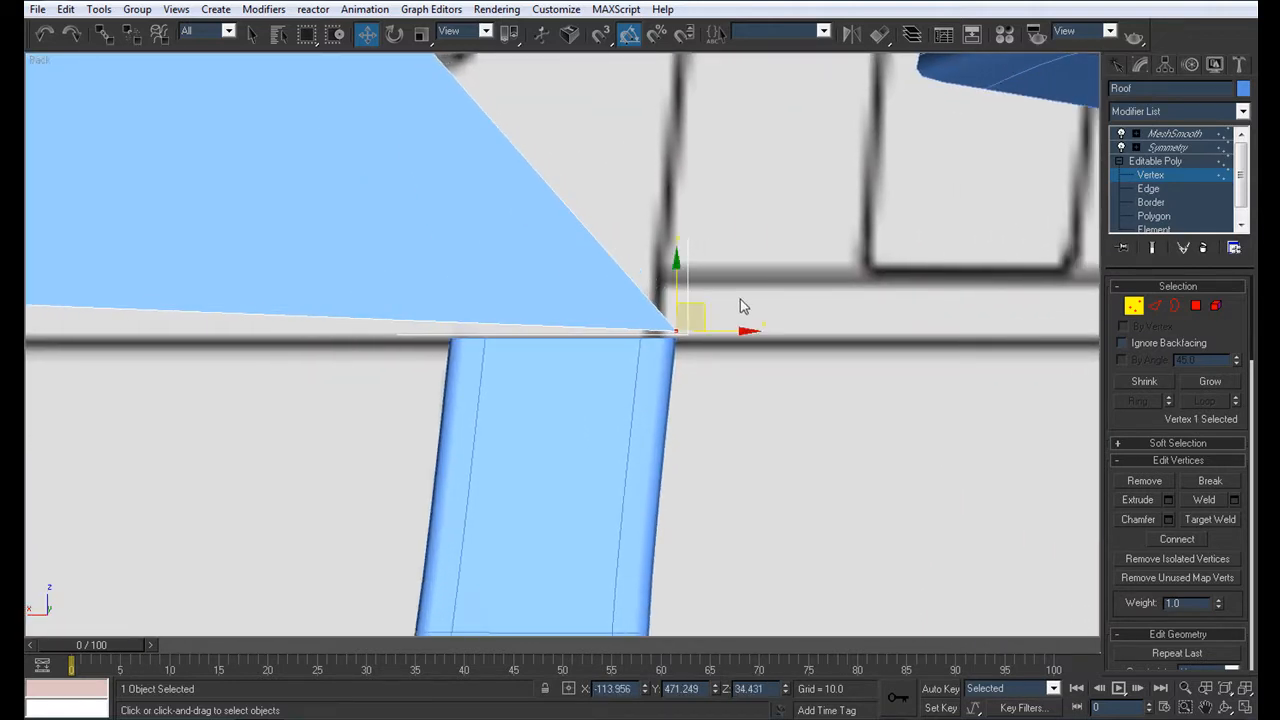
left_click(1120, 134)
middle_click_drag(718, 341, 714, 333)
scroll(714, 333, "up", 4)
left_click_drag(793, 289, 803, 289)
Lower the Roof panel's bottom vertex on the centre line toward the blueprint line above the bumper opening
middle_click_drag(472, 303, 652, 303)
scroll(652, 303, "down", 10)
middle_click_drag(515, 302, 670, 280)
scroll(670, 280, "up", 2)
scroll(670, 285, "up", 6)
scroll(488, 320, "up", 2)
left_click(380, 208)
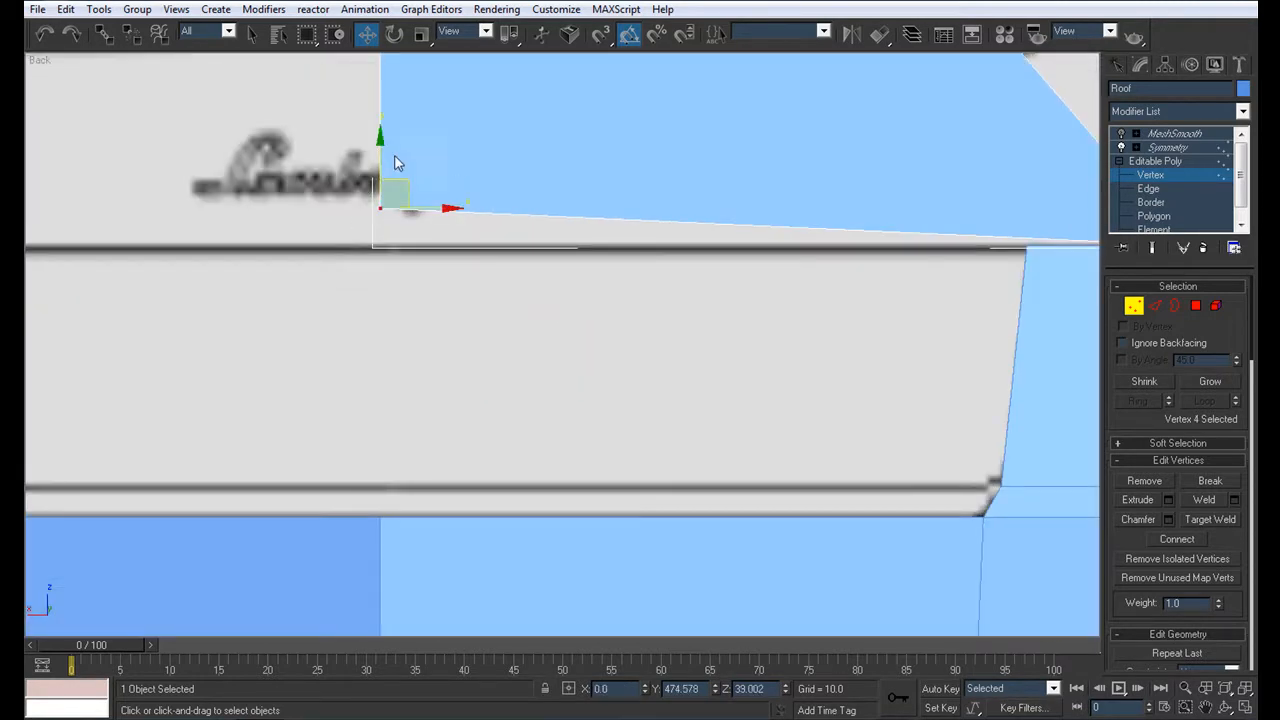
left_click_drag(381, 154, 383, 188)
Move the Roof panel's upper outer vertex outward to the blueprint corner beside the rear side body
middle_click_drag(810, 168, 660, 430)
scroll(677, 379, "down", 4)
scroll(660, 430, "up", 2)
left_click(577, 276)
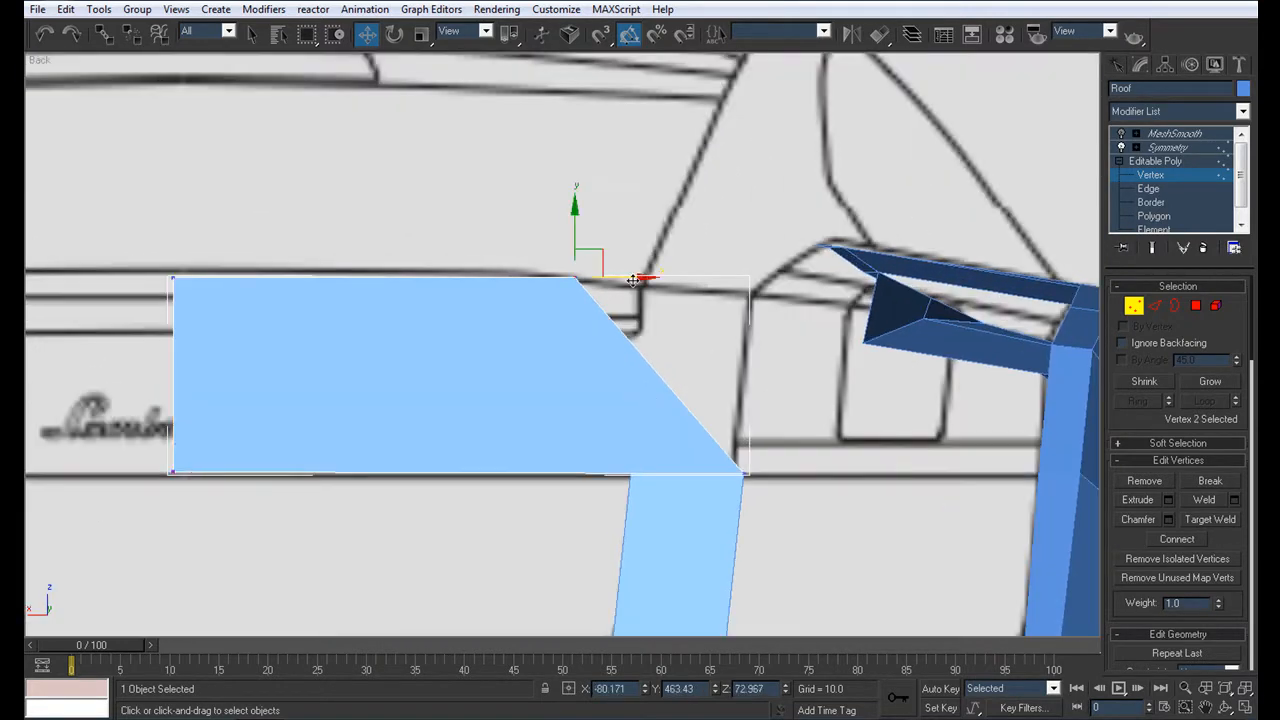
left_click_drag(602, 252, 781, 268)
Check the Roof panel's outline against the blueprint in see-through display and its placement in the back and perspective views
key("alt+x")
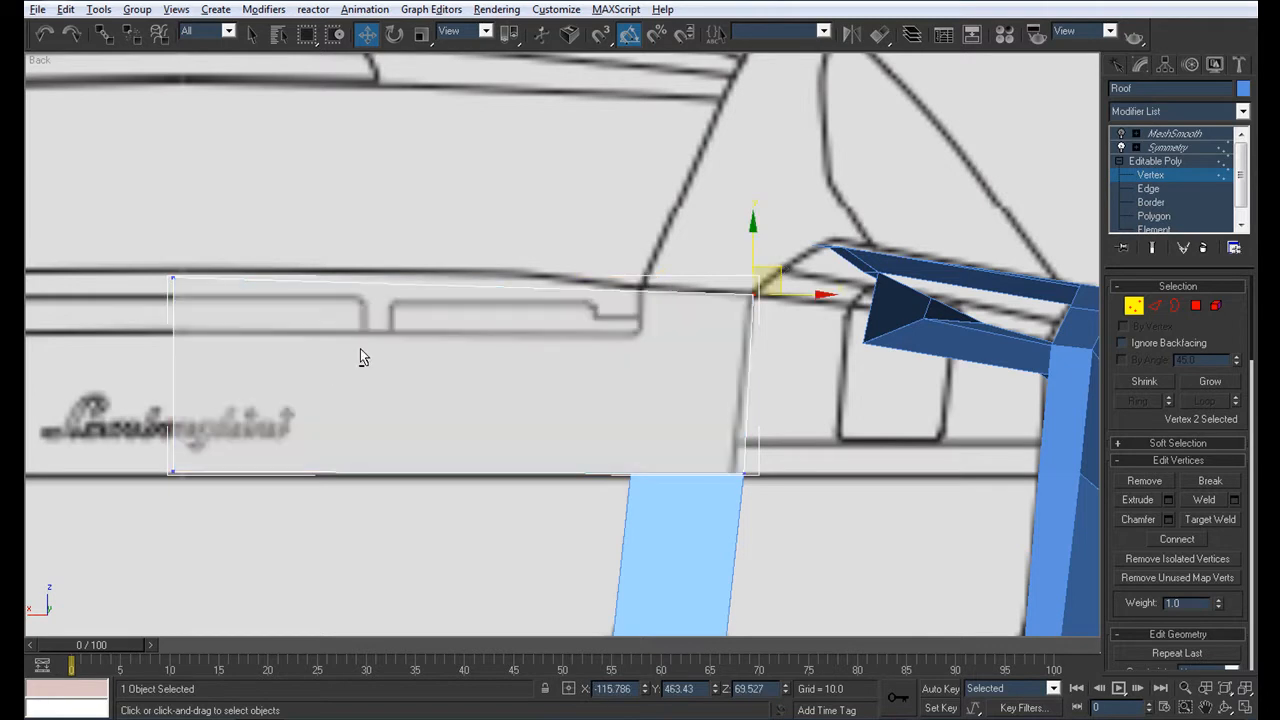
key("alt+x")
middle_click_drag(602, 350, 466, 314)
scroll(464, 309, "down", 6)
scroll(464, 309, "up", 3)
key("alt+w")
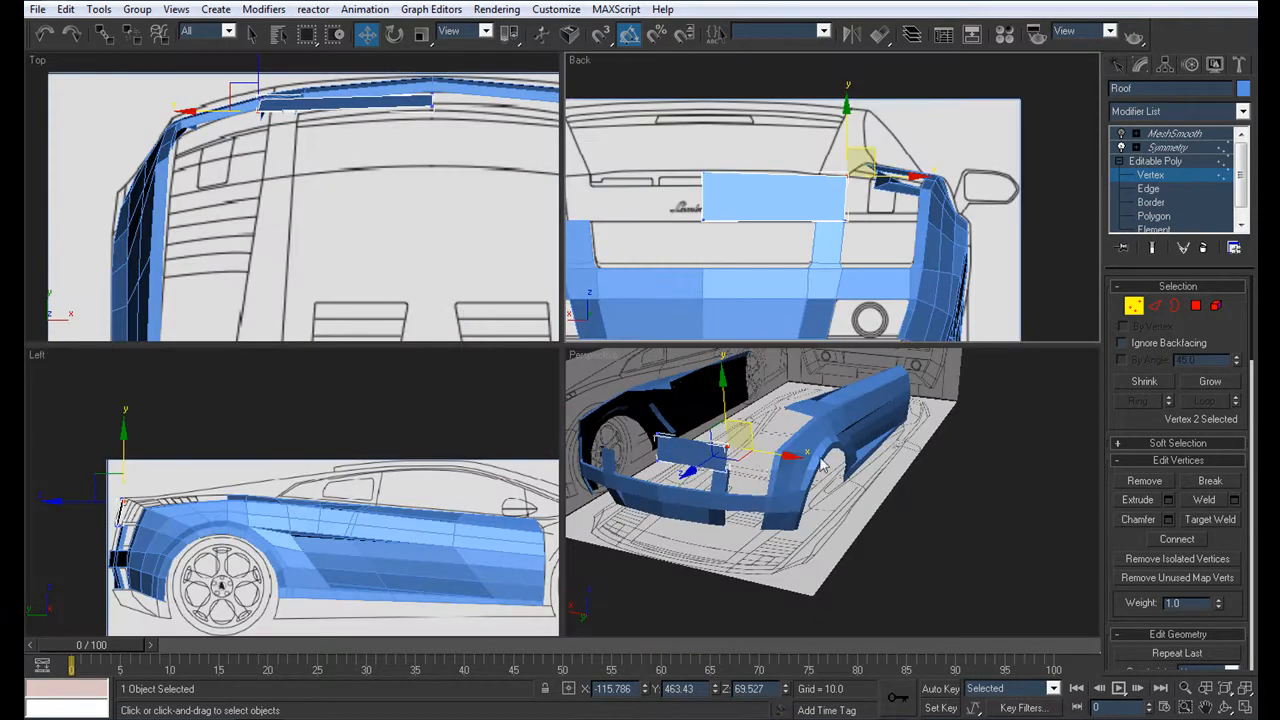
middle_click_drag(843, 465, 847, 508, "alt")
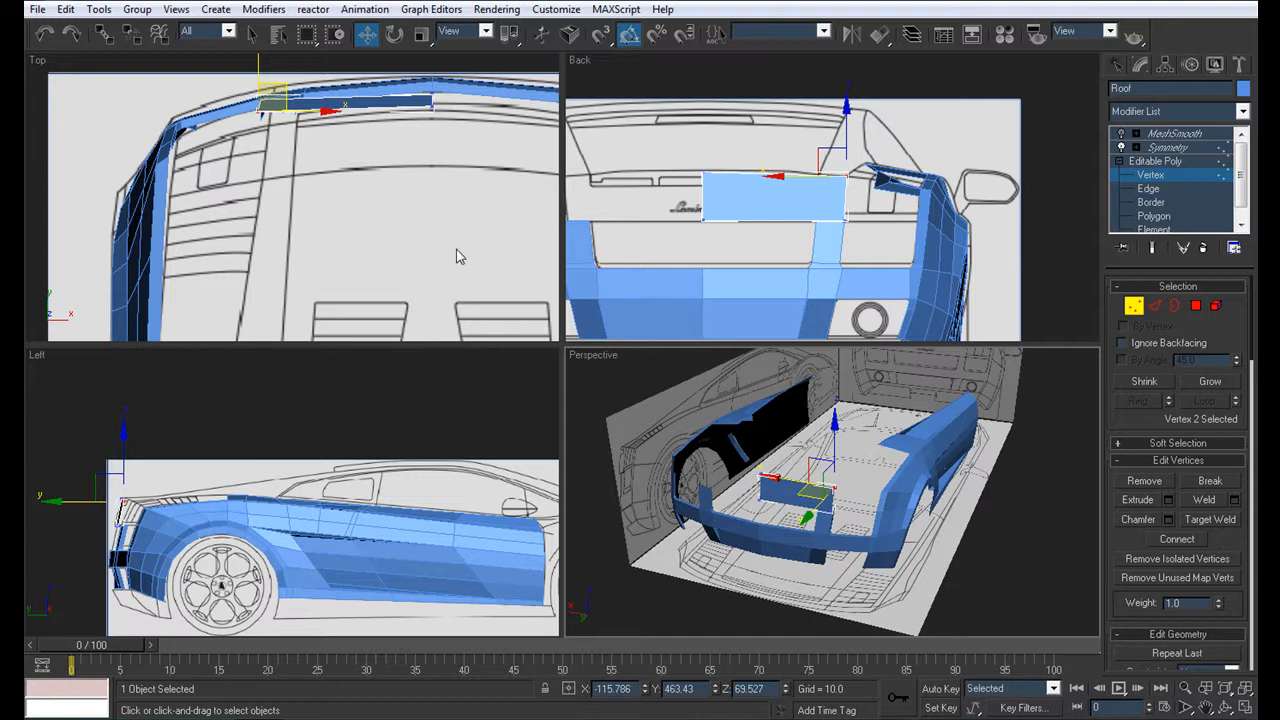
middle_click_drag(789, 296, 870, 262)
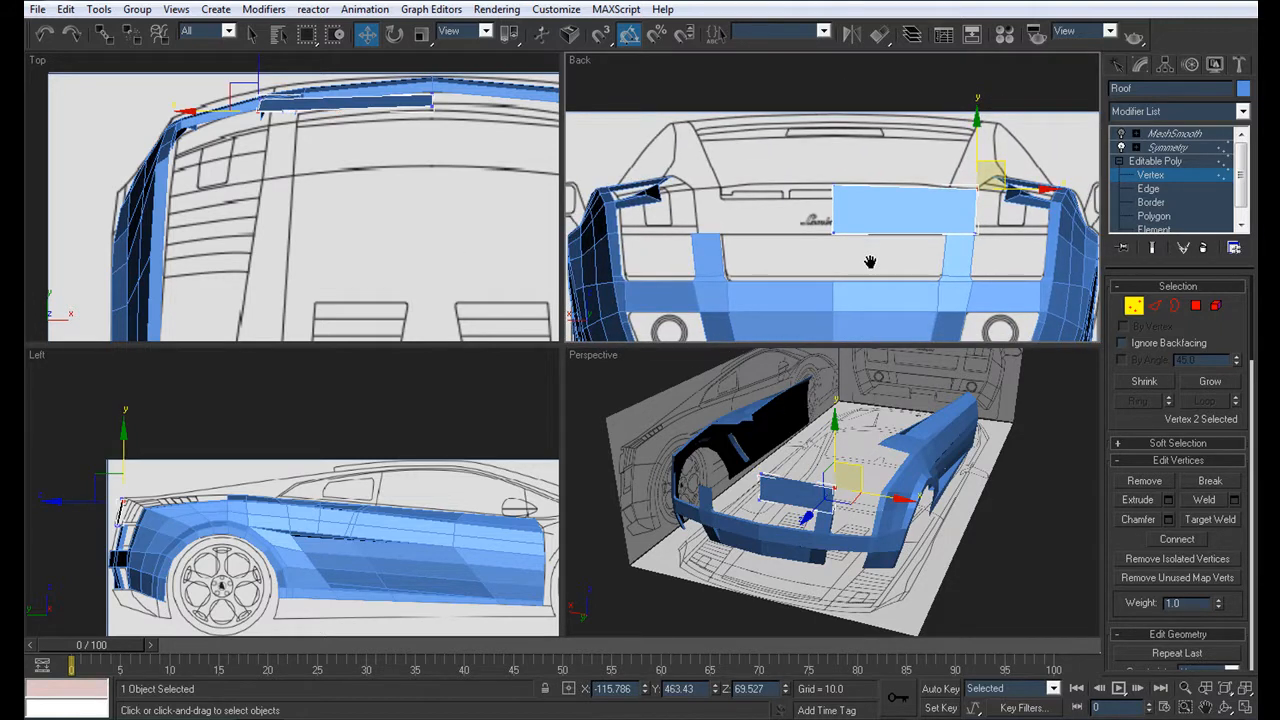
scroll(866, 268, "up", 2)
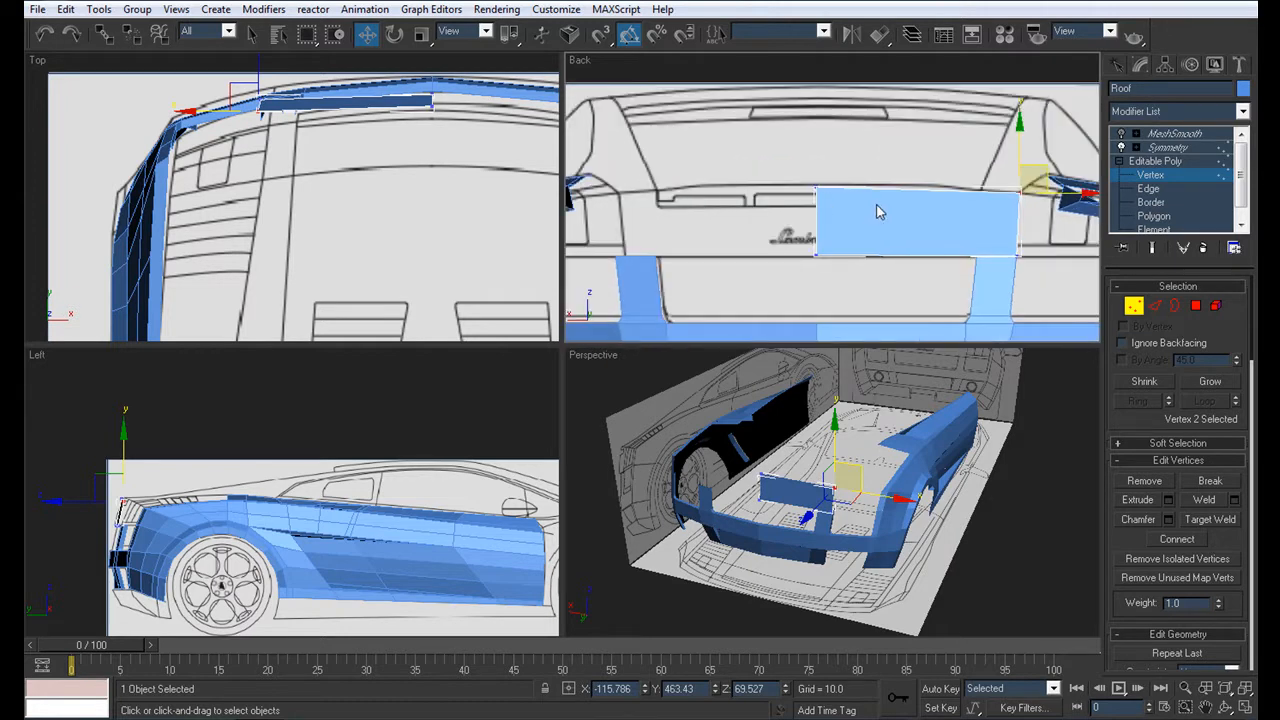
scroll(866, 224, "up", 3)
key("alt+w")
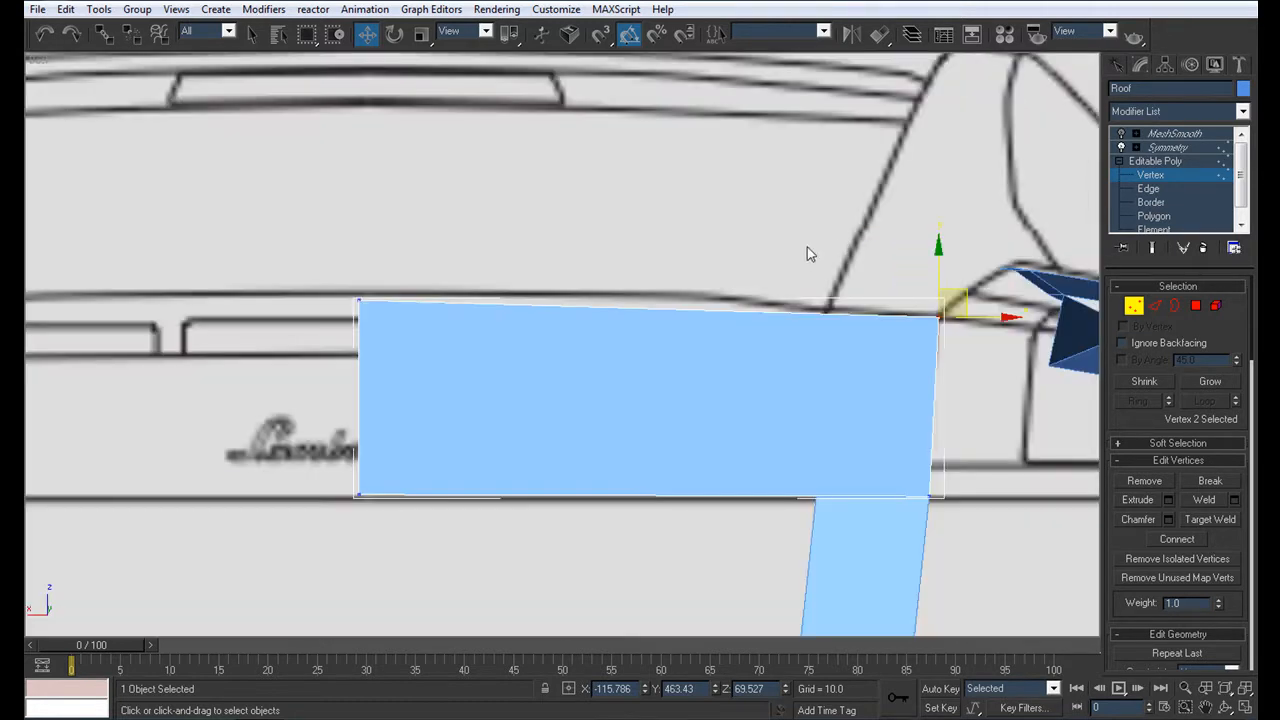
With see-through display on, cut the Roof panel vertically at the pillar's inner edge and horizontally along the vents' lower line
key("alt+x")
middle_click_drag(839, 369, 854, 308)
key("alt+c")
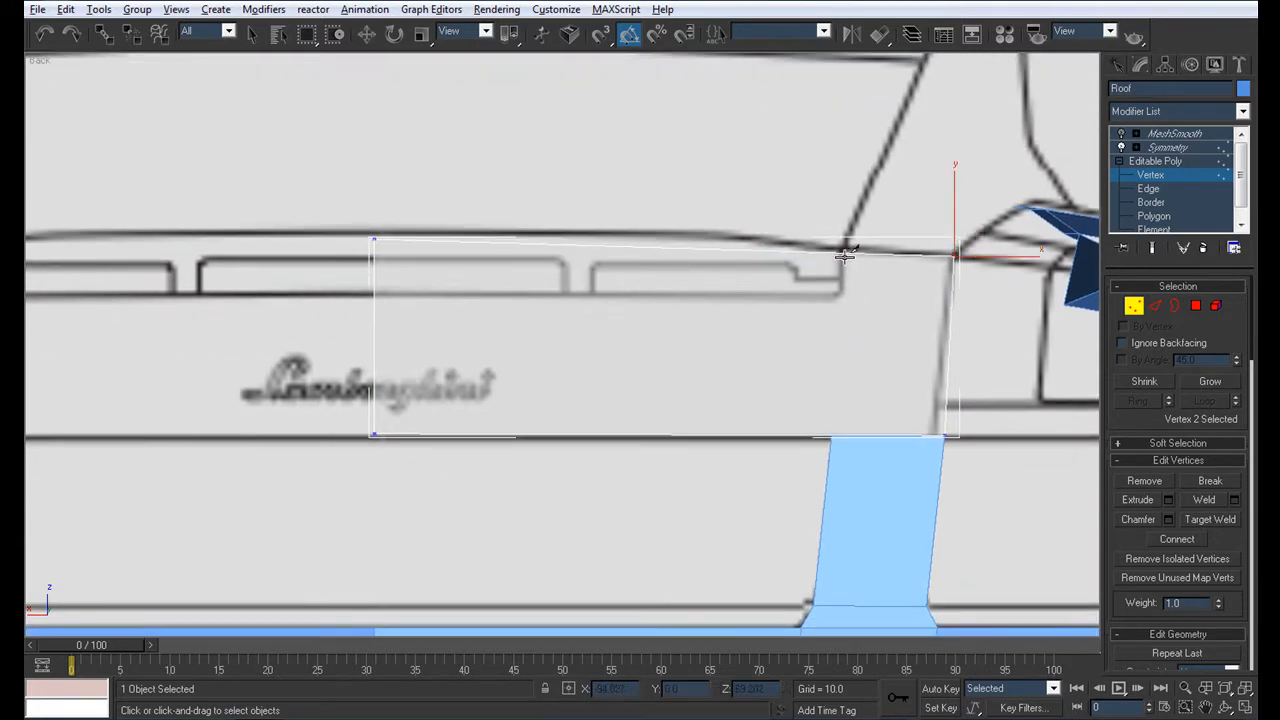
left_click(842, 250)
left_click(830, 434)
left_click(375, 295)
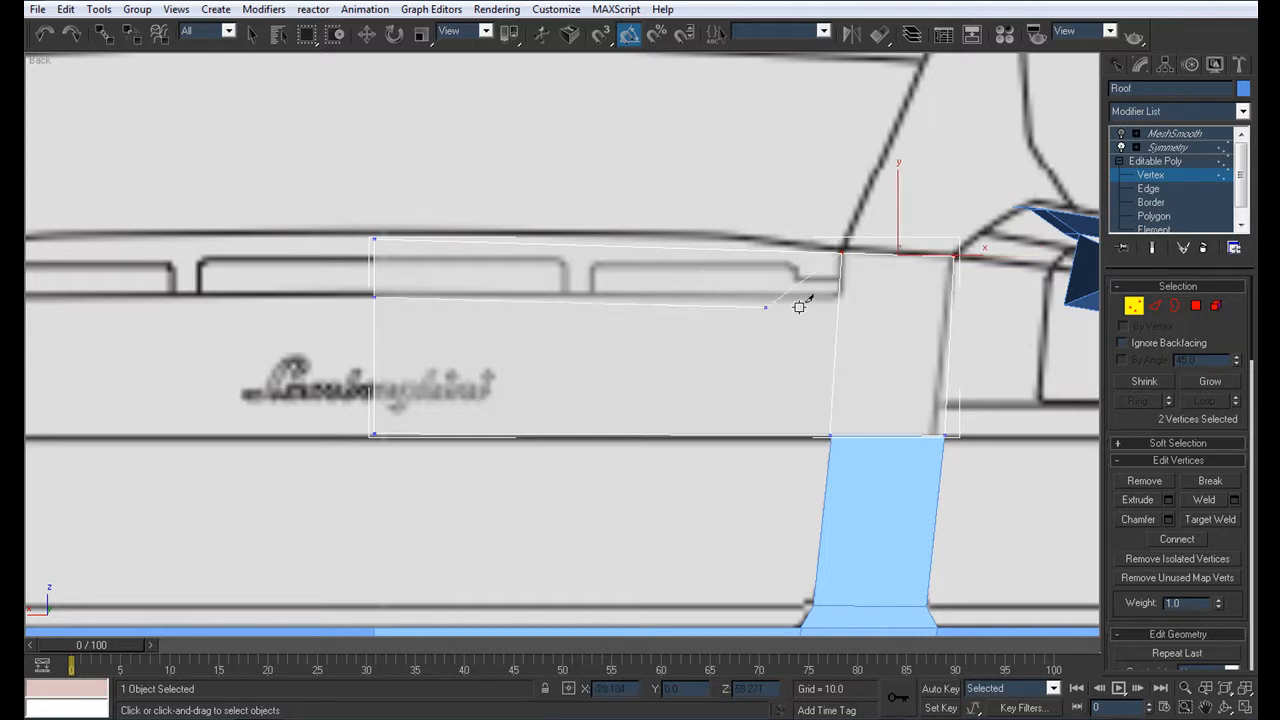
left_click(951, 299)
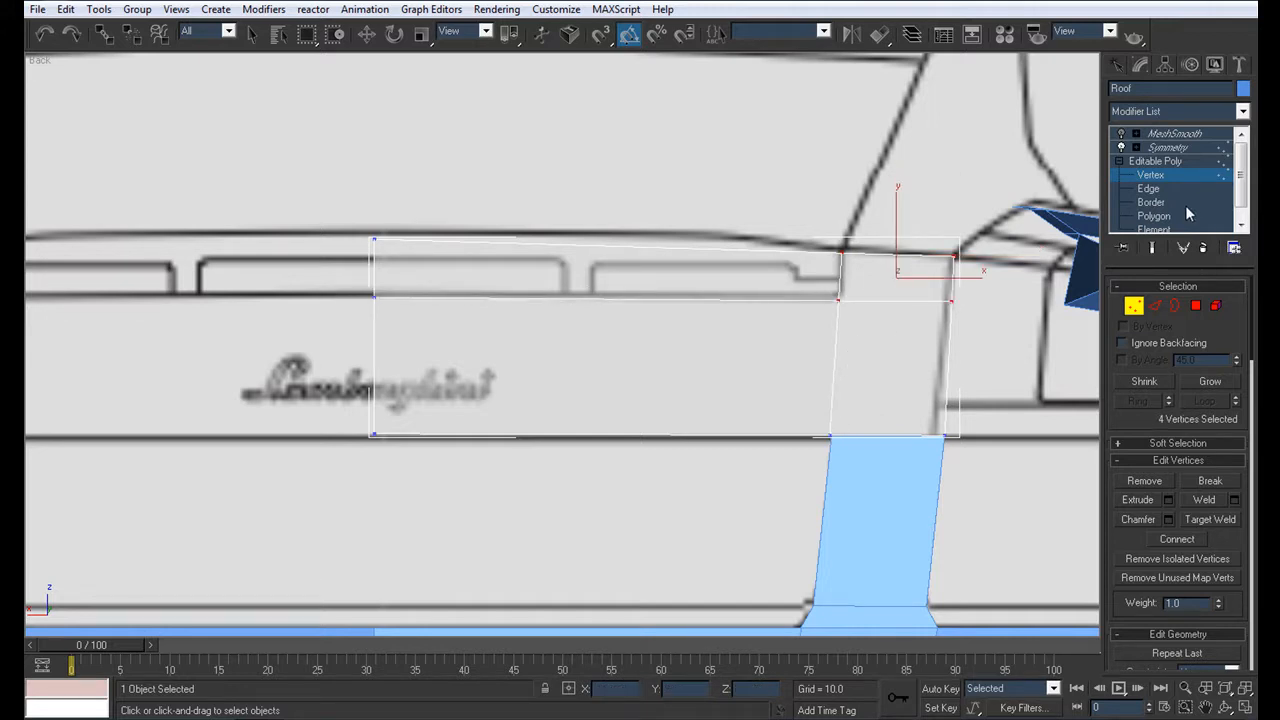
Delete the Roof polygon that covers the vents between the centre line and the pillar
left_click(1155, 215)
left_click(709, 265)
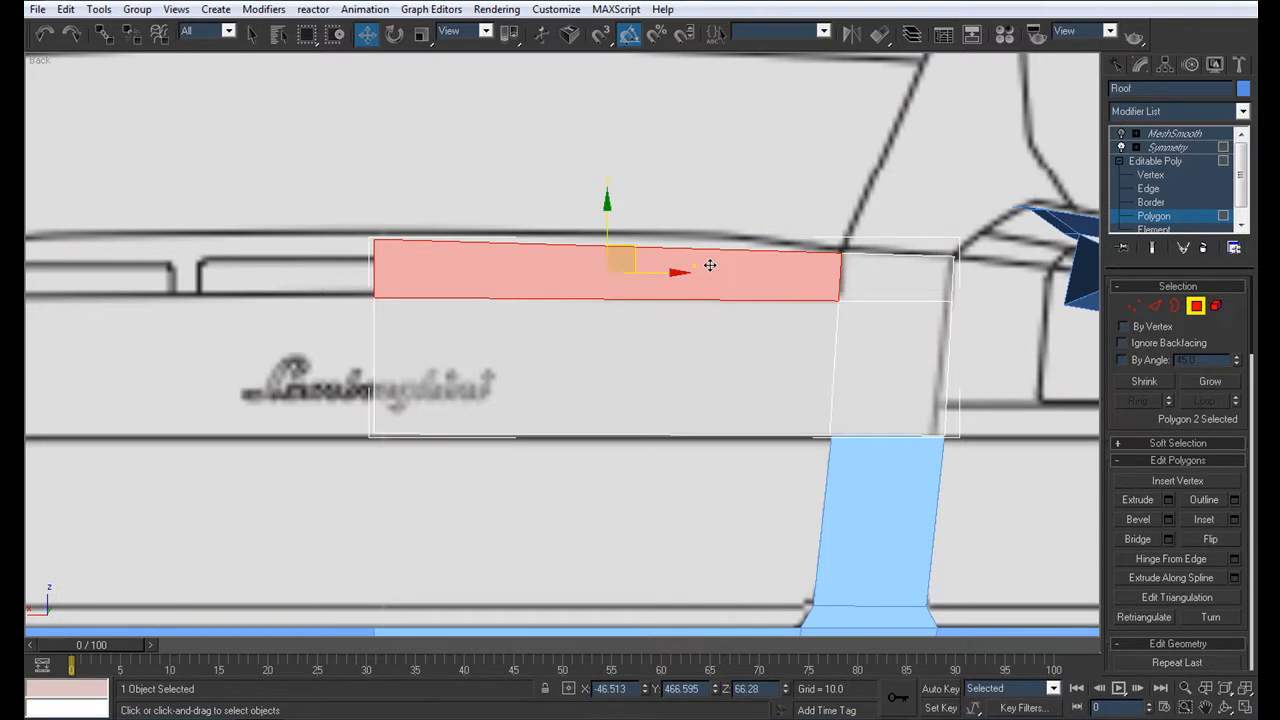
key("Delete")
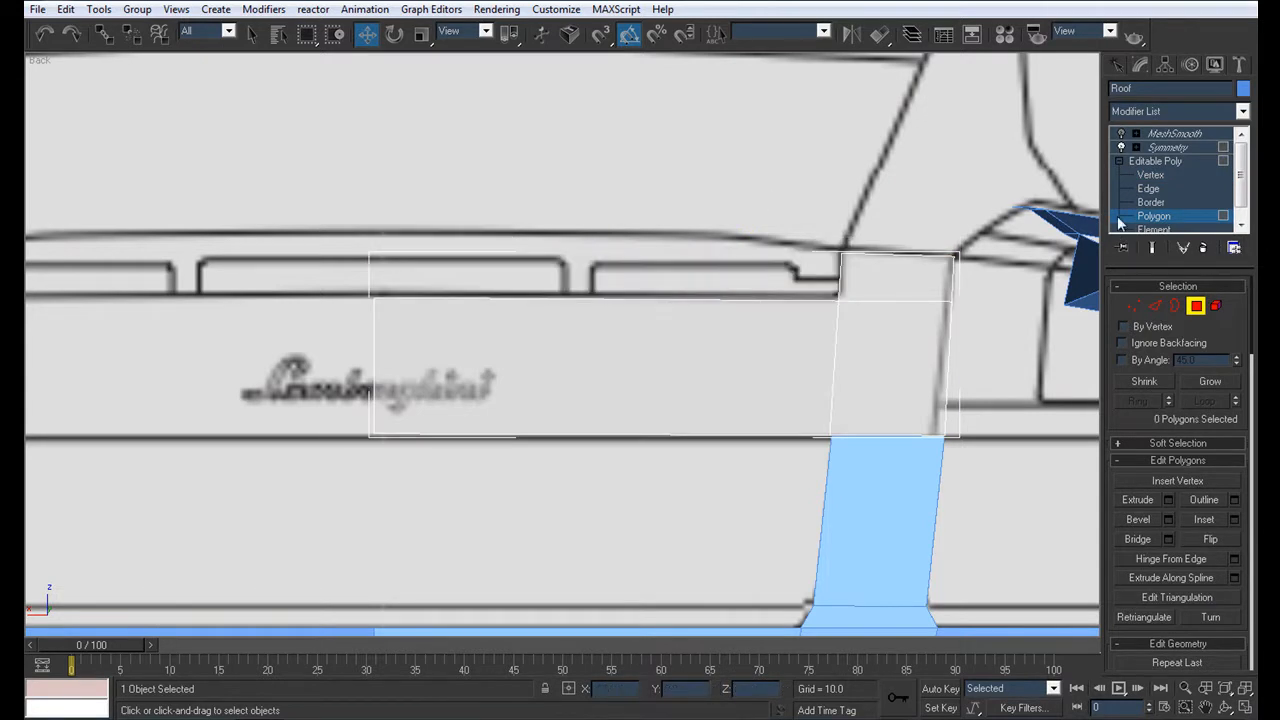
Nudge the Roof pillar's upper inner vertex up to the blueprint corner beside the vents, at about X -93.5 and Z 71.2
left_click(1150, 175)
left_click(840, 252)
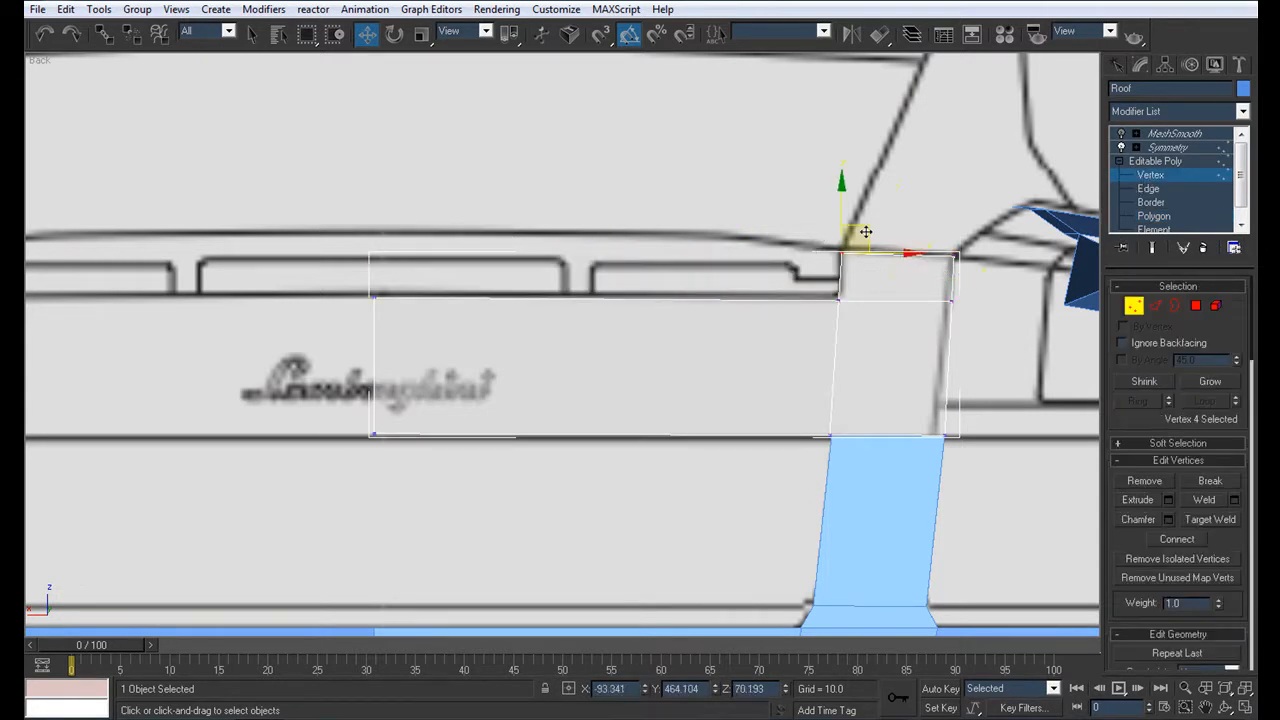
left_click_drag(866, 230, 867, 227)
middle_click_drag(420, 353, 591, 338)
middle_click_drag(925, 331, 600, 351)
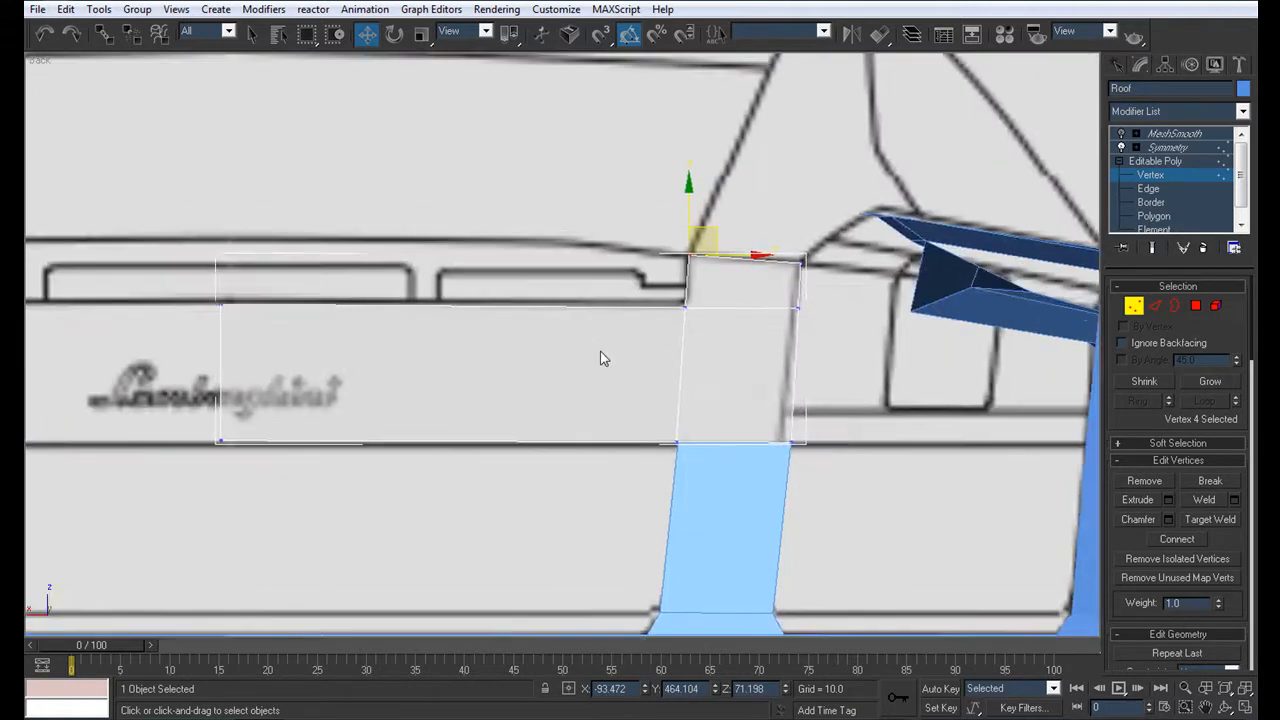
scroll(600, 351, "down", 2)
scroll(722, 391, "up", 3)
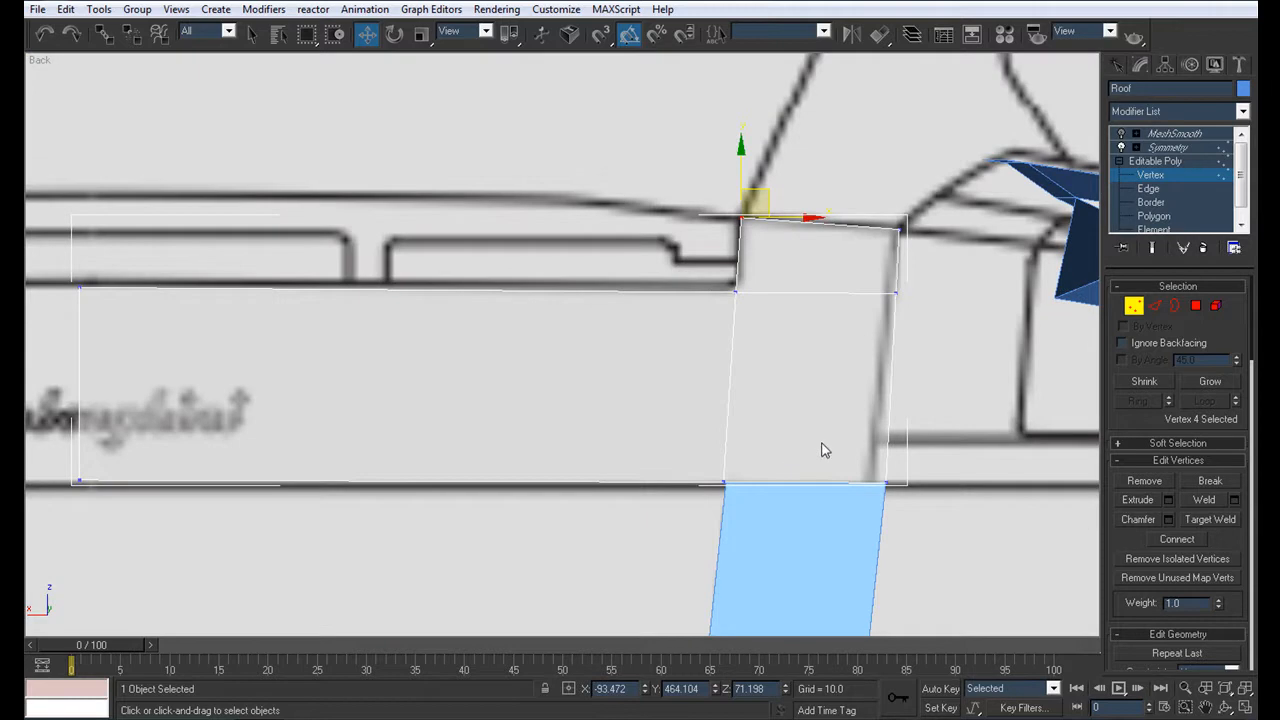
middle_click_drag(822, 450, 631, 431)
scroll(639, 430, "down", 2)
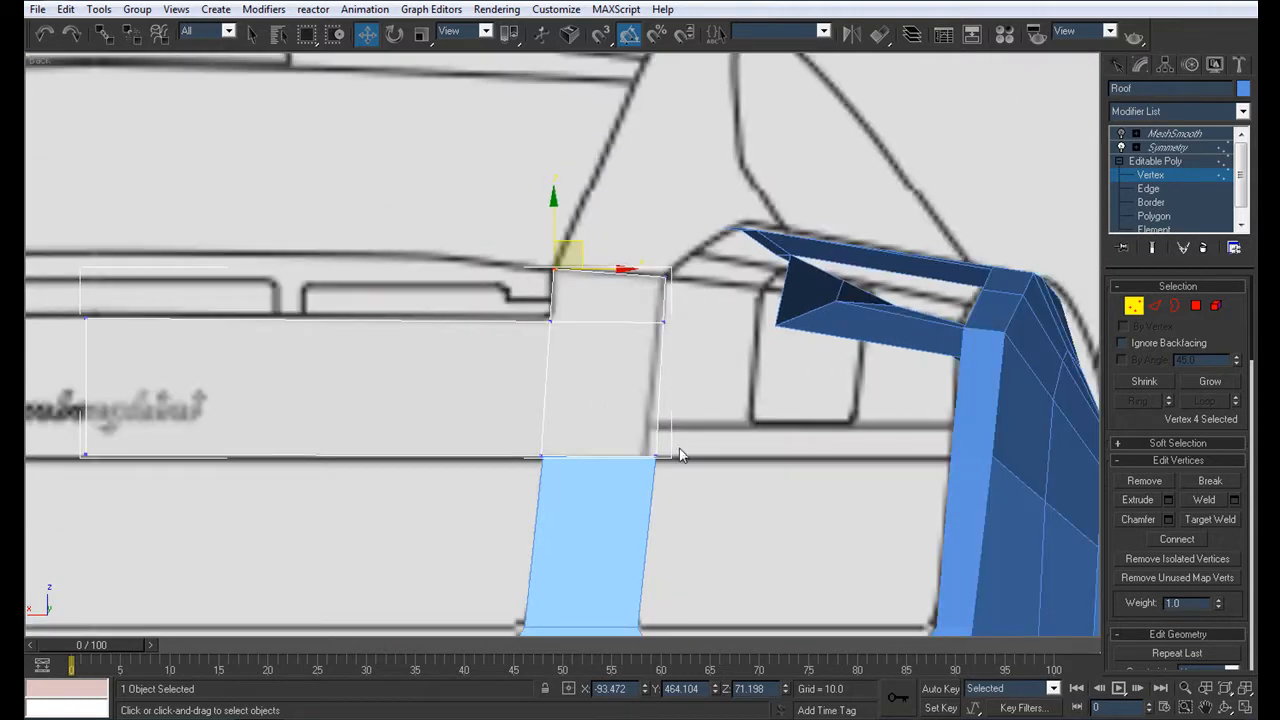
scroll(505, 383, "down", 3)
middle_click_drag(486, 366, 520, 393)
In the four-view layout, select the Roof pillar's two bottom vertices and move them forward in the top view toward the Side pillar's upper edge
key("alt+w")
scroll(224, 484, "up", 2)
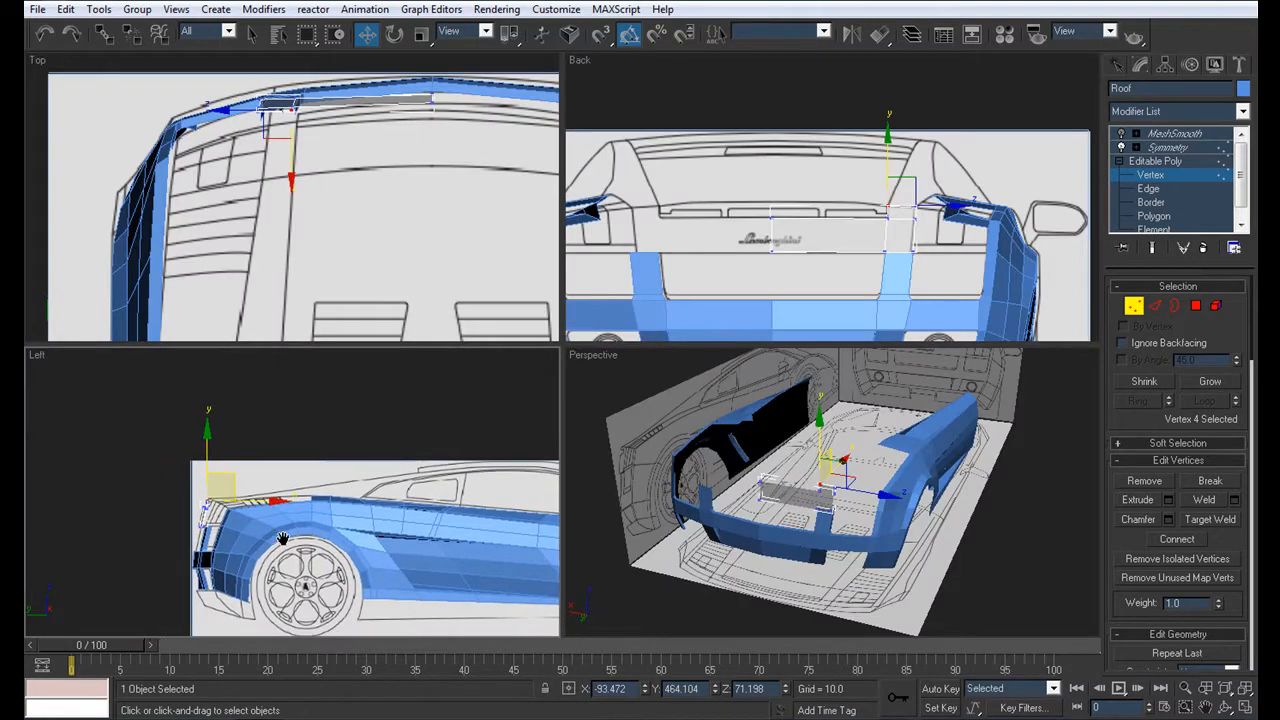
scroll(343, 243, "up", 3)
middle_click_drag(348, 282, 375, 300)
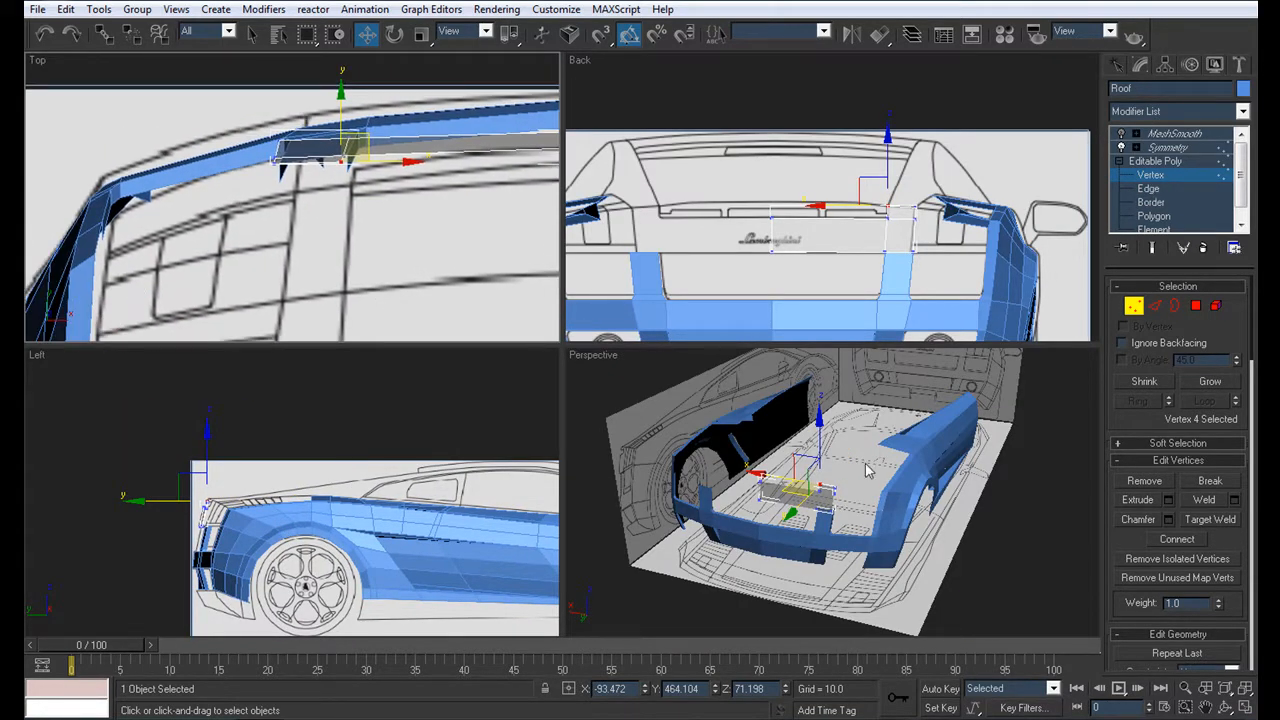
left_click_drag(933, 262, 862, 236)
middle_click_drag(384, 112, 406, 118)
scroll(406, 112, "up", 2)
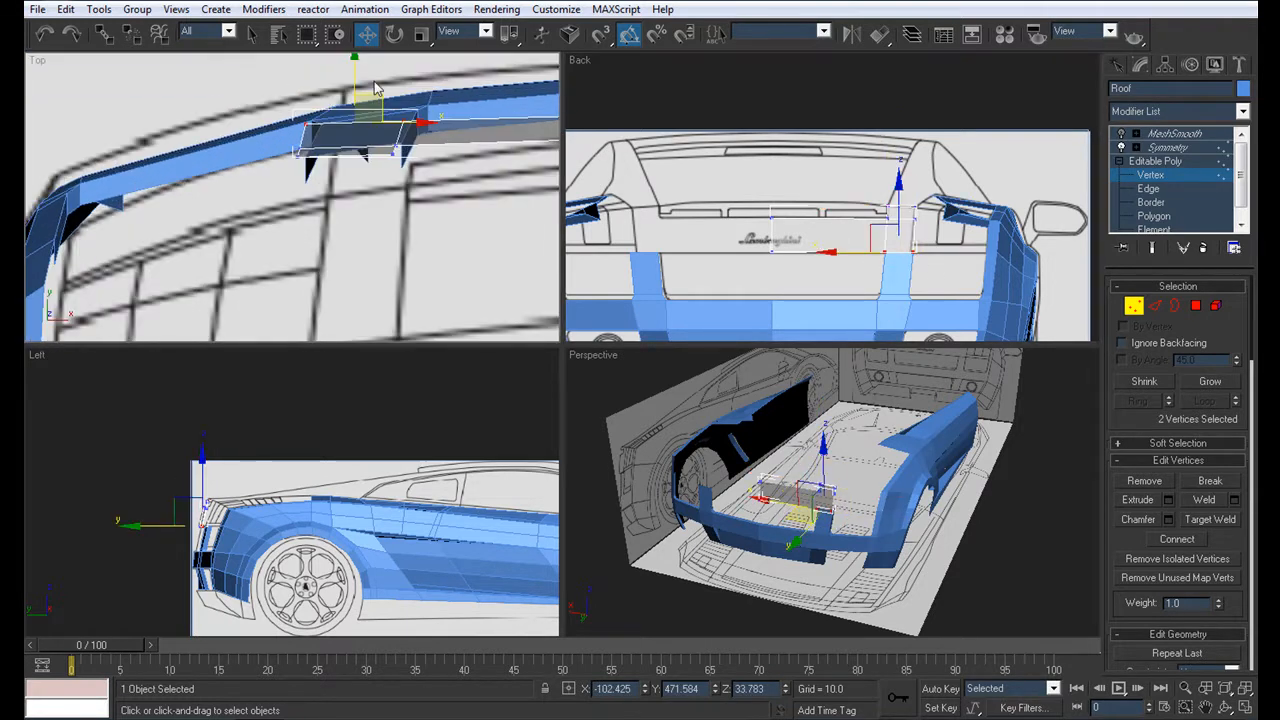
left_click_drag(352, 71, 349, 137)
scroll(349, 137, "up", 6)
middle_click_drag(290, 145, 265, 174)
left_click_drag(354, 87, 356, 98)
middle_click_drag(432, 110, 265, 182)
Move the Roof pillar's lower inner vertex toward the matching top corner of the Side pillar in the perspective view
scroll(799, 476, "up", 4)
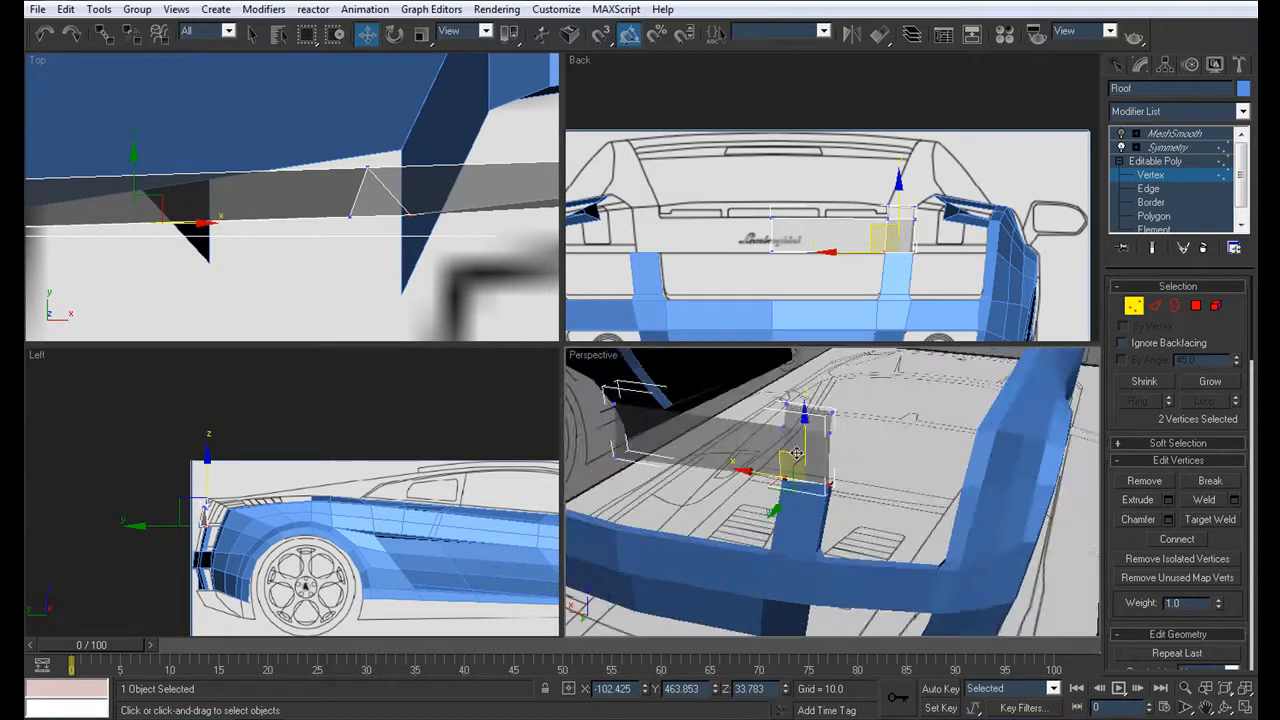
key("z")
scroll(868, 488, "up", 4)
middle_click_drag(953, 508, 929, 566, "alt")
scroll(877, 534, "down", 5)
middle_click_drag(763, 517, 750, 545, "alt")
left_click(697, 505)
middle_click_drag(697, 505, 787, 491, "alt")
left_click_drag(758, 488, 790, 487)
middle_click_drag(790, 487, 948, 603, "alt")
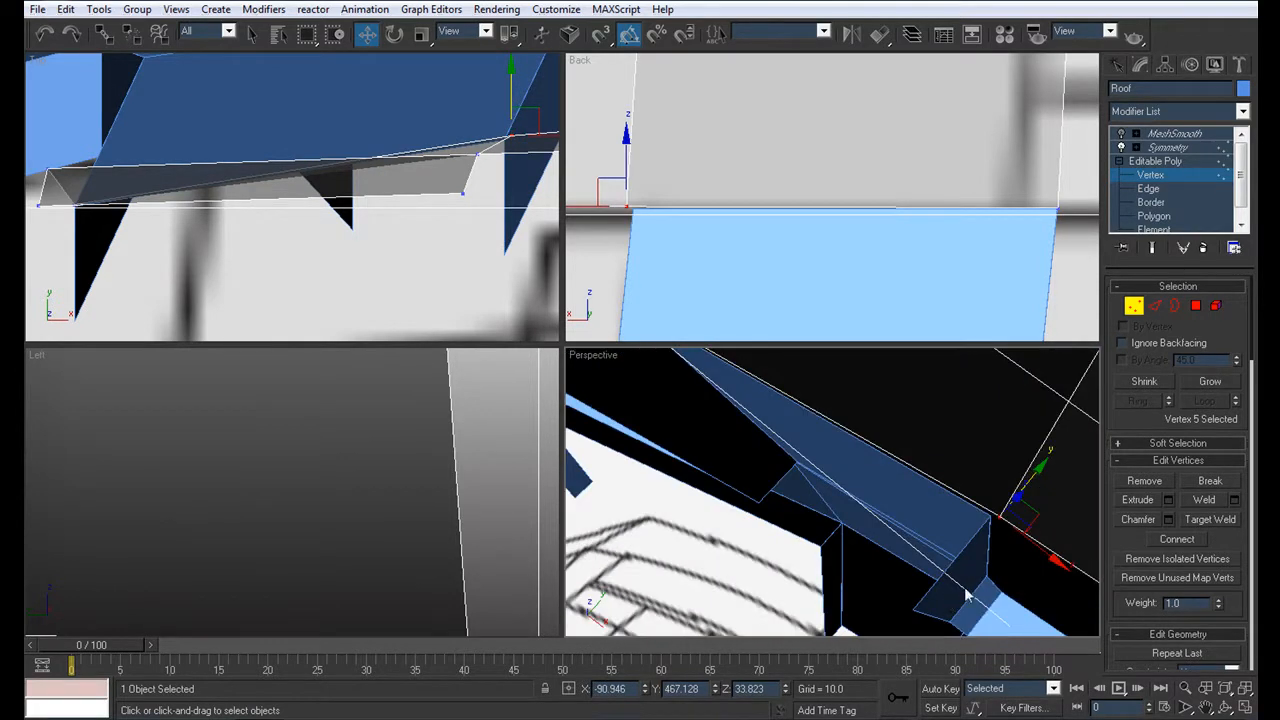
left_click_drag(1036, 475, 1034, 478)
Fine-tune the lower inner vertex sideways in the back view so it meets the Side pillar's inner corner
middle_click_drag(387, 229, 328, 226)
scroll(334, 225, "down", 3)
scroll(384, 270, "down", 3)
middle_click_drag(690, 234, 900, 269)
left_click_drag(863, 217, 866, 217)
middle_click_drag(934, 391, 824, 418, "alt")
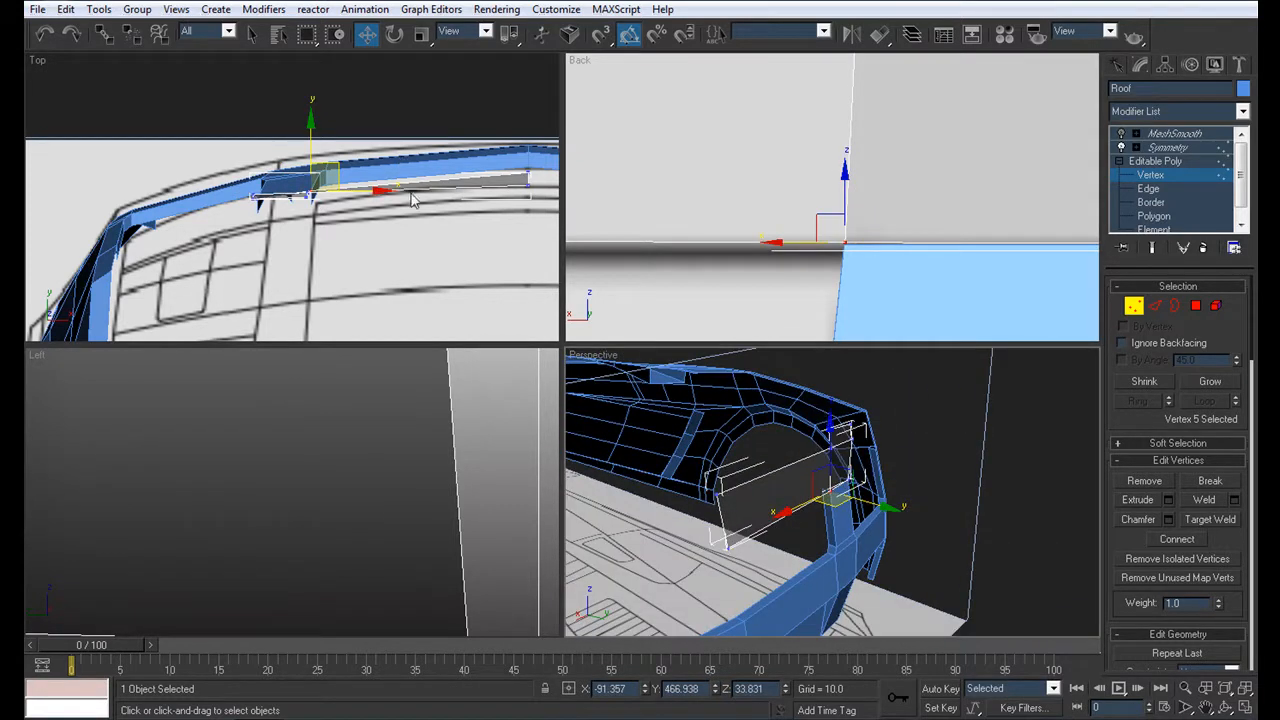
Move the Roof panel's bottom centre-line vertex rearward in the top view to about Y 476.4
scroll(407, 199, "up", 2)
middle_click_drag(531, 220, 453, 211)
left_click(382, 246)
scroll(443, 218, "down", 3)
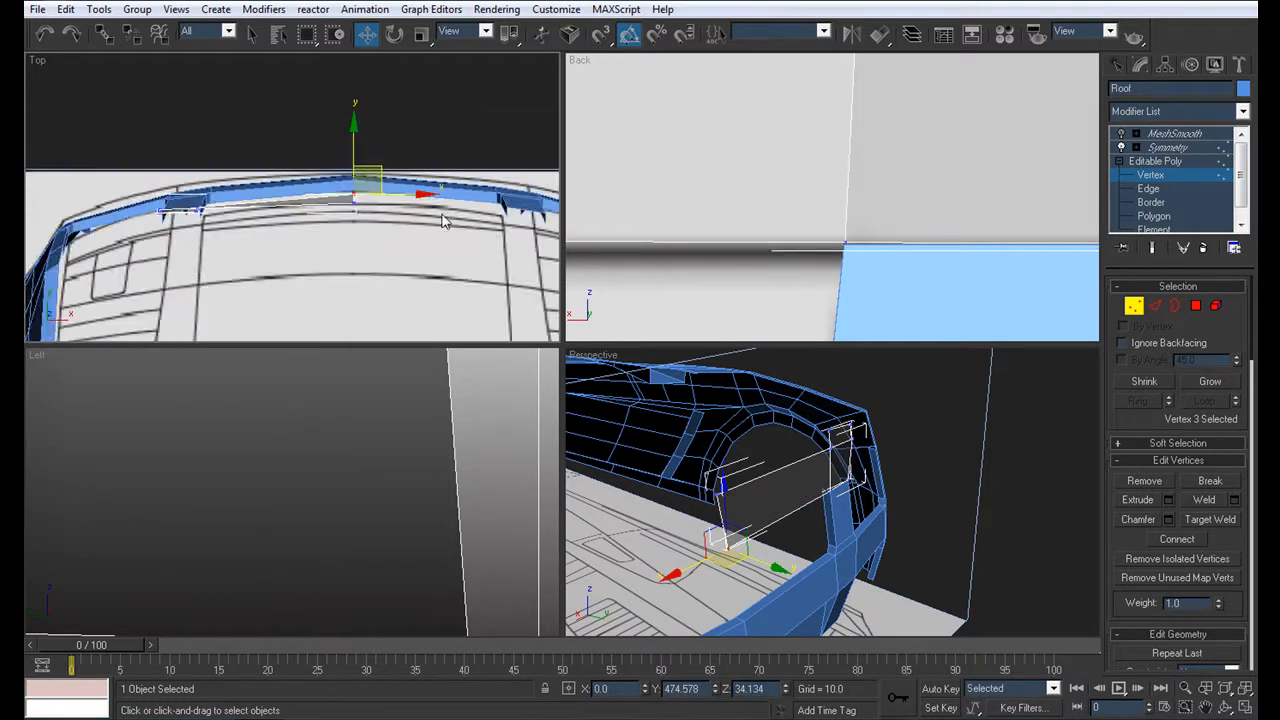
scroll(401, 241, "up", 1)
left_click_drag(392, 169, 383, 146)
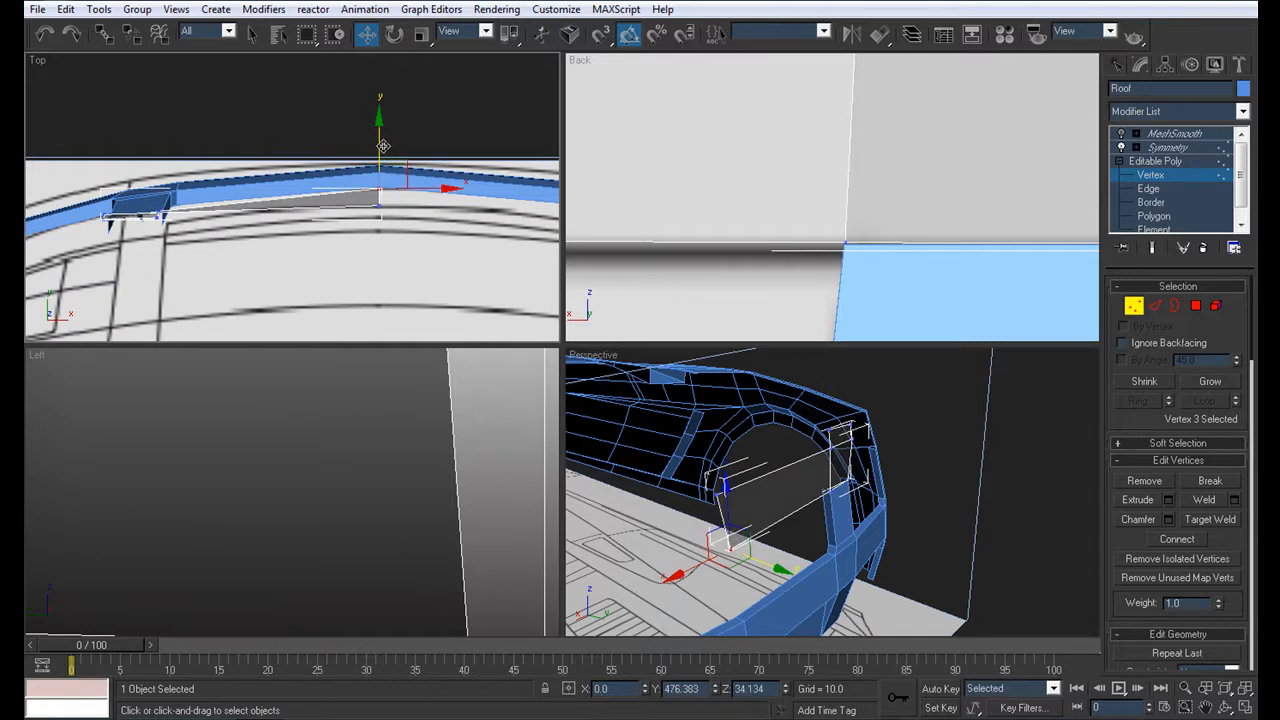
Move the Roof pillar's outer vertex on the vents' lower line forward in the left view to follow the blueprint's rear slope
left_click(379, 204)
scroll(301, 454, "down", 10)
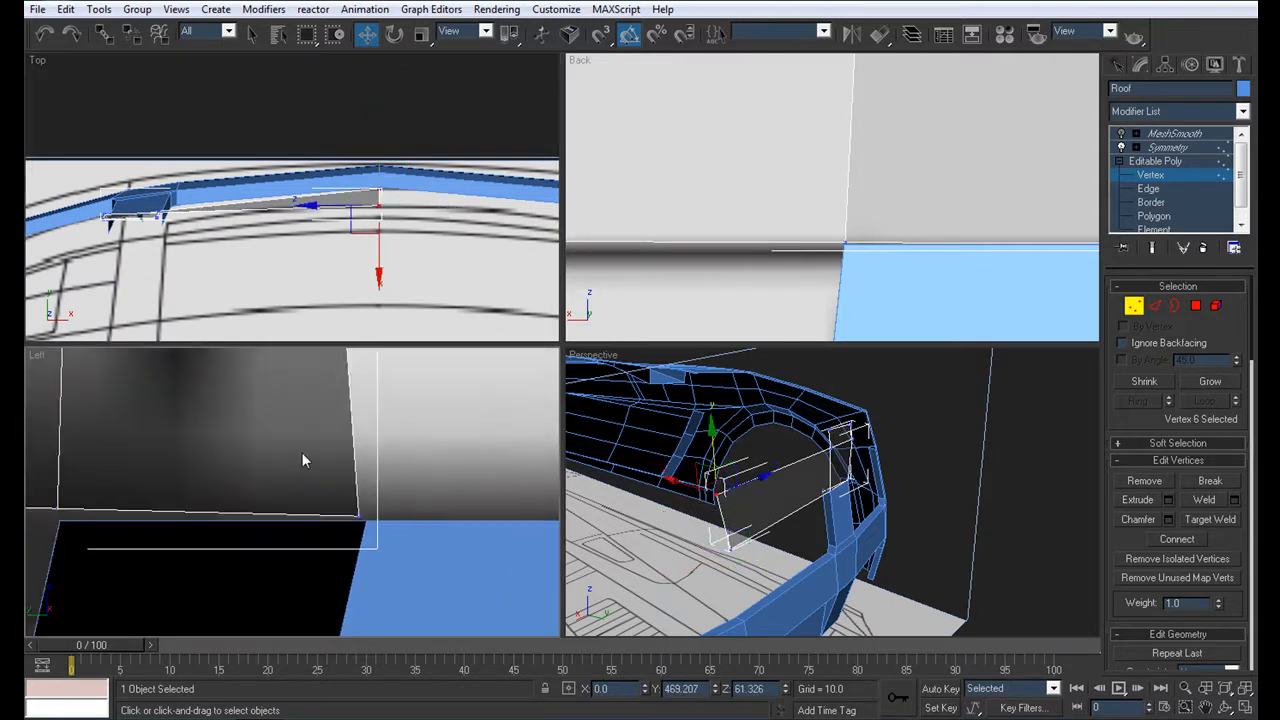
middle_click_drag(366, 464, 285, 520)
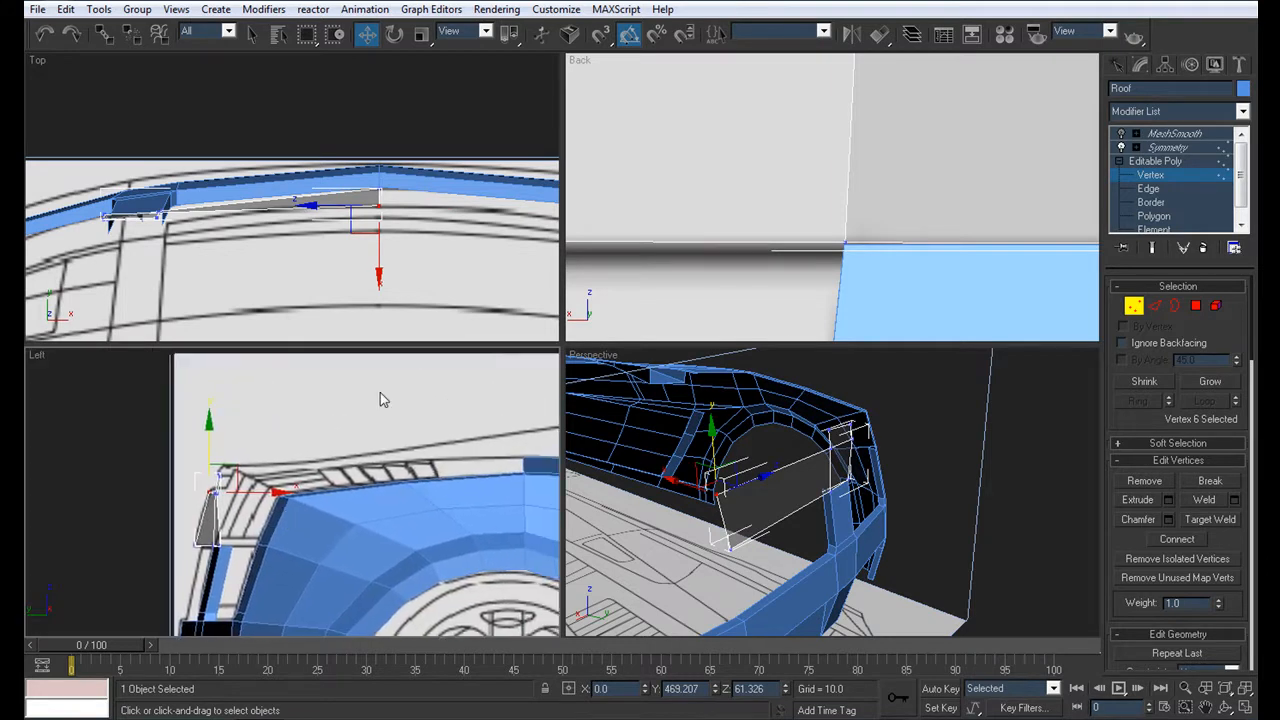
scroll(710, 240, "down", 8)
middle_click_drag(855, 211, 829, 237)
scroll(862, 188, "up", 4)
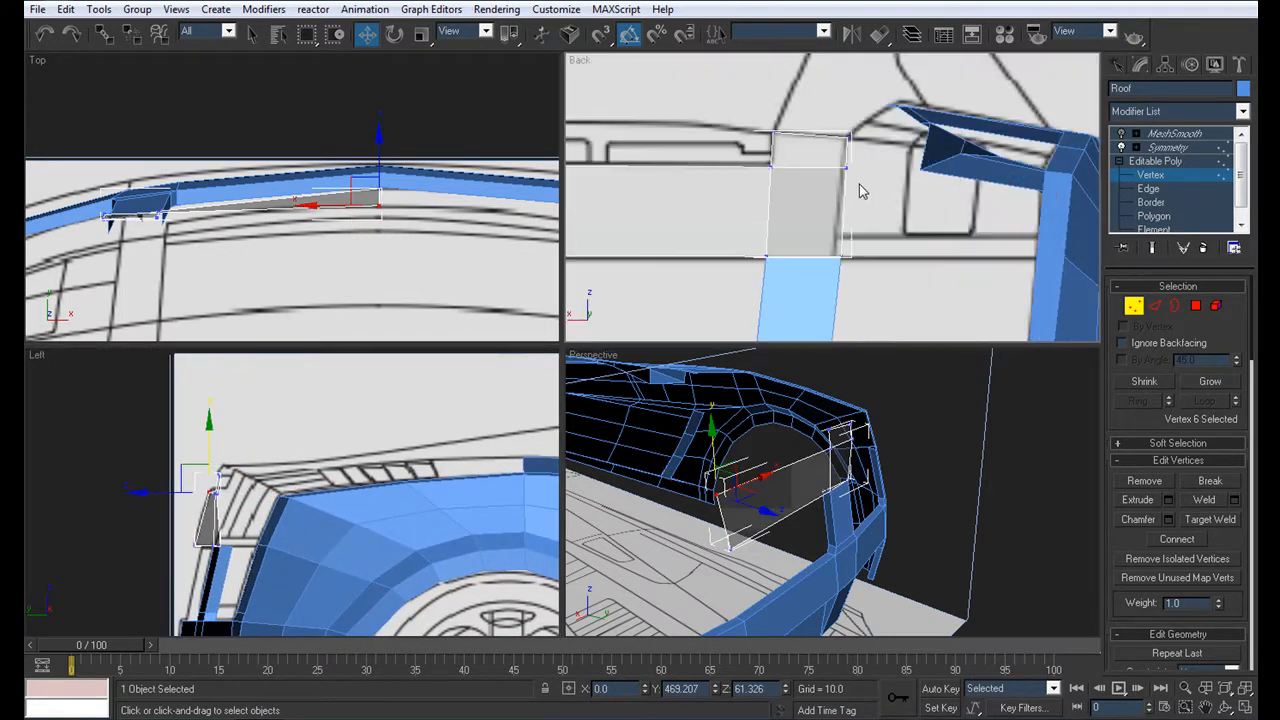
left_click(846, 168)
scroll(230, 500, "up", 5)
middle_click_drag(198, 430, 193, 405)
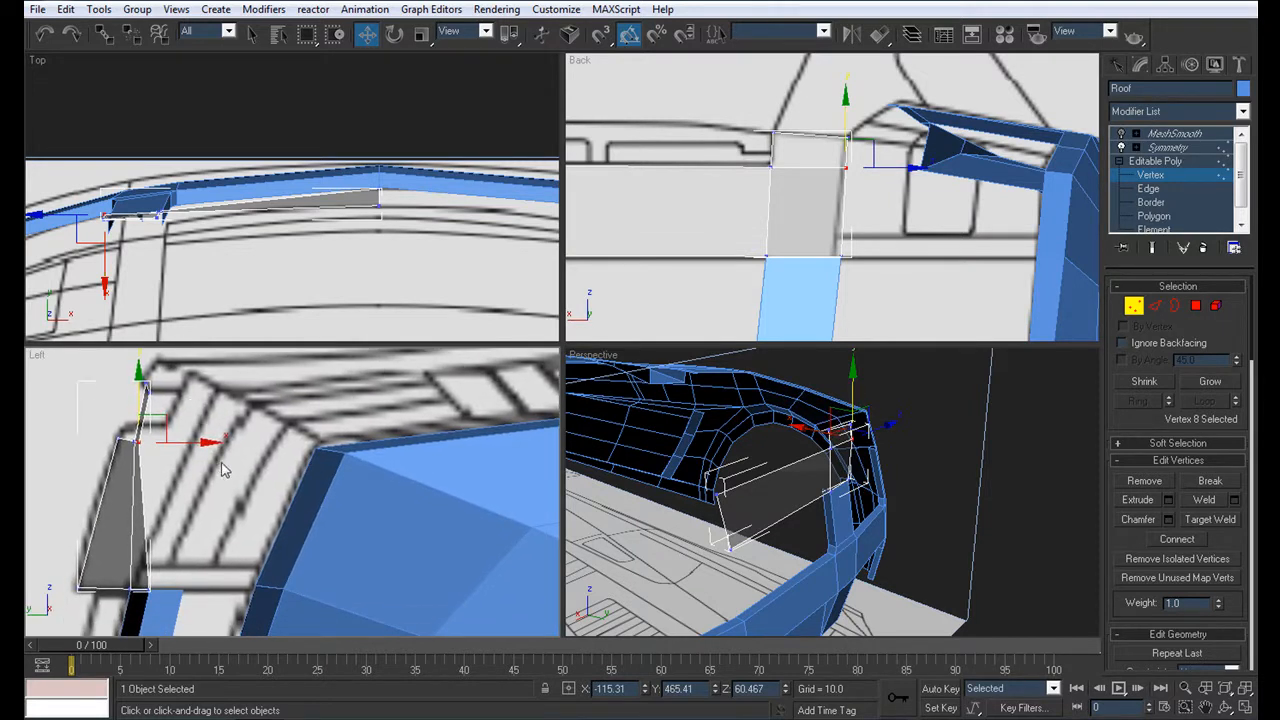
scroll(222, 500, "down", 2)
left_click_drag(240, 503, 318, 506)
Move the Roof pillar's top outer vertex forward in the left view to the blueprint's upper corner
left_click(848, 136)
middle_click_drag(299, 459, 298, 450)
left_click_drag(236, 462, 340, 462)
Move the Roof pillar's middle and top inner vertices forward in the left view, placing the top one at about Y 453.5
left_click(172, 493)
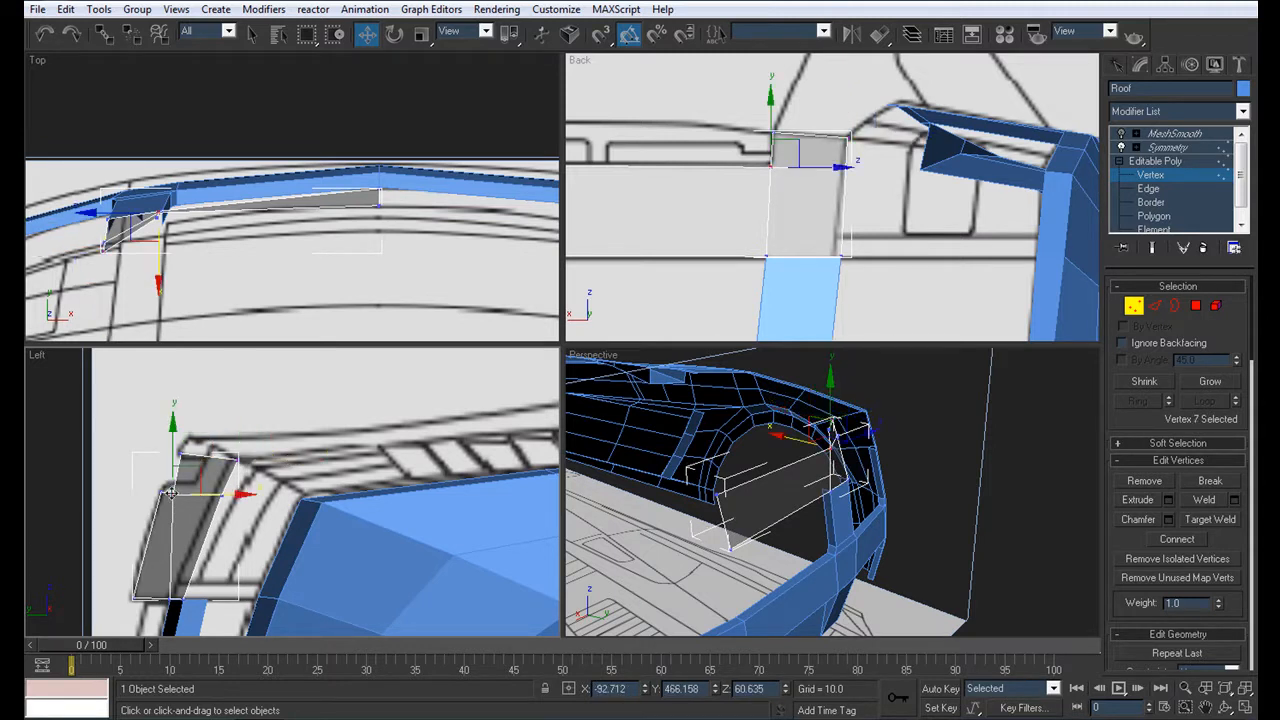
left_click_drag(224, 494, 274, 458)
left_click(181, 454)
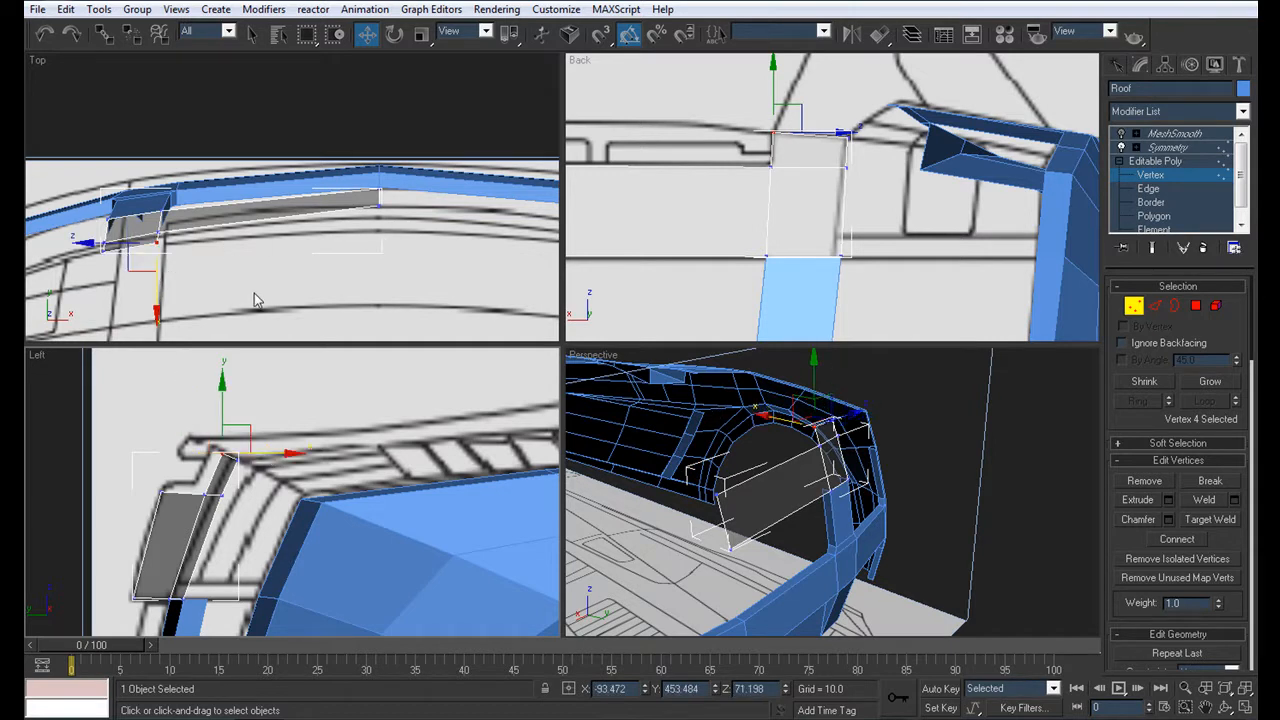
middle_click_drag(145, 245, 311, 214)
scroll(311, 214, "down", 3)
middle_click_drag(323, 259, 329, 268)
scroll(329, 268, "up", 3)
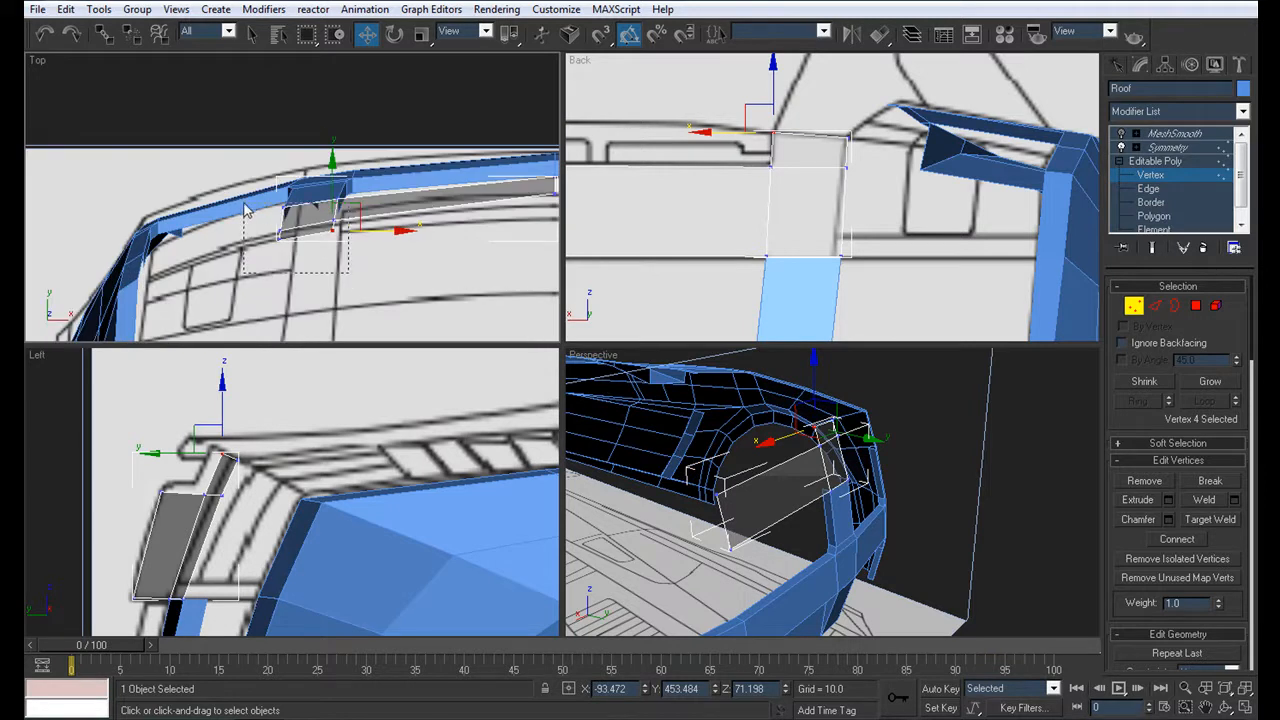
Try to shift the Roof pillar's outer and inner vertex columns sideways onto the blueprint pillar lines in the top view
left_click(356, 273)
scroll(356, 273, "down", 5)
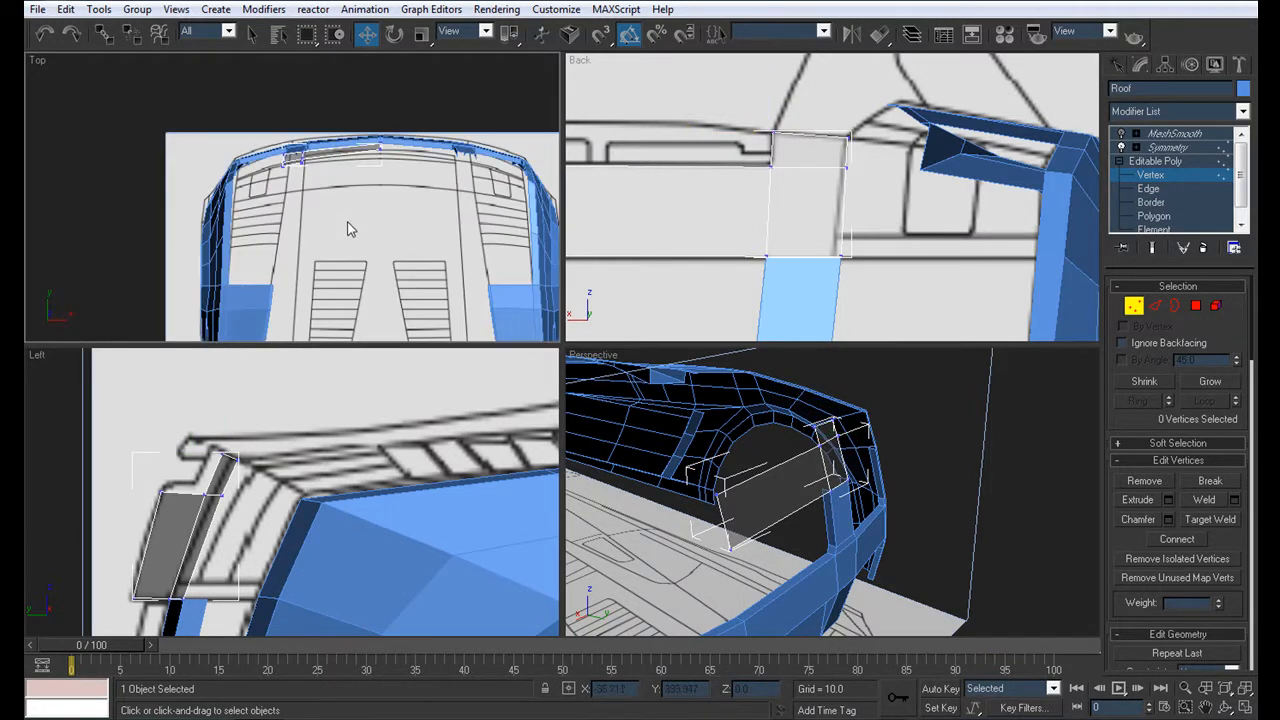
scroll(350, 228, "up", 5)
middle_click_drag(348, 212, 298, 384)
left_click_drag(325, 297, 243, 288)
left_click_drag(246, 234, 333, 222)
scroll(788, 165, "down", 5)
scroll(748, 134, "up", 3)
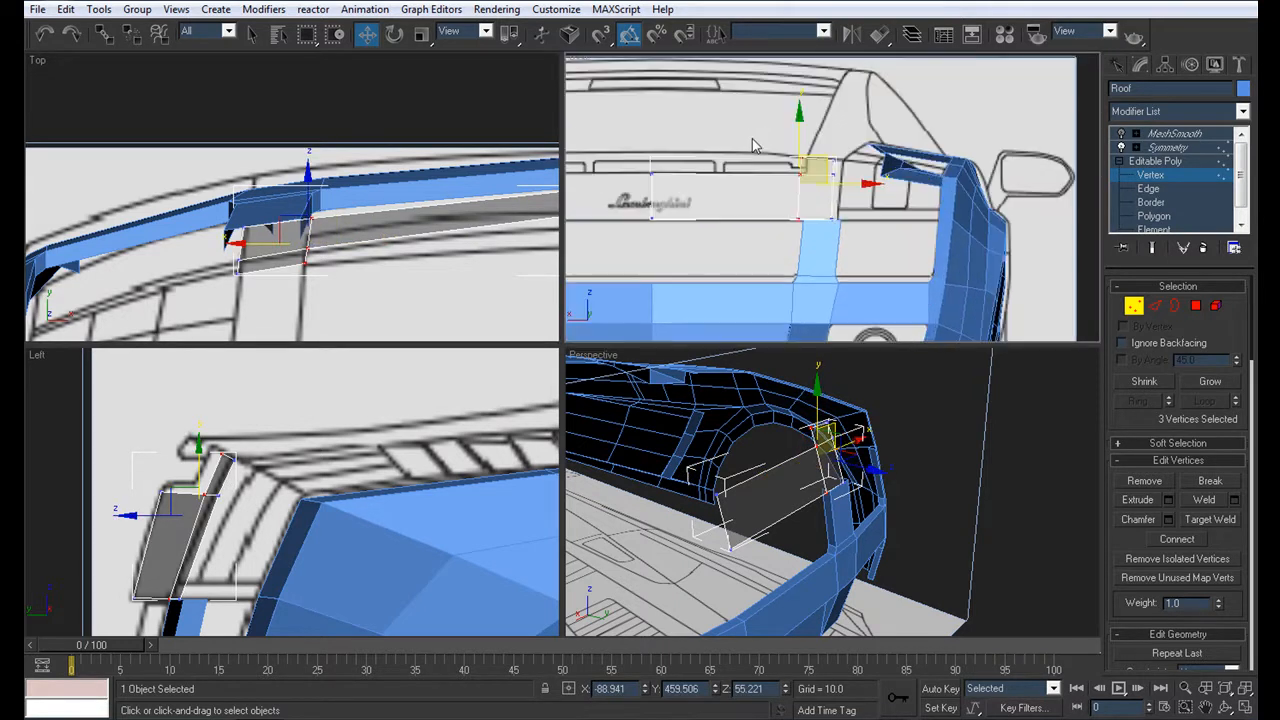
Undo the last sideways moves of the Roof pillar's vertex columns
scroll(754, 146, "up", 2)
key("ctrl+z")
key("ctrl+z")
key("ctrl+z")
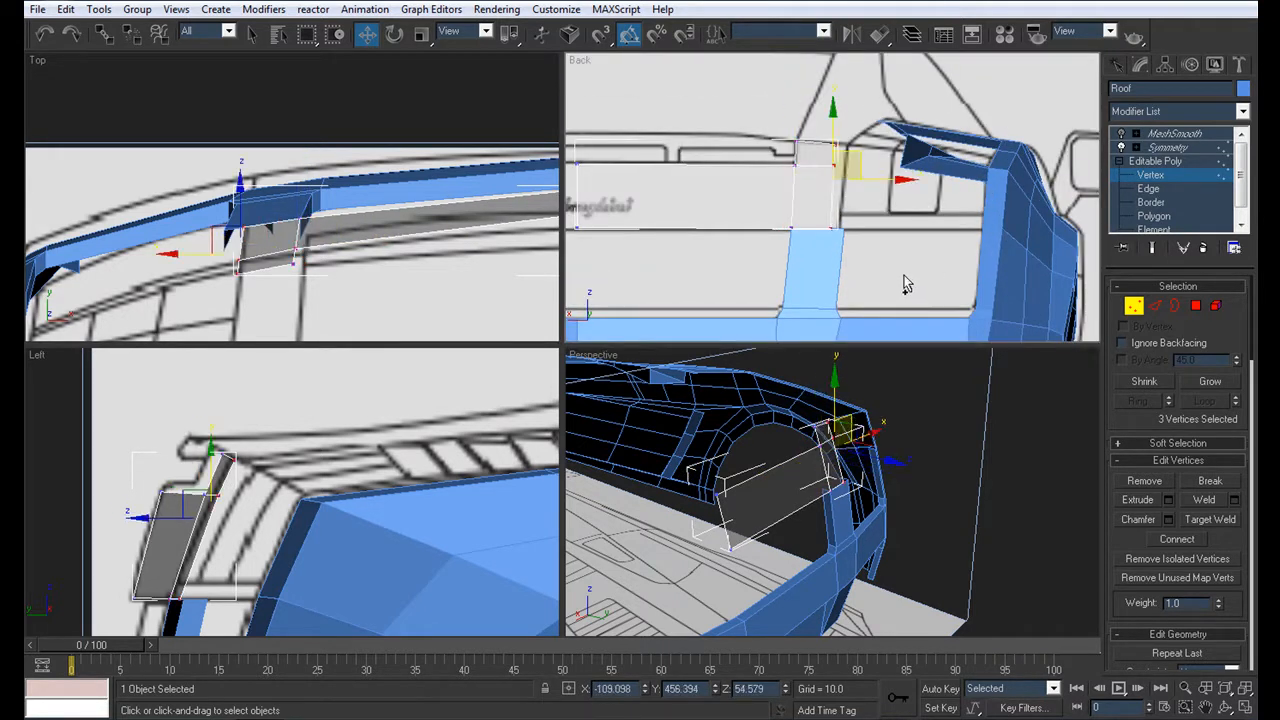
Shift the Roof pillar's outer and then its inner three-vertex column toward the car's centre to match the blueprint pillar in the top view
middle_click_drag(218, 238, 208, 228)
scroll(209, 228, "up", 3)
left_click_drag(201, 241, 207, 238)
scroll(263, 251, "down", 8)
middle_click_drag(270, 102, 275, 354)
scroll(300, 258, "up", 5)
scroll(273, 342, "up", 2)
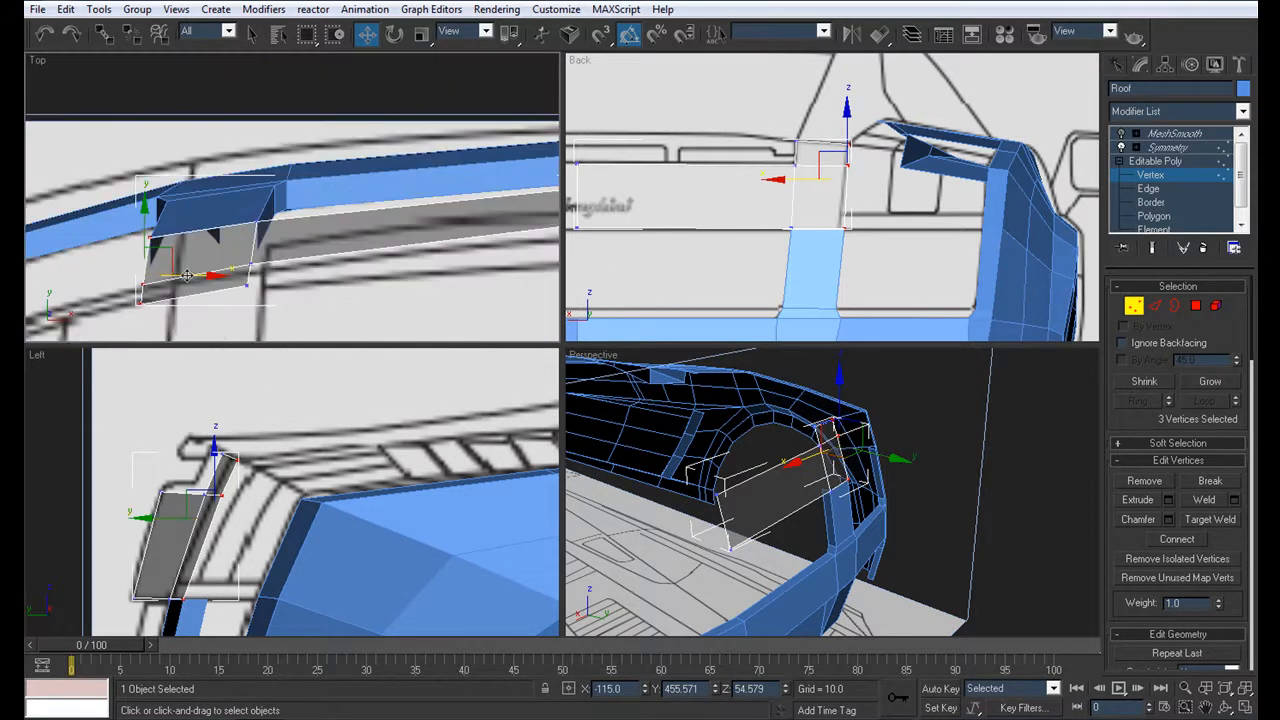
middle_click_drag(207, 300, 262, 258)
left_click_drag(229, 214, 234, 212)
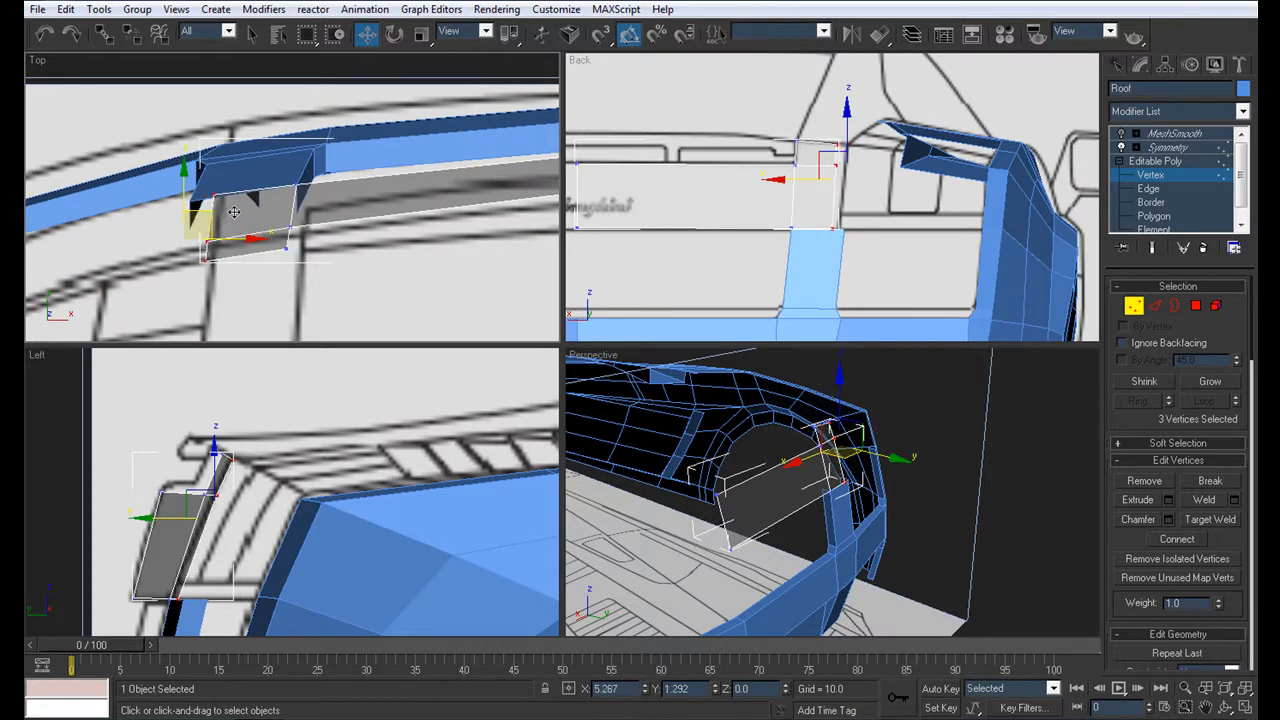
left_click_drag(315, 277, 254, 173)
left_click_drag(323, 194, 343, 190)
Select the Side object and shift its rear pillar's outer and inner vertex columns toward the centre to line up with the Roof pillar
left_click(1177, 176)
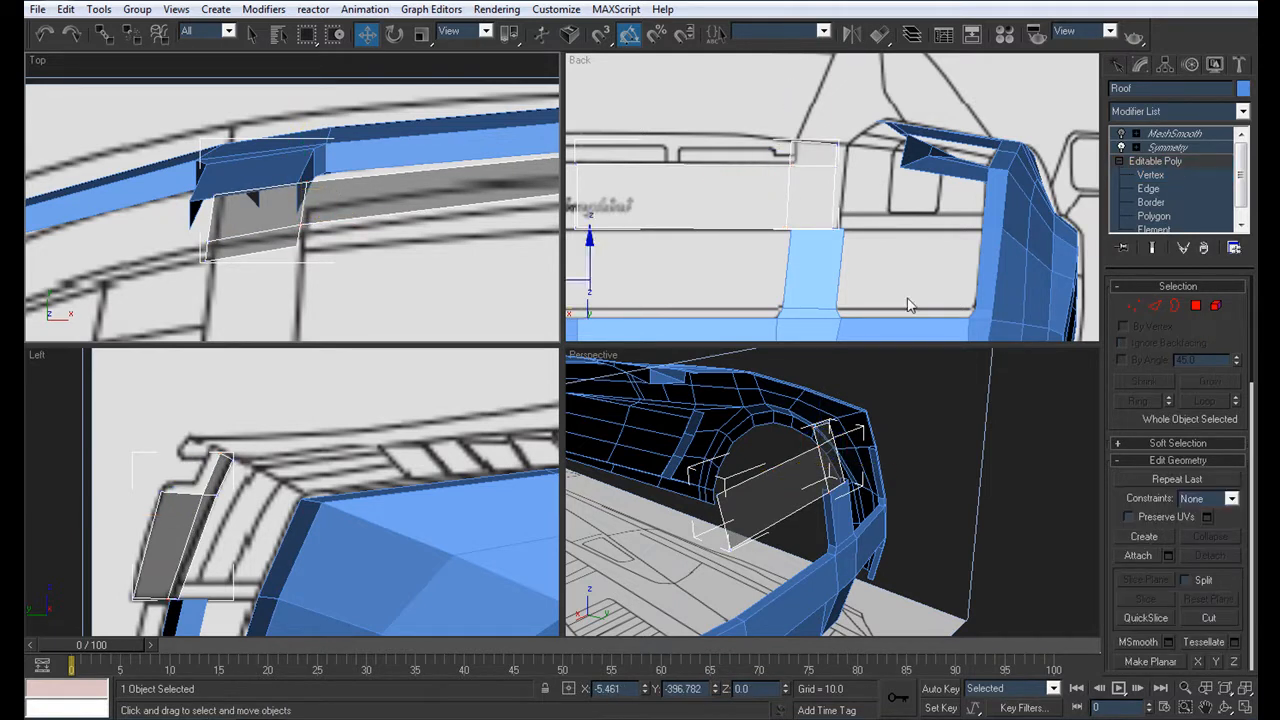
middle_click_drag(861, 250, 935, 214)
left_click(887, 223)
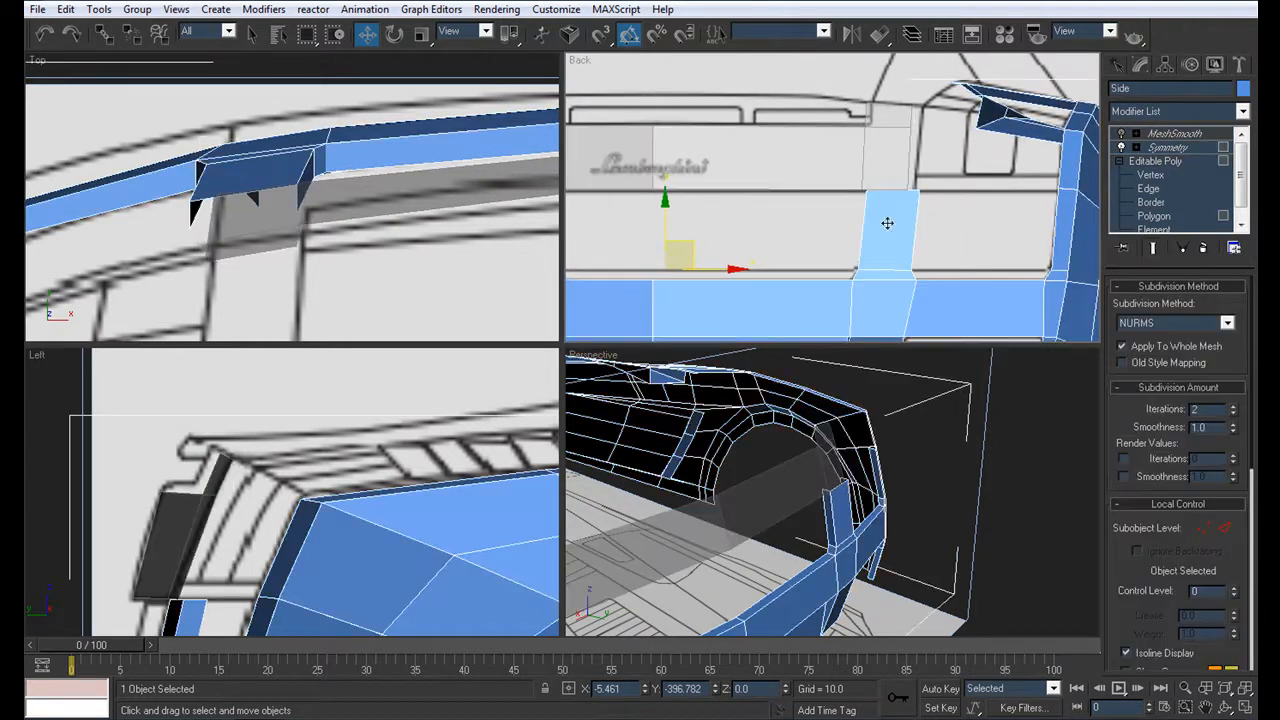
left_click(1148, 175)
left_click_drag(902, 181, 930, 298)
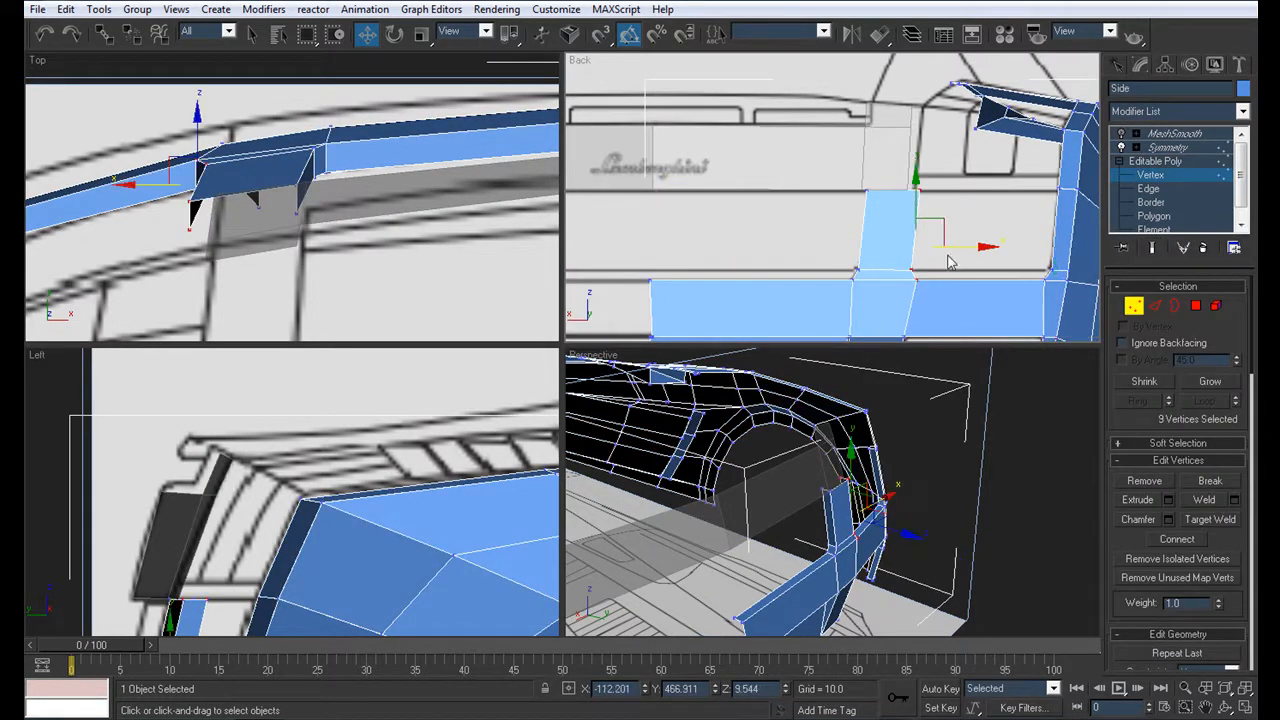
left_click_drag(962, 244, 939, 244)
left_click_drag(828, 181, 876, 294)
left_click_drag(914, 250, 907, 251)
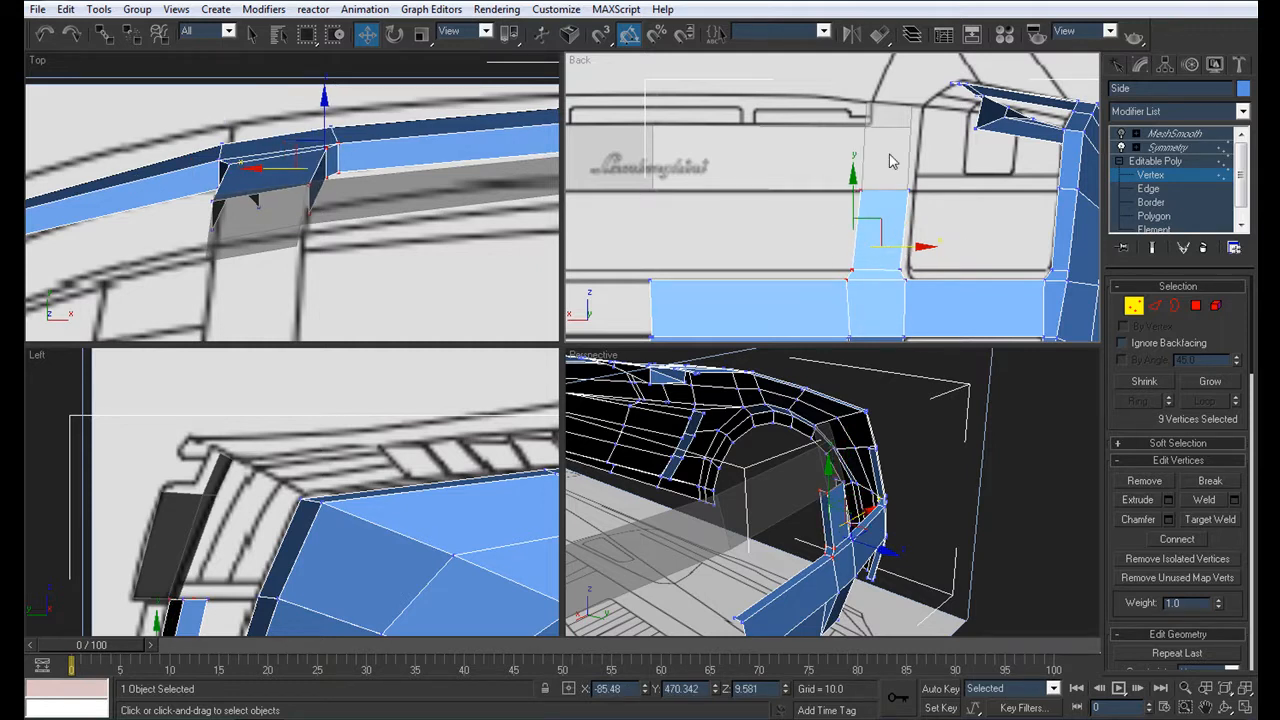
Reselect the Roof object and adjust its pillar's inner vertices sideways, placing the top inner vertex at about X -90.6 in the top view
middle_click_drag(891, 162, 851, 234)
left_click(1174, 161)
left_click(859, 206)
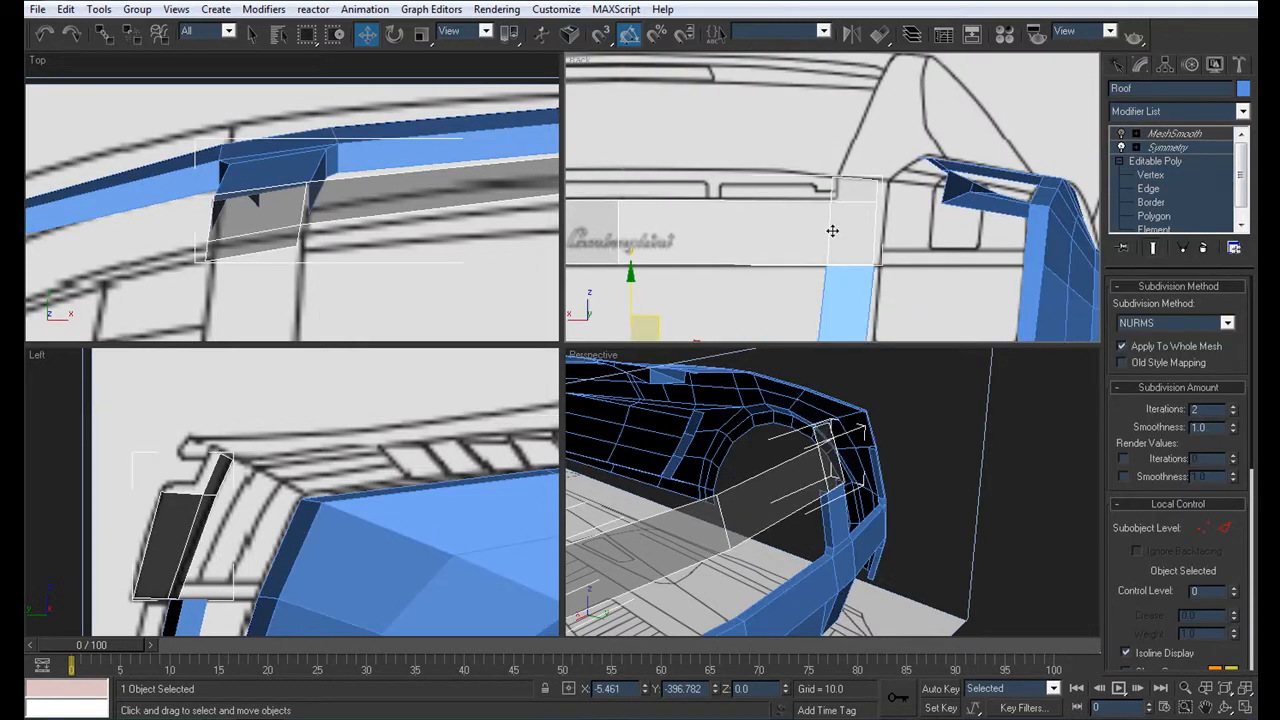
middle_click_drag(982, 225, 930, 250)
scroll(930, 254, "up", 2)
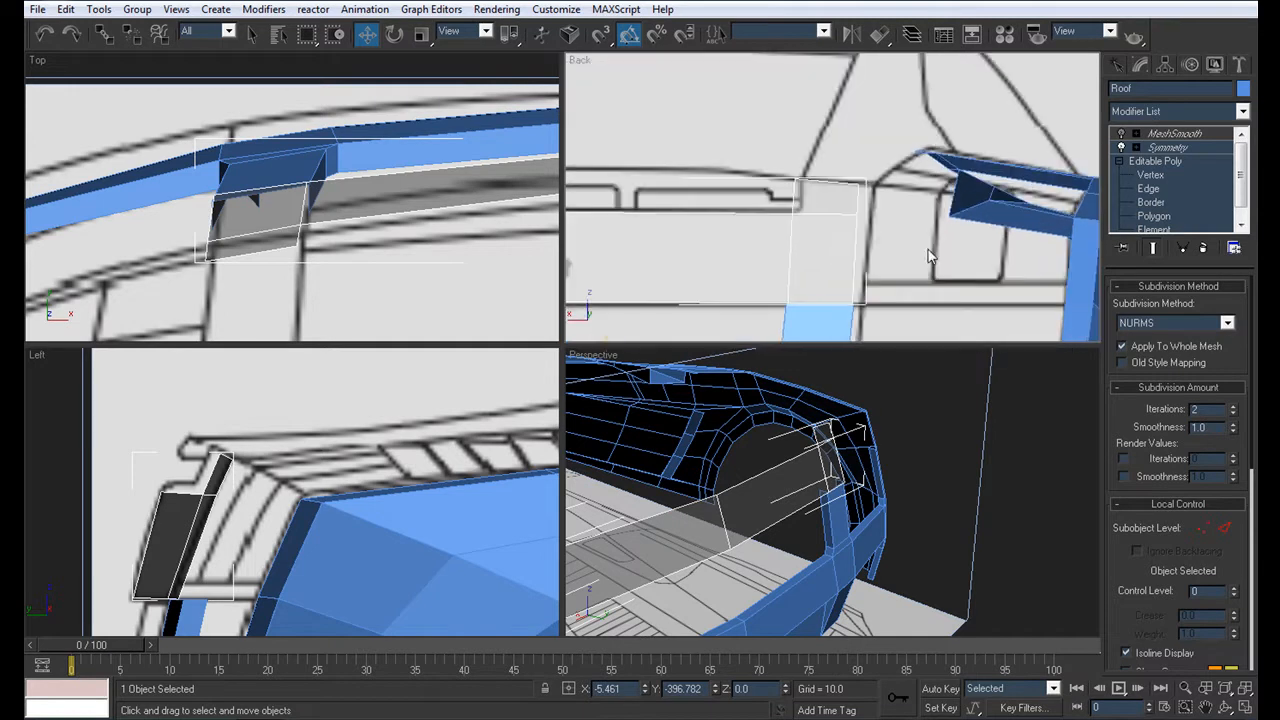
left_click(1151, 175)
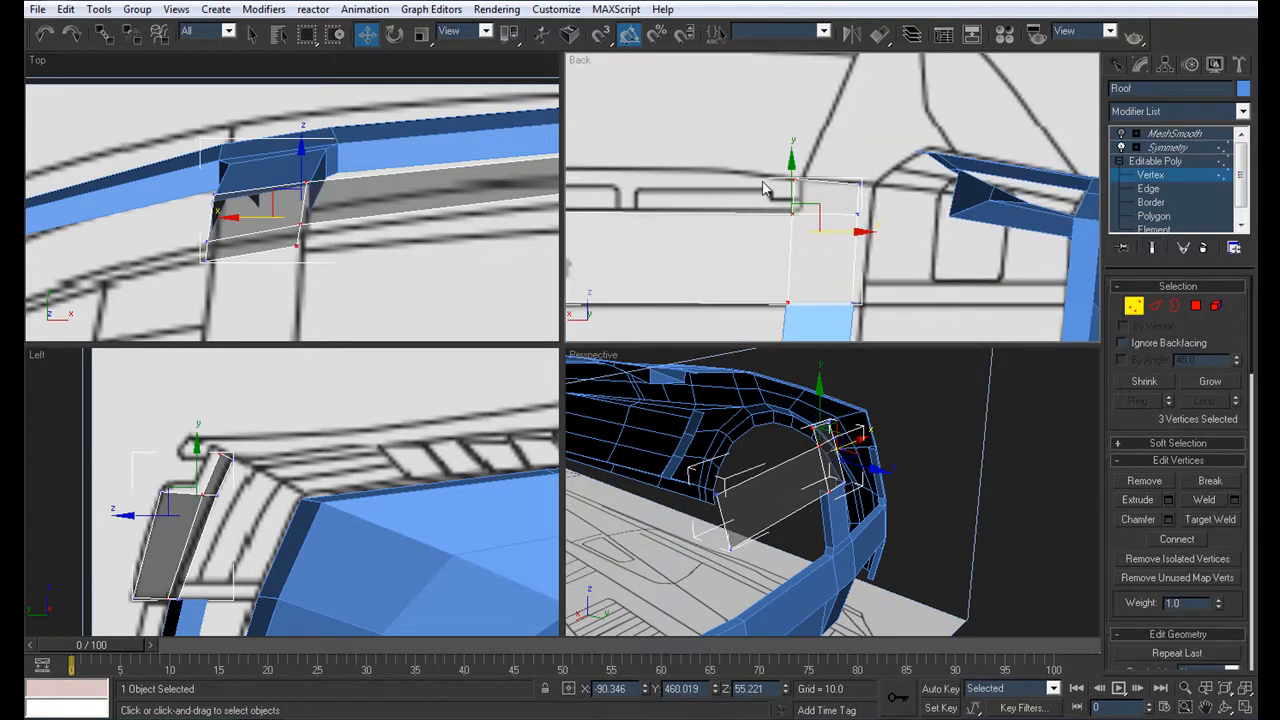
scroll(828, 218, "down", 2)
middle_click_drag(304, 302, 314, 220)
scroll(314, 220, "down", 4)
middle_click_drag(343, 274, 351, 316)
scroll(351, 318, "up", 4)
left_click(327, 262)
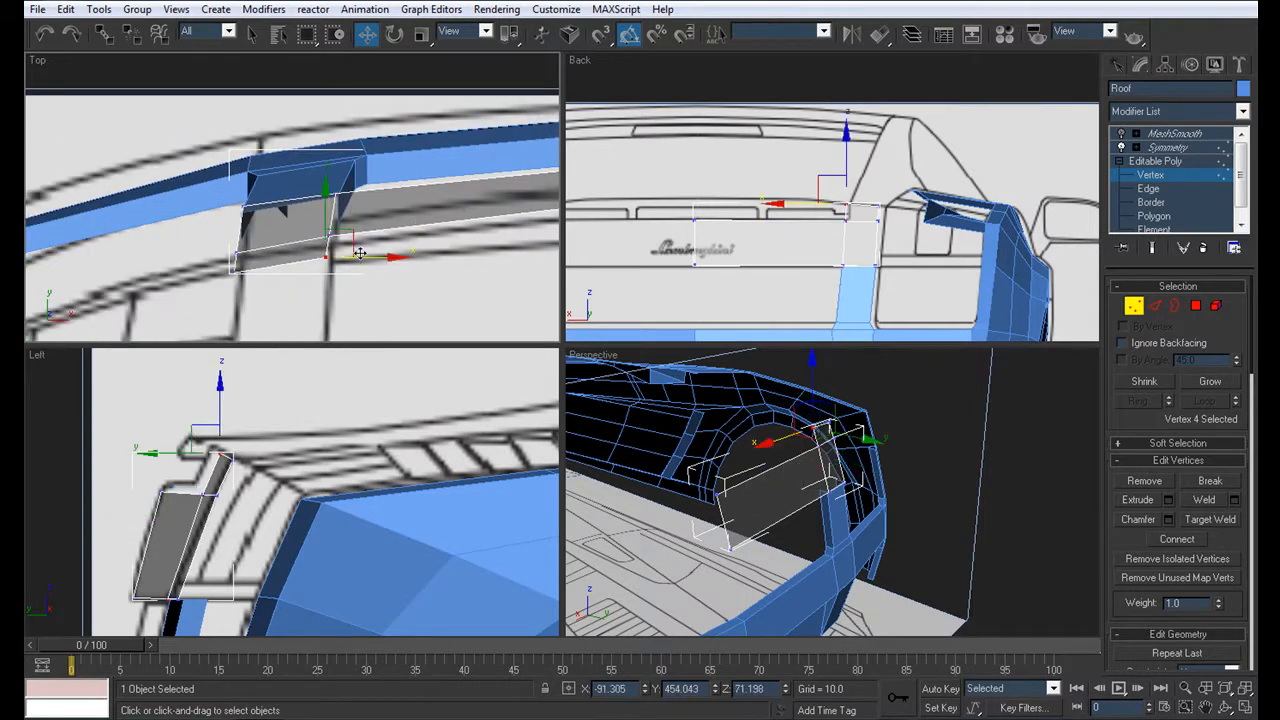
left_click_drag(373, 258, 374, 259)
scroll(322, 271, "down", 3)
middle_click_drag(329, 271, 322, 168)
key("alt+Tab")
key("alt+Tab")
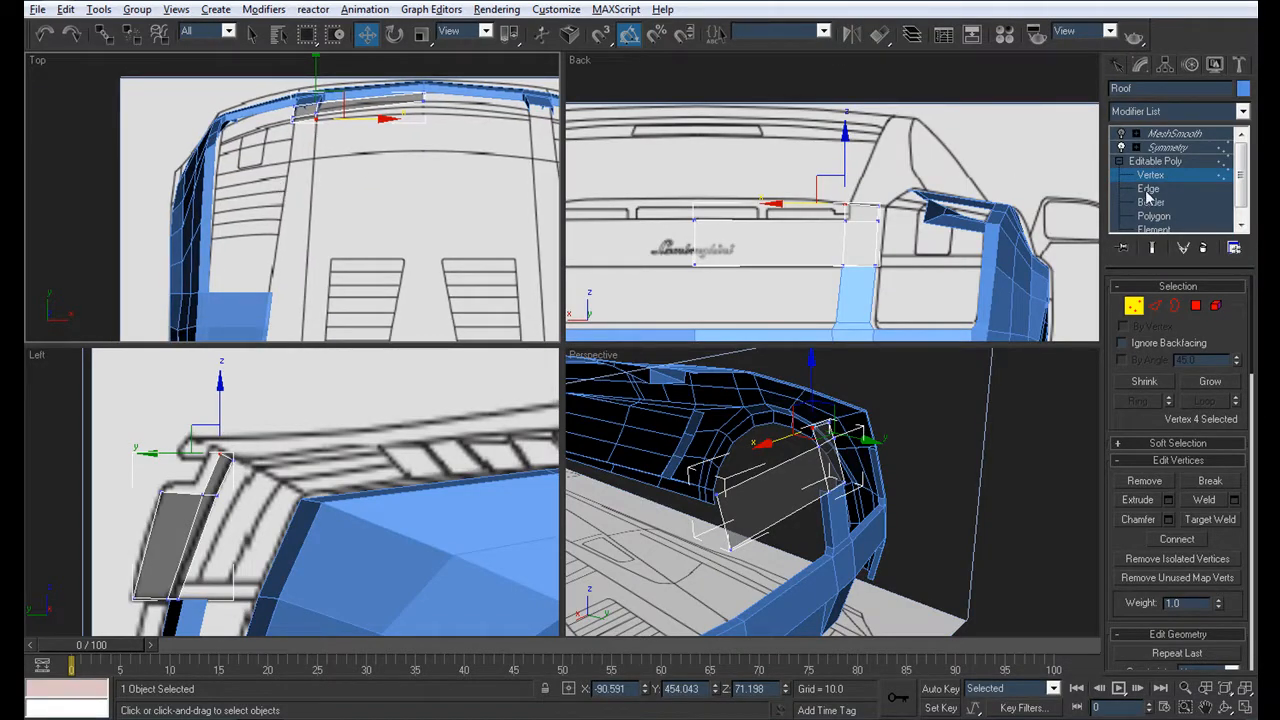
Turn on MeshSmooth for the Roof and examine the mirrored, smoothed rear panel against the Side body in perspective
middle_click_drag(789, 437, 633, 423, "alt")
middle_click_drag(717, 397, 816, 440, "alt")
key("alt+w")
left_click(1121, 134)
left_click(1154, 147)
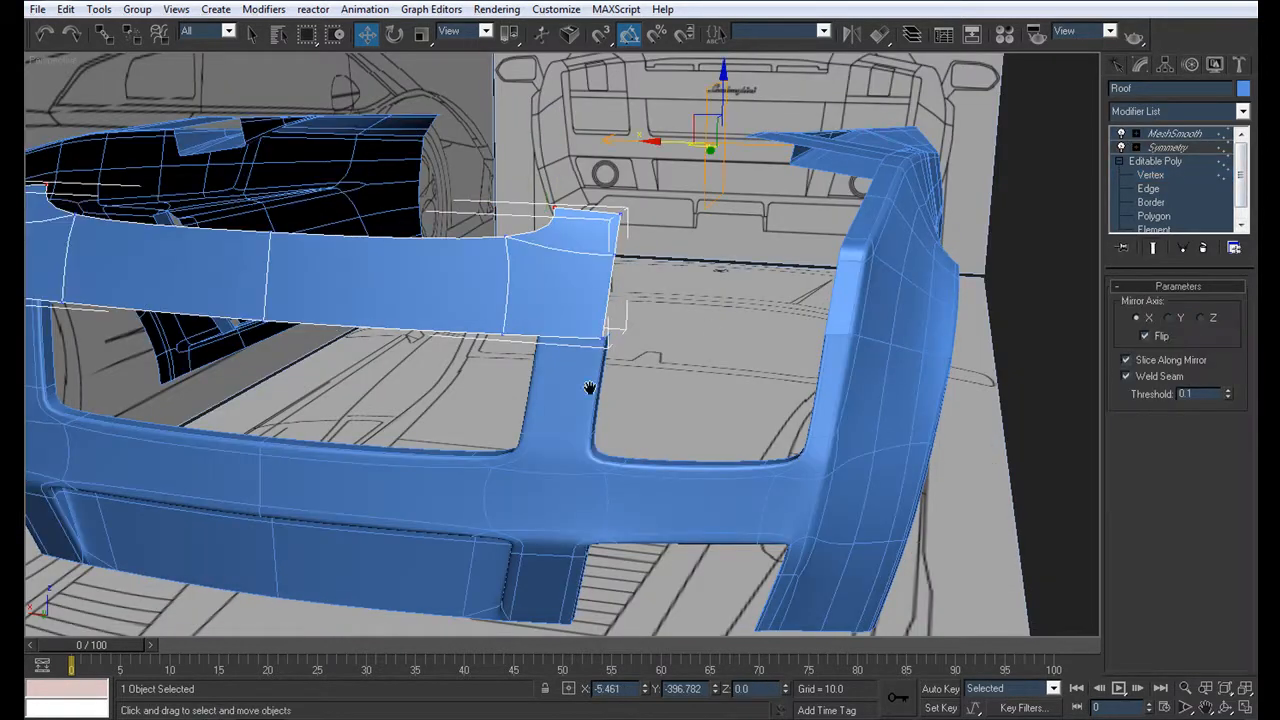
scroll(659, 419, "down", 4)
middle_click_drag(659, 425, 547, 490, "alt")
scroll(573, 414, "up", 3)
left_click(672, 480)
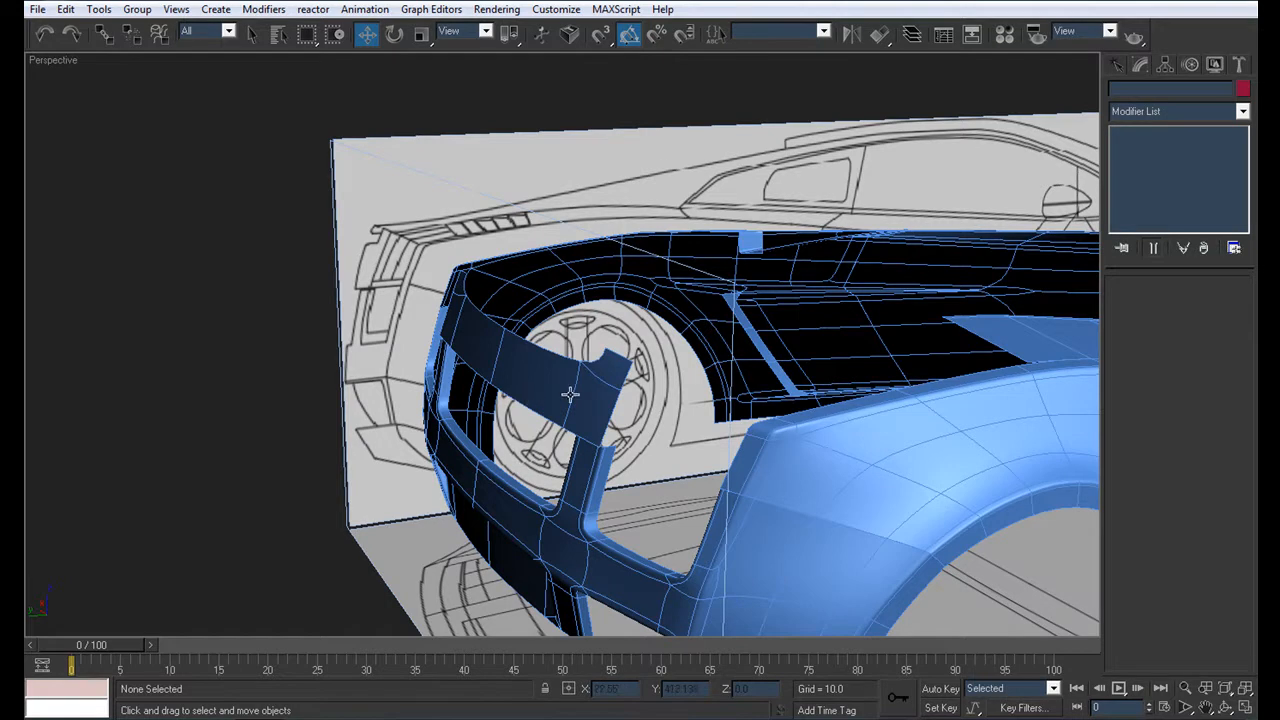
left_click(604, 385)
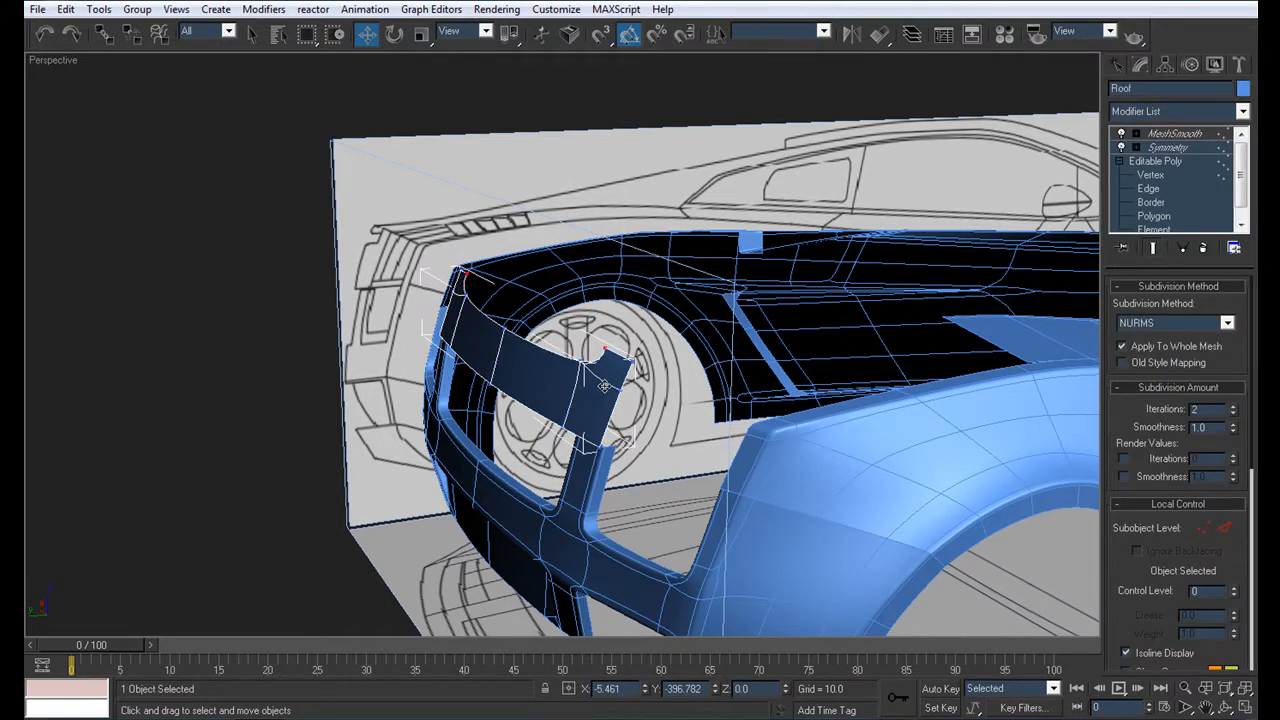
middle_click_drag(604, 386, 478, 421, "alt")
key("alt+w")
middle_click_drag(367, 474, 322, 486)
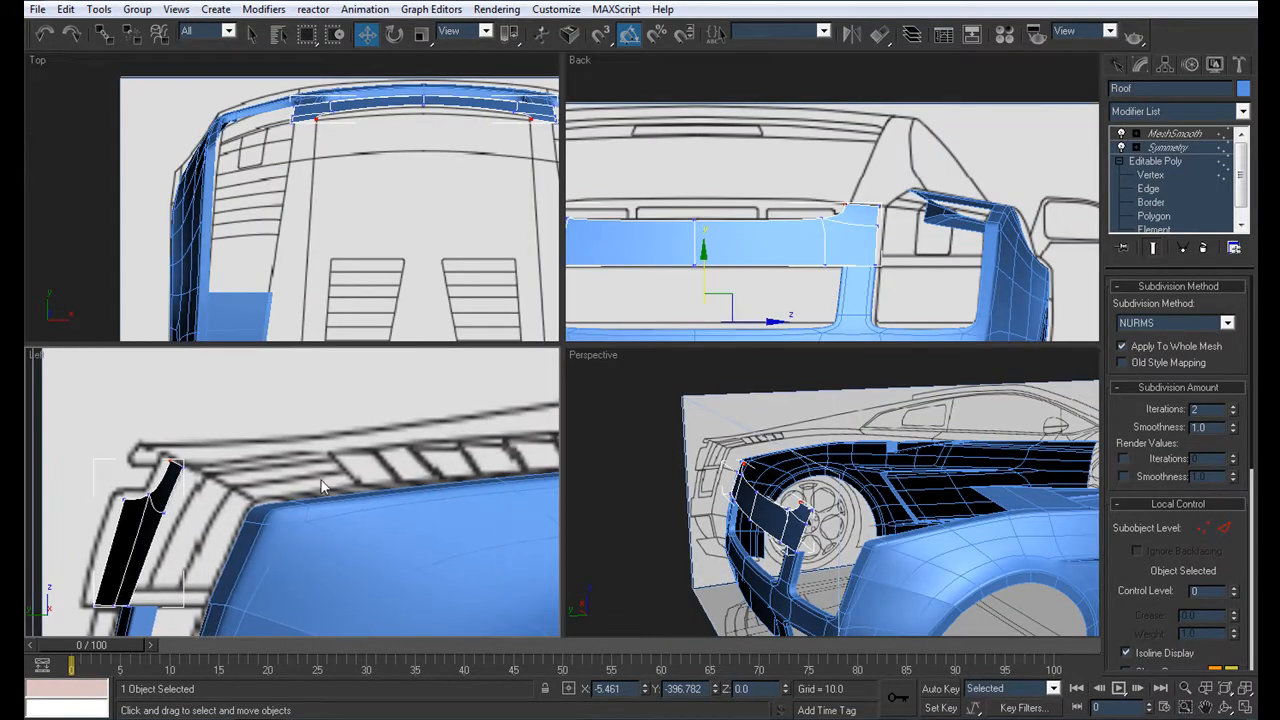
Extend the Roof pillar's top edge forward in the top view as a new strip ending at about X -120.3, Y 217.8
right_click(268, 226)
key("alt+w")
left_click(1148, 189)
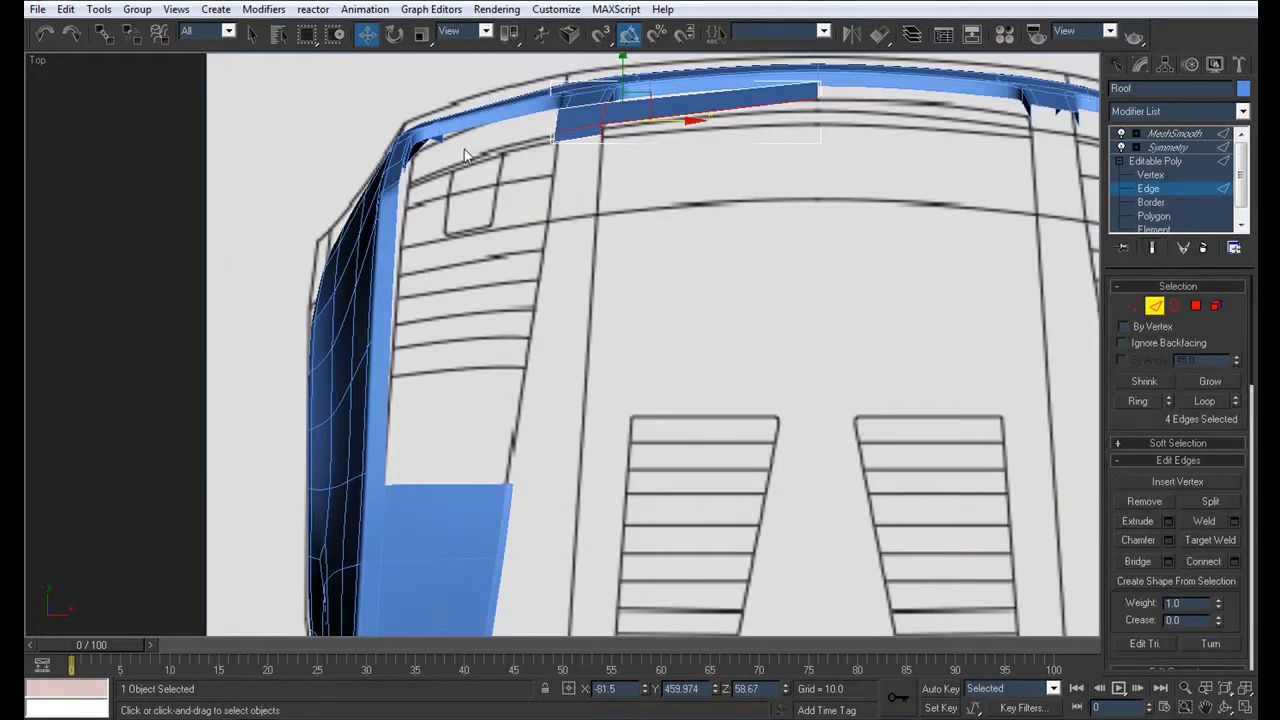
left_click(578, 139)
middle_click_drag(572, 142, 566, 114)
scroll(566, 114, "down", 2)
left_click_drag(592, 111, 563, 491, "shift")
scroll(580, 300, "down", 5)
middle_click_drag(591, 306, 563, 451)
scroll(546, 417, "up", 5)
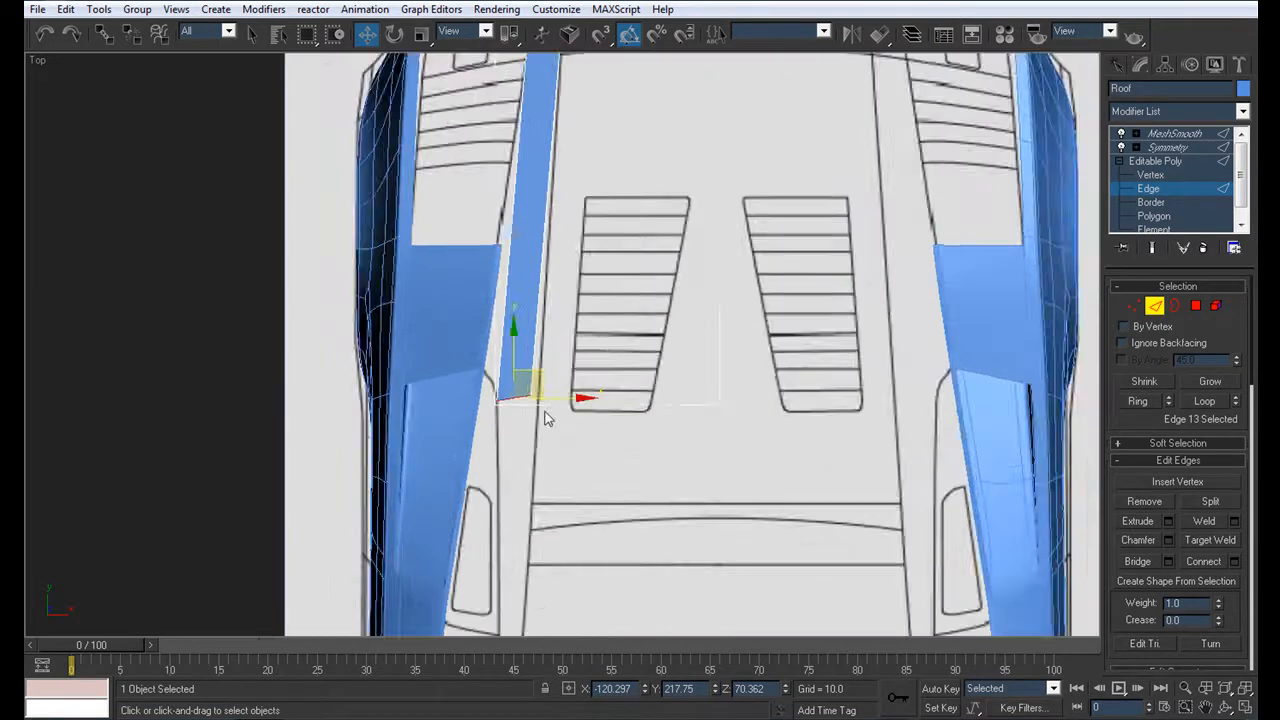
Select the Side object and check its upper inner edge in wireframe in the top view
left_click(1155, 161)
left_click(429, 241)
middle_click_drag(462, 198, 477, 73)
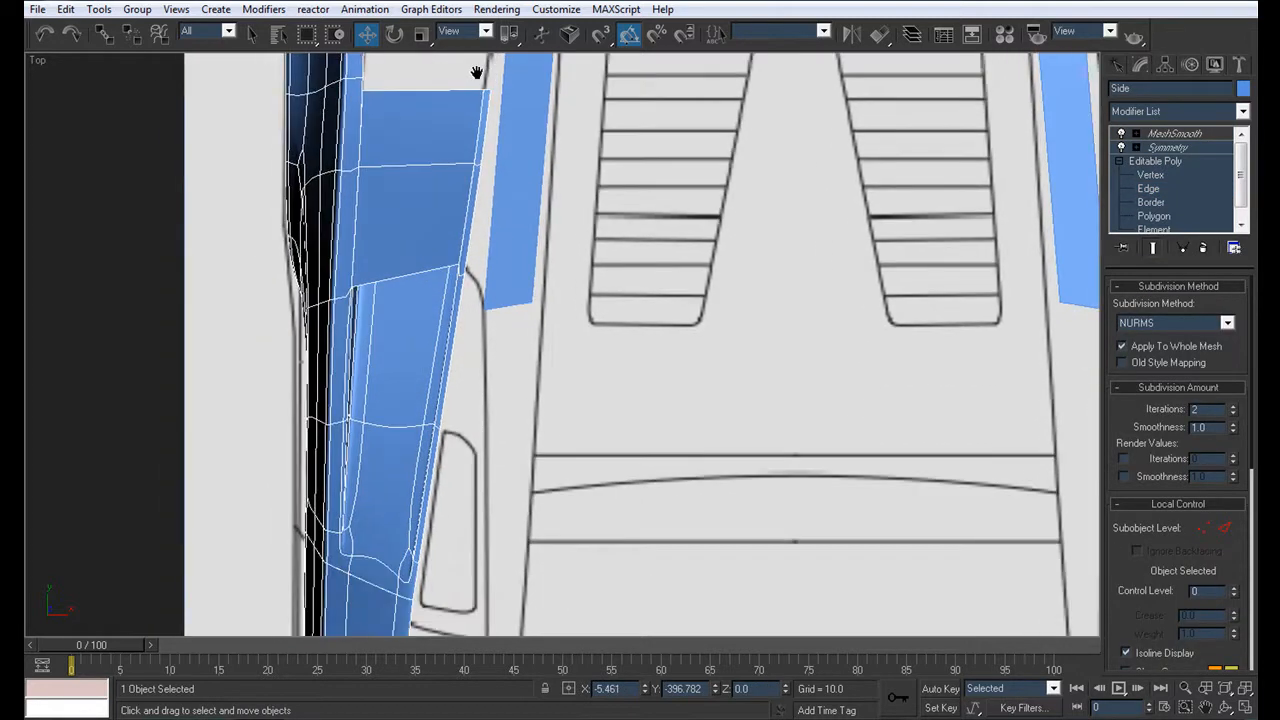
scroll(475, 78, "down", 2)
mouse_move(505, 440)
middle_mouse_down()
mouse_move(514, 240)
mouse_move(551, 411)
middle_mouse_up()
scroll(551, 410, "up", 1)
key("F3")
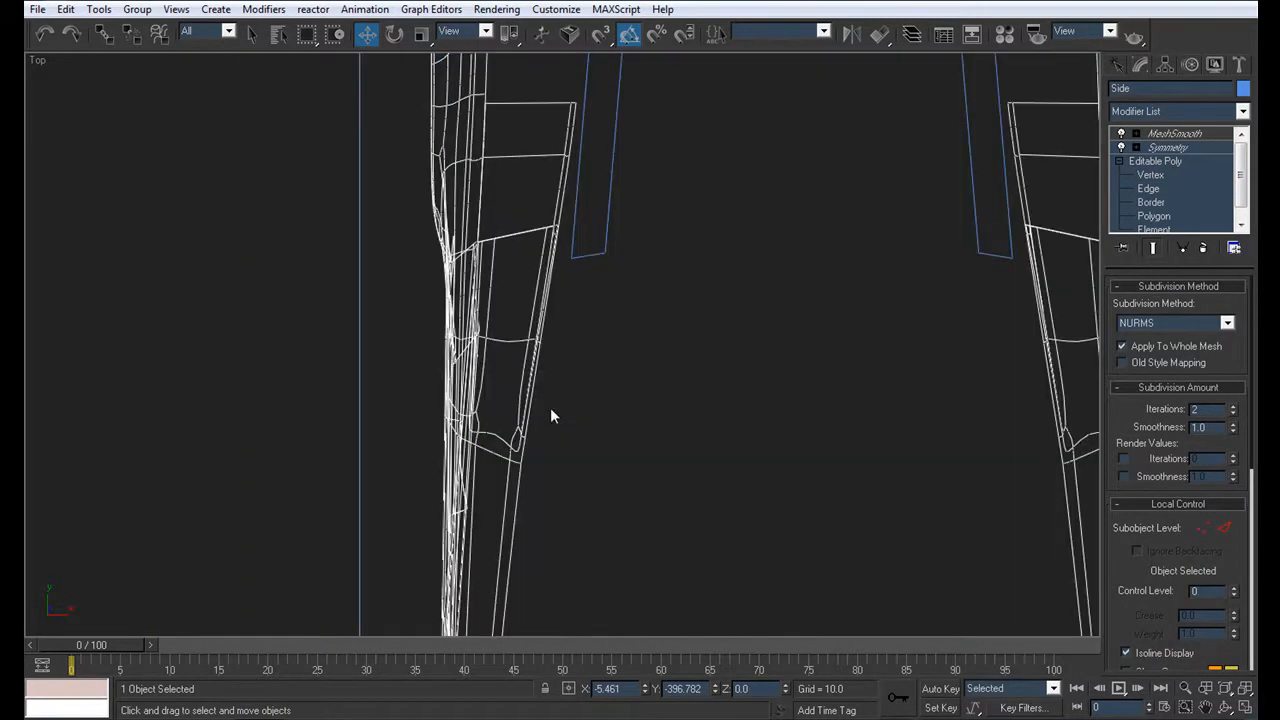
key("F3")
Select the edge loop running along the Side's upper inner border and delete it
left_click(1178, 174)
middle_click_drag(443, 447, 477, 167)
scroll(477, 169, "down", 1)
scroll(830, 254, "up", 1)
left_click(1148, 190)
left_click(546, 304)
left_click(1199, 401)
middle_click_drag(779, 401, 770, 691)
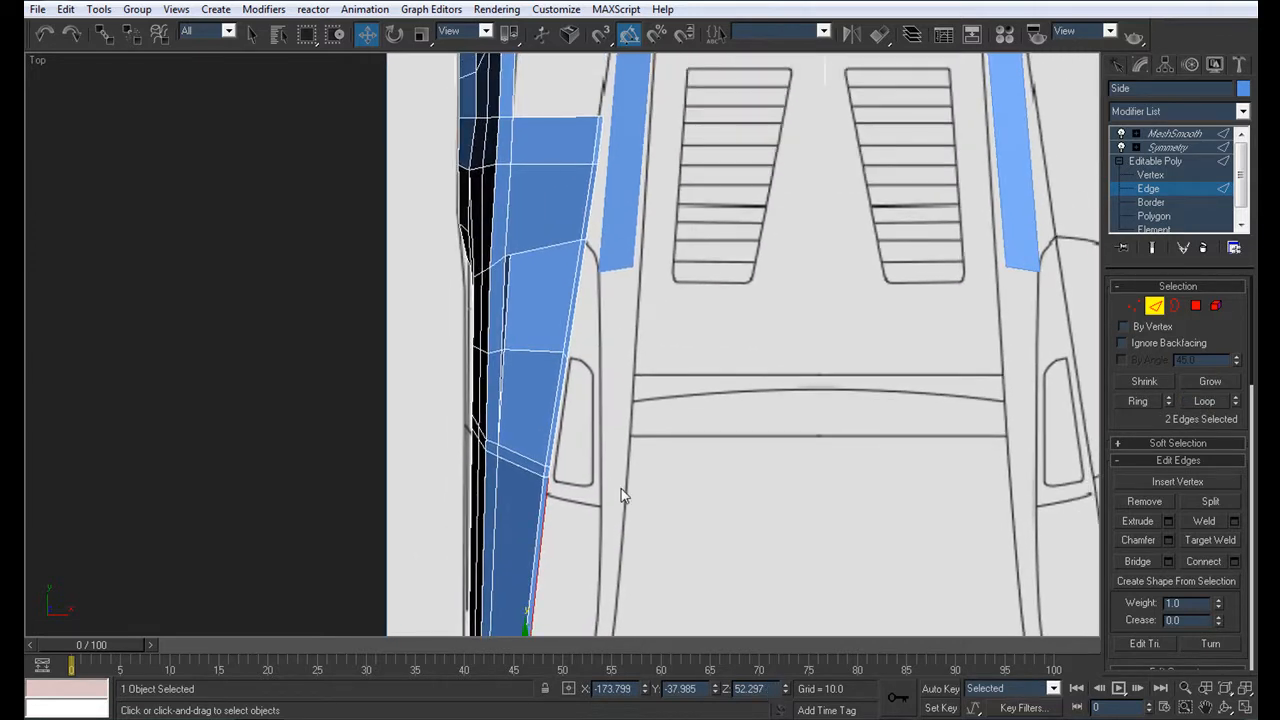
left_click(621, 494)
key("ctrl+z")
left_click(1205, 401)
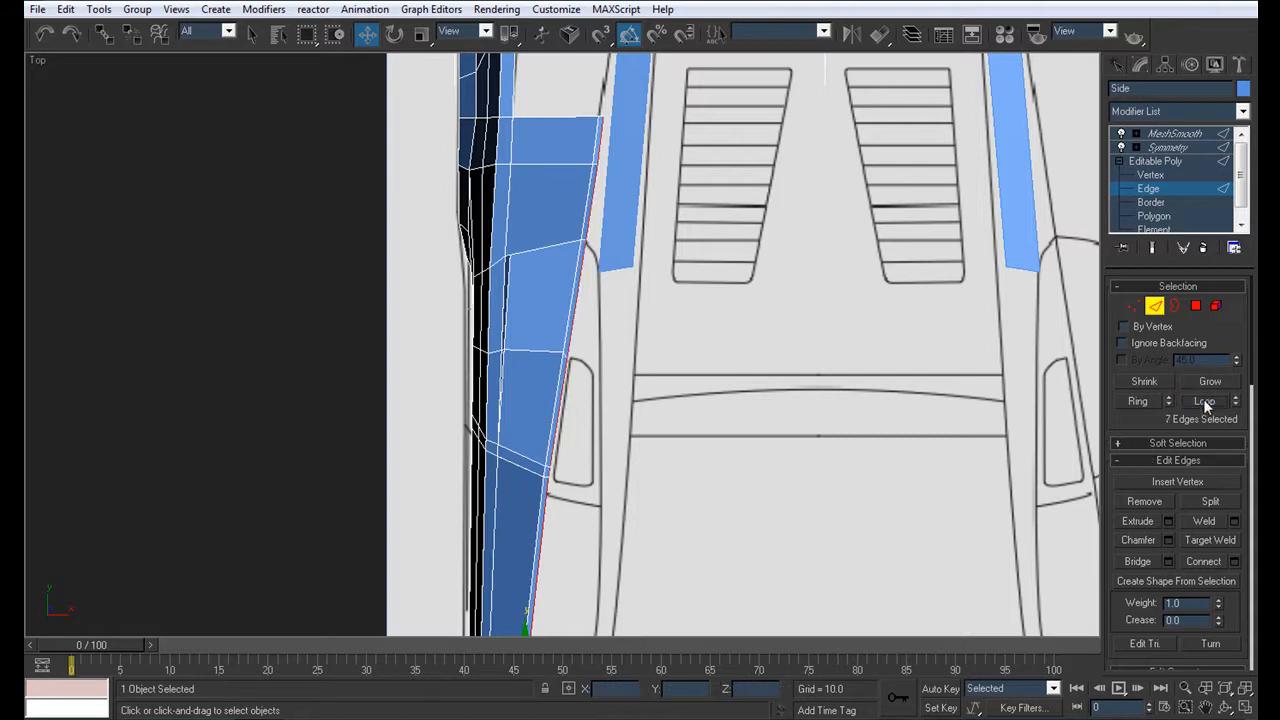
key("Delete")
Nudge the vertices on the Side's new inner border sideways onto the blueprint line in the top view
scroll(627, 331, "up", 5)
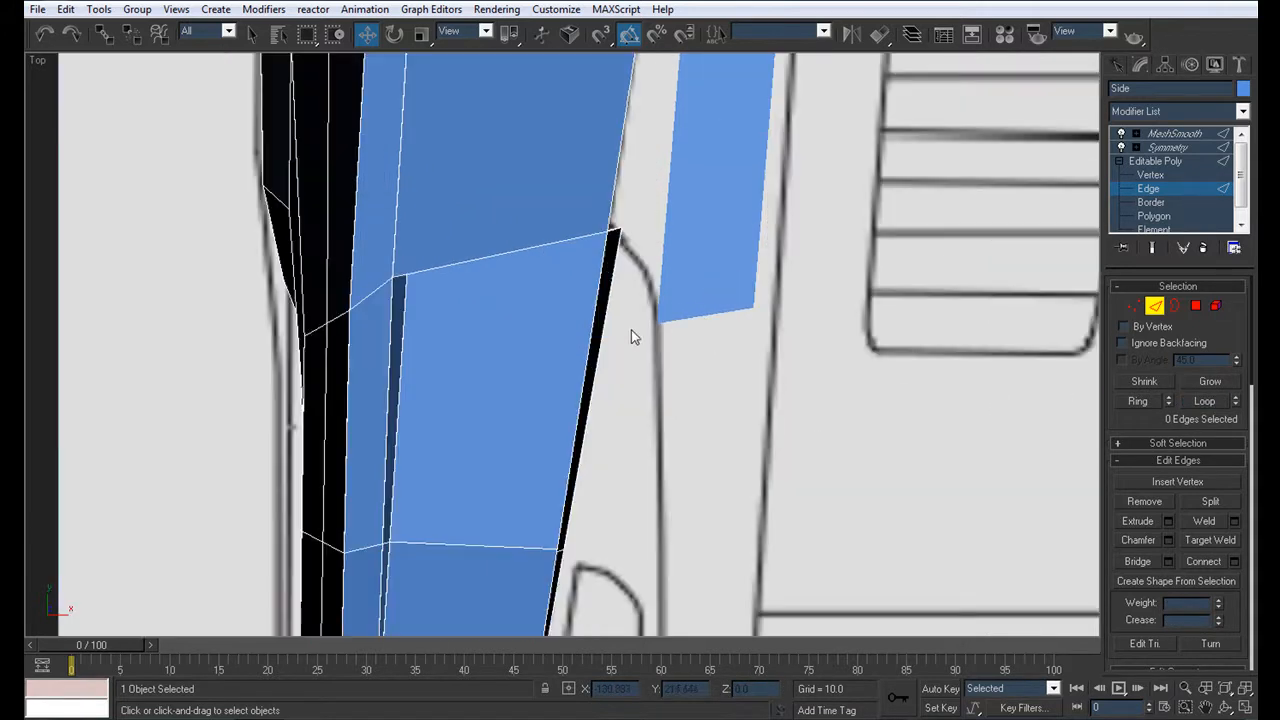
left_click(1152, 175)
left_click(614, 226)
left_click_drag(654, 226, 650, 226)
left_click(562, 549)
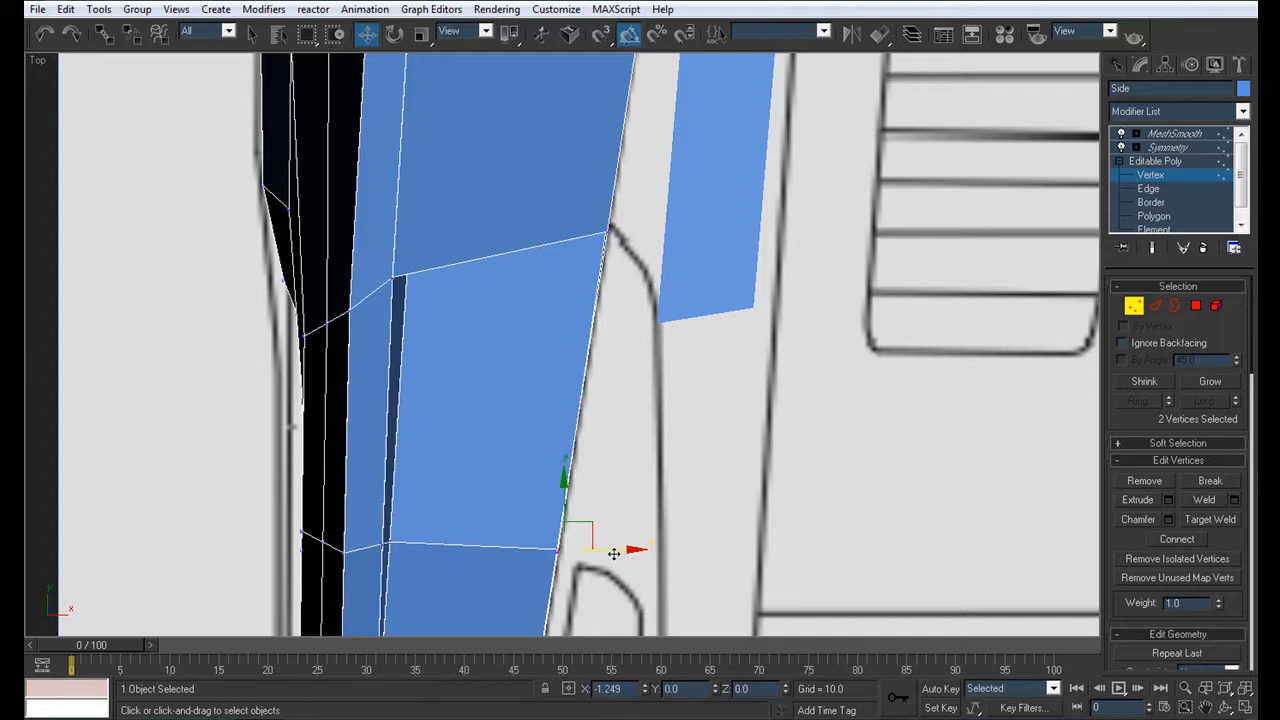
middle_click_drag(615, 553, 572, 275)
scroll(567, 308, "down", 3)
middle_click_drag(598, 212, 537, 533)
middle_click_drag(562, 175, 512, 354)
scroll(512, 354, "down", 2)
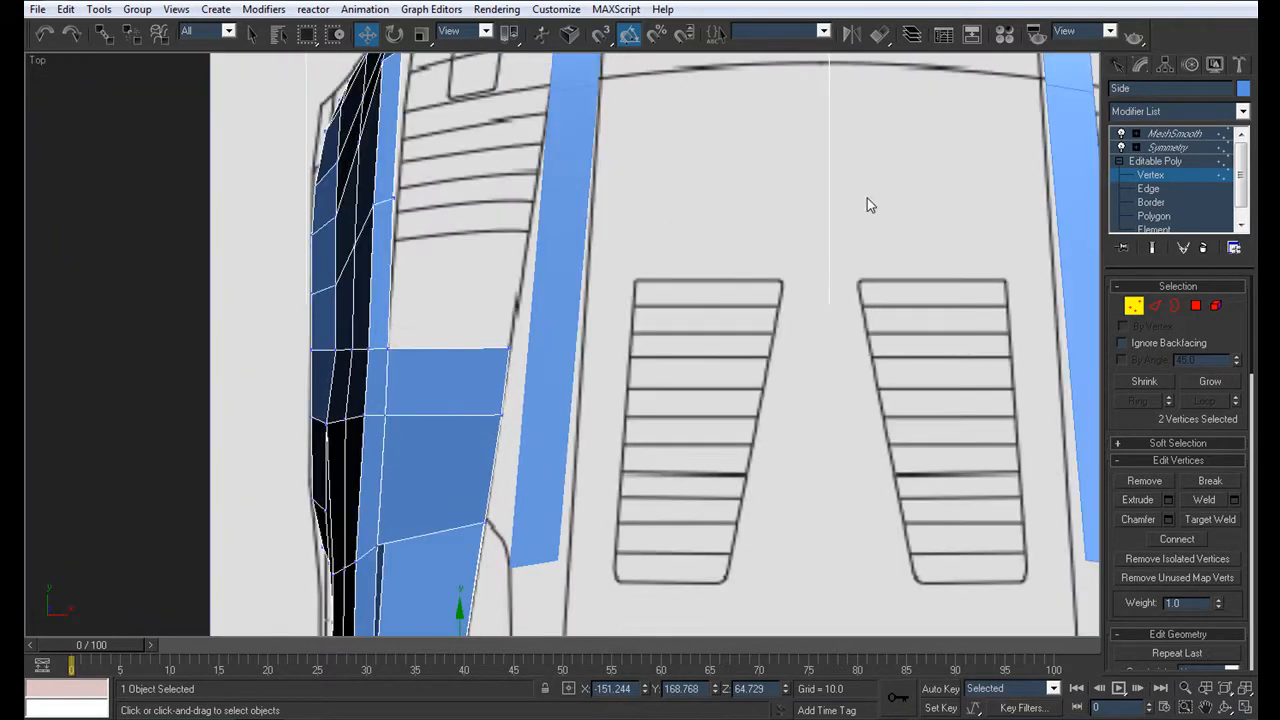
Reselect the Roof object and move its strip's two front end vertices to about X -118.8, Y 239.8
left_click(1157, 162)
left_click(551, 177)
left_click(1159, 175)
middle_click_drag(487, 183, 420, 441)
middle_click_drag(552, 362, 508, 453)
scroll(508, 453, "up", 4)
middle_click_drag(486, 388, 595, 304)
scroll(593, 311, "down", 2)
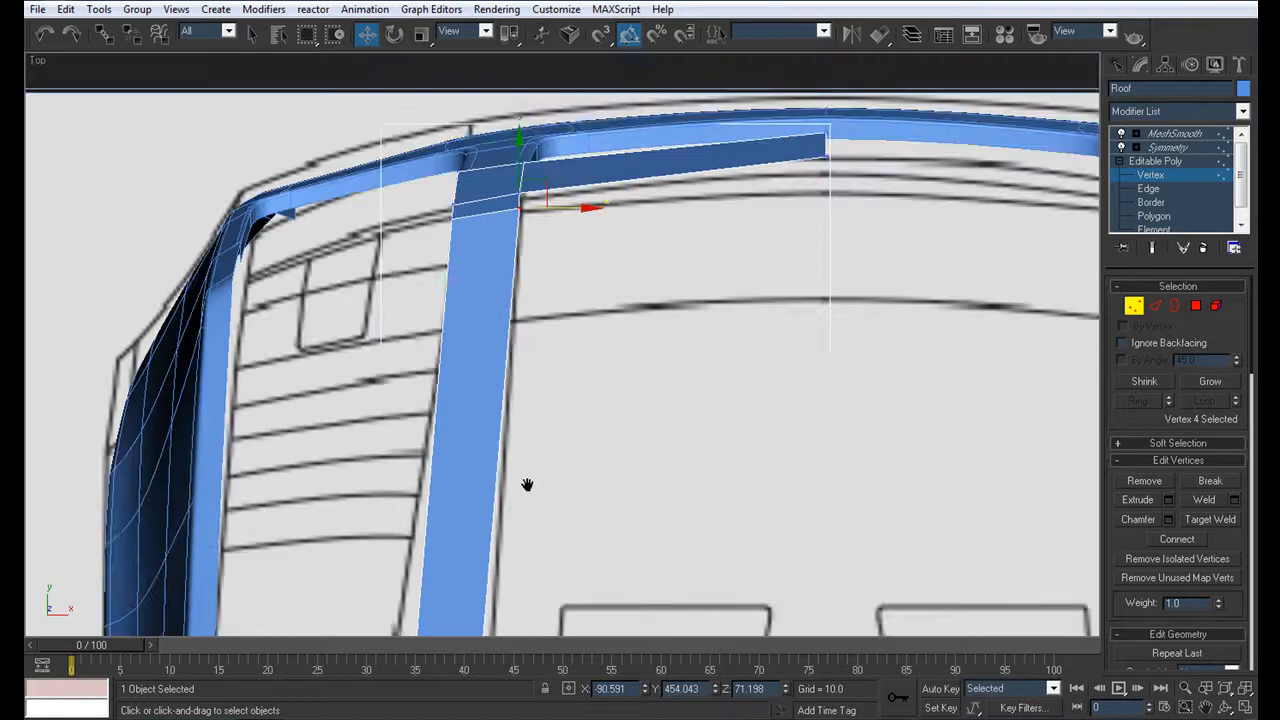
middle_click_drag(528, 492, 535, 202)
scroll(535, 201, "down", 2)
left_click_drag(431, 624, 470, 474)
middle_click_drag(470, 474, 675, 355)
scroll(675, 355, "up", 2)
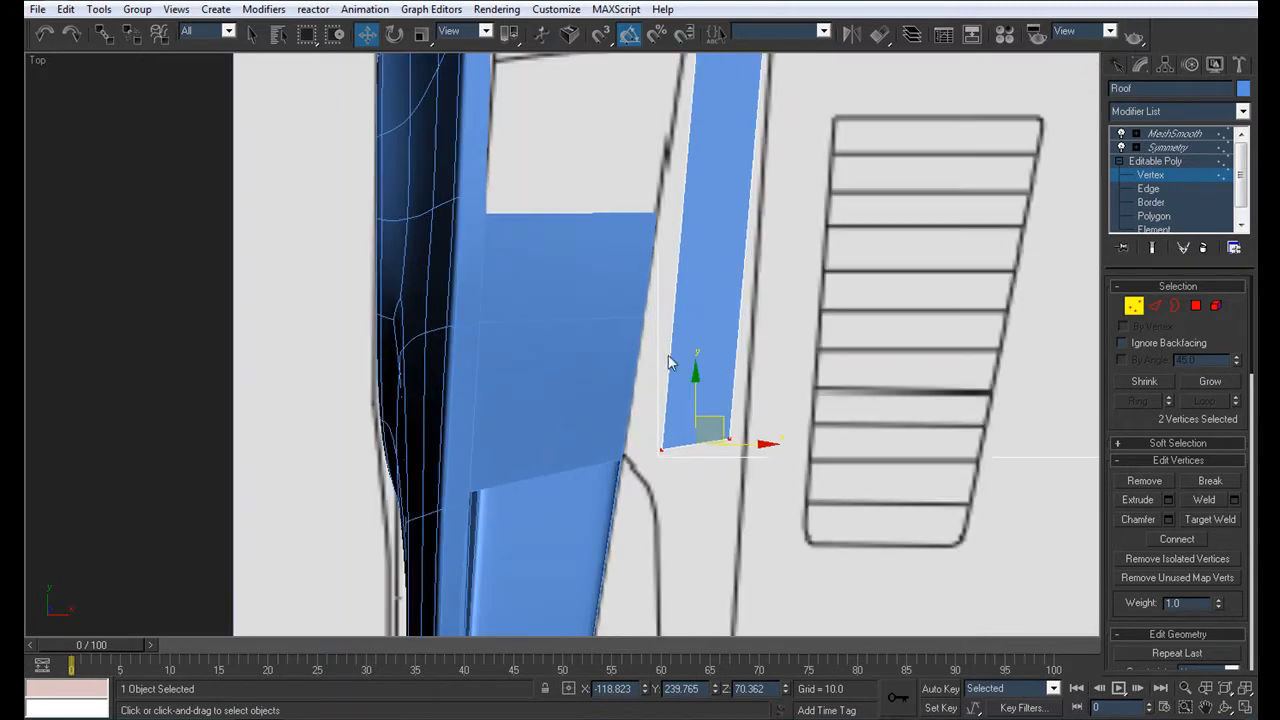
Make the Side object see-through and reselect the Roof
left_click(1162, 162)
left_click(561, 367)
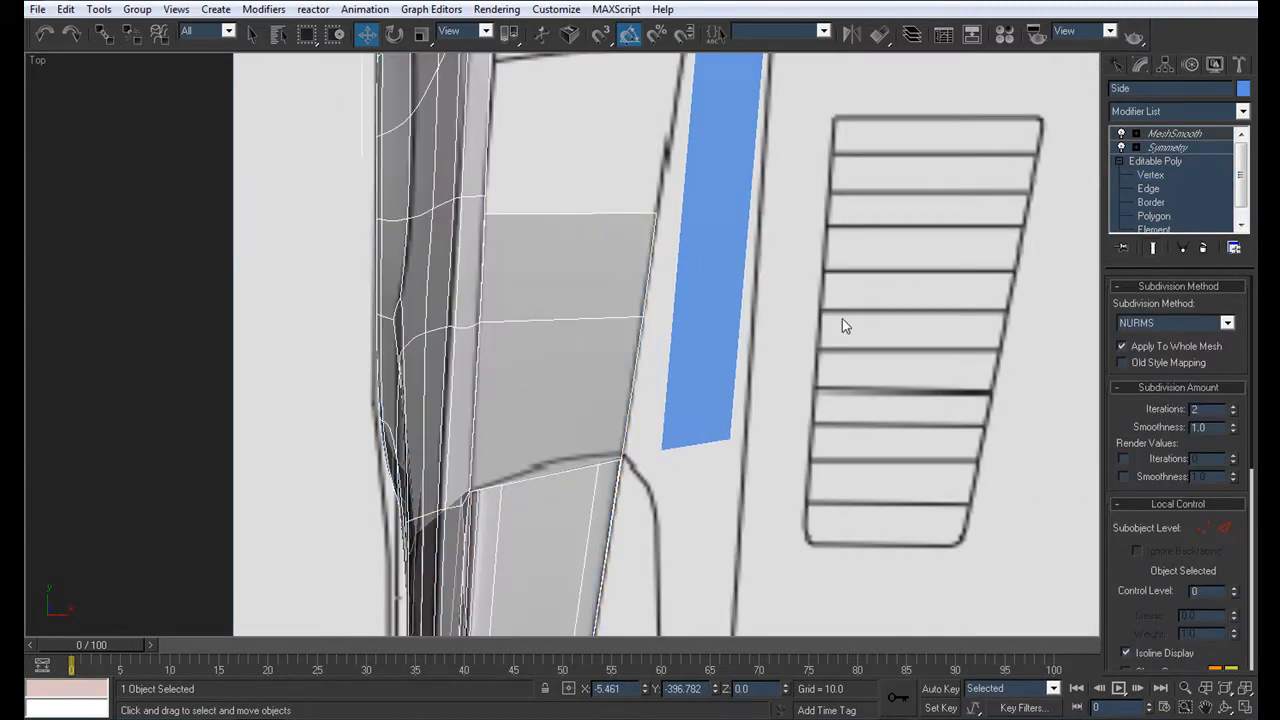
left_click(729, 271)
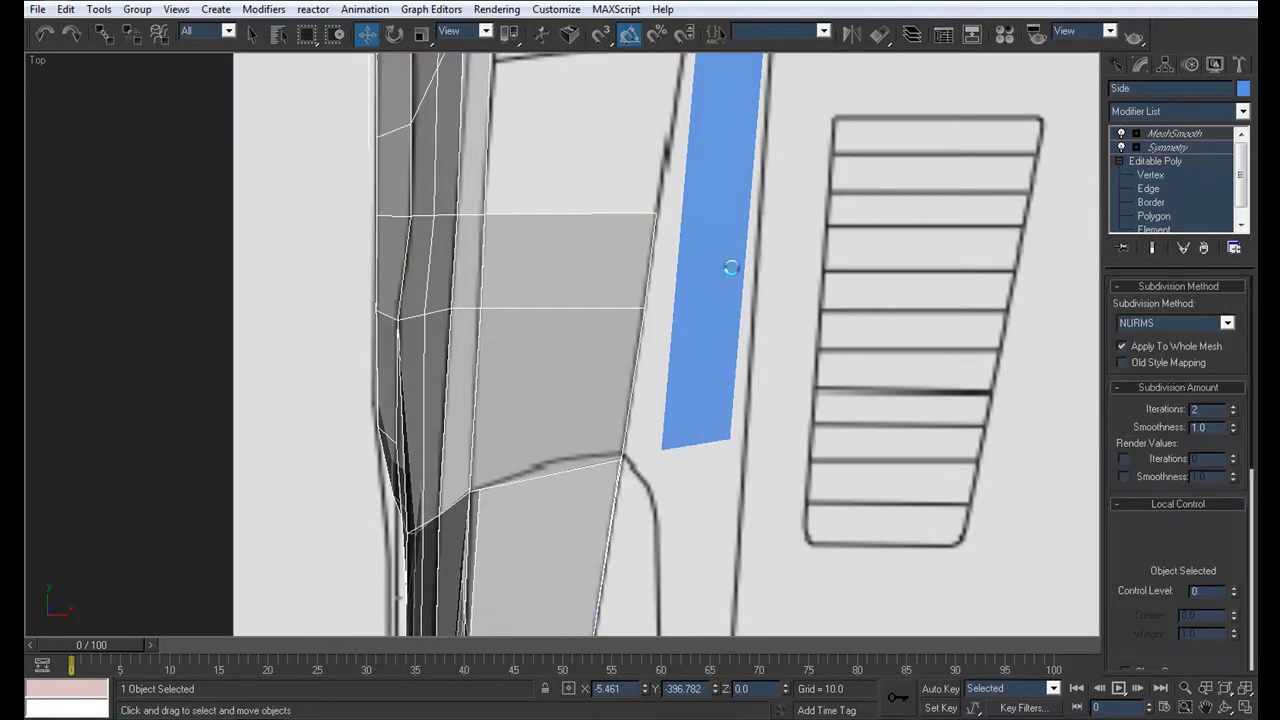
Move the Roof strip's outer end vertex to the Side's blueprint corner and its inner end vertex to about X -103.9, Y 236.4
left_click(1150, 175)
left_click_drag(625, 417, 626, 419)
scroll(628, 428, "up", 3)
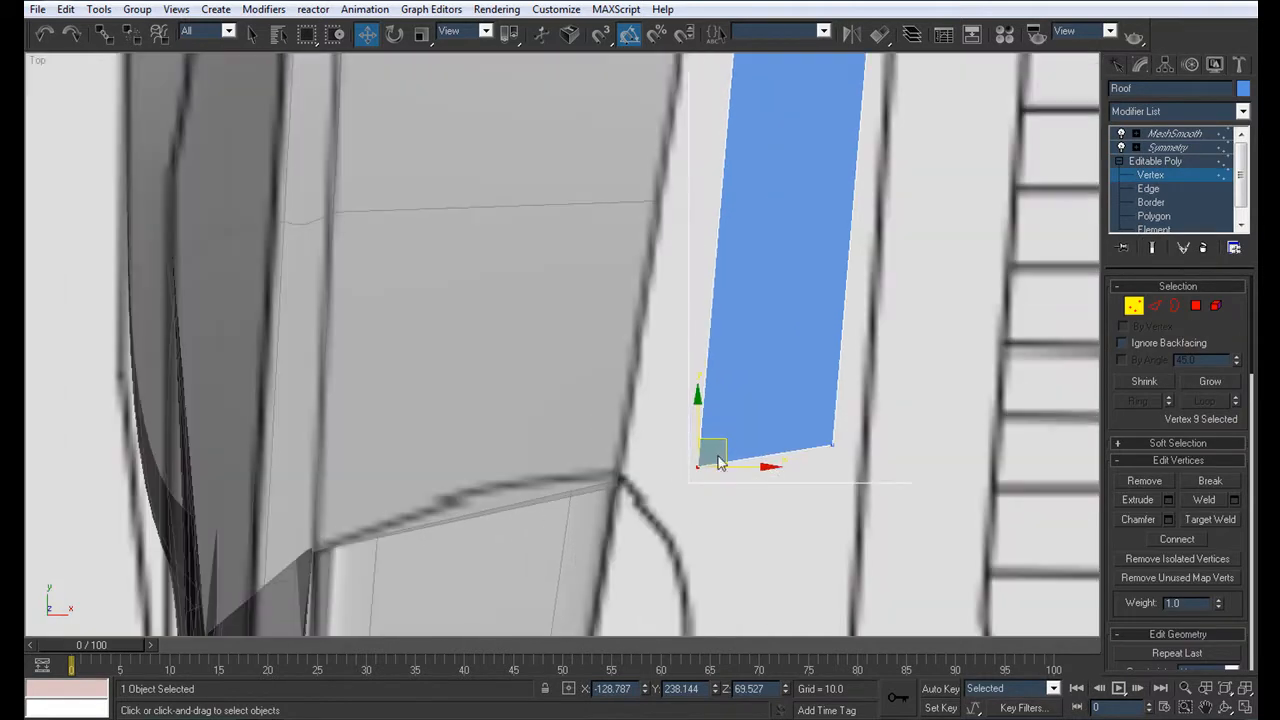
left_click_drag(730, 447, 647, 456)
middle_click_drag(719, 476, 707, 468)
left_click(639, 365)
left_click_drag(663, 341, 676, 350)
scroll(675, 562, "down", 3)
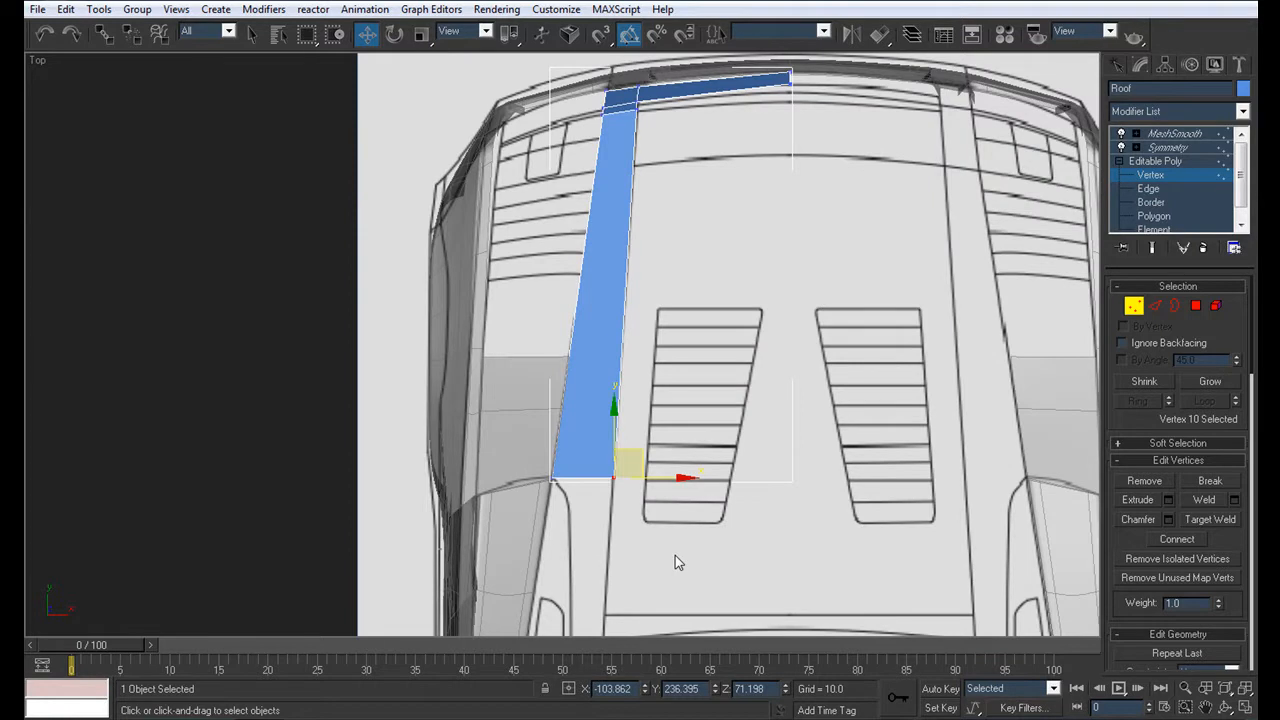
Extend the Roof strip's front edge as a second long segment toward the windscreen base, ending at about X -164.4, Y -226.7
middle_click_drag(572, 379, 589, 183)
mouse_move(582, 401)
middle_mouse_down()
mouse_move(574, 174)
mouse_move(569, 406)
middle_mouse_up()
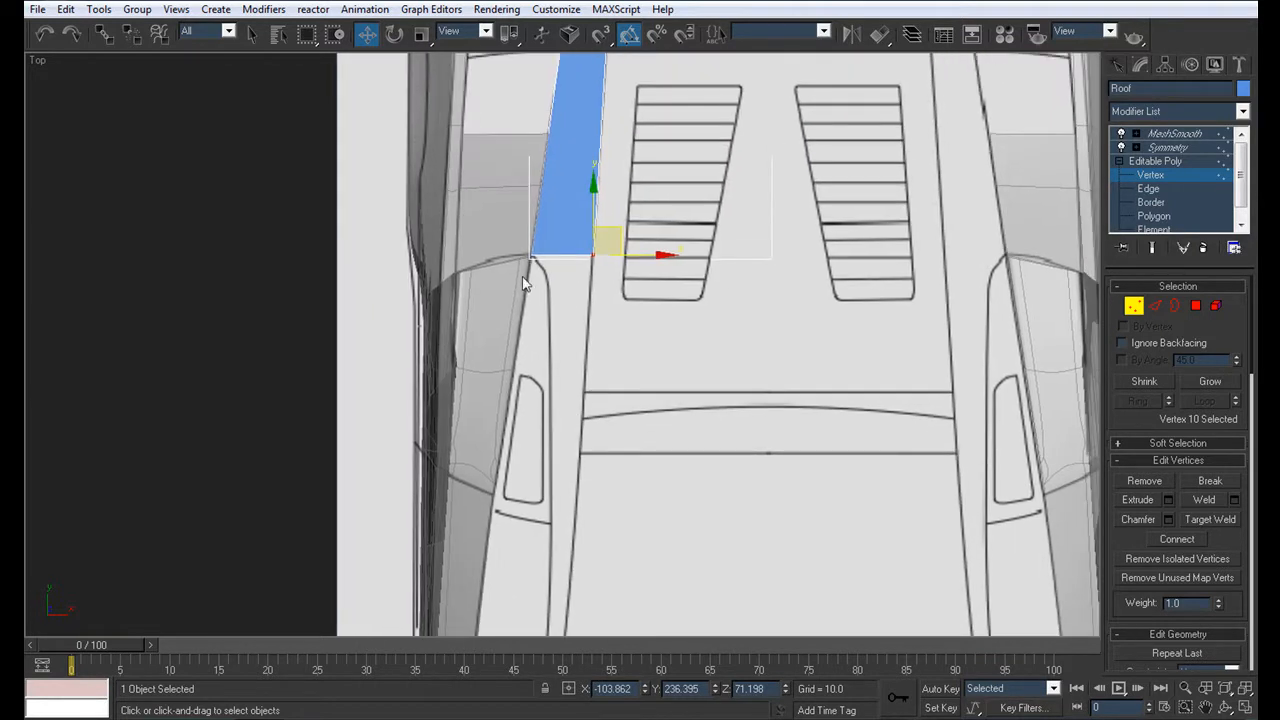
left_click(1214, 188)
left_click_drag(561, 202, 561, 514, "shift")
scroll(563, 512, "down", 2)
middle_click_drag(566, 510, 584, 345)
middle_click_drag(595, 479, 616, 440)
scroll(617, 438, "up", 1)
scroll(617, 445, "up", 1)
middle_click_drag(613, 337, 629, 313)
scroll(629, 313, "down", 1)
left_click_drag(657, 141, 610, 473)
scroll(689, 270, "down", 3)
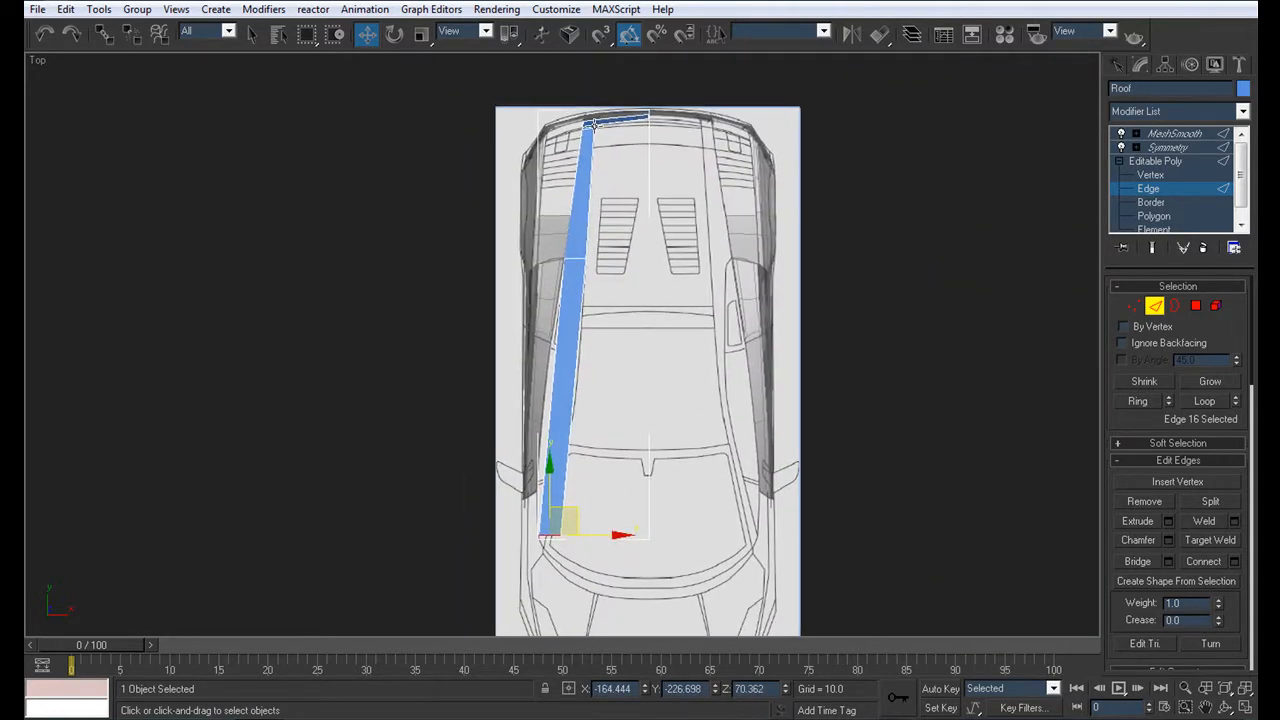
middle_click_drag(542, 515, 594, 294)
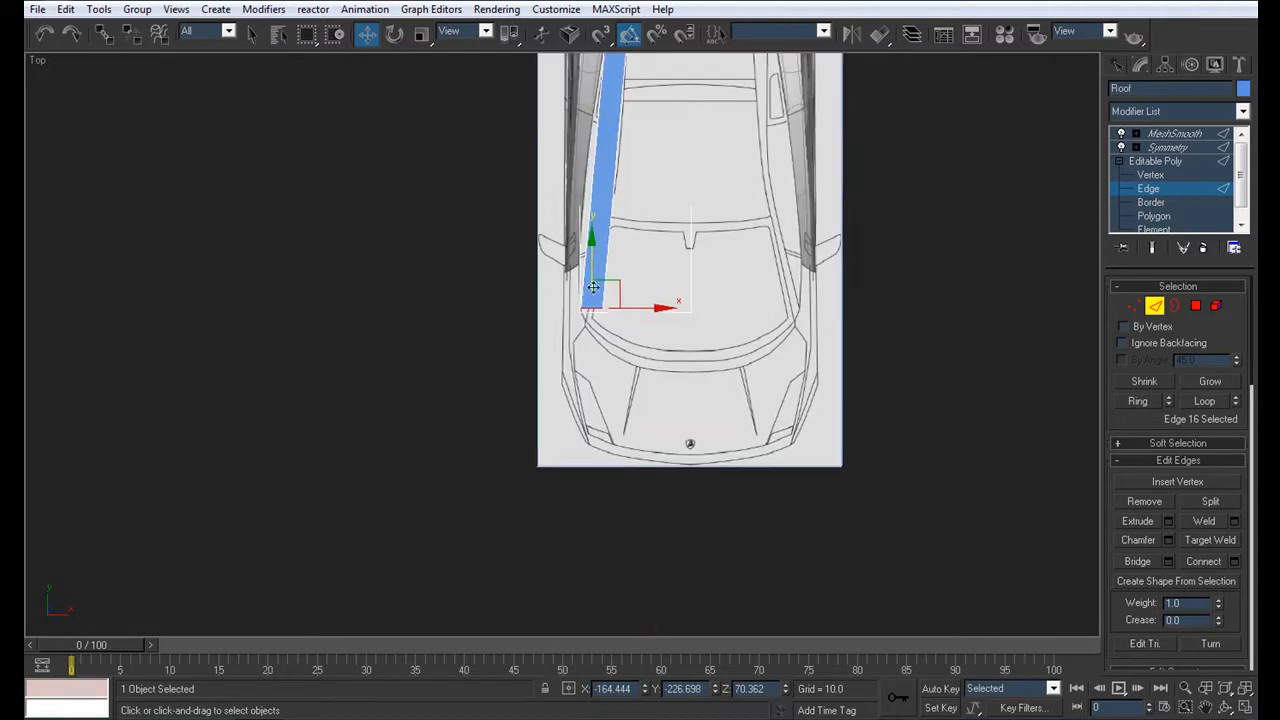
scroll(600, 277, "up", 5)
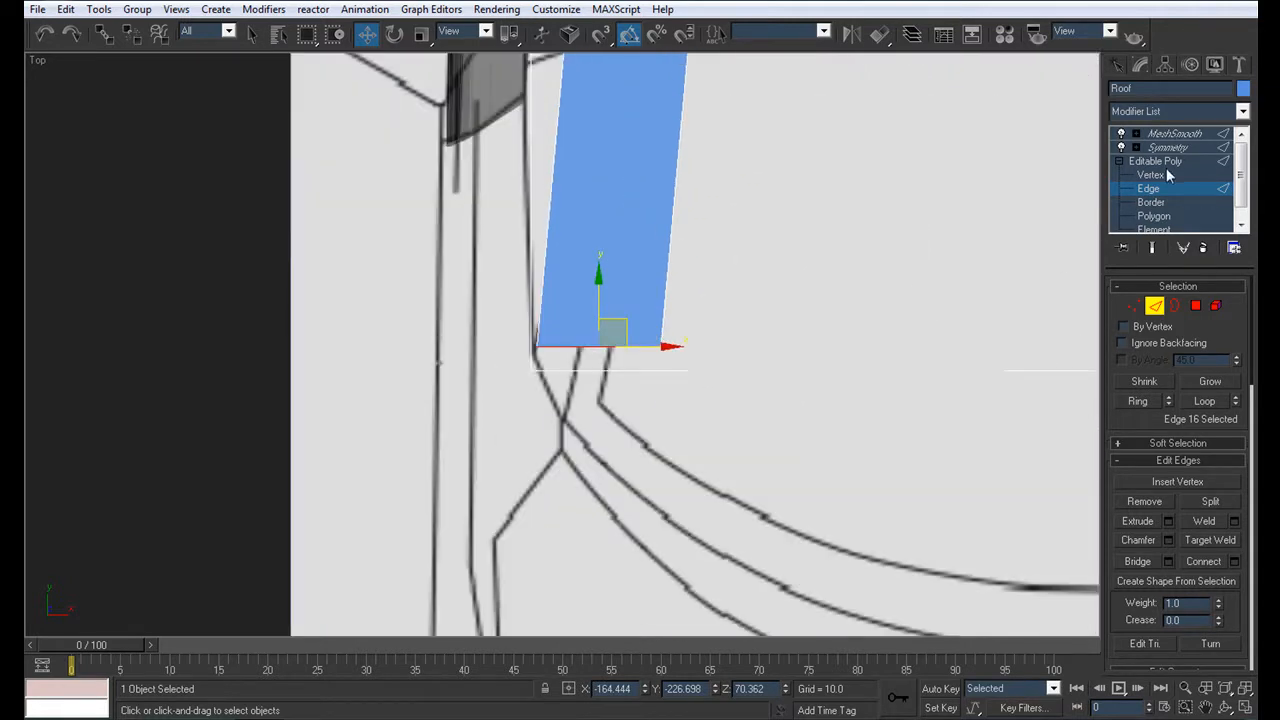
Fit the segment's two front vertices to the blueprint's windscreen corner, placing the inner one at about X -175, Y -249
left_click(1166, 172)
key("alt+x")
key("alt+x")
left_click(538, 347)
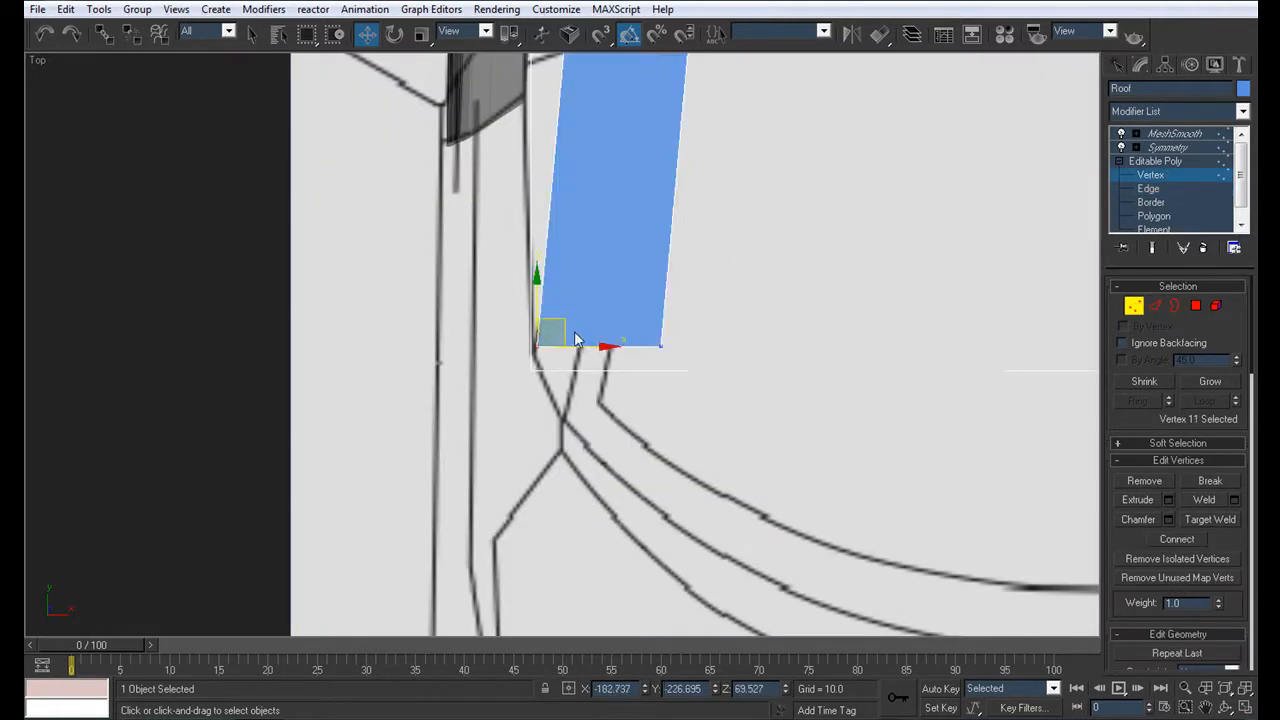
left_click_drag(565, 328, 560, 331)
left_click_drag(675, 383, 587, 399)
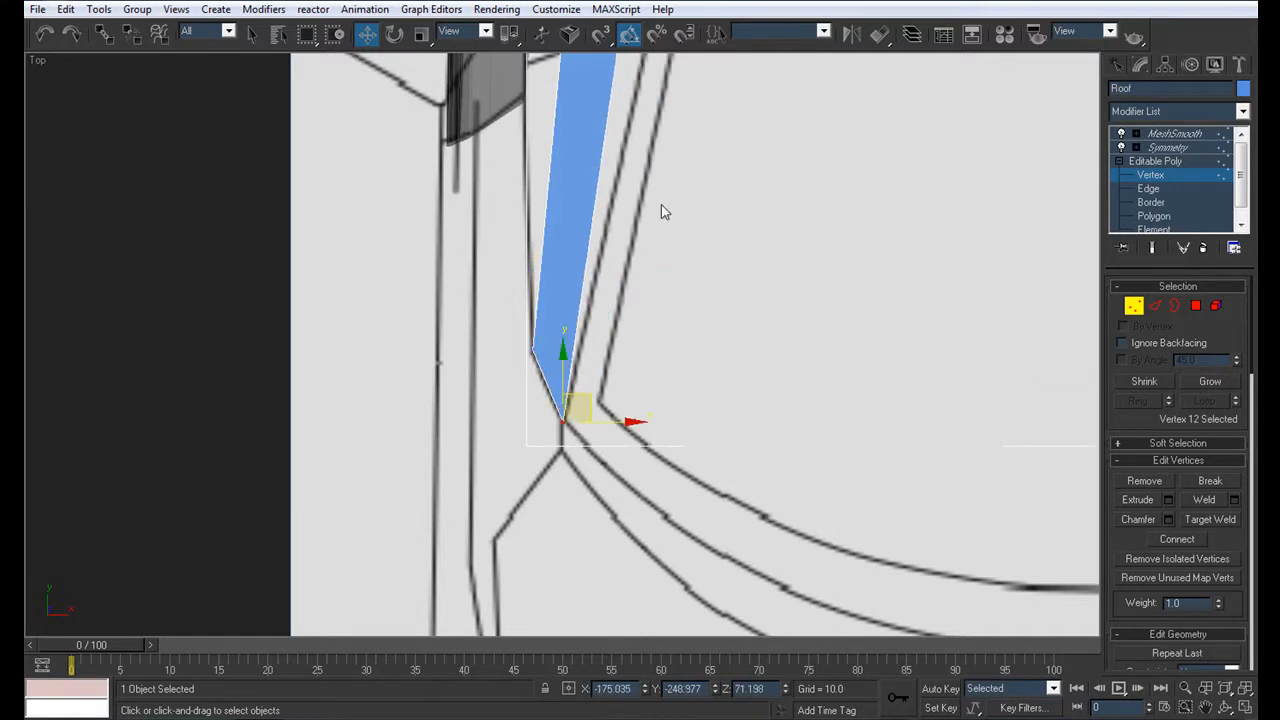
Try to connect the long front segment's two side edges with a cross edge
middle_click_drag(640, 275, 519, 434)
scroll(519, 434, "down", 3)
middle_click_drag(574, 275, 542, 561)
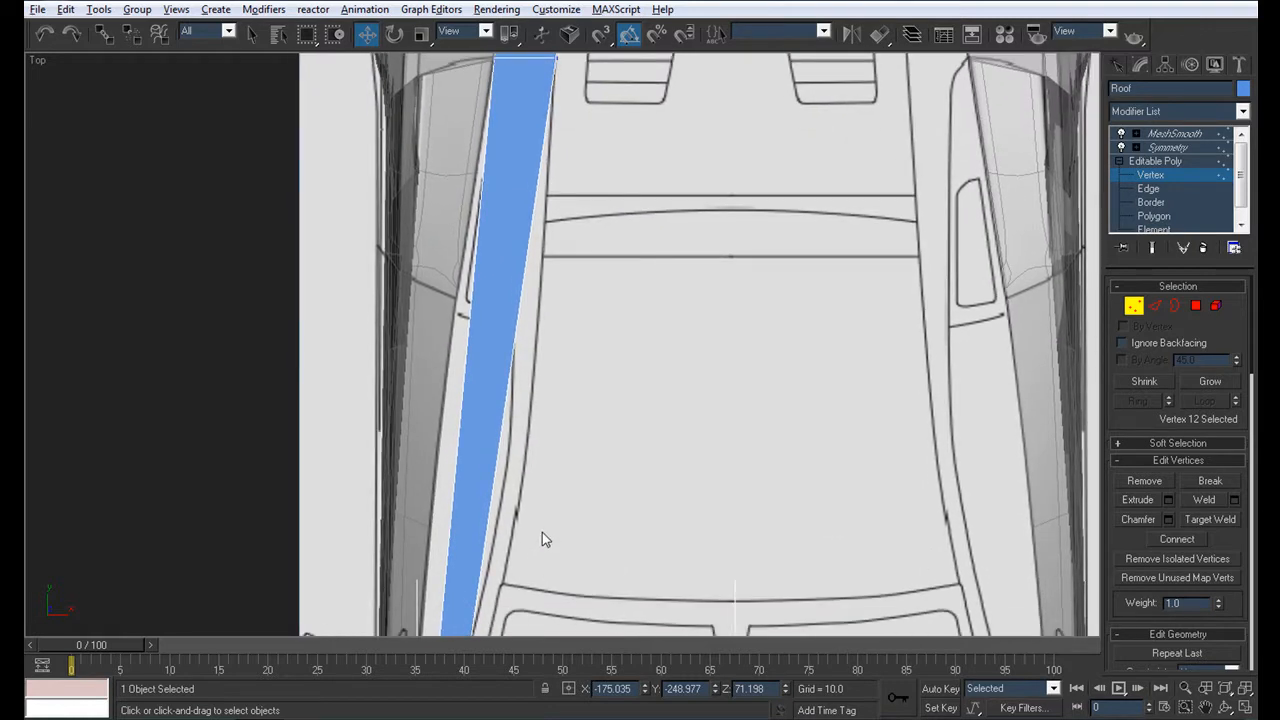
middle_click_drag(566, 383, 566, 420)
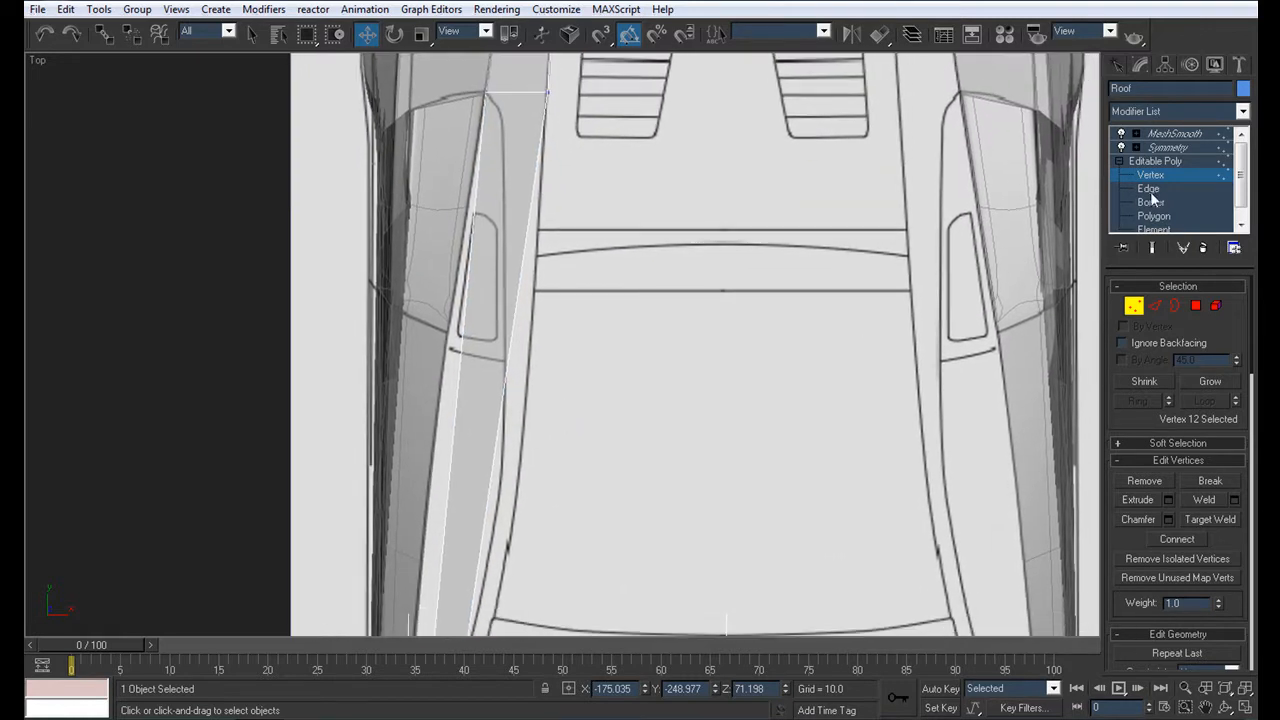
left_click(1150, 190)
left_click_drag(402, 363, 402, 365)
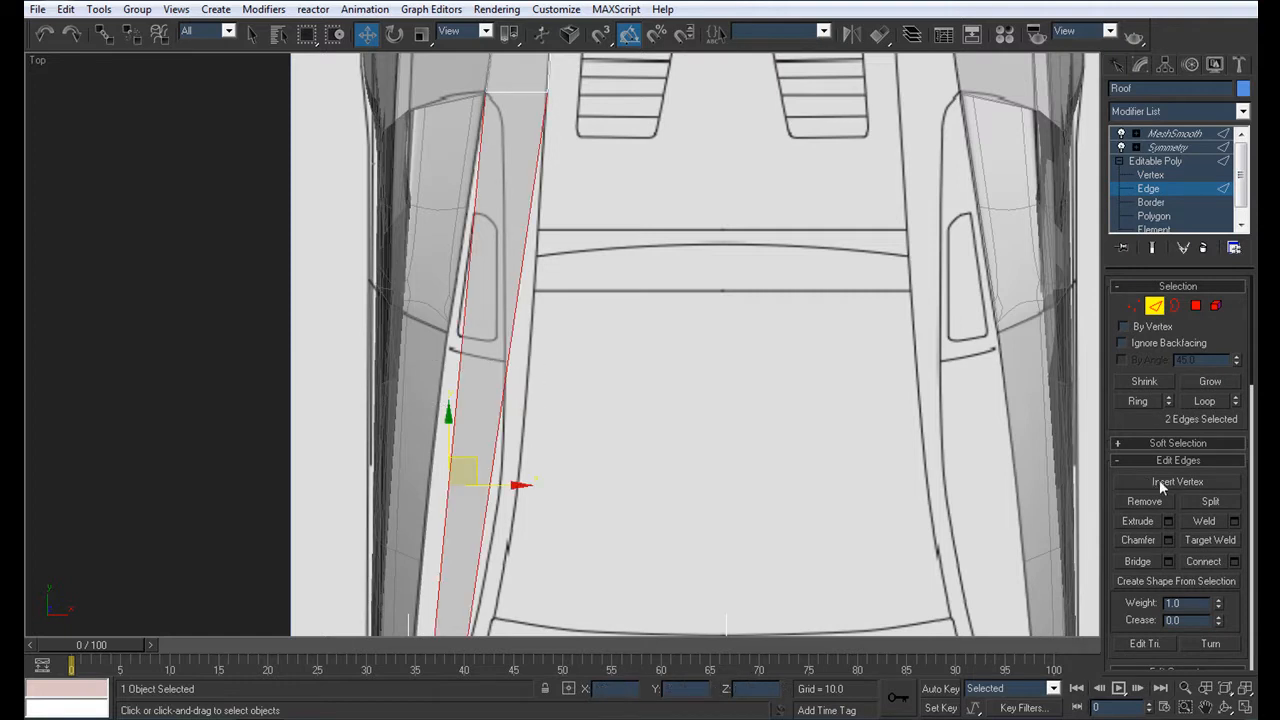
left_click(1203, 561)
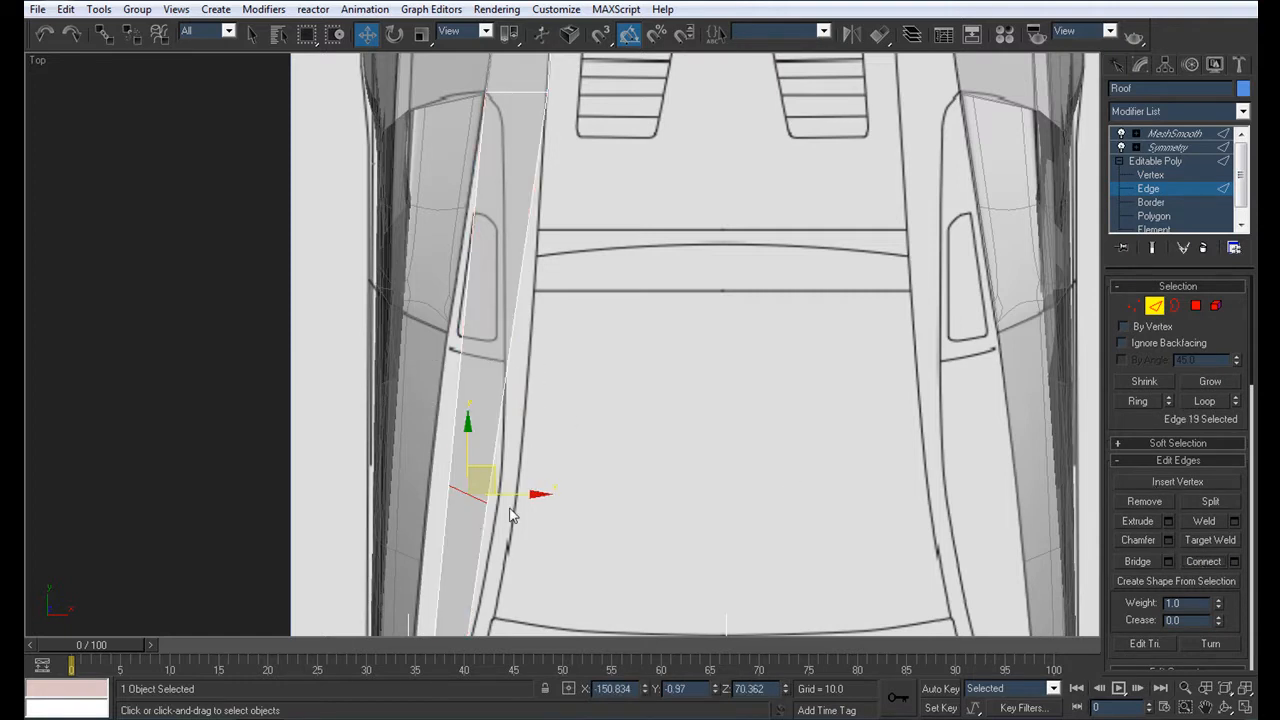
key("ctrl+z")
Cut a cross edge through the long Roof segment along the blueprint line just ahead of the small side vent
key("alt+c")
left_click(461, 352)
left_click(507, 360)
right_click(512, 365)
key("q")
Move the cut's two vertices toward the car's centre onto the blueprint pillar, placing the inner one at about X -114.9, Y 75.2
key("1")
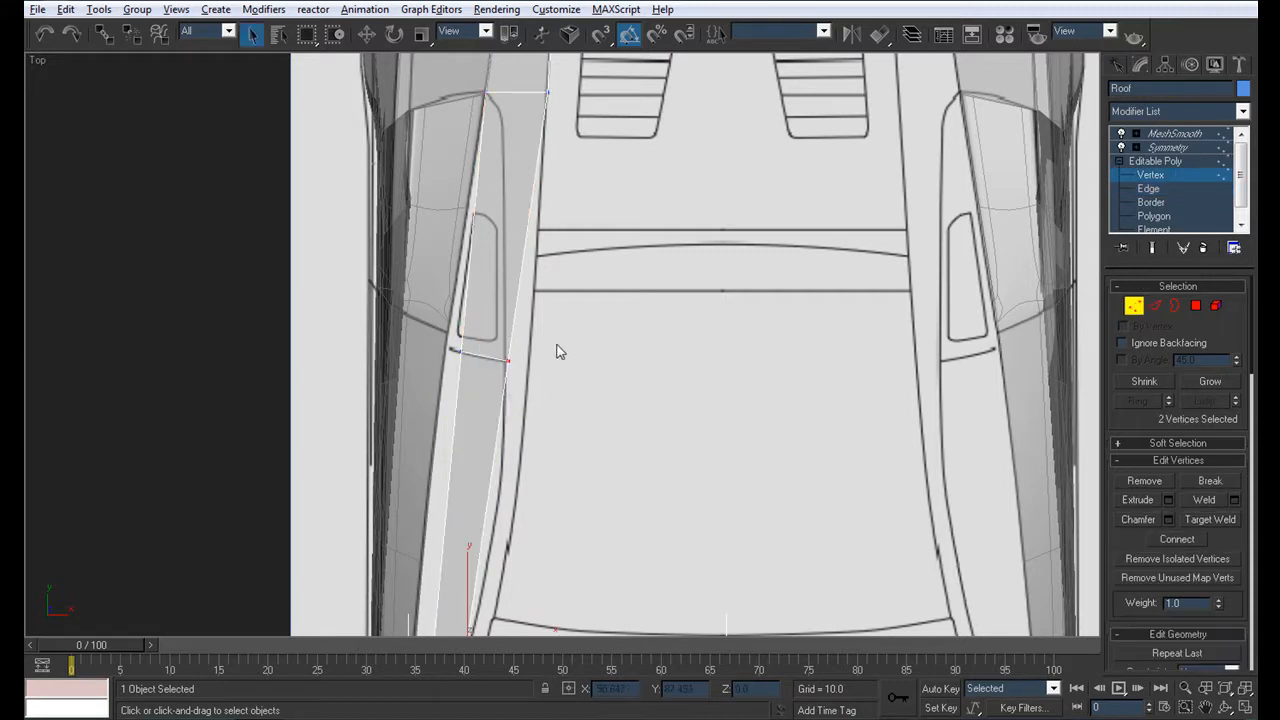
left_click(460, 351, "ctrl")
key("w")
left_click_drag(508, 337, 557, 343)
left_click(552, 370)
Cut another cross edge through the Roof strip near its rear end, along the curved rear blueprint line
middle_click_drag(567, 222, 528, 344)
scroll(528, 344, "down", 2)
middle_click_drag(545, 273, 537, 154)
scroll(505, 575, "up", 2)
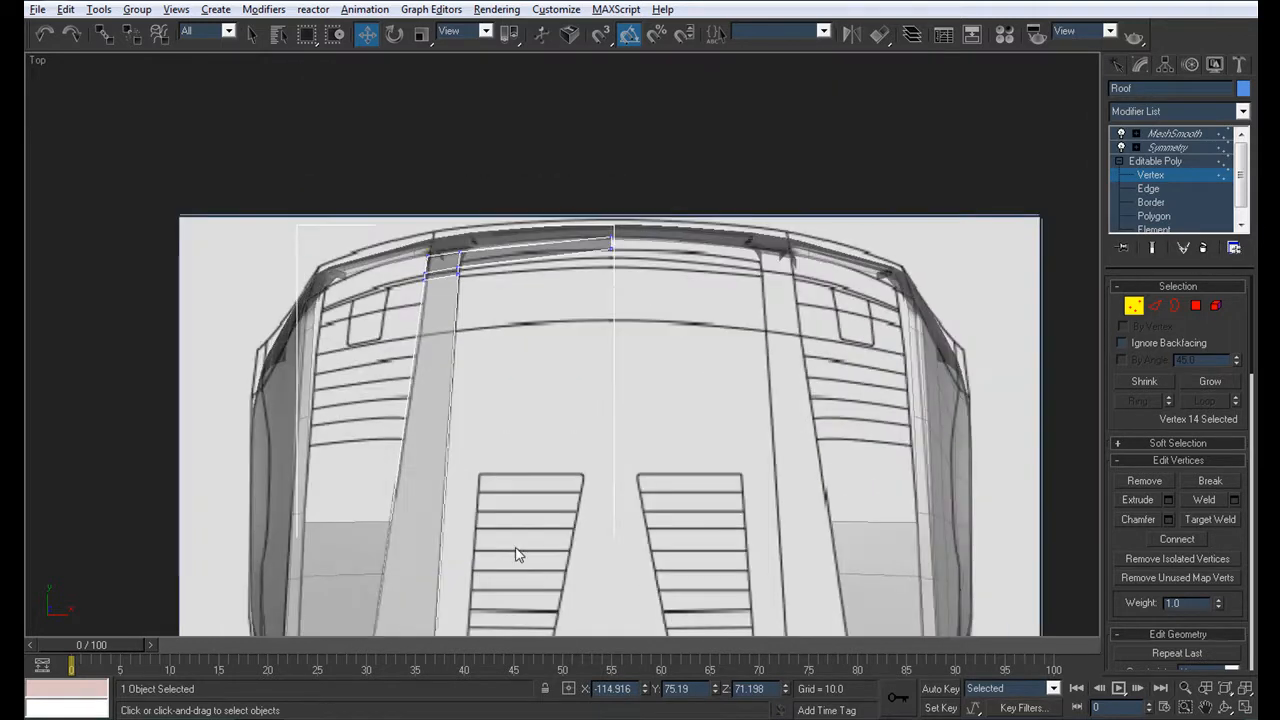
scroll(505, 575, "up", 3)
key("alt+c")
left_click(270, 326)
left_click(345, 320)
right_click(416, 355)
left_click(267, 325)
right_click(285, 342)
Cut a cross edge through the front Roof segment level with the windscreen's upper corner
scroll(326, 329, "down", 5)
middle_click_drag(453, 430, 427, 184)
middle_click_drag(484, 495, 543, 192)
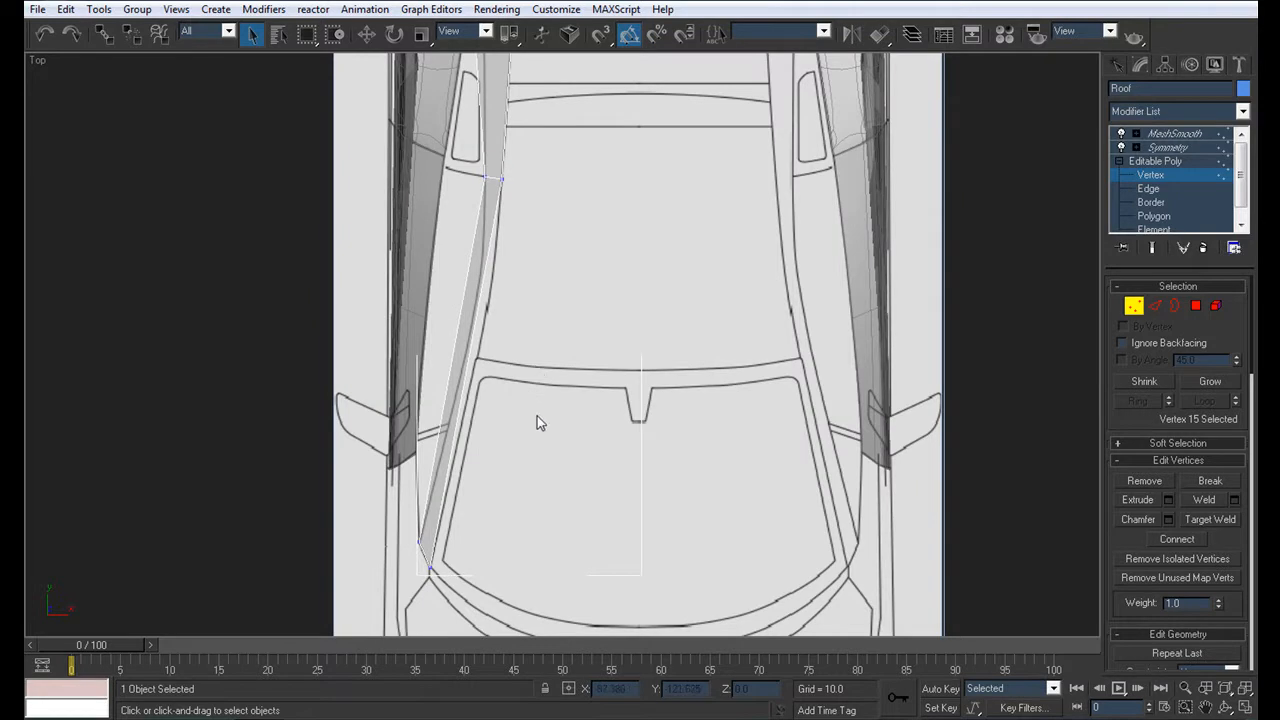
left_click(1150, 188)
scroll(585, 378, "up", 4)
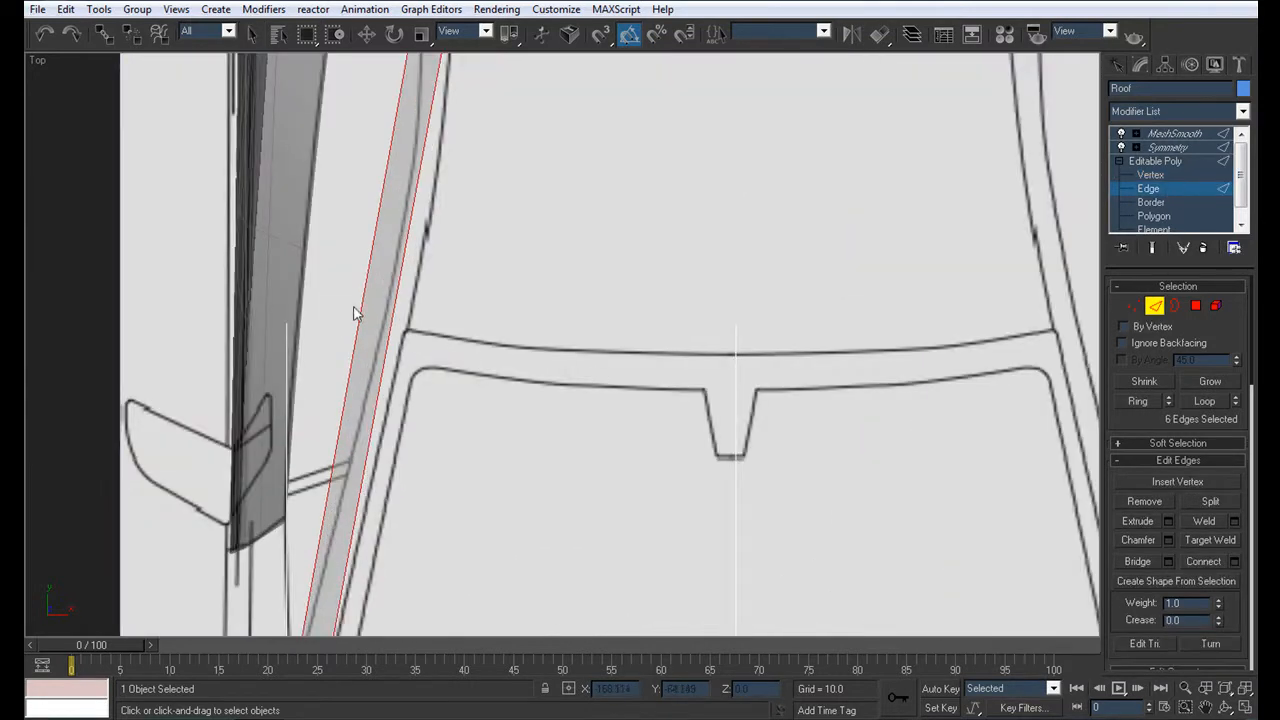
left_click(393, 324)
left_click(359, 320)
Move the new cut's vertices toward the car's centre onto the blueprint pillar beside the windscreen's upper corner
key("w")
key("1")
left_click(392, 318)
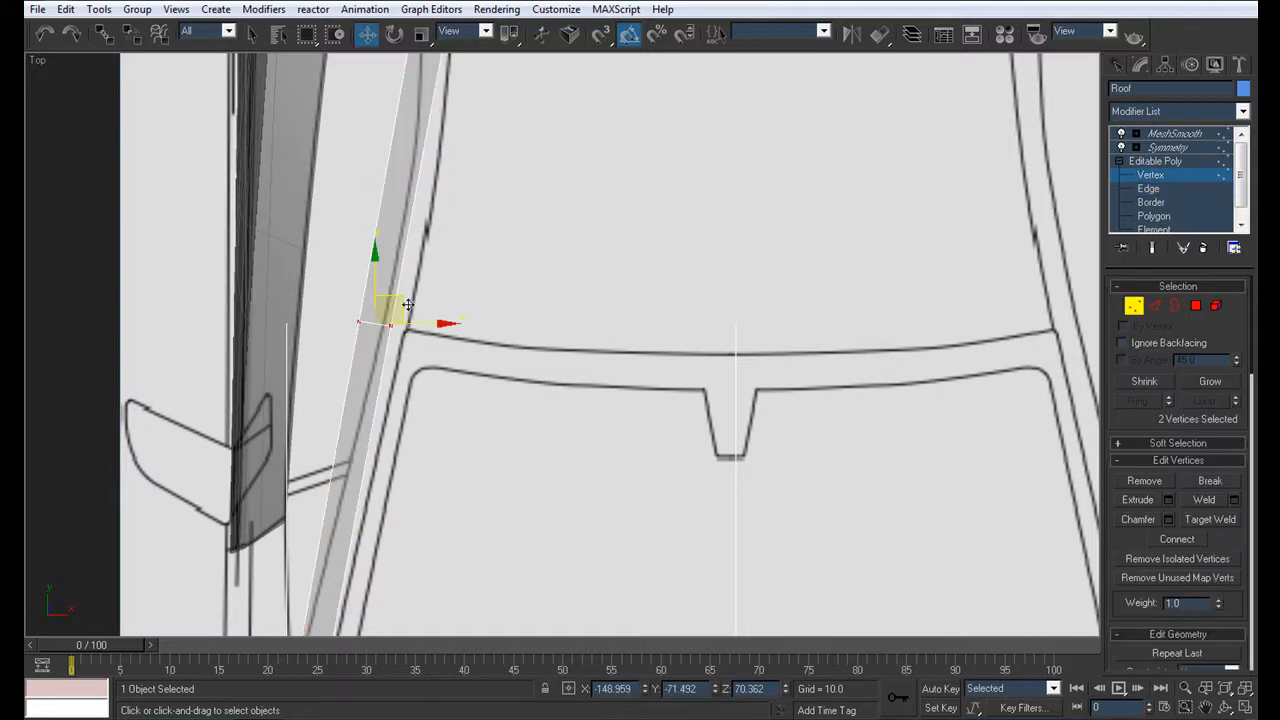
left_click_drag(334, 298, 411, 293)
Examine the full-length Roof strip in perspective while toggling its see-through display
scroll(410, 375, "down", 5)
scroll(396, 366, "down", 1)
key("alt+w")
middle_click_drag(984, 521, 907, 478, "alt")
key("alt+x")
mouse_move(417, 435)
middle_mouse_down()
mouse_move(171, 477)
mouse_move(366, 477)
mouse_move(437, 457)
mouse_move(429, 435)
middle_mouse_up()
key("alt+x")
Raise the inner vertex of the strip's rear cut to the side blueprint's upper line in the left view, at about Z 76.8
middle_click_drag(342, 487, 306, 517)
scroll(306, 517, "down", 3)
middle_click_drag(220, 530, 257, 551)
scroll(227, 534, "up", 2)
left_click(218, 522)
scroll(223, 556, "up", 2)
key("alt+w")
middle_click_drag(486, 442, 451, 527)
left_click_drag(444, 402, 446, 360)
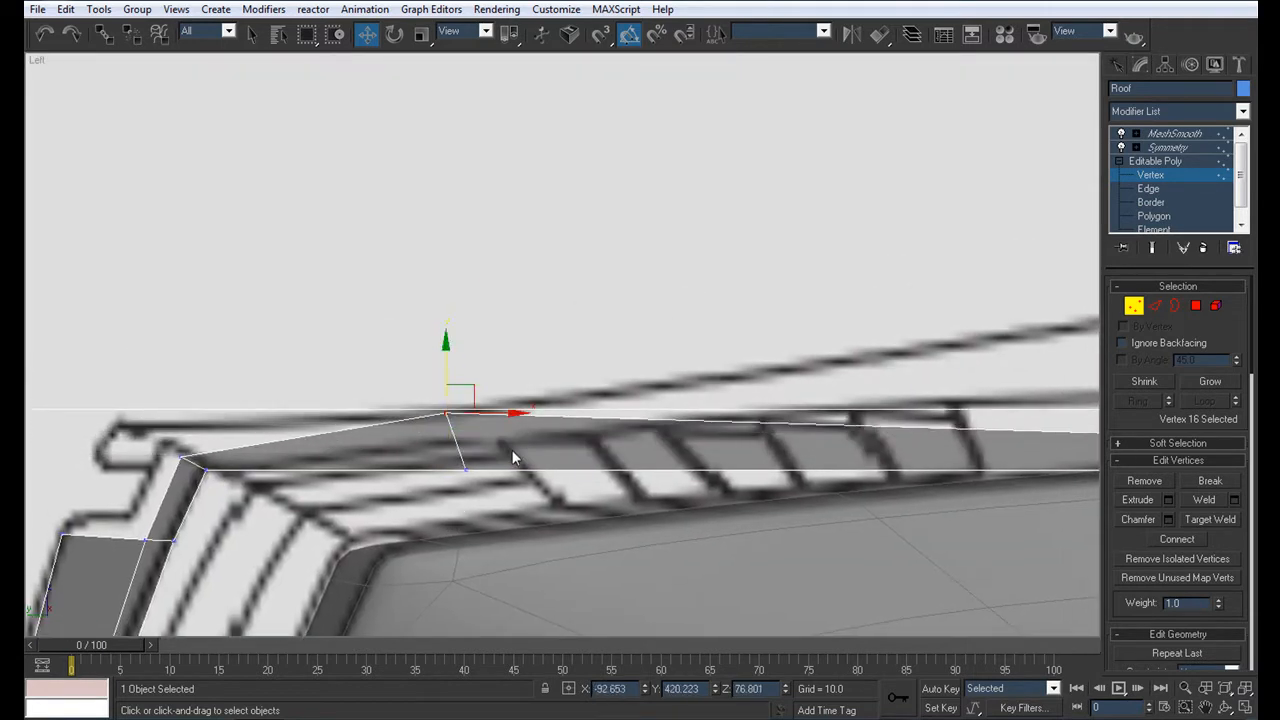
Raise the rear cut's outer vertex to about Z 73.5 and both vertices at the side window's rear tip onto the side blueprint's lines
left_click(464, 472)
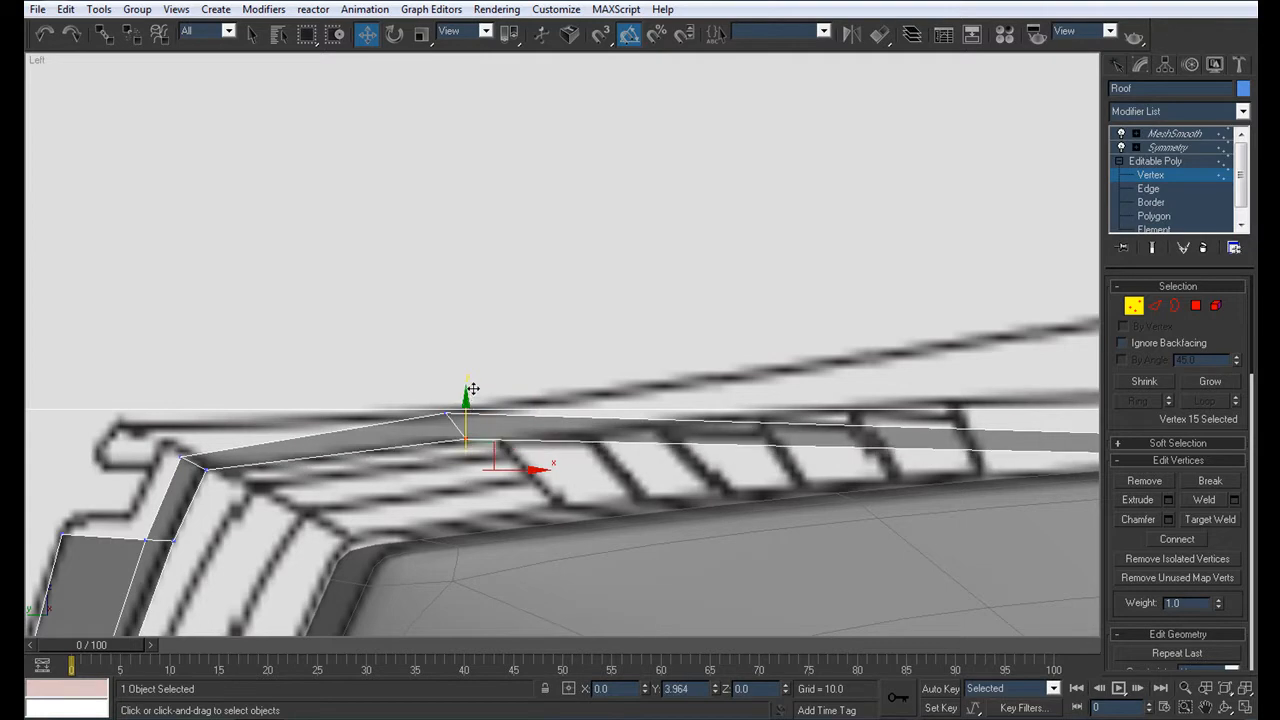
middle_click_drag(721, 462, 383, 457)
scroll(383, 457, "down", 3)
middle_click_drag(755, 456, 494, 443)
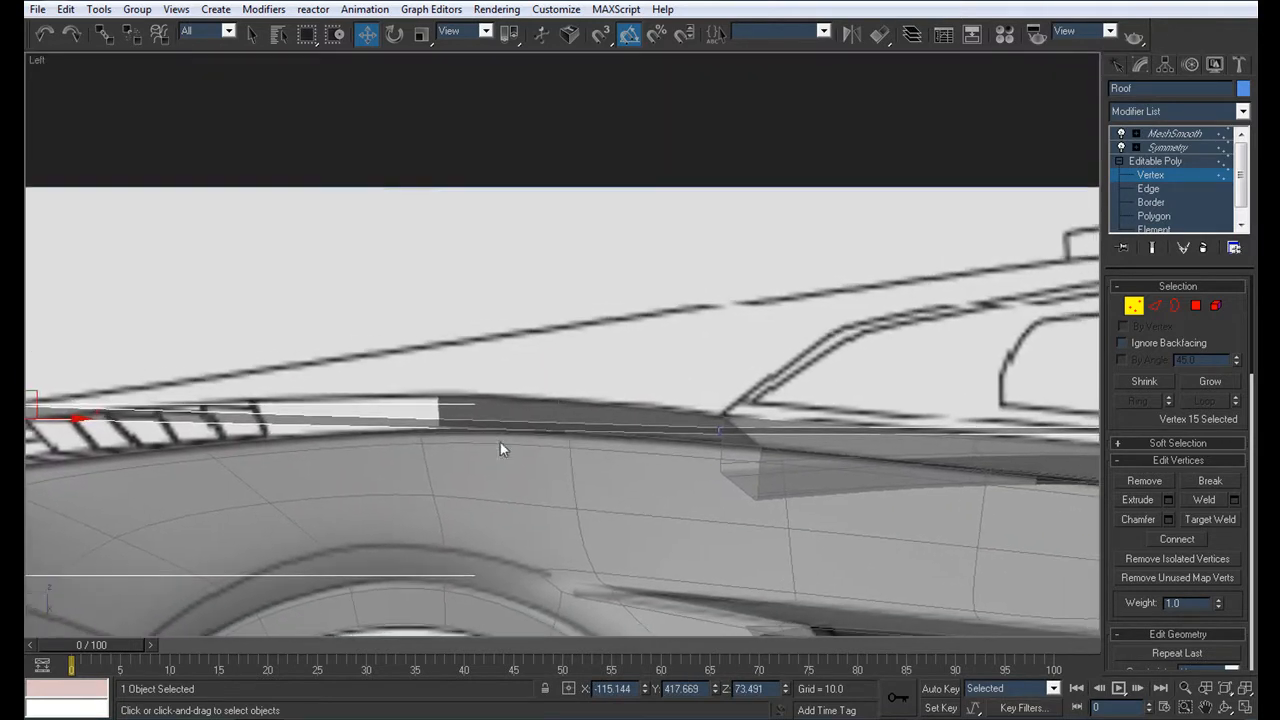
left_click(717, 428)
left_click_drag(720, 405, 722, 261)
middle_click_drag(723, 451, 660, 418)
scroll(611, 400, "up", 2)
left_click(660, 401)
left_click_drag(660, 401, 664, 314)
Raise both vertices of the cut above the side windows onto the blueprint roofline, placing the lower vertex at about Z 115.5
middle_click_drag(877, 373, 554, 358)
scroll(554, 358, "down", 3)
middle_click_drag(908, 408, 711, 501)
scroll(711, 501, "up", 2)
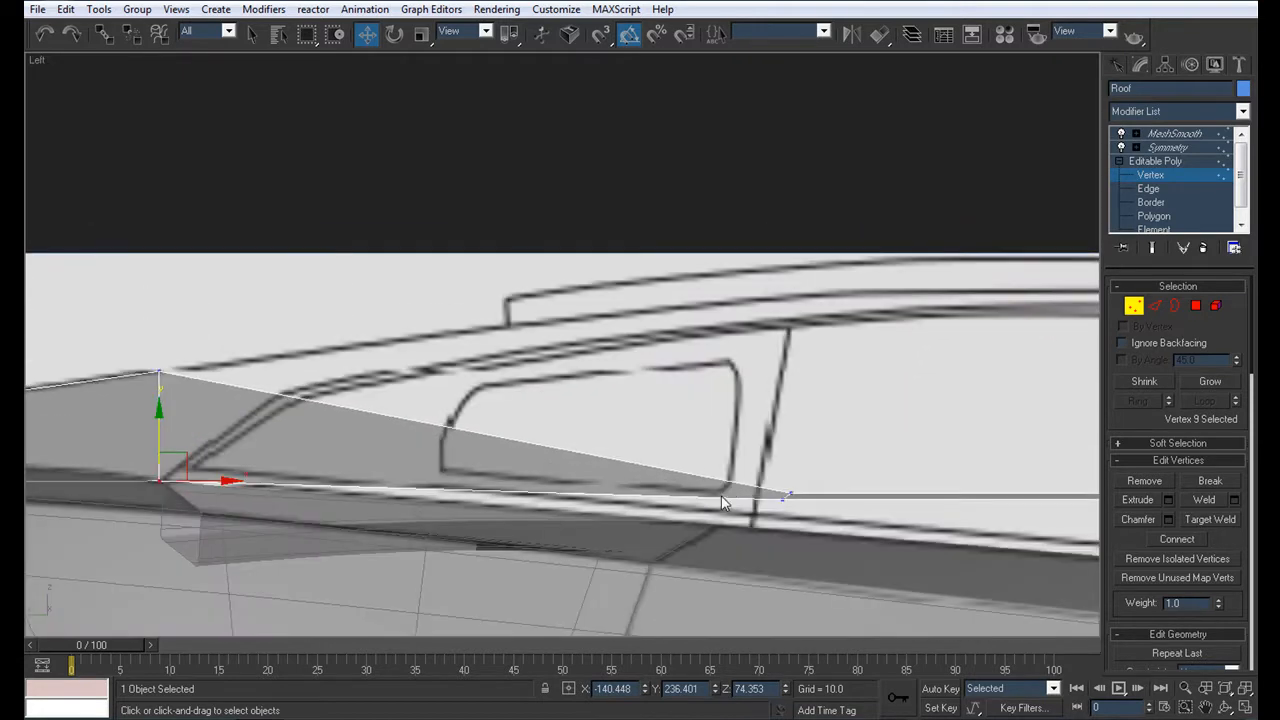
left_click(790, 491)
left_click_drag(788, 423, 808, 240)
left_click(781, 500)
left_click_drag(781, 500, 791, 268)
Raise both vertices of the cut at the windscreen's upper corner onto the pillar lines of the side blueprint
middle_click_drag(960, 408, 424, 366)
scroll(403, 371, "down", 2)
middle_click_drag(819, 440, 684, 424)
scroll(640, 436, "up", 2)
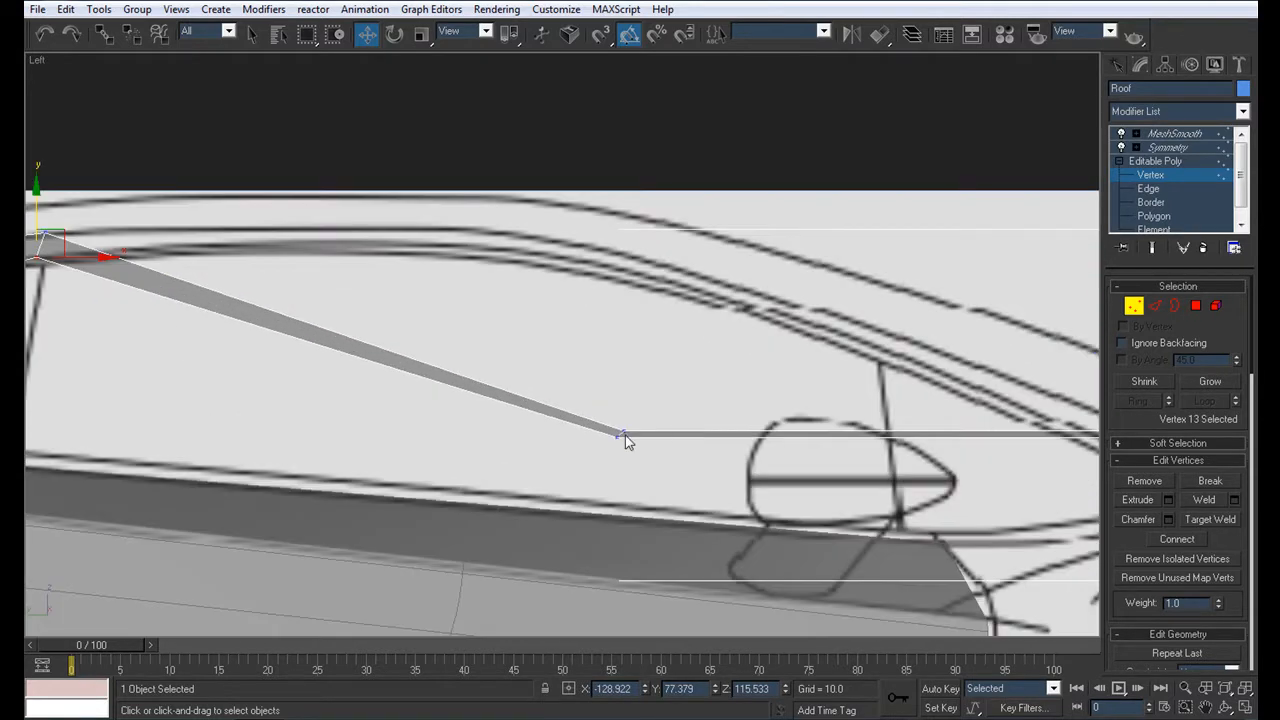
left_click_drag(623, 432, 663, 214)
left_click(617, 433)
left_click_drag(609, 409, 643, 243)
Place the strip's two front end vertices at the windscreen base in the side blueprint, at about Z 51.2 and Z 53.5
middle_click_drag(952, 493, 434, 423)
left_click_drag(706, 367, 763, 417)
left_click(718, 437)
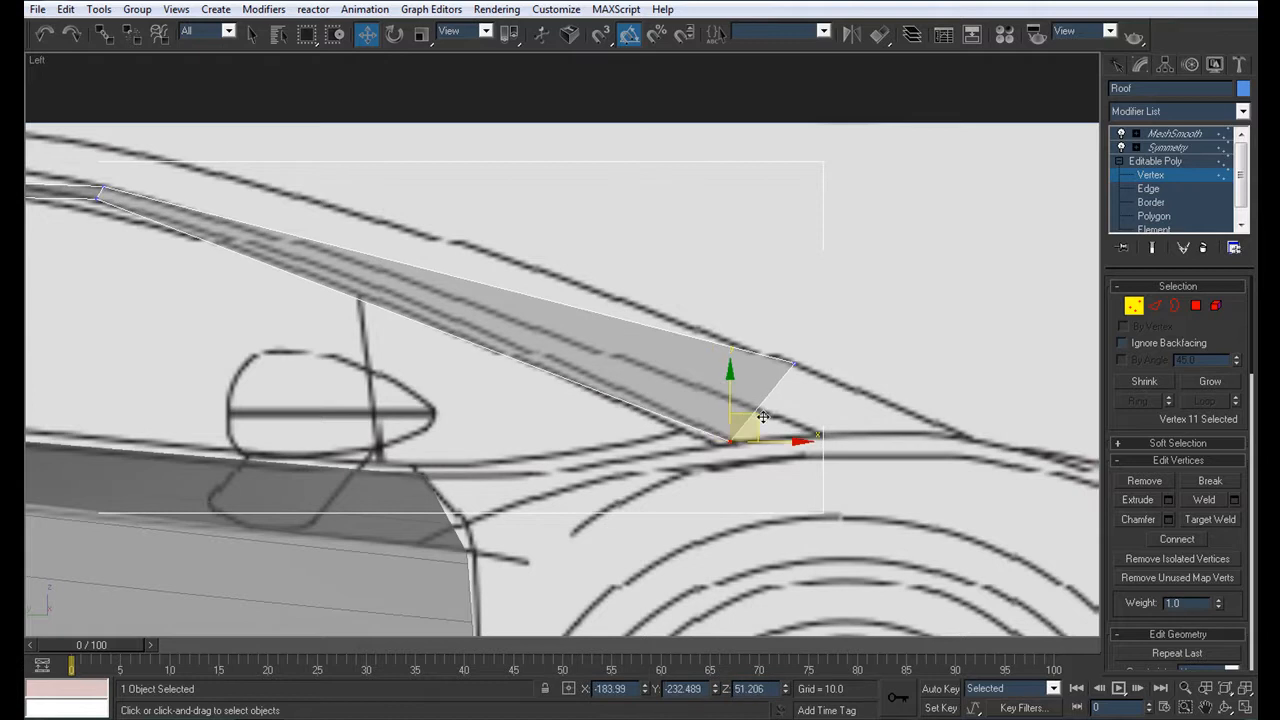
left_click_drag(791, 357, 808, 415)
Examine the reshaped Roof strip in top and perspective views with its see-through display off and its mirrored half shown
scroll(512, 356, "down", 5)
key("alt+w")
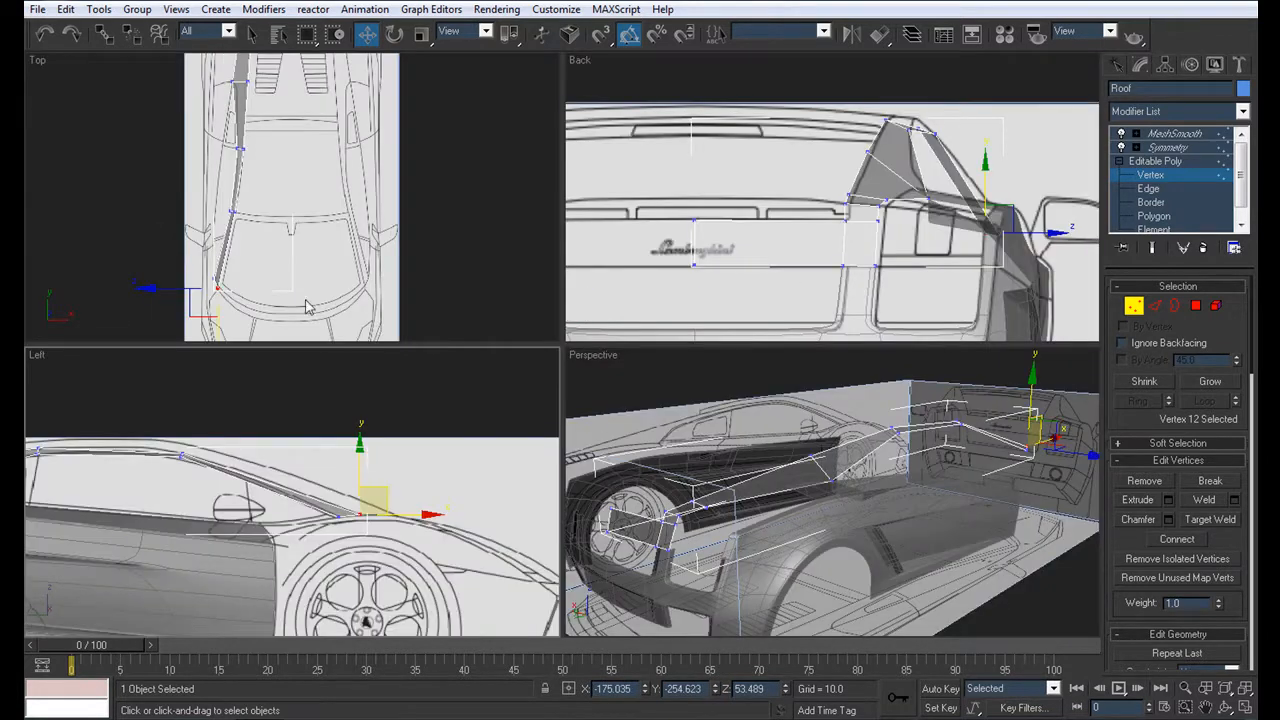
scroll(333, 206, "up", 3)
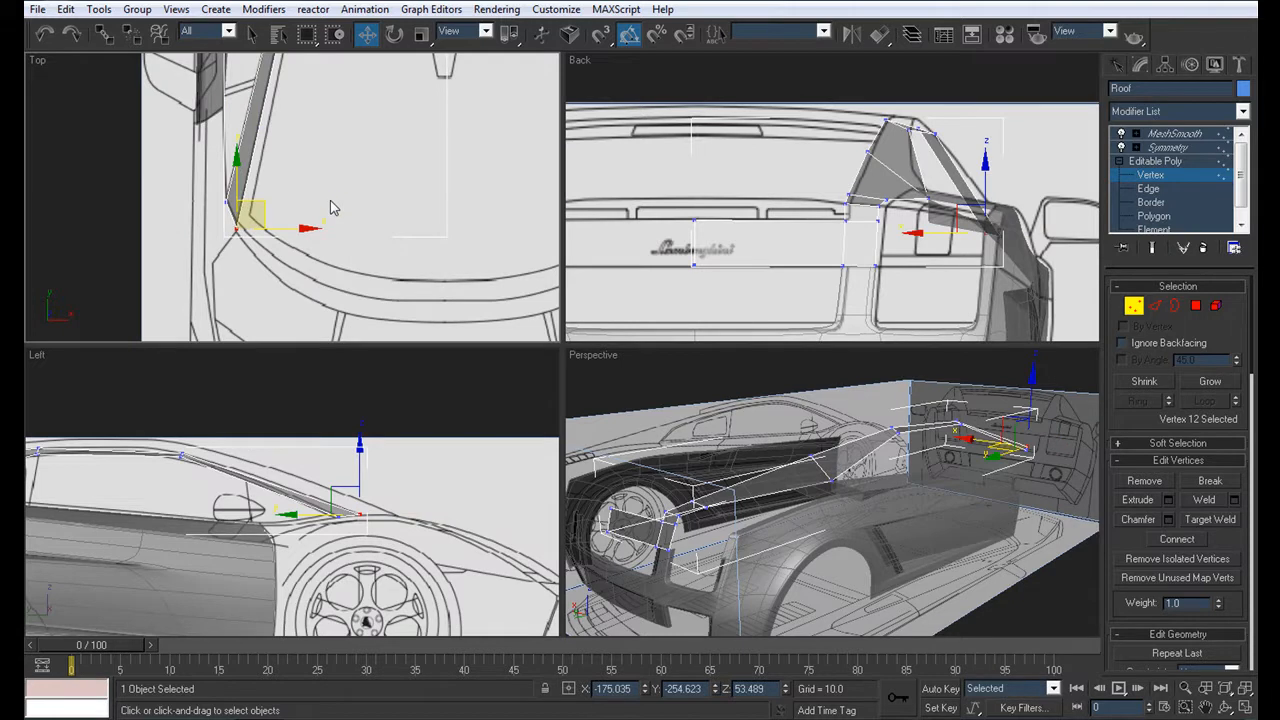
scroll(333, 207, "down", 3)
middle_click_drag(875, 520, 525, 445)
key("alt+x")
scroll(858, 530, "down", 2)
key("alt+w")
left_click(1175, 148)
mouse_move(808, 388)
middle_mouse_down("alt")
mouse_move(660, 394)
mouse_move(857, 406)
mouse_move(794, 409)
mouse_move(660, 500)
mouse_move(603, 440)
mouse_move(629, 450)
mouse_move(781, 410)
mouse_move(629, 400)
mouse_move(800, 400)
middle_mouse_up("alt")
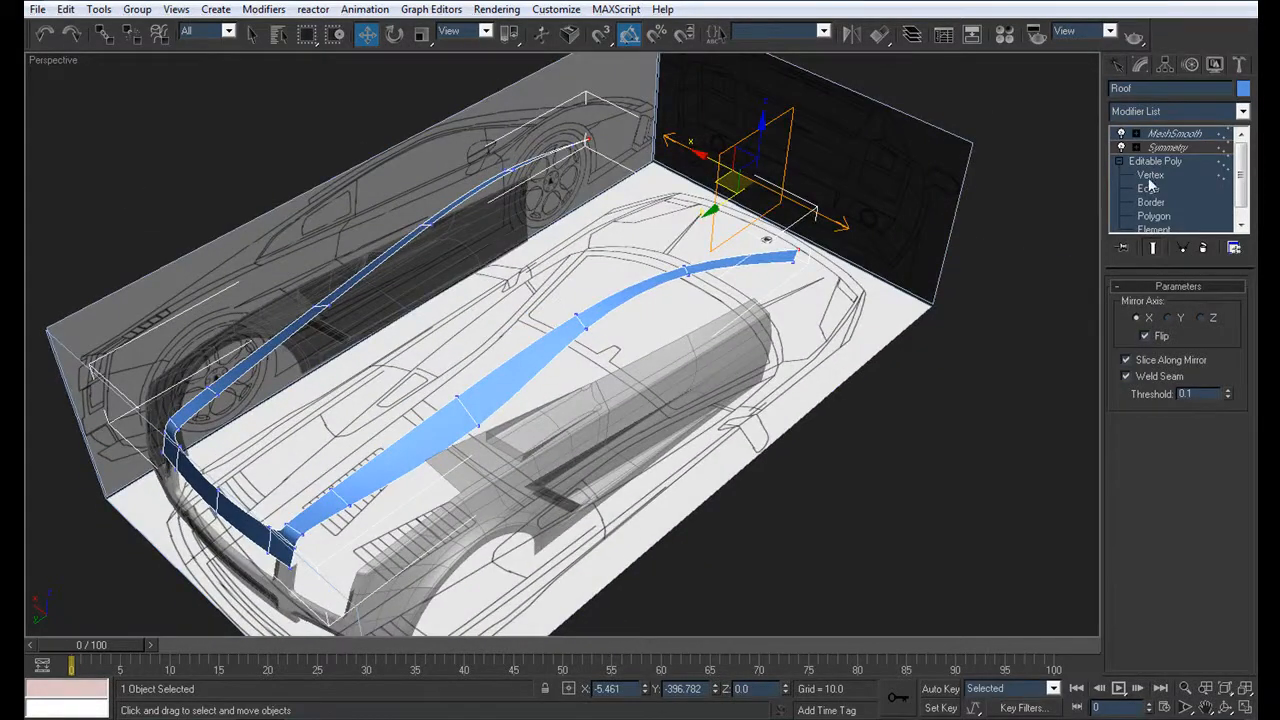
left_click(1150, 176)
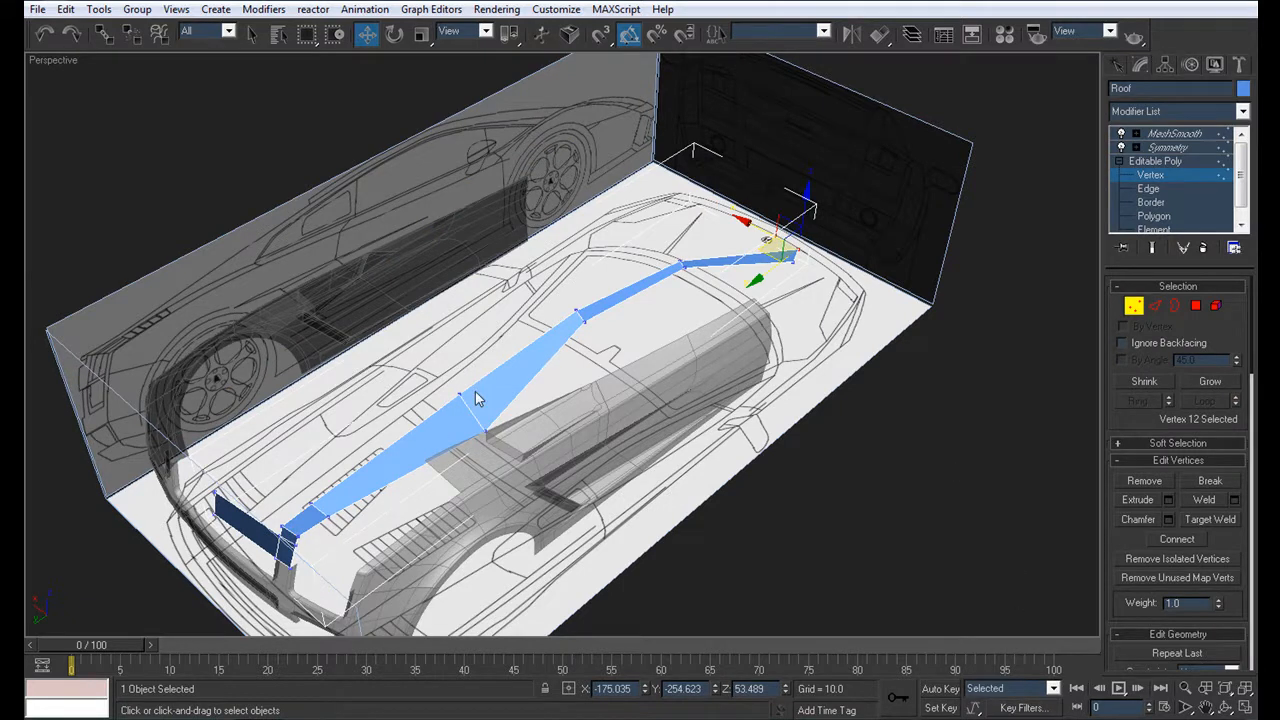
Check the strip's cuts against the top blueprint from the side window's rear tip back to the rear corner
key("alt+w")
scroll(330, 480, "up", 5)
scroll(450, 487, "up", 1)
scroll(343, 178, "up", 5)
mouse_move(320, 229)
middle_mouse_down()
mouse_move(316, 192)
mouse_move(320, 211)
middle_mouse_up()
scroll(321, 214, "up", 2)
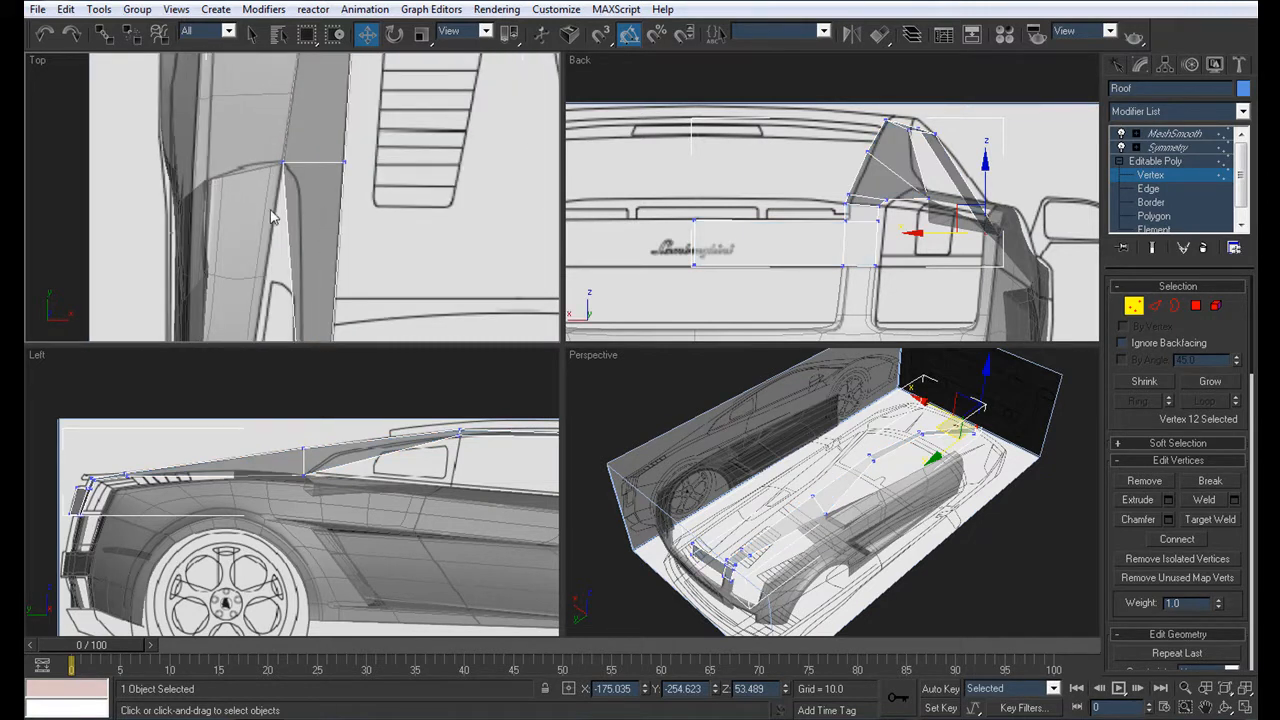
key("q")
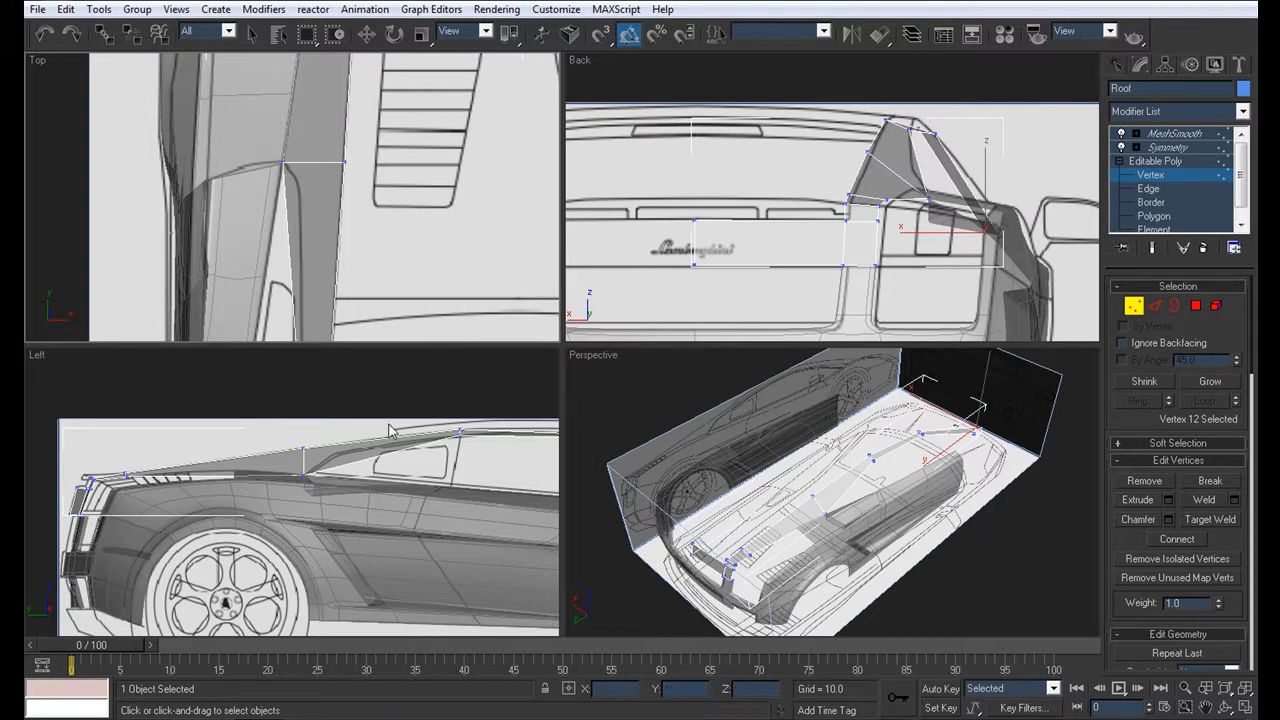
middle_click_drag(276, 145, 158, 450)
middle_click_drag(305, 196, 292, 259)
scroll(294, 261, "up", 2)
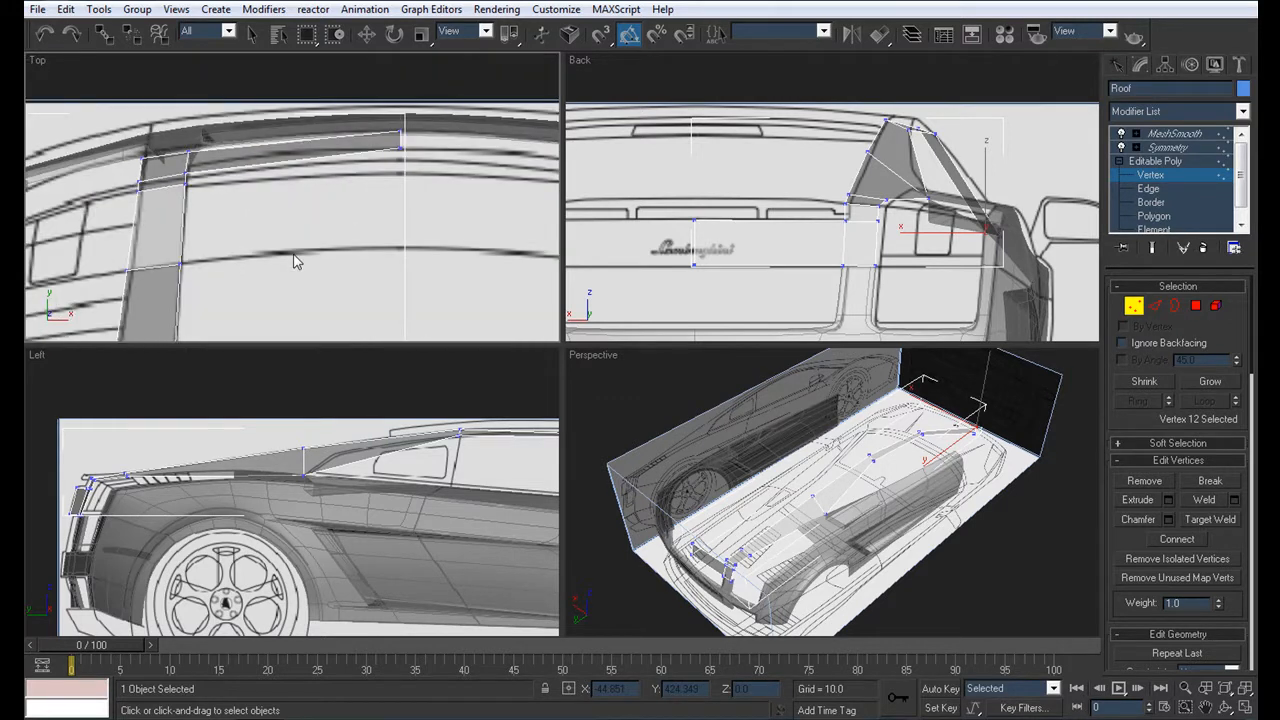
Split the Roof strip at its rear cut by chamfering the cross edge there in the top view
key("alt+w")
middle_click_drag(520, 329, 403, 204)
left_click(1147, 190)
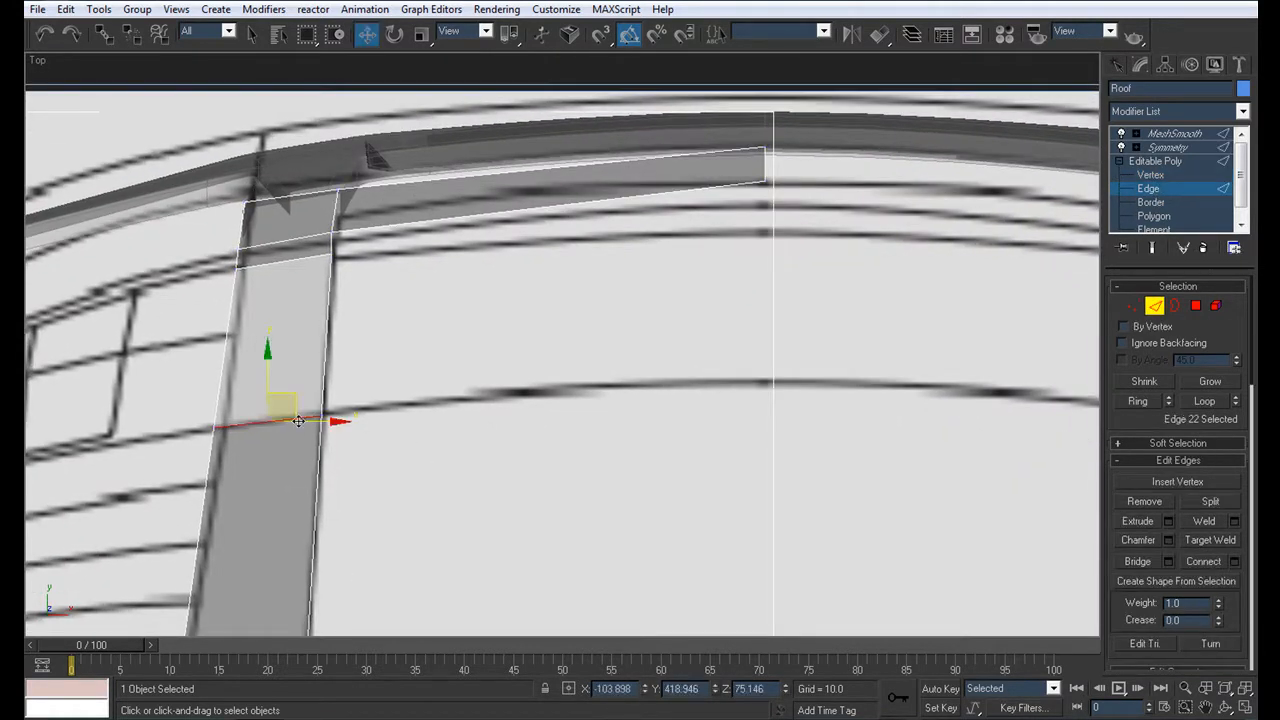
left_click(297, 421)
scroll(704, 218, "down", 2)
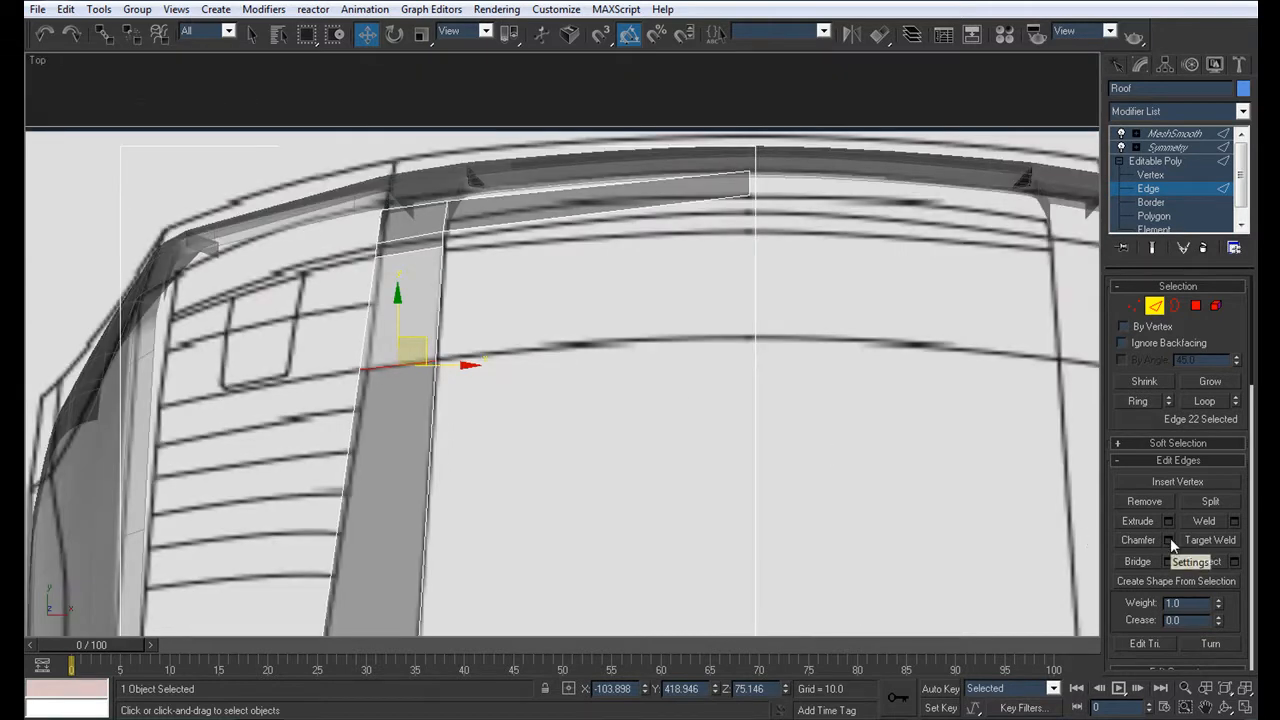
left_click(1170, 538)
left_click(624, 384)
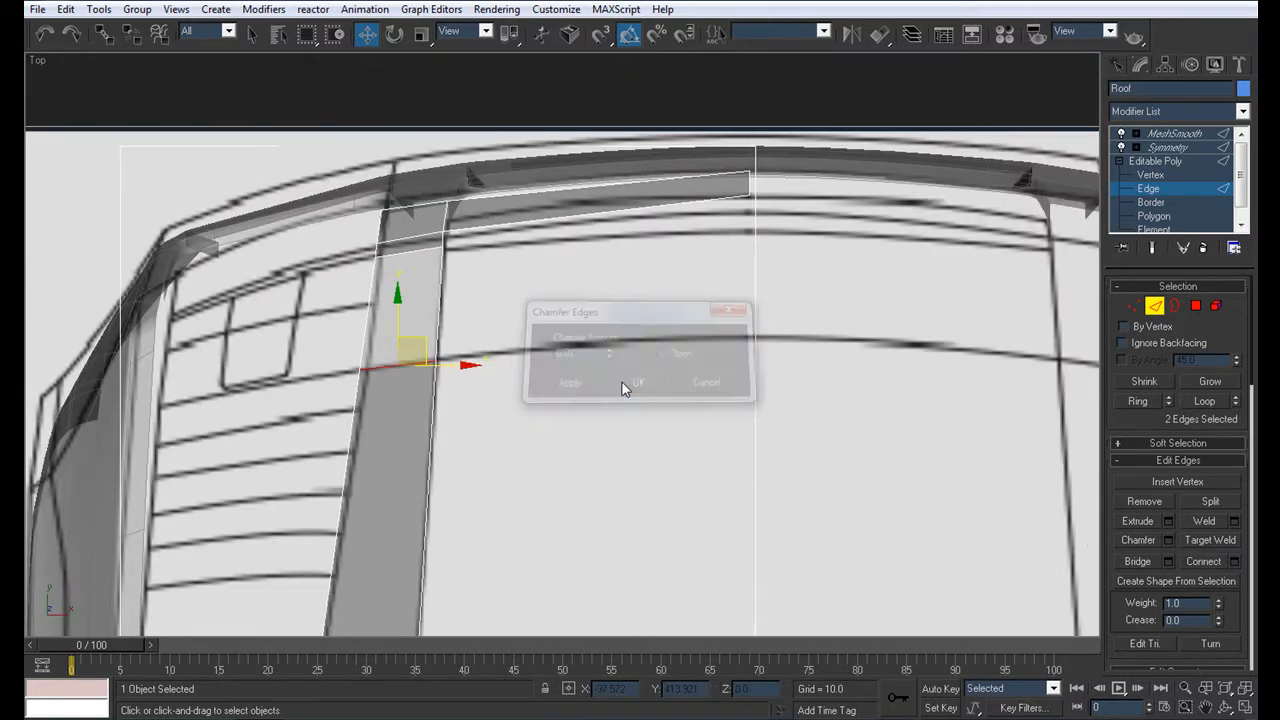
Check which polygons are still connected to the rear segment by selecting it and growing the selection
left_click(1196, 307)
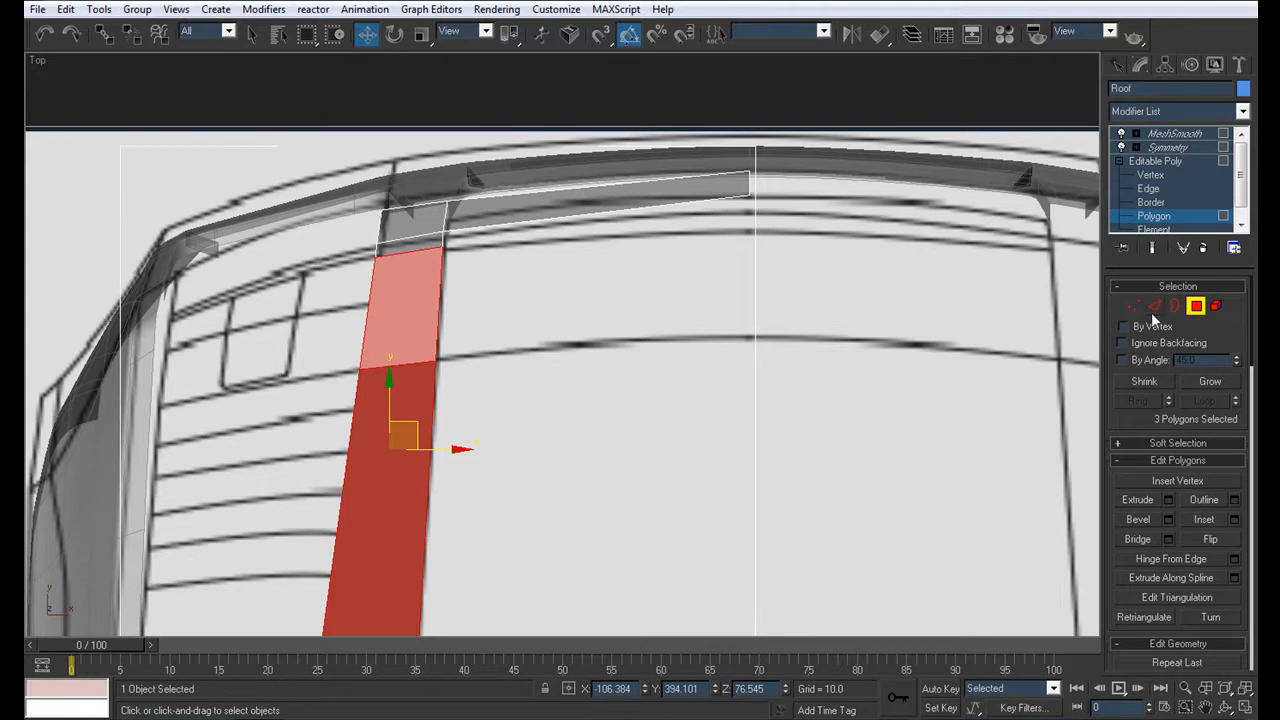
left_click(1155, 381)
left_click(1156, 379)
left_click(1164, 148)
scroll(523, 420, "down", 4)
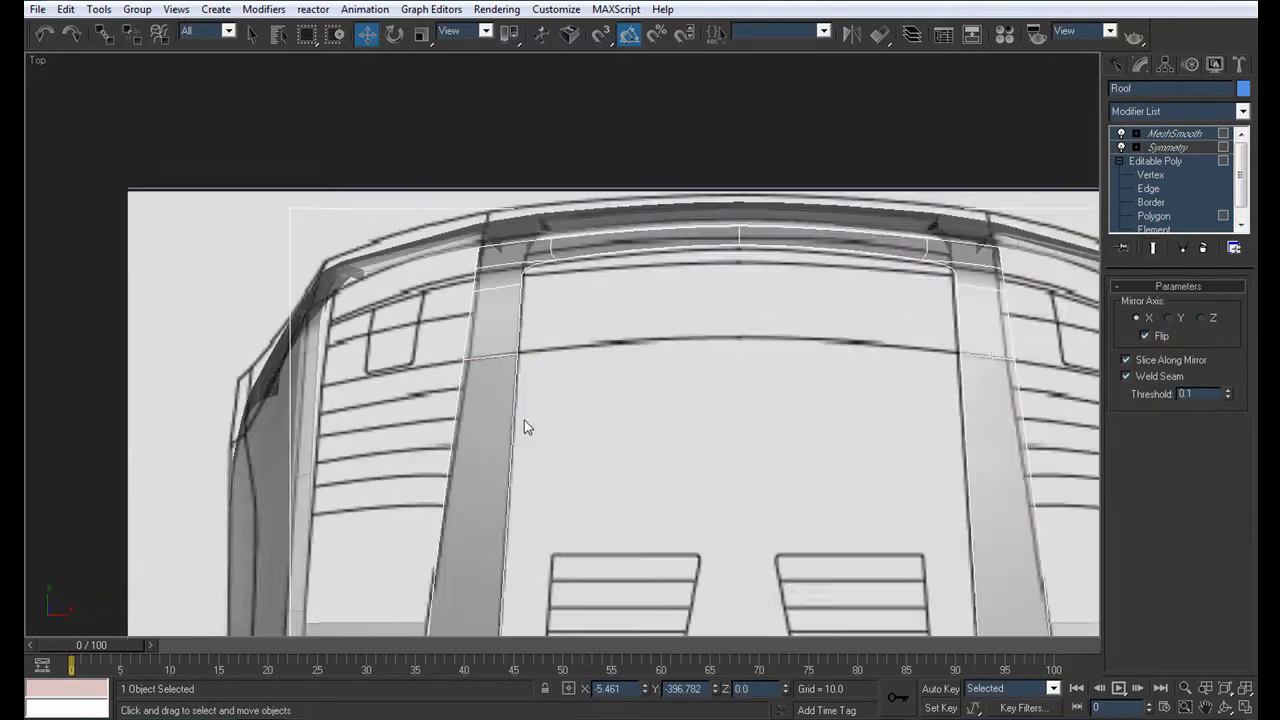
left_click(1154, 215)
left_click(525, 332)
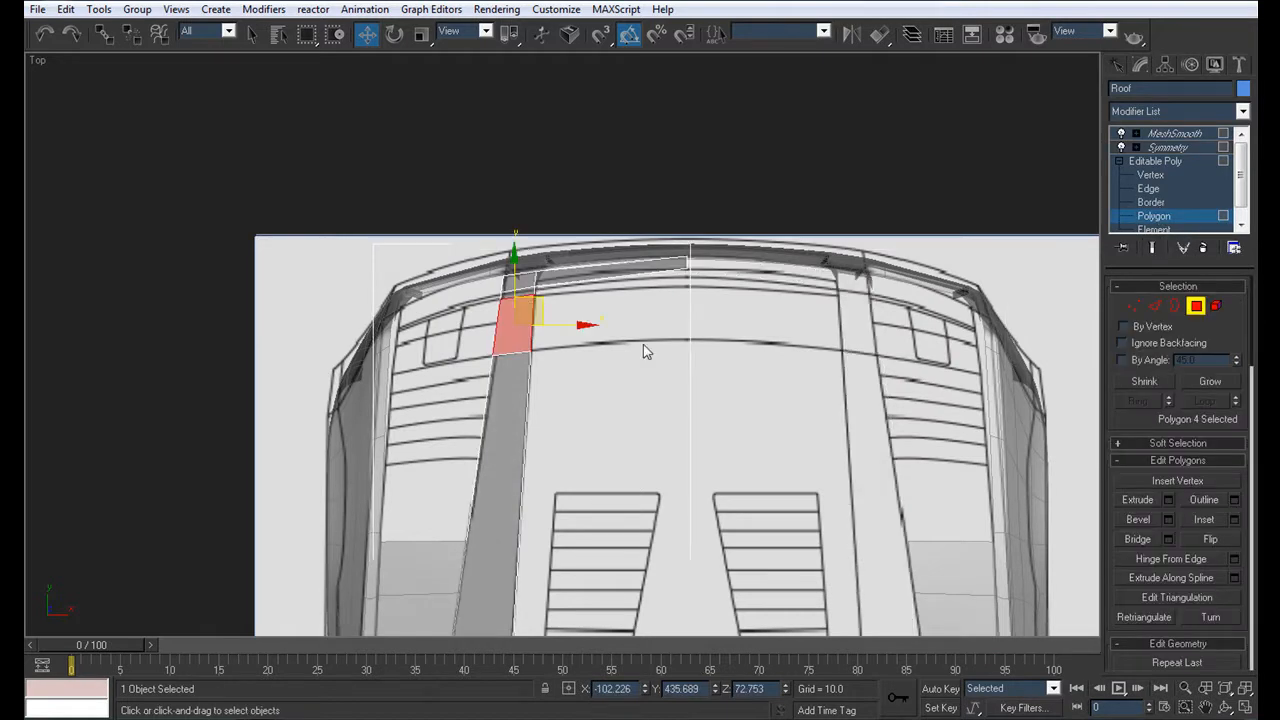
left_click(1199, 380)
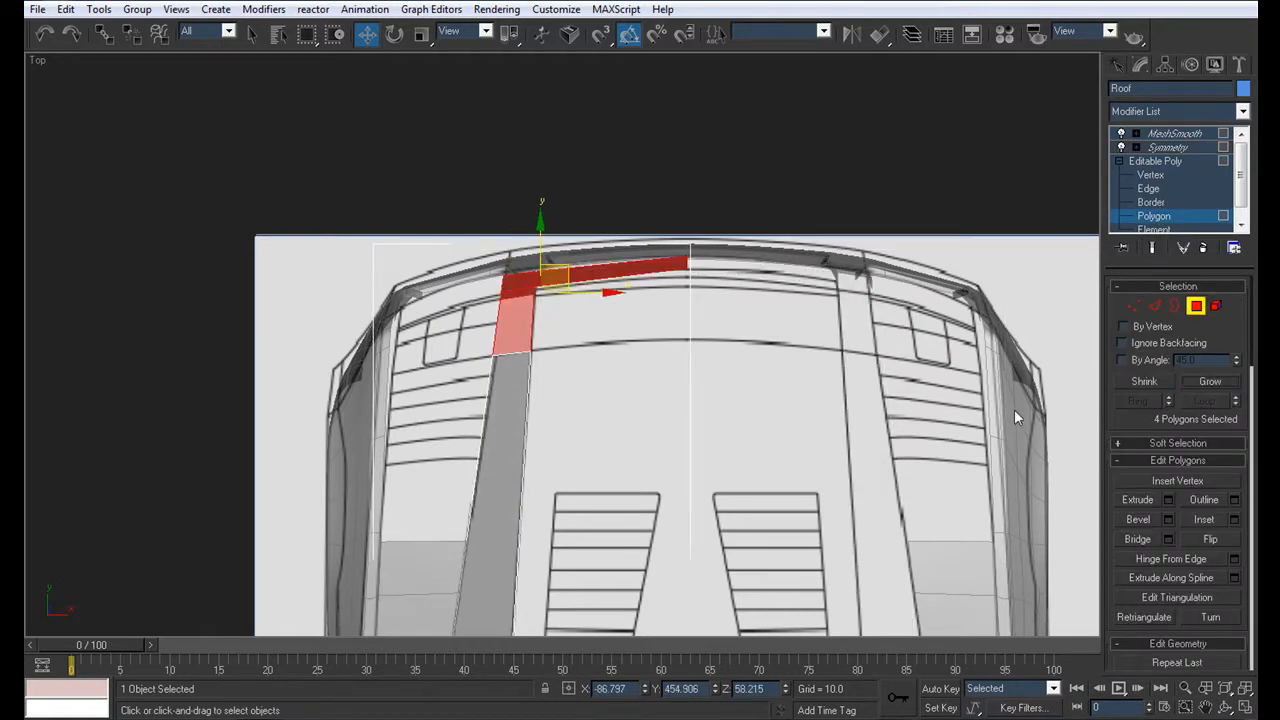
Connect the two long edges of the rear crossbar with 2 segments
left_click(1150, 175)
scroll(662, 296, "up", 4)
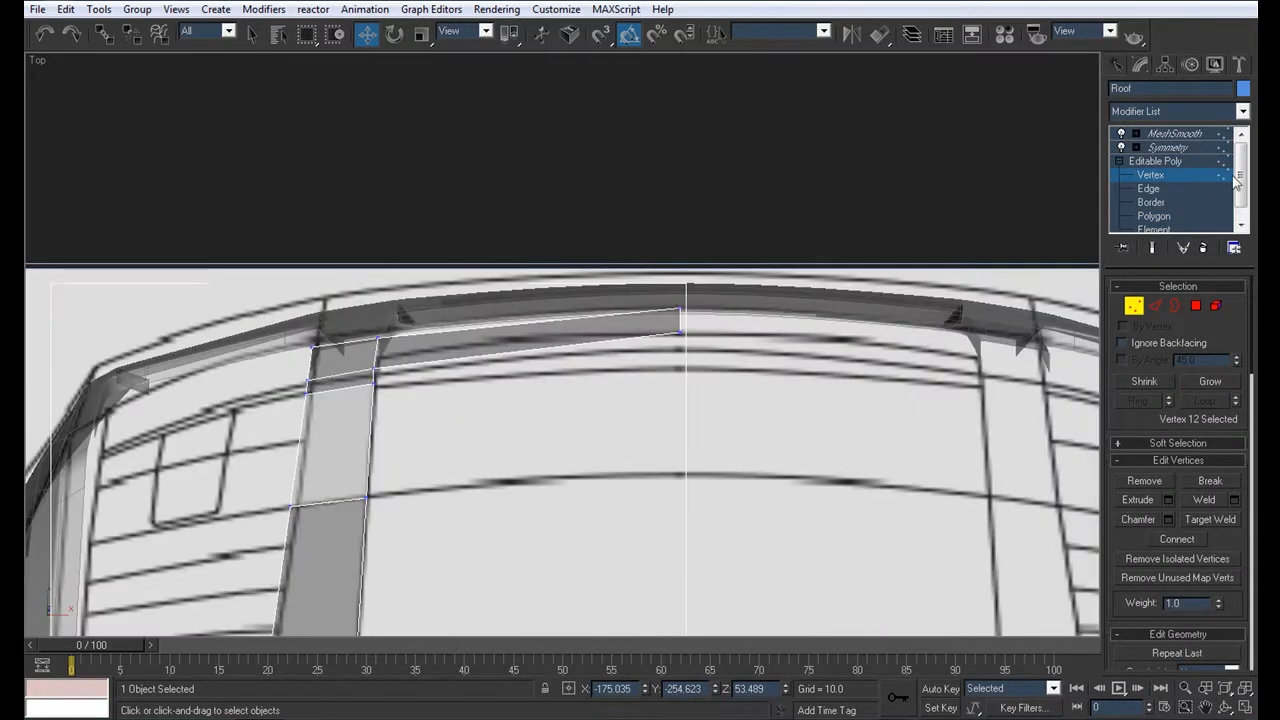
left_click(1167, 188)
left_click_drag(494, 314, 494, 310)
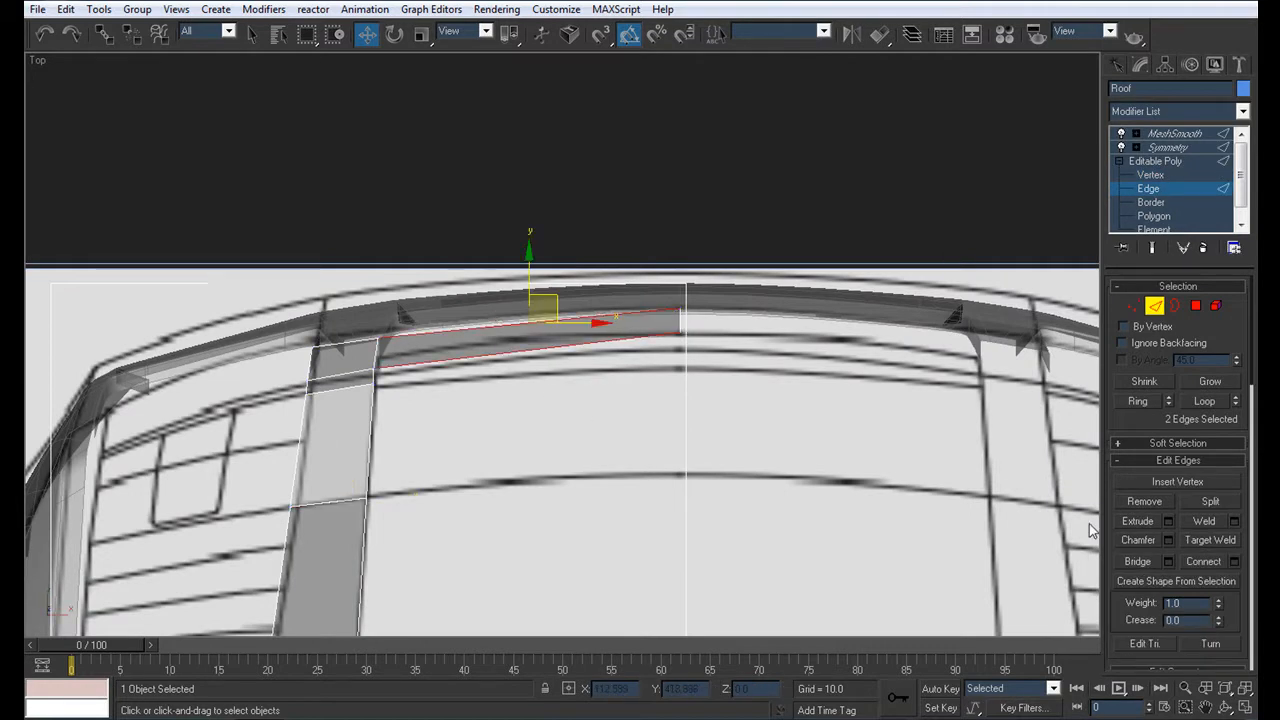
left_click(1235, 561)
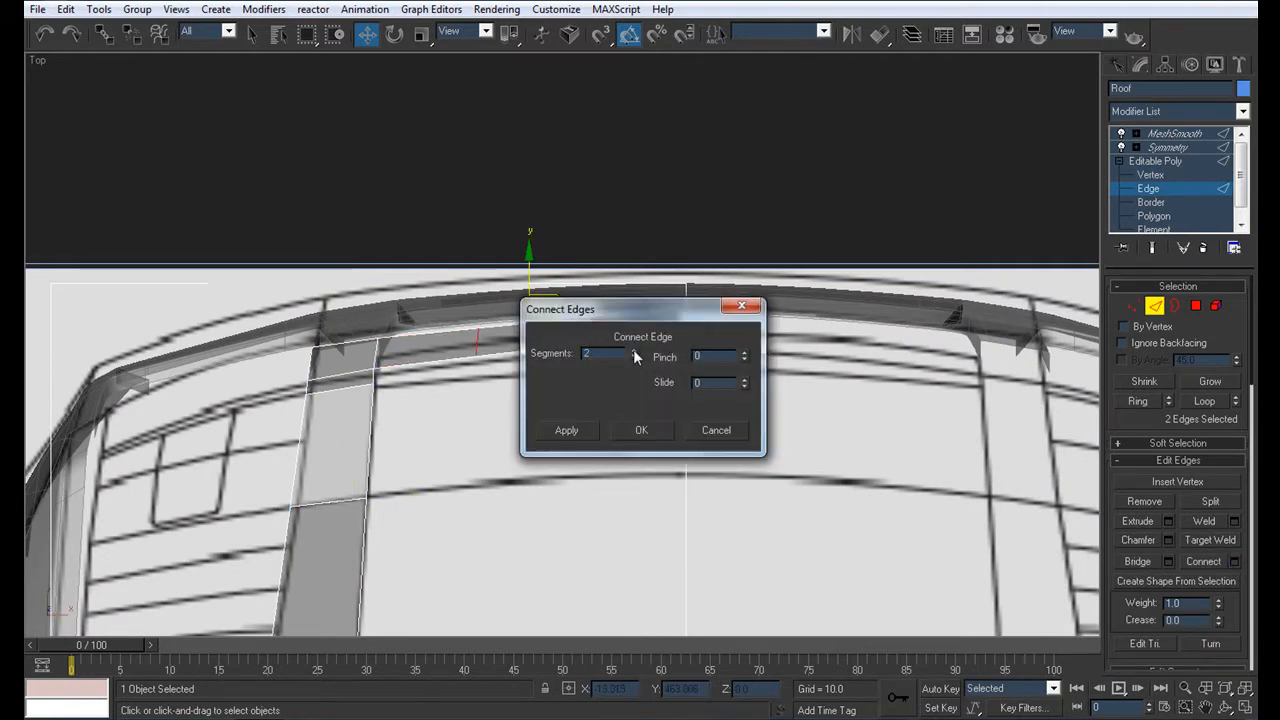
left_click(641, 430)
Shift the crossbar's two new vertex pairs and the corner's four vertices rearward so the bar follows the curved blueprint line
left_click(1150, 176)
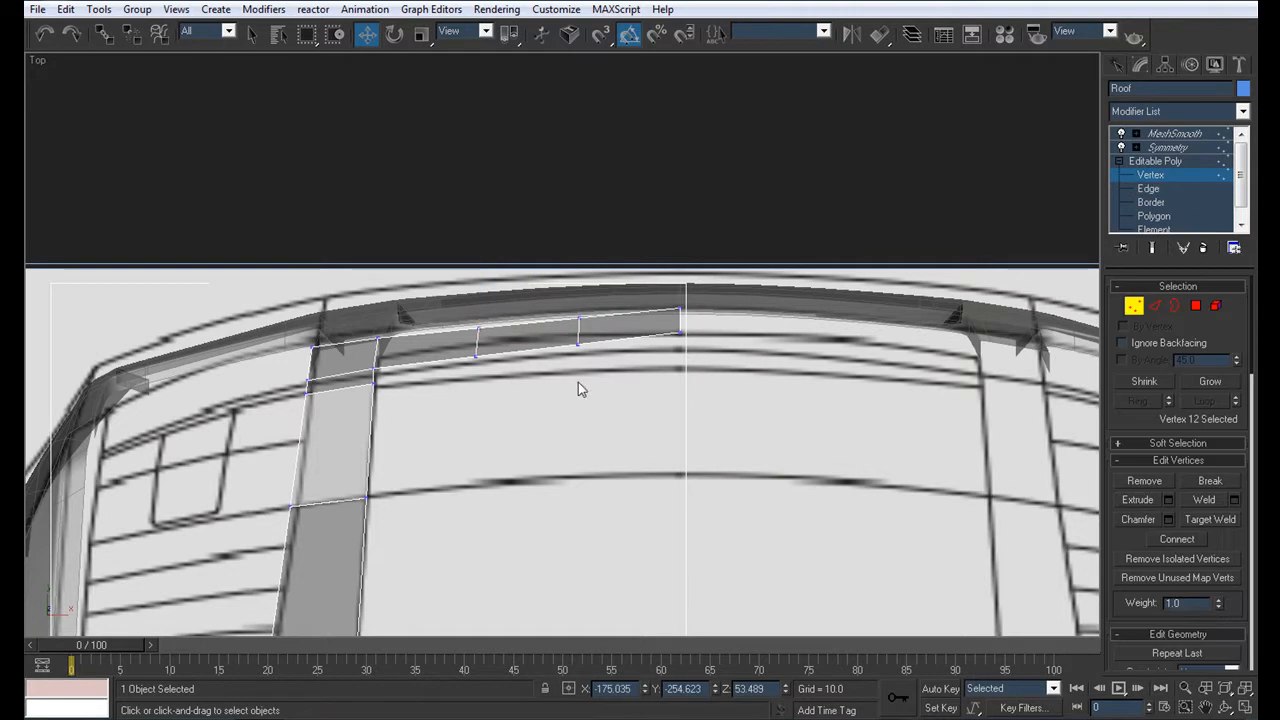
left_click_drag(553, 312, 580, 278)
left_click_drag(463, 322, 483, 274)
left_click_drag(276, 303, 396, 374)
left_click(306, 383, "ctrl")
left_click_drag(342, 305, 345, 302)
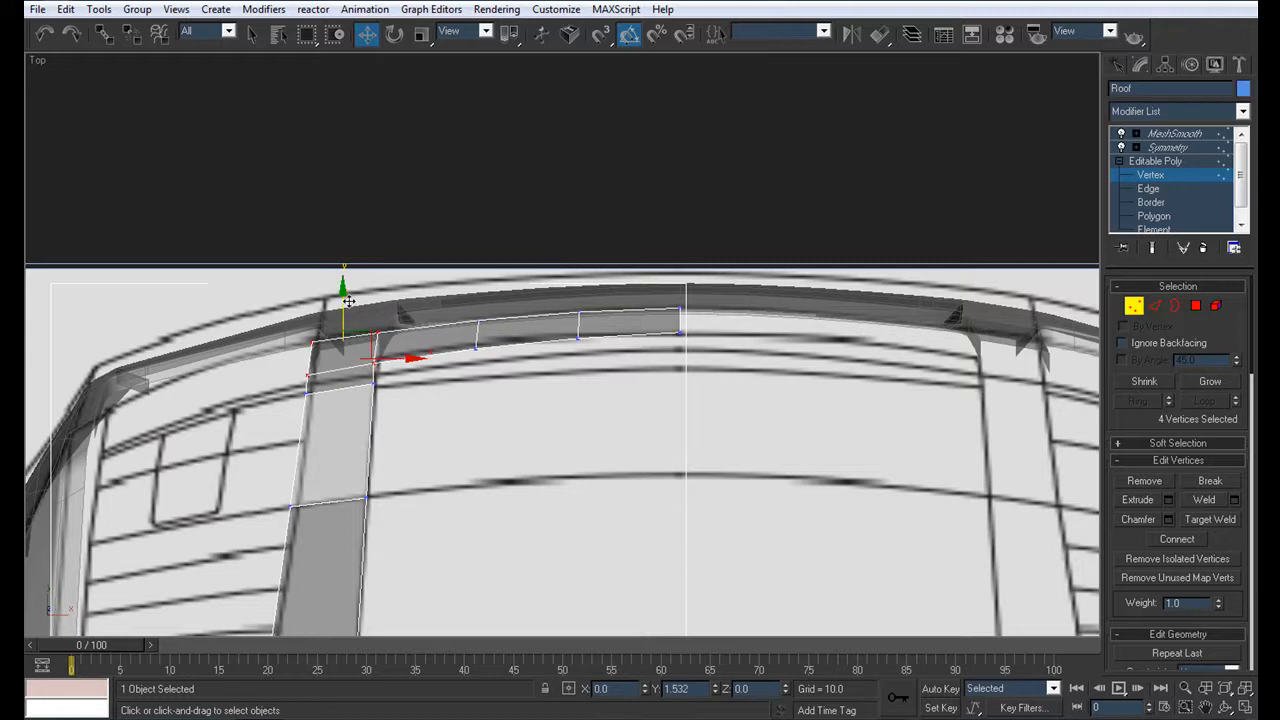
Adjust the crossbar's two centreline vertices along the car's length to about Y 472.4 in the top view
left_click(583, 371)
middle_click_drag(583, 371, 631, 323)
scroll(642, 345, "up", 1)
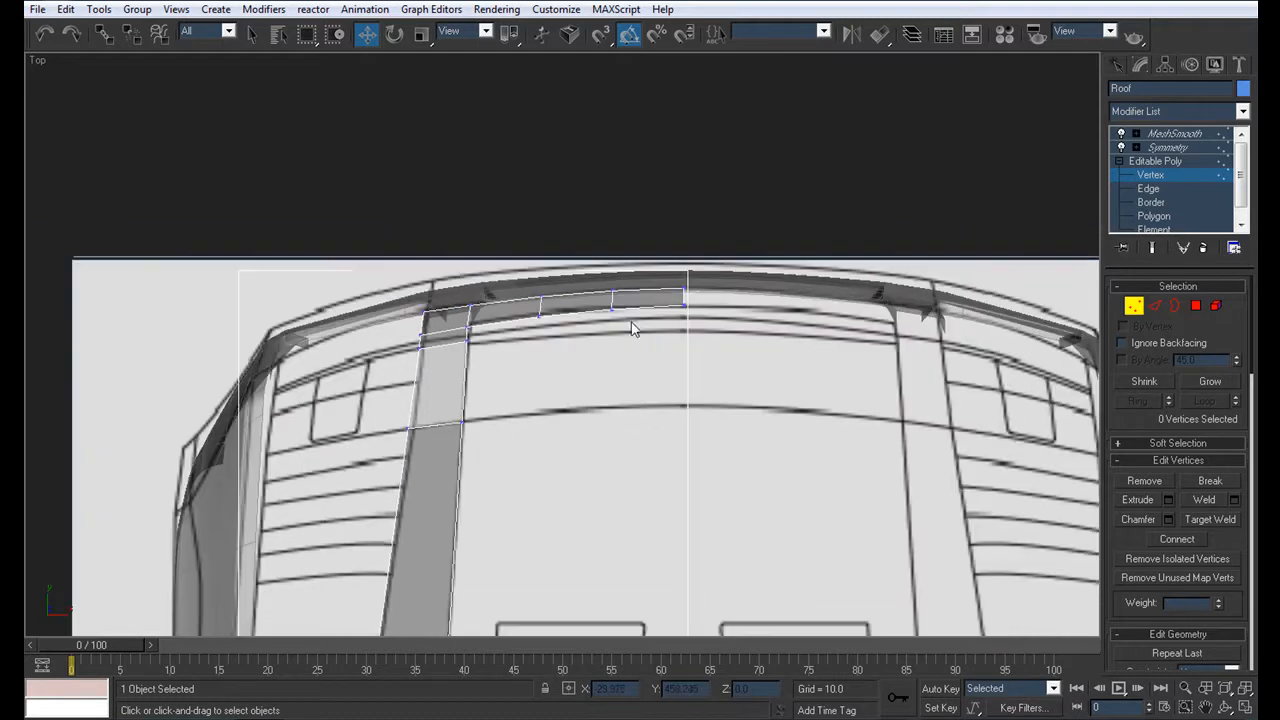
left_click_drag(694, 319, 676, 282)
scroll(598, 284, "up", 2)
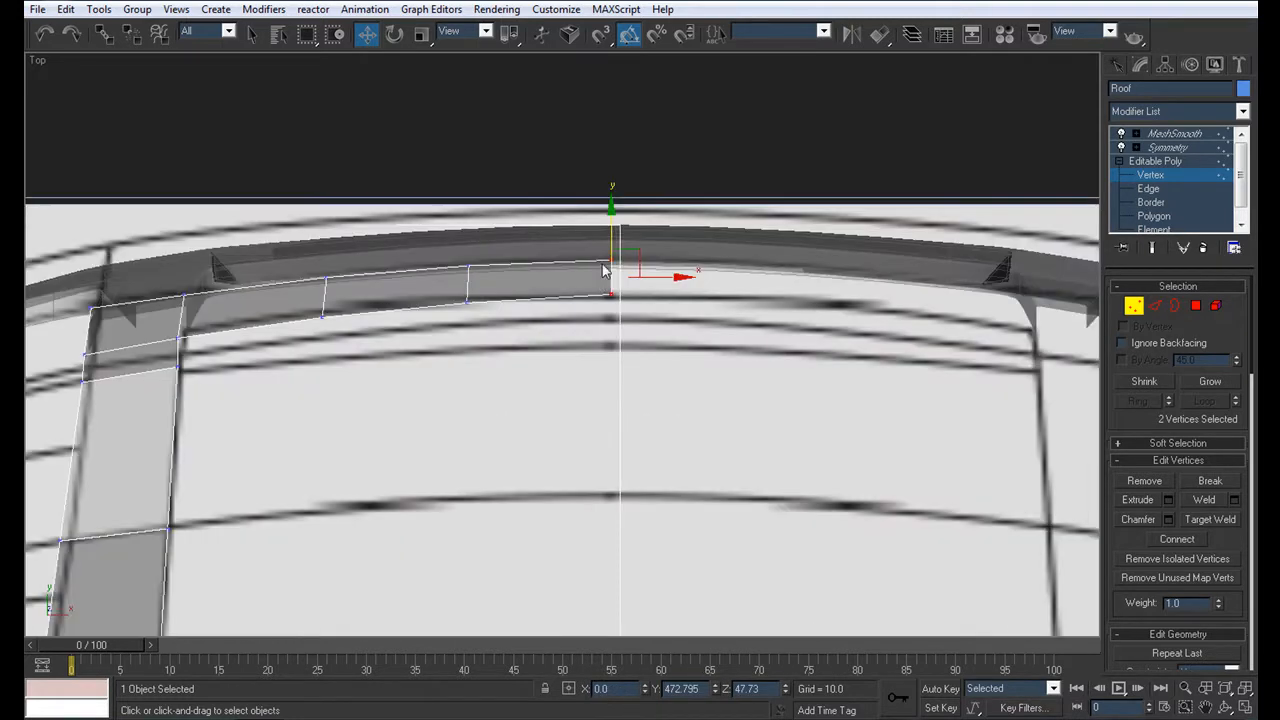
left_click_drag(613, 236, 614, 240)
left_click(505, 381)
left_click_drag(586, 330, 619, 226)
scroll(591, 391, "down", 6)
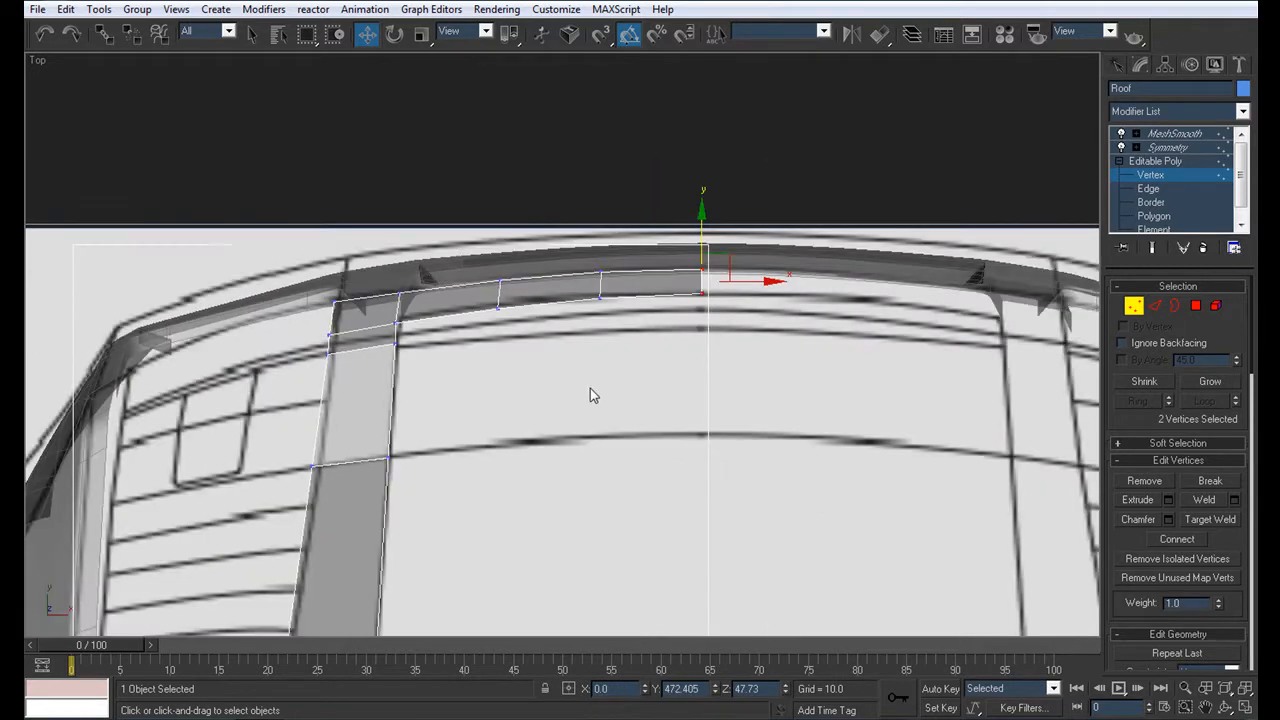
Turn off the Roof's see-through display and examine the curved crossbar and its corner in perspective
key("alt+w")
key("alt+x")
middle_click_drag(873, 570, 712, 470, "alt")
key("alt+w")
middle_click_drag(769, 505, 740, 389, "alt")
scroll(751, 398, "up", 5)
middle_click_drag(594, 405, 774, 398)
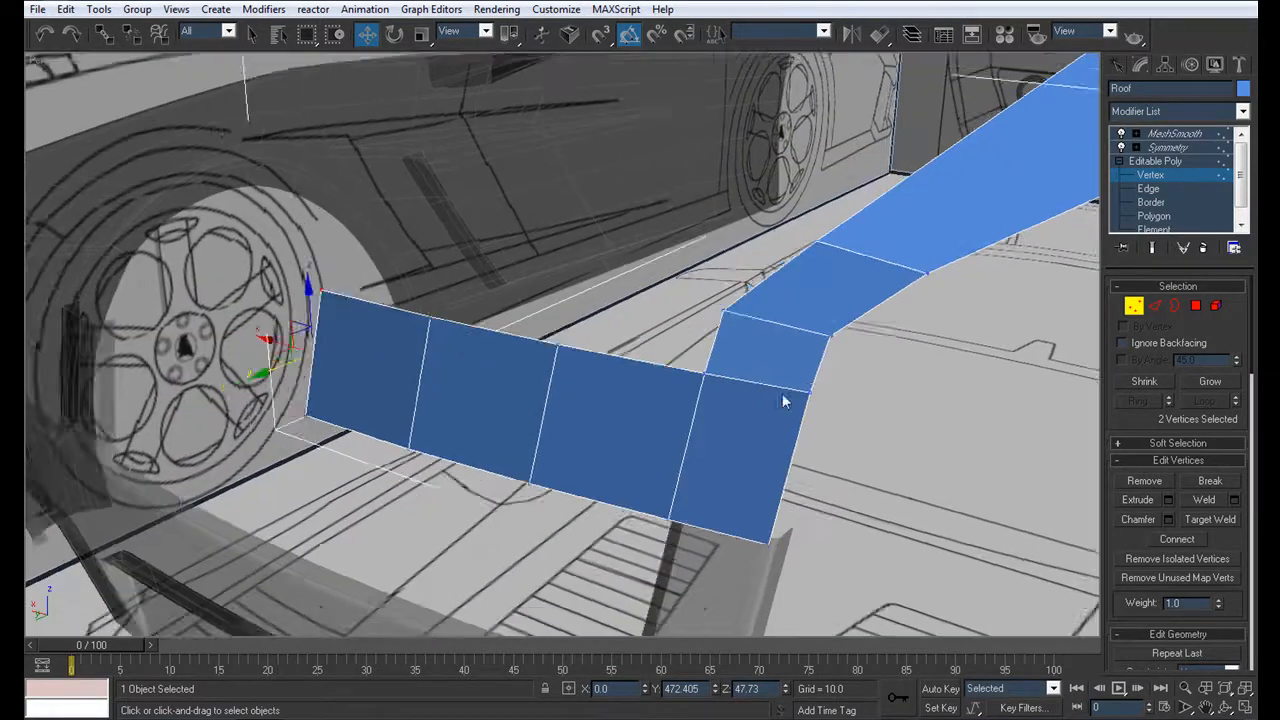
scroll(774, 398, "down", 5)
Leave vertex editing and examine how the Roof's rear corner meets the Side body in perspective
left_click(1172, 174)
left_click(826, 366)
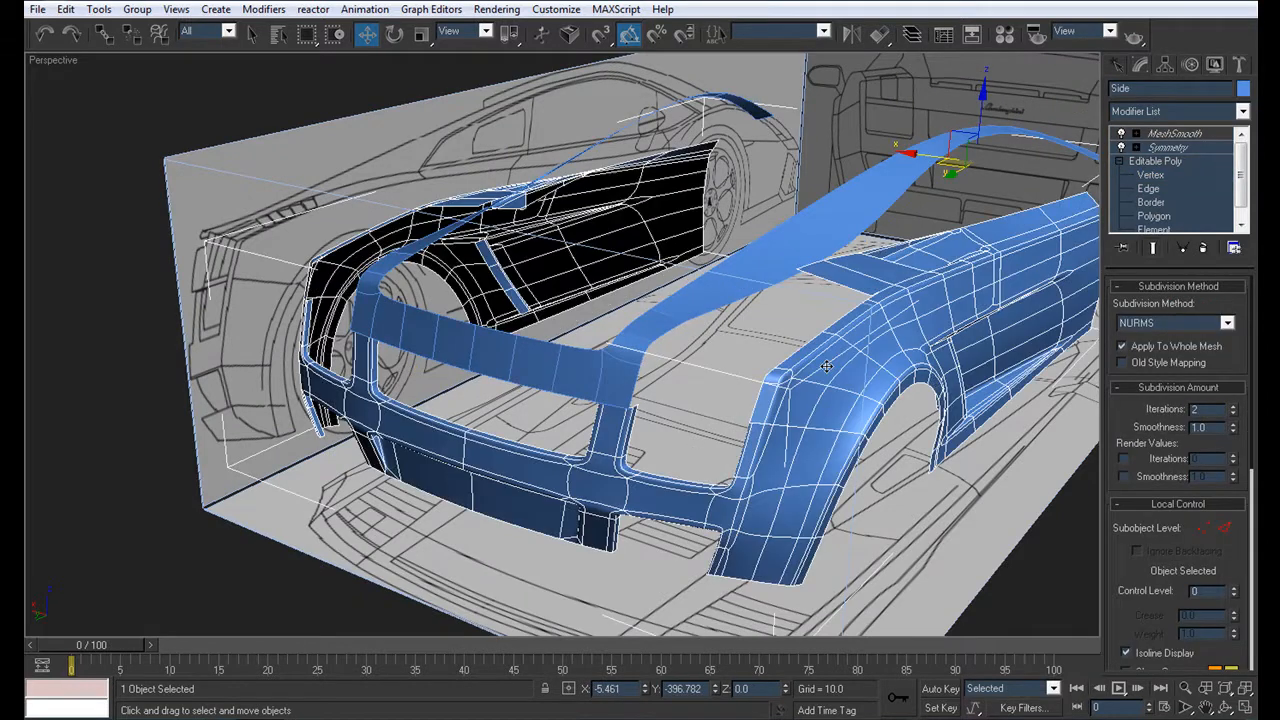
left_click(691, 416)
middle_click_drag(691, 416, 608, 428, "alt")
scroll(779, 396, "down", 4)
scroll(570, 365, "up", 4)
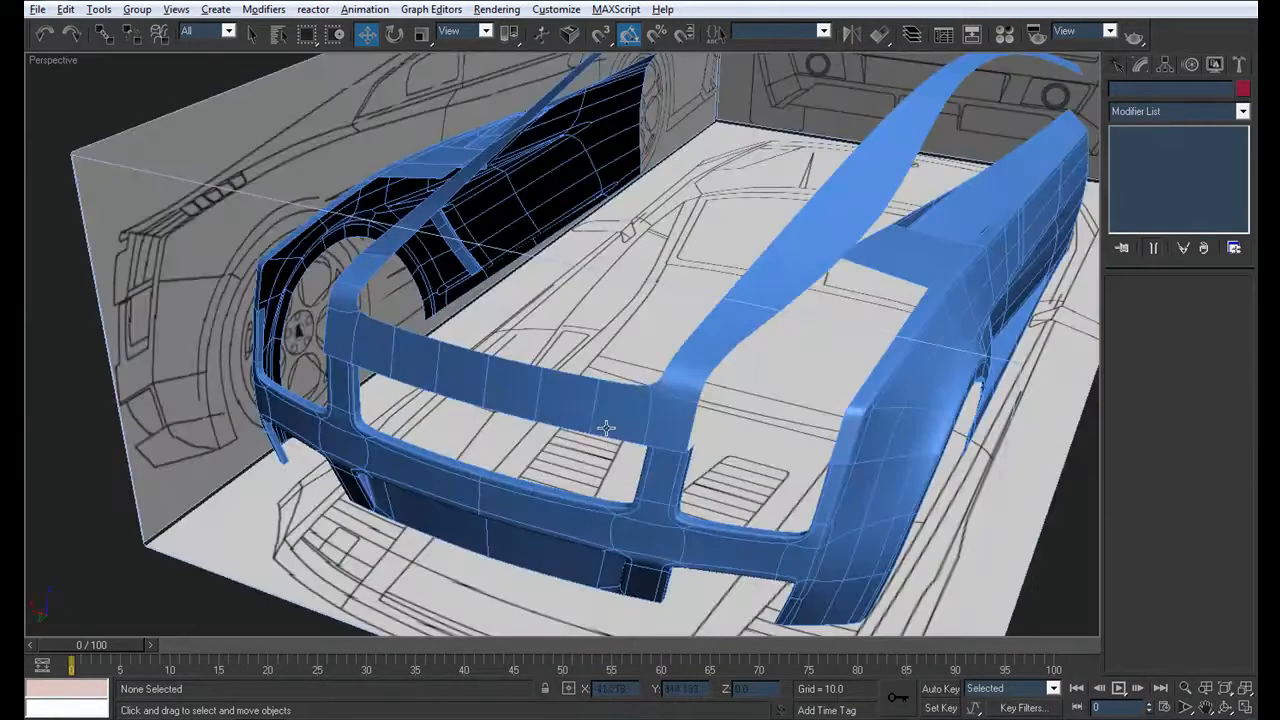
scroll(608, 428, "up", 1)
Open the Roof's base mesh, select the open border around its rear corner and crossbar, and examine it against the Side's rear post
left_click(693, 408)
left_click(1148, 188)
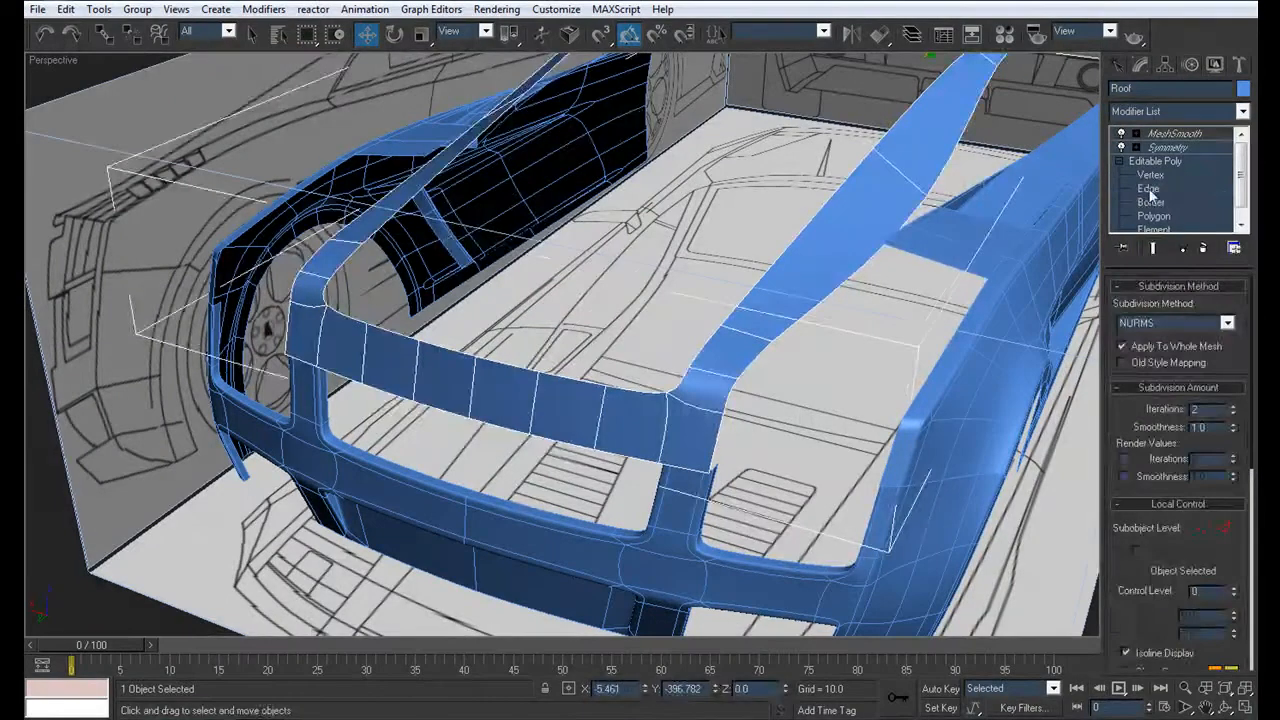
scroll(665, 428, "up", 6)
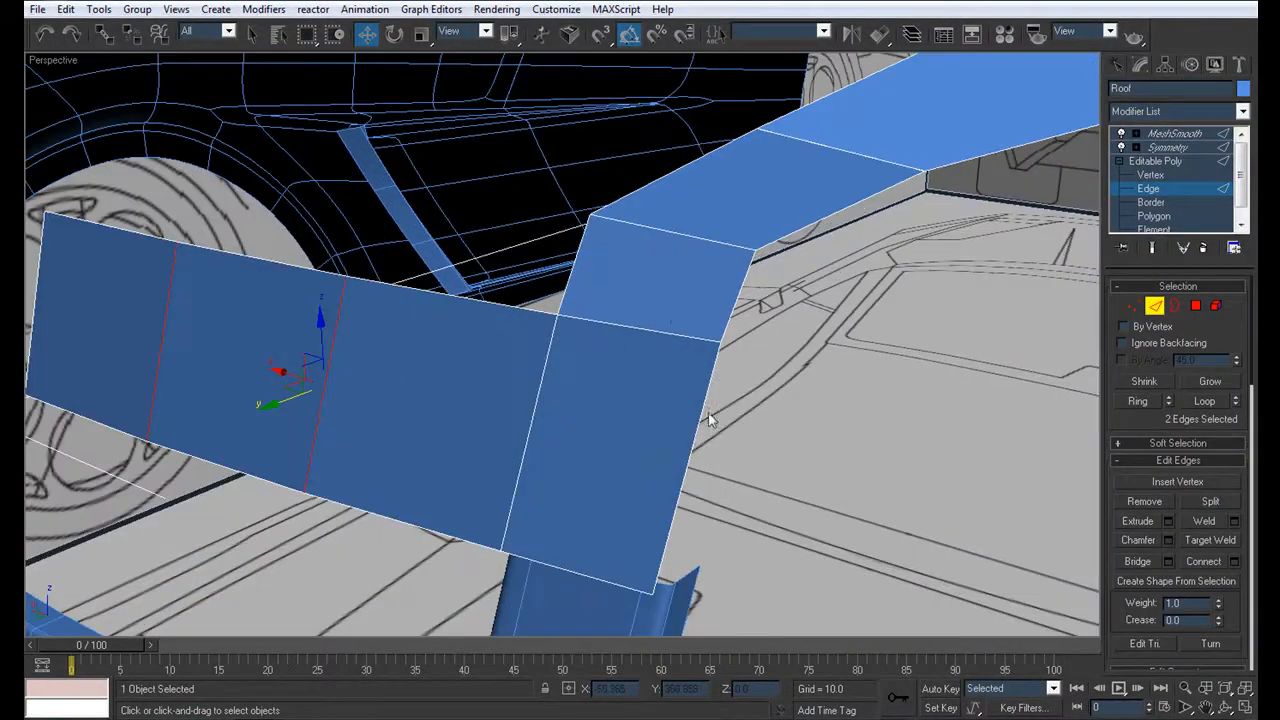
middle_click_drag(626, 321, 693, 335)
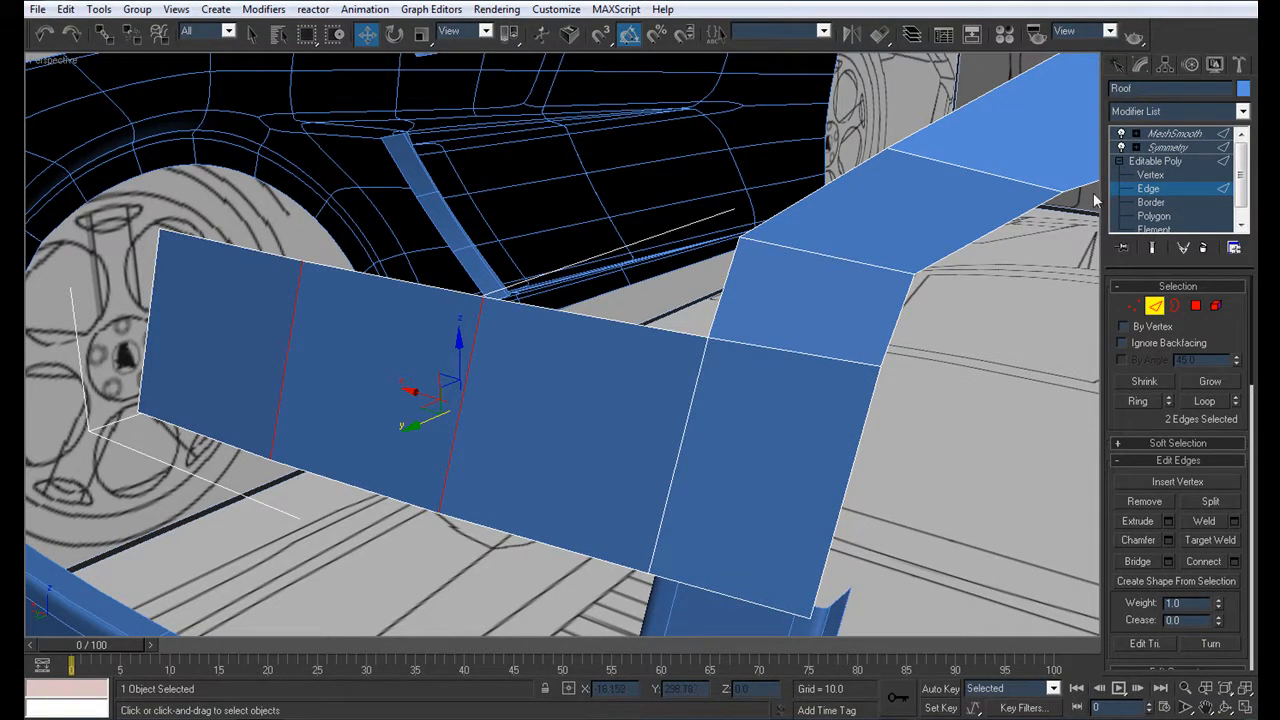
left_click(1150, 202)
left_click(946, 254)
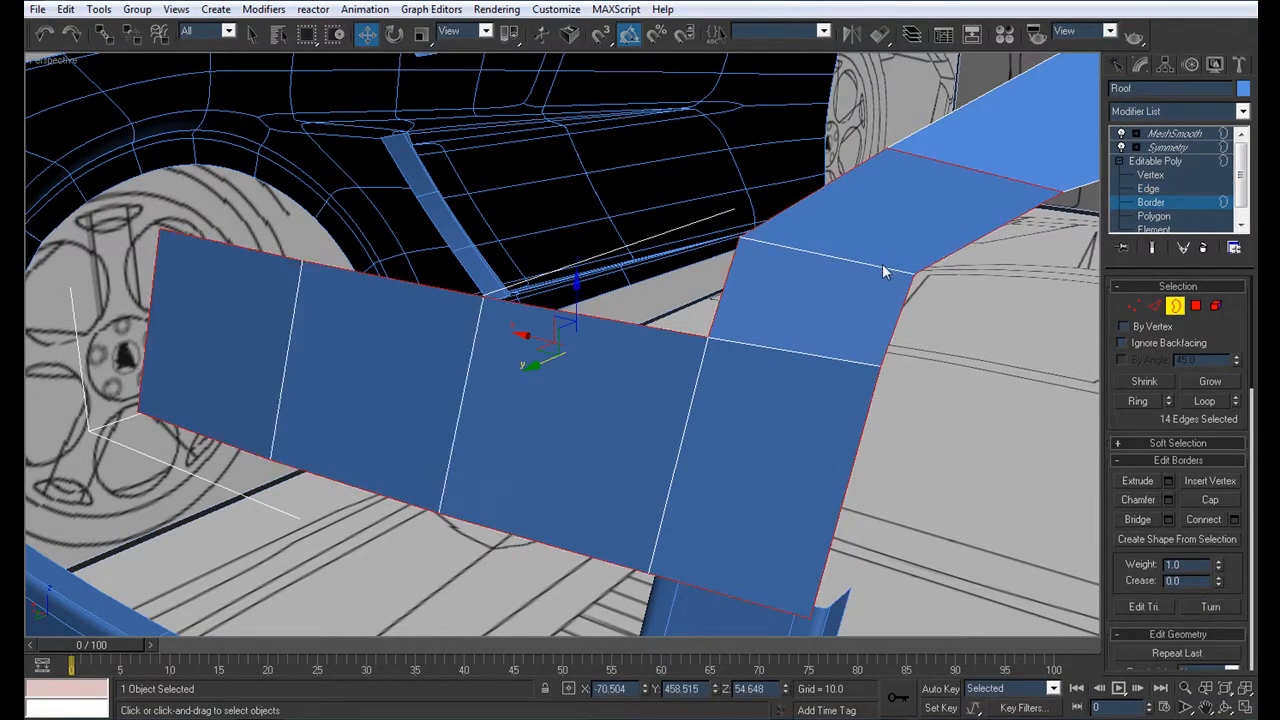
scroll(898, 262, "up", 2)
middle_click_drag(898, 261, 650, 405)
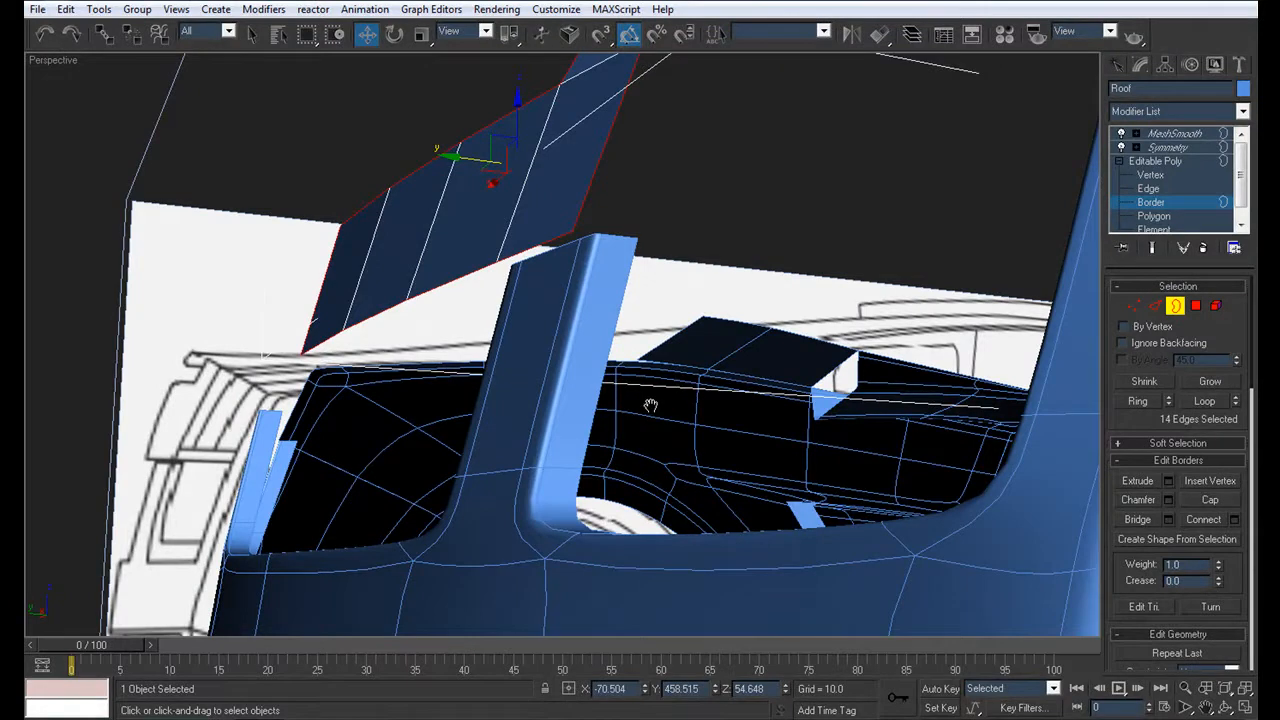
Shift the five vertices along the crossbar's lower edge slightly forward along the car's length toward the Side's rear post
left_click(1150, 175)
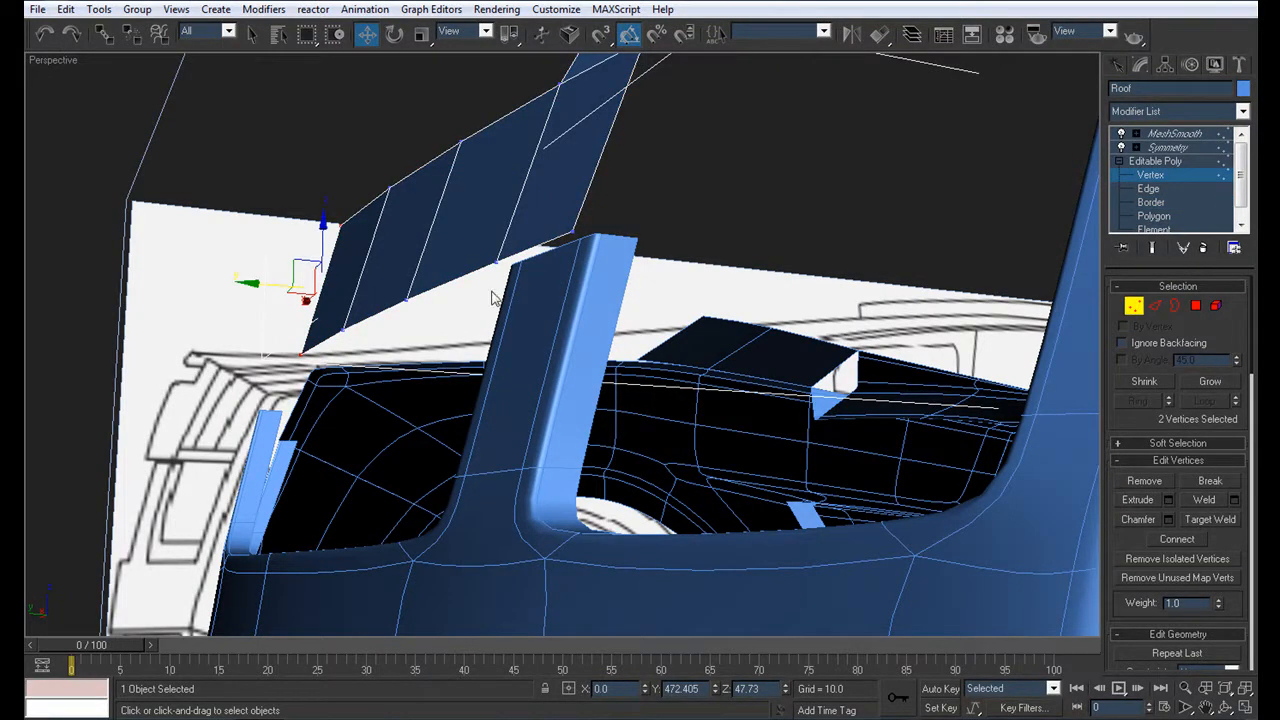
left_click_drag(261, 225, 263, 223)
middle_click_drag(386, 366, 534, 410, "alt")
left_click_drag(650, 332, 228, 317)
middle_click_drag(343, 345, 572, 378, "alt")
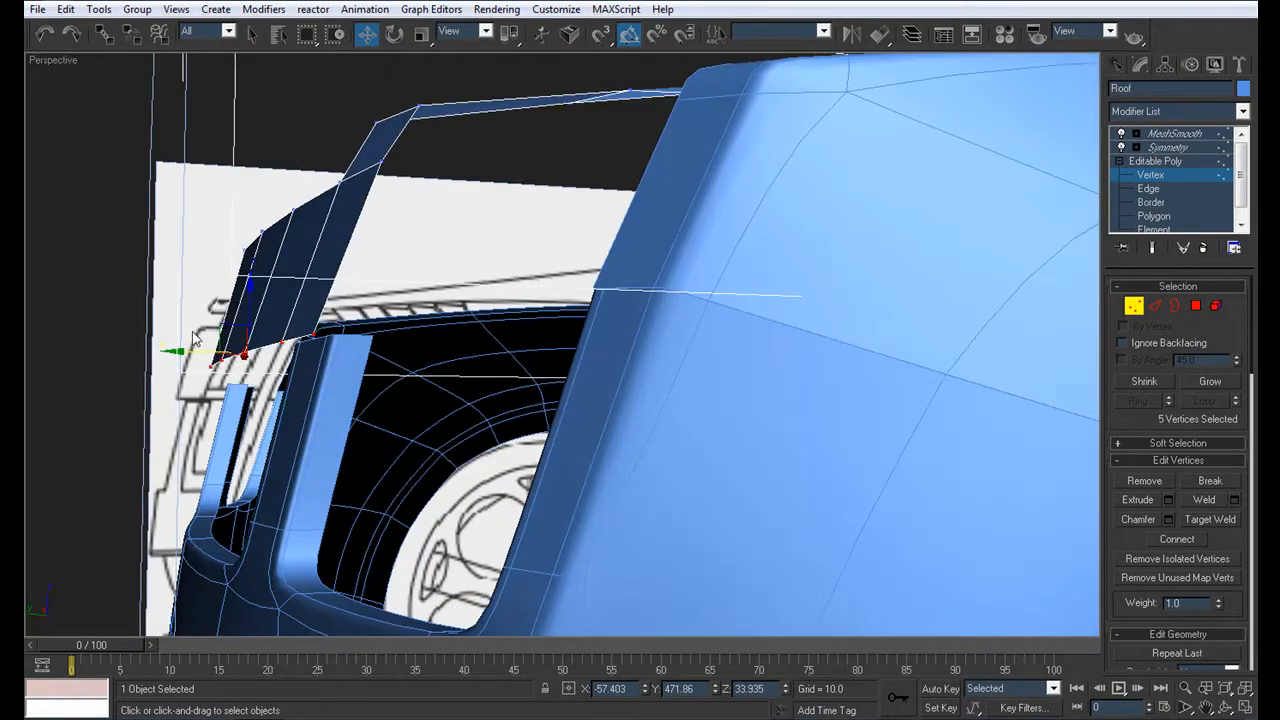
mouse_move(192, 354)
left_mouse_down()
mouse_move(180, 350)
mouse_move(205, 350)
left_mouse_up()
Move the five vertices along the crossbar's upper edge slightly forward, to about Y 462.3
middle_click_drag(206, 351, 183, 256, "alt")
scroll(387, 276, "up", 5)
middle_click_drag(387, 276, 285, 314)
middle_click_drag(285, 314, 297, 309)
left_click_drag(322, 193, 390, 242)
left_click_drag(286, 216, 293, 216)
Preview the Roof with MeshSmooth, examine the crossbar corner, and return to vertex editing of the base mesh
middle_click_drag(293, 216, 640, 338, "alt")
scroll(424, 246, "down", 5)
scroll(473, 247, "up", 6)
scroll(591, 289, "down", 8)
left_click(1160, 133)
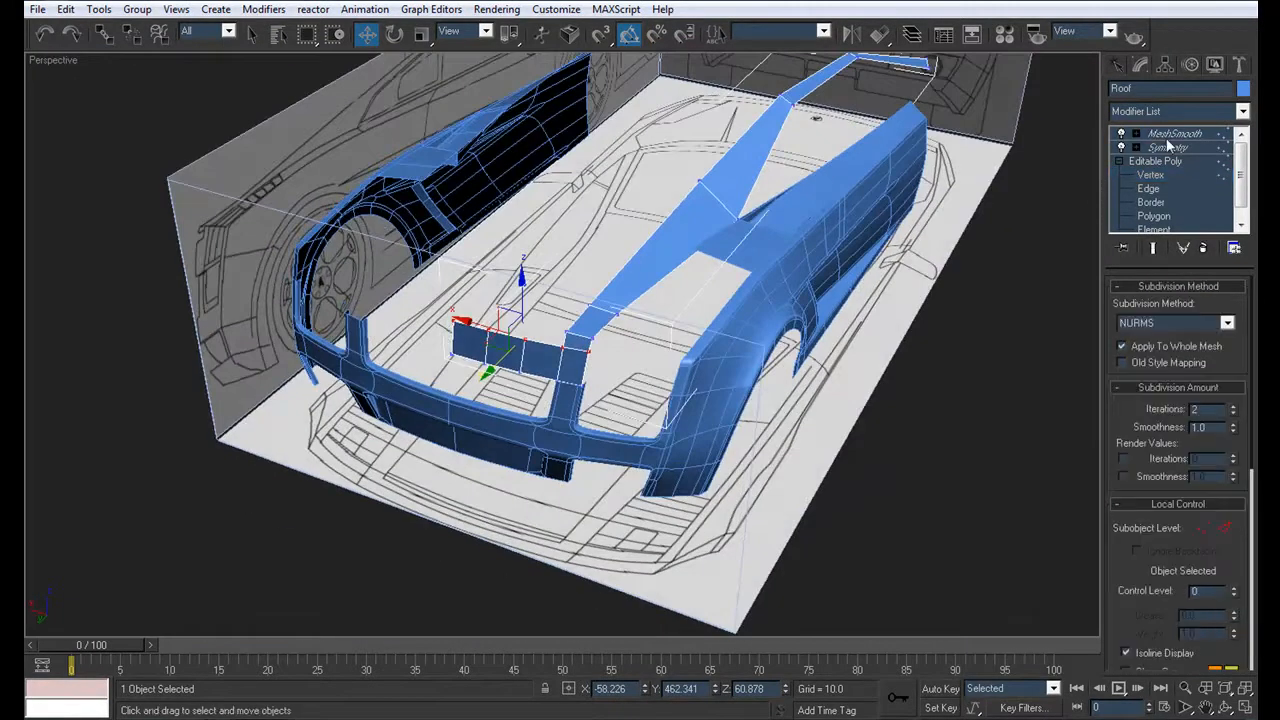
middle_click_drag(700, 300, 535, 285, "alt")
scroll(535, 280, "up", 6)
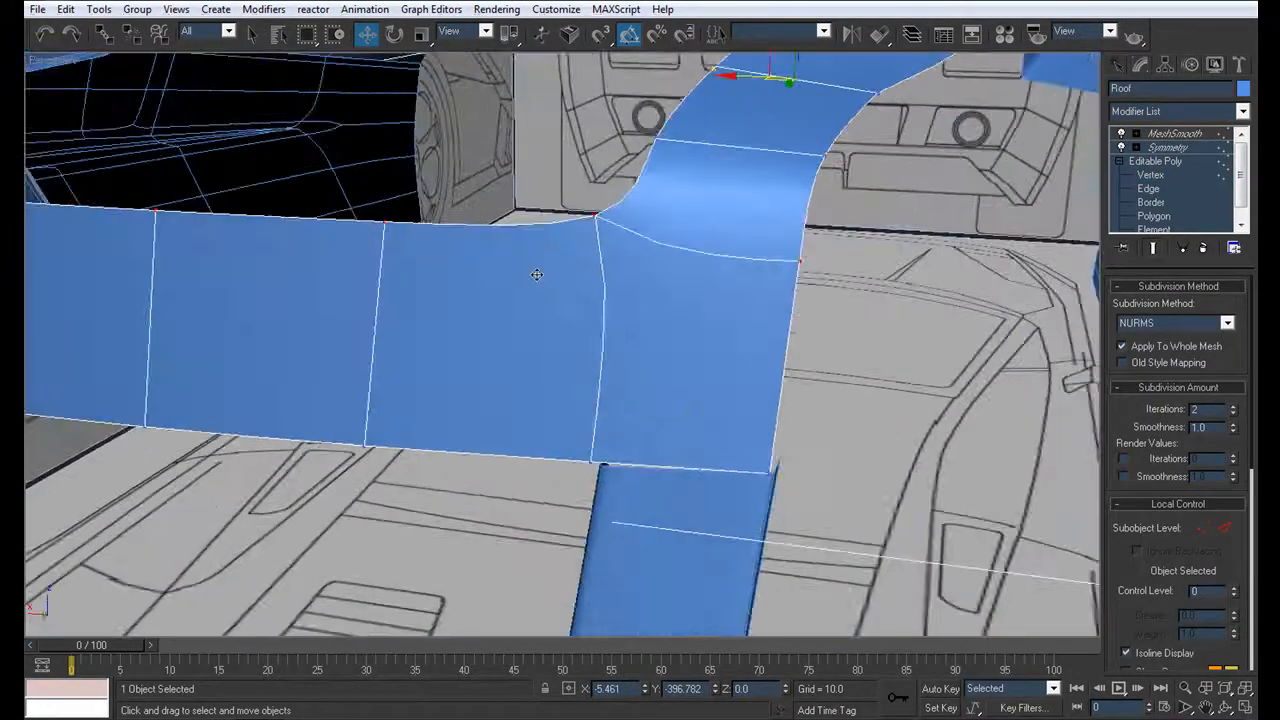
left_click(1152, 175)
middle_click_drag(735, 285, 829, 320, "alt")
scroll(825, 321, "down", 3)
mouse_move(695, 315)
middle_mouse_down("alt")
mouse_move(657, 306)
mouse_move(702, 306)
mouse_move(690, 312)
middle_mouse_up("alt")
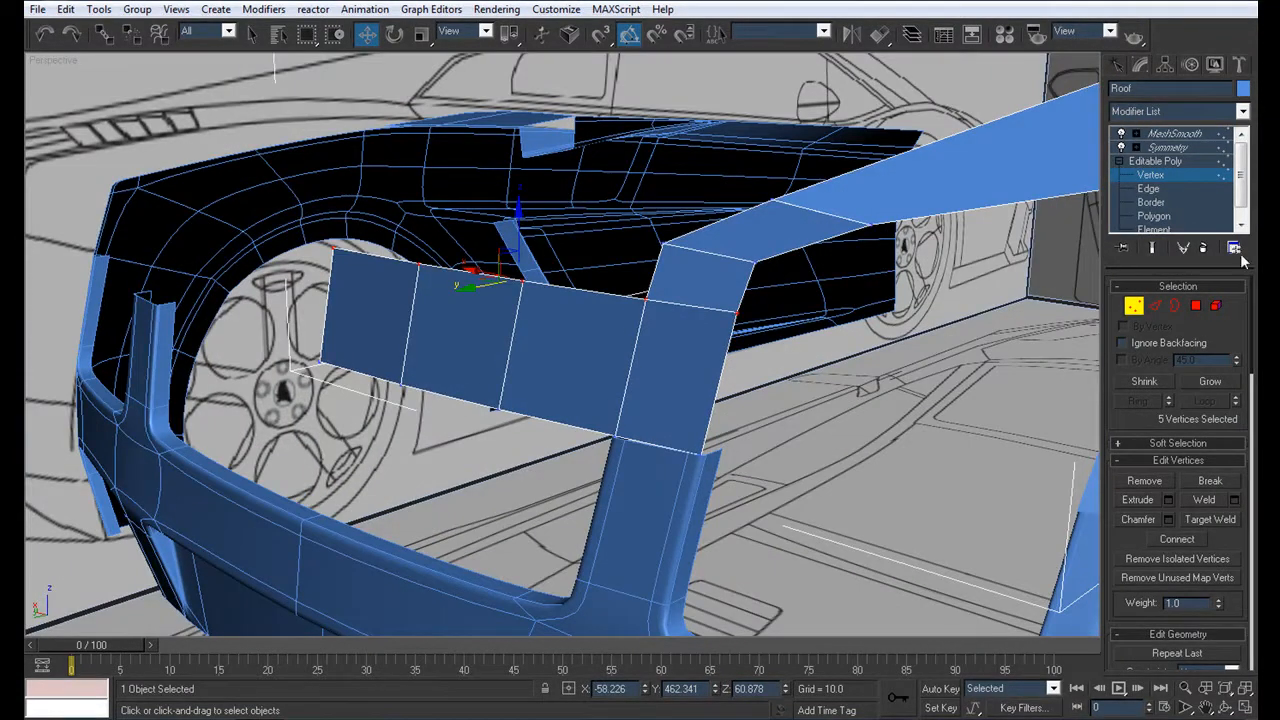
Select the border around the Roof's rear corner and crossbar, and save the scene under a new numbered Body file name
left_click(1152, 202)
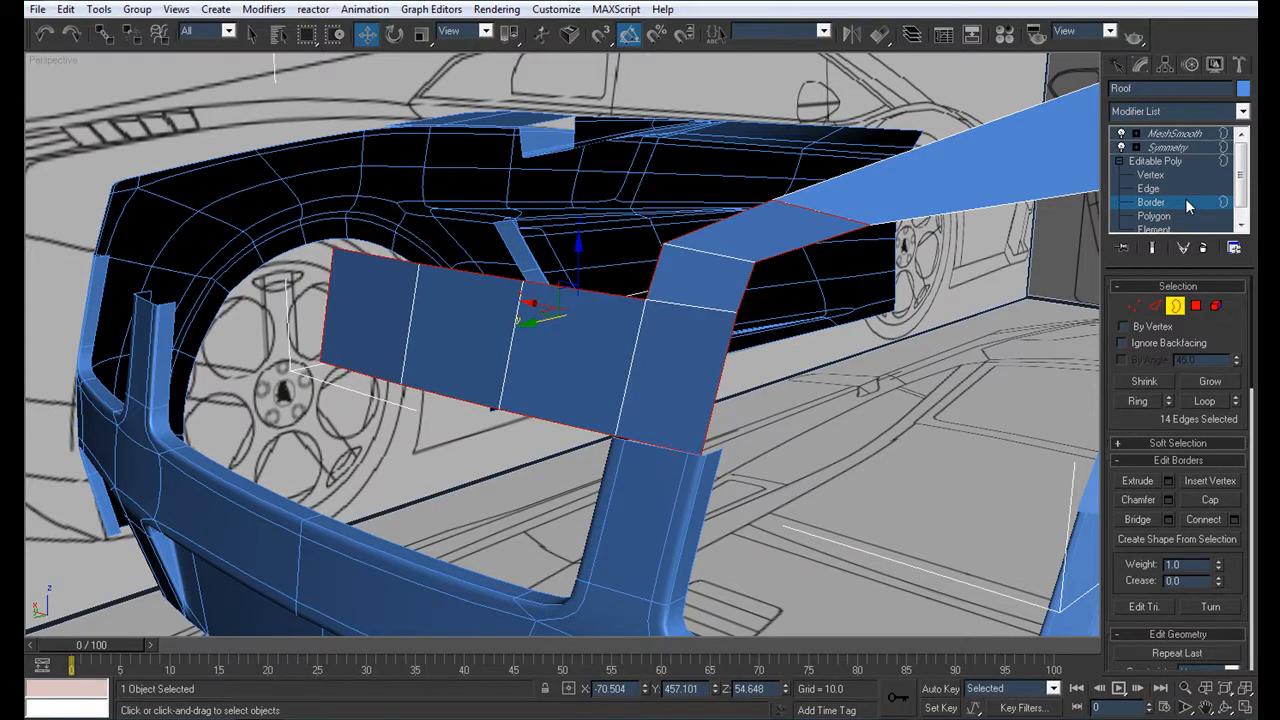
middle_click_drag(661, 293, 837, 304, "alt")
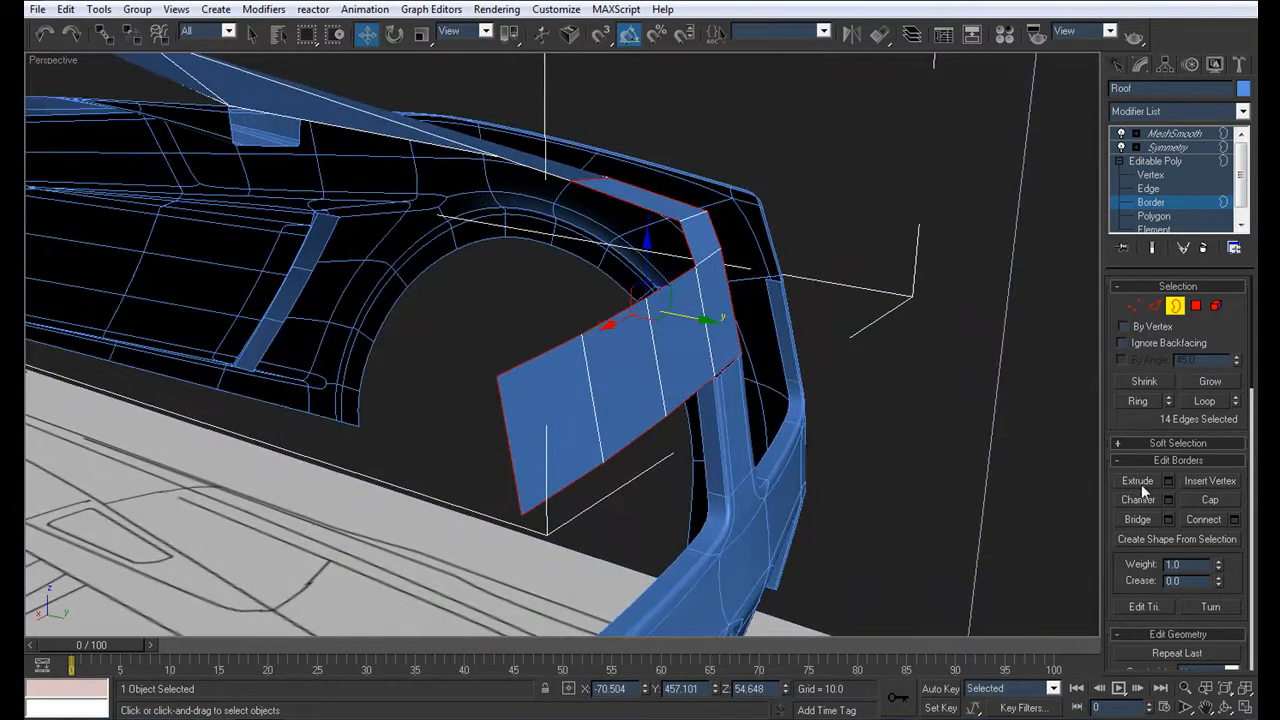
key("r")
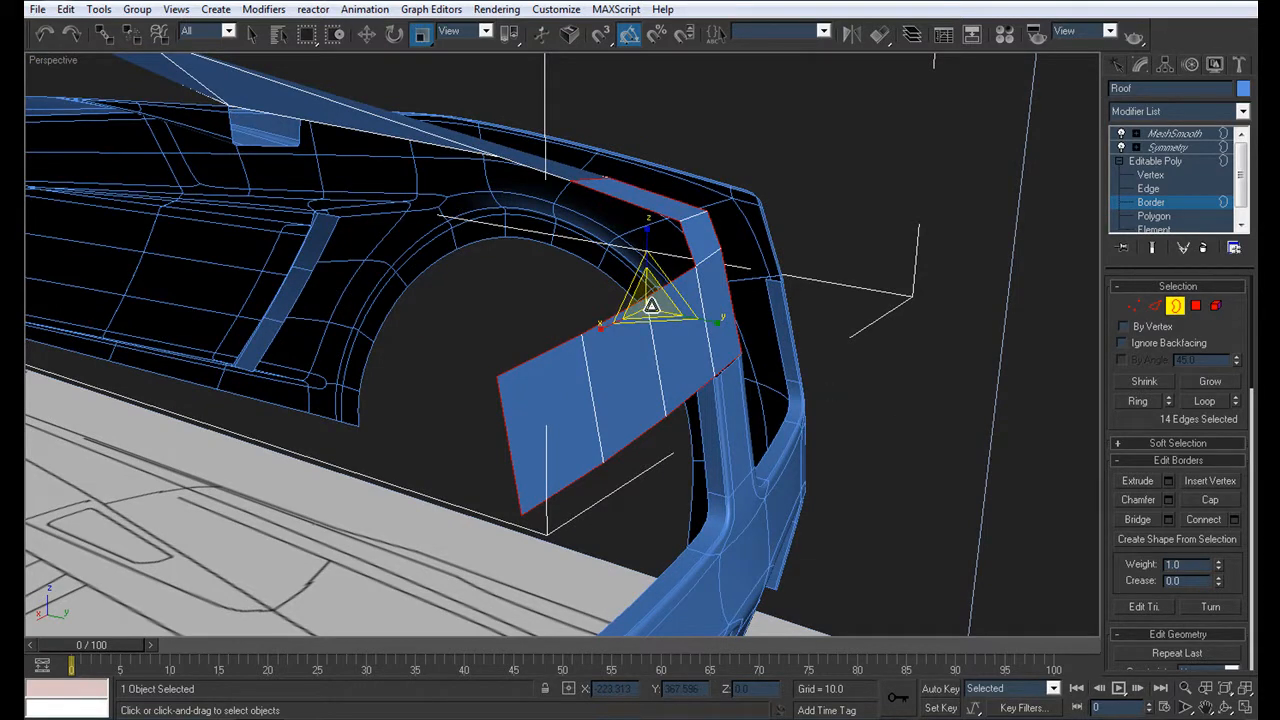
left_click(33, 9)
left_click(65, 129)
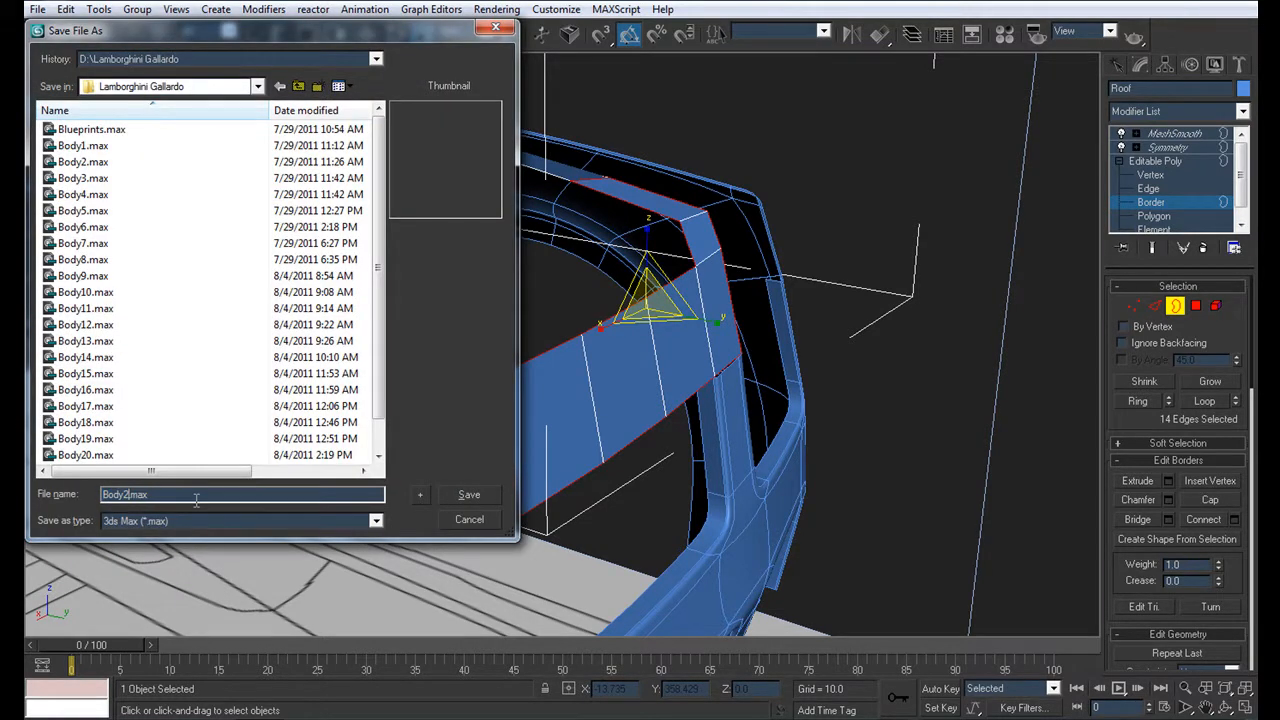
key("Return")
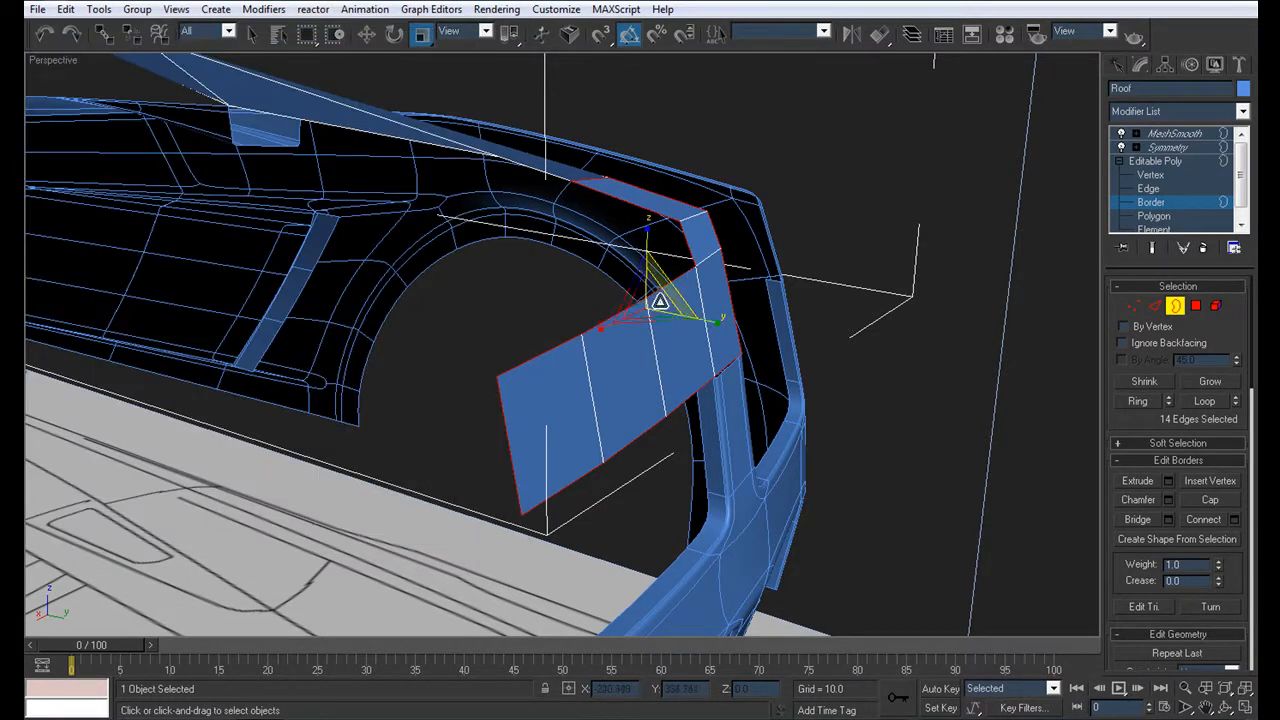
Extend the selected border inward with a scaled copy and move the new edges about 2.4 units forward along Y to give thickness
mouse_move(647, 305)
left_mouse_down("shift")
mouse_move(655, 296)
mouse_move(657, 320)
left_mouse_up("shift")
middle_click_drag(590, 322, 659, 301, "alt")
key("w")
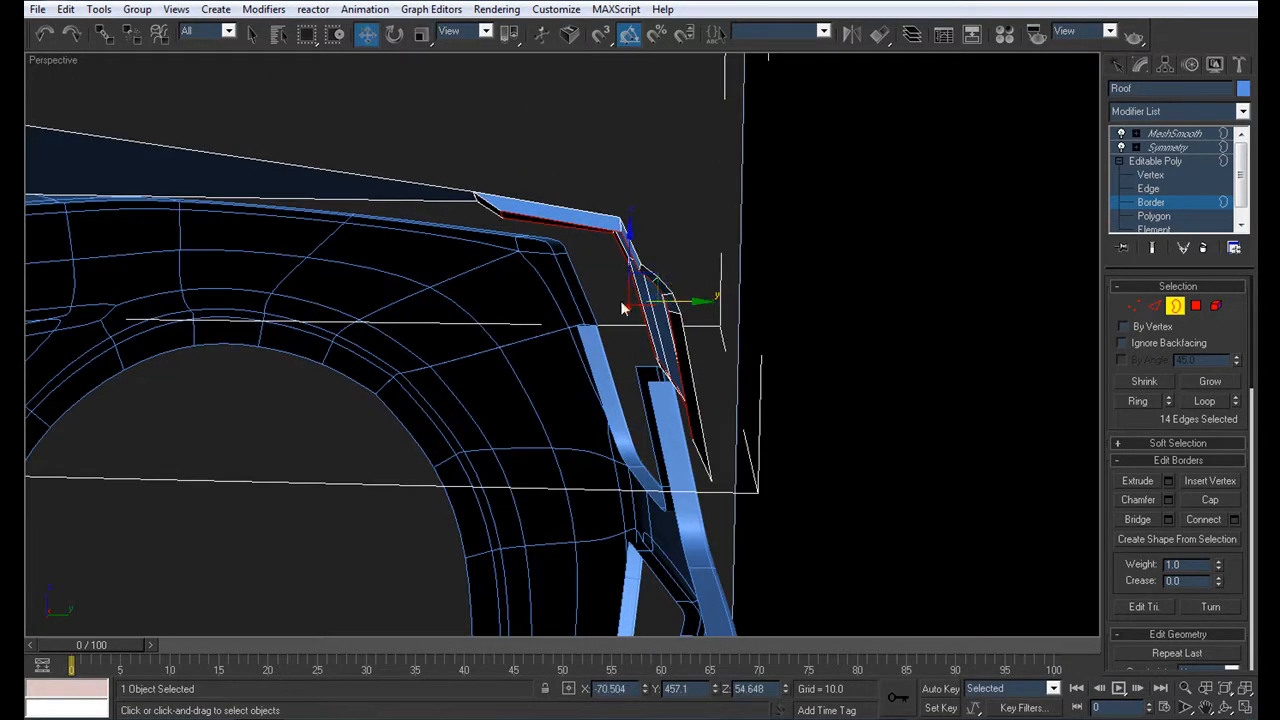
left_click_drag(677, 301, 675, 303)
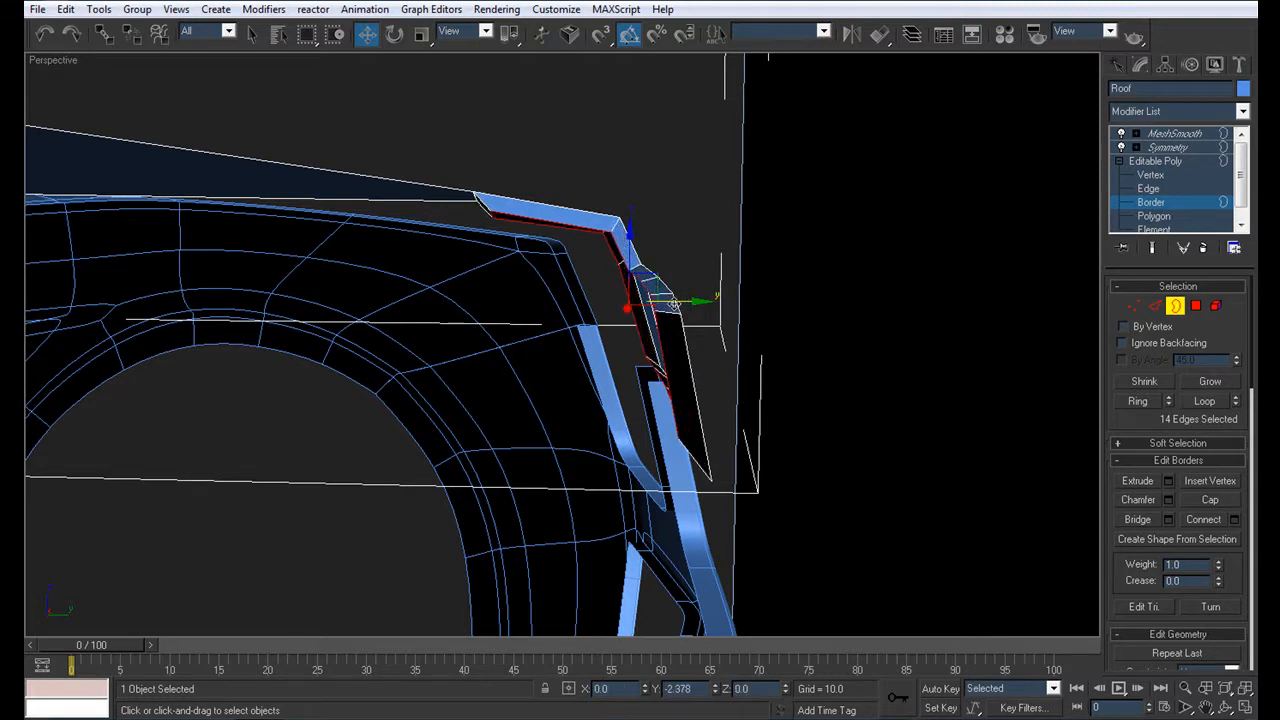
Place the two inner vertices at the crossbar's centre end on the symmetry plane by setting their X to 0
middle_click_drag(673, 302, 779, 313, "alt")
left_click(1177, 175)
left_click(757, 279)
left_click(755, 390, "ctrl")
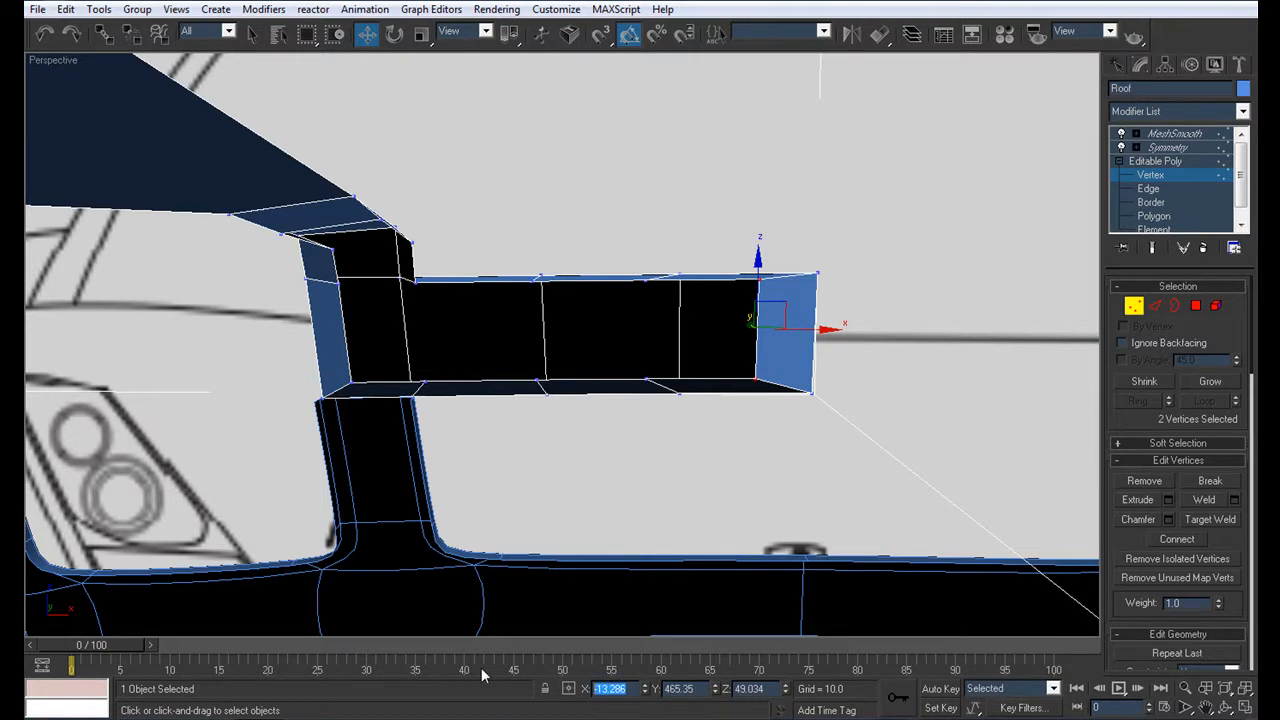
type("0")
key("Return")
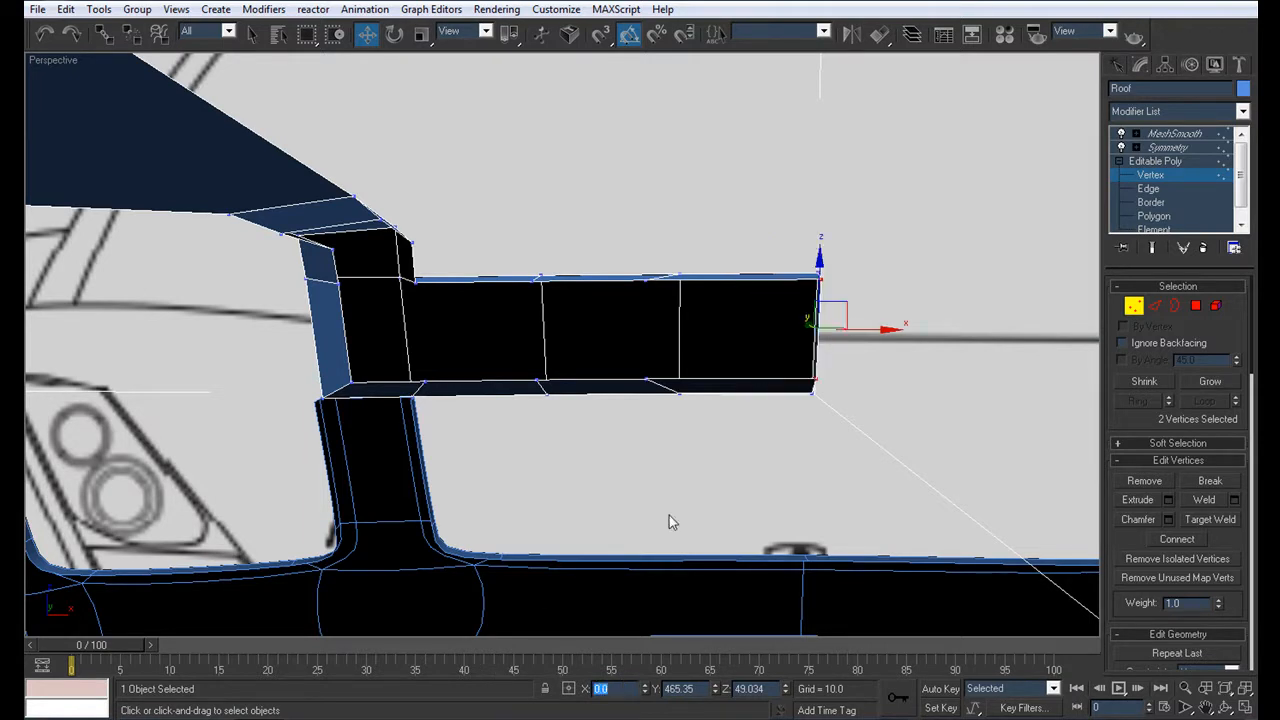
Lower the five inner vertices along the crossbar's underside to about Z 34.4, level with the outer edge
left_click(817, 381)
left_click(813, 392)
left_click(817, 378)
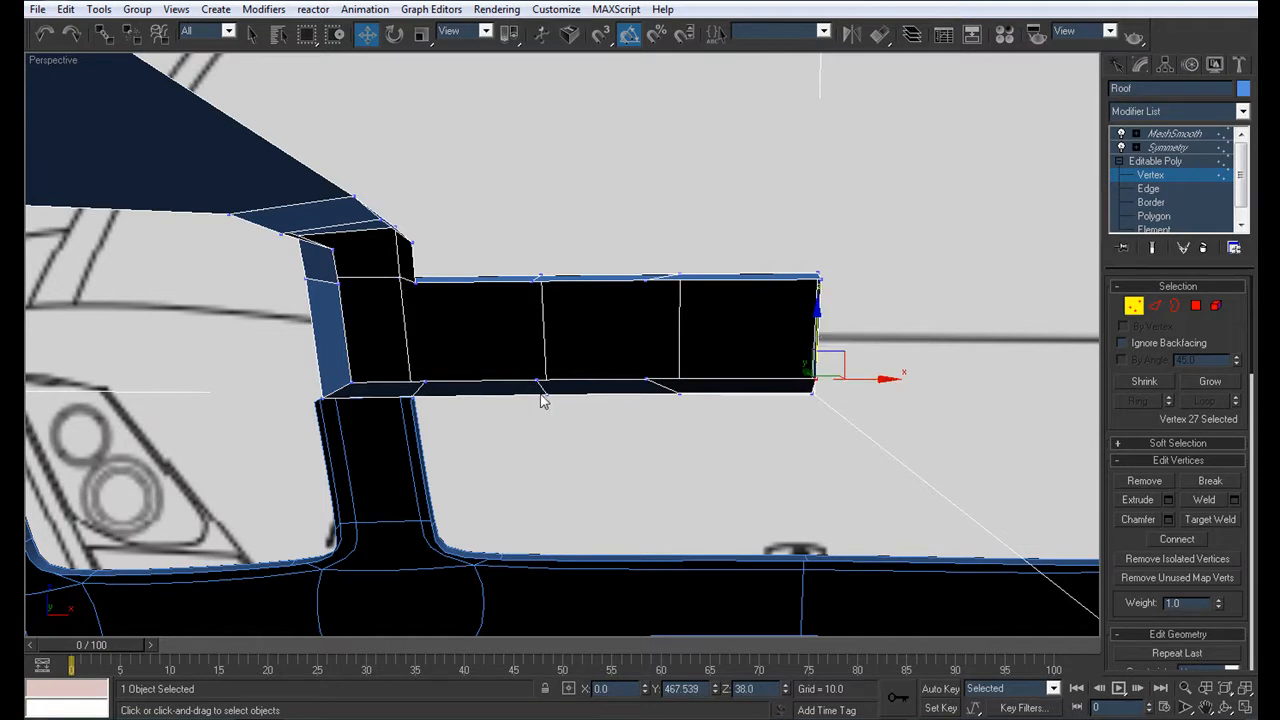
left_click_drag(343, 380, 343, 382)
left_click_drag(555, 326, 557, 336)
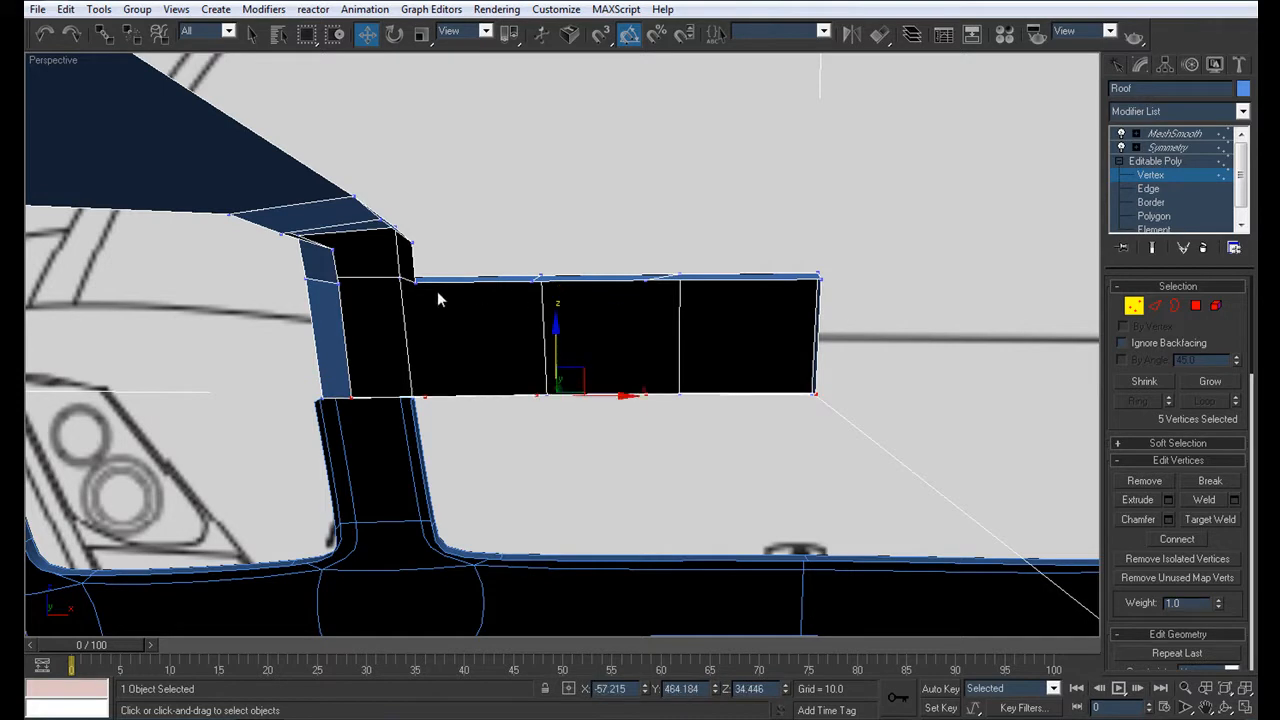
Raise the four inner vertices along the crossbar's top edge level with its outer edge
left_click_drag(408, 287, 410, 288)
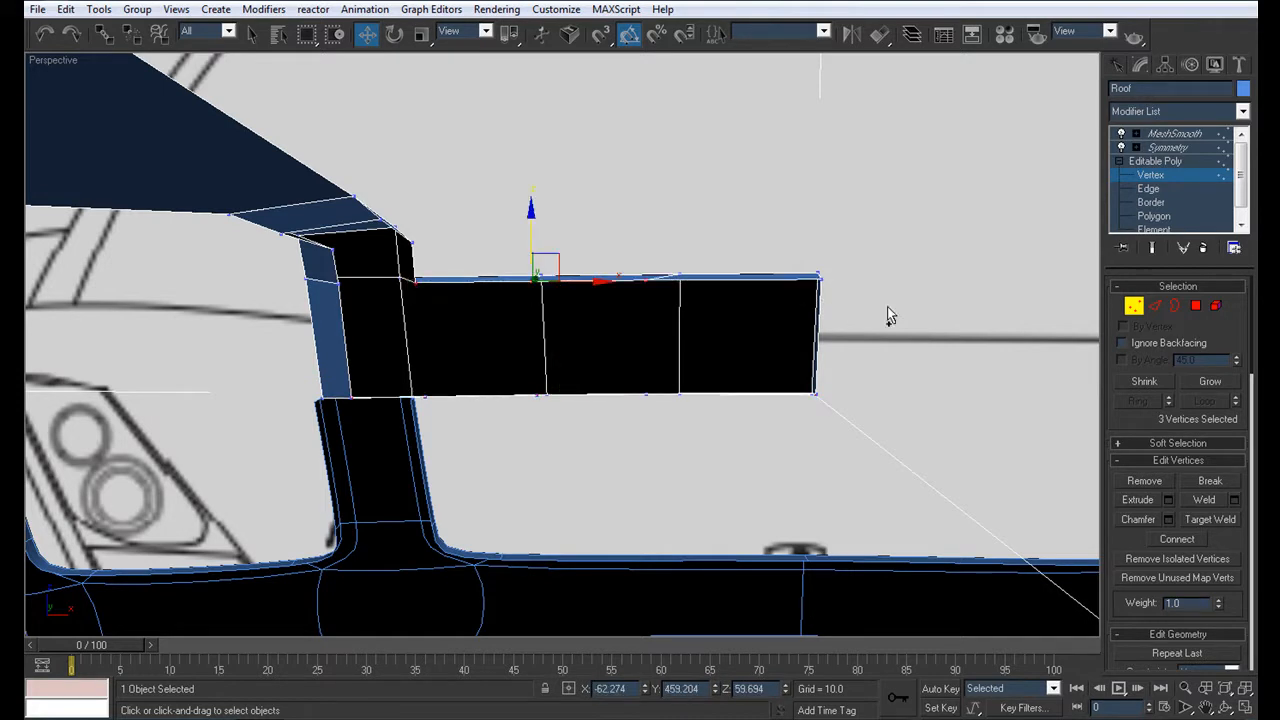
left_click(819, 279, "ctrl")
left_click_drag(605, 238, 606, 226)
Adjust the three inner vertices on the corner's outer side to about X -109.7, Y 451.9, Z 53.2
middle_click_drag(606, 226, 1058, 355, "alt")
left_click(456, 518)
middle_click_drag(450, 516, 528, 334, "alt")
left_click(512, 296, "ctrl")
left_click(536, 254, "ctrl")
middle_click_drag(536, 258, 508, 380, "alt")
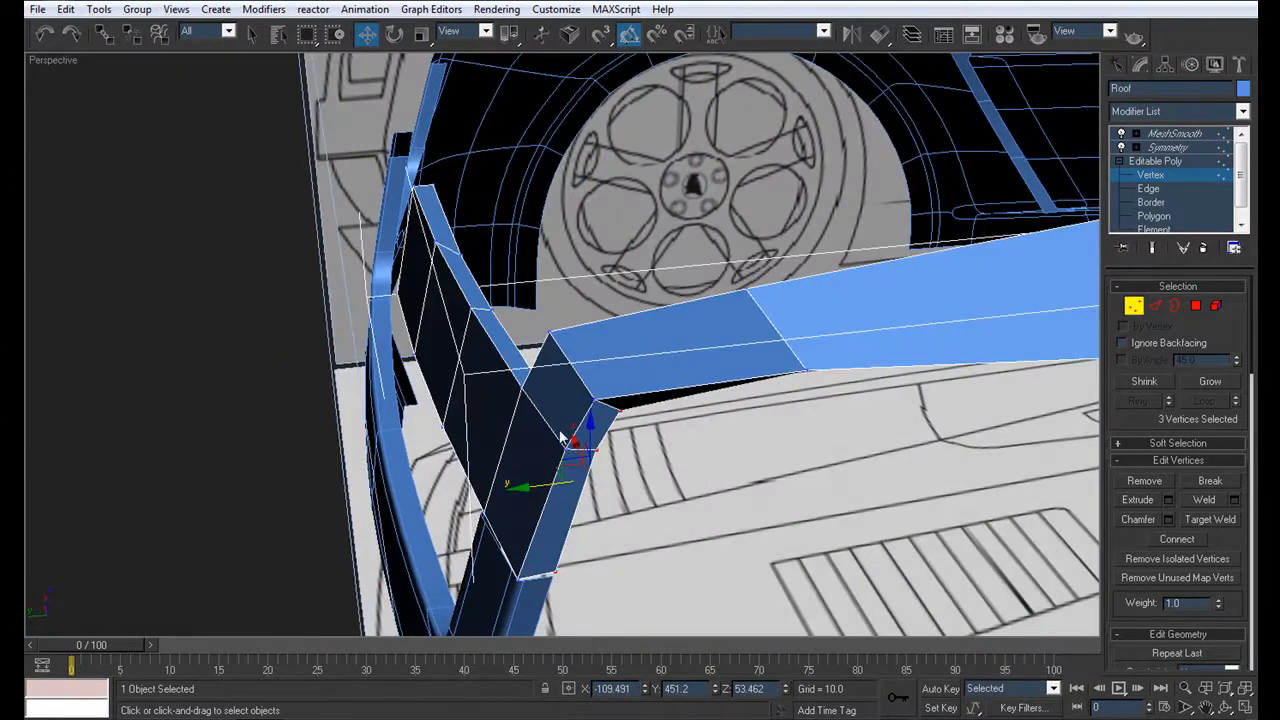
left_click_drag(572, 442, 574, 444)
middle_click_drag(574, 444, 660, 446, "alt")
left_click_drag(791, 316, 783, 320)
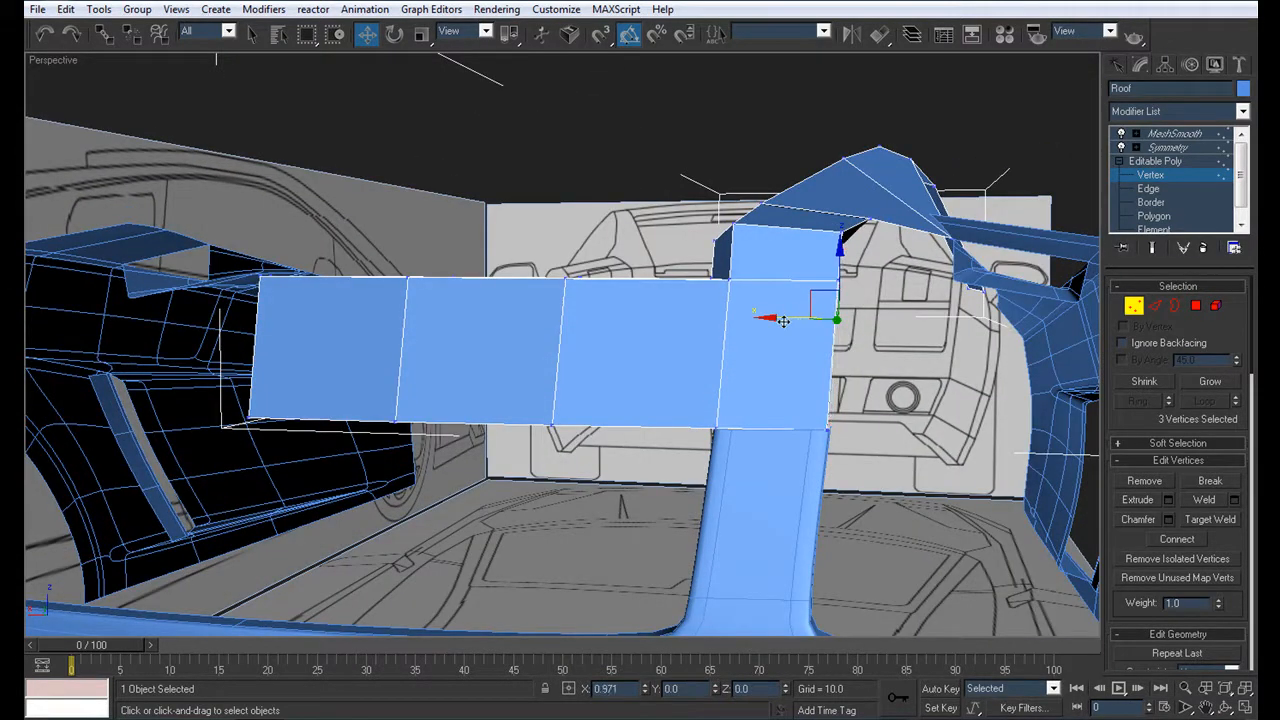
middle_click_drag(786, 321, 729, 369, "alt")
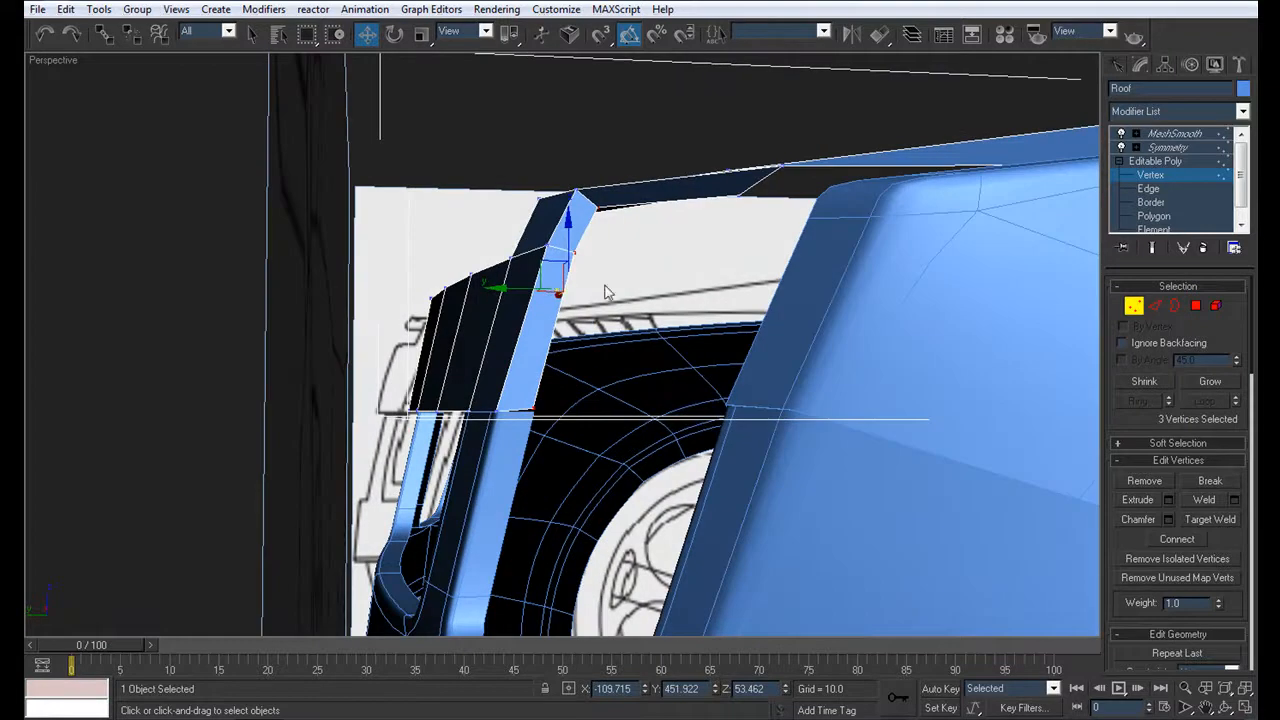
left_click_drag(568, 230, 568, 234)
Move the inner vertex at the front of the corner's outer side out to about X -118.2 and slightly forward to align with the Roof strip
middle_click_drag(568, 234, 610, 275, "alt")
middle_click_drag(610, 275, 727, 316)
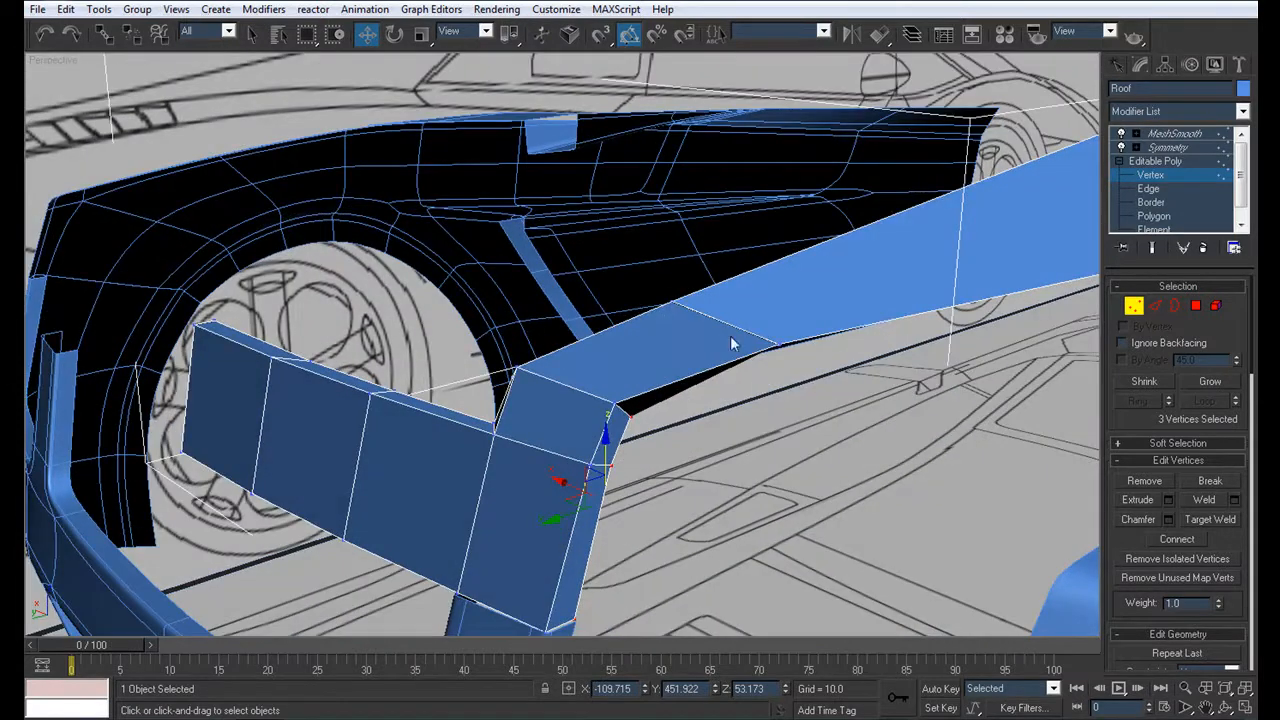
middle_click_drag(737, 374, 746, 335, "alt")
left_click(740, 248)
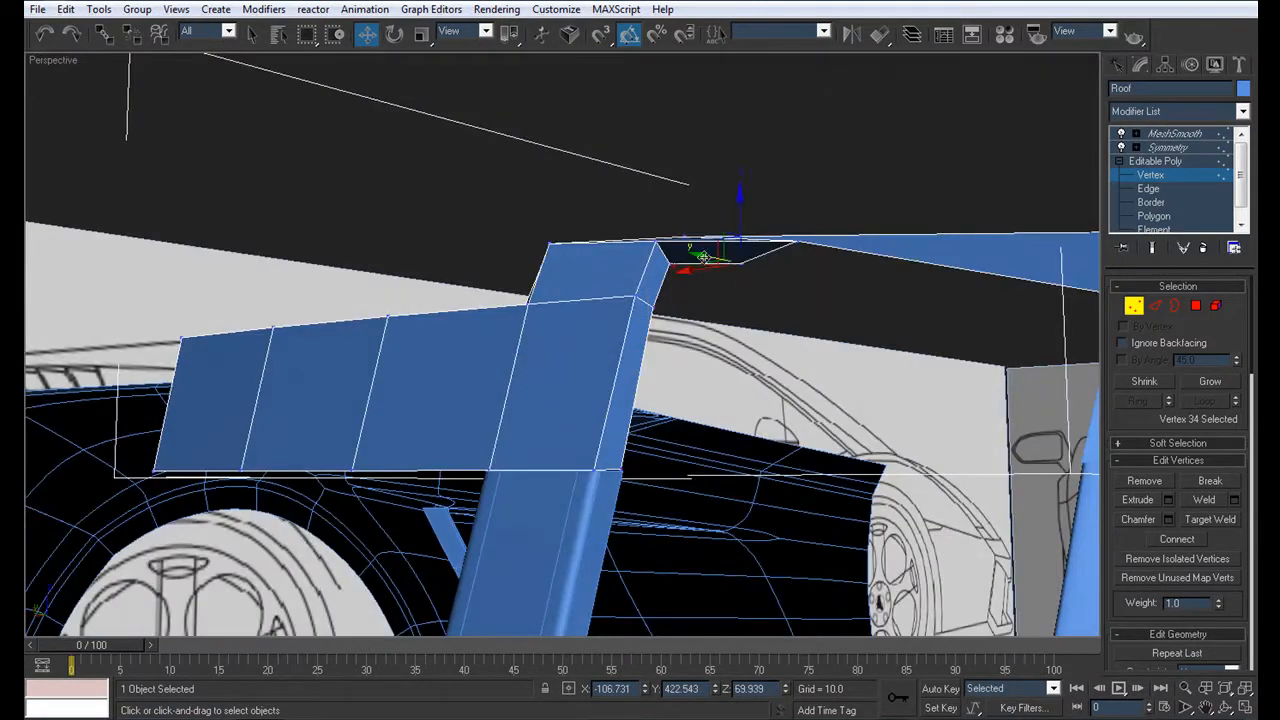
left_click_drag(687, 274, 740, 274)
middle_click_drag(763, 282, 705, 303, "alt")
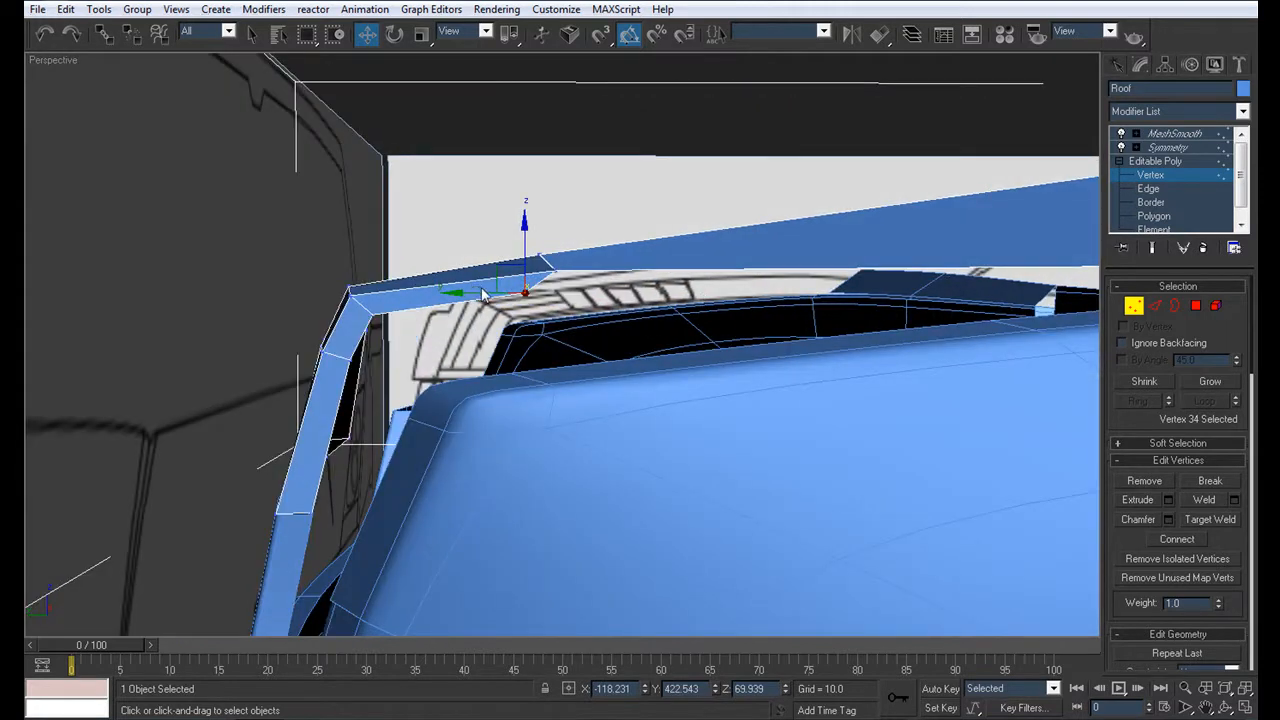
left_click_drag(472, 291, 500, 293)
middle_click_drag(500, 294, 625, 318, "alt")
left_click_drag(812, 313, 784, 311)
Move the three inner vertices on the centre-facing side of the Roof corner to about X -91.0
middle_click_drag(846, 358, 614, 403, "alt")
left_click(716, 396)
left_click(716, 343, "ctrl")
left_click(716, 290, "ctrl")
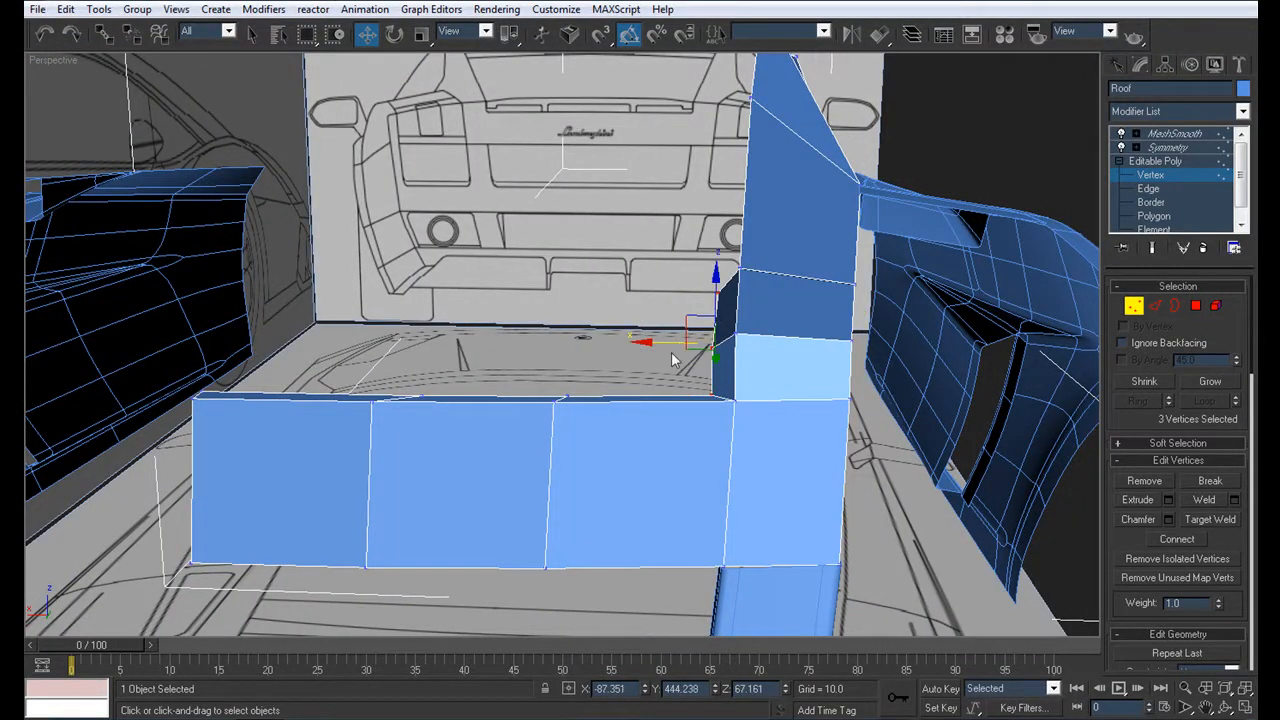
left_click_drag(671, 343, 688, 342)
Select the edge loops along the crossbar's top edge and up the centre-facing edges of the Roof corner
middle_click_drag(400, 396, 314, 367, "alt")
middle_click_drag(247, 304, 555, 347, "alt")
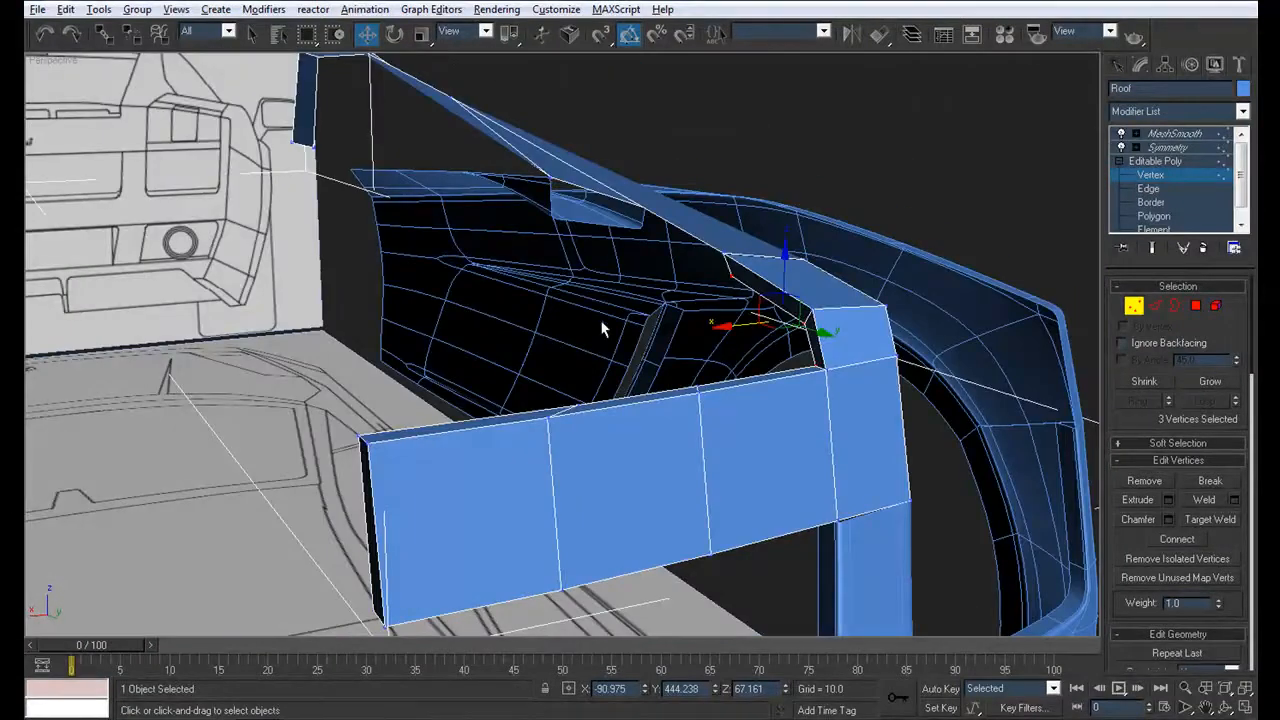
key("2")
left_click(816, 372)
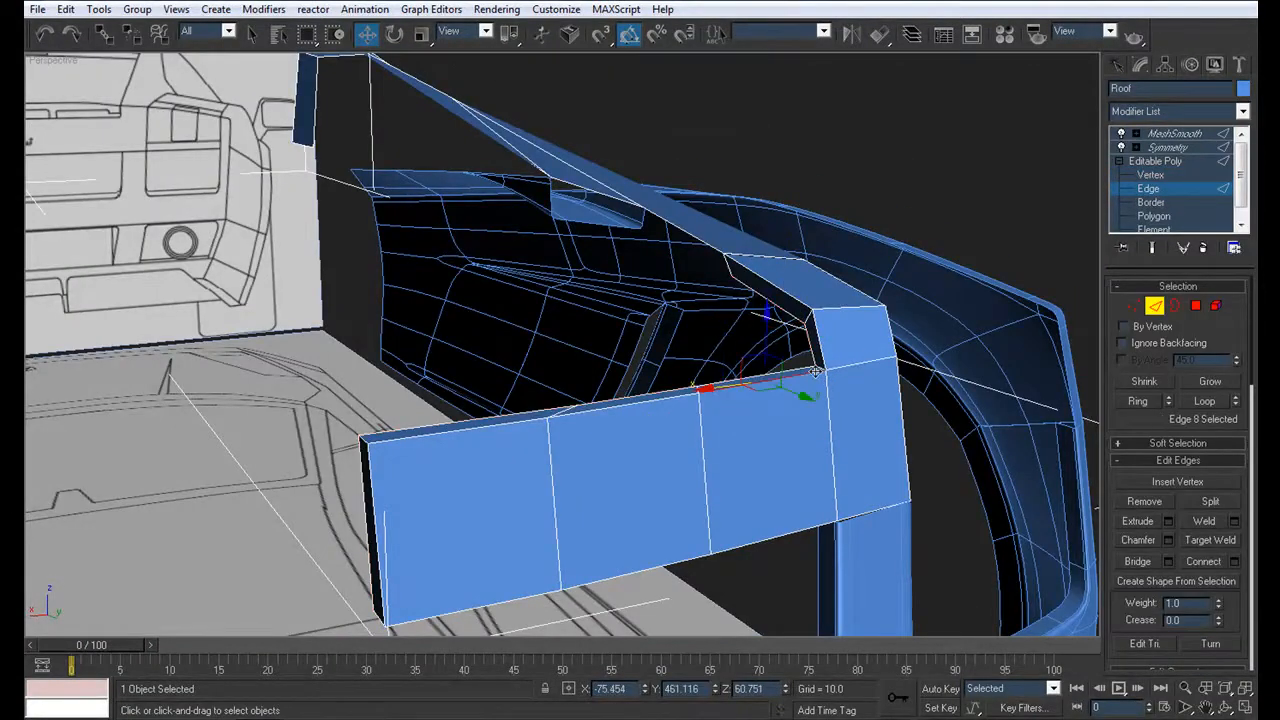
left_click(1194, 400)
left_click(813, 338, "ctrl")
left_click(800, 300, "ctrl")
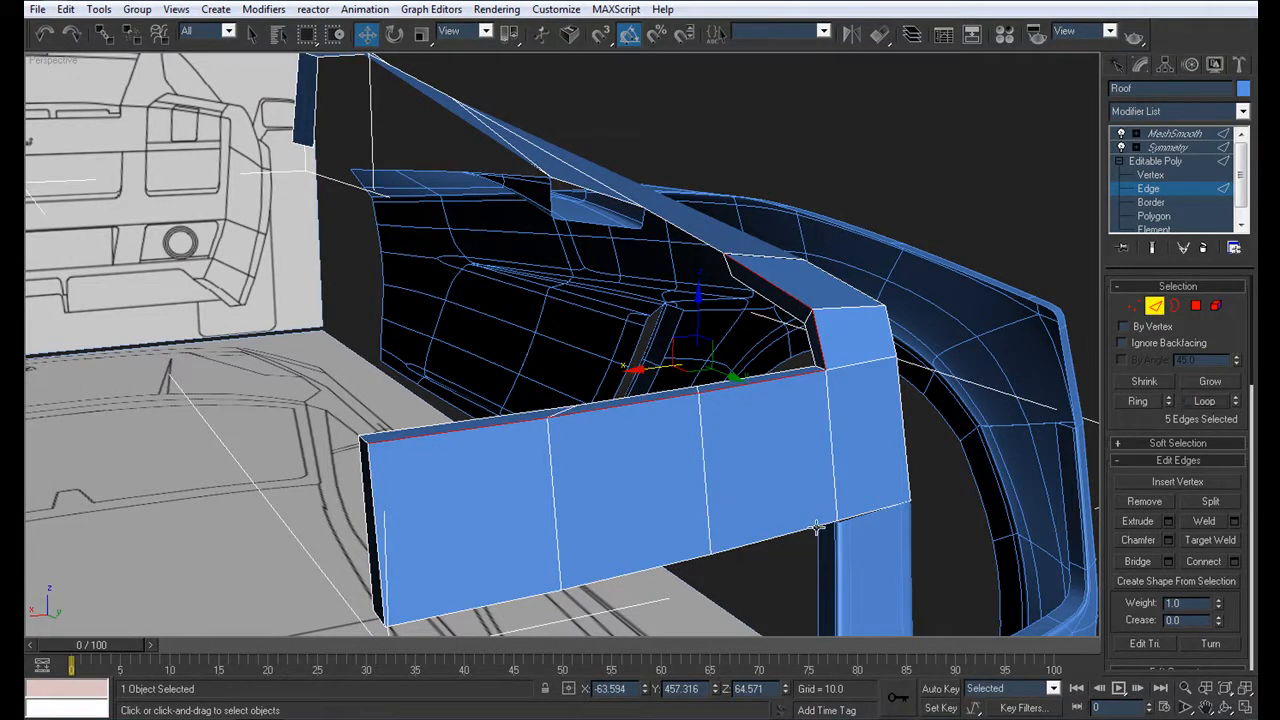
left_click(1204, 400)
Add the crossbar's lower edge loop and the corner's outer edge loop to the edge selection
middle_click_drag(870, 450, 573, 408, "alt")
left_click(558, 403, "ctrl")
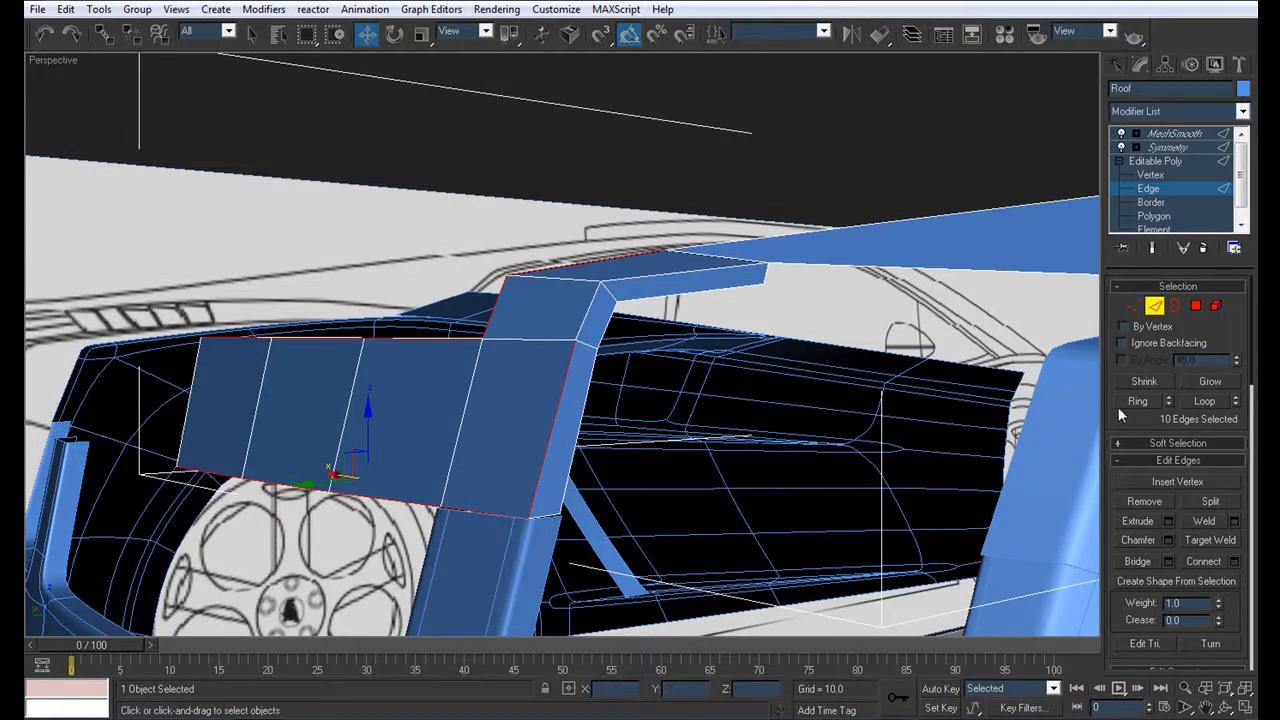
left_click(1200, 400)
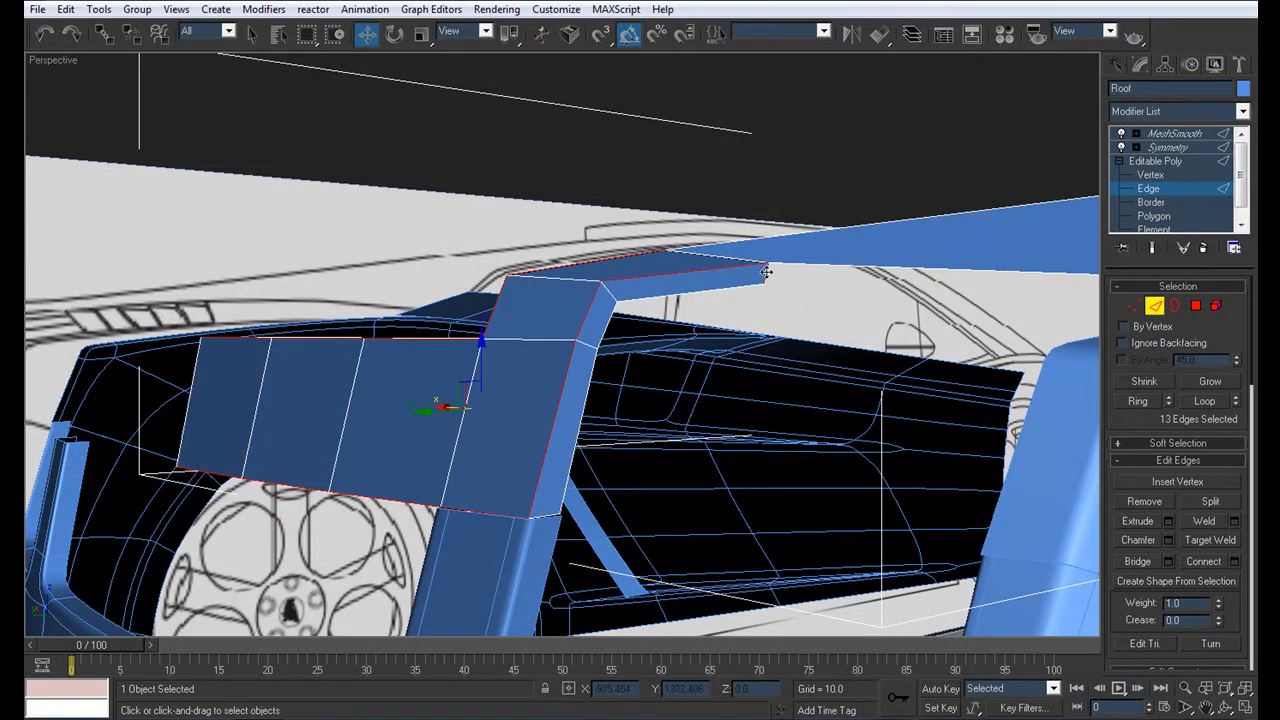
middle_click_drag(397, 410, 580, 418, "alt")
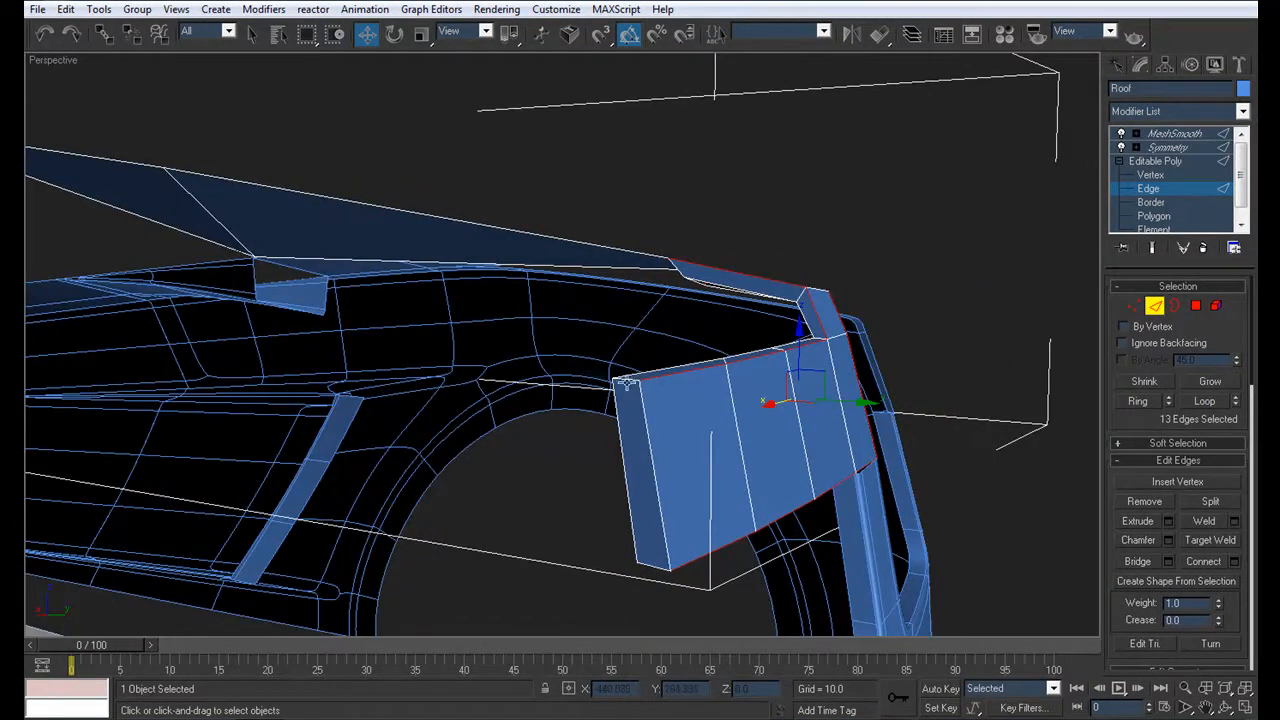
Add the crossbar end face's edges and the corner's bend and front edges to the selection, and chamfer all selected edges by 0.01
left_click(654, 452, "ctrl")
left_click(651, 572, "ctrl")
middle_click_drag(651, 572, 617, 500, "alt")
middle_click_drag(583, 453, 694, 418, "alt")
middle_click_drag(810, 298, 506, 434, "alt")
scroll(595, 550, "up", 3)
left_click(592, 549, "ctrl")
middle_click_drag(376, 455, 412, 476)
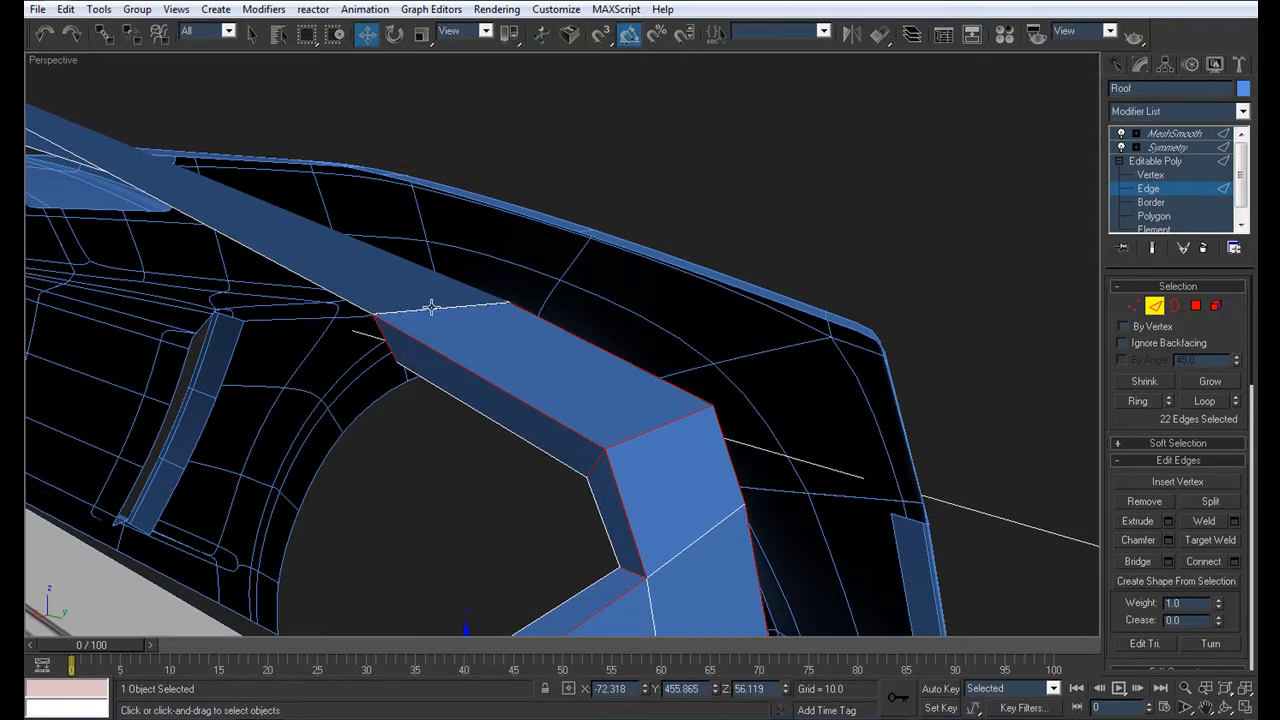
middle_click_drag(432, 311, 76, 263, "alt")
middle_click_drag(342, 389, 659, 401, "alt")
left_click(1168, 540)
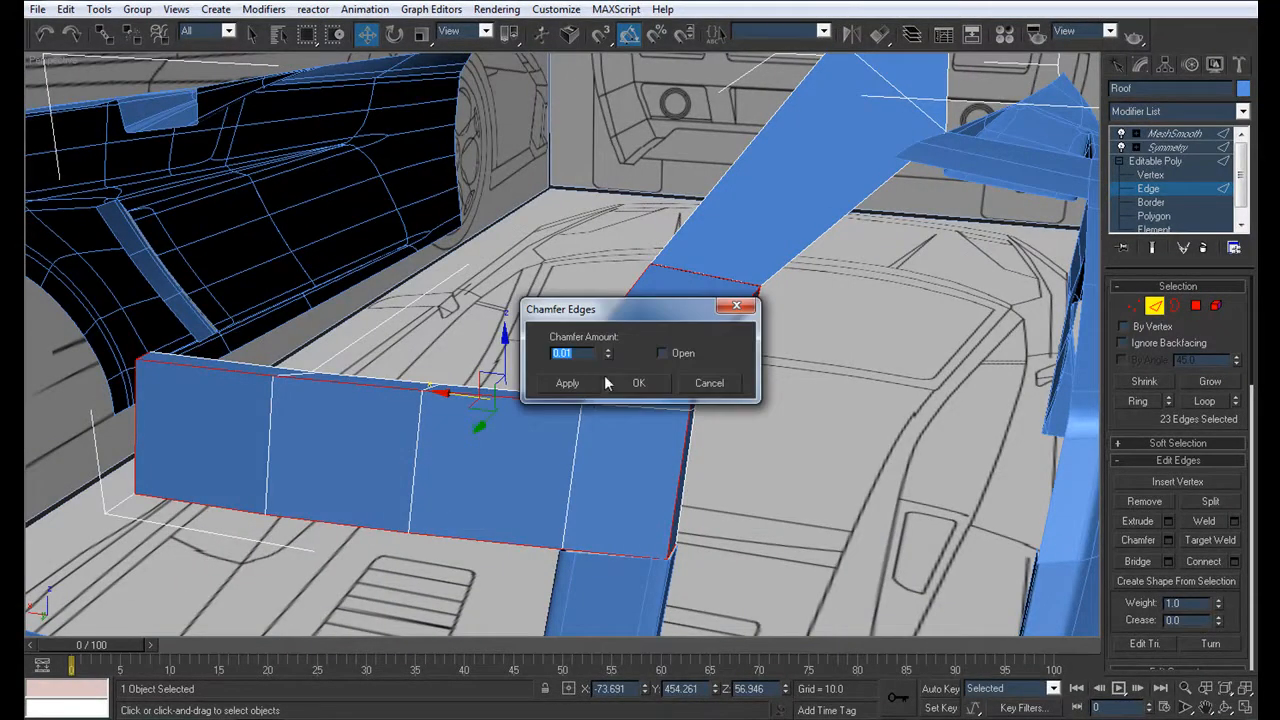
left_click(651, 385)
Examine the mirrored, smoothed Roof and its crossbar against the rest of the body, with the wireframe hidden
left_click(1174, 149)
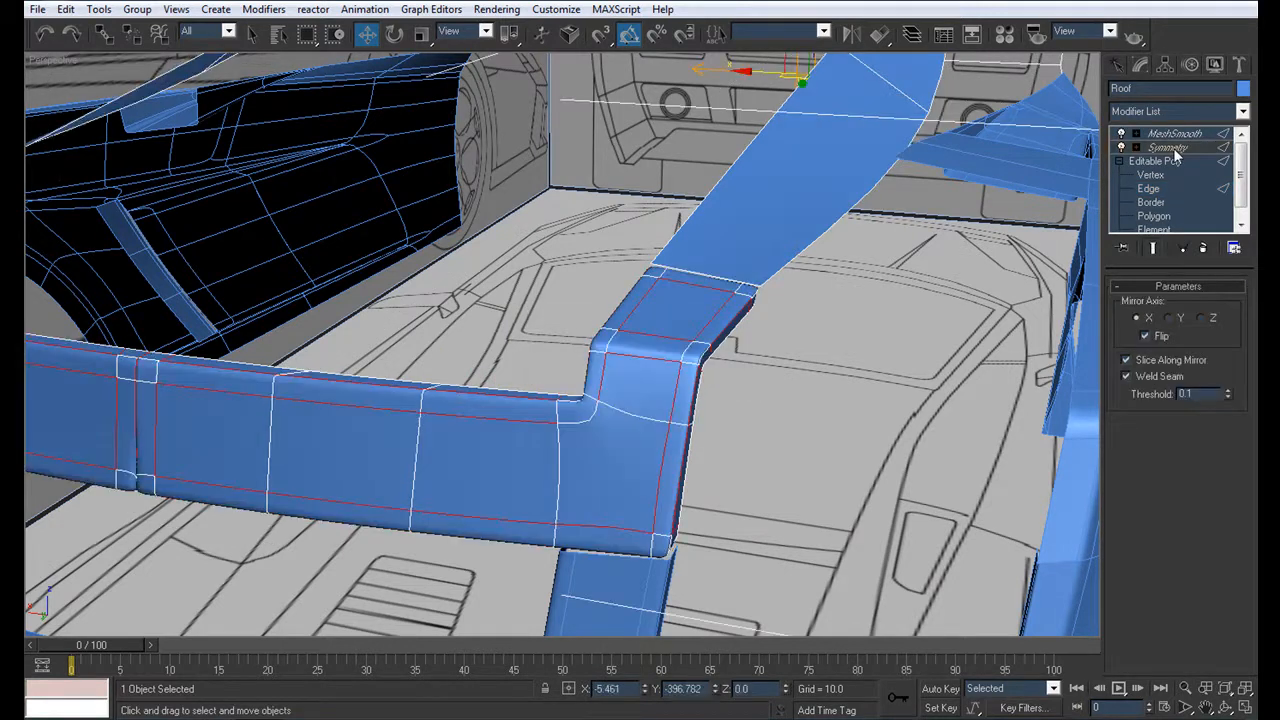
scroll(553, 421, "down", 5)
middle_click_drag(553, 421, 751, 403, "alt")
scroll(650, 385, "up", 5)
scroll(683, 391, "down", 5)
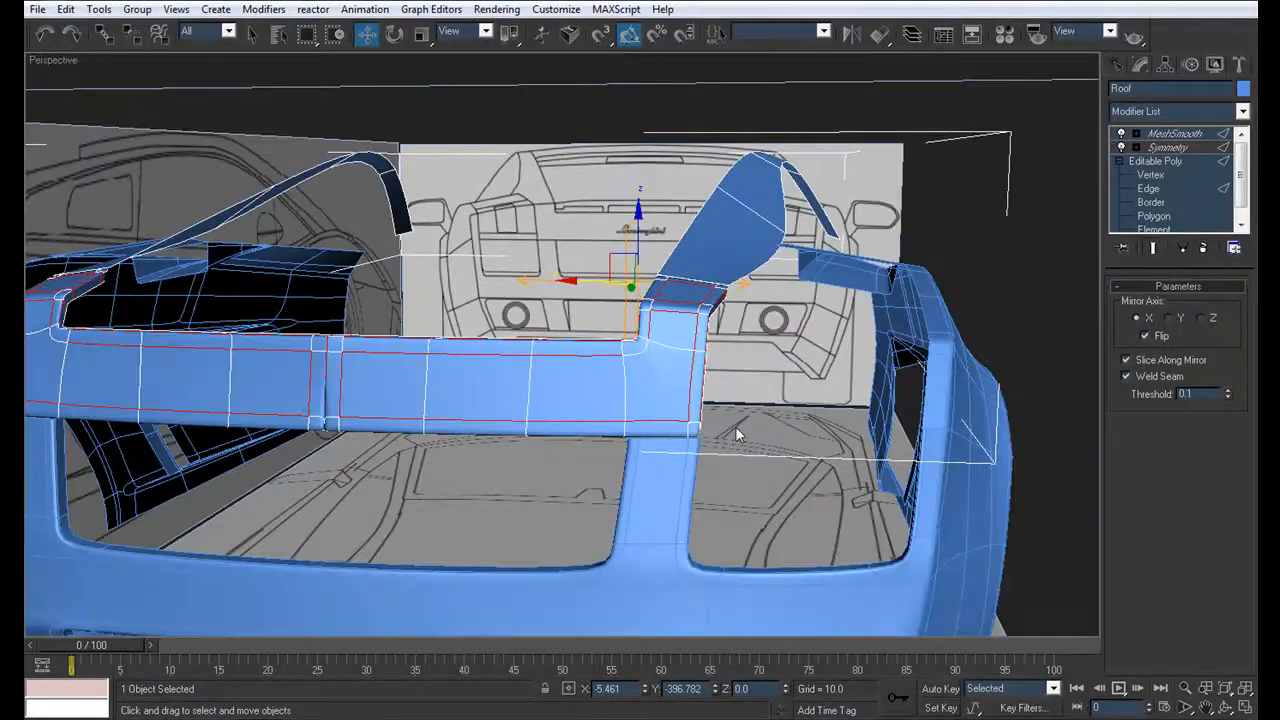
left_click(760, 431)
key("F4")
scroll(638, 414, "down", 5)
middle_click_drag(560, 400, 685, 409, "alt")
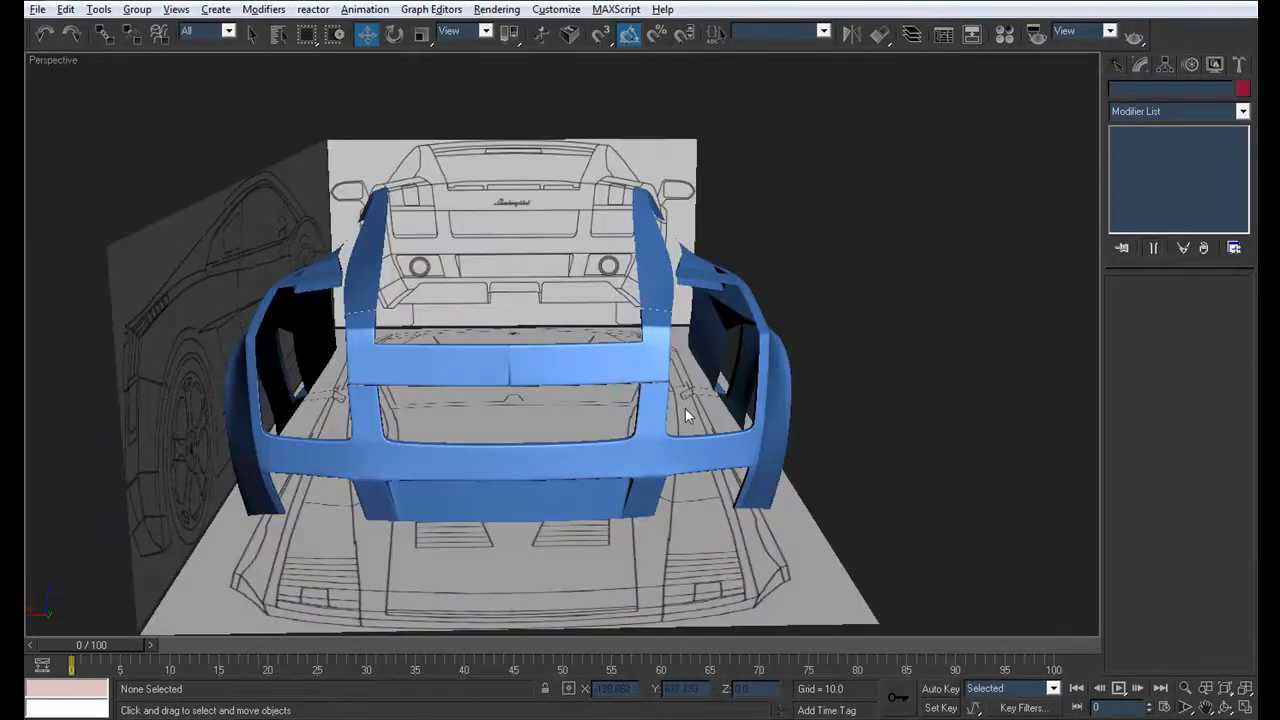
Delete the crossbar's end face at the centre line together with its surrounding chamfer polygons, and restore the smoothed result
scroll(685, 409, "up", 5)
left_click(443, 386)
left_click(1150, 175)
middle_click_drag(335, 463, 435, 459, "alt")
left_click(1218, 218)
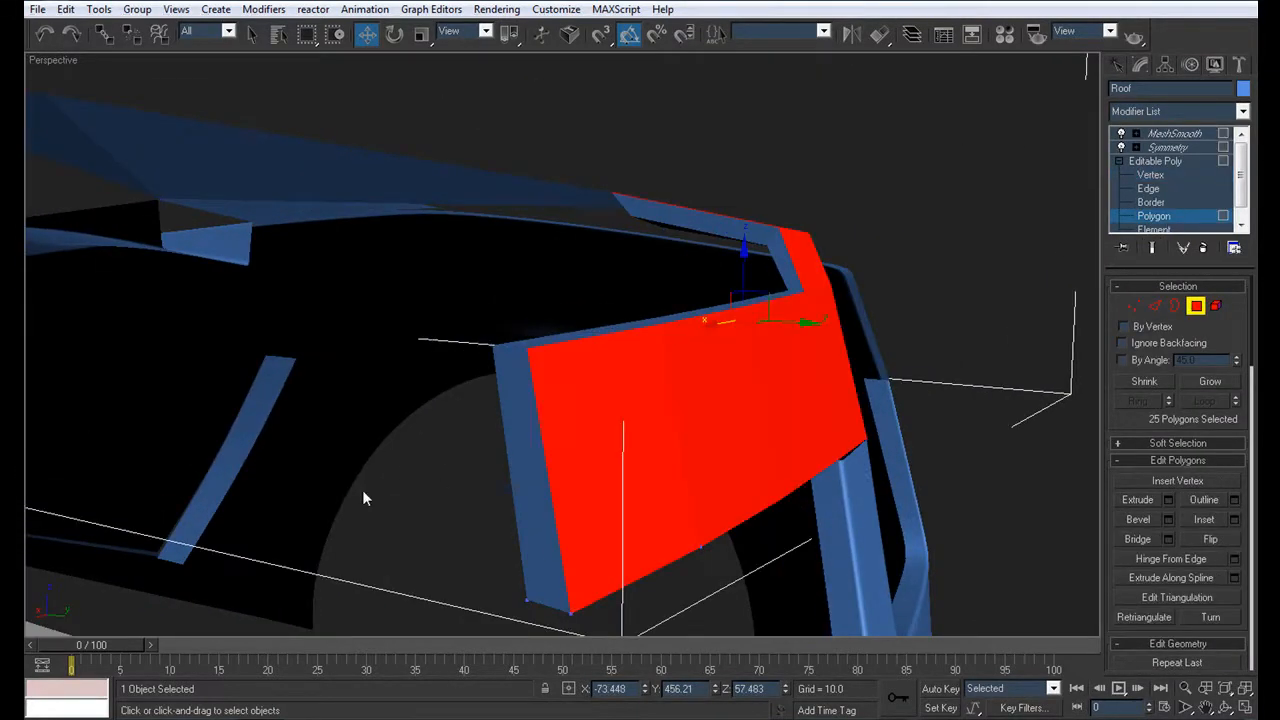
left_click(523, 410)
left_click(1206, 382)
key("Delete")
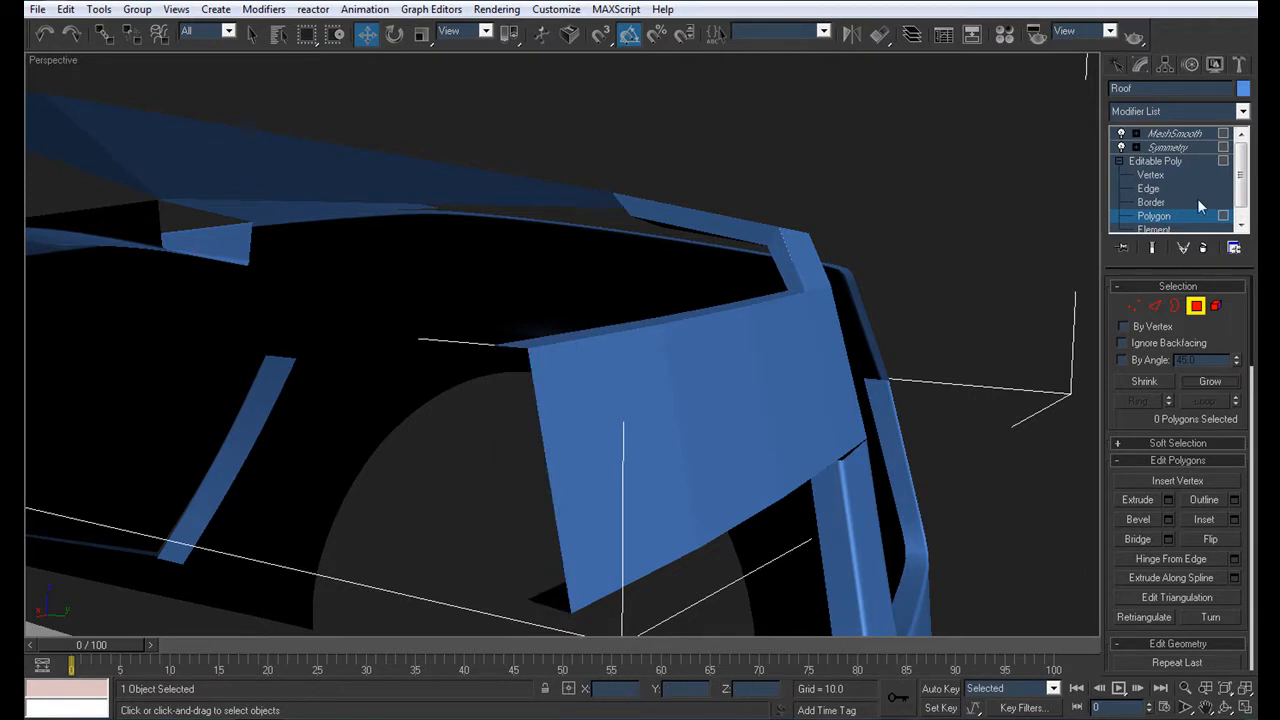
left_click(1175, 133)
scroll(671, 351, "down", 10)
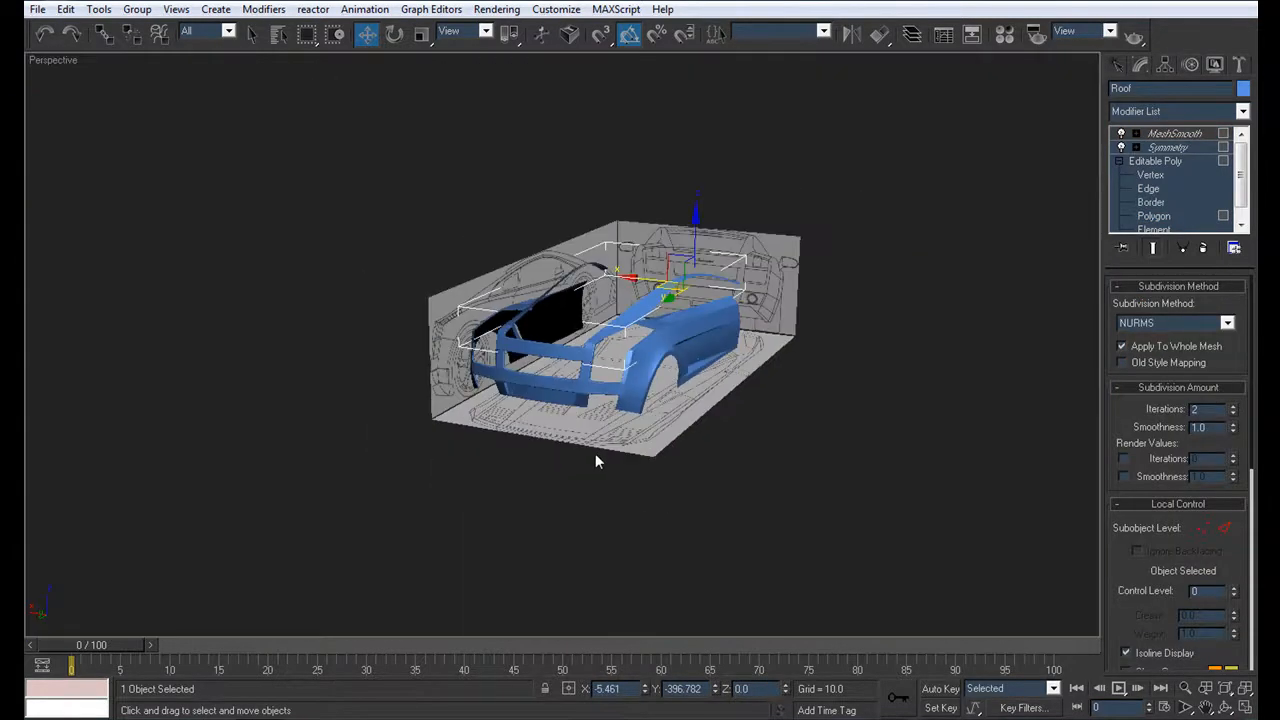
left_click(597, 454)
Shift the six vertices at the crossbar's inner top corner, where it meets the Roof strip, to about Y 457.4
scroll(575, 374, "up", 5)
middle_click_drag(575, 374, 588, 312, "alt")
scroll(621, 393, "up", 5)
left_click(832, 392)
left_click(1145, 178)
middle_click_drag(370, 204, 415, 238, "alt")
left_click_drag(415, 238, 353, 216)
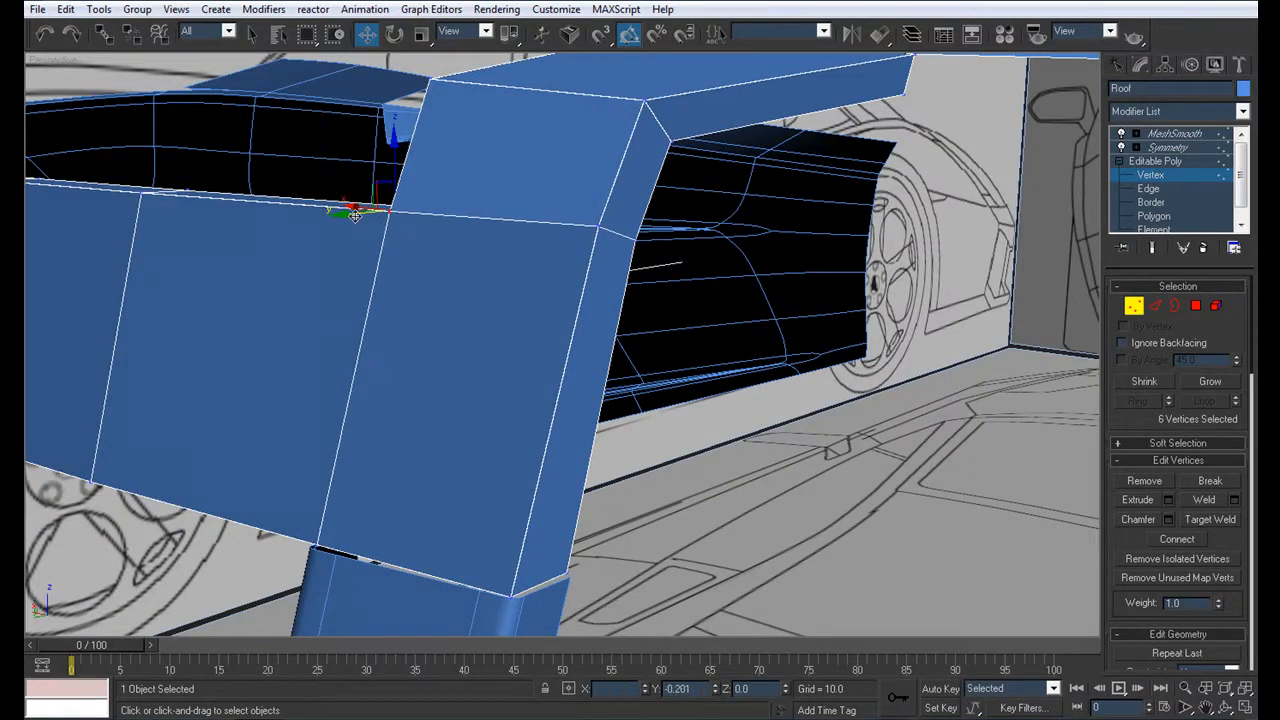
scroll(692, 308, "down", 6)
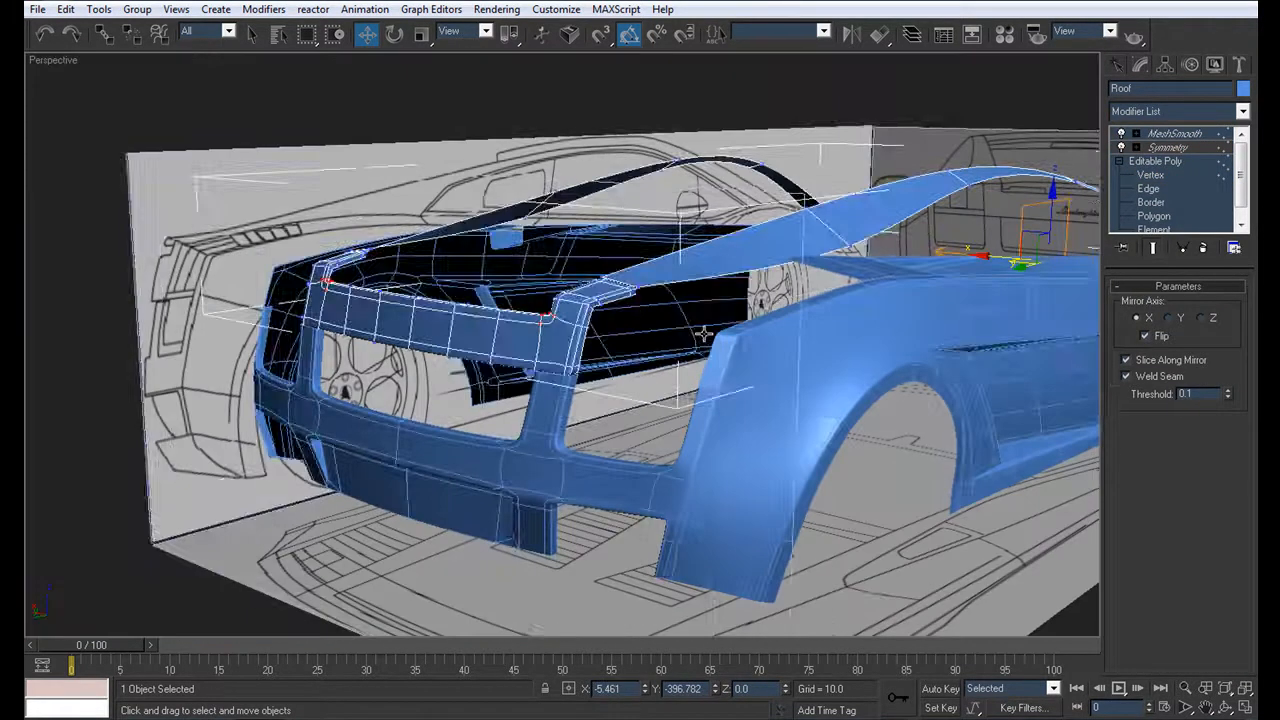
left_click(662, 332)
Inspect the smoothed Roof strips and crossbar from several distances for their fit with the body
scroll(781, 340, "down", 3)
left_click(511, 285)
middle_click_drag(511, 285, 651, 251, "alt")
scroll(590, 299, "up", 5)
scroll(670, 304, "down", 3)
scroll(606, 315, "down", 3)
scroll(776, 298, "up", 3)
scroll(477, 330, "up", 5)
left_click(578, 305)
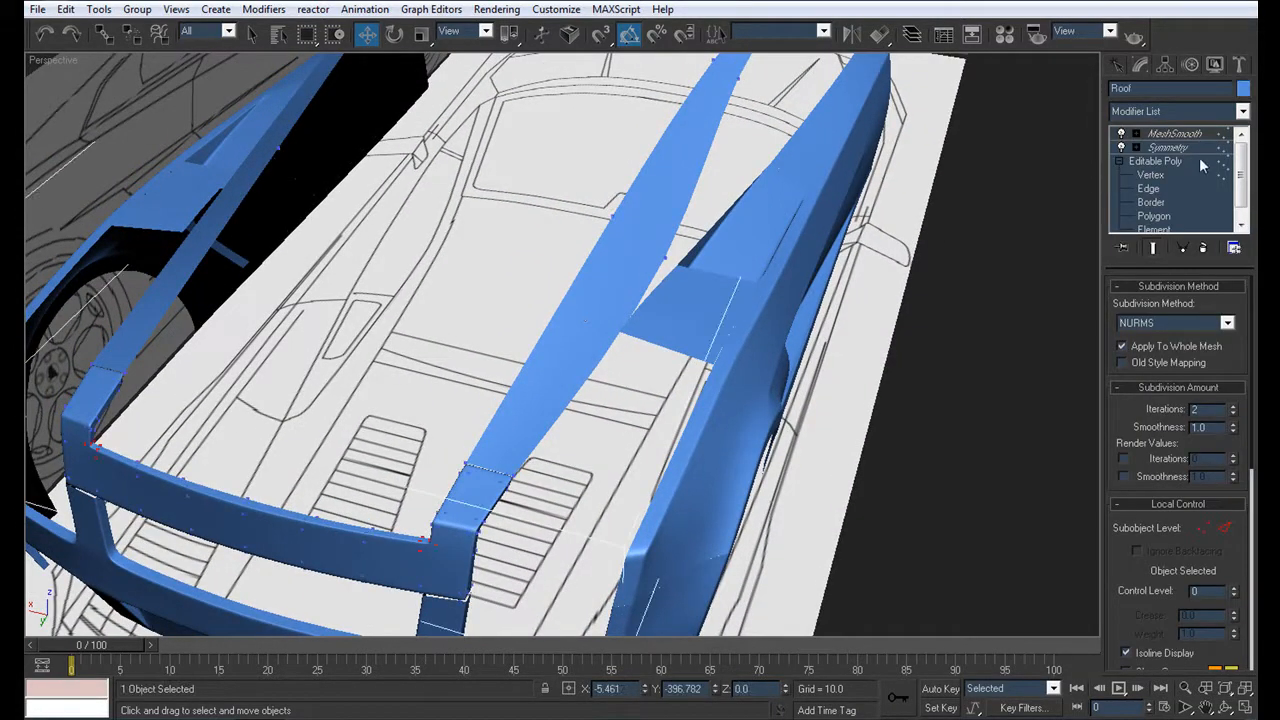
Connect the two long edges of the Roof strip beside the cabin with one segment in the Top view
left_click(1178, 172)
middle_click_drag(685, 265, 706, 309)
scroll(706, 309, "down", 5)
key("F4")
middle_click_drag(680, 360, 640, 362, "alt")
key("alt+w")
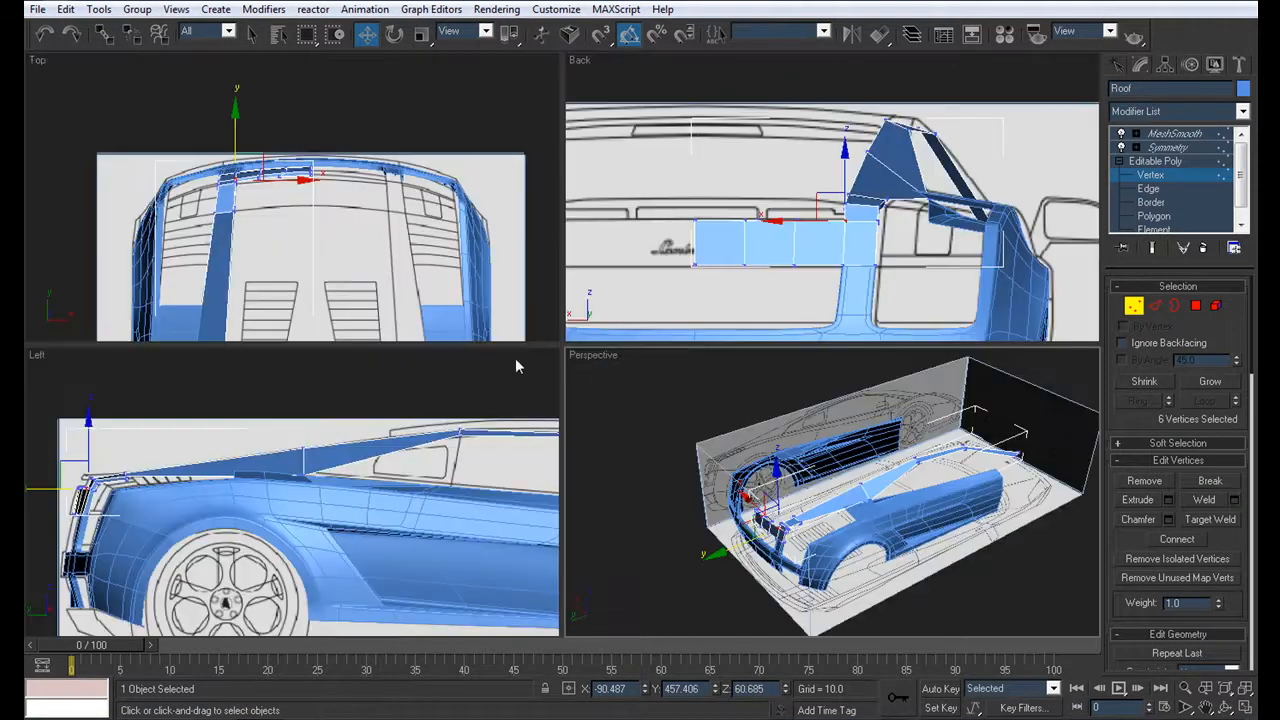
scroll(284, 188, "up", 3)
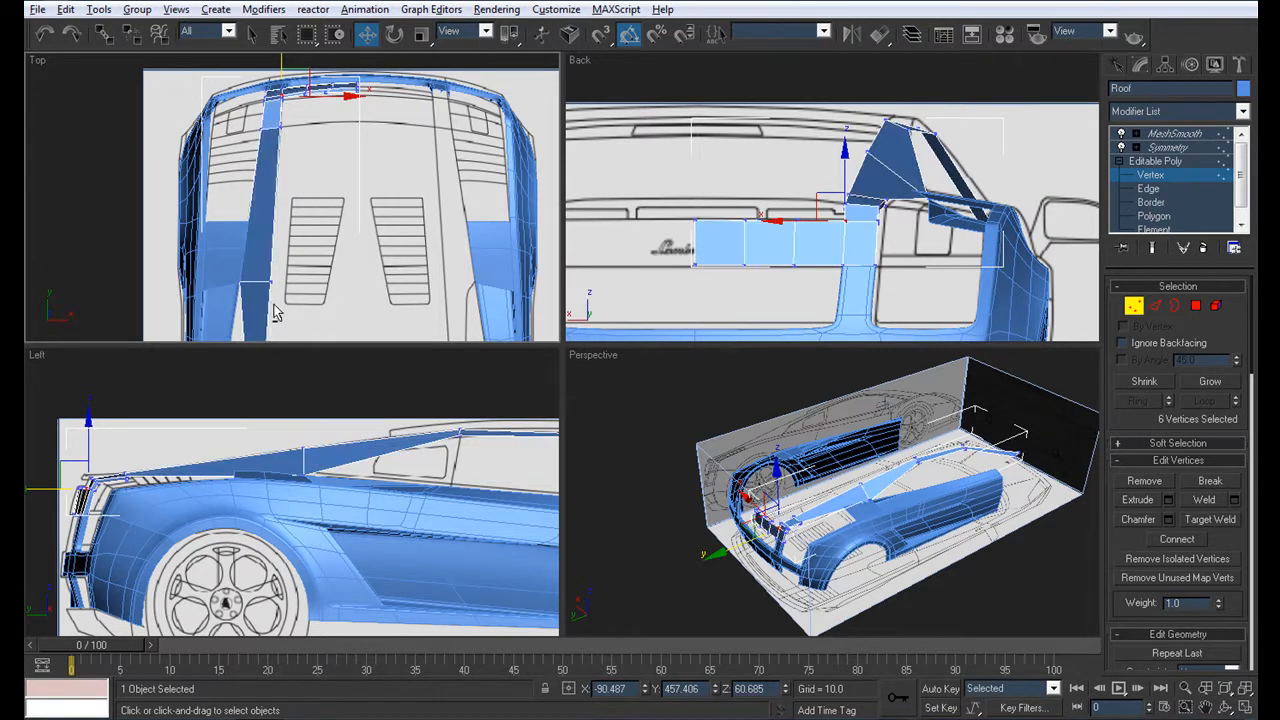
scroll(312, 185, "up", 4)
key("alt+w")
scroll(518, 367, "down", 4)
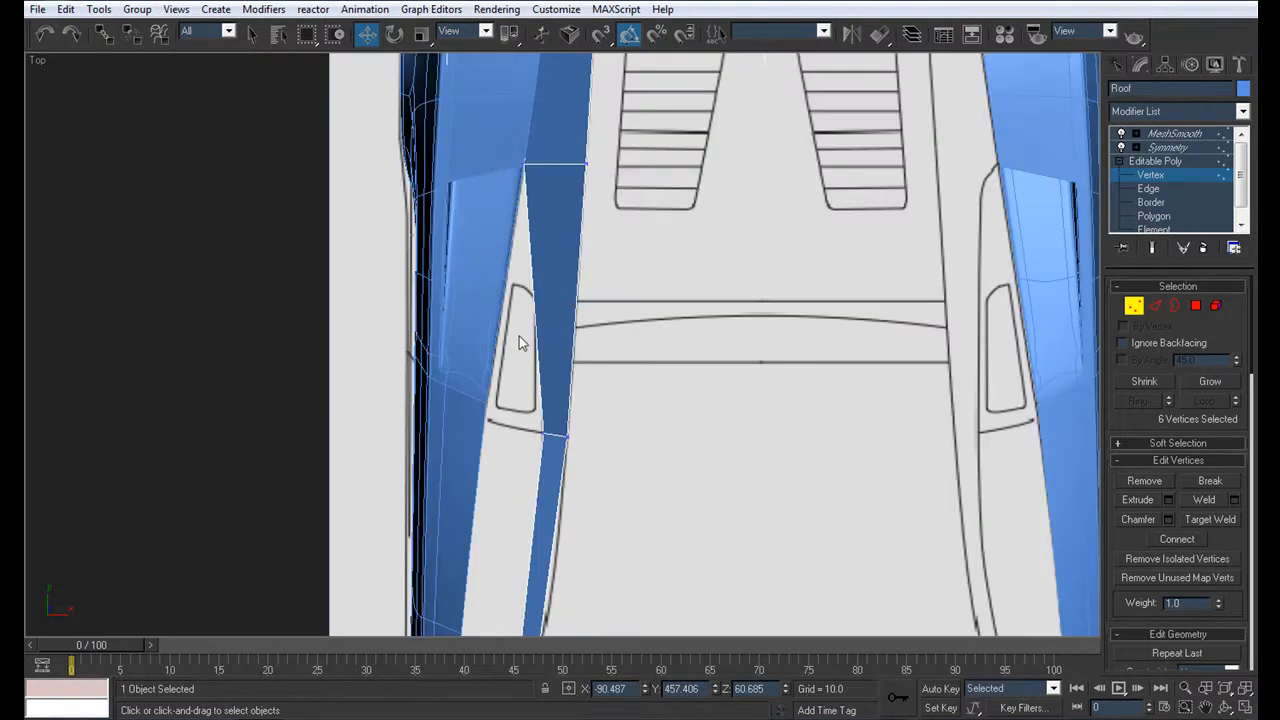
scroll(548, 206, "up", 2)
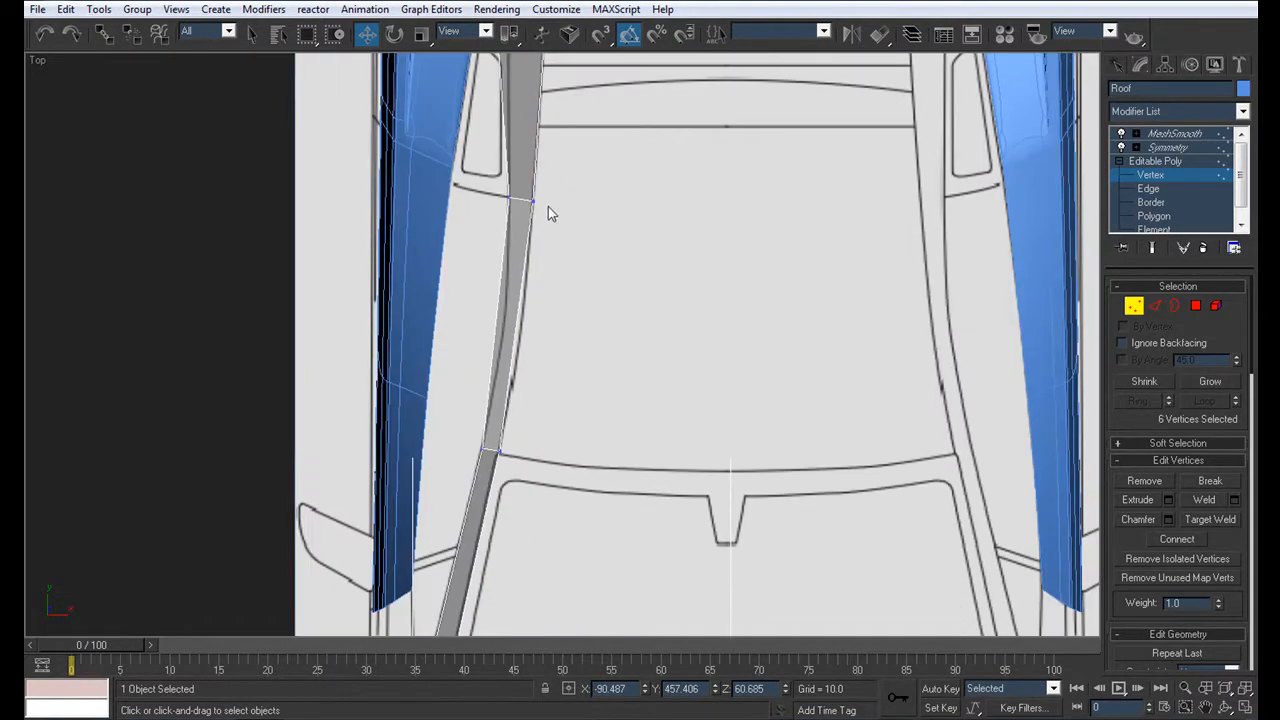
left_click(1151, 188)
left_click_drag(463, 328, 463, 330)
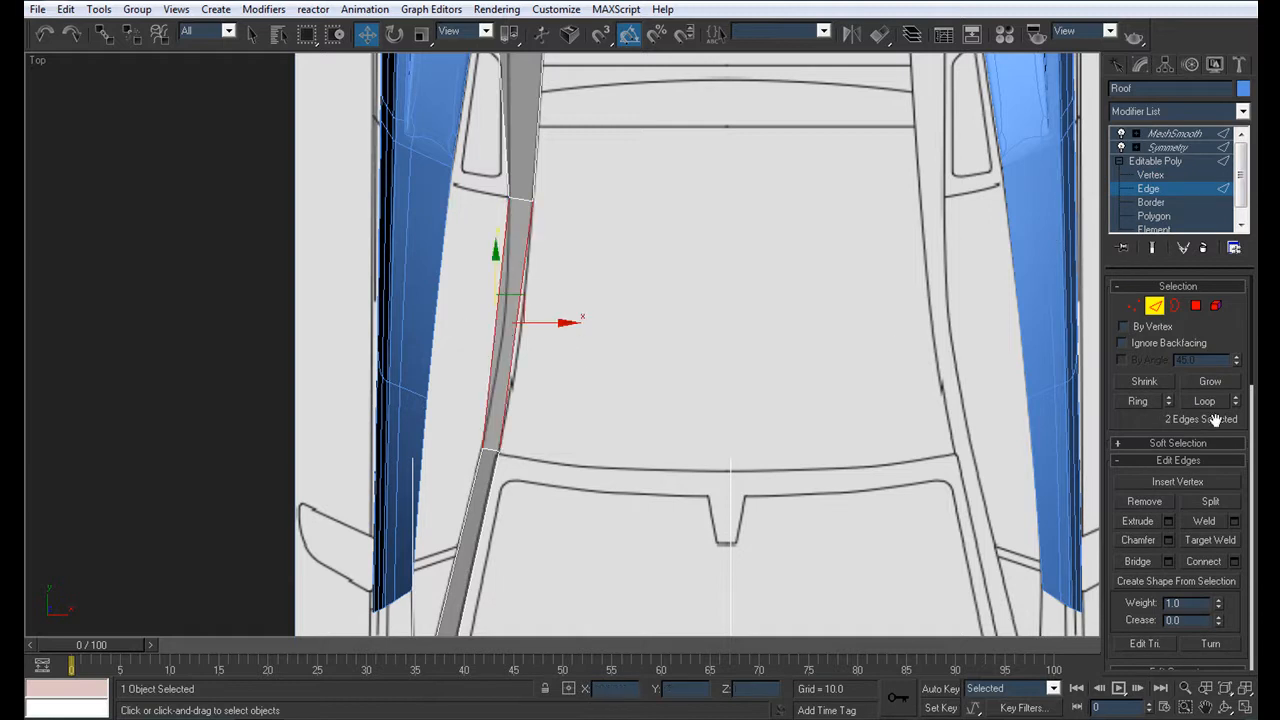
left_click(1221, 558)
left_click(1234, 561)
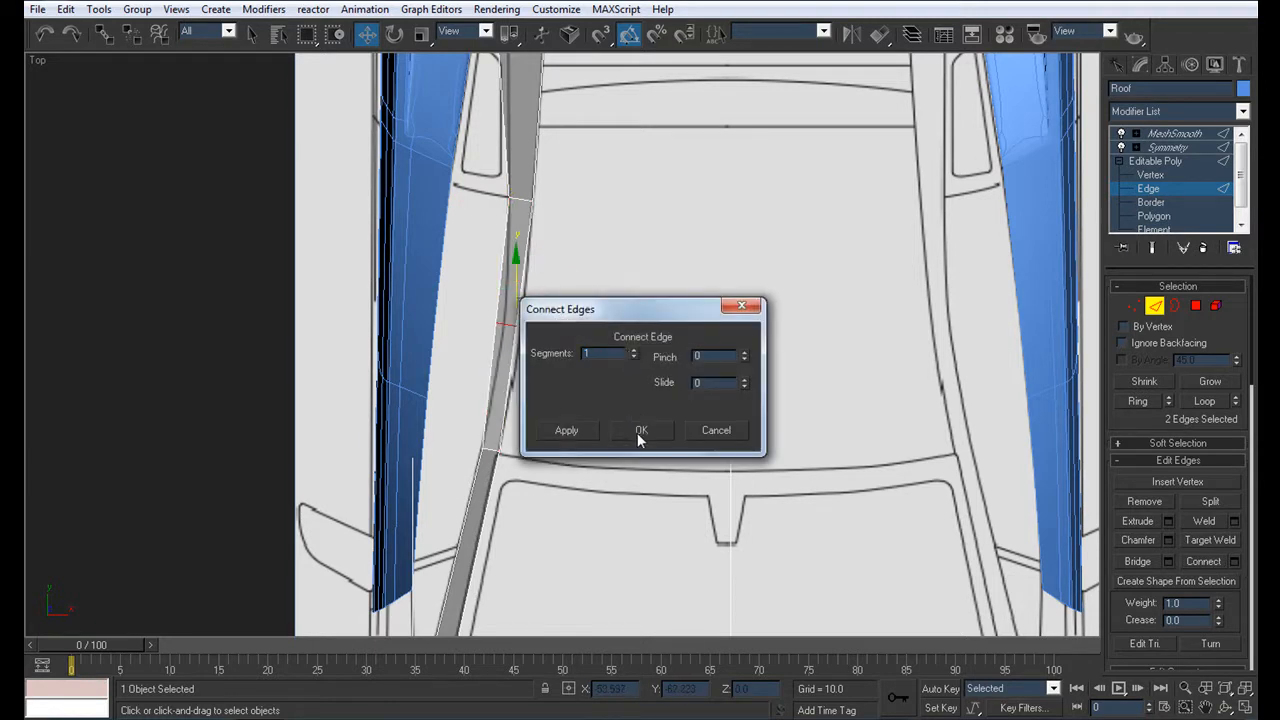
left_click(640, 432)
Move the new cross edge's vertices to follow the blueprint's curved rail, placing the outer one at about X -132.2, Y 3.7
left_click(1150, 175)
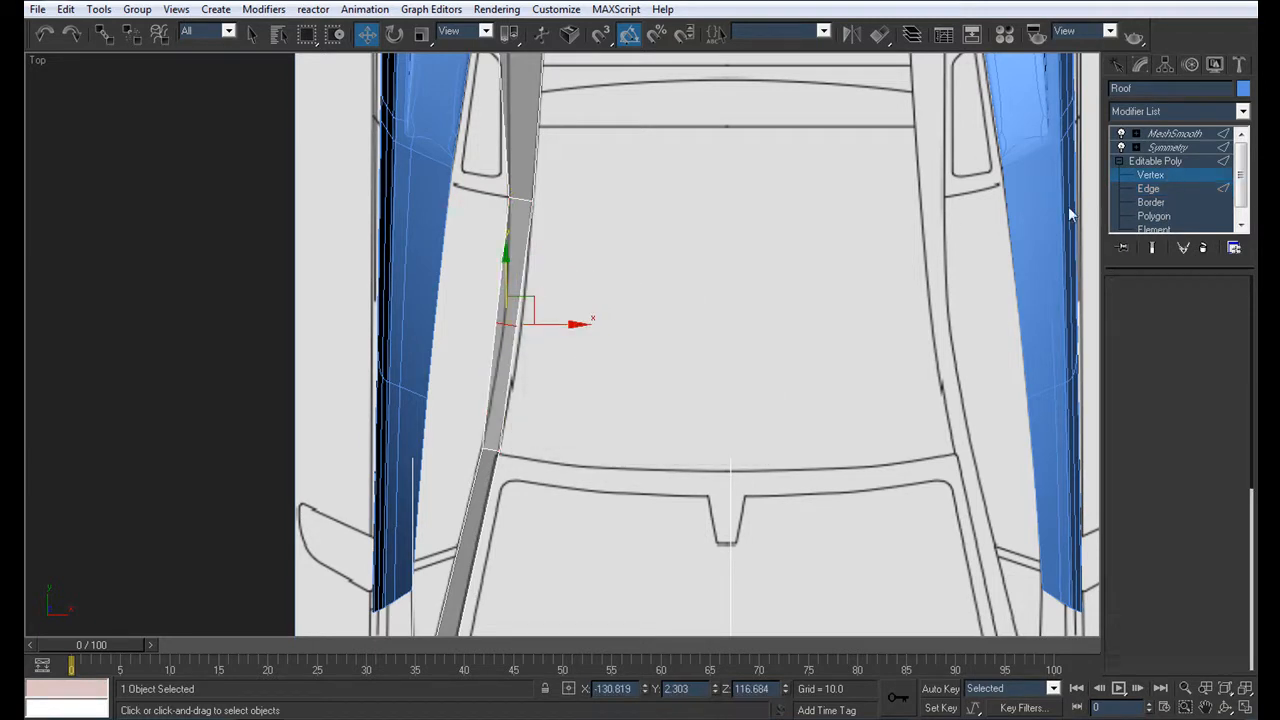
scroll(547, 398, "up", 3)
mouse_move(581, 196)
left_mouse_down()
mouse_move(598, 189)
mouse_move(563, 189)
left_mouse_up()
Connect the two long edges of the Roof strip section beside the rear side window with a cross edge
middle_click_drag(602, 280, 634, 165)
scroll(598, 402, "down", 3)
middle_click_drag(594, 340, 538, 566)
middle_click_drag(640, 177, 619, 478)
scroll(560, 340, "up", 2)
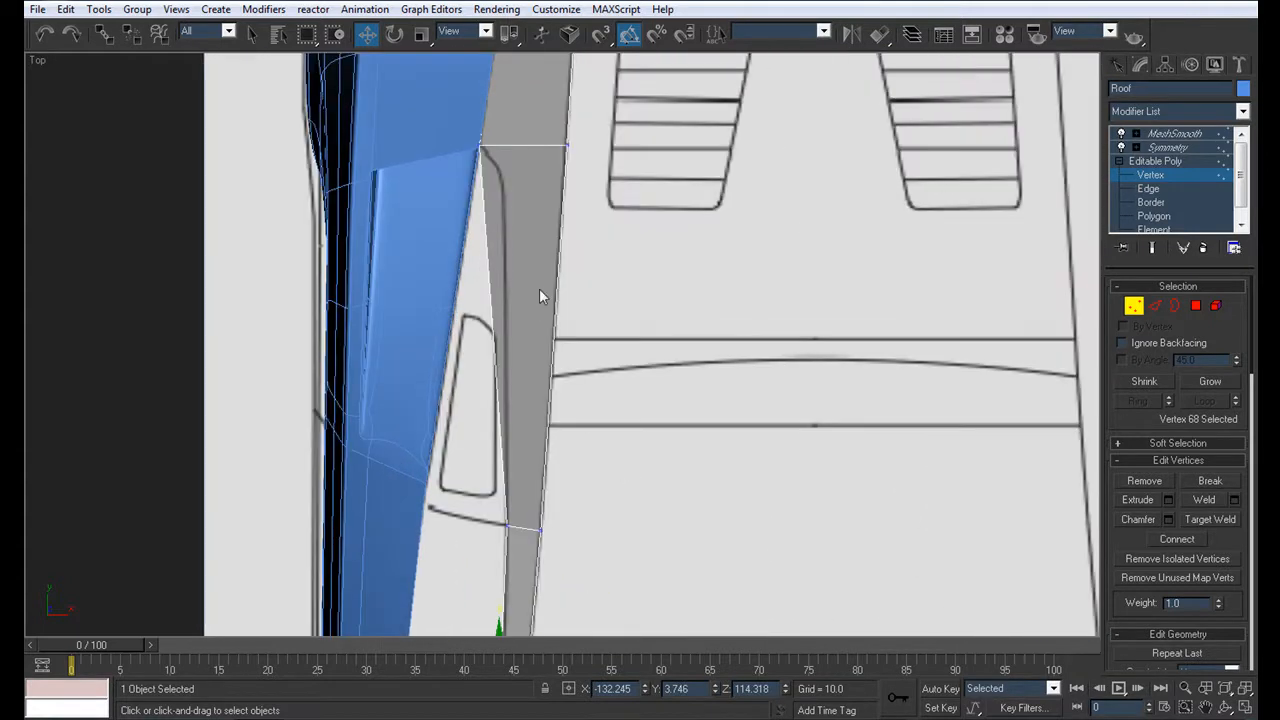
key("1")
left_click(1125, 189)
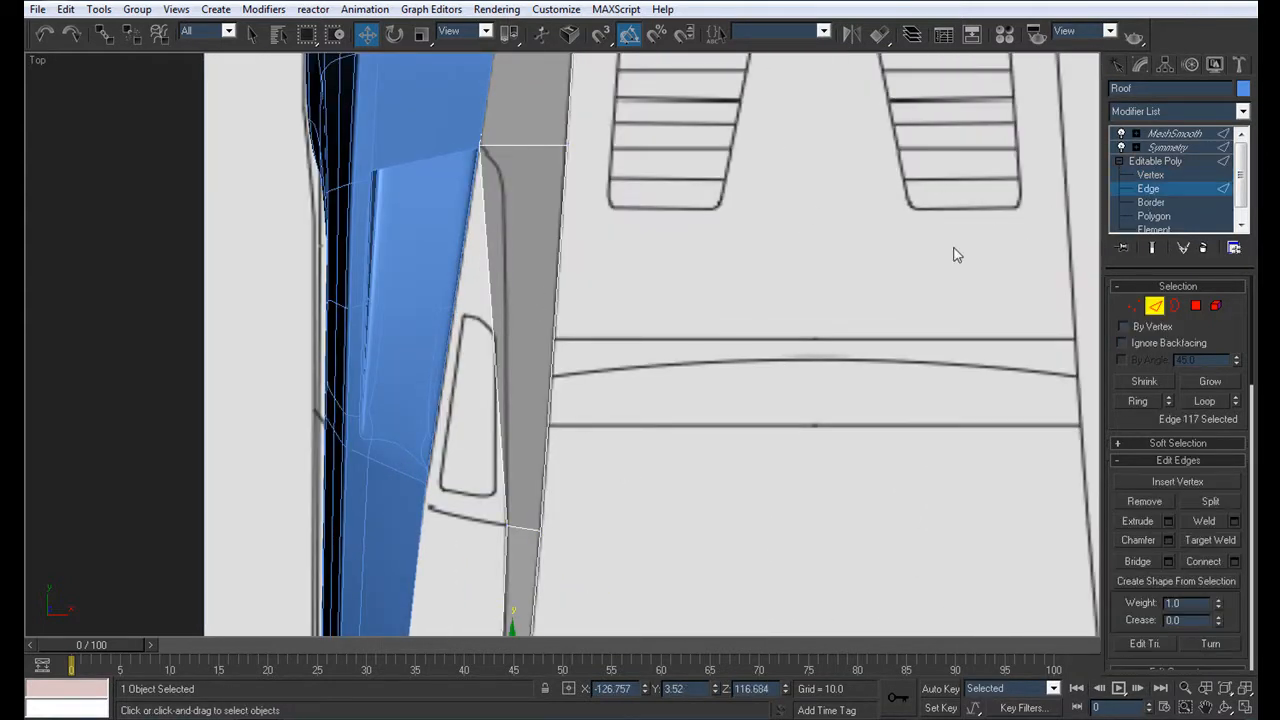
left_click_drag(583, 282, 472, 310)
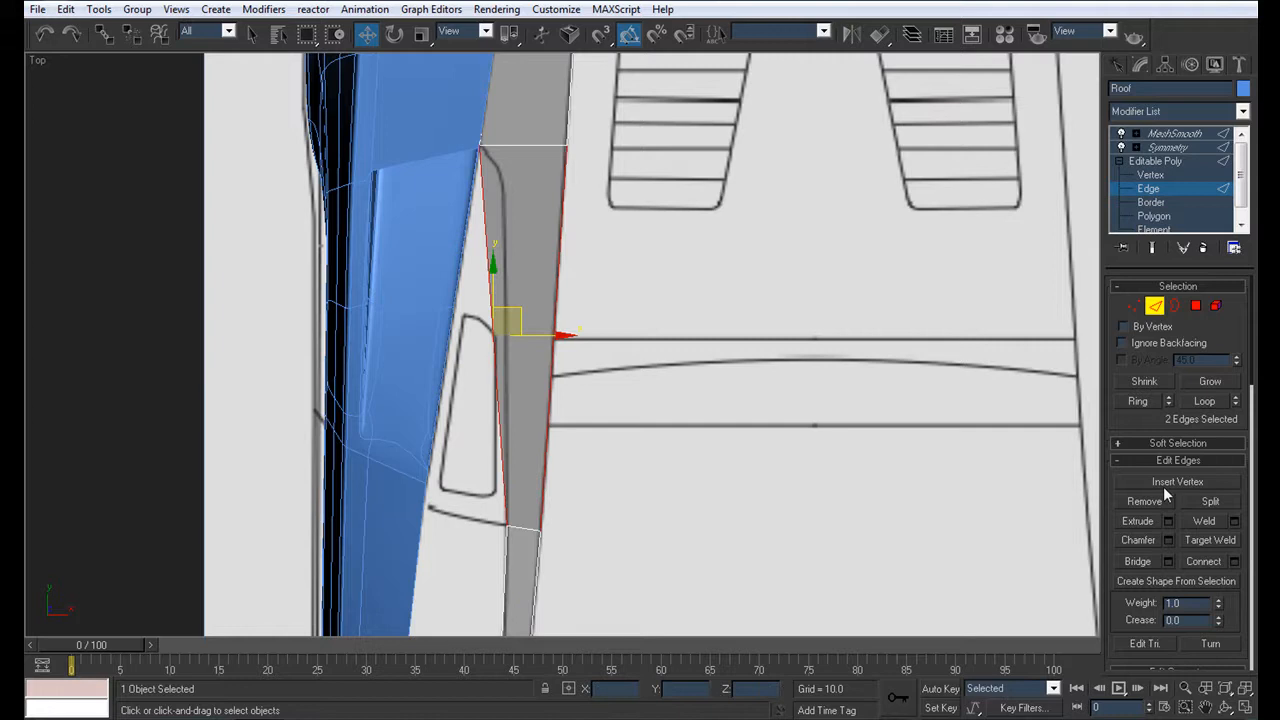
left_click(1205, 561)
Slide the new cross edge rearward to about X -119.2, Y 224.0, and move its inner vertex to about X -104.3, Y 223.5
left_click_drag(527, 288, 542, 123)
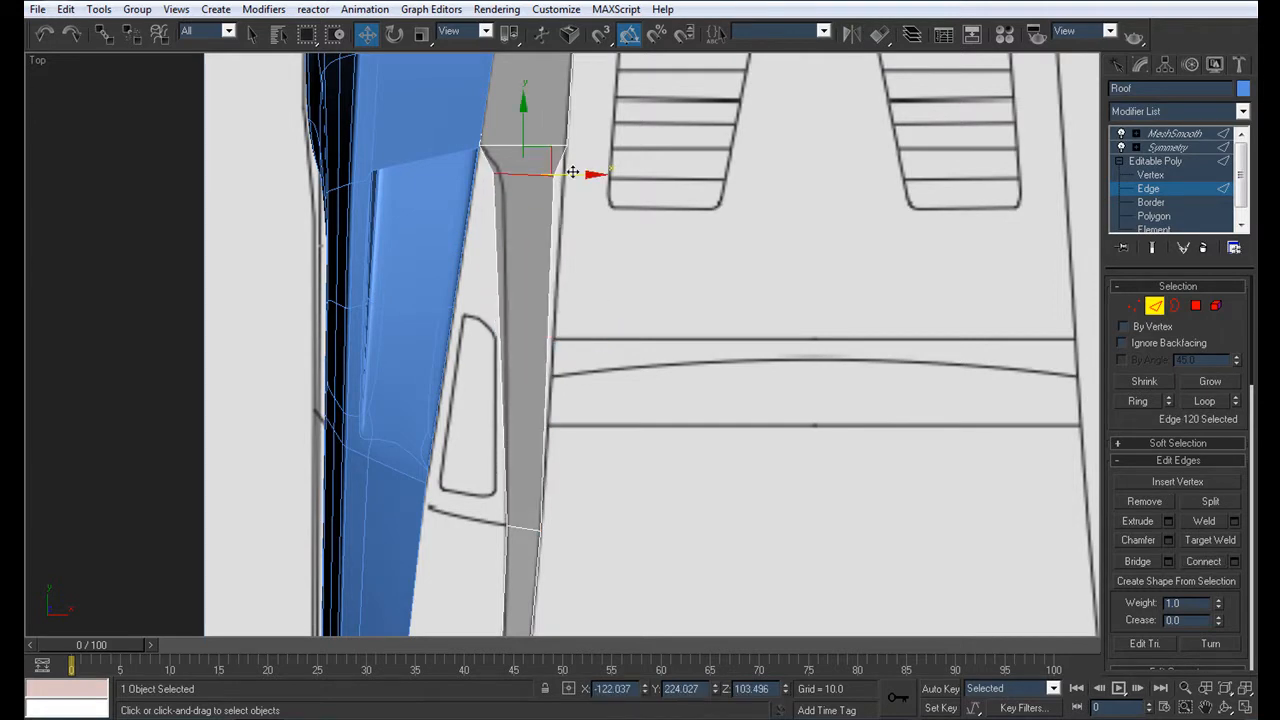
left_click_drag(579, 175, 591, 175)
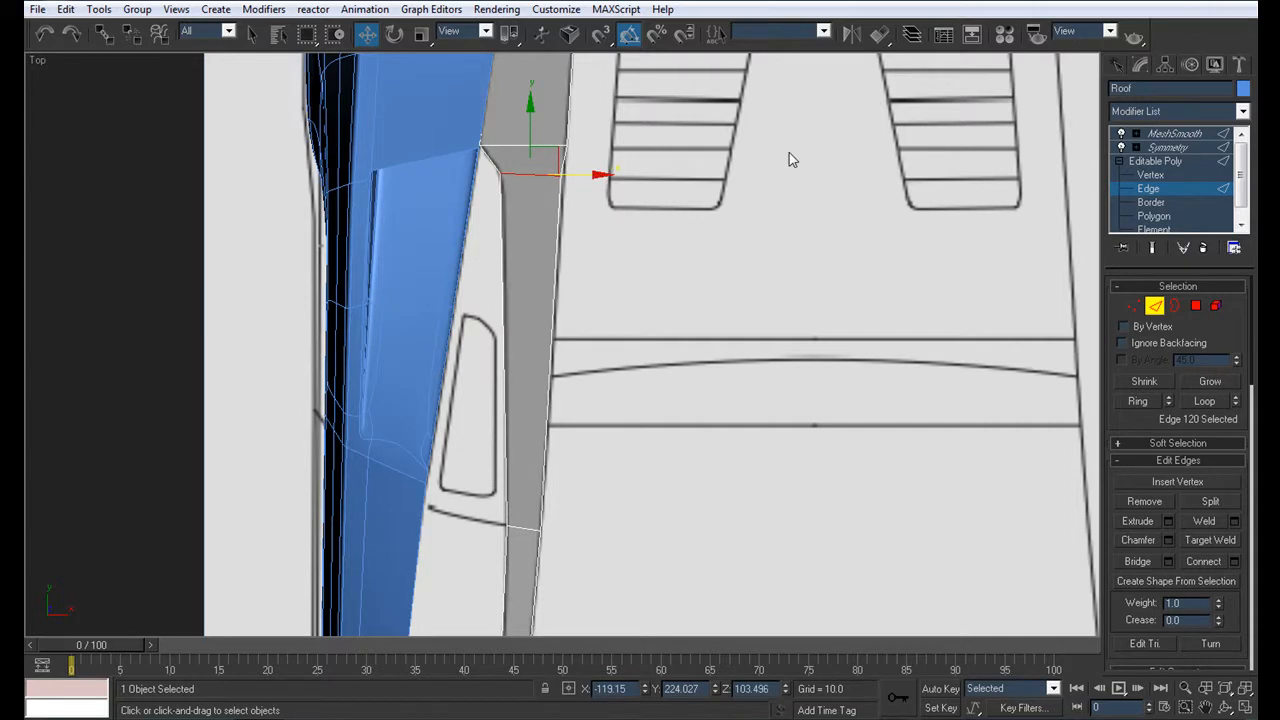
left_click(1152, 175)
left_click_drag(607, 176, 614, 177)
Move the cross edge's outer vertex to about Y 206.1, Z 96.4, following the side window outline in the Left view
scroll(668, 305, "down", 3)
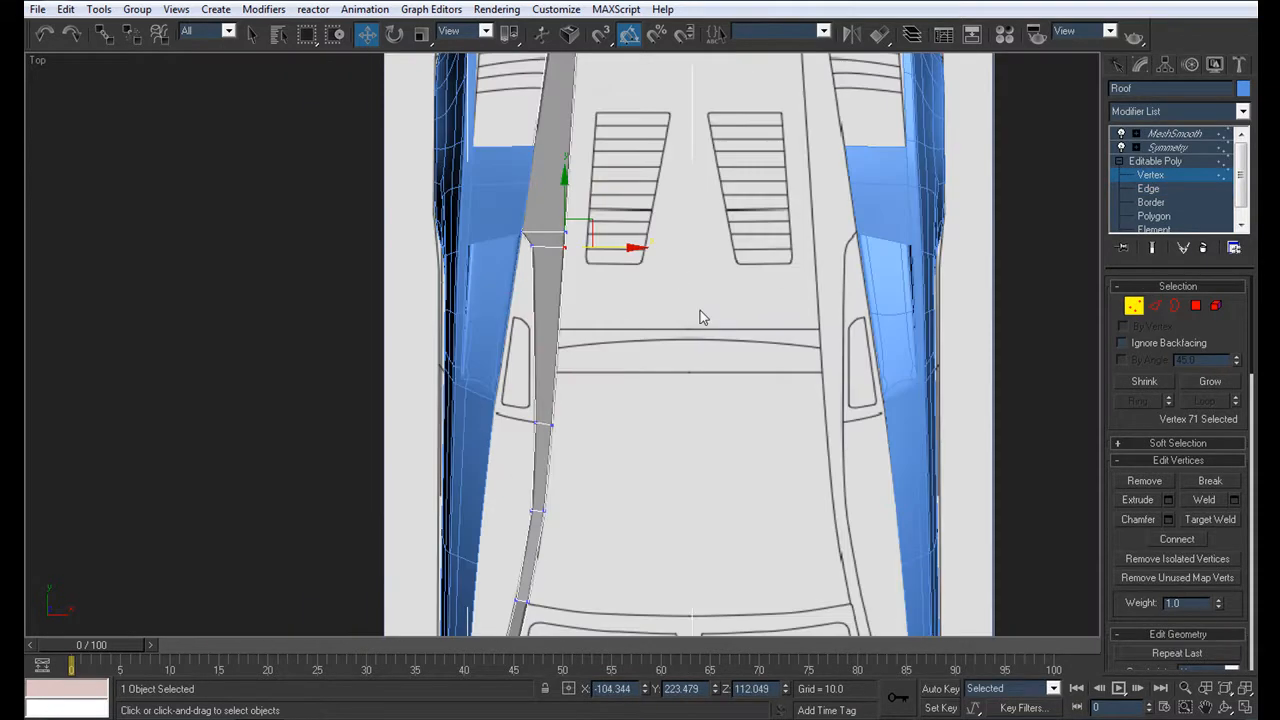
key("alt+w")
middle_click_drag(343, 519, 353, 560)
scroll(376, 532, "up", 4)
key("alt+w")
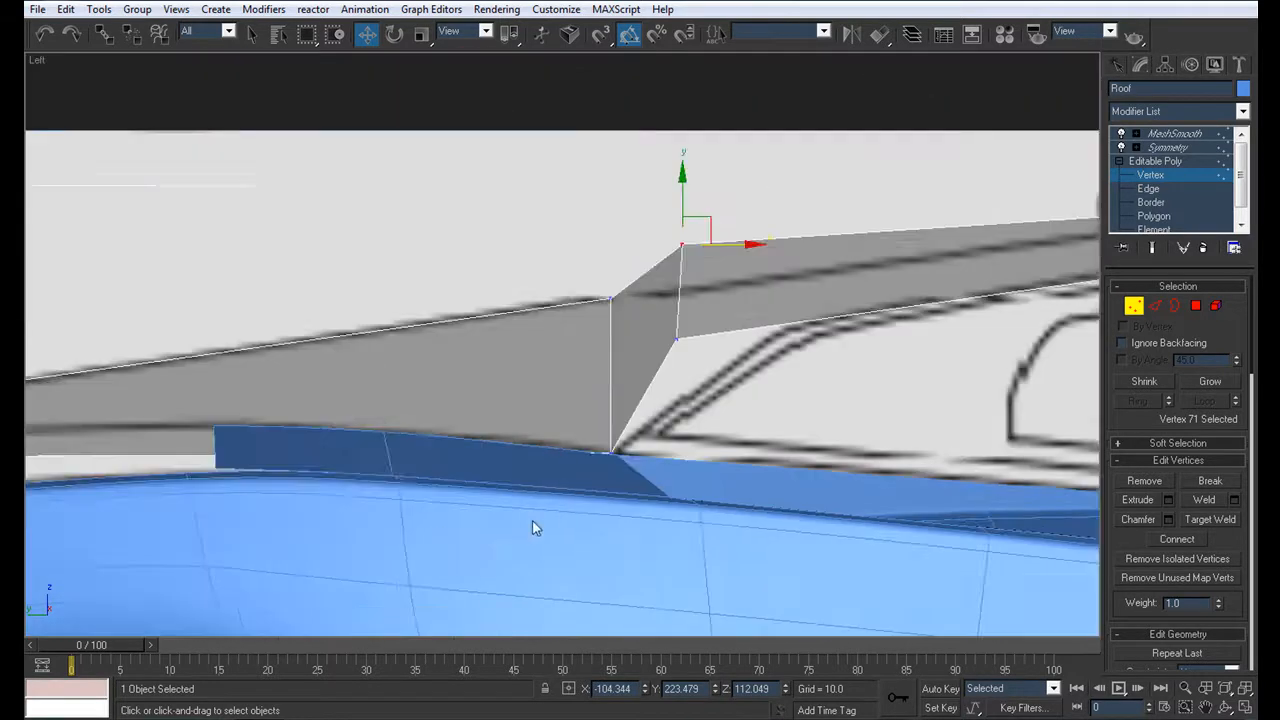
middle_click_drag(597, 496, 233, 575)
scroll(235, 575, "down", 3)
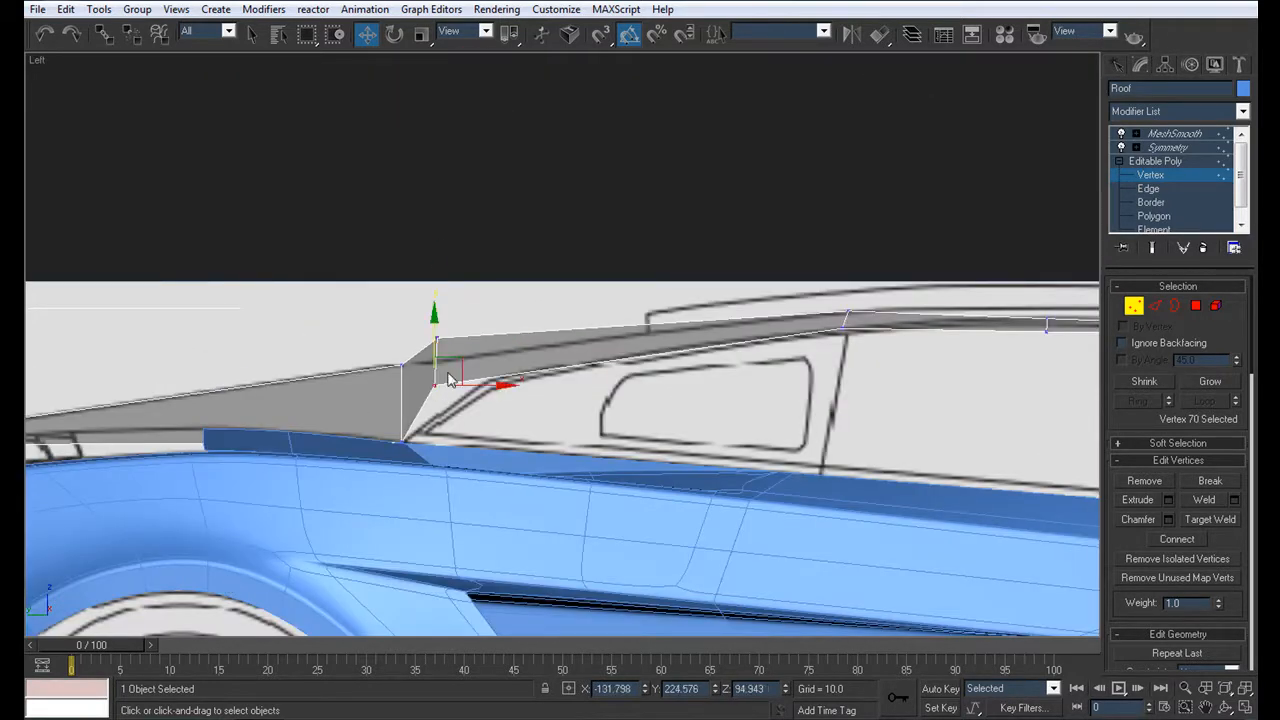
left_click_drag(435, 342, 444, 372)
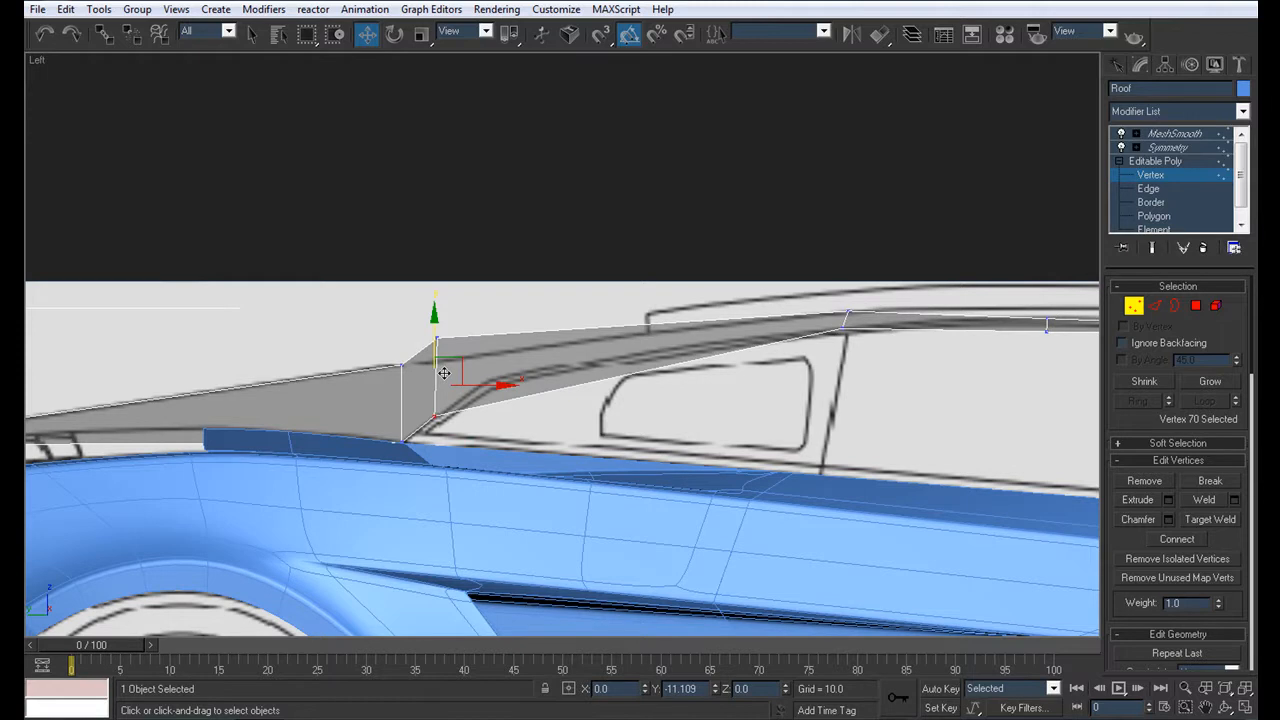
key("alt+w")
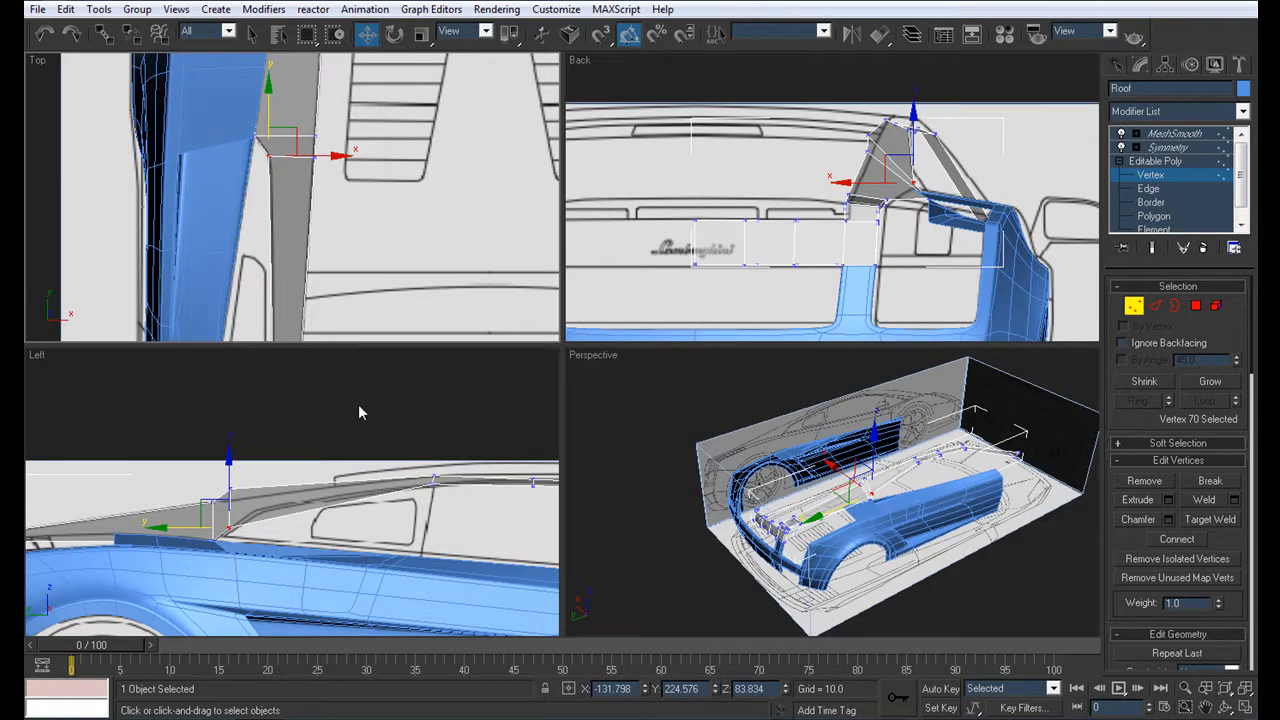
middle_click_drag(353, 504, 366, 505)
scroll(366, 505, "up", 3)
left_click_drag(217, 541, 268, 507)
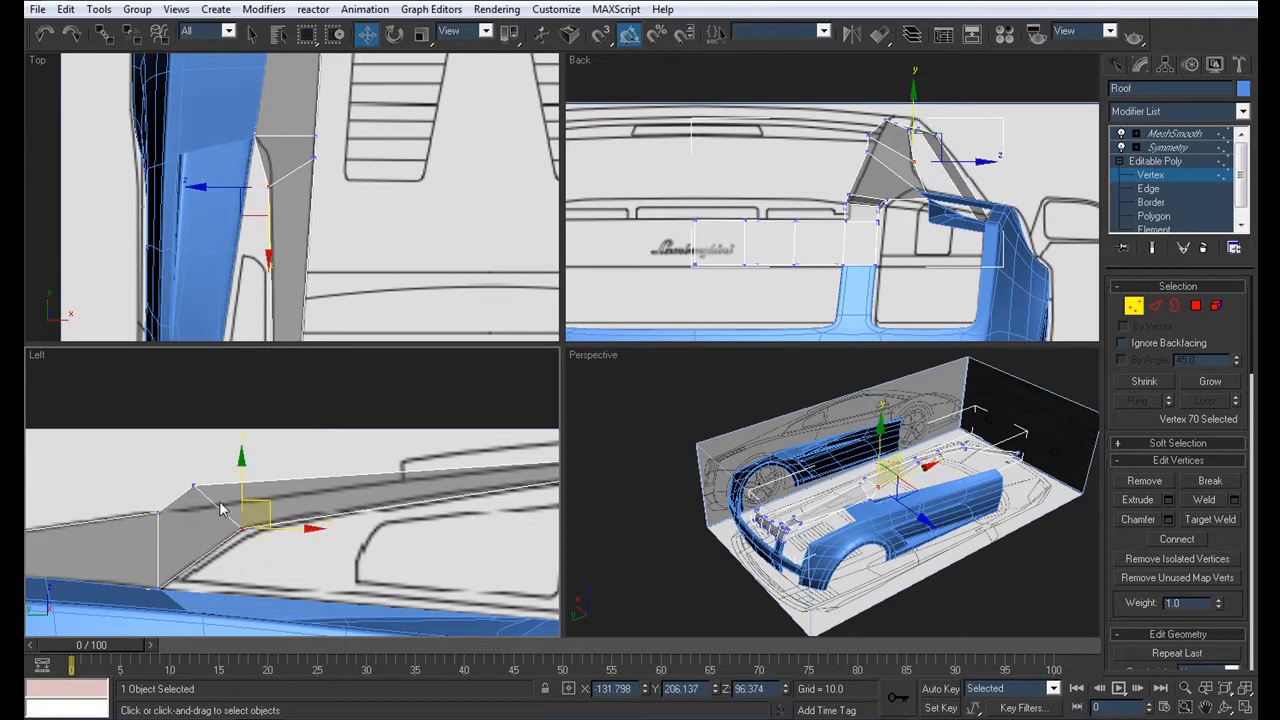
Move the inner vertex of the cross edge beside the rear side window to about Y 206.9, Z 106.1 in the Left view
left_click(194, 486)
left_click_drag(216, 461, 263, 477)
scroll(500, 490, "down", 2)
middle_click_drag(514, 488, 389, 526)
scroll(418, 530, "up", 2)
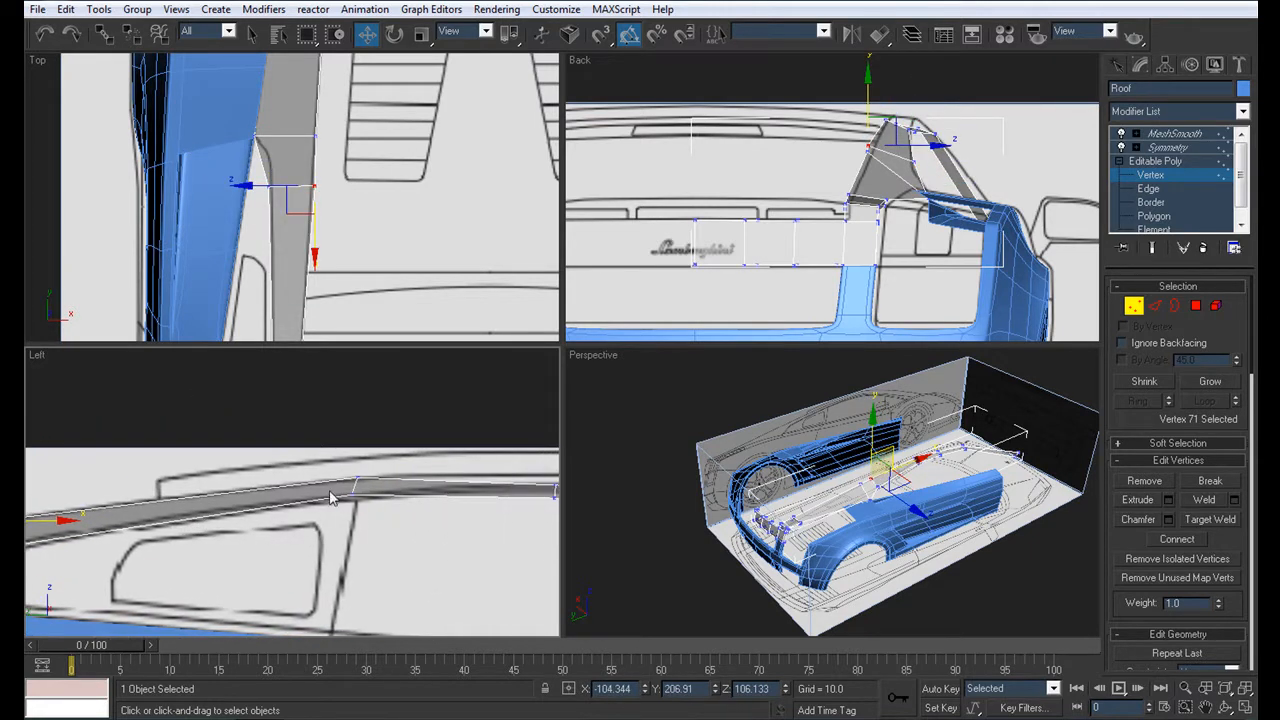
Nudge the Roof strip's upper vertex above the rear door line to follow the roofline in the Left view
left_click(356, 486)
left_click_drag(382, 466, 387, 467)
middle_click_drag(464, 504, 168, 527)
Move the mid-roof cross edge's two vertices forward to about X -130.8, Y -25.2, Z 120.8, following the curved rail in the Top view
left_click_drag(268, 532, 264, 458)
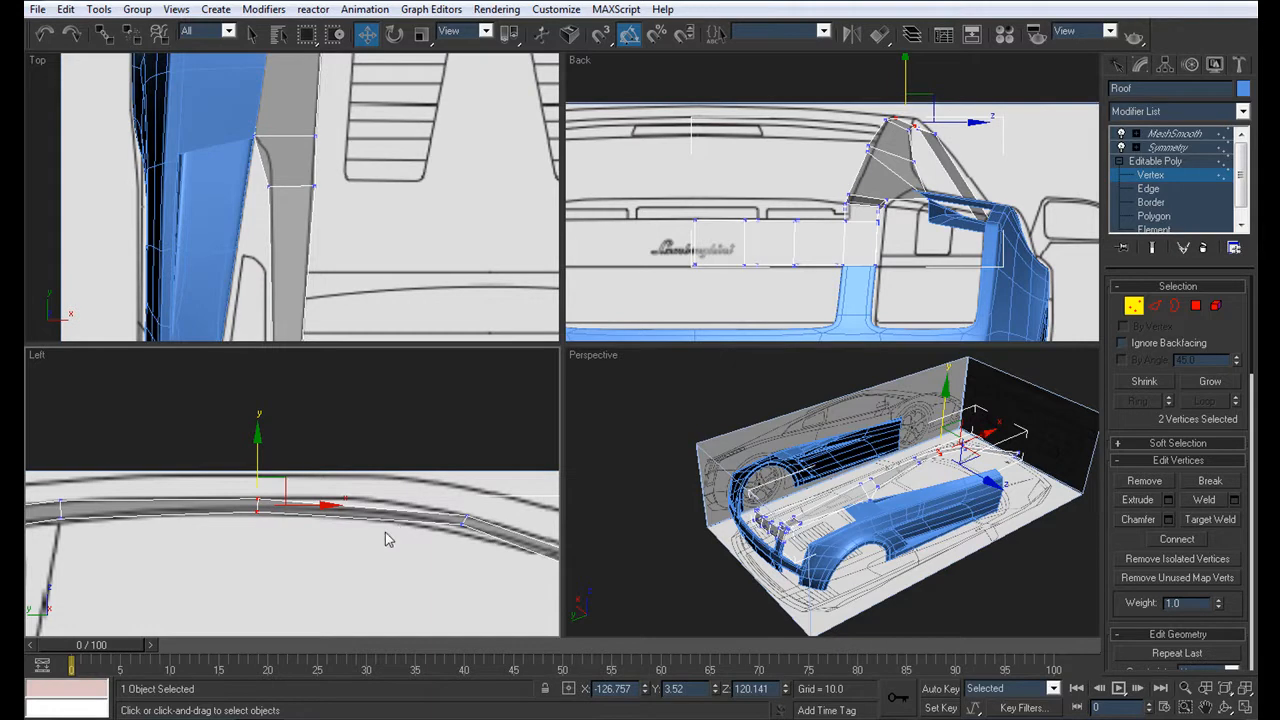
scroll(341, 123, "down", 6)
middle_click_drag(358, 292, 327, 209)
scroll(353, 194, "up", 2)
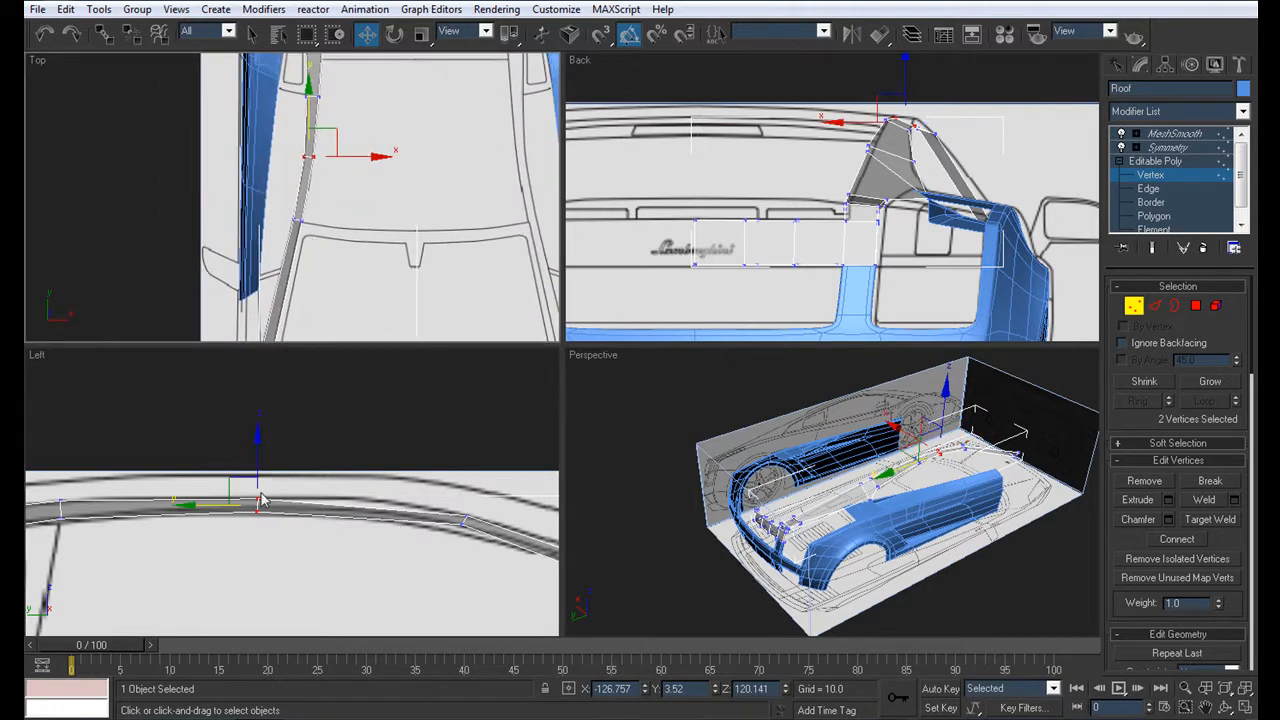
middle_click_drag(277, 505, 270, 503)
left_click_drag(275, 484, 354, 483)
middle_click_drag(356, 332, 354, 349)
scroll(357, 348, "up", 3)
left_click_drag(362, 206, 355, 206)
Connect the two long edges of the Roof strip section along the windshield pillar with a cross edge
middle_click_drag(422, 489, 310, 460)
scroll(320, 510, "down", 3)
middle_click_drag(322, 516, 254, 489)
scroll(254, 489, "up", 2)
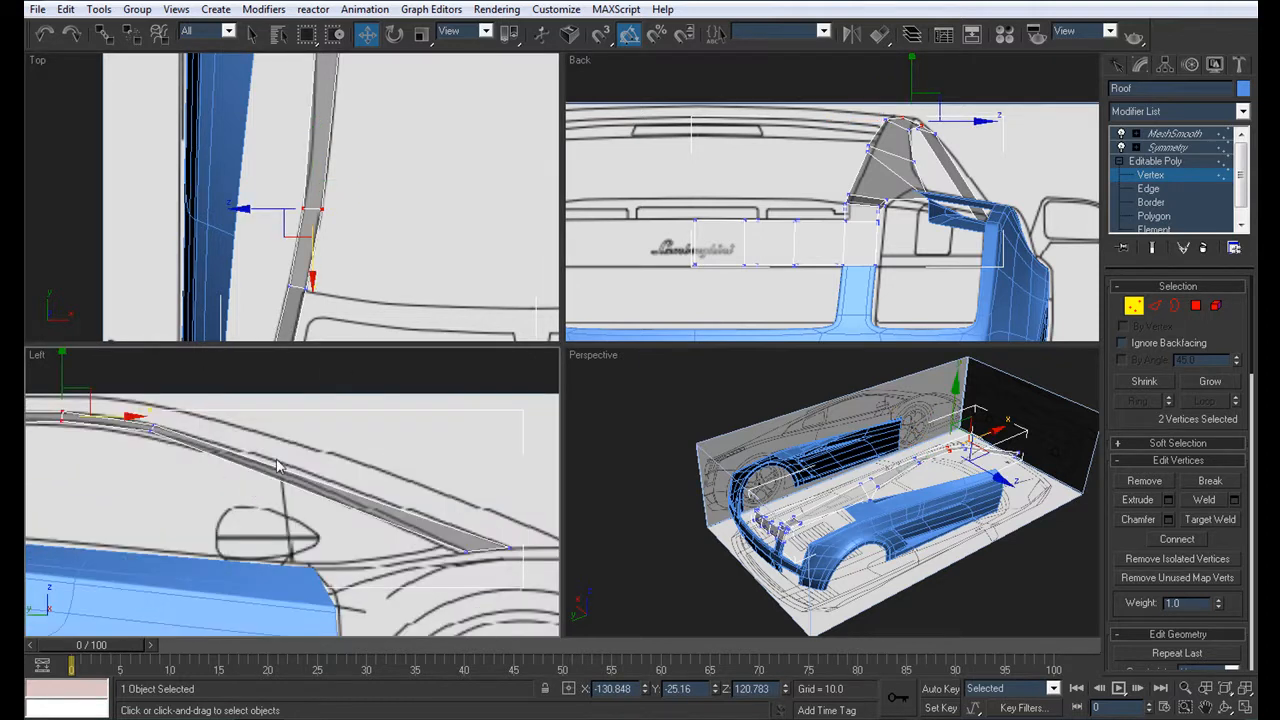
middle_click_drag(401, 248, 417, 161)
scroll(417, 161, "down", 3)
left_click(1150, 189)
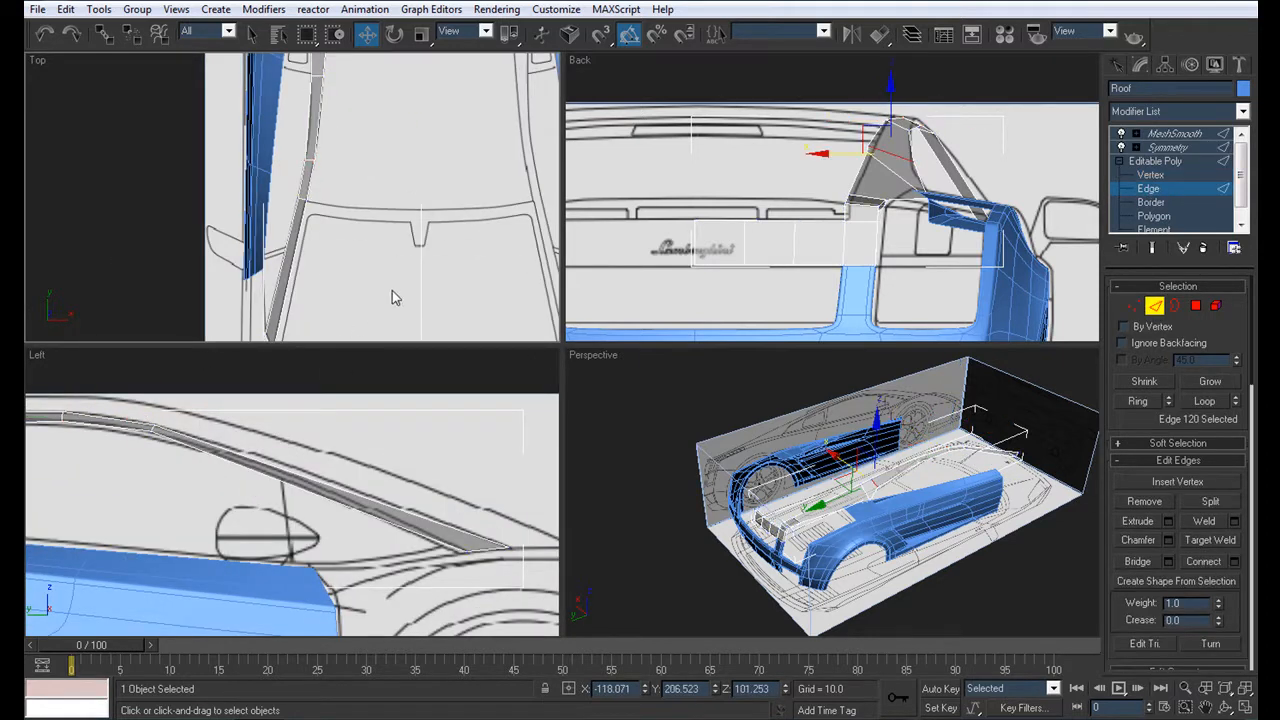
left_click_drag(283, 260, 283, 261)
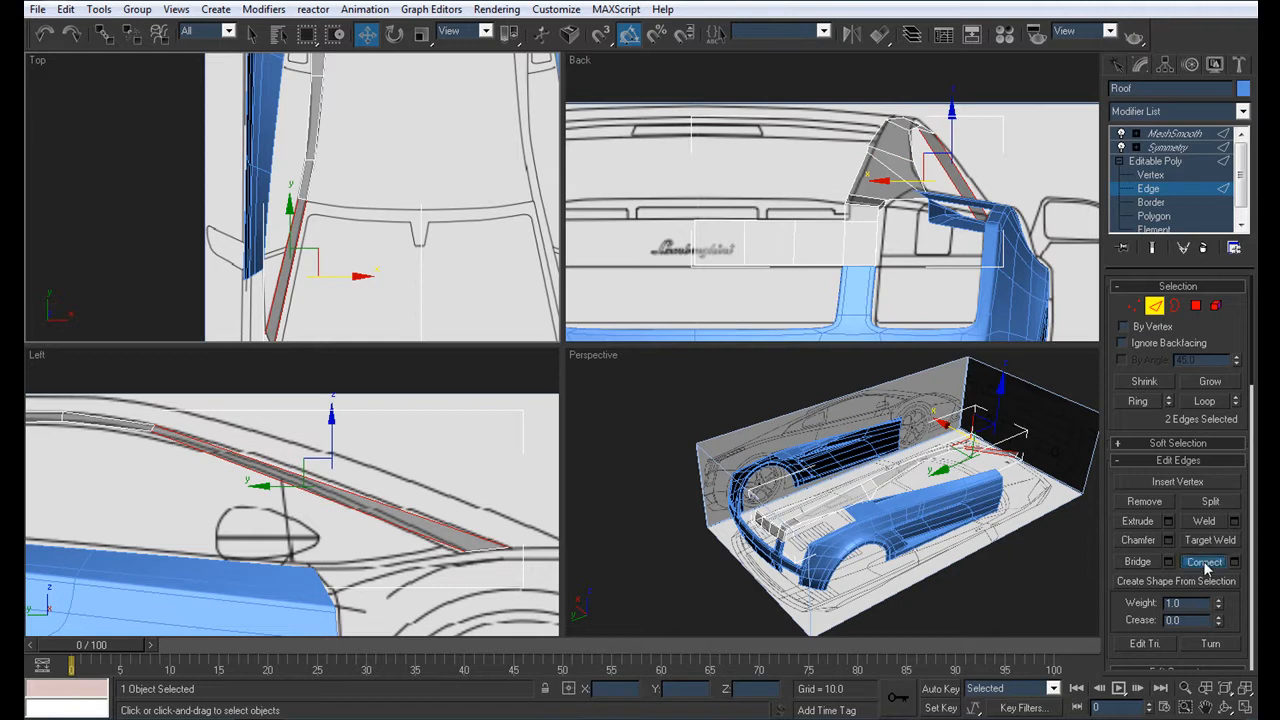
left_click(403, 505)
Raise the new pillar cross edge to about Z 87.0 and move its outer vertex to about X -164.4, Y -151.2, Z 86.9
middle_click_drag(358, 477, 327, 466)
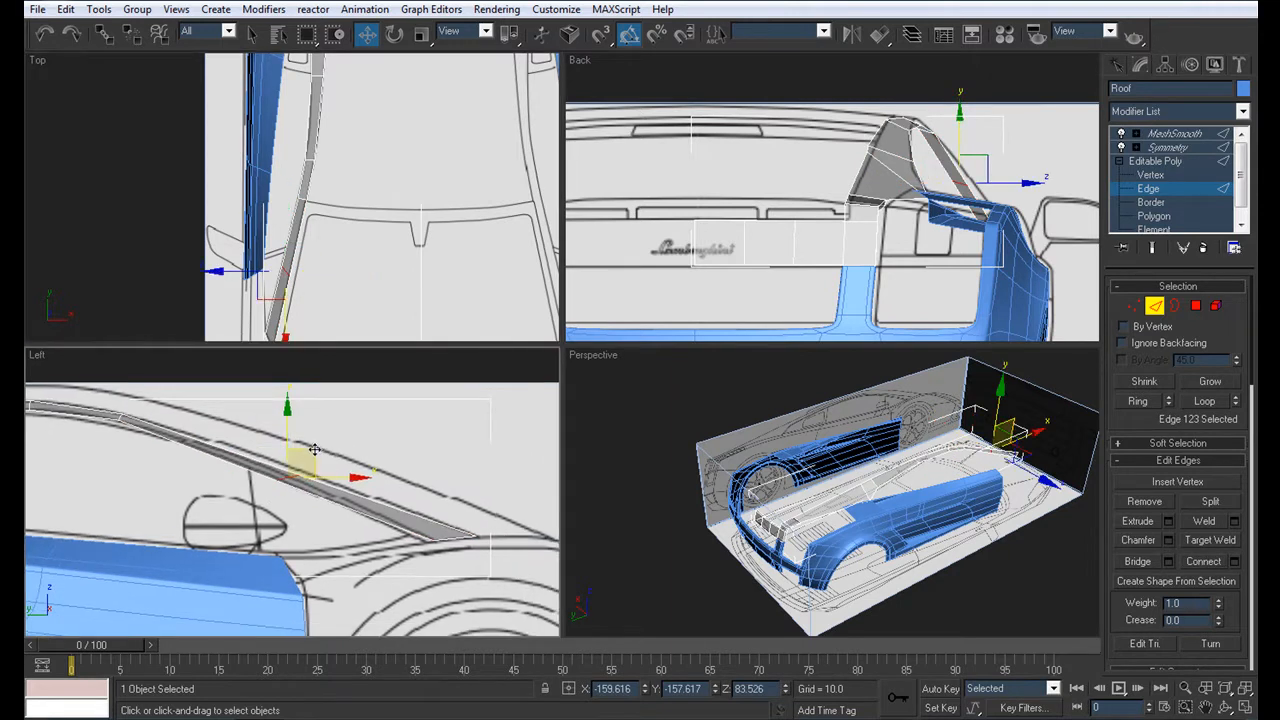
left_click_drag(314, 450, 315, 444)
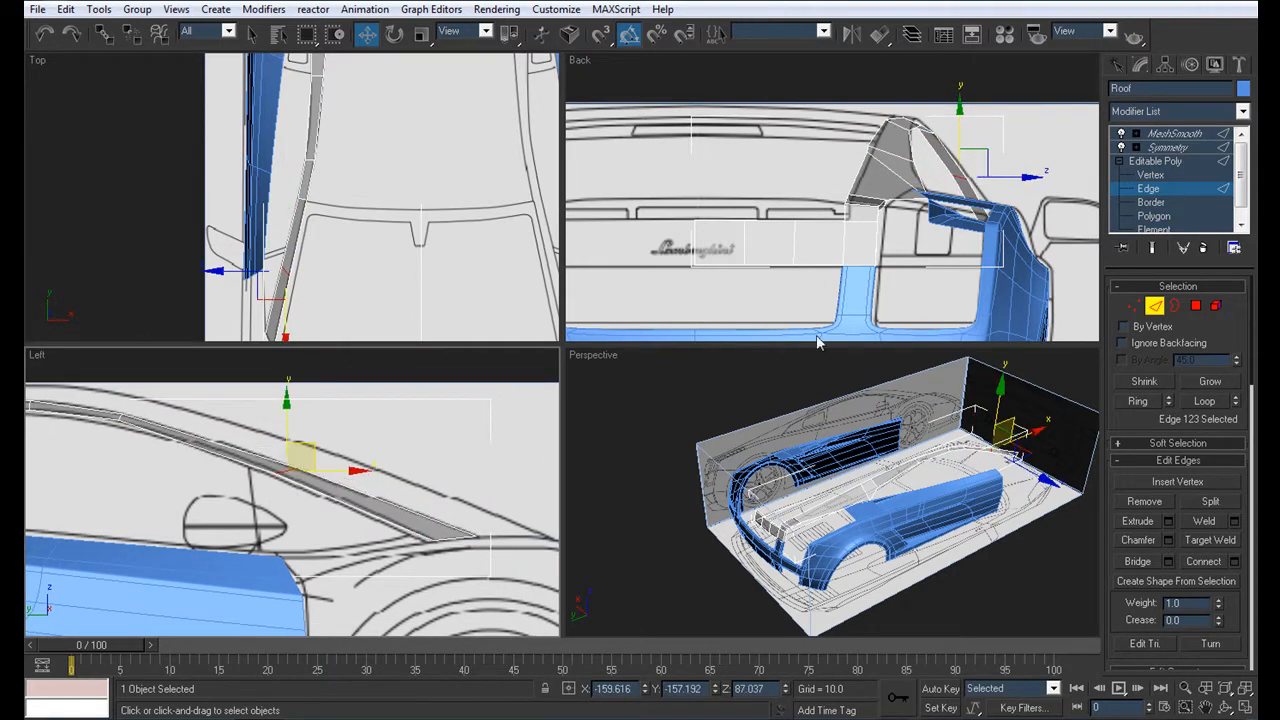
scroll(375, 495, "up", 2)
left_click(1158, 175)
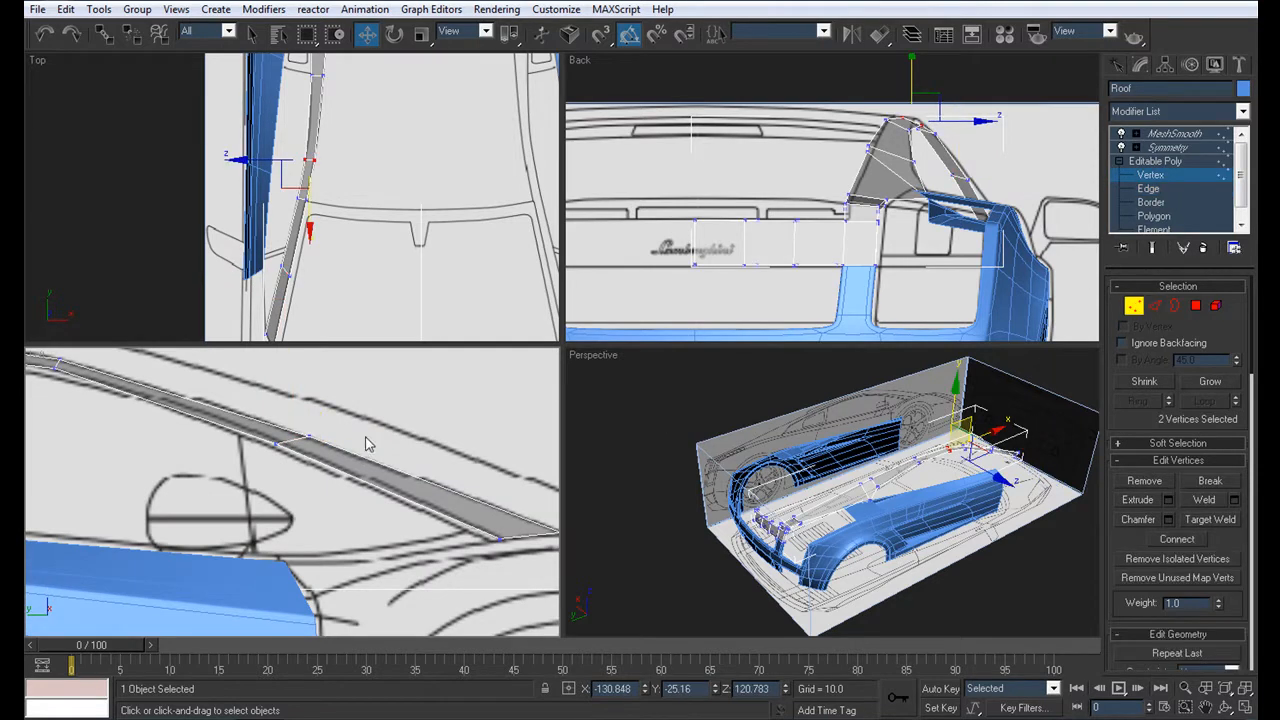
left_click(276, 442)
left_click_drag(276, 396, 279, 390)
scroll(285, 542, "down", 5)
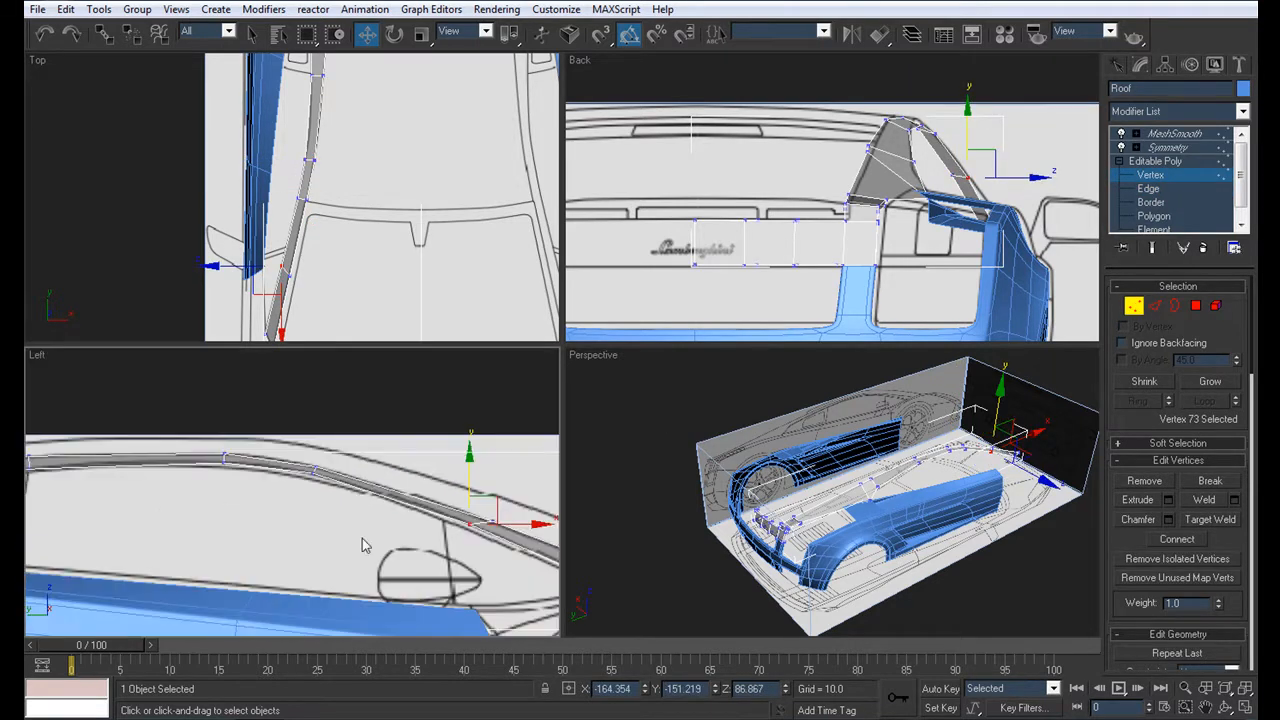
Examine the roof strip against the car blueprints from several angles, including its shape with MeshSmooth active
middle_click_drag(285, 540, 437, 494)
middle_click_drag(132, 457, 260, 466)
mouse_move(357, 184)
middle_mouse_down()
mouse_move(337, 206)
mouse_move(367, 296)
middle_mouse_up()
middle_click_drag(407, 240, 402, 253)
scroll(402, 253, "down", 2)
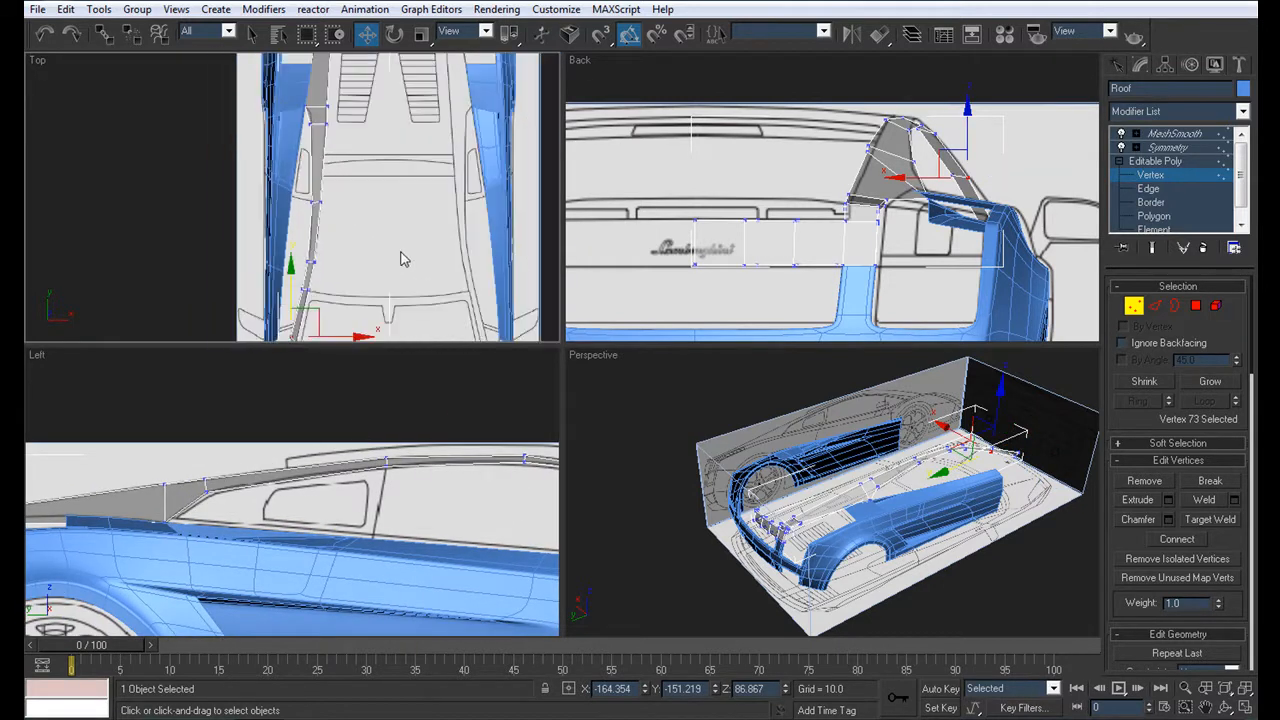
middle_click_drag(841, 513, 793, 514)
key("alt+w")
key("alt+x")
mouse_move(578, 344)
middle_mouse_down("alt")
mouse_move(713, 309)
mouse_move(682, 280)
mouse_move(540, 300)
mouse_move(494, 349)
mouse_move(571, 357)
middle_mouse_up("alt")
key("alt+w")
middle_click_drag(191, 154, 191, 174)
scroll(366, 153, "up", 2)
key("alt+x")
middle_click_drag(366, 153, 361, 218)
scroll(361, 218, "up", 1)
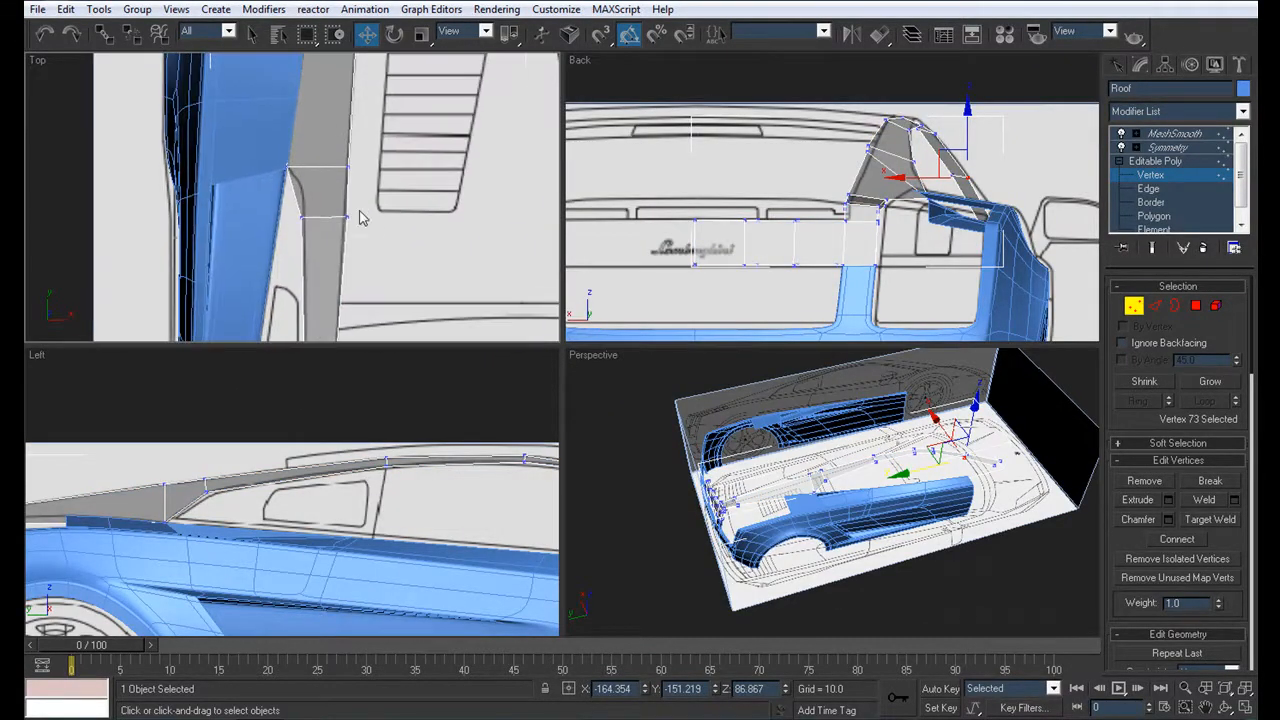
key("alt+x")
middle_click_drag(834, 496, 900, 400, "alt")
key("alt+w")
left_click(1181, 135)
middle_click_drag(665, 440, 679, 413, "alt")
scroll(663, 430, "up", 4)
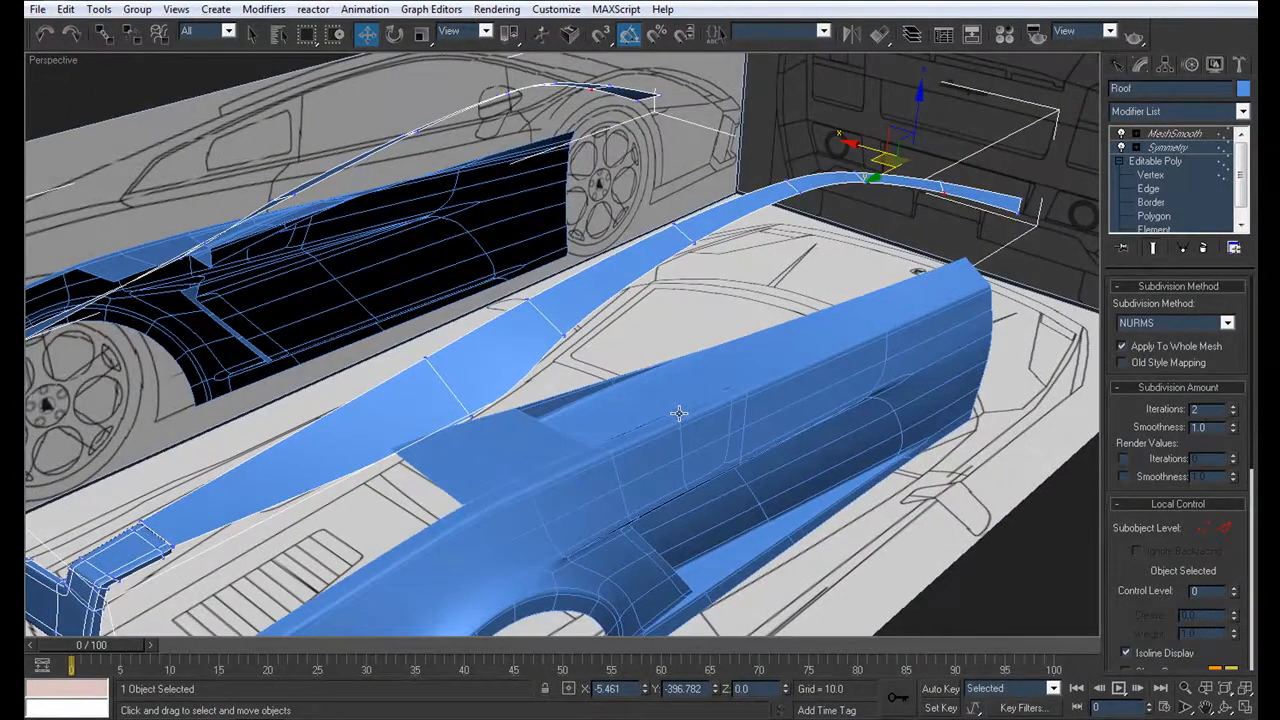
Examine the unsmoothed roof strip at edge level along its full length against the side, rear and top blueprints
left_click(1151, 188)
middle_click_drag(482, 460, 787, 339, "alt")
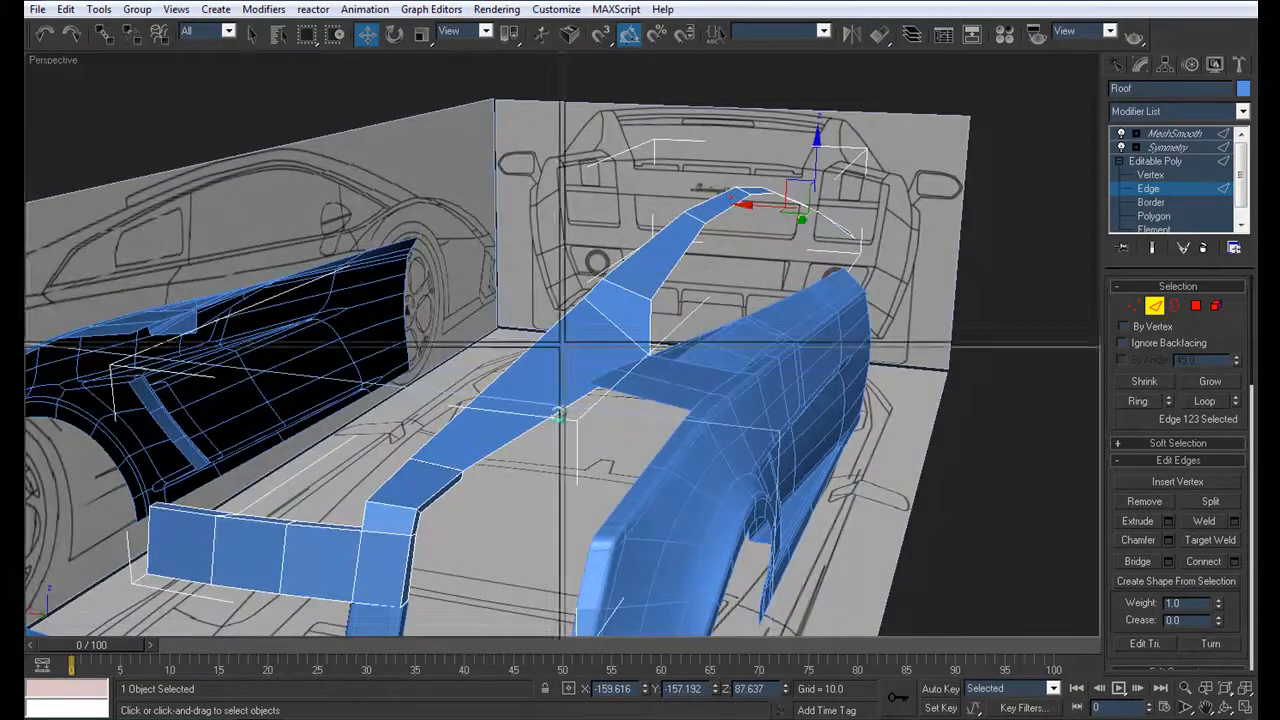
key("alt+w")
key("alt+x")
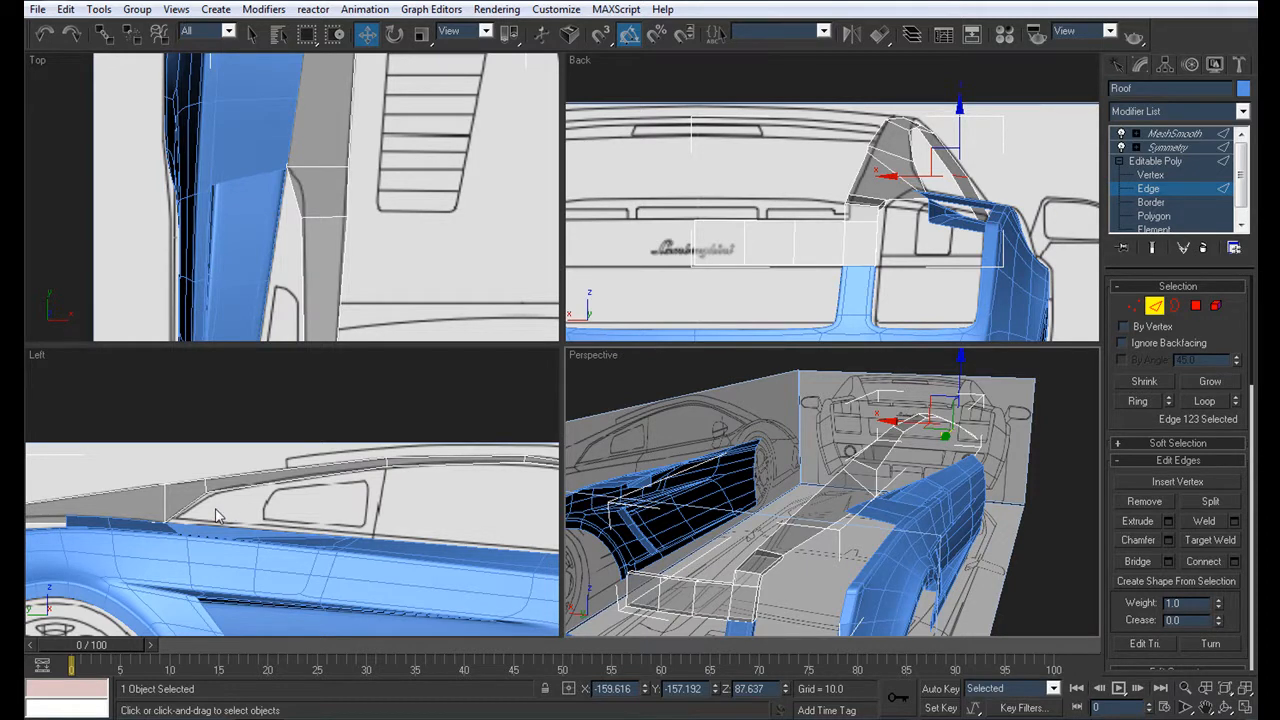
middle_click_drag(191, 495, 43, 491)
scroll(43, 491, "down", 3)
scroll(286, 478, "up", 3)
middle_click_drag(508, 520, 373, 512)
scroll(373, 512, "up", 2)
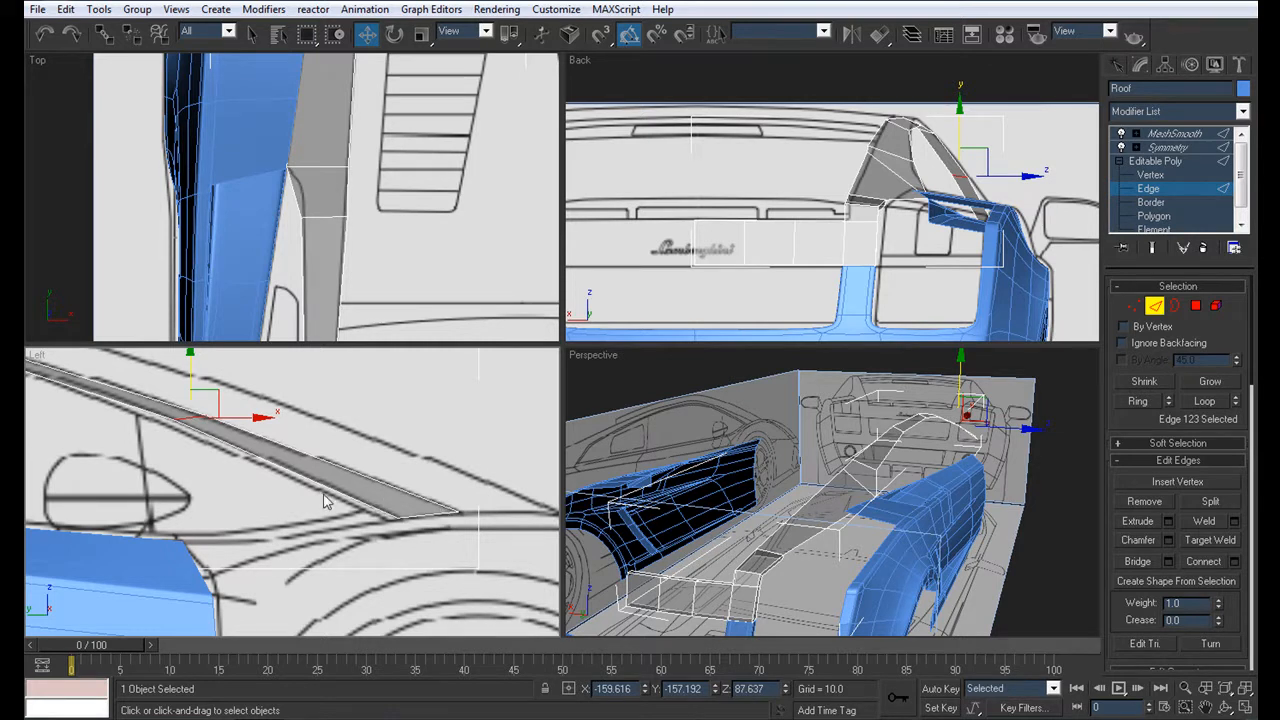
middle_click_drag(325, 496, 496, 503)
scroll(496, 503, "down", 2)
middle_click_drag(324, 488, 519, 511)
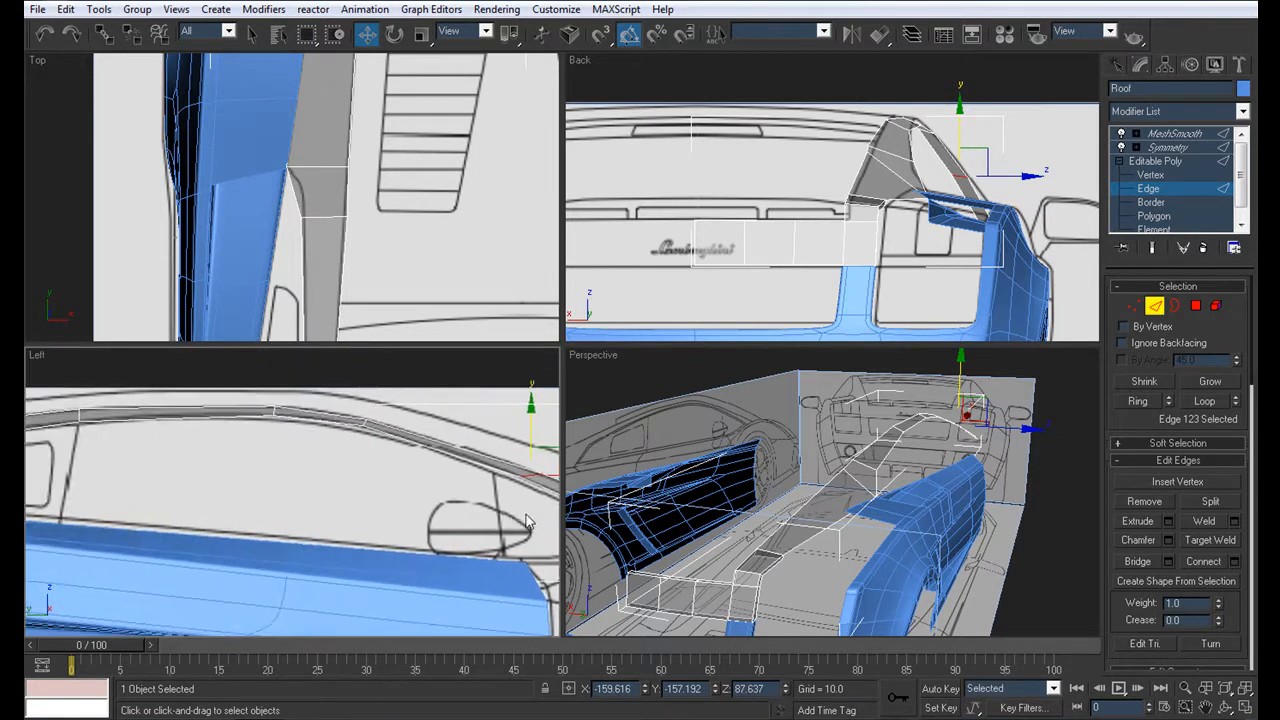
scroll(519, 511, "down", 2)
middle_click_drag(268, 515, 457, 515)
middle_click_drag(135, 519, 369, 535)
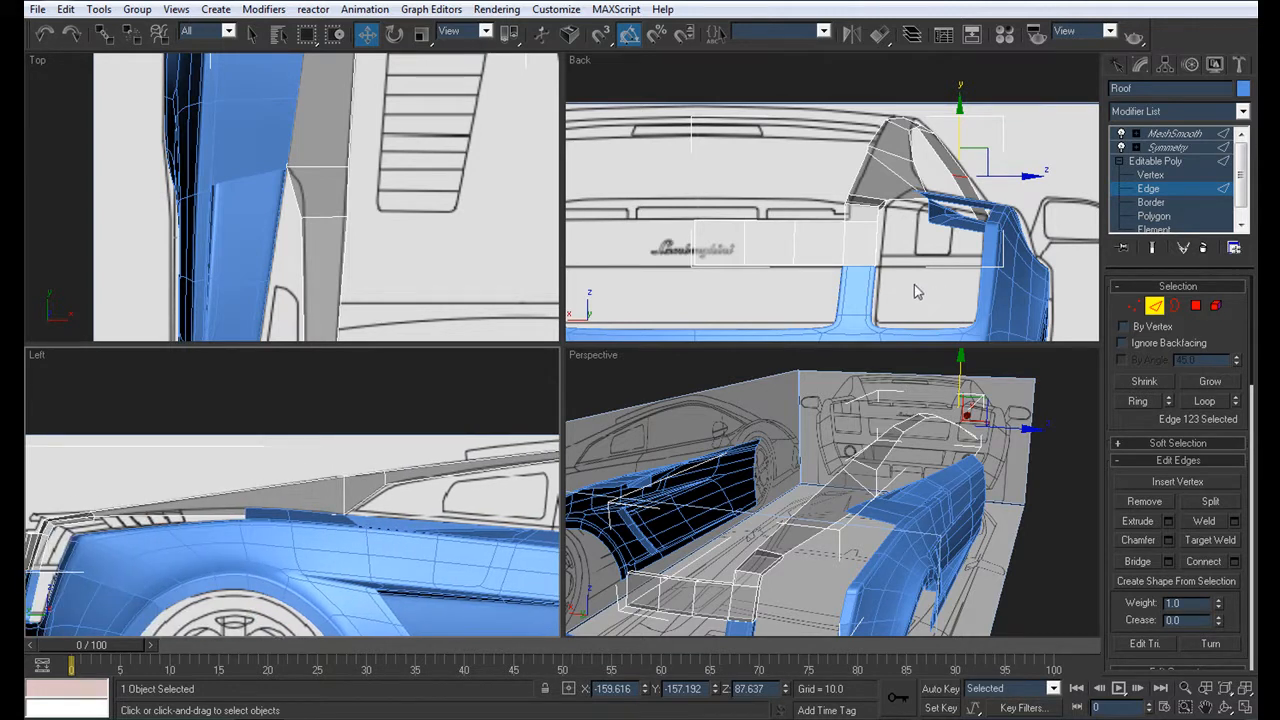
middle_click_drag(896, 260, 794, 246)
scroll(812, 240, "down", 3)
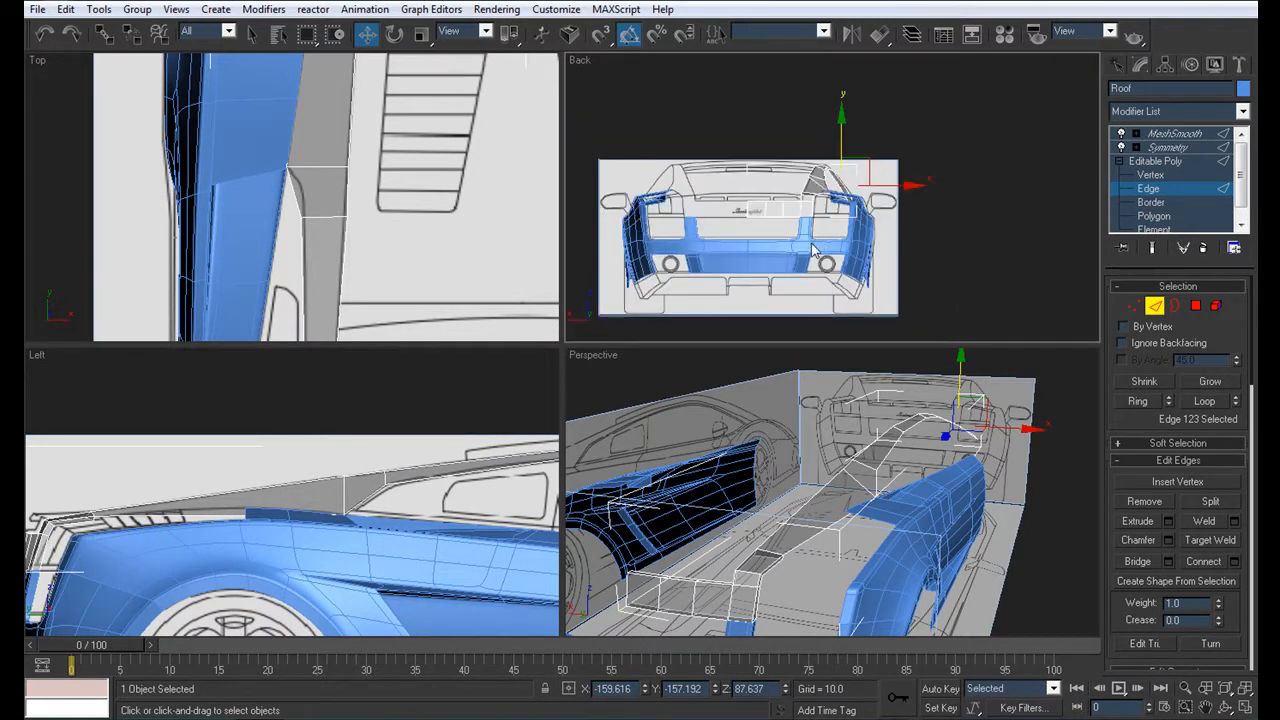
scroll(787, 118, "up", 2)
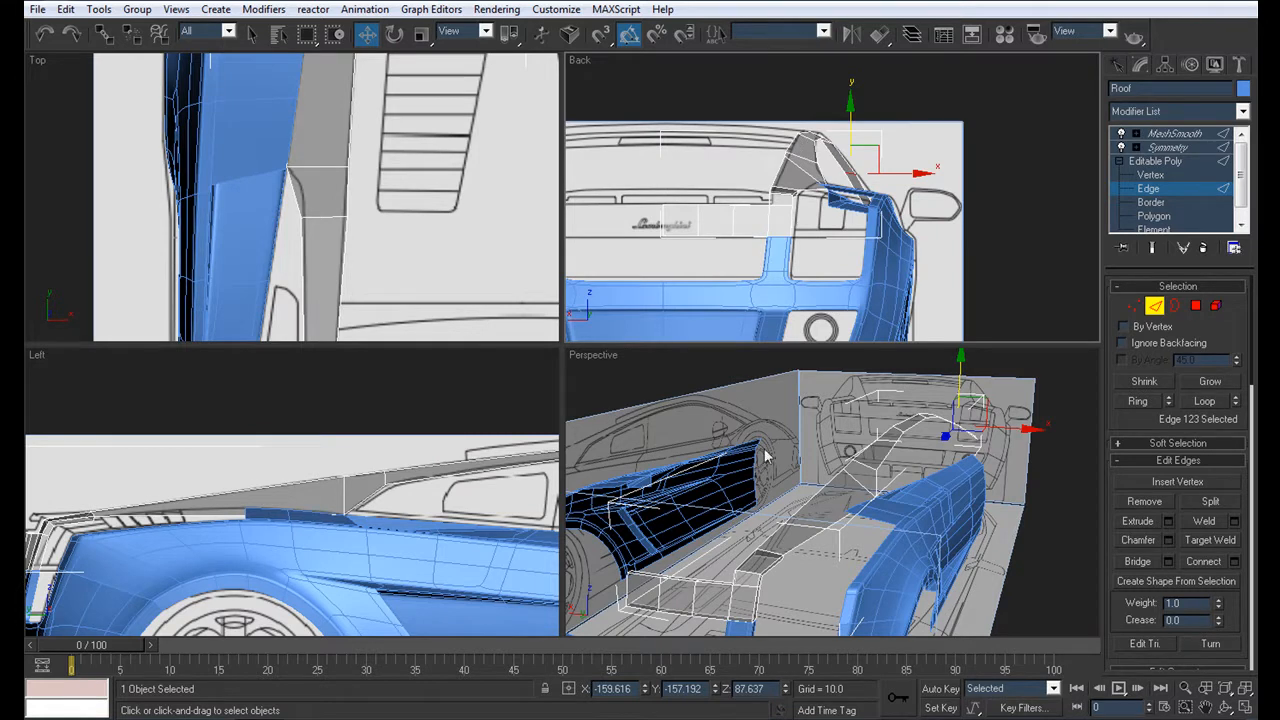
middle_click_drag(928, 478, 918, 512, "alt")
scroll(446, 88, "down", 4)
scroll(329, 243, "down", 2)
middle_click_drag(320, 237, 334, 274)
scroll(336, 272, "up", 3)
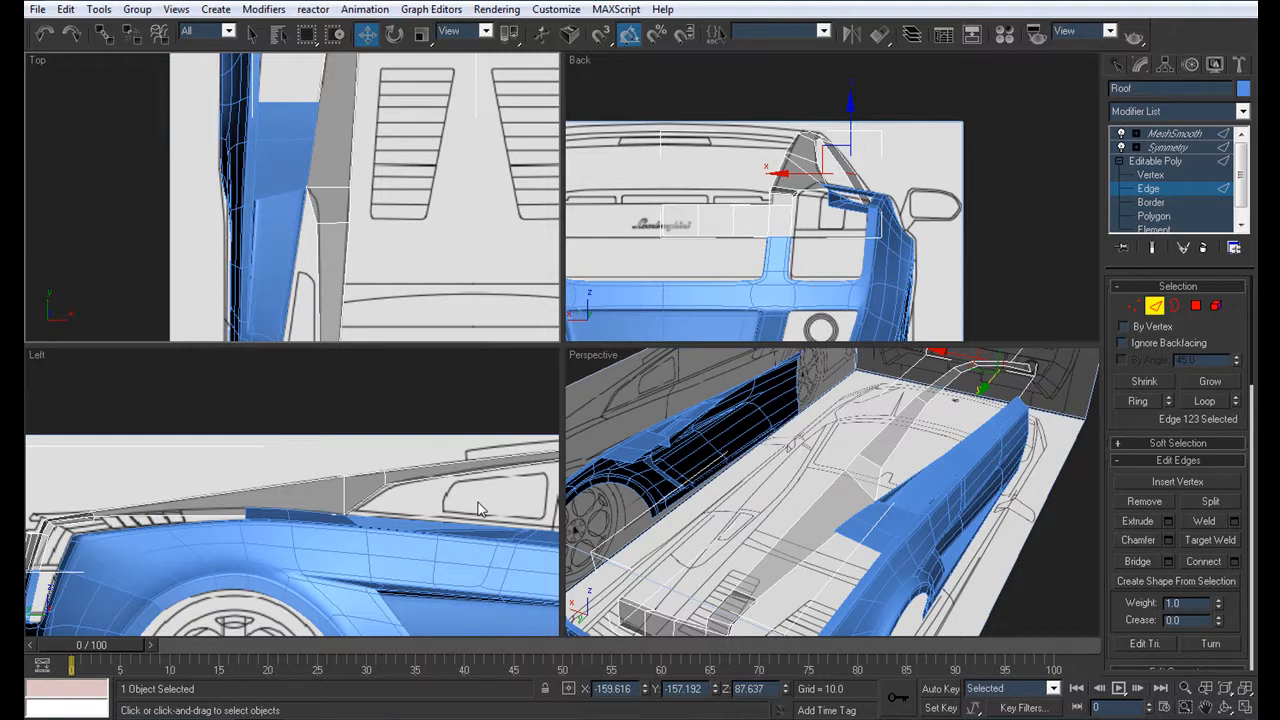
Select the open border of the roof strip and extrude it downward about 4.5 units to give the strip thickness
middle_click_drag(158, 316, 316, 312, "alt")
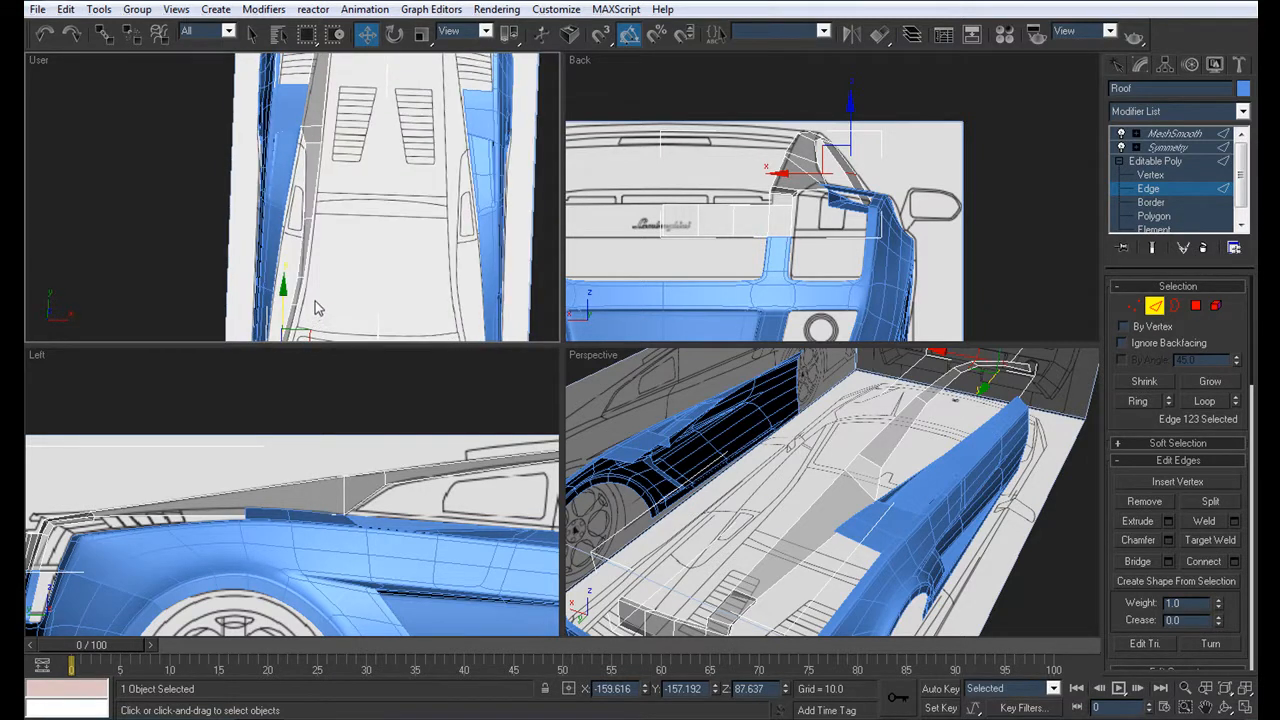
key("t")
scroll(412, 224, "down", 2)
key("alt+w")
scroll(549, 284, "down", 3)
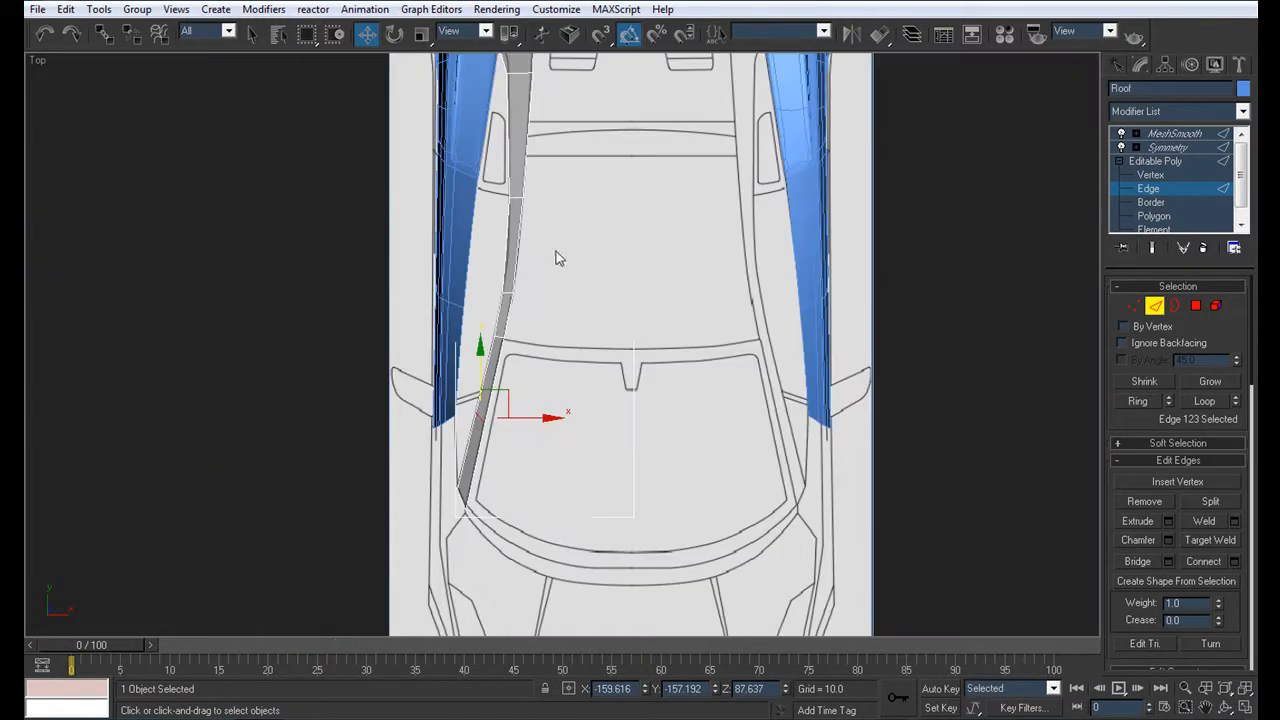
left_click(1152, 202)
left_click(506, 325)
middle_click_drag(506, 325, 557, 383)
key("alt+w")
middle_click(873, 494)
middle_click_drag(873, 494, 541, 417, "alt")
key("alt+w")
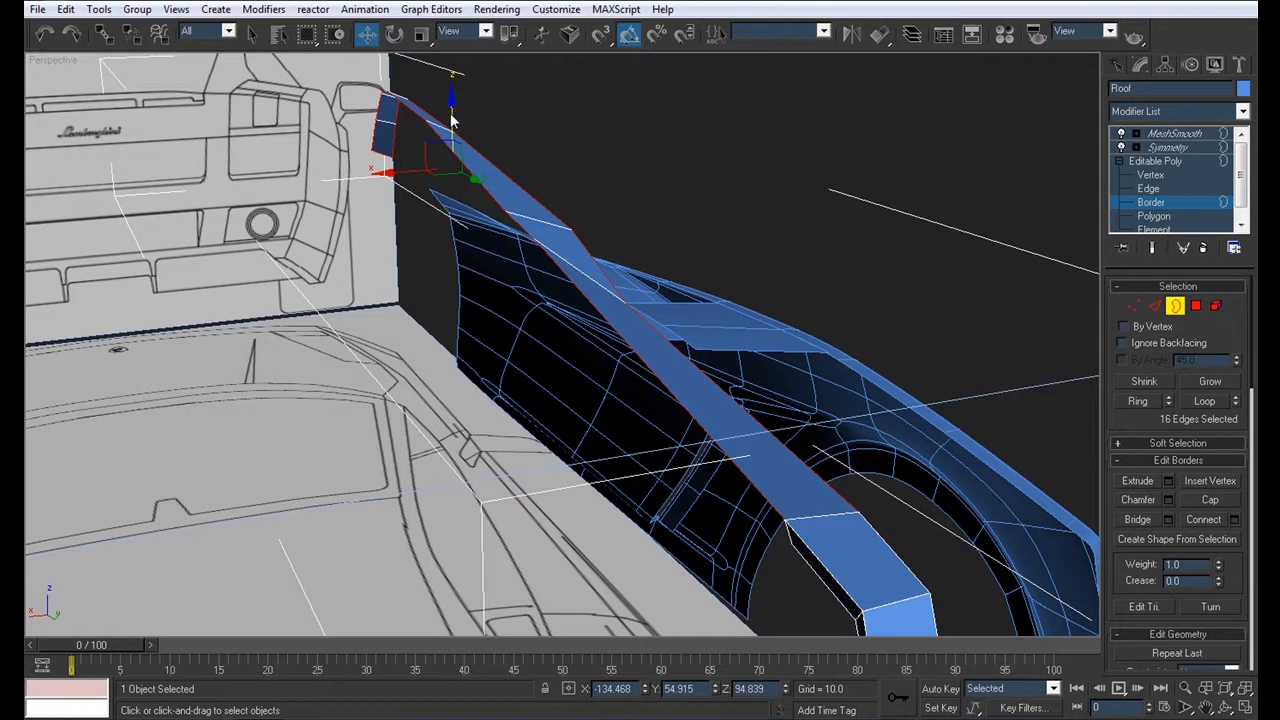
left_click_drag(452, 111, 452, 124, "shift")
middle_click_drag(452, 124, 404, 111, "alt")
middle_click_drag(340, 211, 700, 303)
left_click_drag(341, 279, 341, 275)
Select all polygons of the thickened roof strip, excluding the rear section, and detach them as a new object named Roof Frame
middle_click_drag(341, 275, 727, 278, "alt")
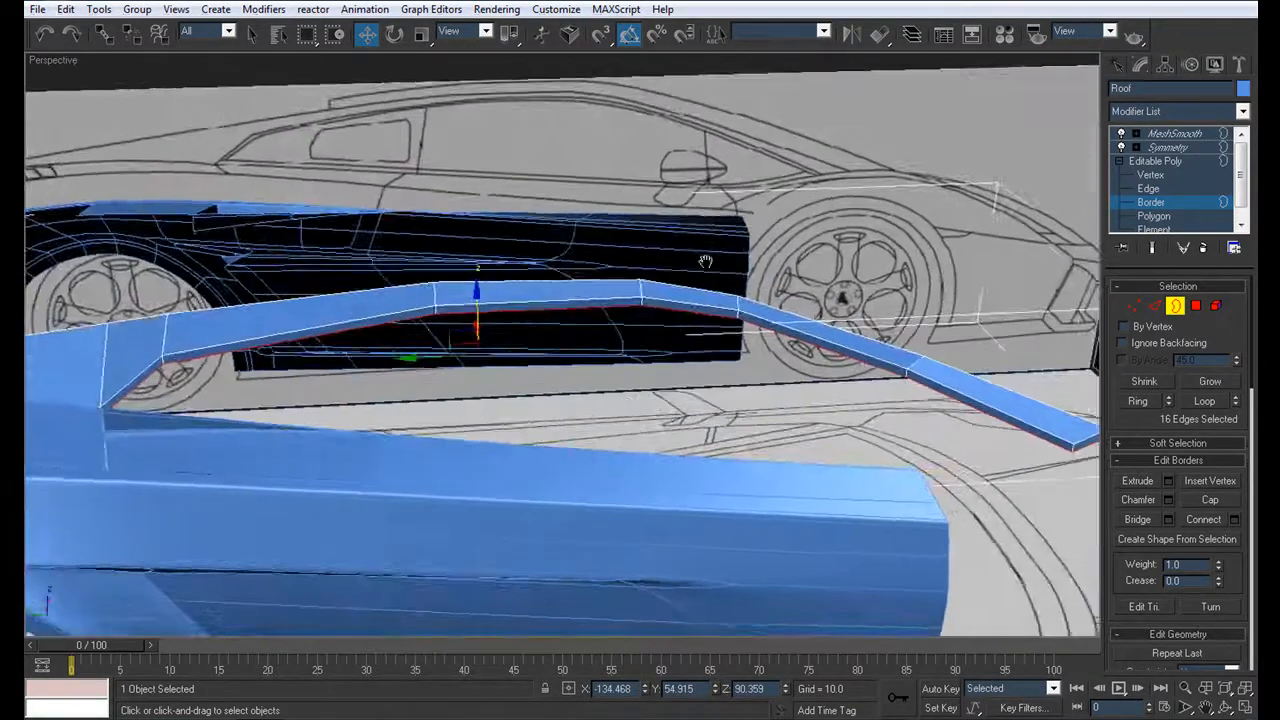
scroll(727, 278, "down", 5)
middle_click_drag(517, 246, 691, 269, "alt")
scroll(602, 280, "up", 5)
scroll(691, 268, "up", 2)
scroll(691, 269, "down", 2)
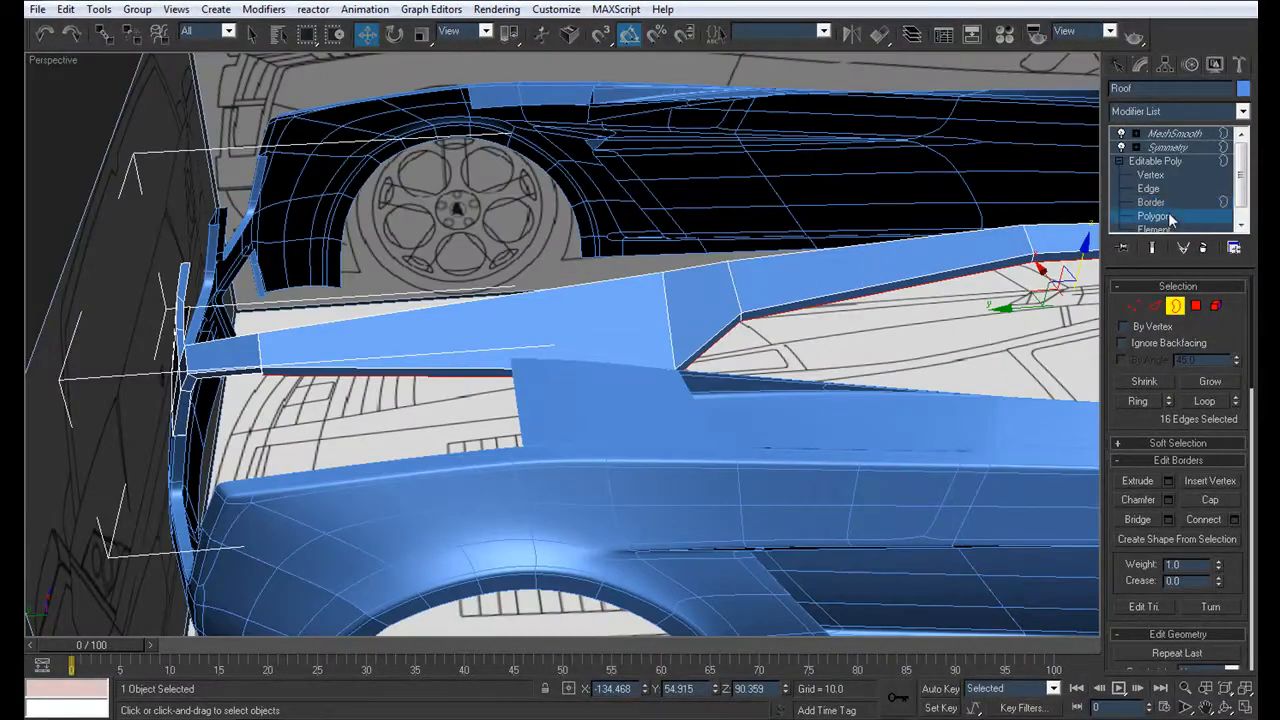
left_click(1166, 215)
left_click(838, 278)
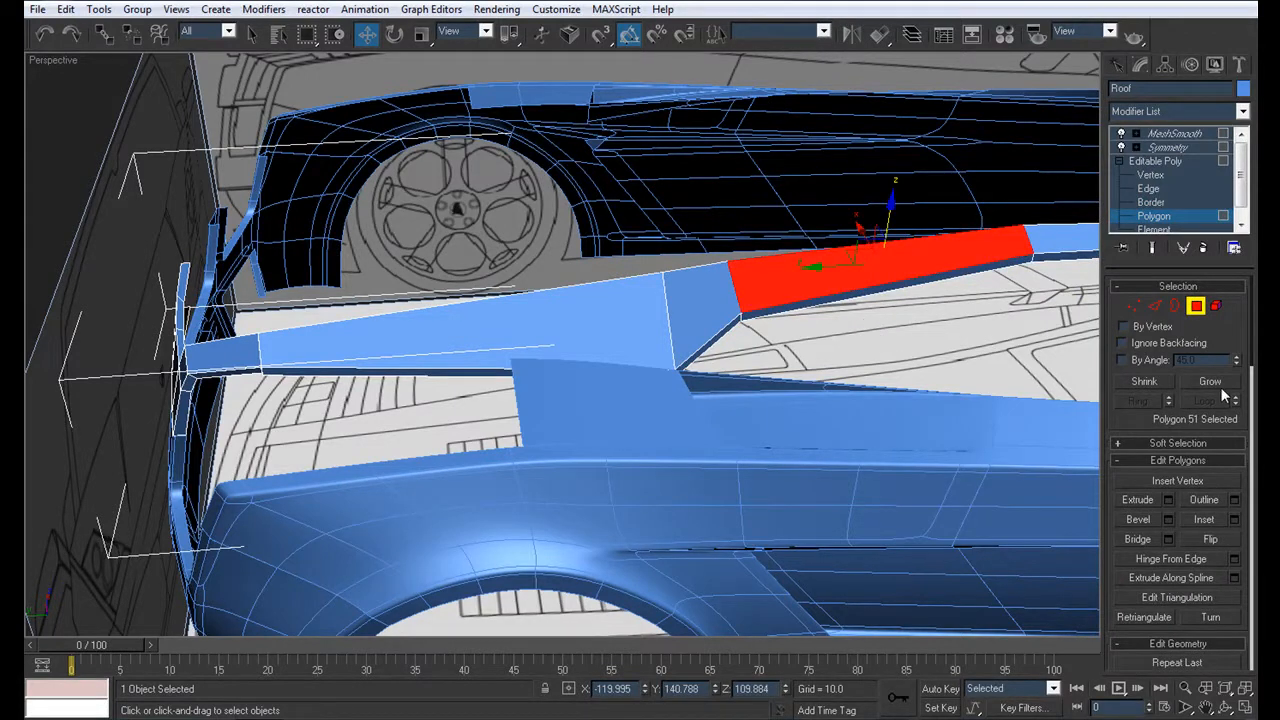
left_click(1218, 384)
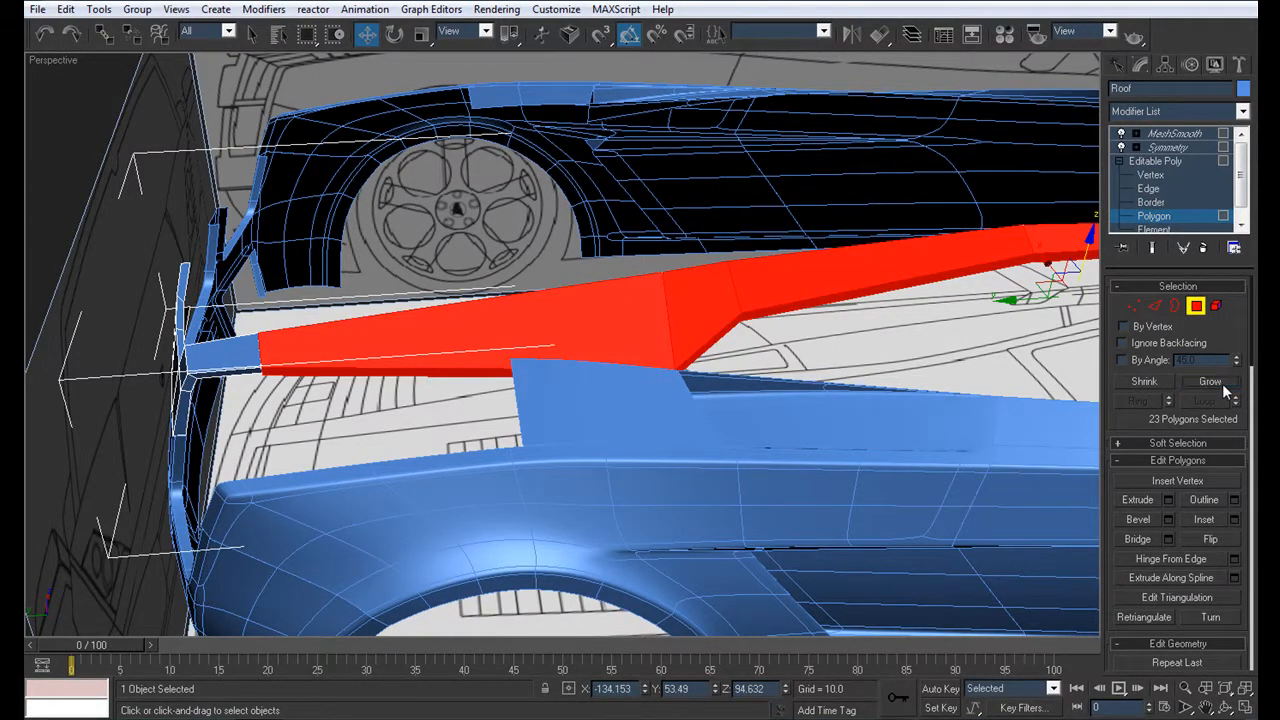
left_click_drag(1252, 361, 1253, 432)
left_click(1212, 440)
type("Rp")
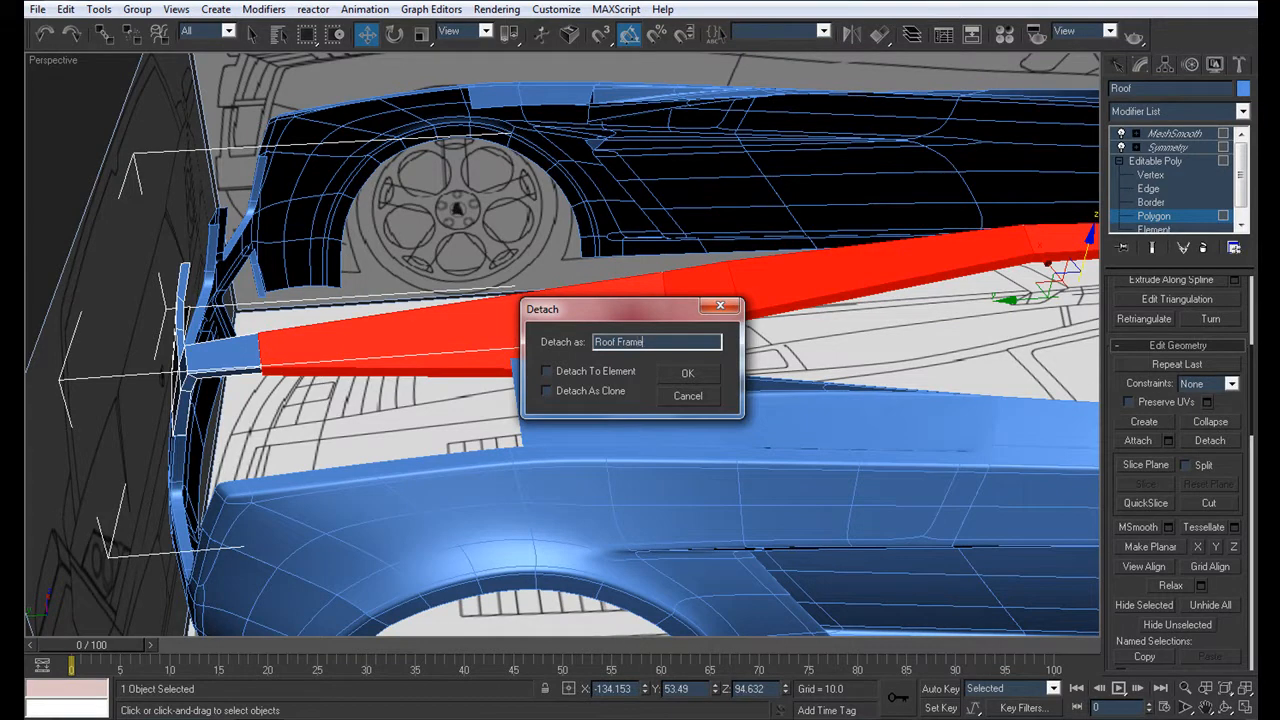
left_click(689, 374)
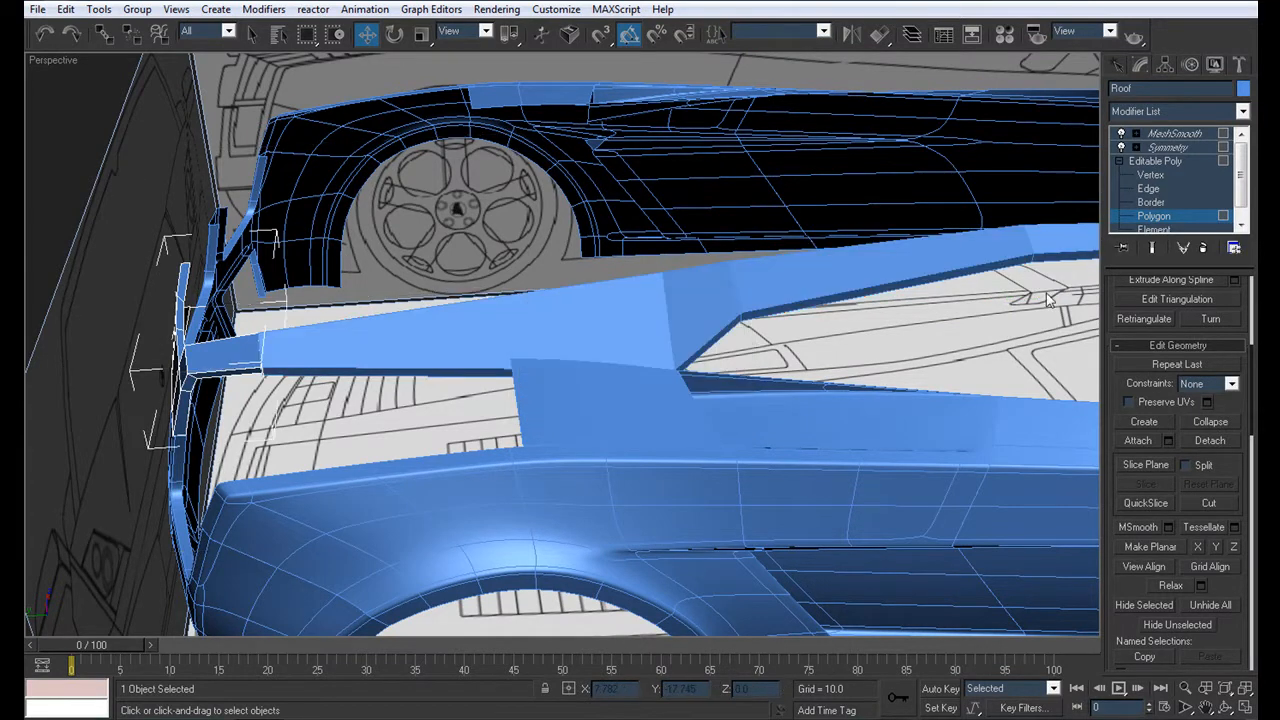
Select the detached Roof Frame object and paste the Symmetry and MeshSmooth modifiers onto it
left_click(1178, 163)
left_click(702, 291)
right_click(1142, 167)
left_click(1130, 194)
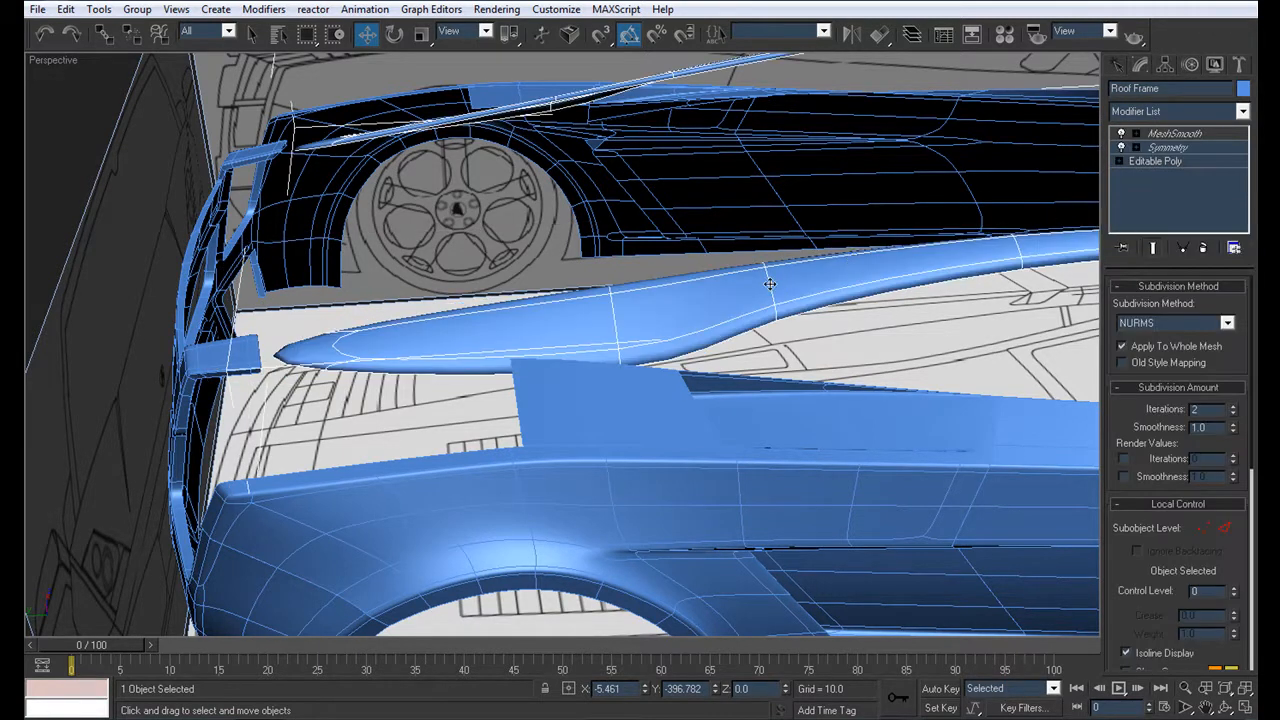
Isolate the Roof Frame in its unsmoothed vertex-level state by hiding all unselected objects
left_click(1121, 162)
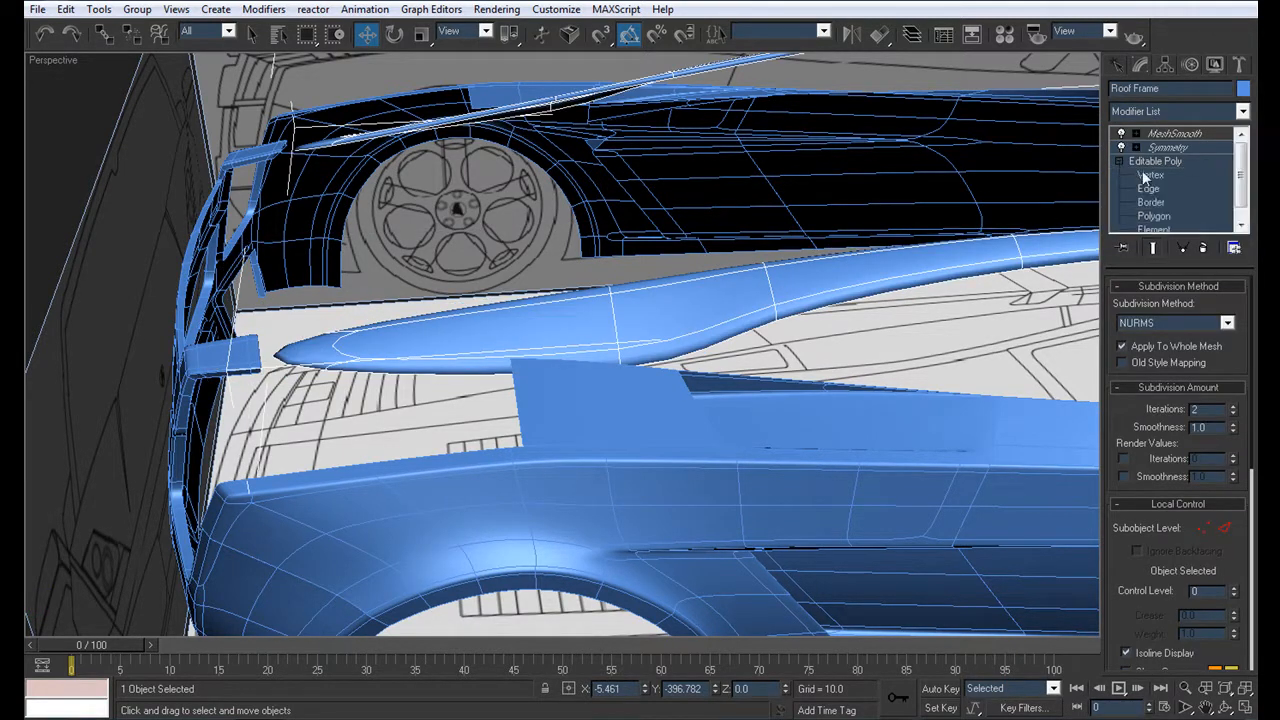
left_click(1142, 173)
right_click(680, 314)
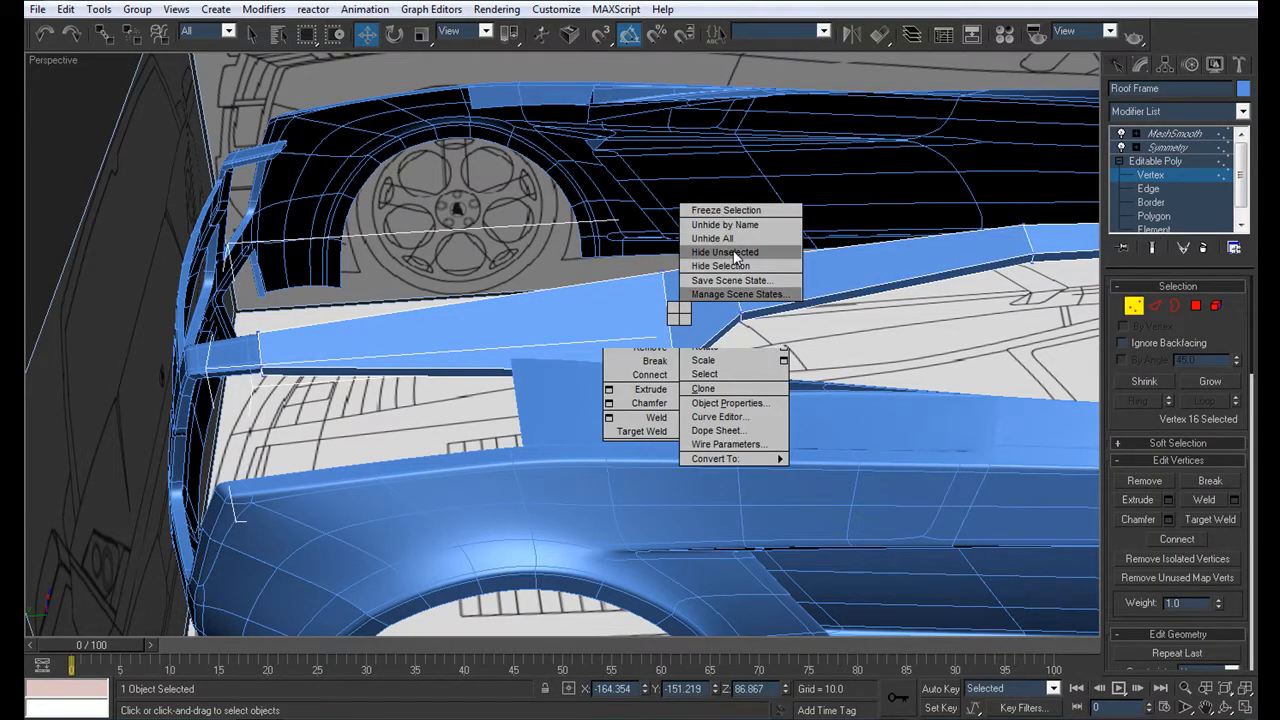
left_click(736, 257)
middle_click_drag(570, 300, 580, 447, "alt")
scroll(424, 447, "down", 3)
Inspect the isolated Roof Frame with MeshSmooth active, and compare it with the unsmoothed mesh at edge level
left_click(1173, 135)
middle_click_drag(710, 365, 785, 350, "alt")
scroll(860, 394, "up", 4)
middle_click_drag(860, 394, 508, 330)
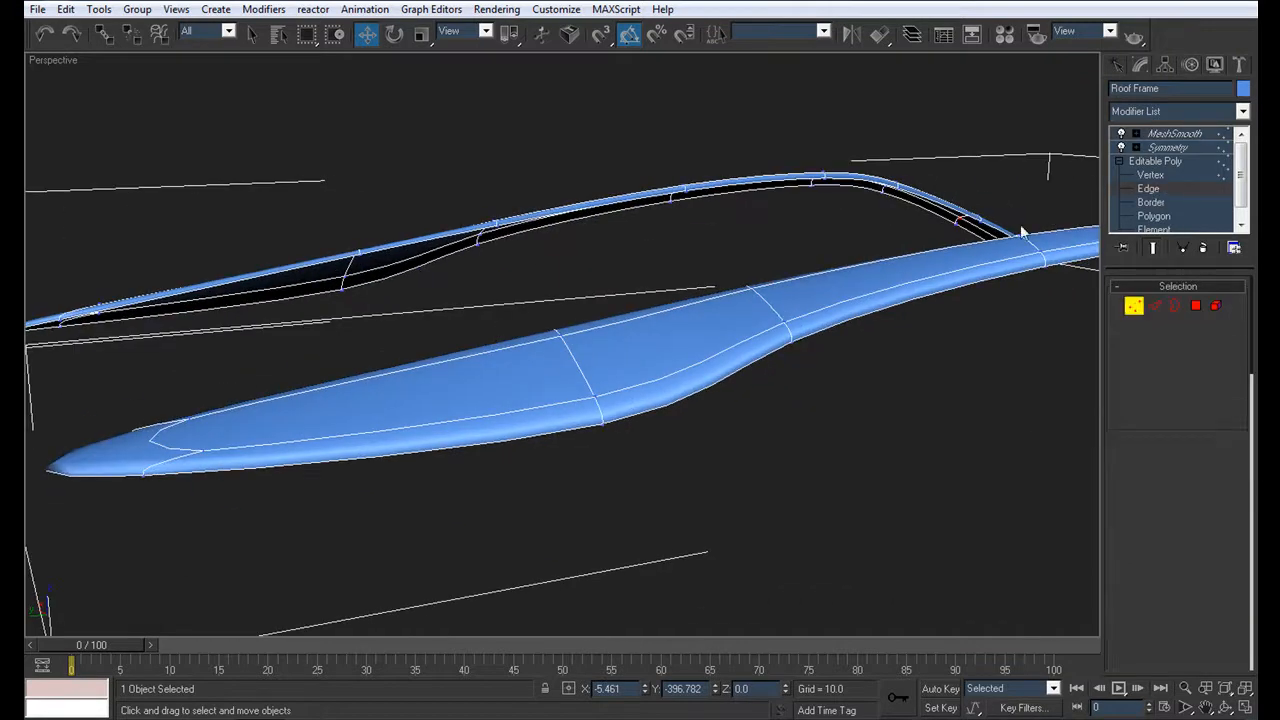
left_click(1150, 189)
middle_click_drag(417, 357, 435, 347, "alt")
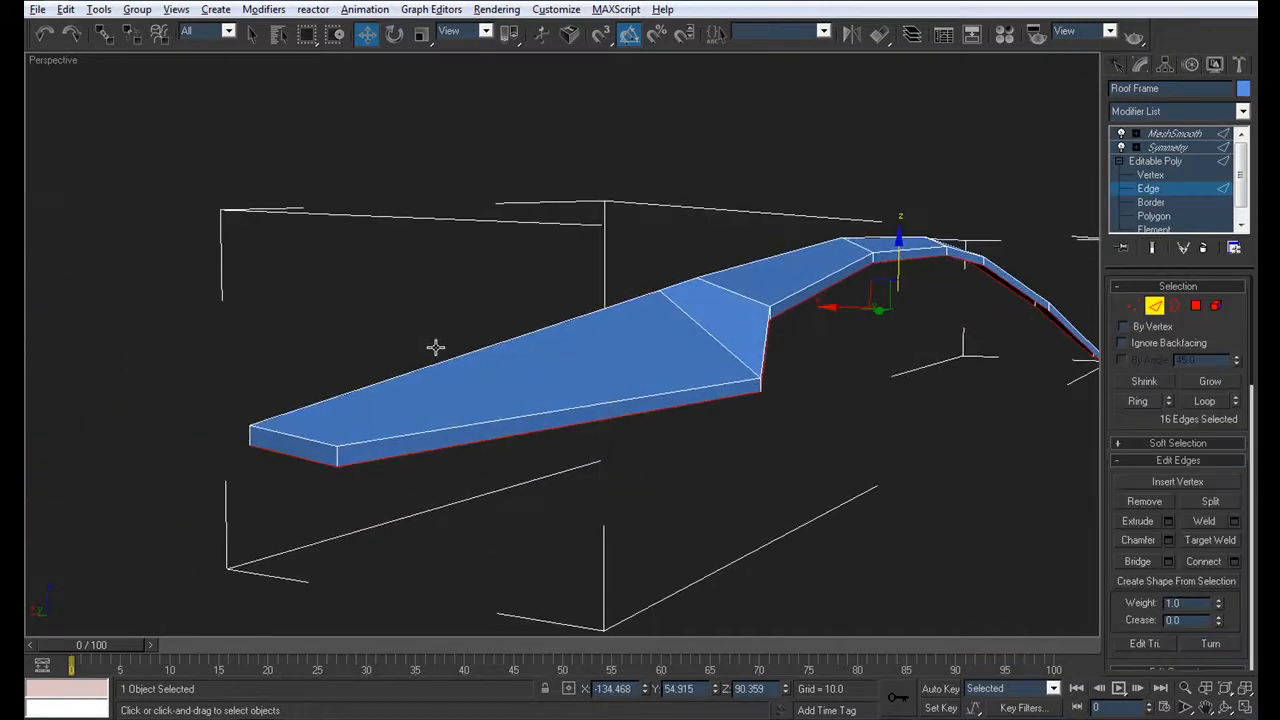
left_click(1153, 216)
key("ctrl+a")
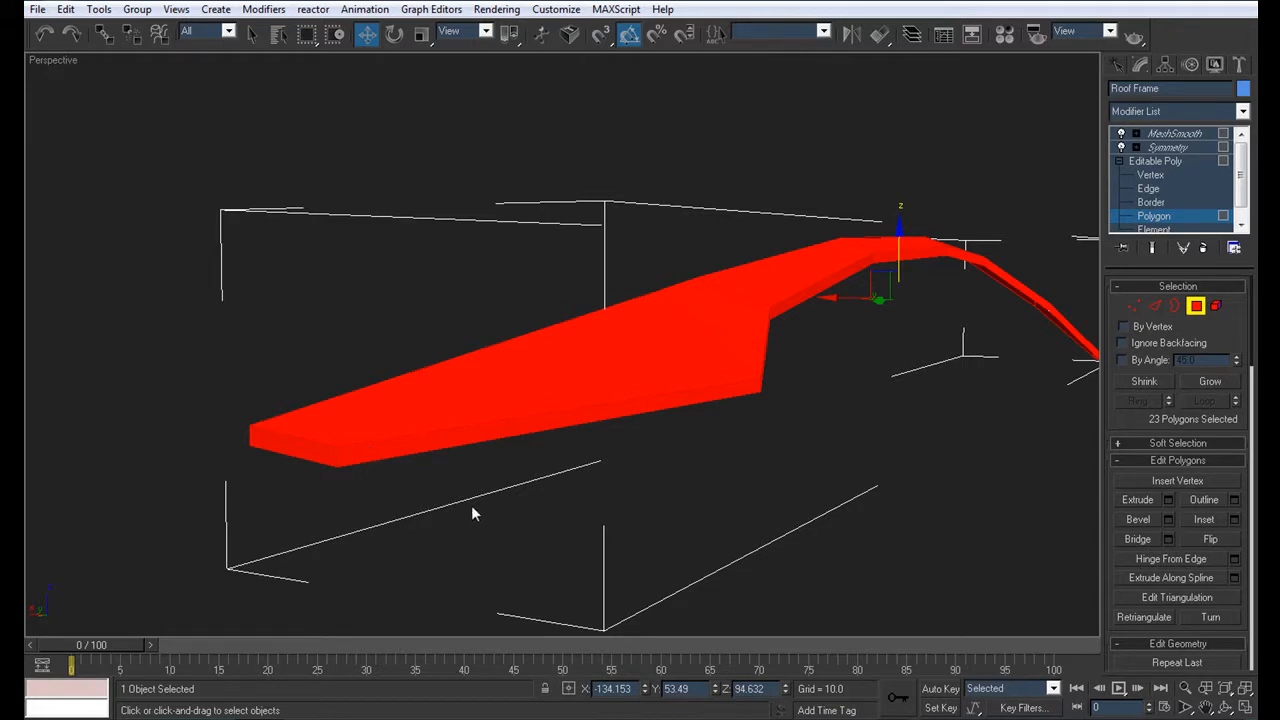
left_click(650, 494)
Select the upper edge loops along both long sides of the Roof Frame together with its upper end edges
left_click(1148, 189)
middle_click_drag(853, 353, 690, 414, "alt")
left_click(664, 428)
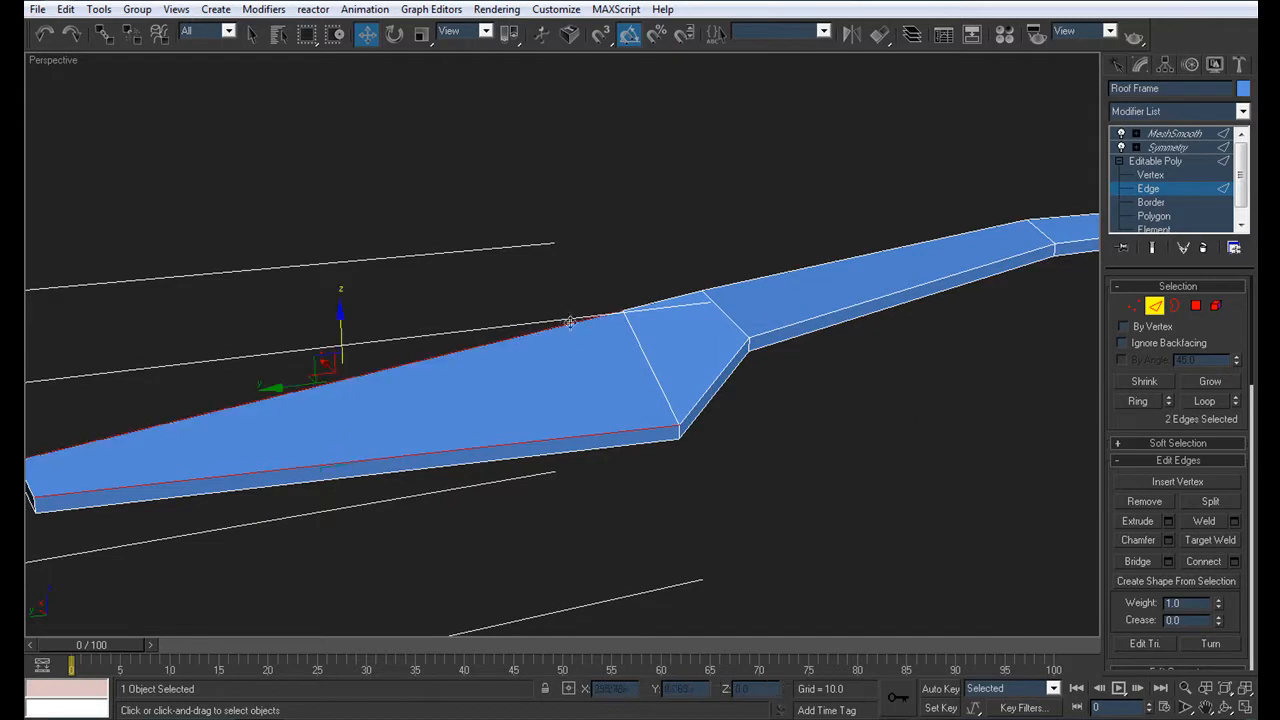
left_click(1204, 400)
key("z")
middle_click_drag(932, 446, 818, 450, "alt")
middle_click_drag(818, 450, 643, 443)
left_click(863, 463, "ctrl")
middle_click_drag(841, 474, 719, 540)
scroll(579, 331, "up", 5)
scroll(719, 540, "down", 2)
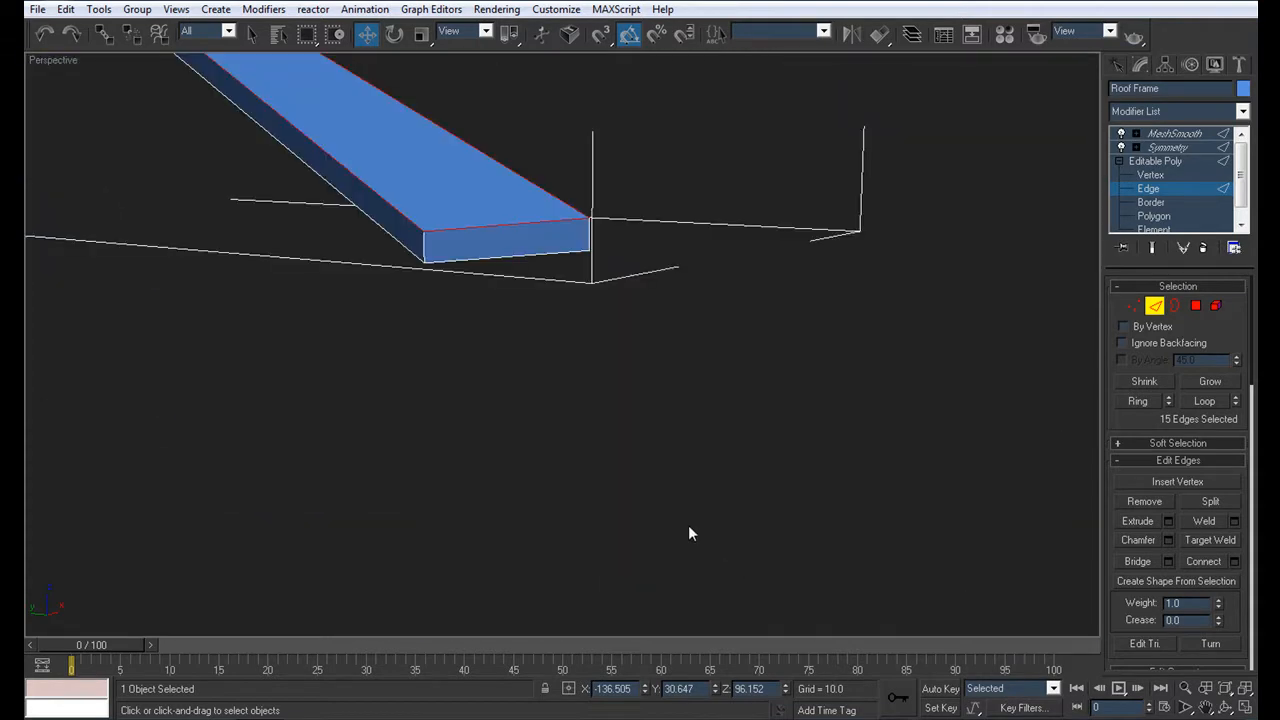
Add the short vertical corner edges at both ends and at the bend of the Roof Frame to the edge selection
left_click(586, 229, "ctrl")
scroll(430, 320, "down", 5)
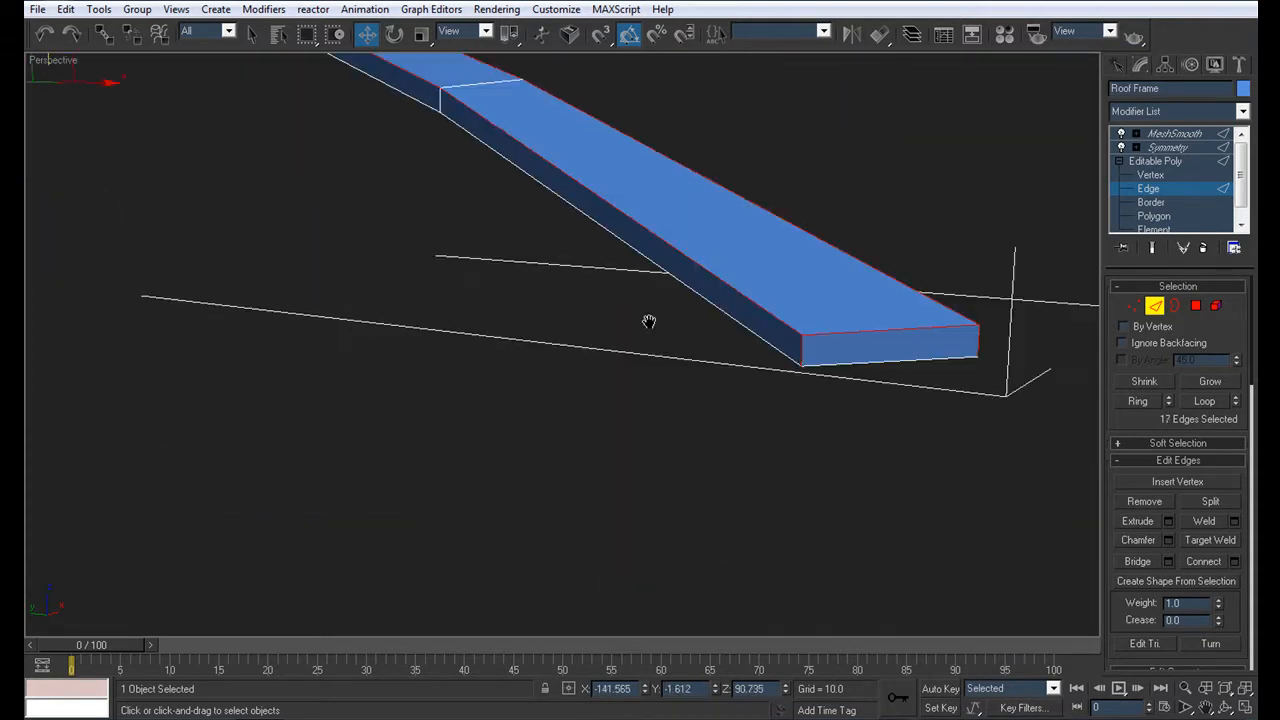
middle_click_drag(391, 369, 634, 409, "alt")
scroll(394, 389, "up", 4)
middle_click_drag(394, 389, 384, 413)
left_click(424, 418, "ctrl")
left_click(580, 447, "ctrl")
middle_click_drag(585, 445, 799, 366, "alt")
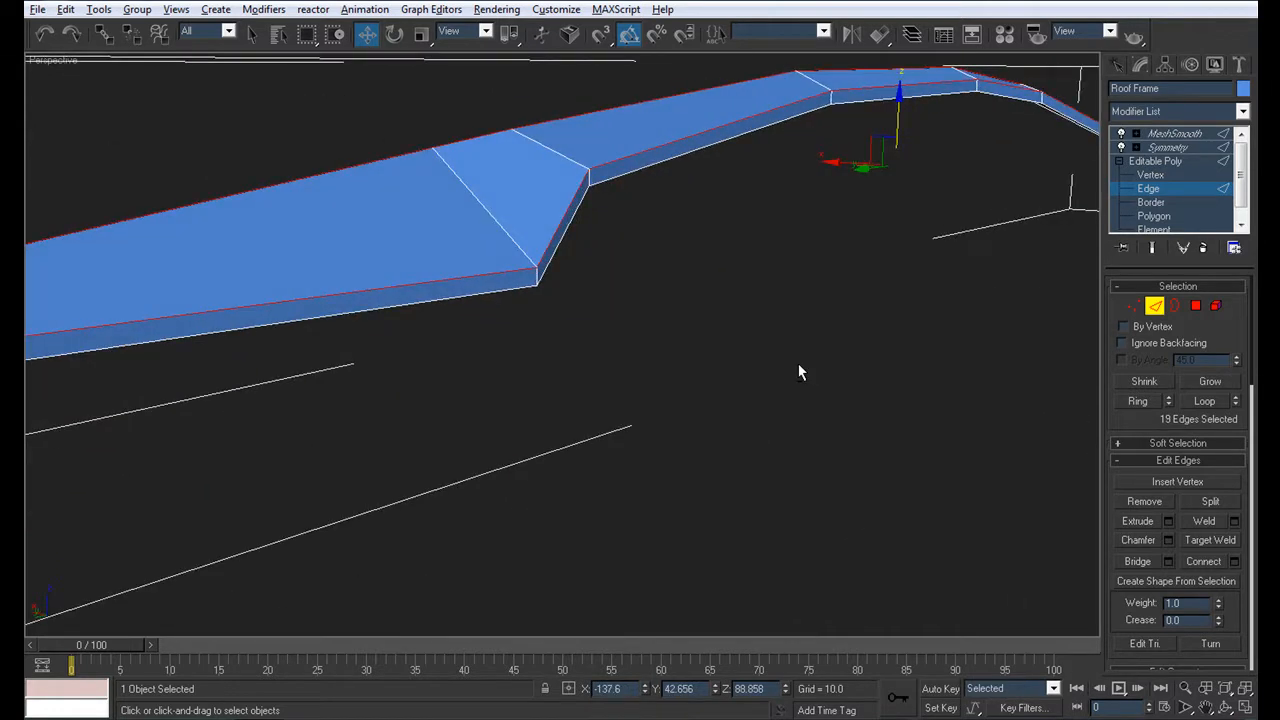
left_click(537, 277, "ctrl")
middle_click_drag(307, 271, 661, 284)
left_click(606, 414, "ctrl")
Chamfer the selected Roof Frame edges and show the result with MeshSmooth active
scroll(612, 385, "down", 5)
middle_click_drag(603, 357, 410, 322, "alt")
scroll(410, 322, "up", 3)
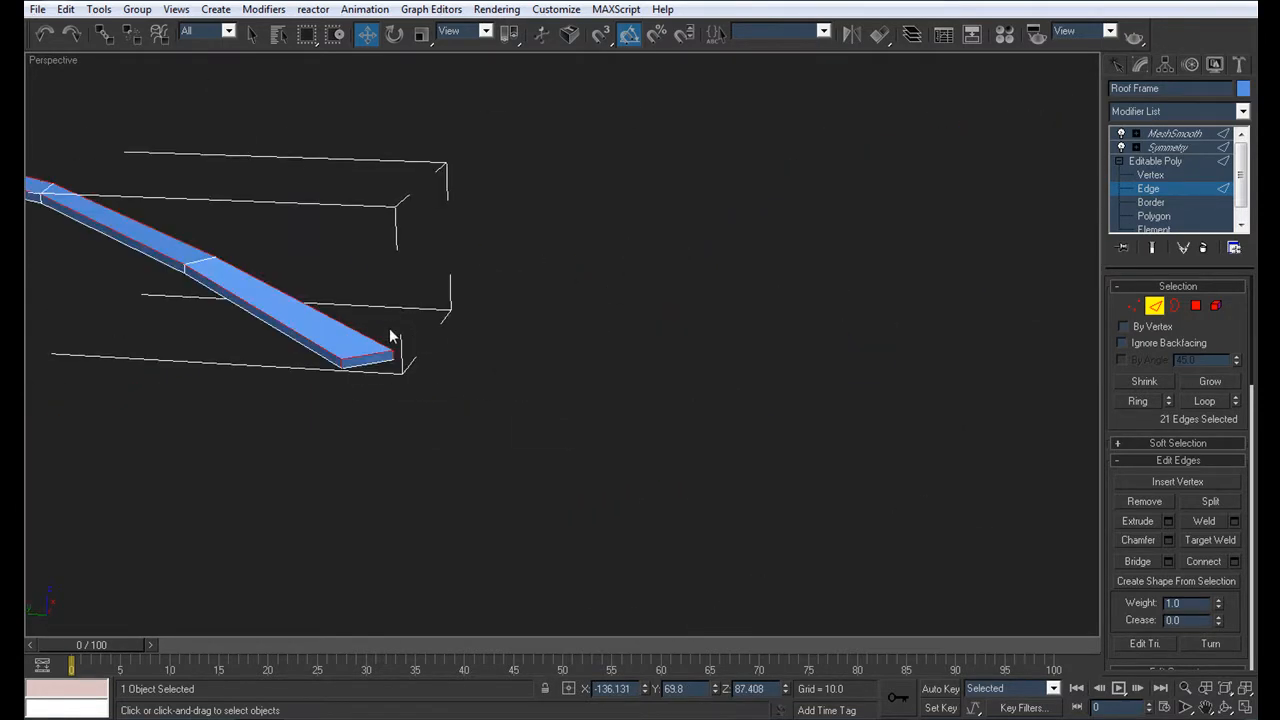
middle_click_drag(320, 357, 823, 445)
middle_click_drag(377, 351, 511, 360)
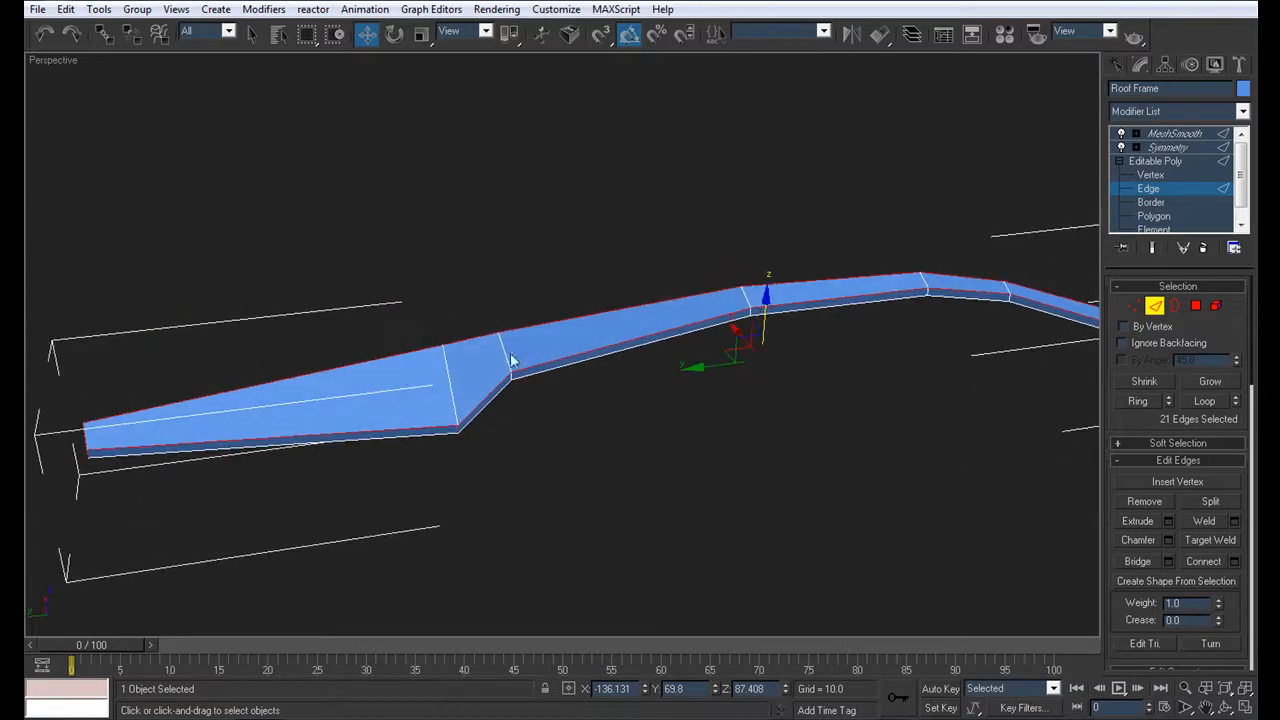
left_click(1168, 540)
left_click(658, 381)
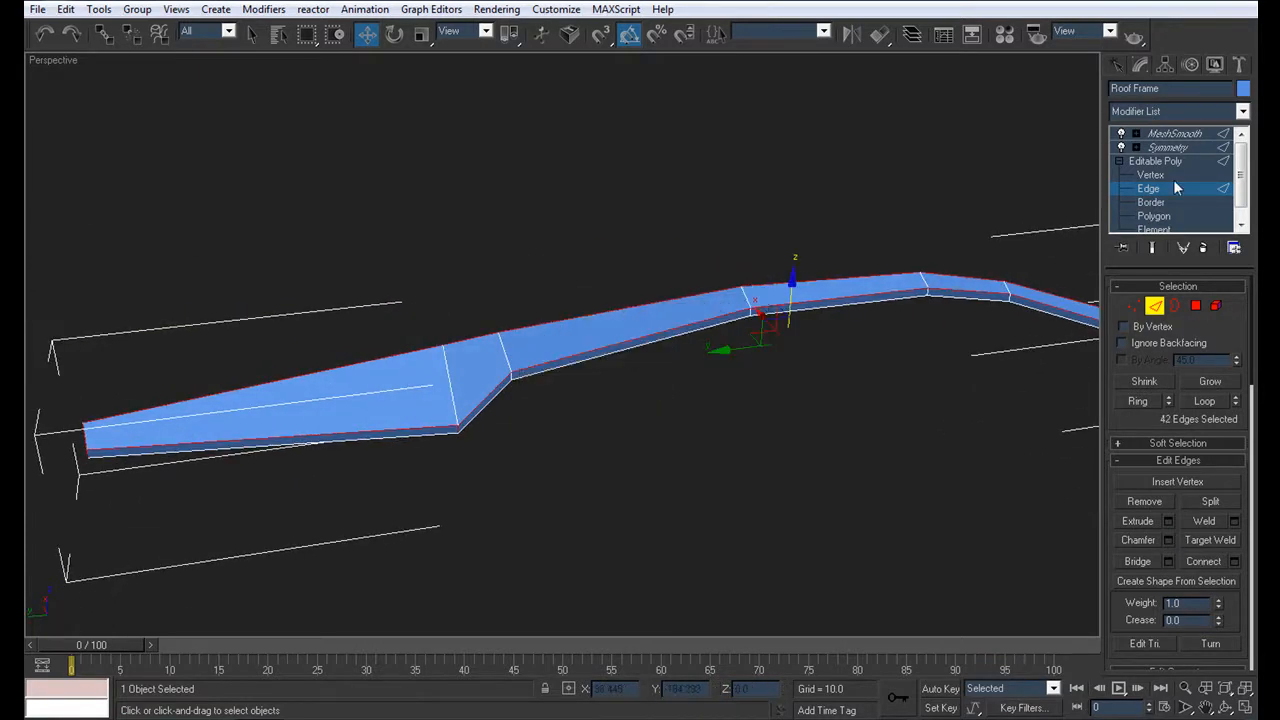
left_click(1181, 133)
scroll(637, 243, "down", 8)
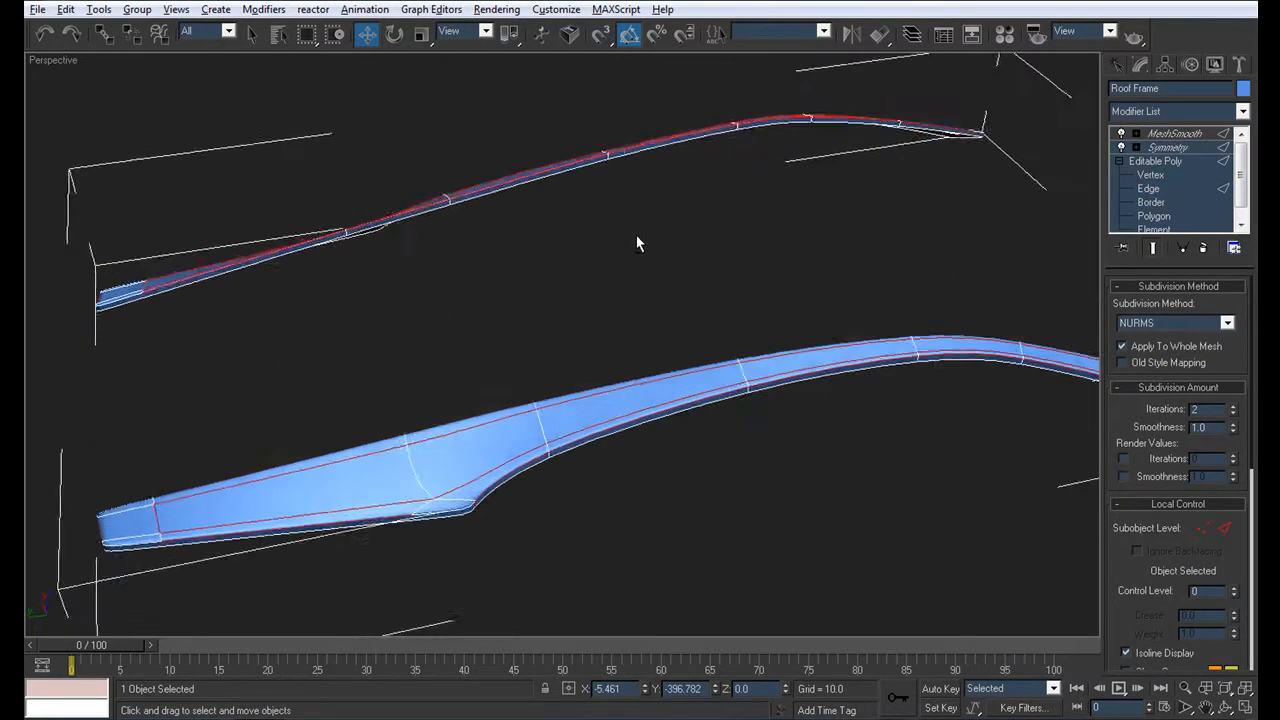
Leave the isolated view by unhiding all objects without unhiding layers, and select the Roof Frame beside the body
left_click(661, 276)
middle_click_drag(578, 322, 463, 349, "alt")
left_click(510, 263)
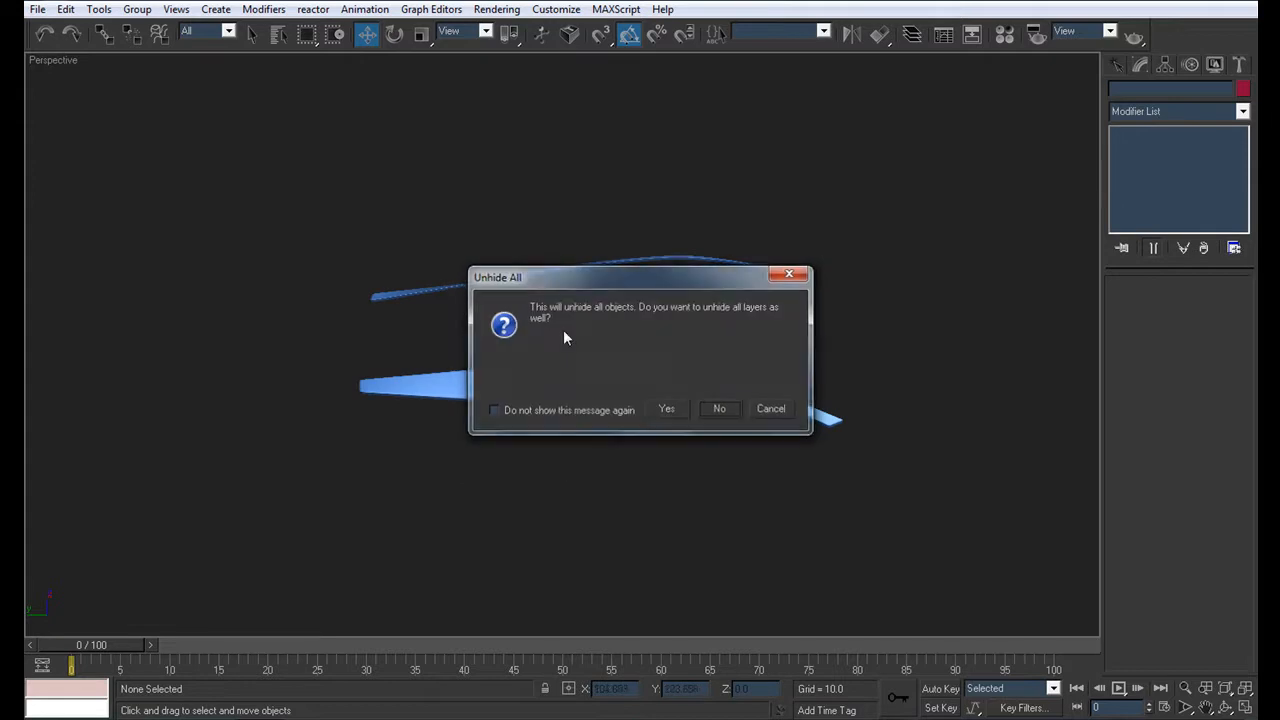
left_click(716, 408)
middle_click_drag(670, 469, 468, 439, "alt")
scroll(455, 423, "up", 5)
middle_click_drag(311, 468, 350, 456, "alt")
left_click(421, 430)
middle_click_drag(421, 430, 609, 380, "alt")
left_click(609, 379)
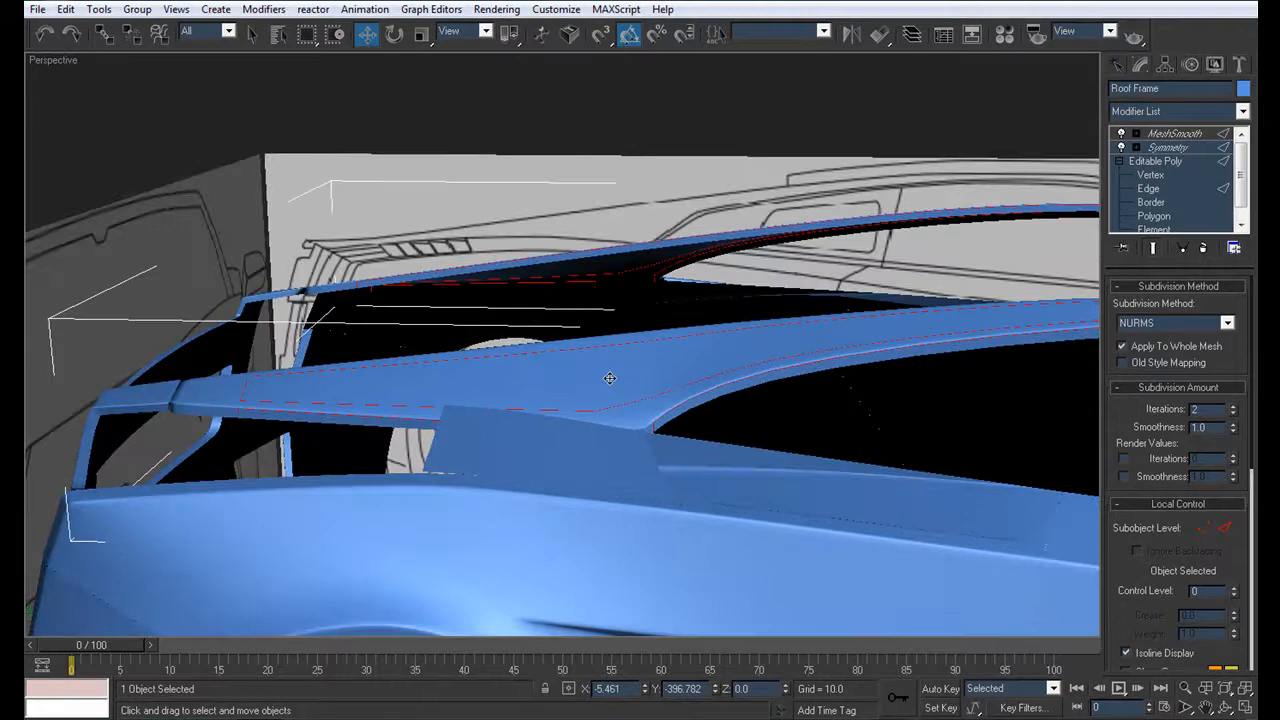
Examine how the lower edge of the Roof Frame's rear section meets the upper panel of the Side object in the side view
left_click(1164, 174)
middle_click_drag(545, 439, 547, 435, "alt")
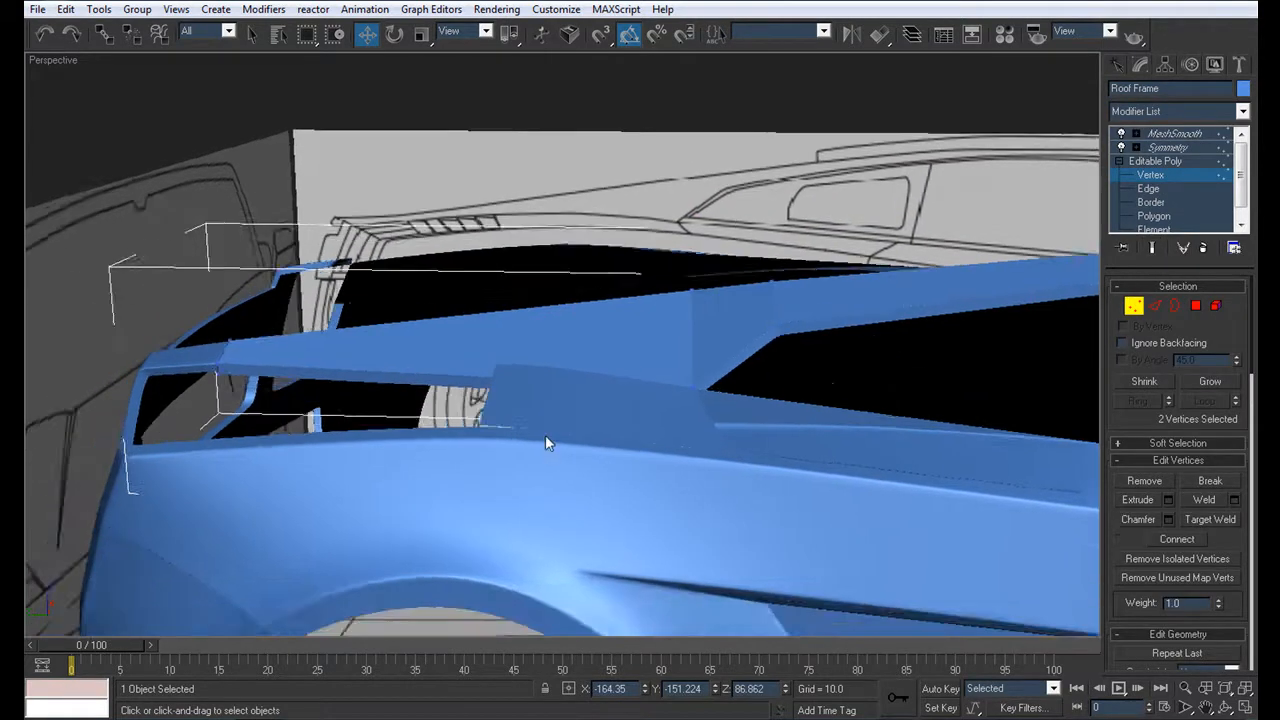
key("alt+w")
scroll(399, 499, "up", 5)
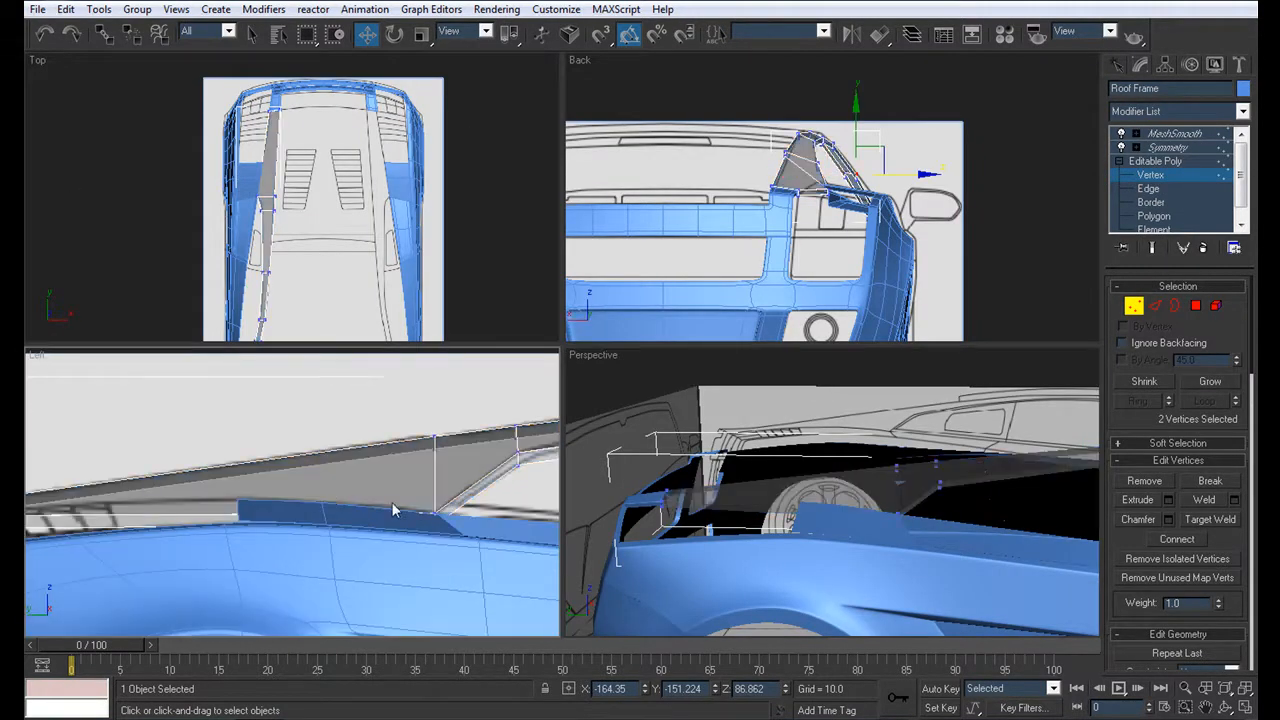
left_click(1154, 216)
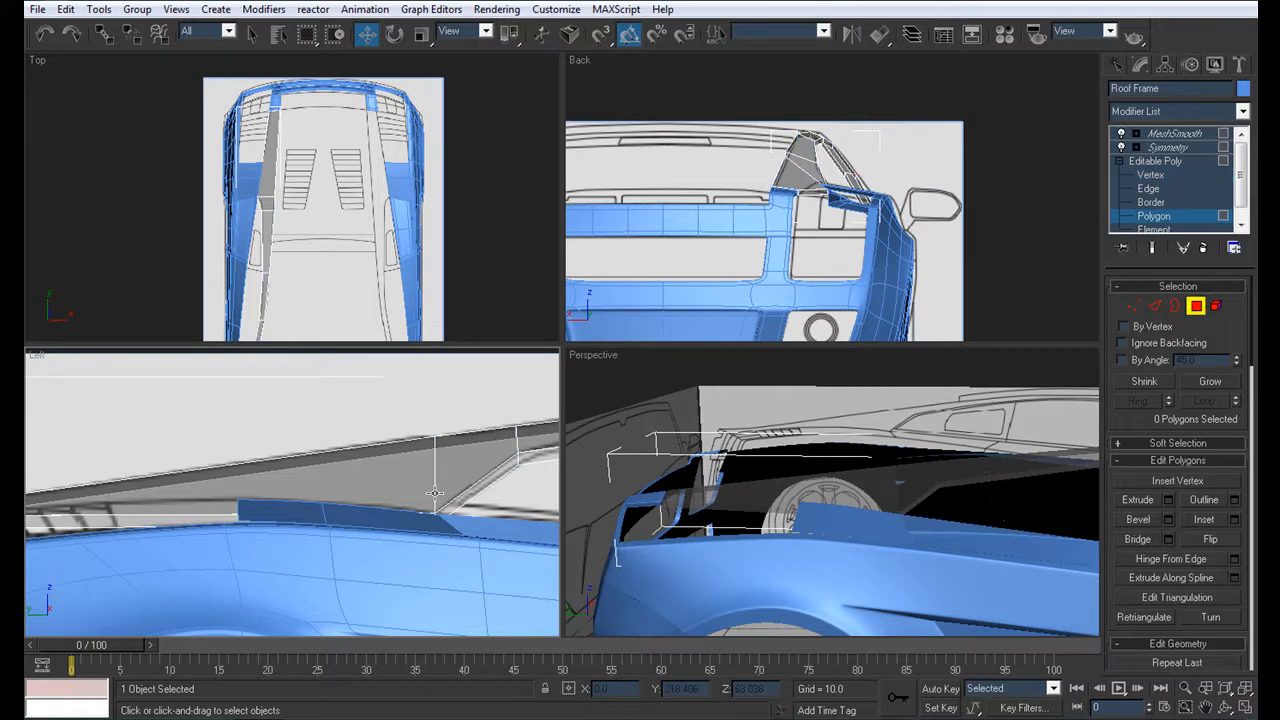
left_click(368, 515)
left_click(1160, 161)
left_click(413, 566)
scroll(378, 553, "down", 2)
middle_click_drag(385, 552, 351, 577)
scroll(351, 577, "up", 3)
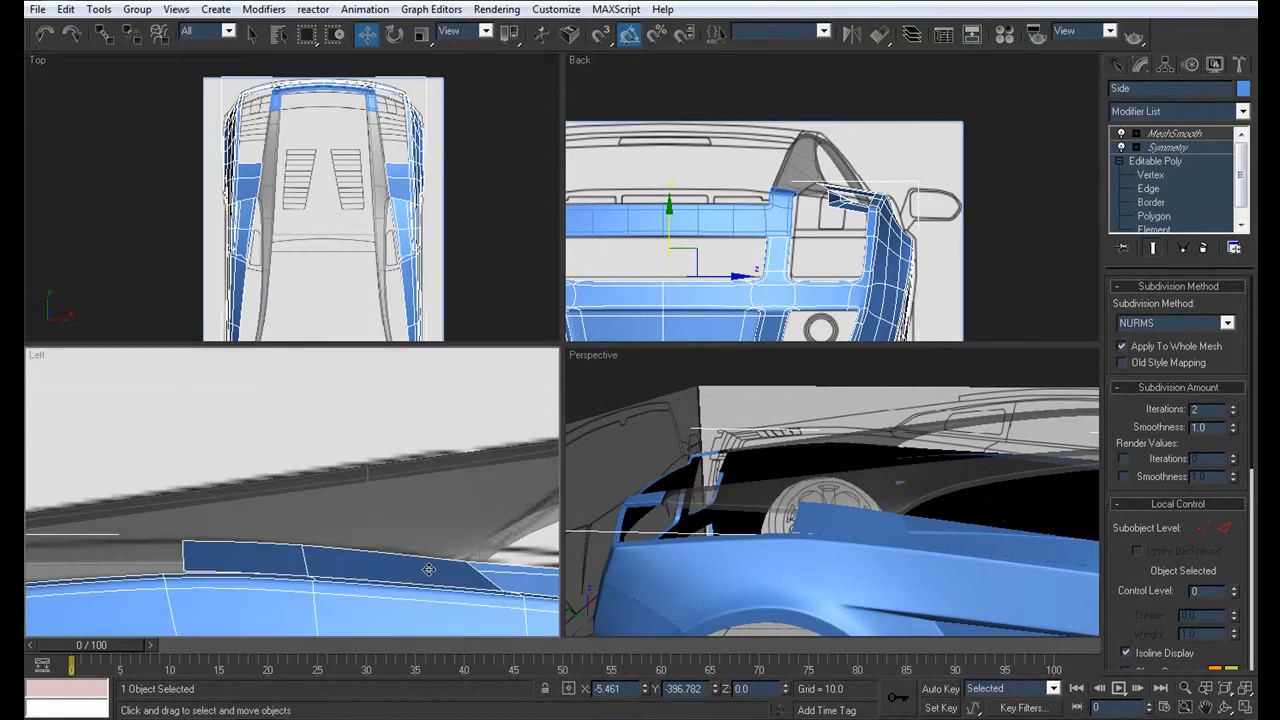
key("alt+w")
middle_click_drag(630, 528, 494, 512)
left_click(824, 312)
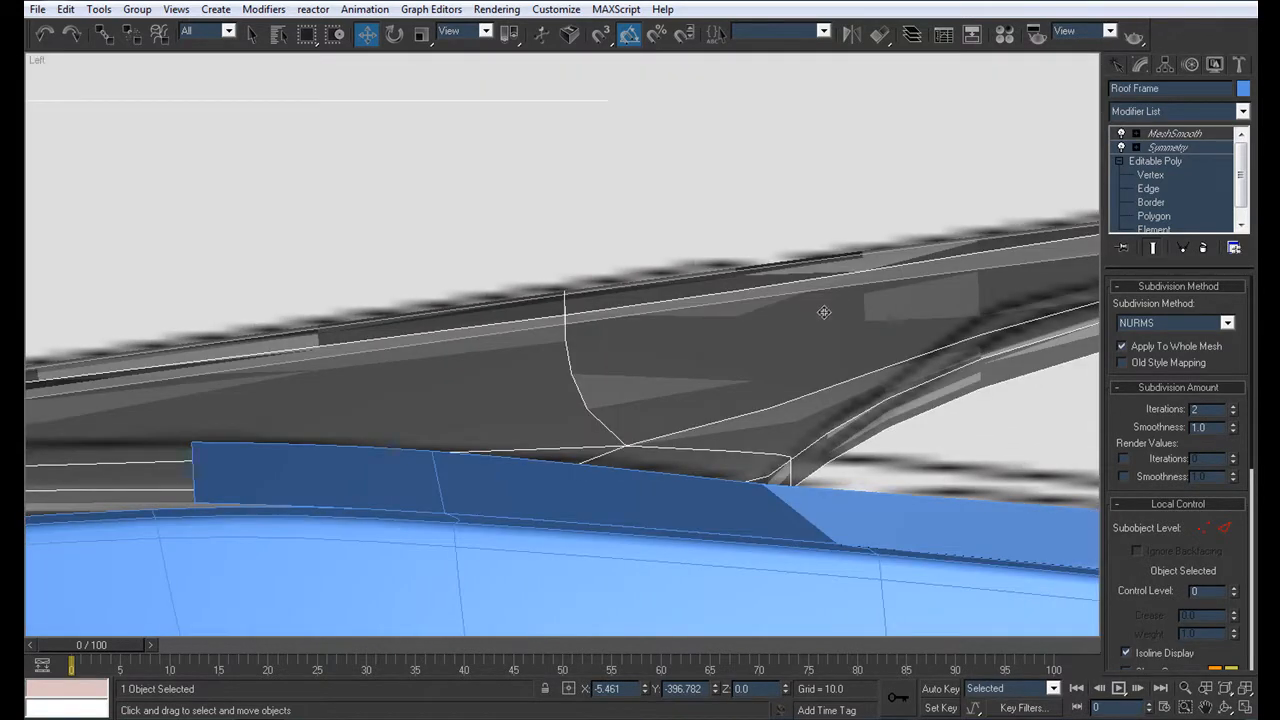
left_click(1150, 175)
middle_click_drag(302, 468, 762, 409)
scroll(762, 409, "down", 3)
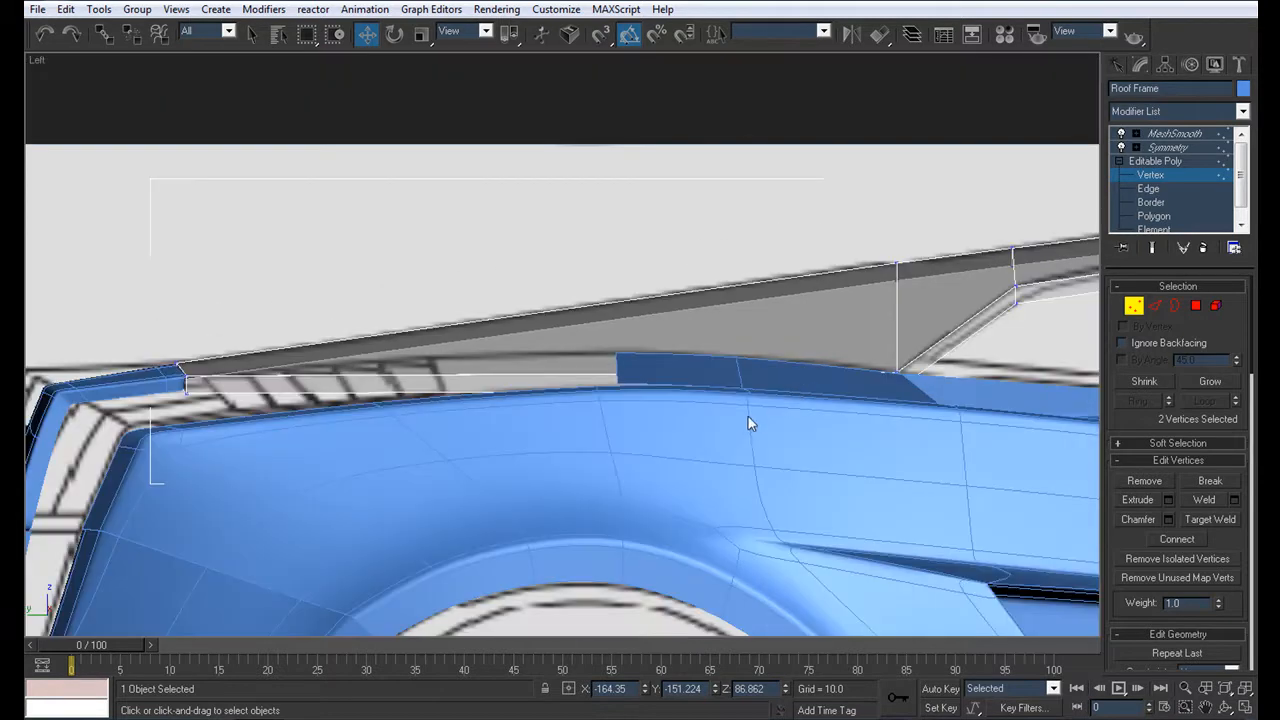
key("alt+w")
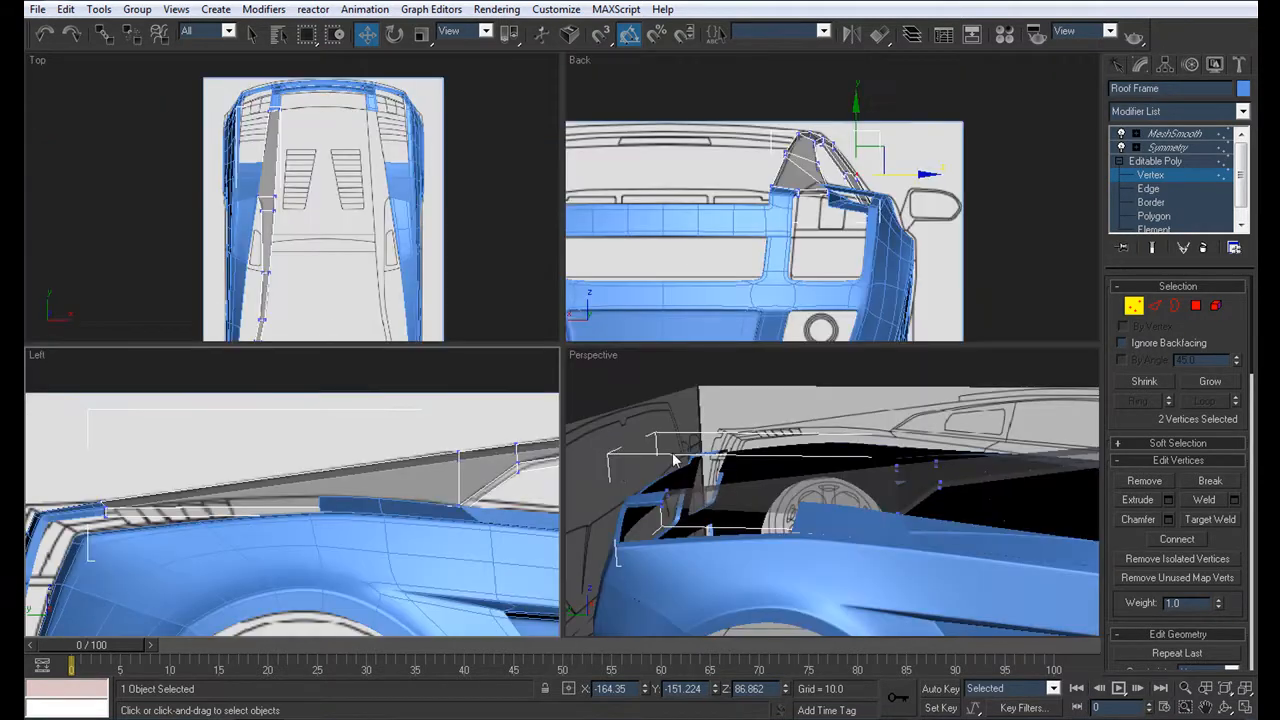
Connect the lengthwise edges of the Roof Frame's rear section with 2 segments
middle_click_drag(882, 506, 805, 517, "alt")
key("2")
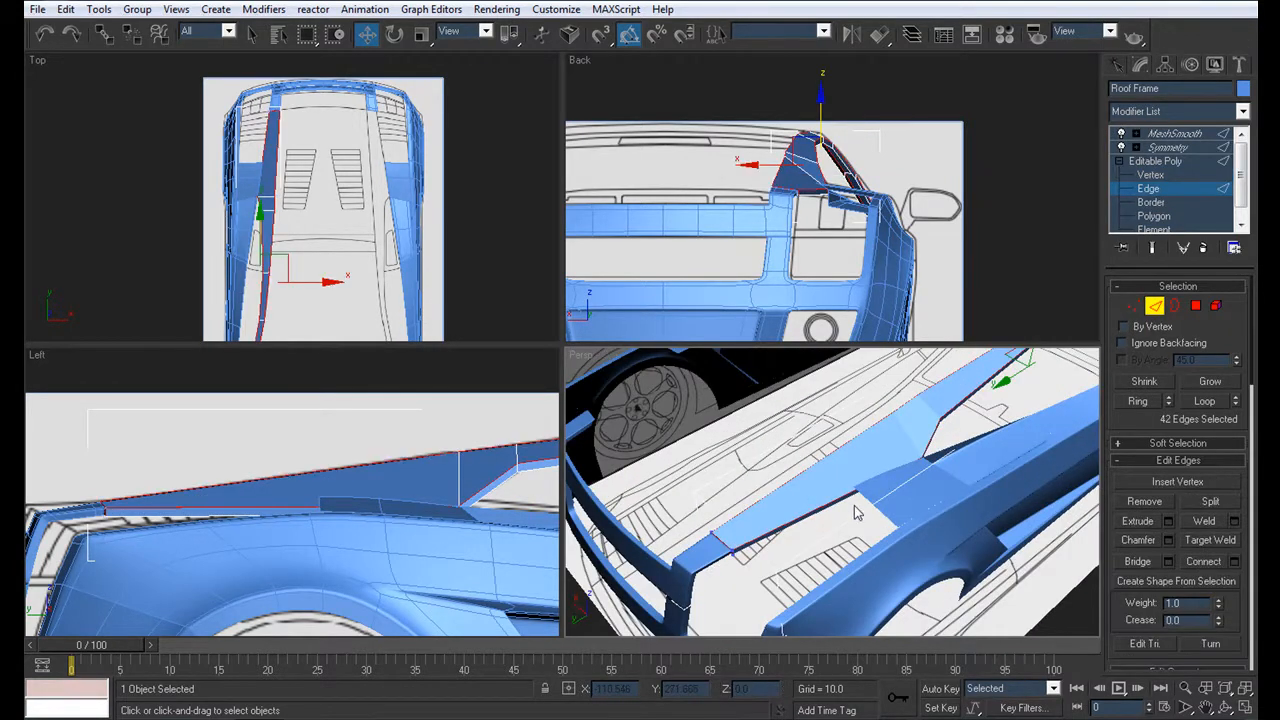
left_click_drag(787, 455, 785, 450)
scroll(323, 563, "up", 5)
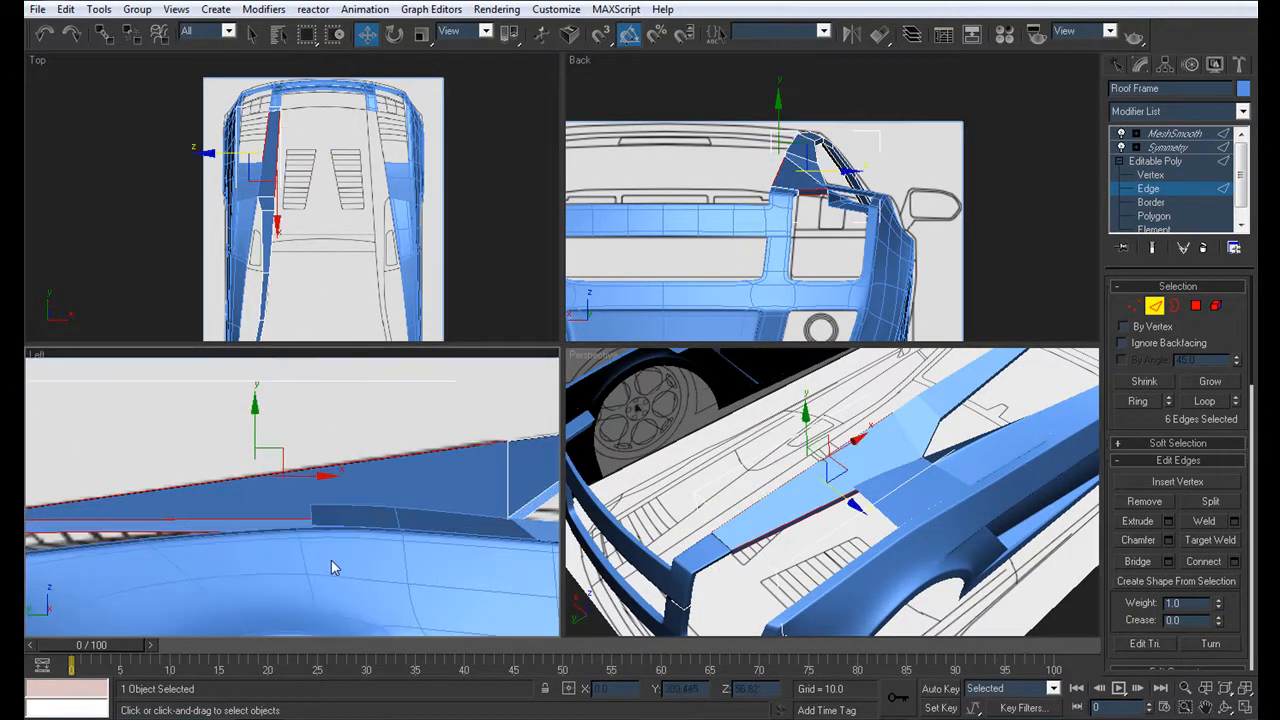
key("alt+w")
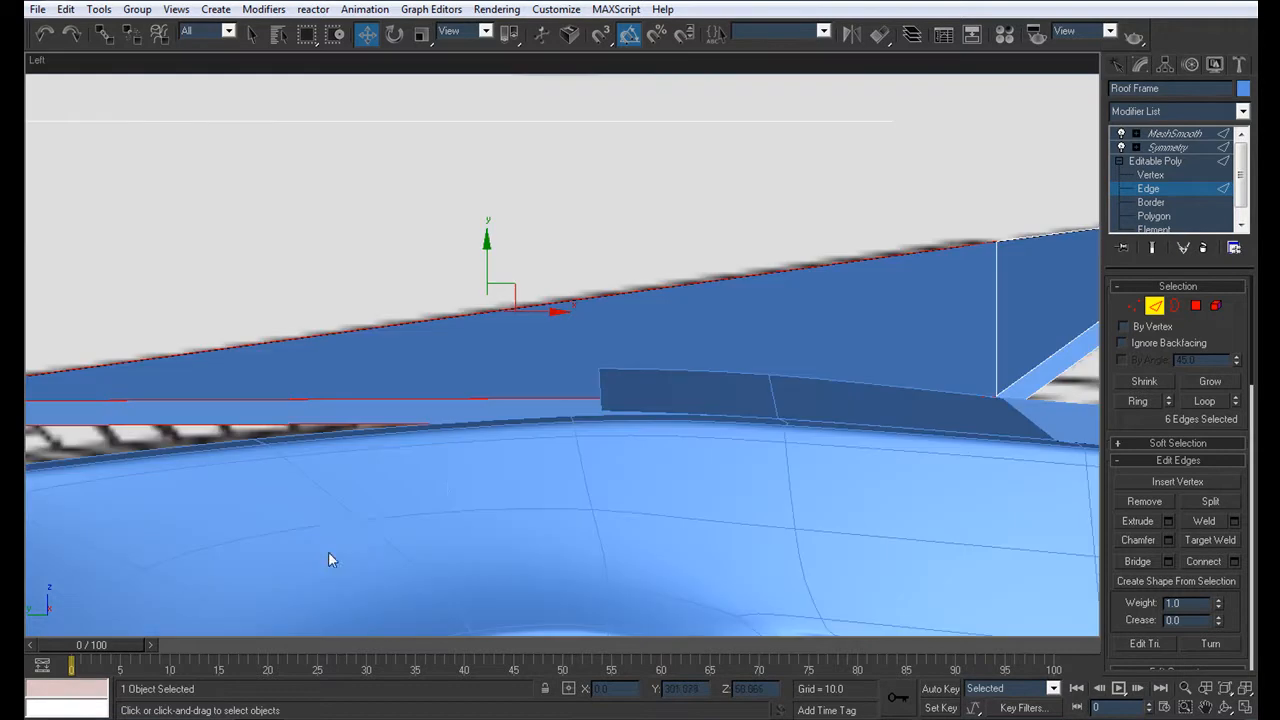
left_click(1235, 562)
left_click(633, 351)
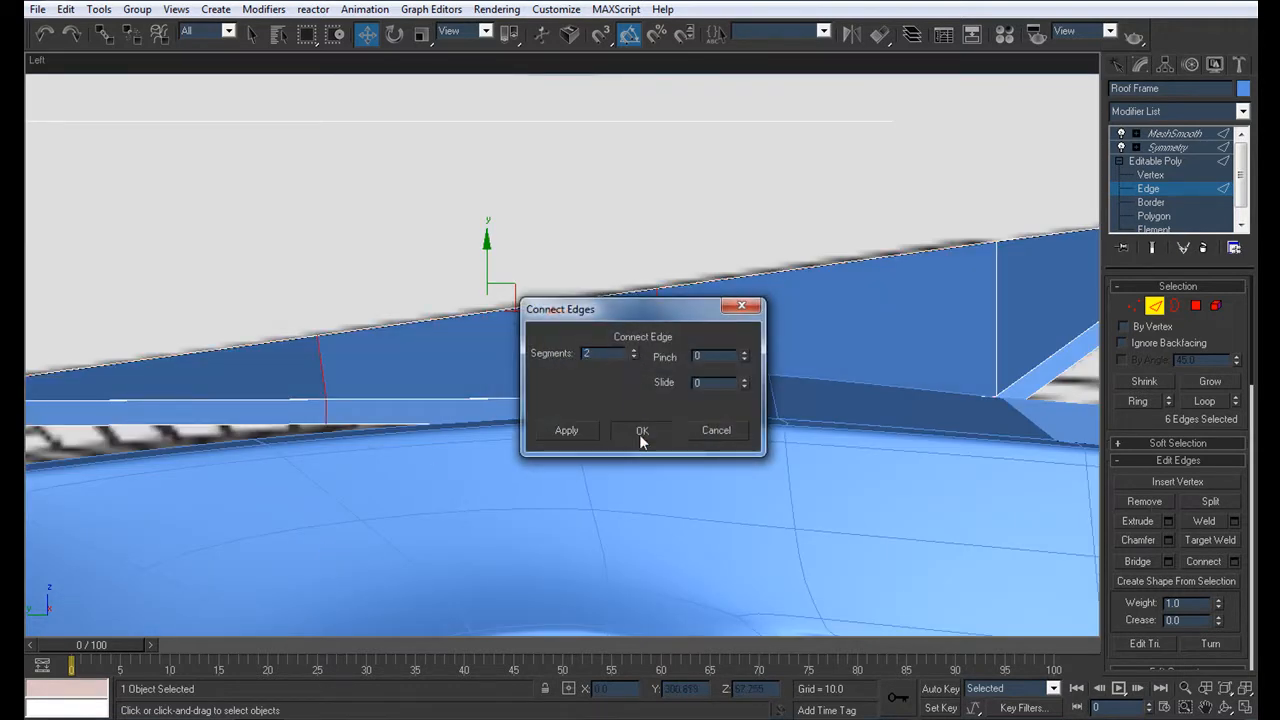
left_click(641, 432)
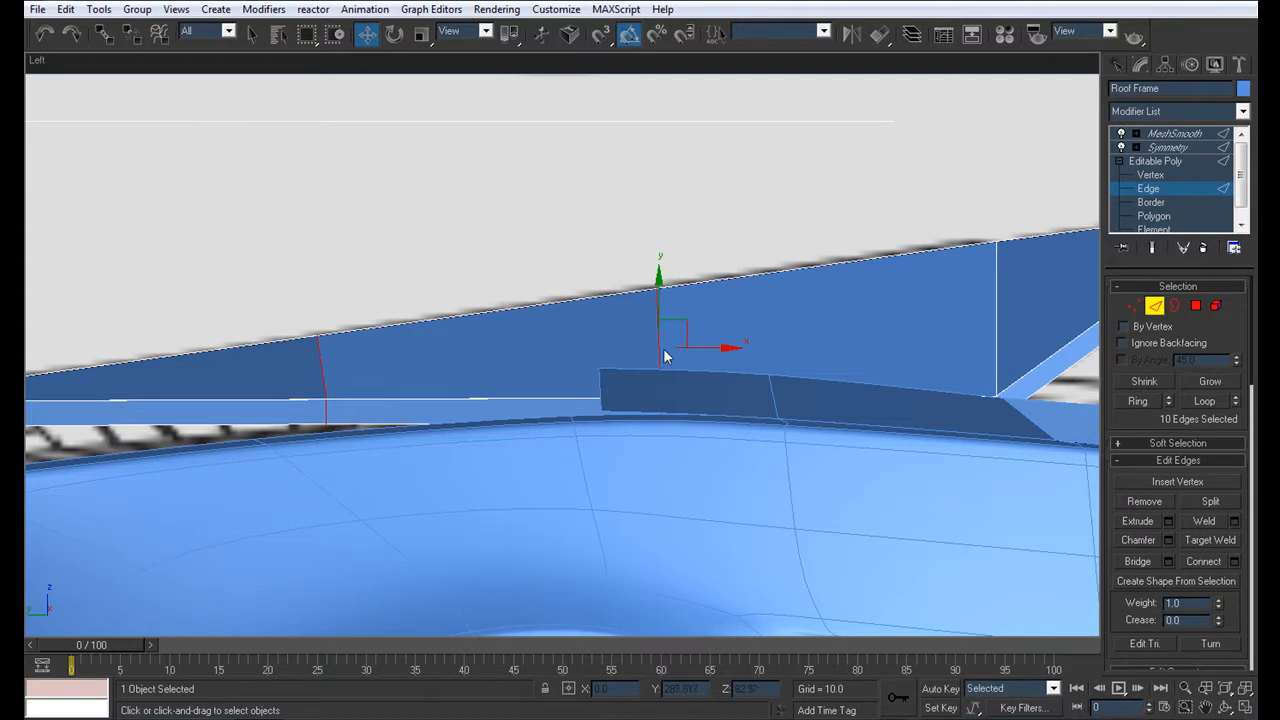
Move the forward new loop's vertices rearward to the Side panel's rear corner and raise its lower vertices to about Z 77.5
left_click(1160, 161)
left_click(1172, 133)
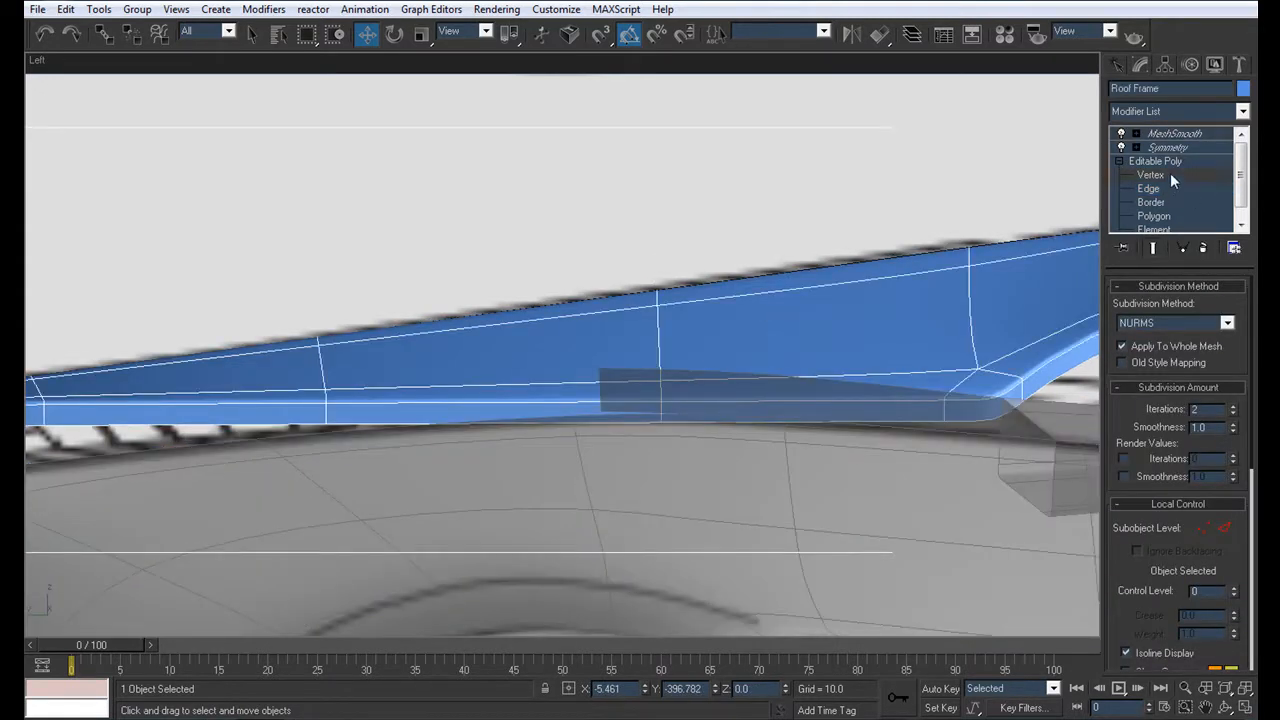
left_click(1171, 176)
left_click(1160, 175)
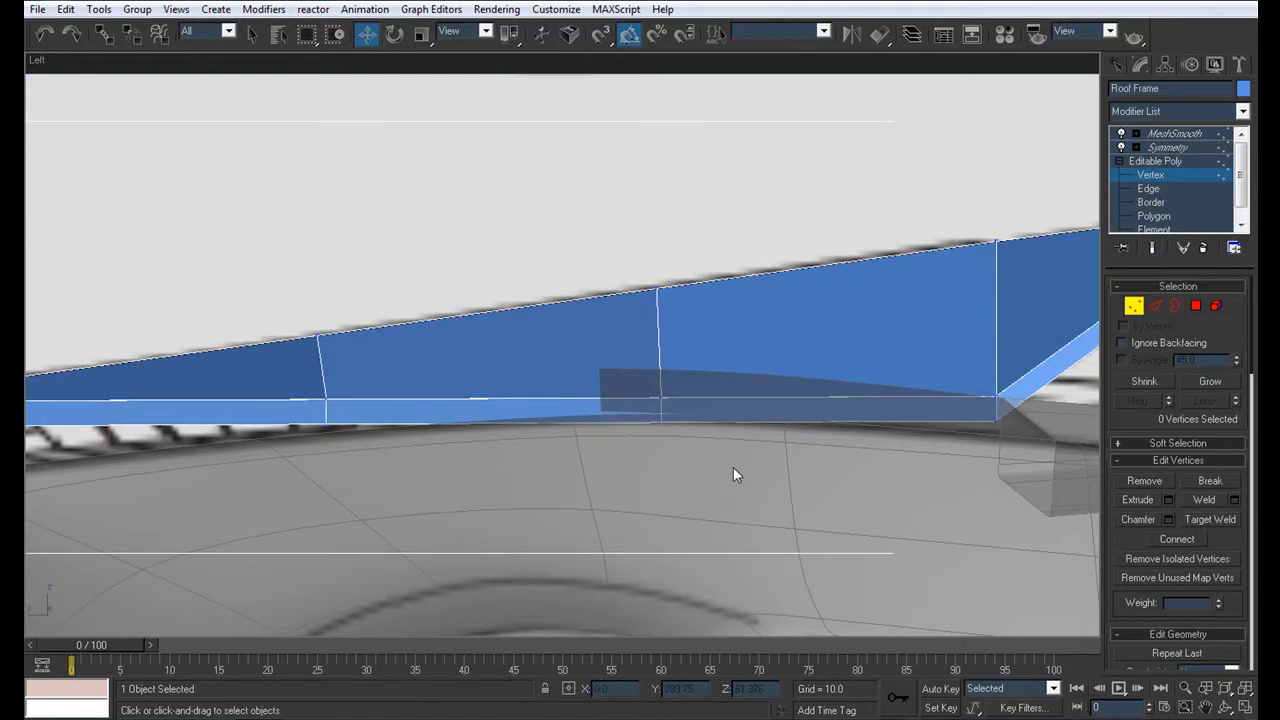
left_click_drag(608, 371, 688, 412)
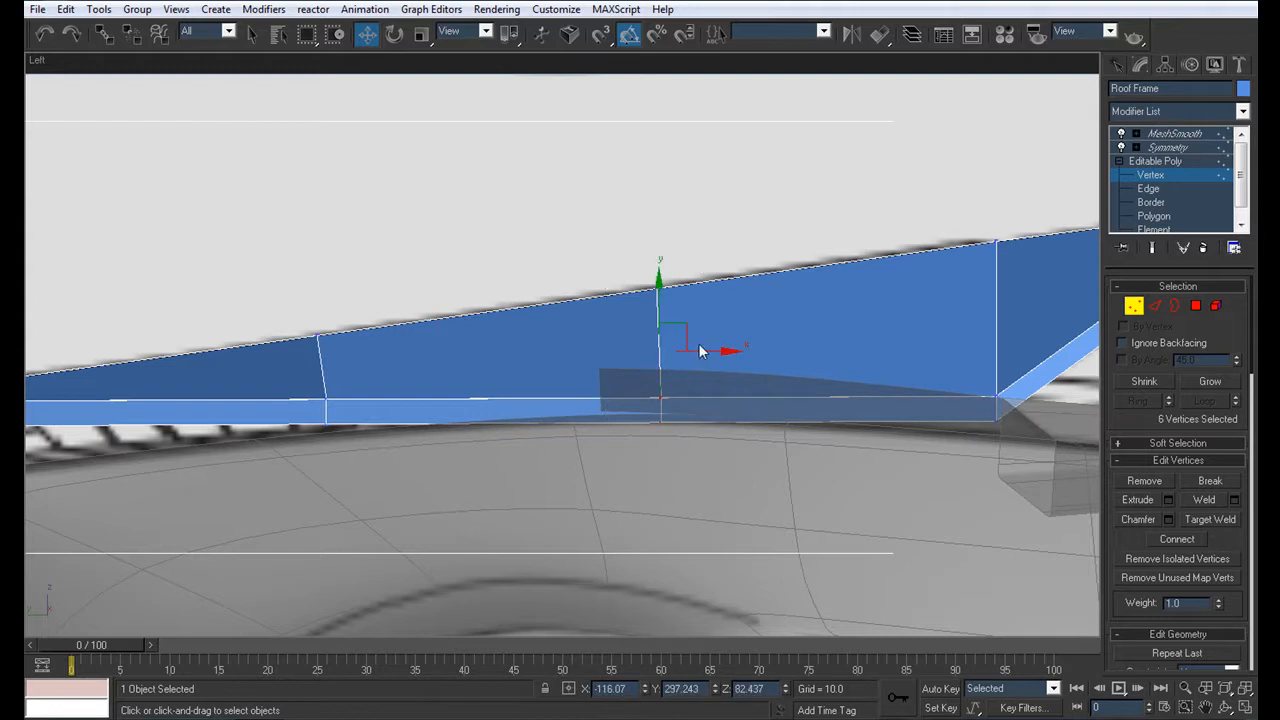
left_click_drag(680, 331, 628, 338)
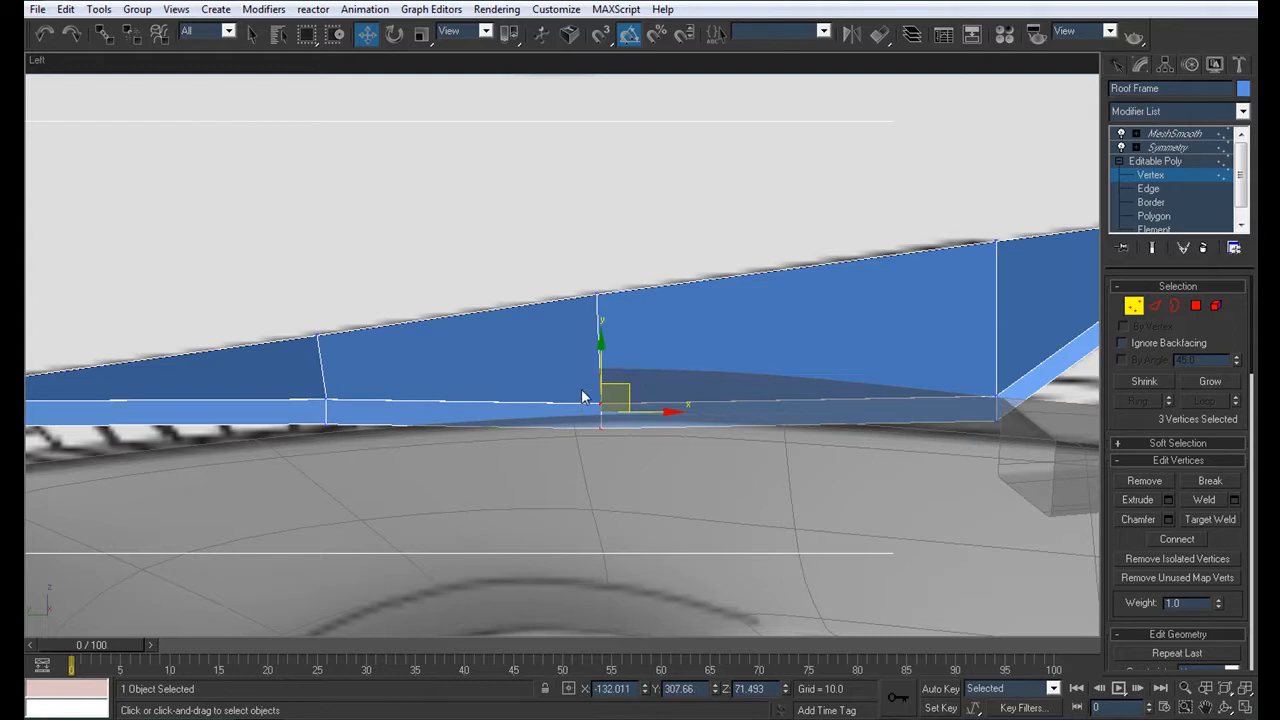
left_click_drag(628, 386, 626, 355)
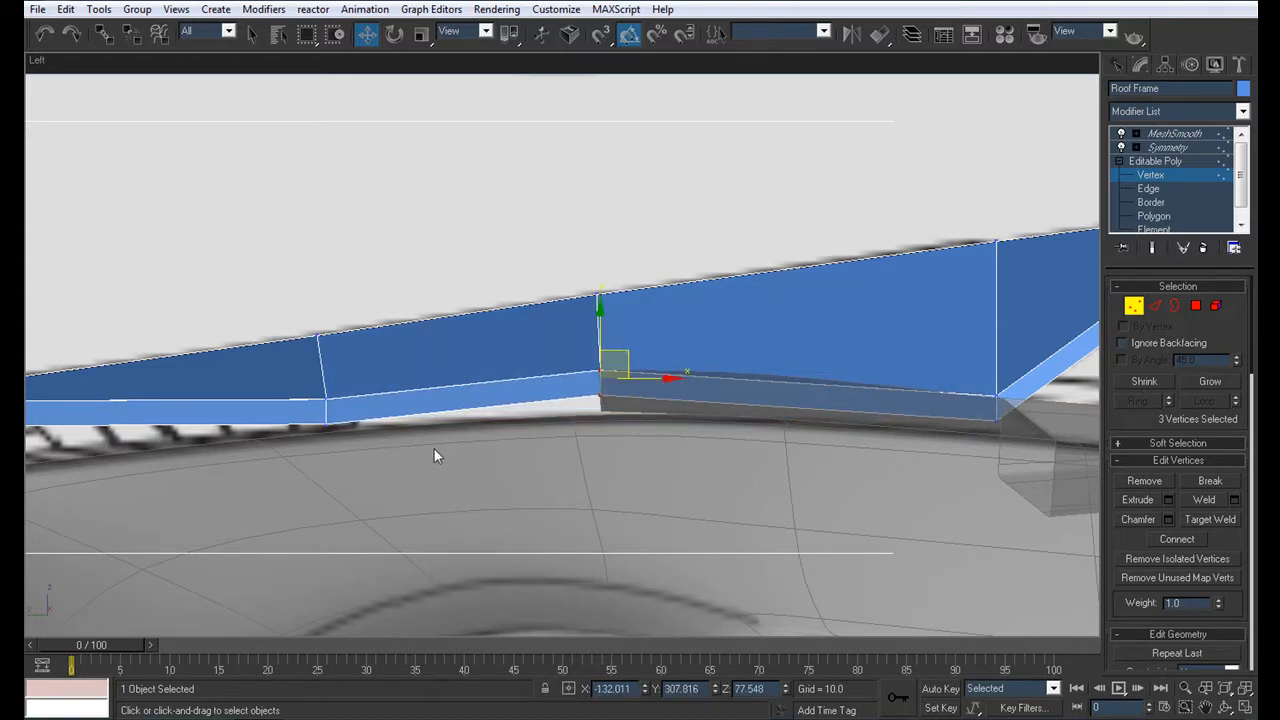
Raise the lower vertices of the rearmost new Roof Frame loop to about Z 76, following the curve of the body below
middle_click_drag(449, 443, 799, 435)
left_click_drag(732, 370, 730, 348)
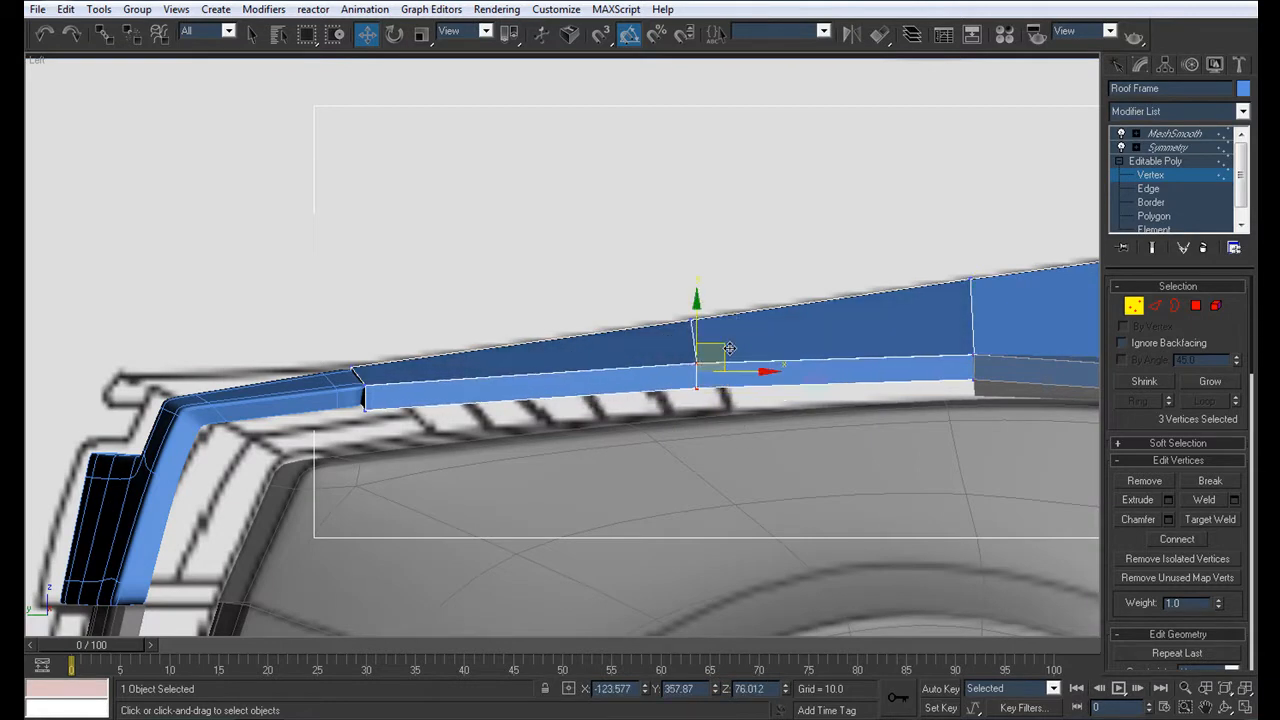
middle_click_drag(810, 400, 690, 432)
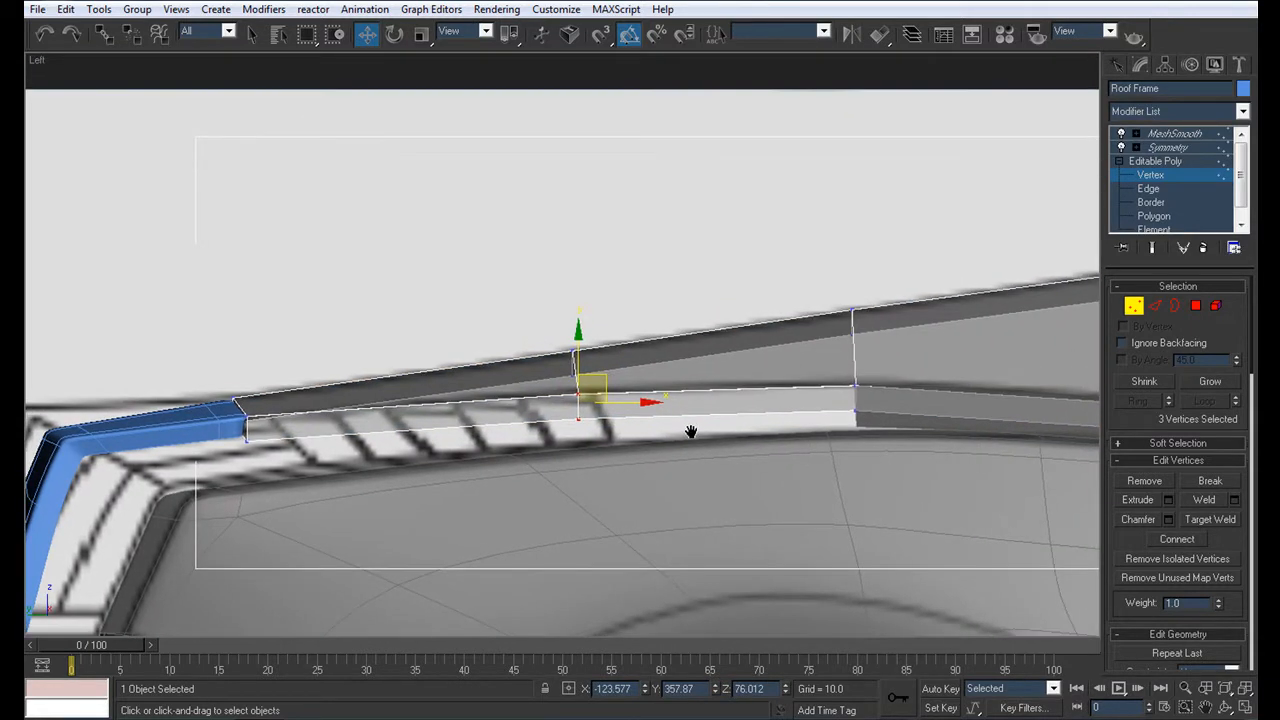
middle_click_drag(929, 434, 694, 431)
scroll(706, 434, "down", 2)
key("alt+w")
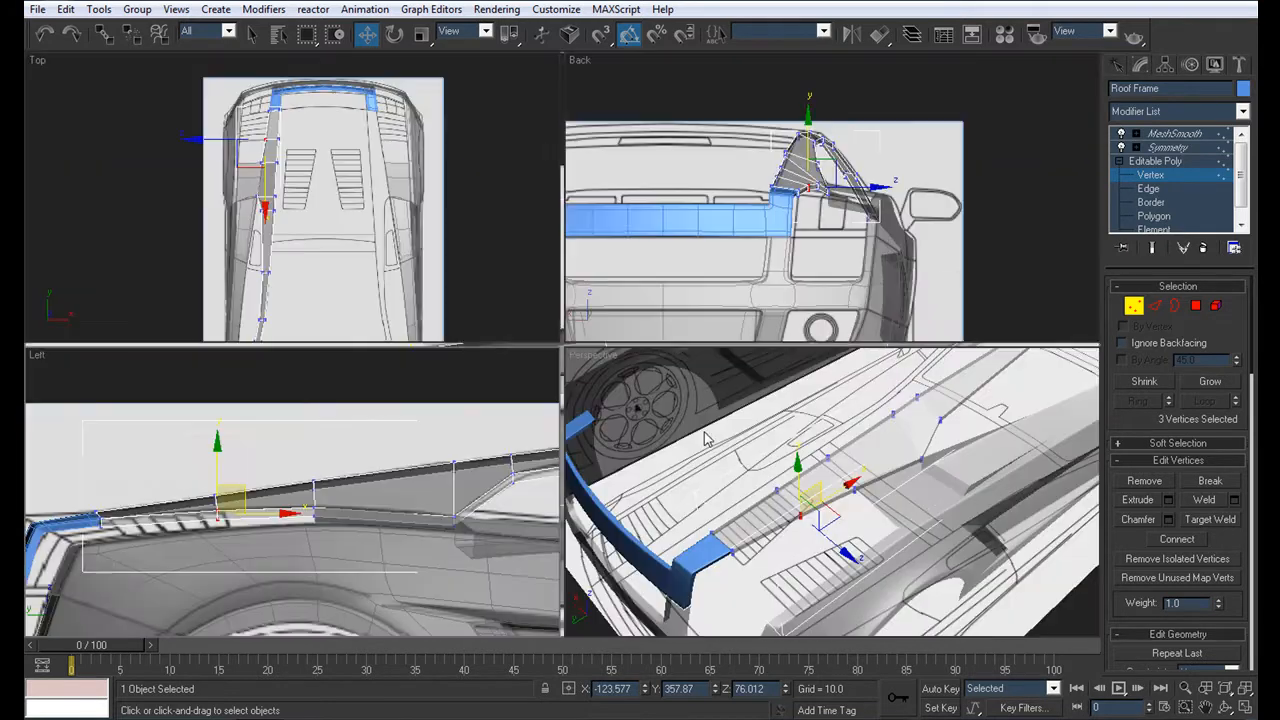
Inspect the smoothed Roof Frame's lower edge against the Side panel in a close perspective view
key("alt+x")
middle_click_drag(822, 517, 736, 512, "alt")
scroll(875, 550, "up", 5)
key("alt+x")
key("alt+x")
key("alt+w")
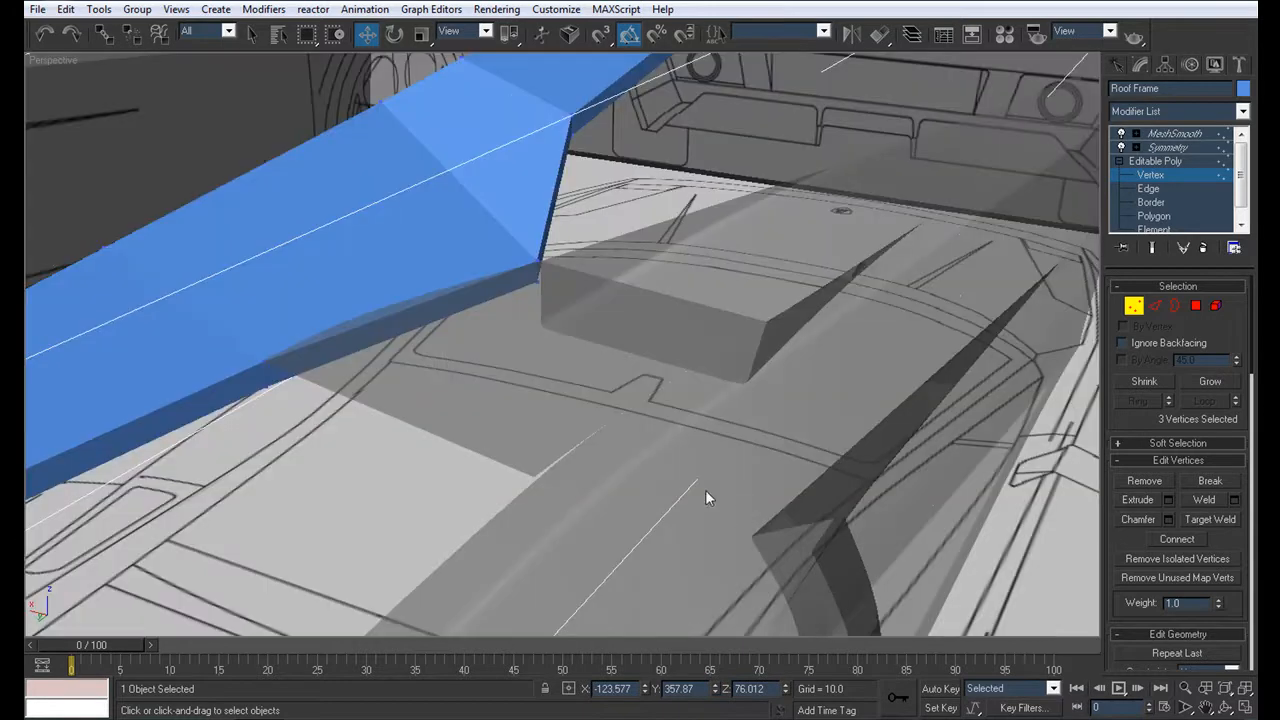
left_click(1187, 162)
Lower the two Side vertices along its panel's inner edge beneath the Roof Frame, the rear corner one by about 1.8 units in Z
left_click(597, 354)
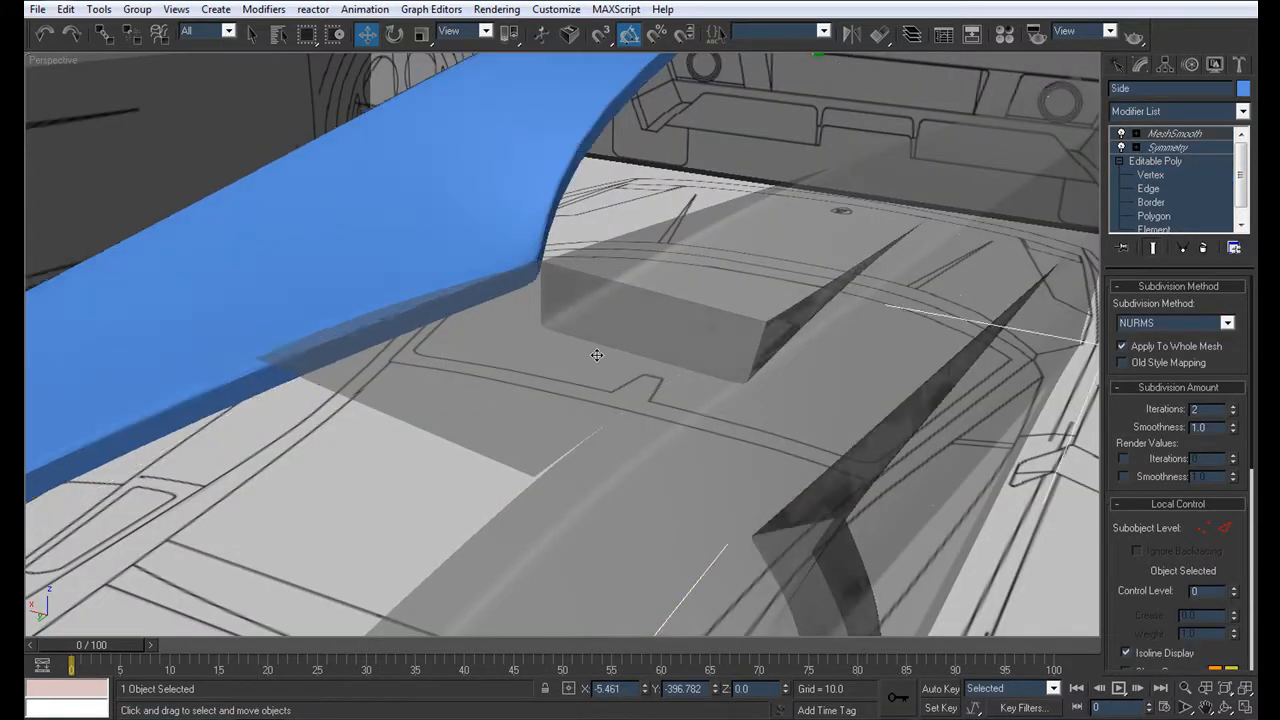
key("alt+x")
middle_click_drag(597, 354, 652, 333, "alt")
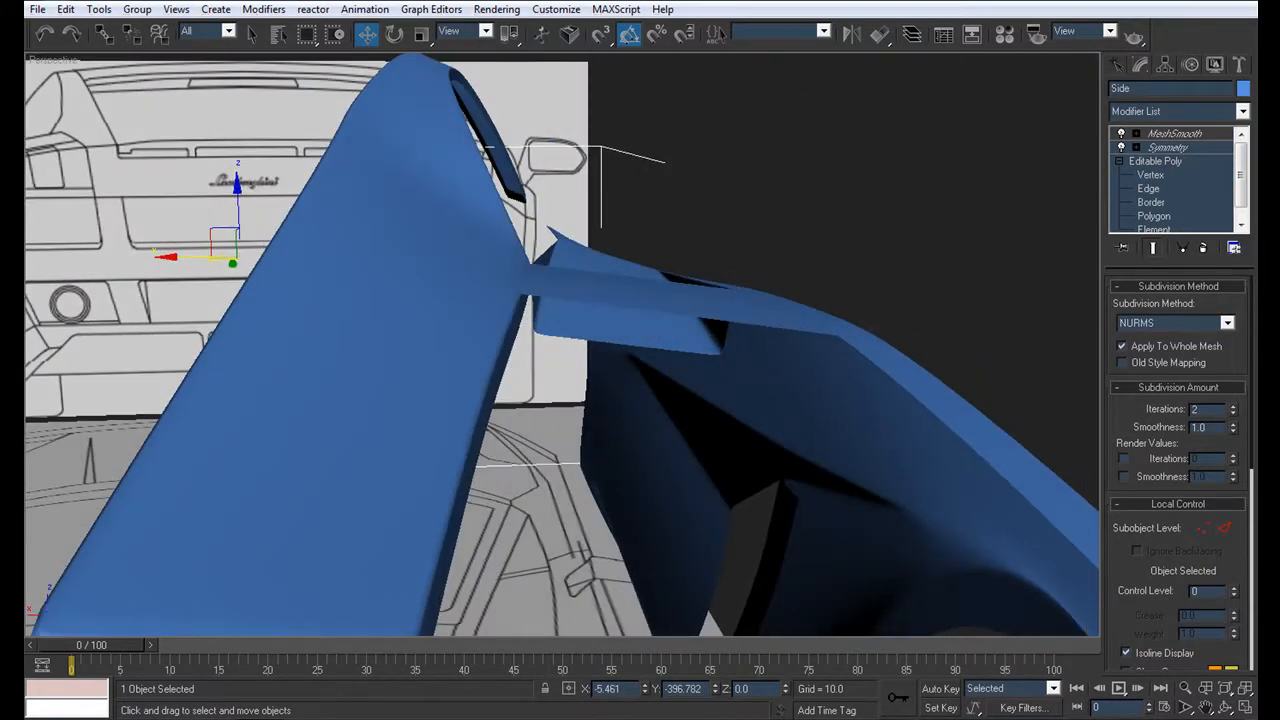
left_click(1172, 175)
mouse_move(531, 365)
middle_mouse_down("alt")
mouse_move(589, 381)
mouse_move(586, 404)
mouse_move(397, 405)
mouse_move(608, 500)
mouse_move(551, 377)
middle_mouse_up("alt")
left_click(482, 330)
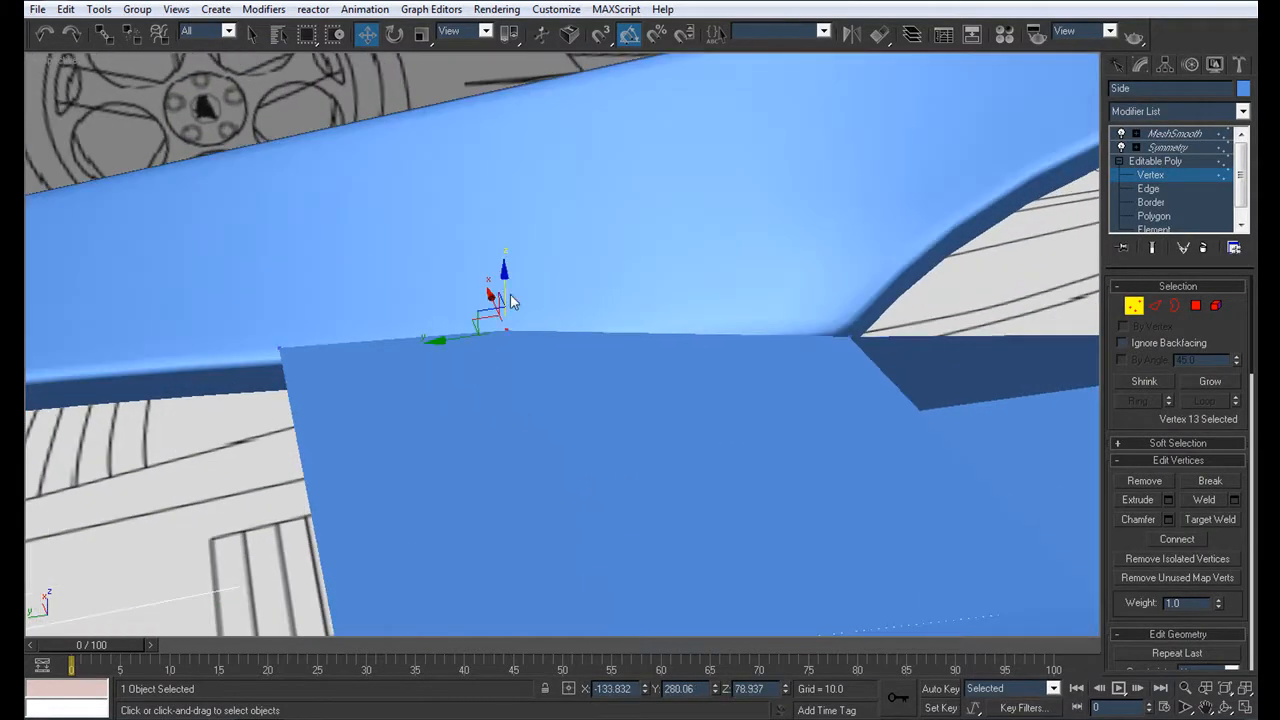
left_click_drag(505, 293, 507, 298)
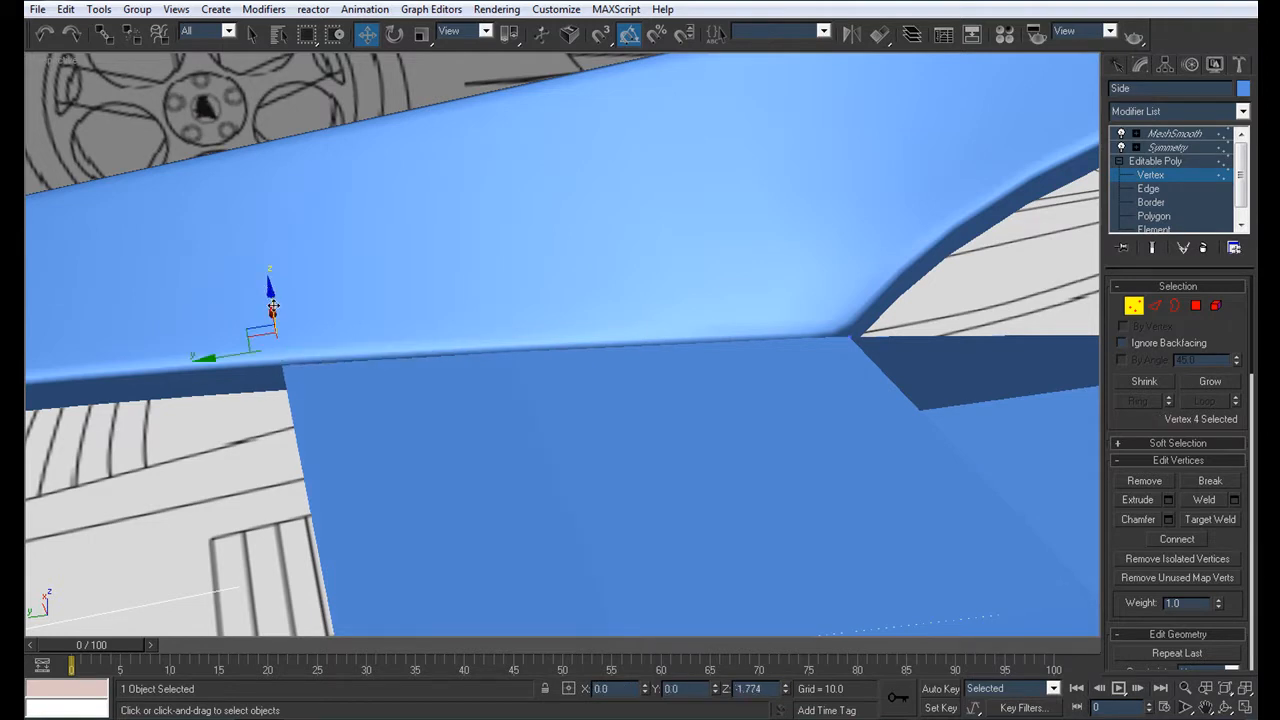
middle_click_drag(366, 391, 452, 356, "alt")
left_click(1157, 147)
Inspect the body from several angles, then compare the Roof Frame's base and smoothed meshes with edged faces shown
mouse_move(743, 328)
middle_mouse_down("alt")
mouse_move(778, 335)
mouse_move(663, 386)
mouse_move(677, 423)
mouse_move(609, 389)
mouse_move(583, 316)
mouse_move(734, 321)
middle_mouse_up("alt")
scroll(734, 321, "down", 3)
left_click(804, 535)
middle_click_drag(668, 386, 566, 484, "alt")
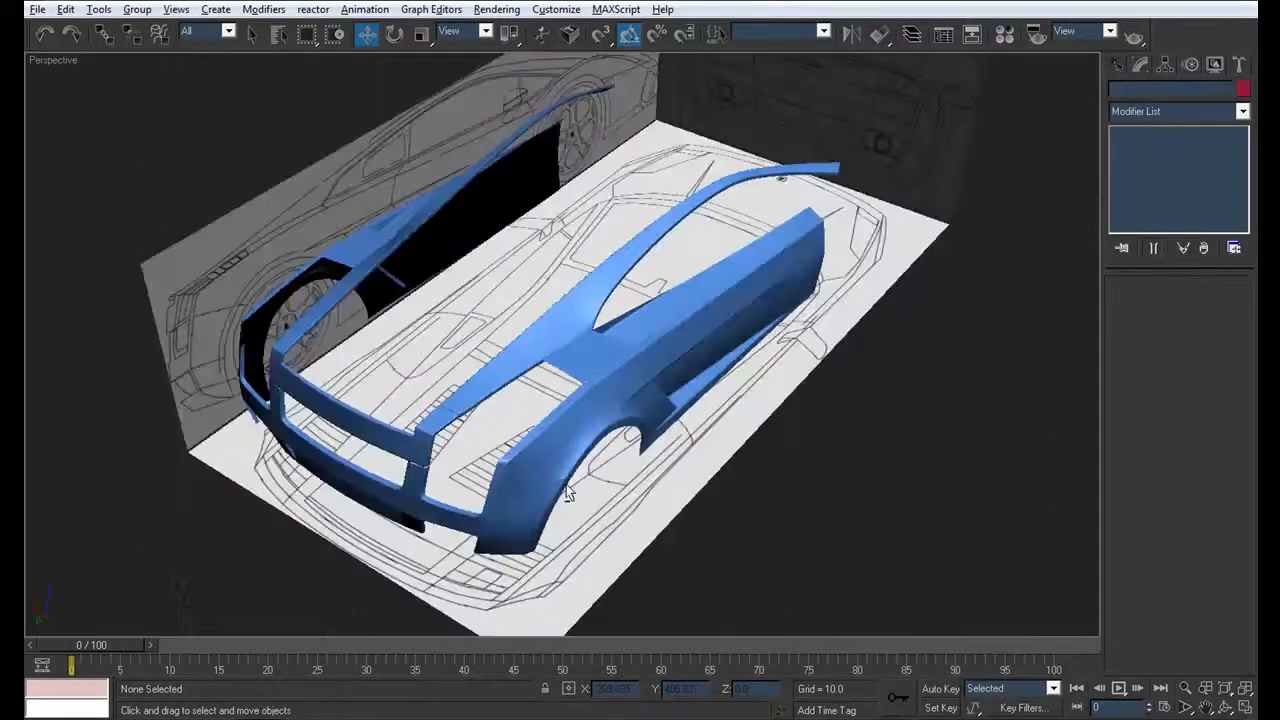
scroll(519, 462, "up", 5)
left_click(592, 352)
key("F4")
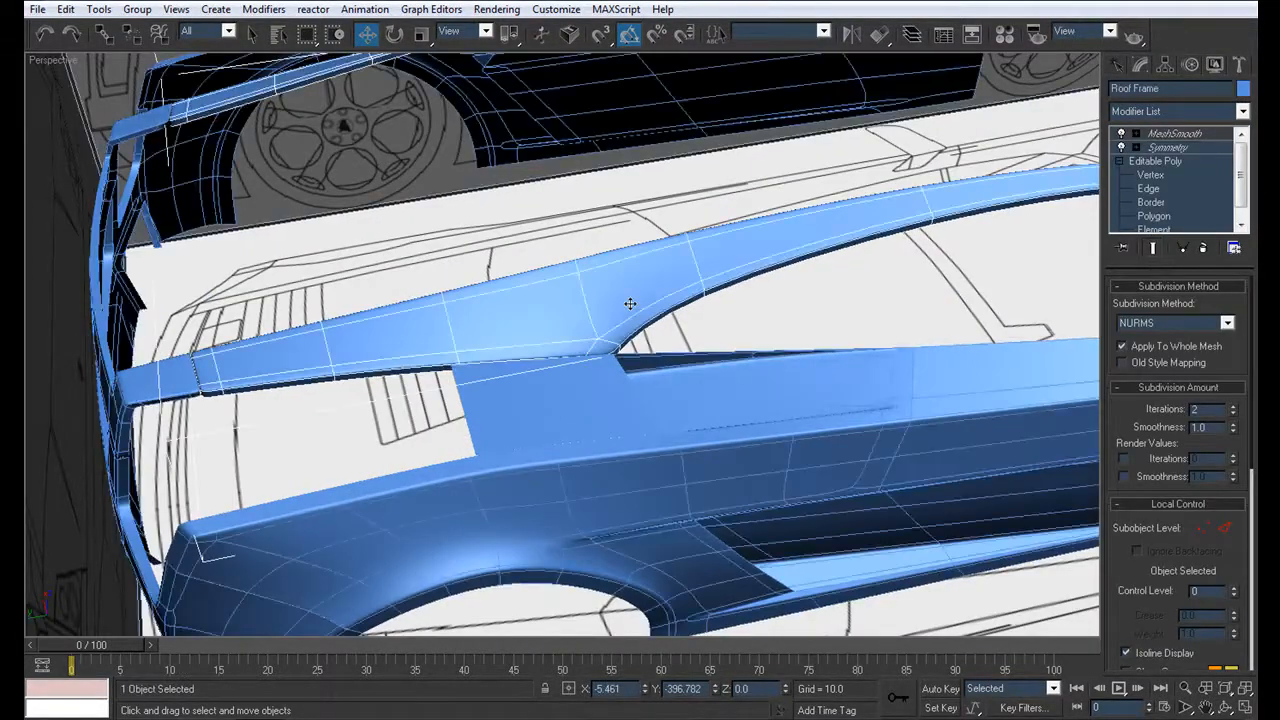
left_click(1150, 175)
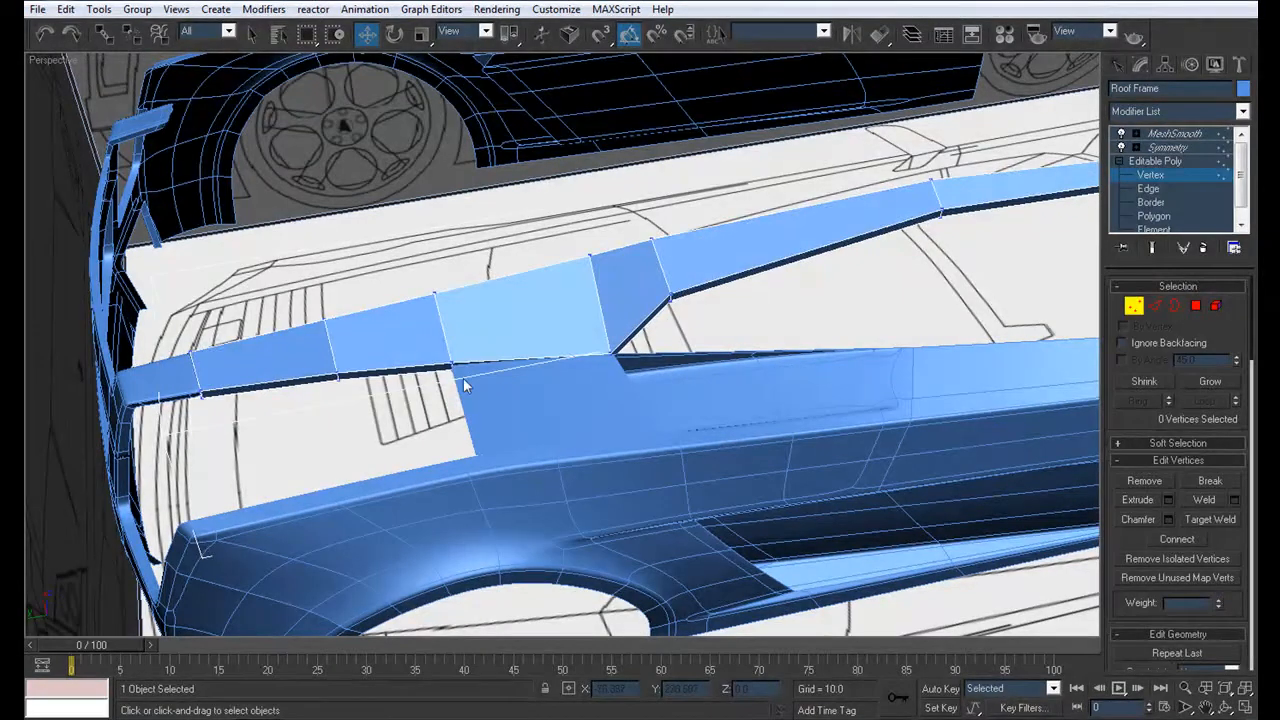
middle_click_drag(455, 352, 577, 421, "alt")
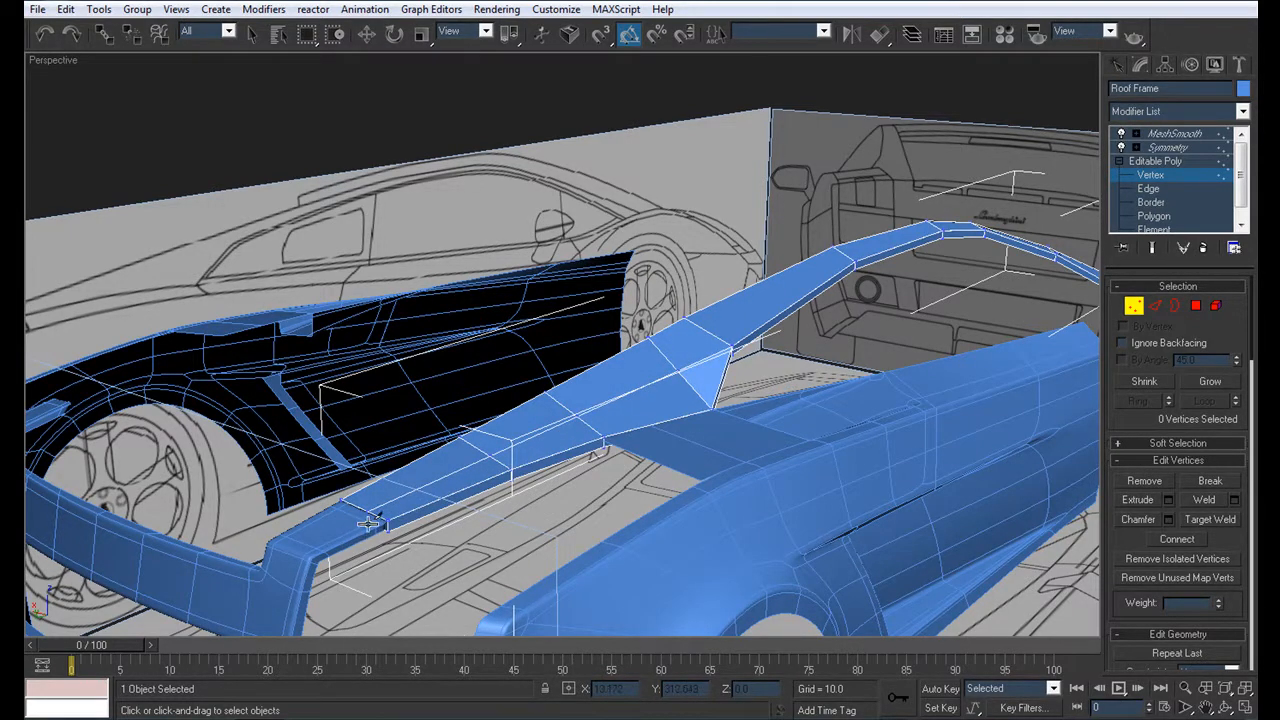
left_click(1174, 134)
middle_click_drag(733, 396, 650, 414, "alt")
scroll(650, 414, "up", 2)
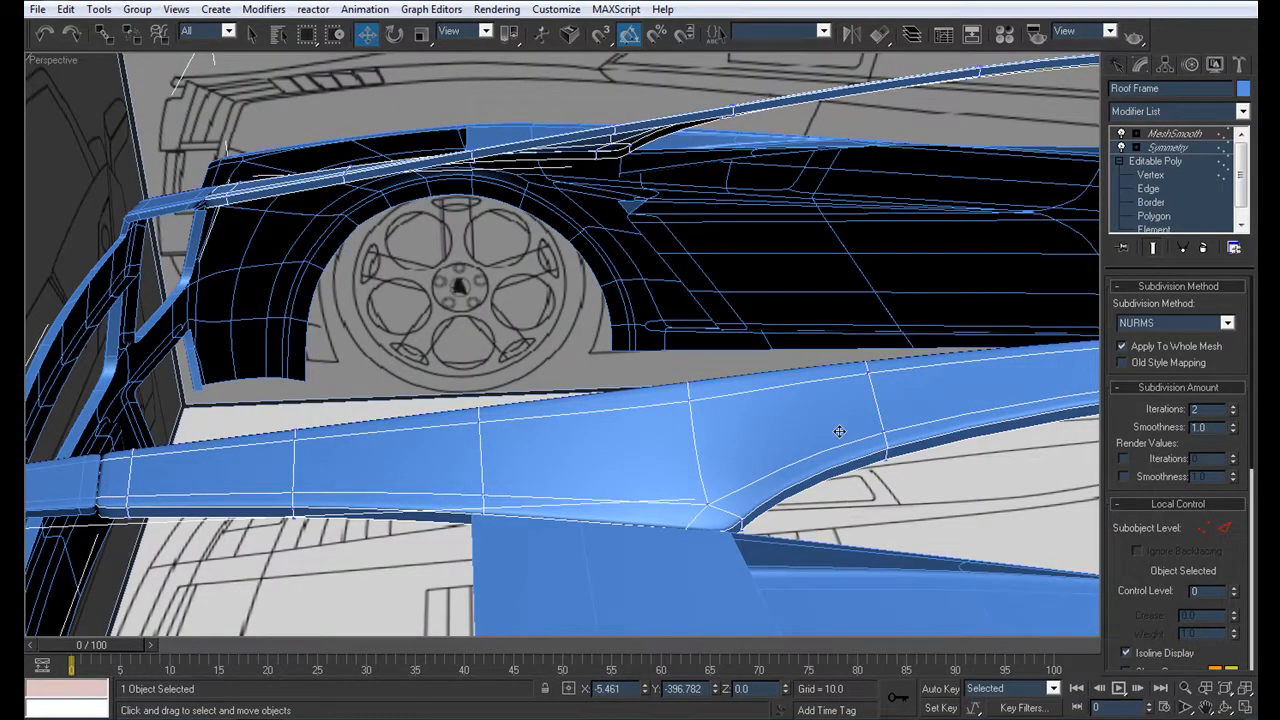
Cut a lengthwise edge from the Roof Frame's inner bend vertex through the rear section to its rear end, and show the smoothed result
left_click(1162, 176)
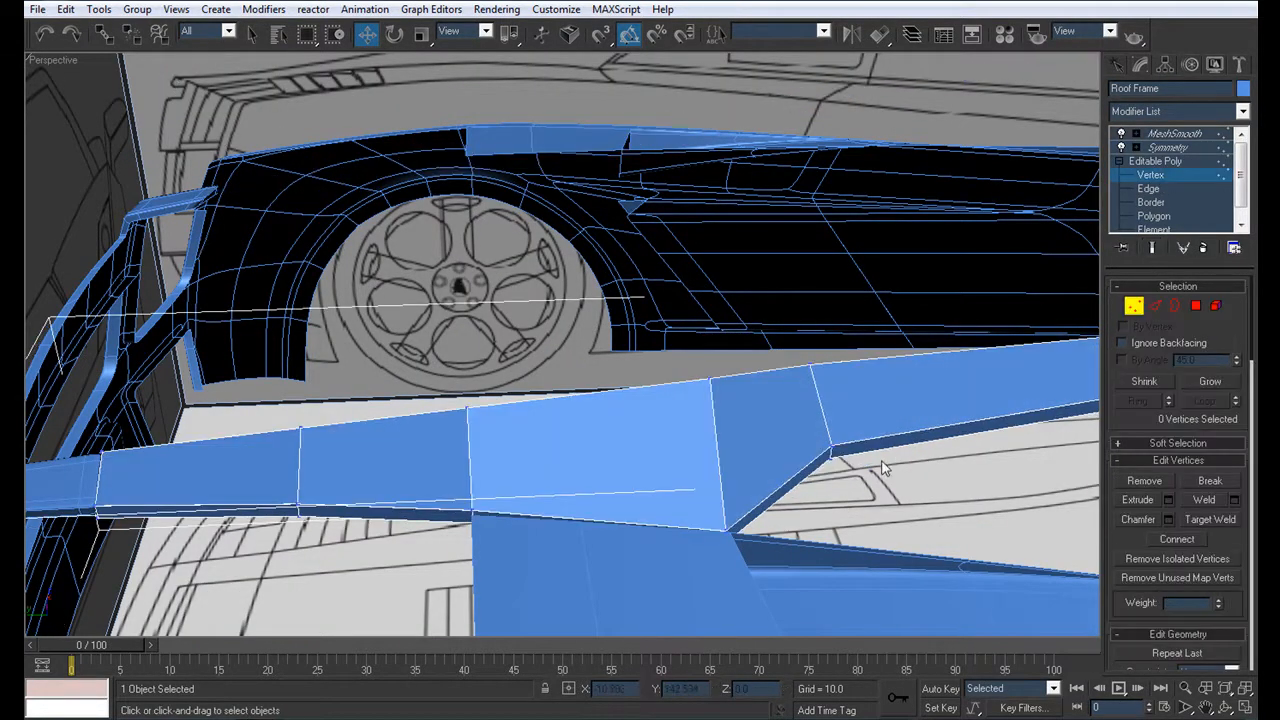
left_click(832, 442)
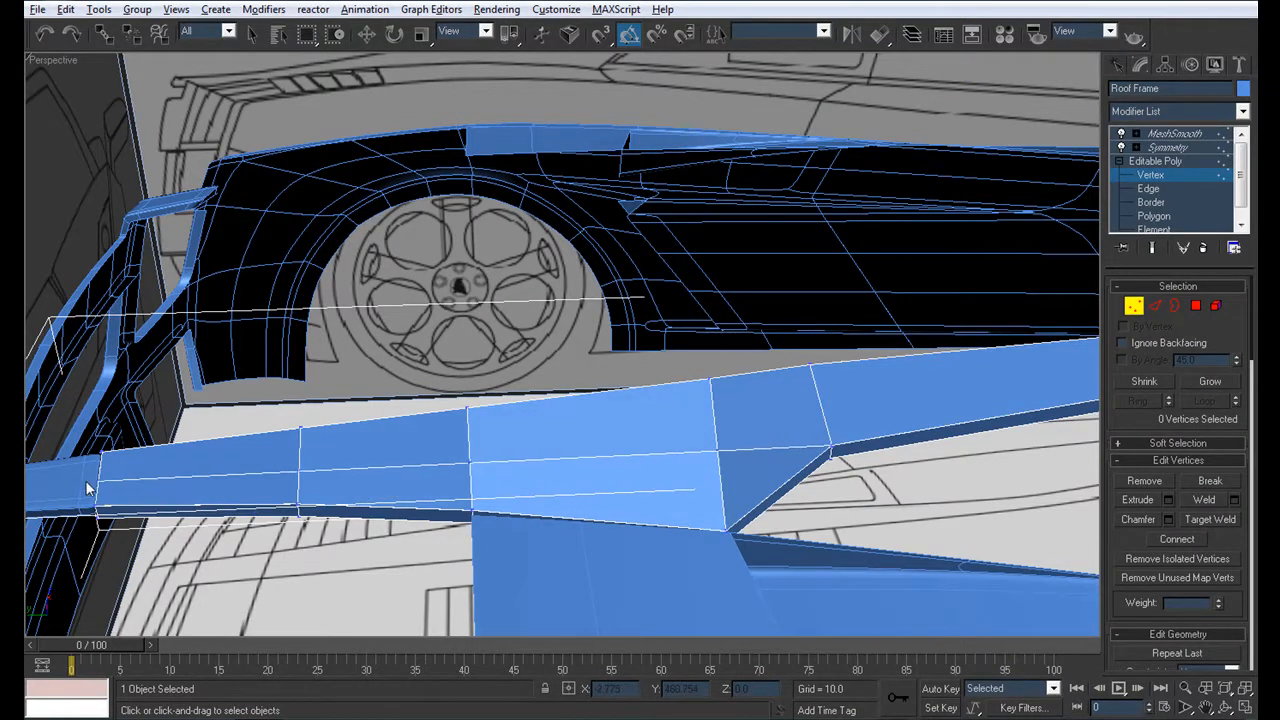
left_click(1177, 137)
key("w")
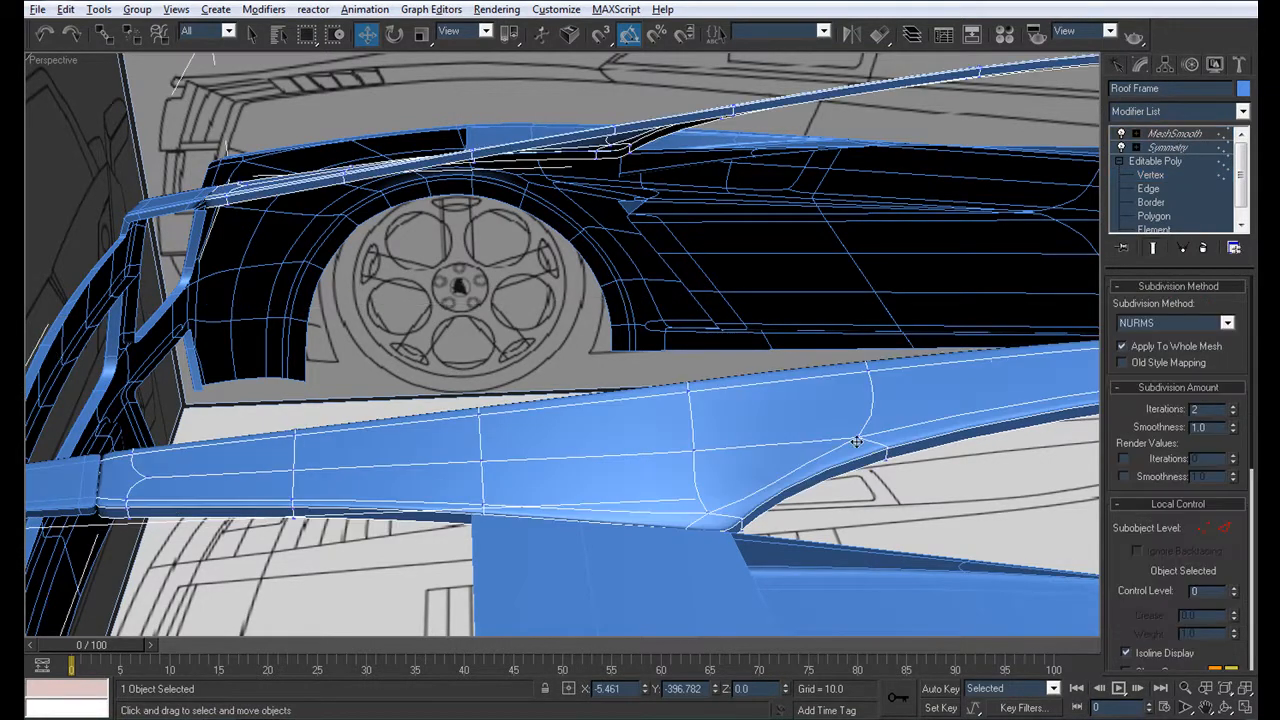
Inspect the smoothed Roof Frame and the whole body without edged faces, from above and from the rear
middle_click_drag(696, 447, 860, 444, "alt")
scroll(860, 444, "down", 2)
key("F4")
left_click(792, 375)
middle_click_drag(792, 375, 732, 457, "alt")
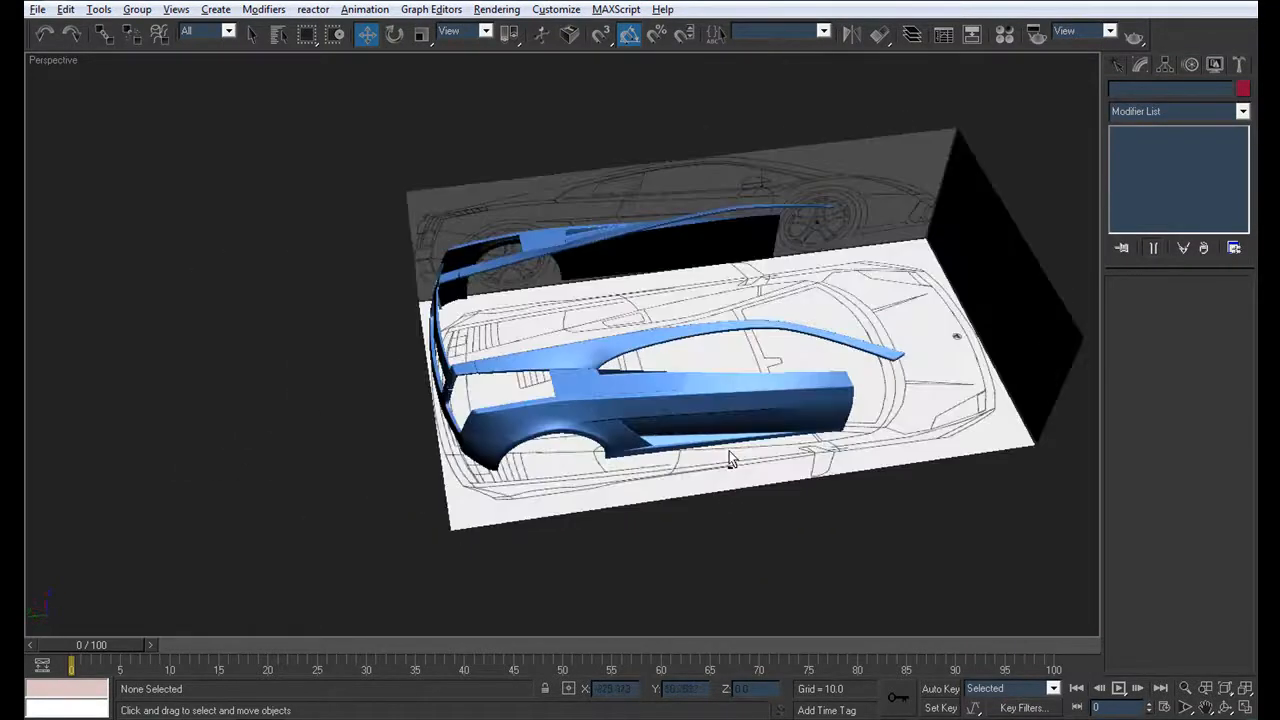
scroll(647, 428, "up", 5)
middle_click_drag(647, 428, 815, 402, "alt")
left_click(806, 366)
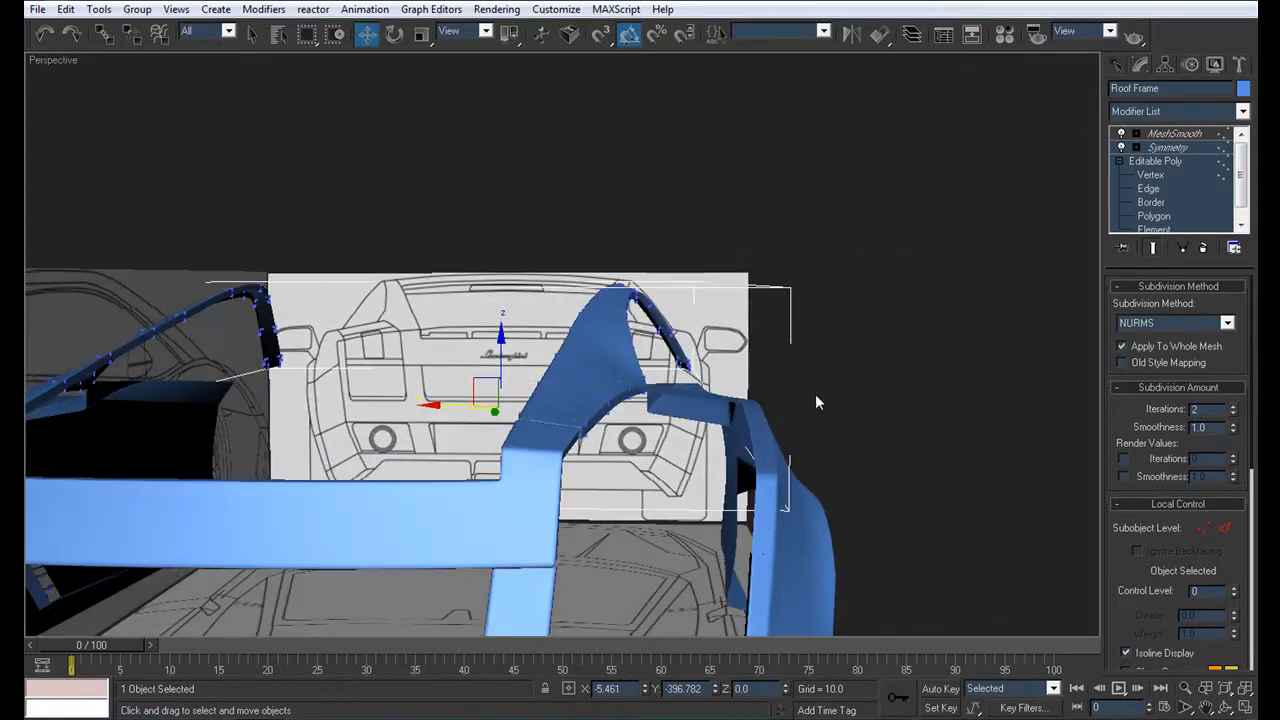
left_click(816, 402)
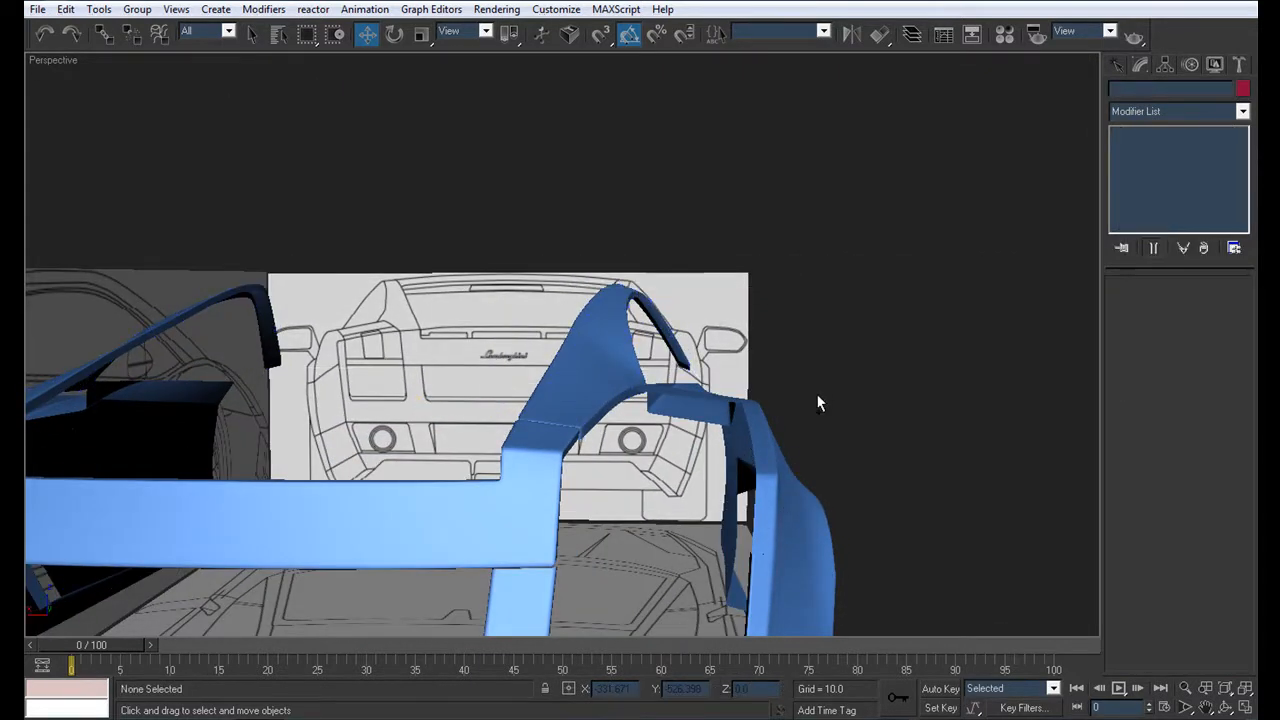
key("ctrl+z")
middle_click_drag(813, 403, 830, 374, "alt")
Compare the Roof Frame's base and smoothed meshes around its rear section with edged faces shown
scroll(830, 374, "up", 3)
left_click(1150, 175)
middle_click_drag(743, 417, 806, 424, "alt")
key("F4")
mouse_move(891, 318)
middle_mouse_down("alt")
mouse_move(951, 315)
mouse_move(838, 378)
mouse_move(898, 320)
middle_mouse_up("alt")
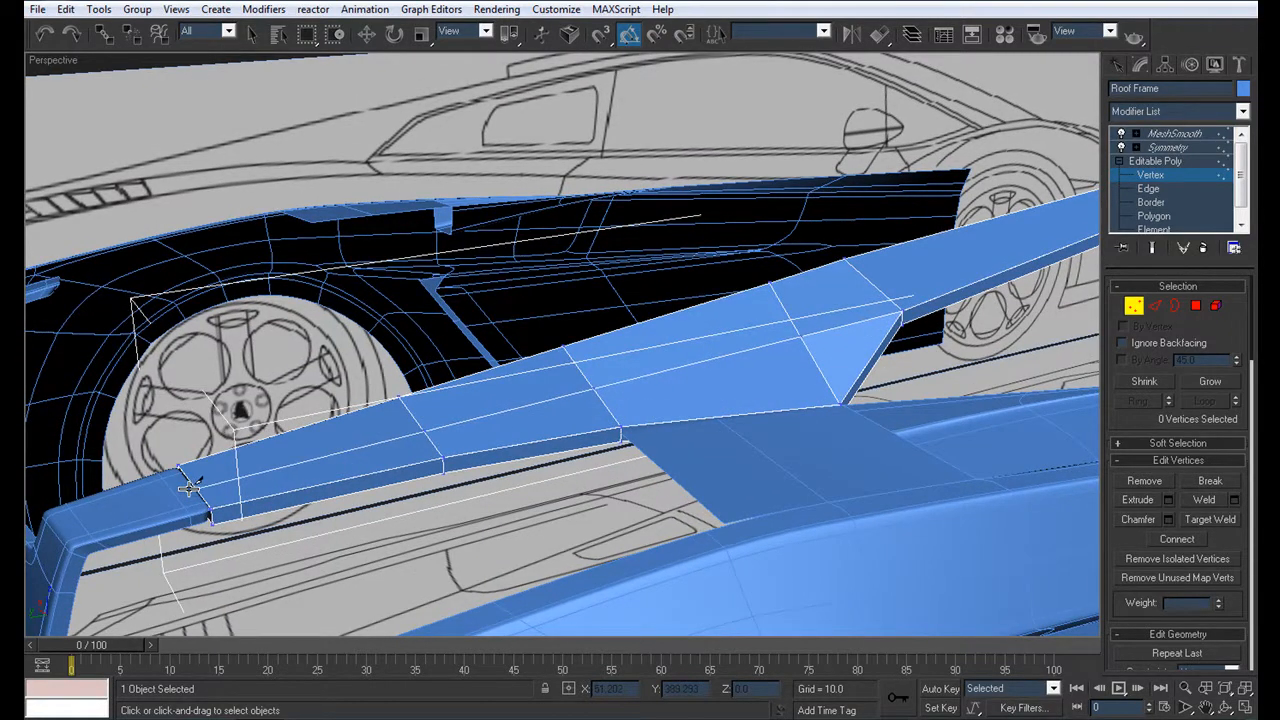
middle_click_drag(203, 512, 258, 458, "alt")
middle_click_drag(367, 370, 275, 500)
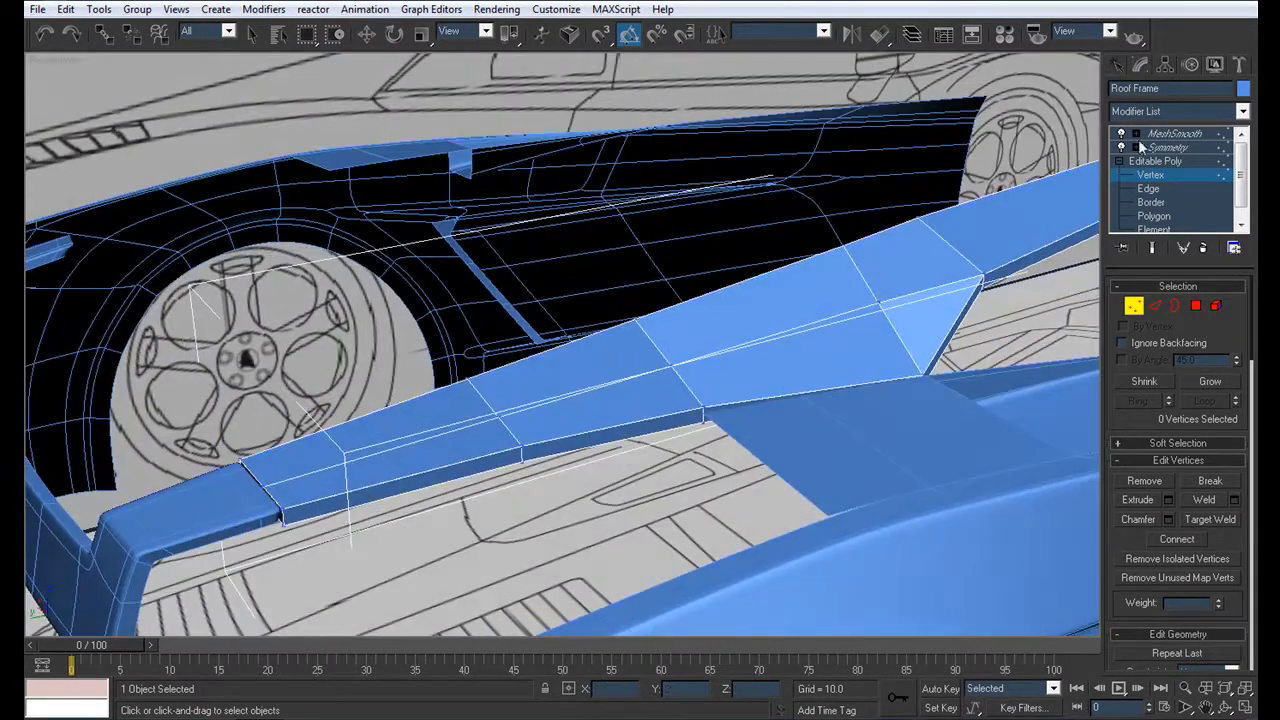
left_click(1164, 149)
middle_click_drag(740, 331, 700, 268, "alt")
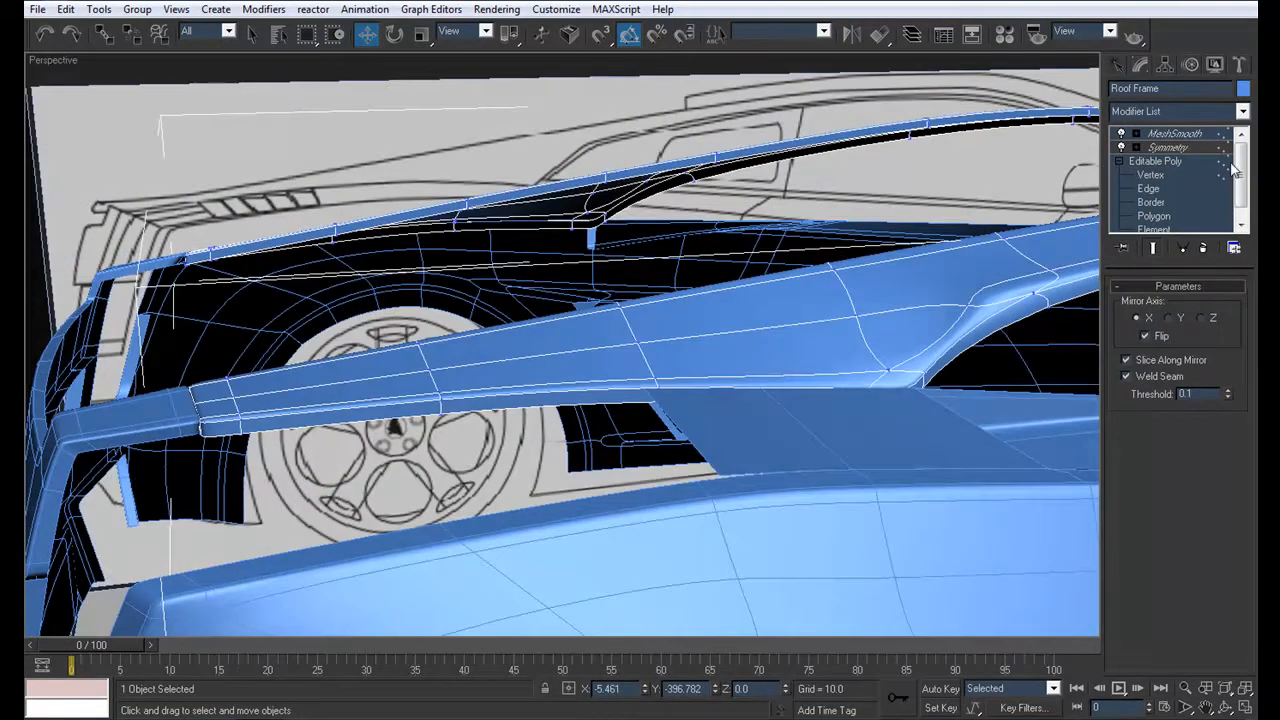
left_click(1160, 175)
middle_click_drag(1000, 285, 622, 402, "alt")
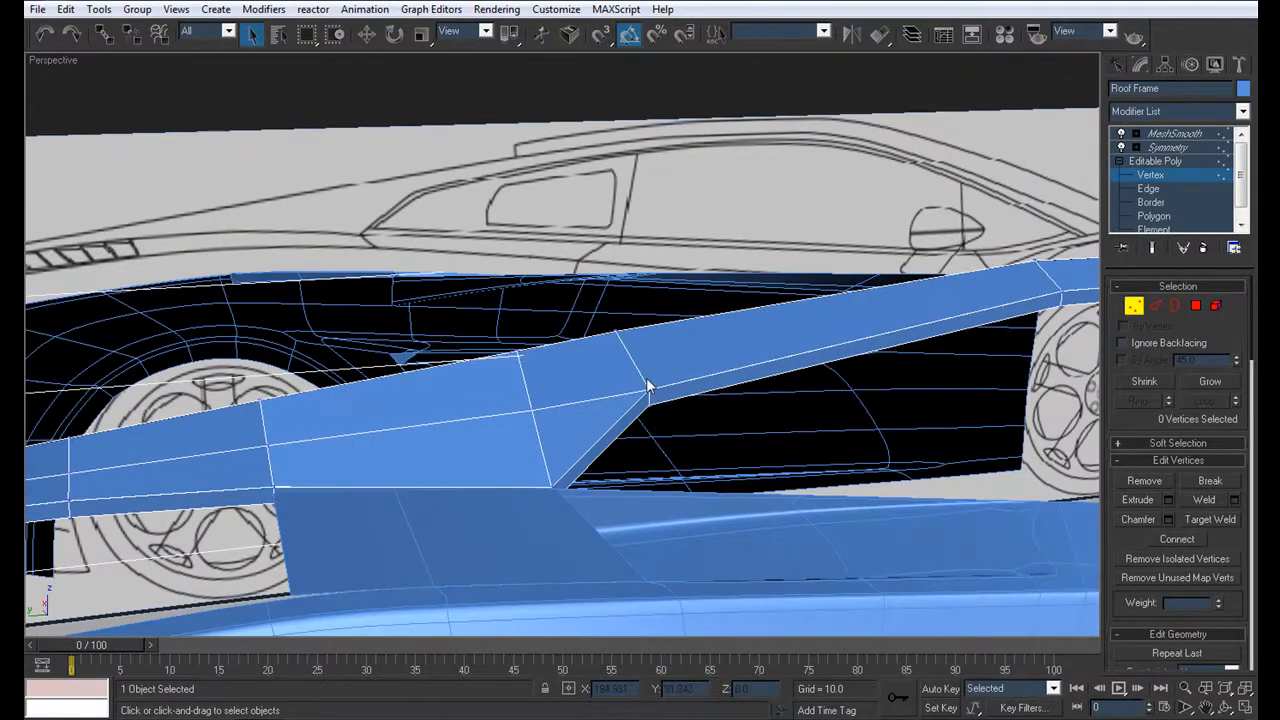
Select the two vertices at the Roof Frame's inner bend and check that corner in the smoothed mesh
left_click_drag(658, 399, 657, 393)
key("z")
left_click(548, 355)
scroll(623, 344, "down", 6)
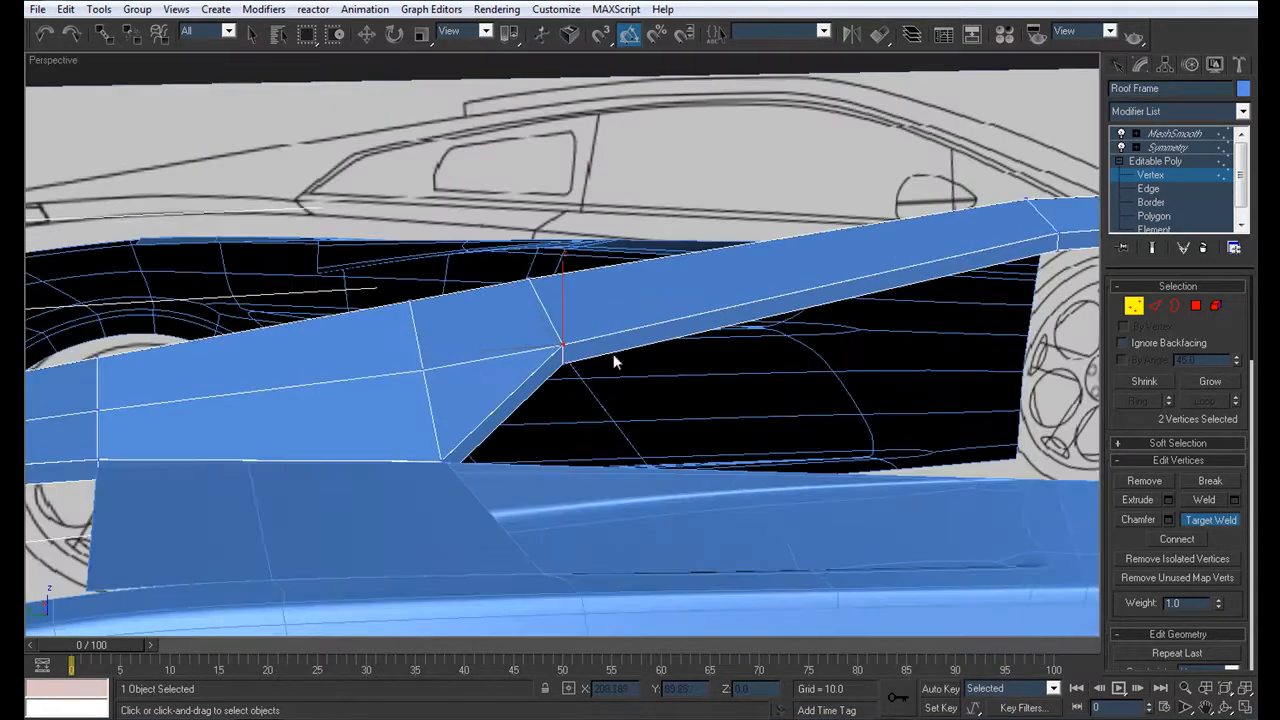
left_click(1175, 134)
mouse_move(600, 375)
middle_mouse_down("alt")
mouse_move(460, 431)
mouse_move(563, 400)
mouse_move(596, 356)
middle_mouse_up("alt")
left_click(1152, 176)
Adjust the height of the Roof Frame's middle vertex just behind the inner bend to about 92.9 in Z
middle_click_drag(785, 383, 588, 371, "alt")
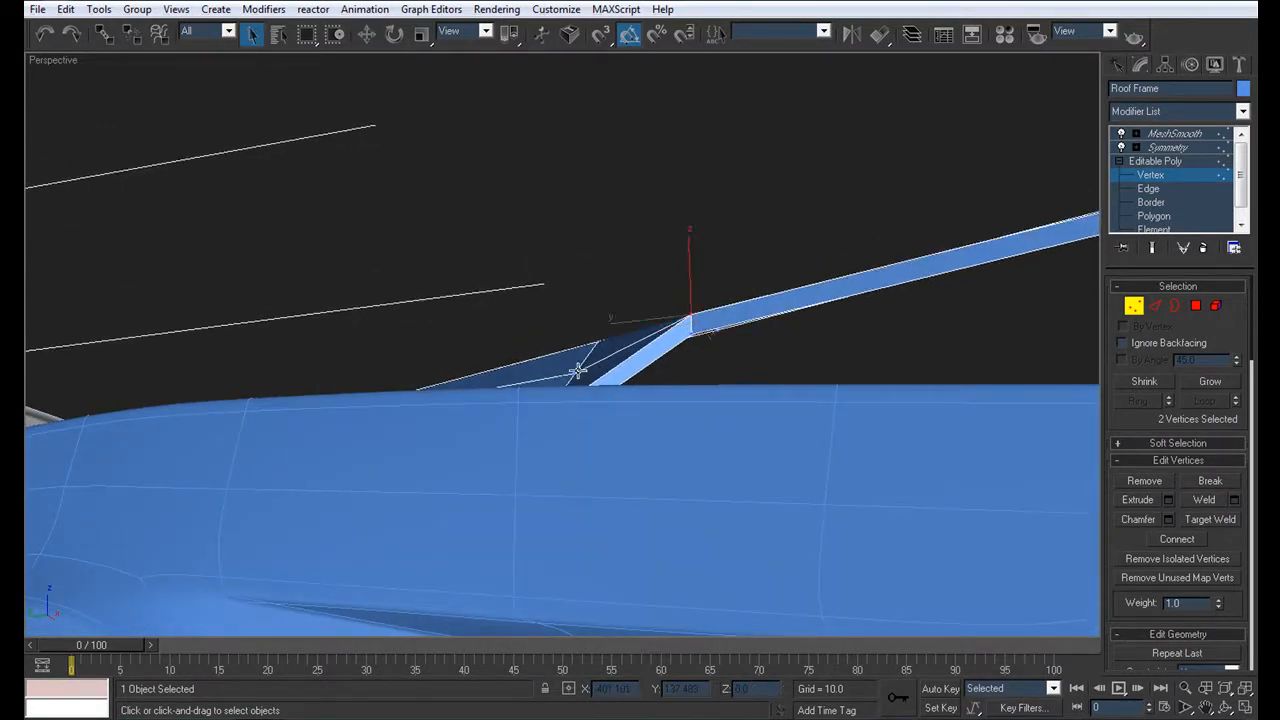
left_click_drag(576, 320, 573, 311)
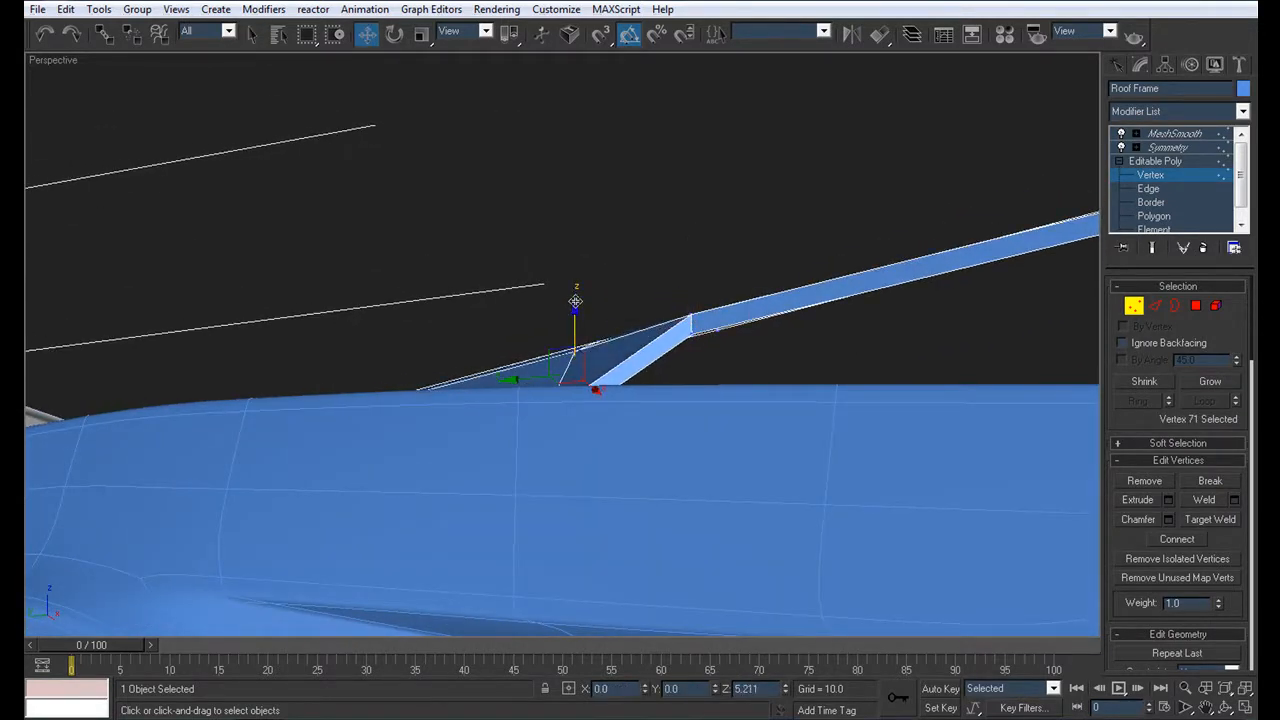
middle_click_drag(574, 304, 628, 520, "alt")
left_click_drag(570, 284, 571, 306)
middle_click_drag(582, 318, 761, 200, "alt")
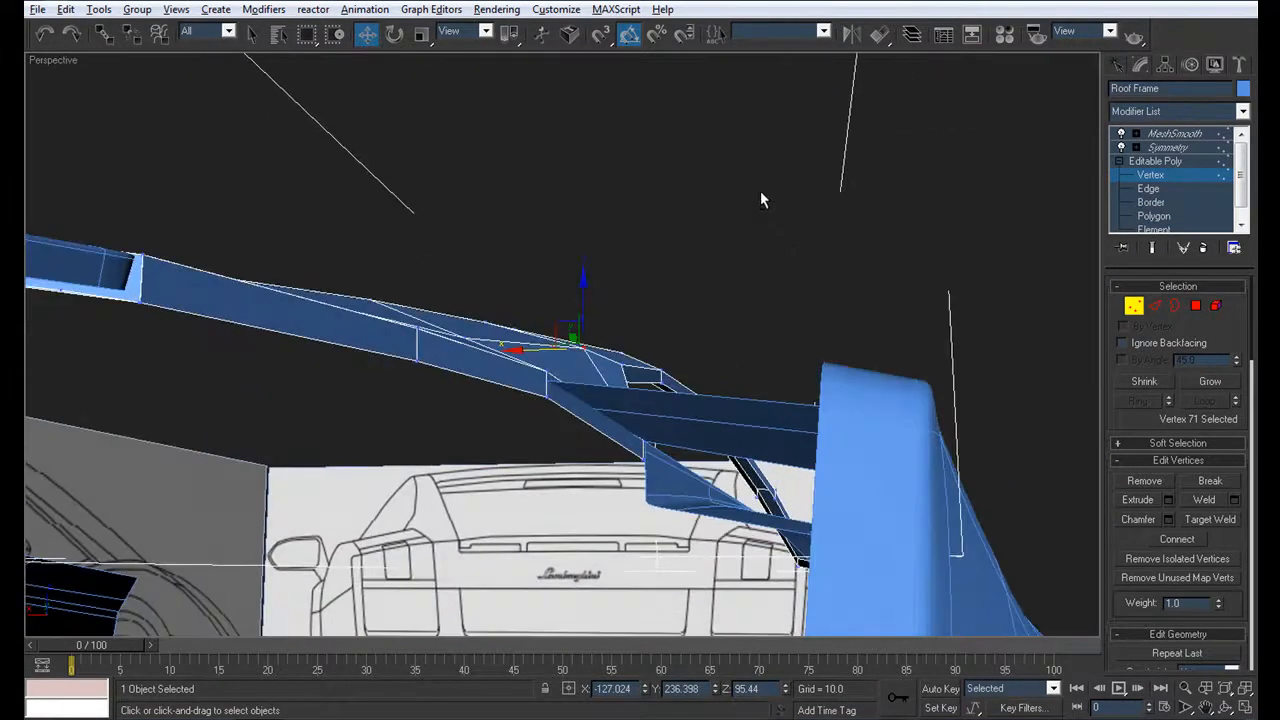
middle_click_drag(585, 300, 601, 369, "alt")
Inspect the smoothed Roof Frame close up, then view the whole body with nothing selected
left_click(1182, 134)
left_click(662, 206)
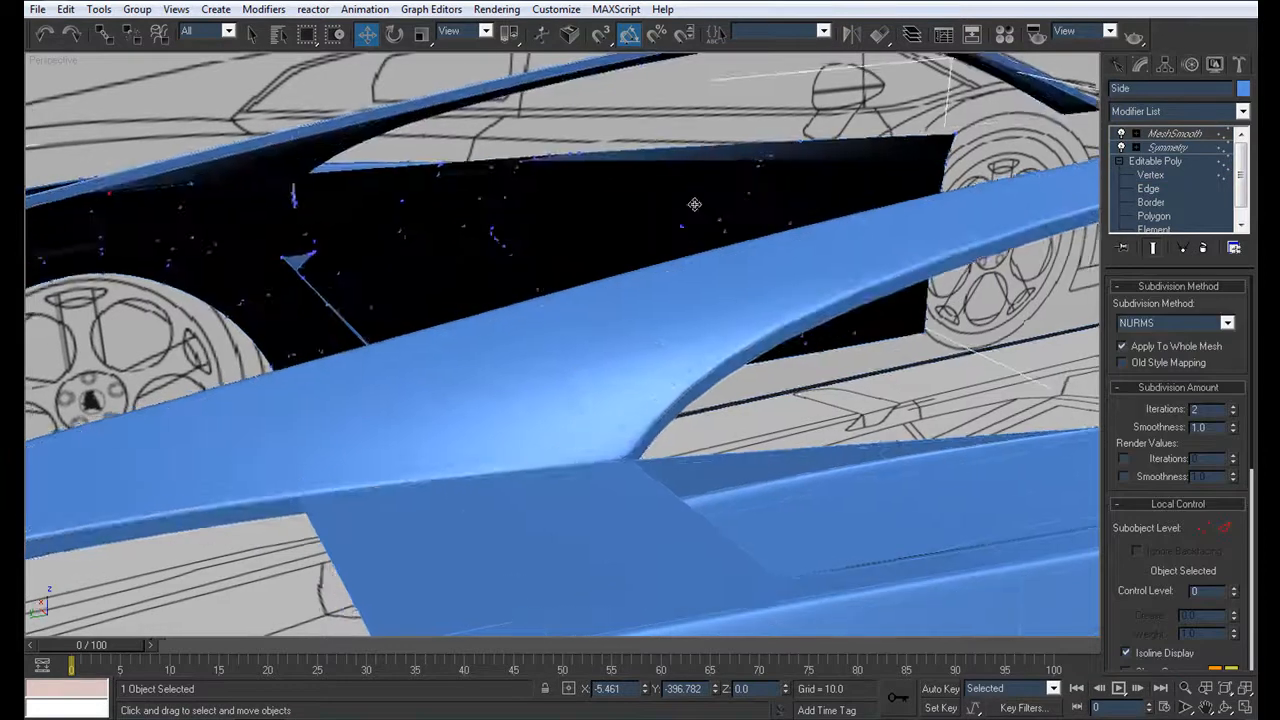
scroll(690, 210, "down", 5)
left_click(991, 525)
middle_click_drag(425, 312, 517, 297, "alt")
middle_click_drag(401, 318, 400, 360, "alt")
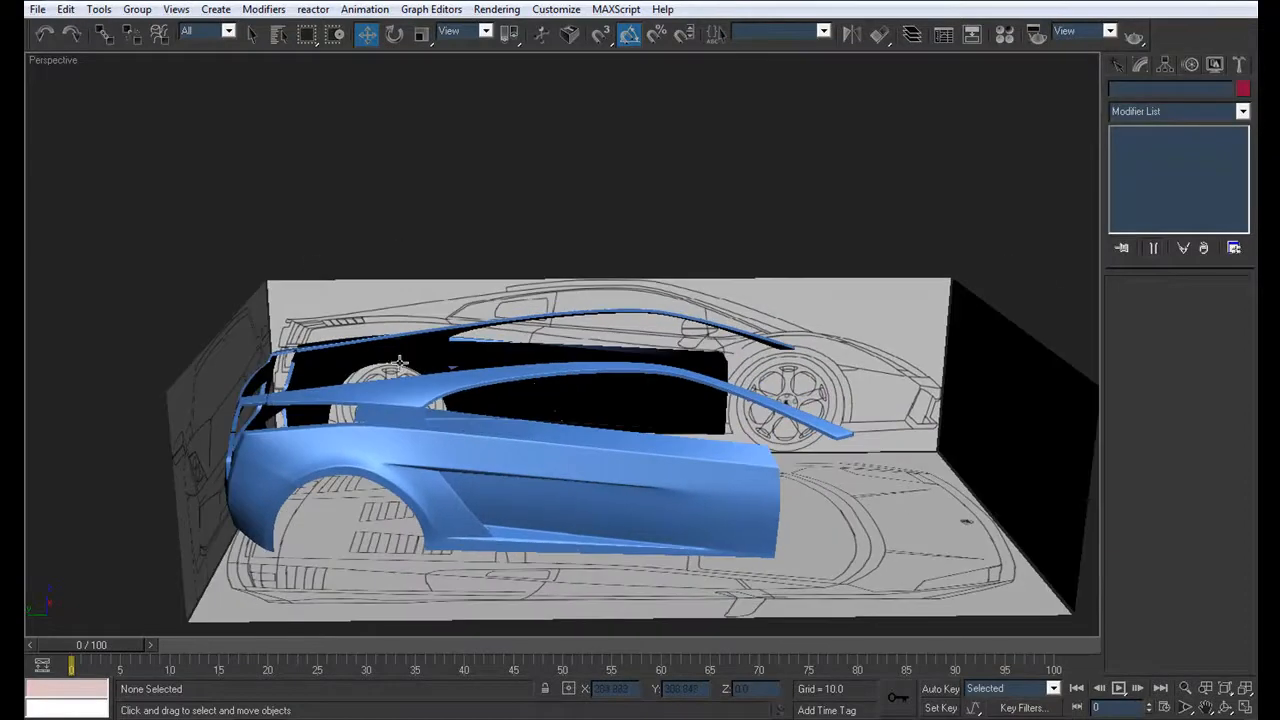
middle_click_drag(601, 354, 567, 358, "alt")
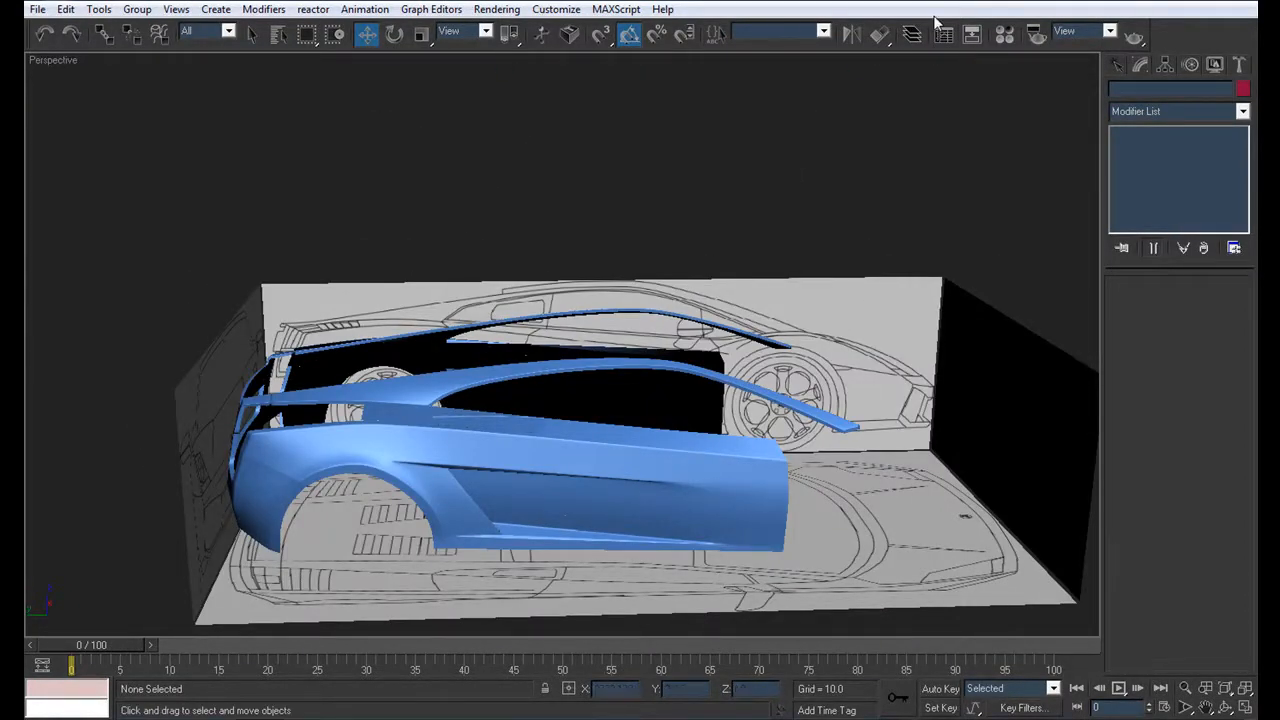
Temporarily show the Front layer and inspect the assembled car body from the side and the rear
left_click(912, 34)
left_click(427, 249)
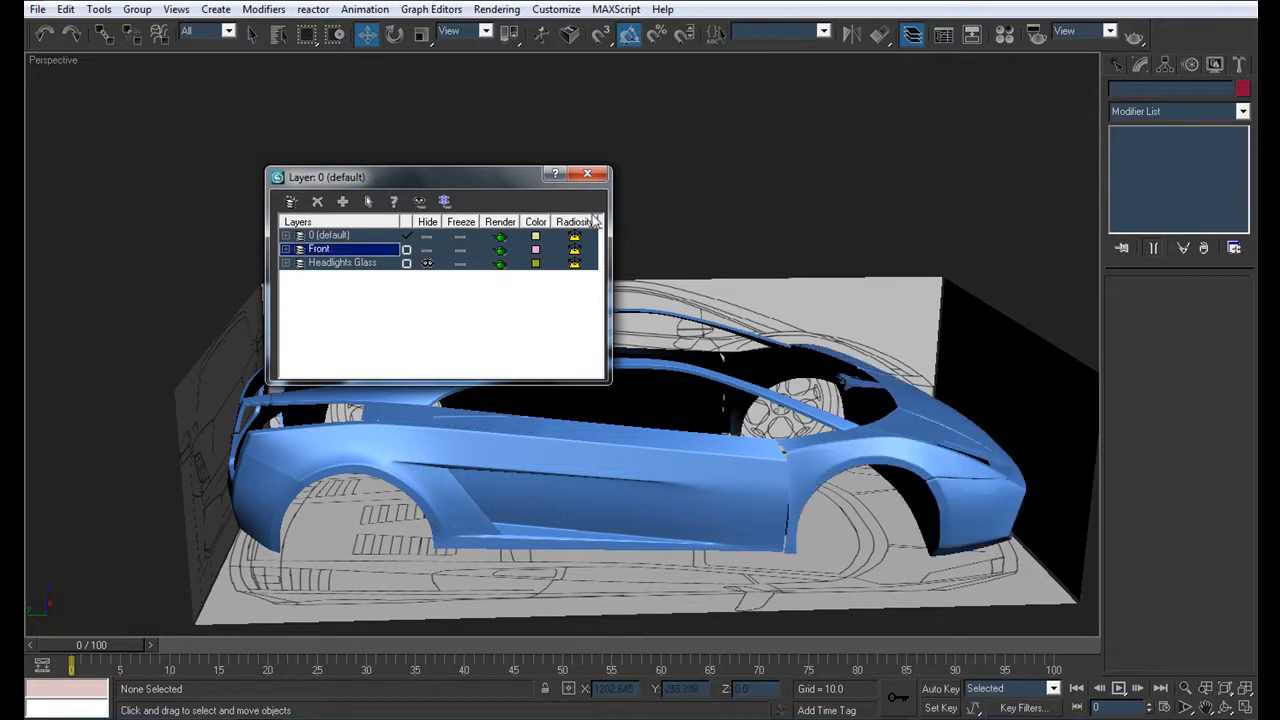
left_click(587, 174)
scroll(770, 230, "up", 4)
scroll(760, 261, "down", 5)
middle_click_drag(663, 286, 889, 326, "alt")
scroll(862, 327, "up", 5)
middle_click_drag(526, 437, 615, 504, "alt")
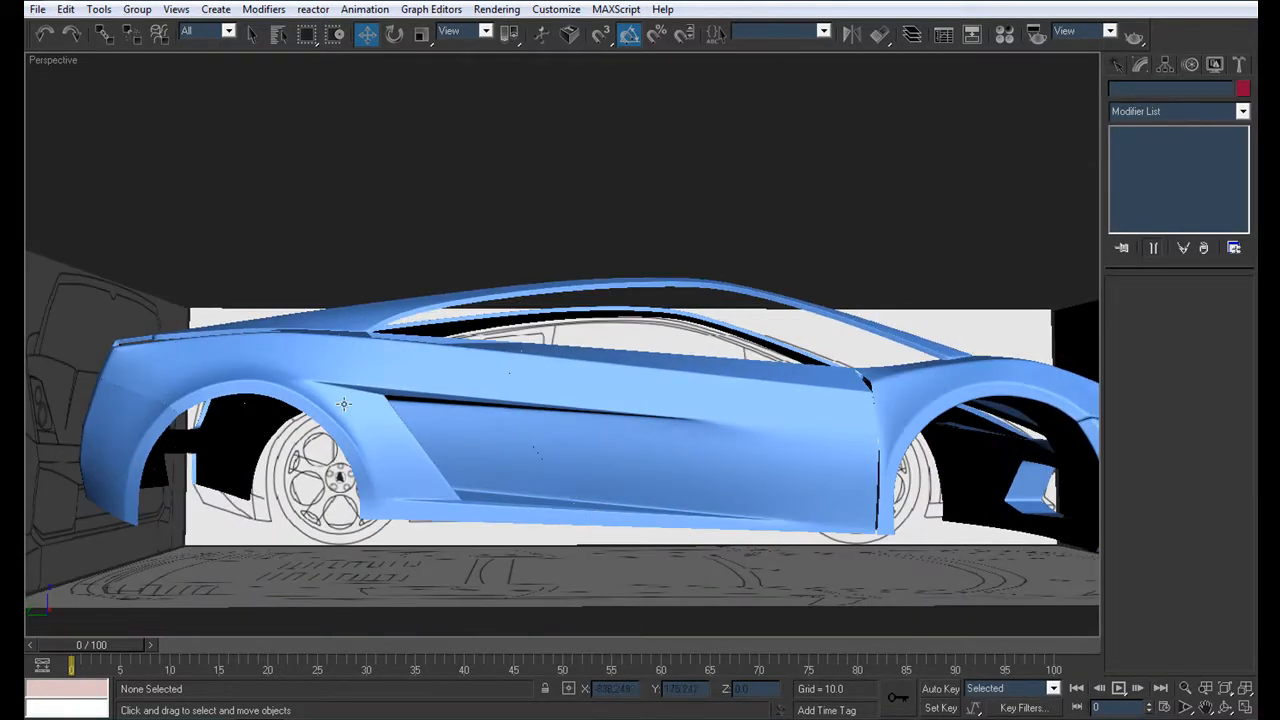
scroll(429, 421, "down", 5)
middle_click_drag(429, 421, 700, 470, "alt")
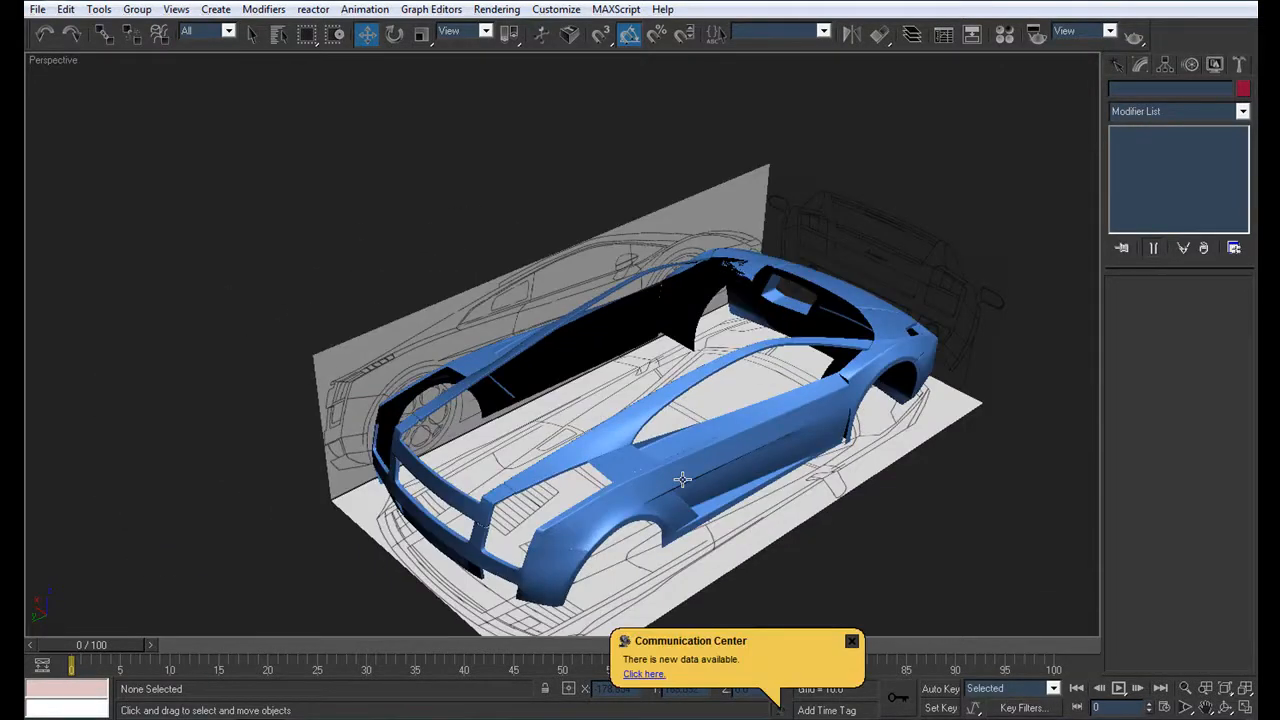
left_click(851, 642)
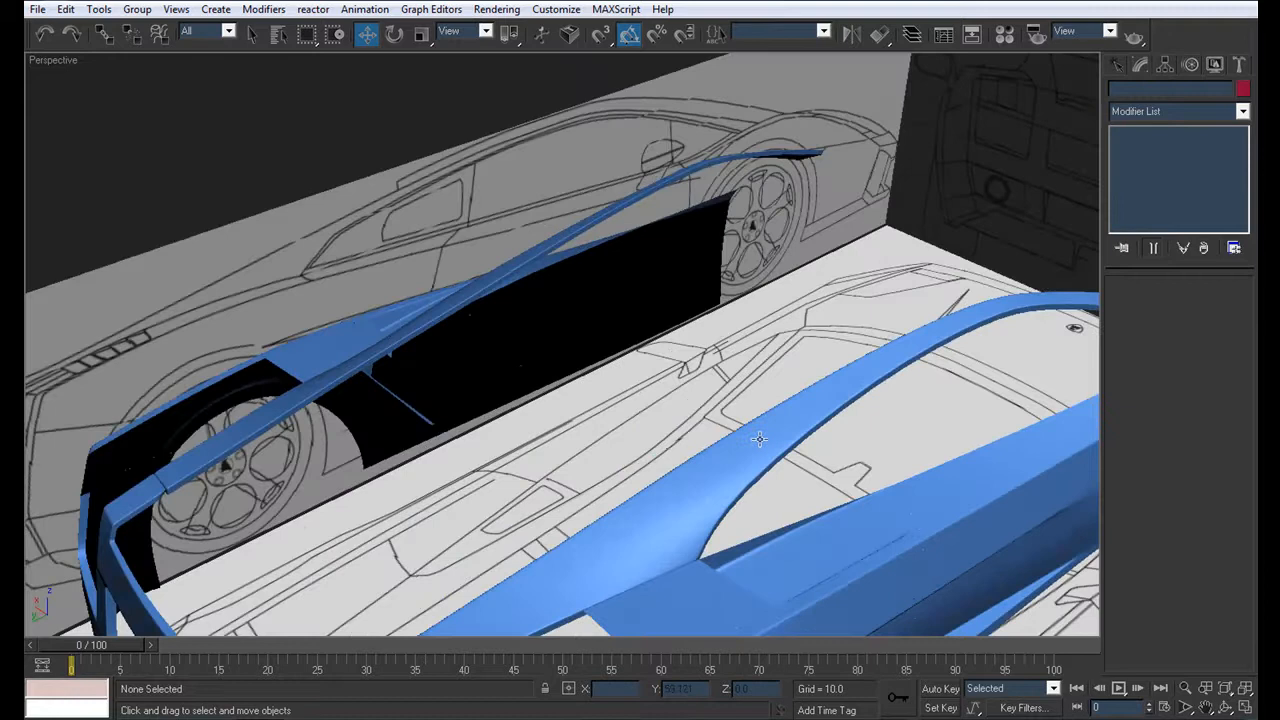
Select the Roof Frame and show its base mesh vertices over the top blueprint in a maximized Top view
left_click(757, 434)
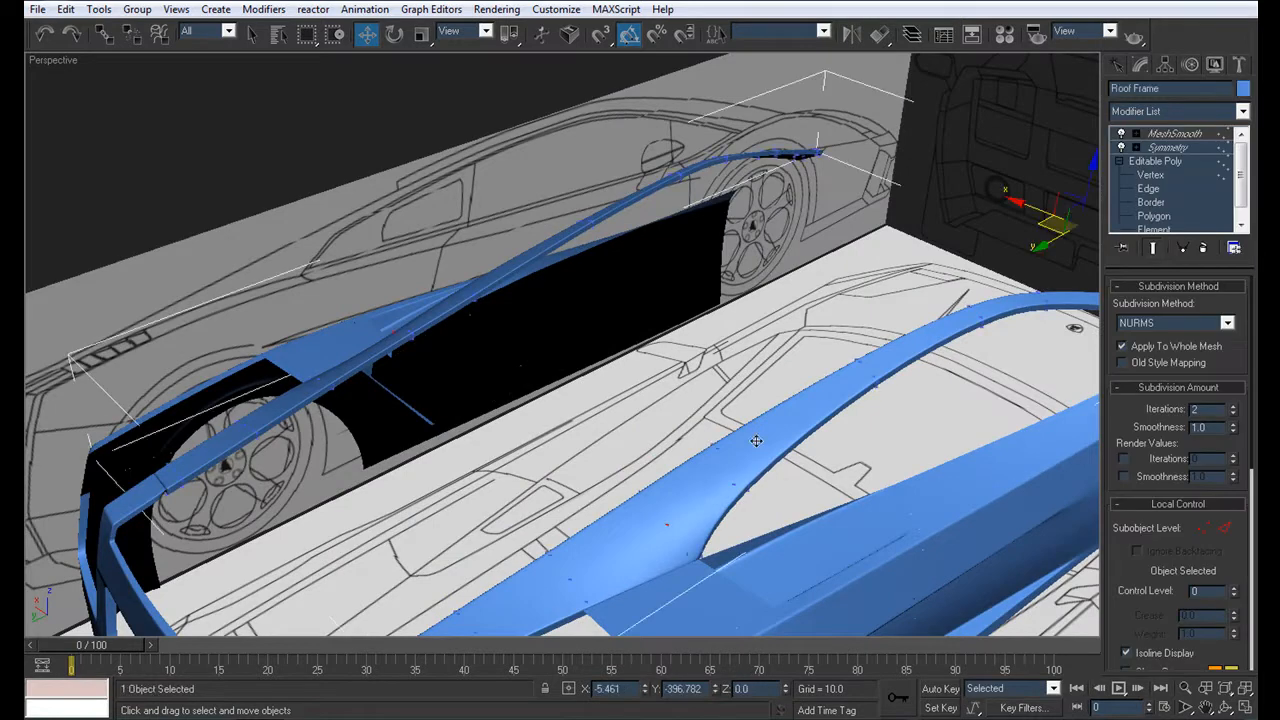
key("alt+w")
scroll(334, 266, "up", 2)
key("alt+w")
scroll(534, 286, "up", 3)
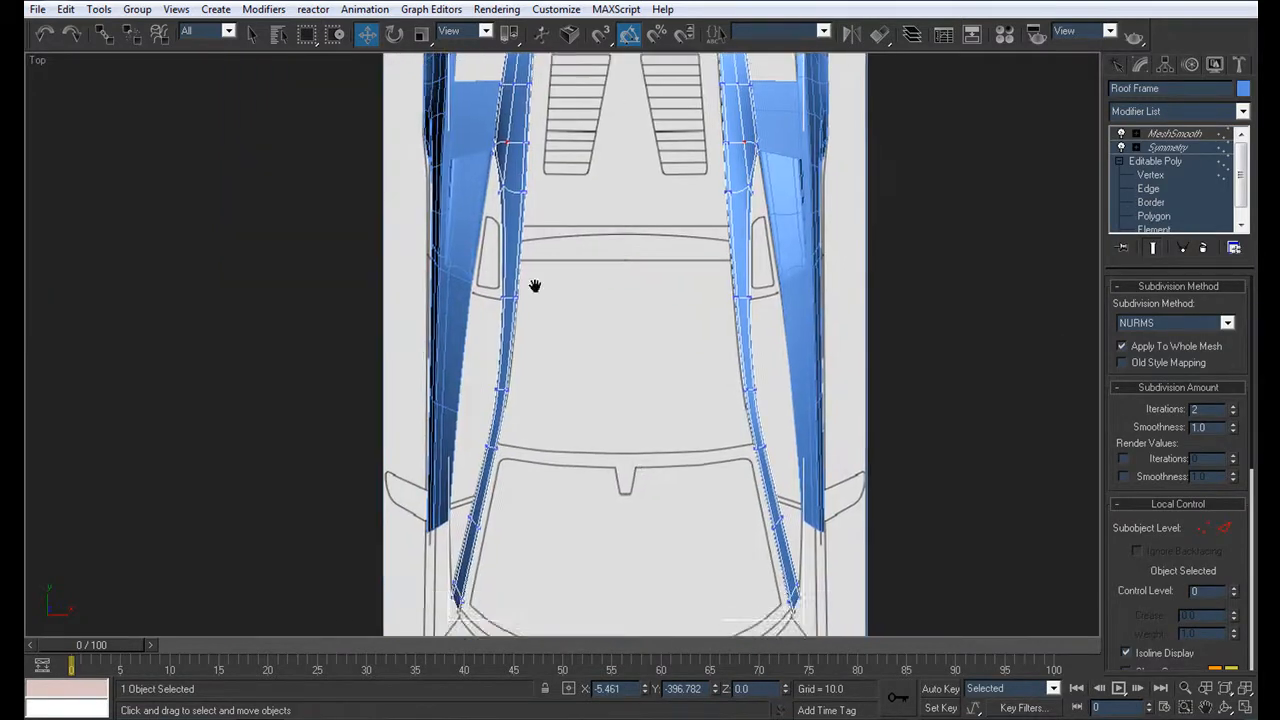
scroll(572, 264, "up", 2)
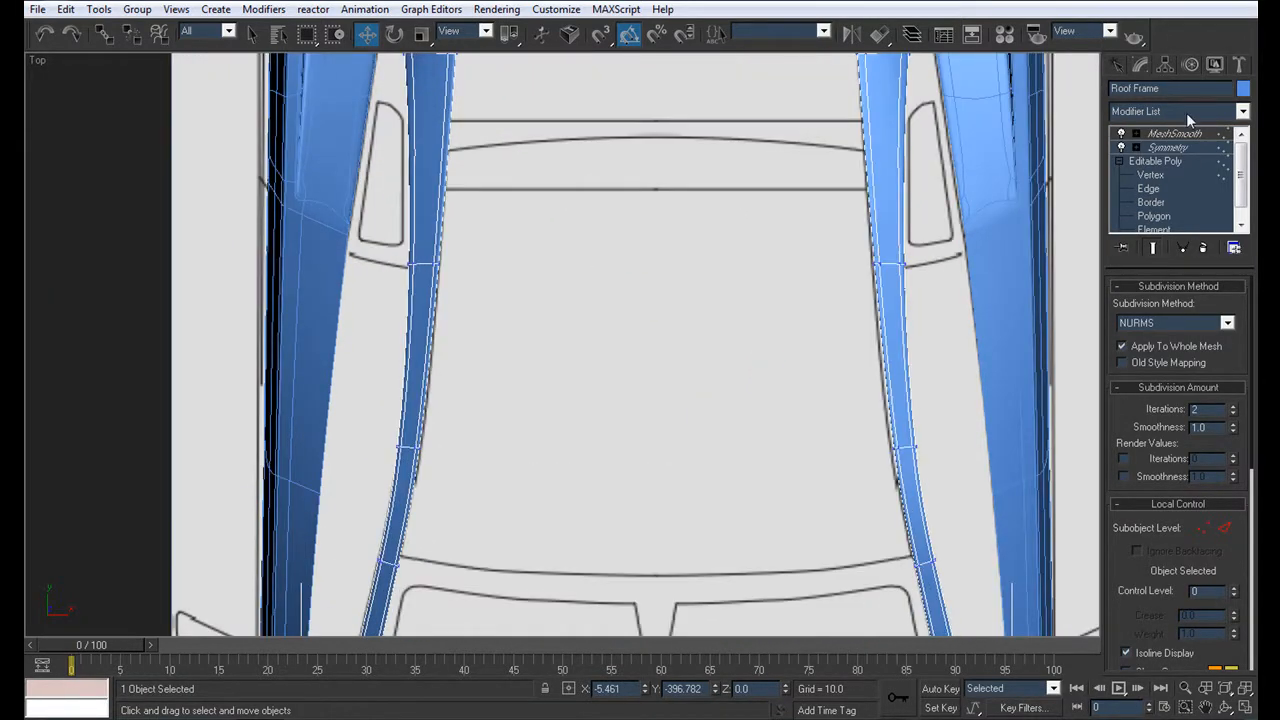
left_click(1151, 175)
middle_click_drag(533, 316, 581, 436)
scroll(558, 410, "up", 3)
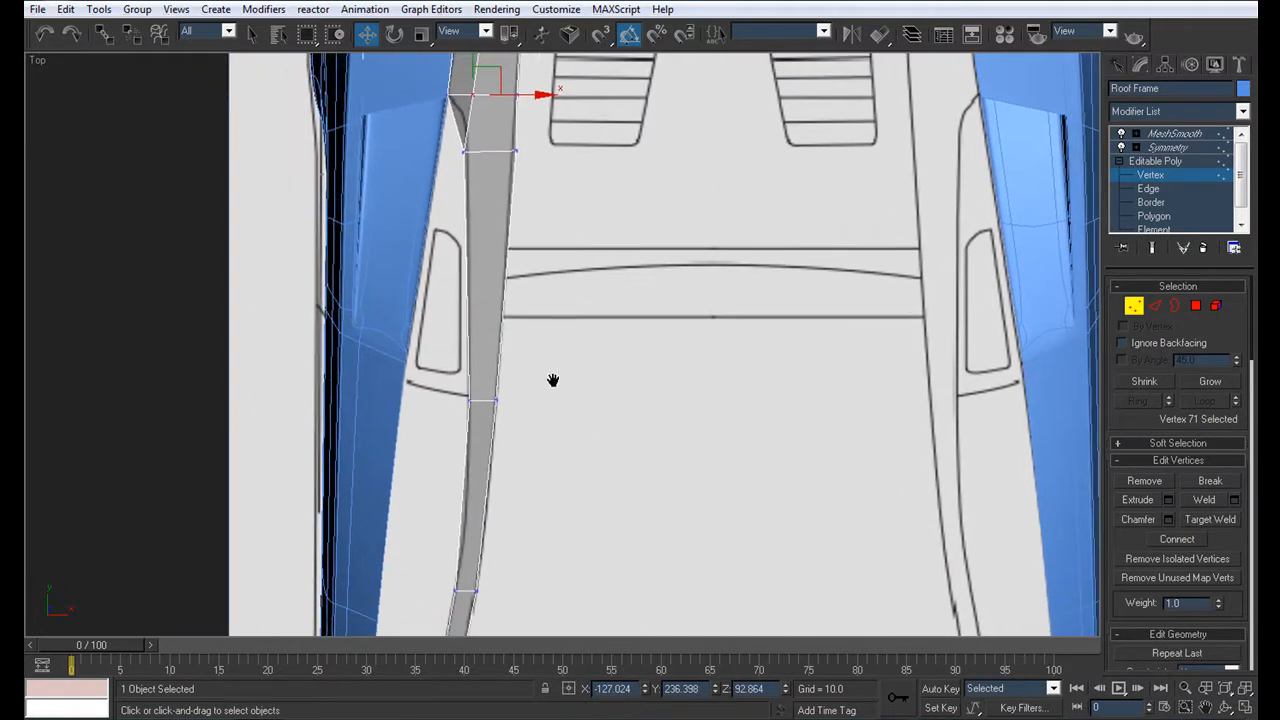
Try to cut a crosswise edge through the Roof Frame at the roof's rear blueprint line
key("q")
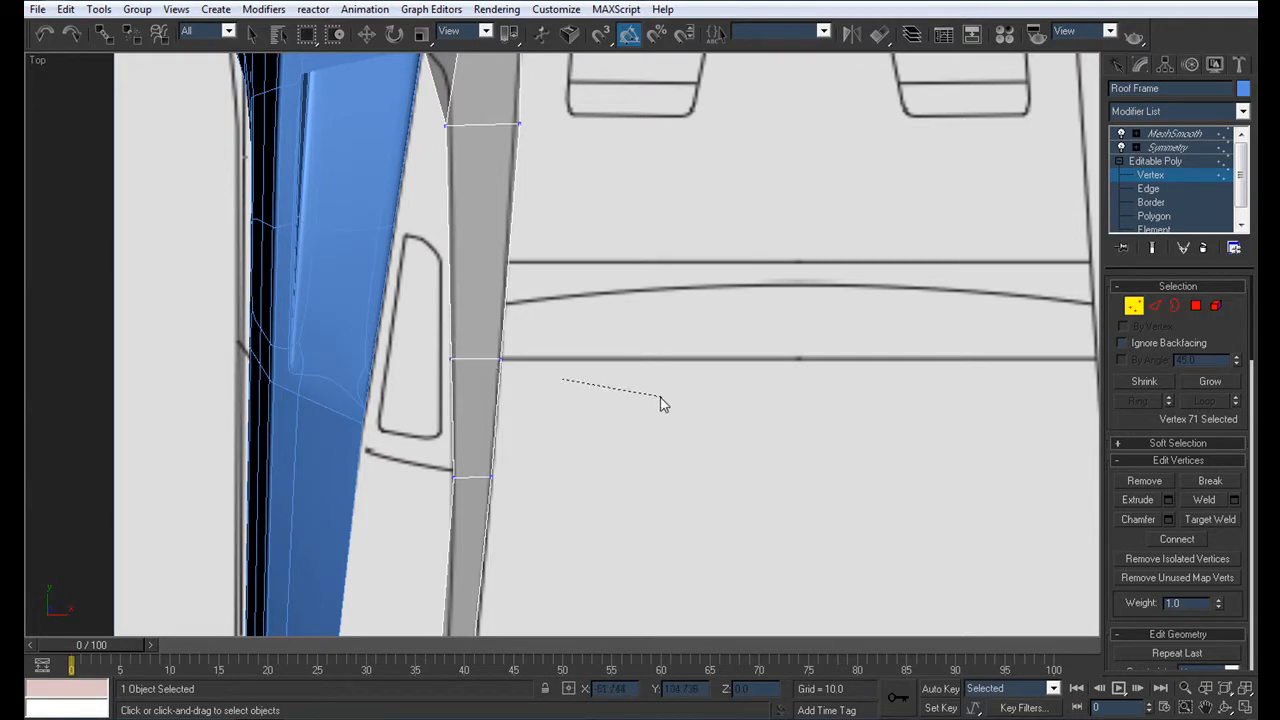
left_click(1147, 189)
key("w")
middle_click_drag(514, 349, 596, 459)
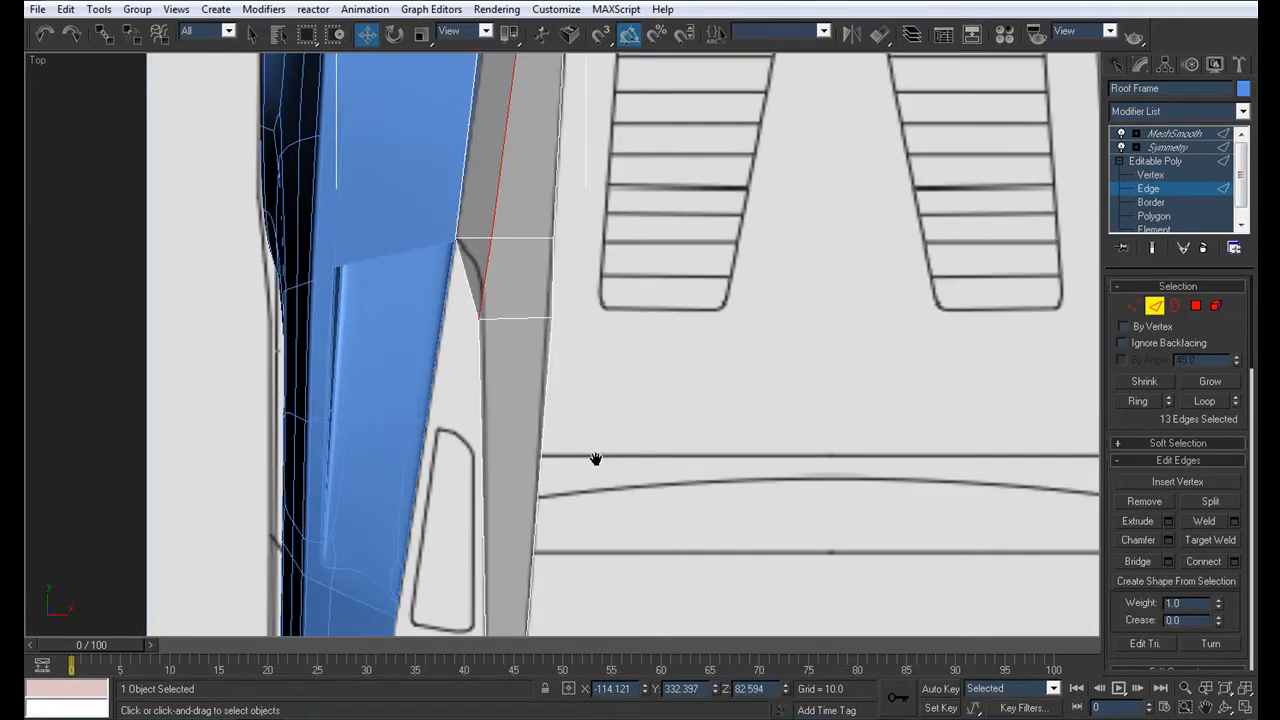
Align the three vertices opposite the bend, on the Roof Frame's centre-facing side, with the top blueprint at about -105.6 in X
left_click(1152, 176)
left_click_drag(540, 303, 578, 327)
scroll(507, 287, "down", 3)
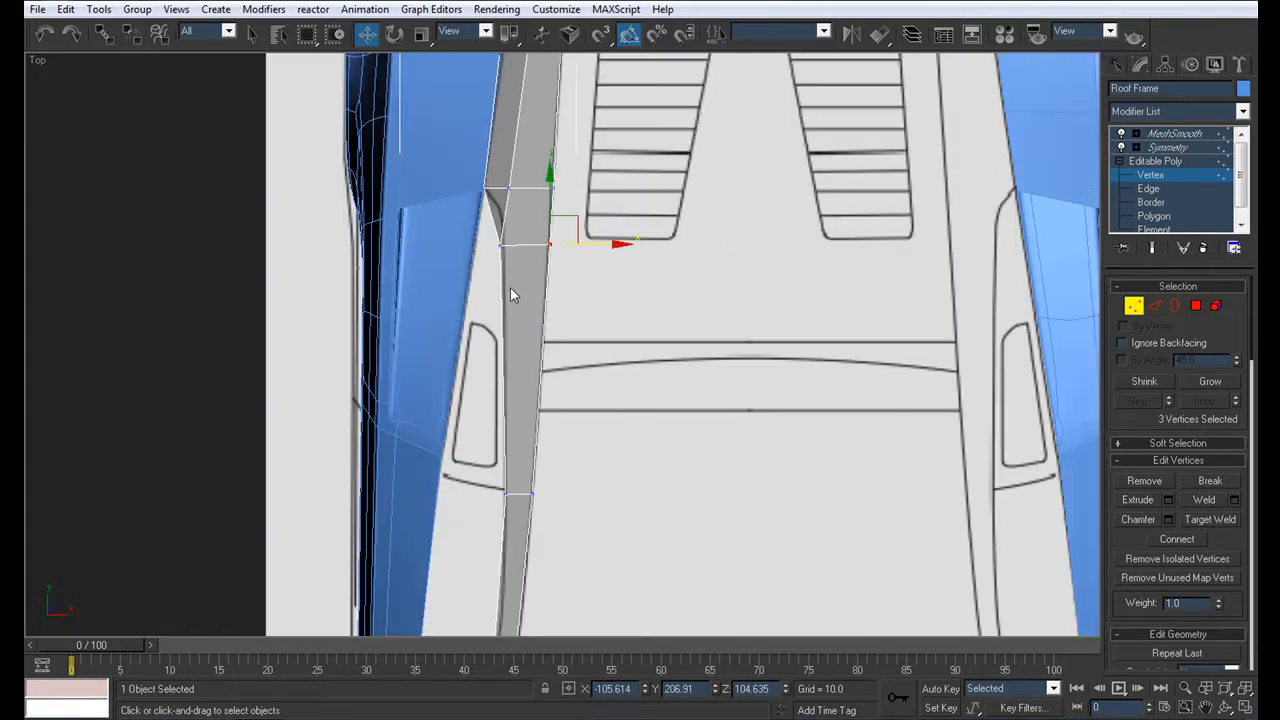
Connect the Roof Frame's lengthwise edges ahead of the bend with one edge loop and move it to about 120 in Y
left_click(1150, 189)
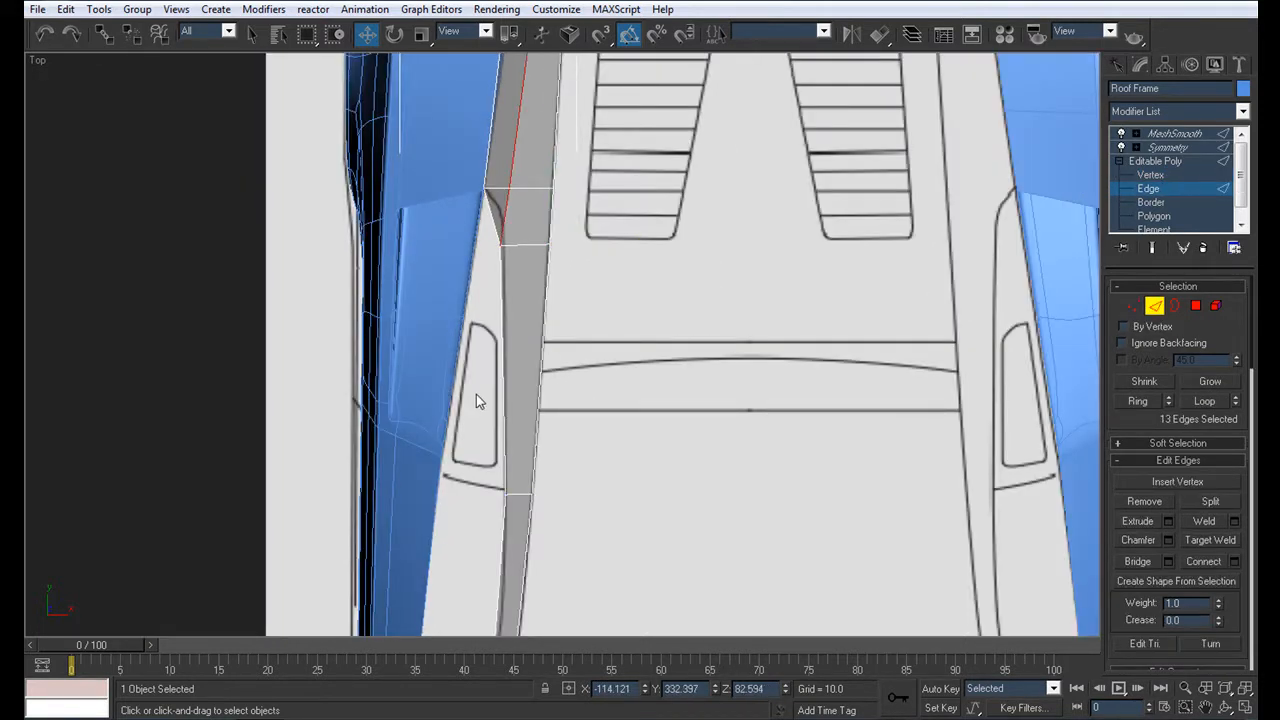
left_click_drag(475, 400, 504, 392)
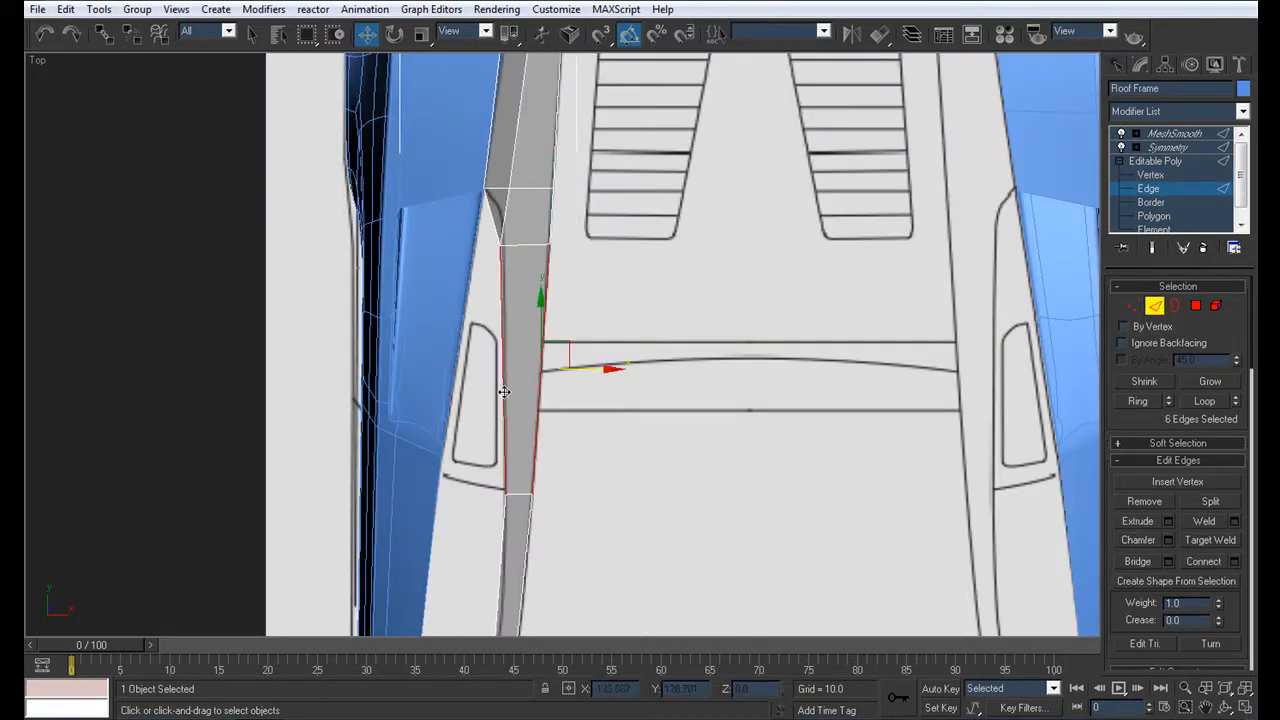
left_click(1234, 561)
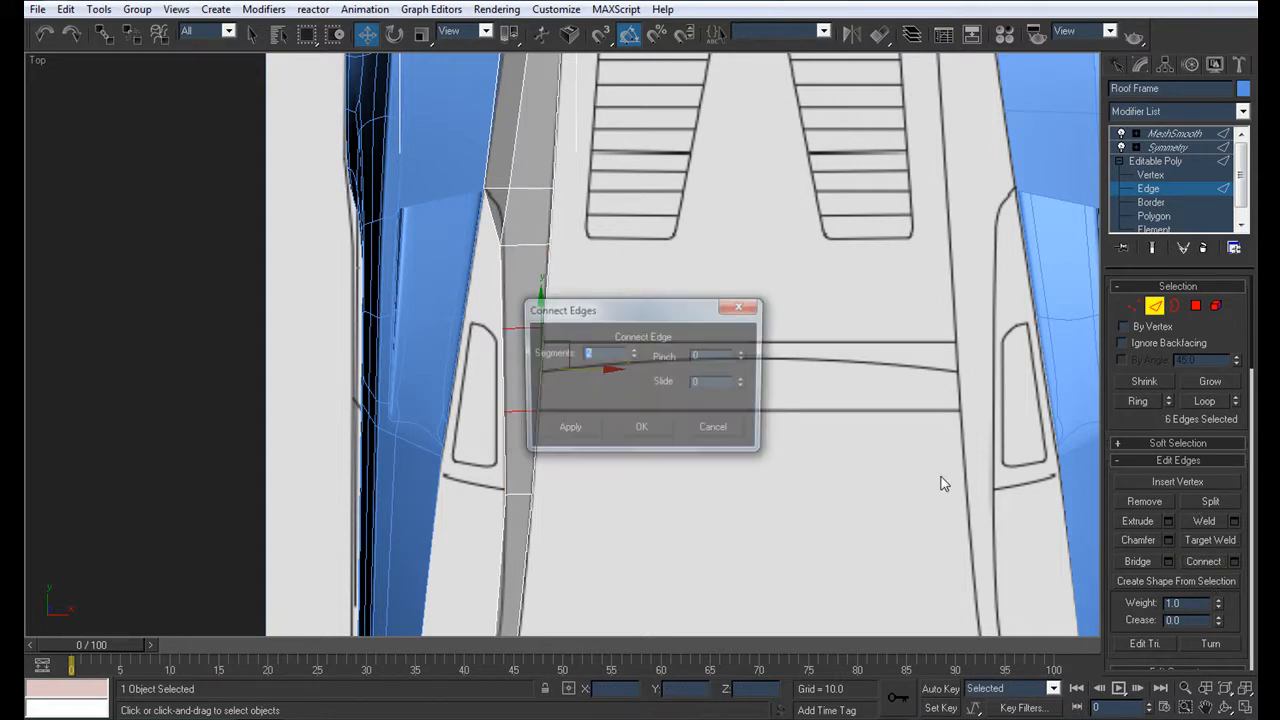
left_click(641, 431)
scroll(541, 352, "up", 2)
left_click_drag(530, 318, 523, 375)
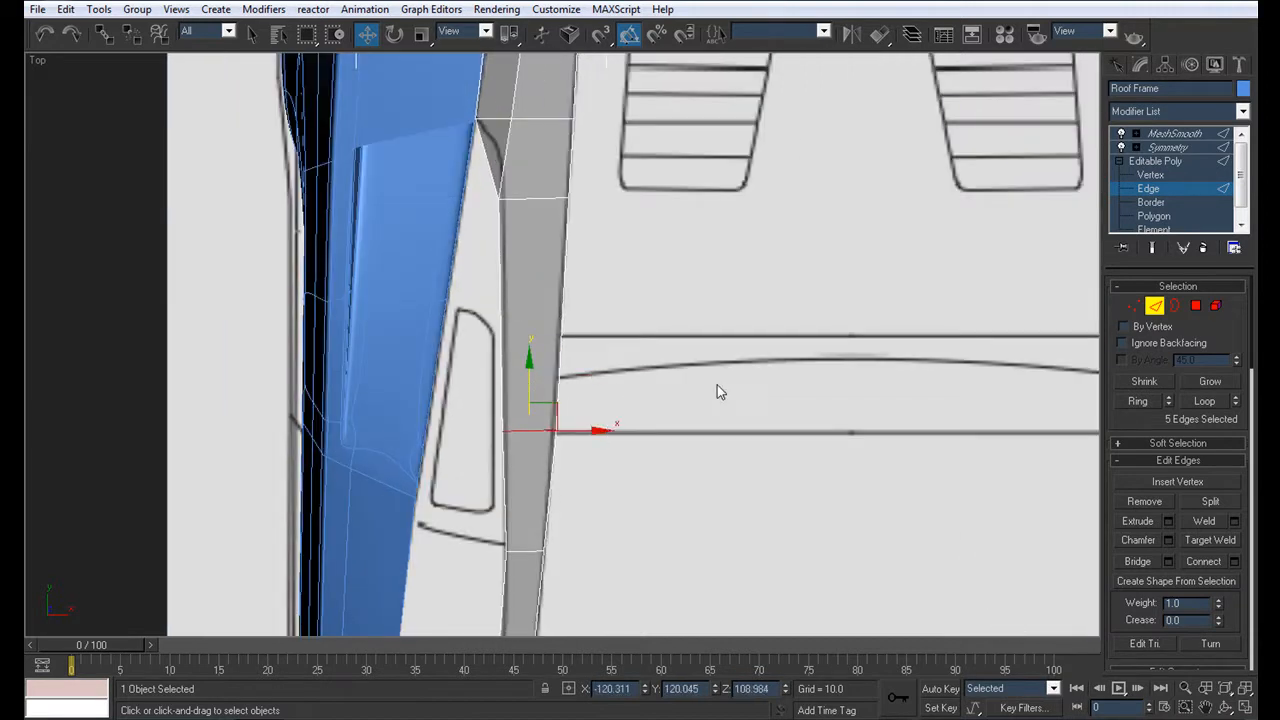
Align the new loop's three centre-facing vertices with the top blueprint at about -111.9 in X
left_click(1150, 175)
left_click_drag(540, 423, 588, 440)
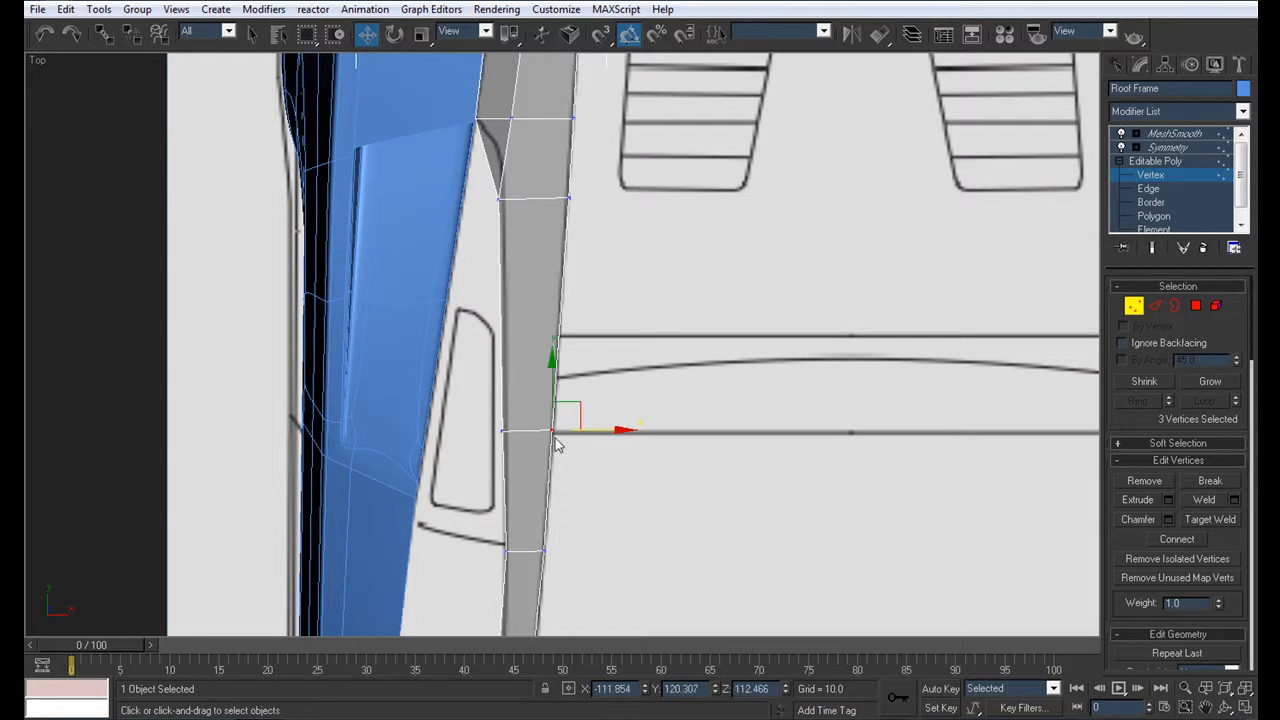
Raise the new loop's six vertices to about 112.1 in Z in the Left view, then adjust its three outer vertices to about 109.9
key("alt+w")
middle_click_drag(507, 516, 190, 530)
scroll(264, 517, "up", 2)
left_click_drag(395, 498, 364, 395)
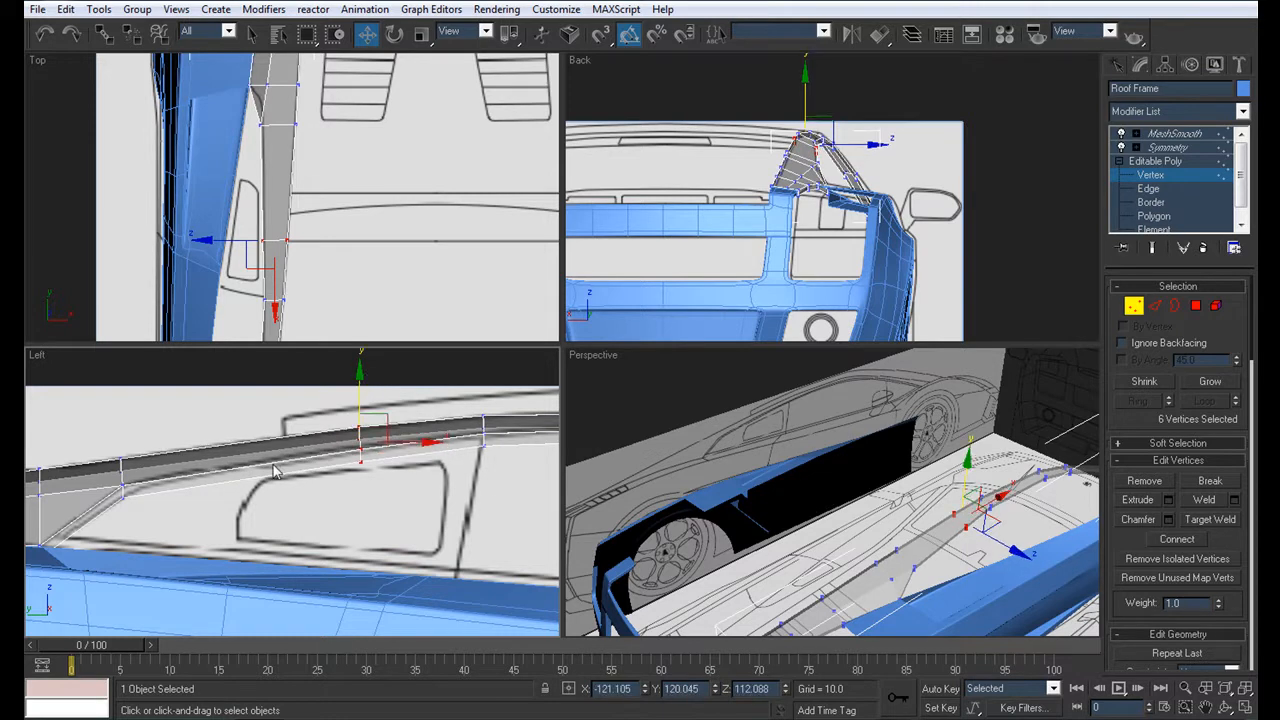
middle_click_drag(442, 474, 420, 490)
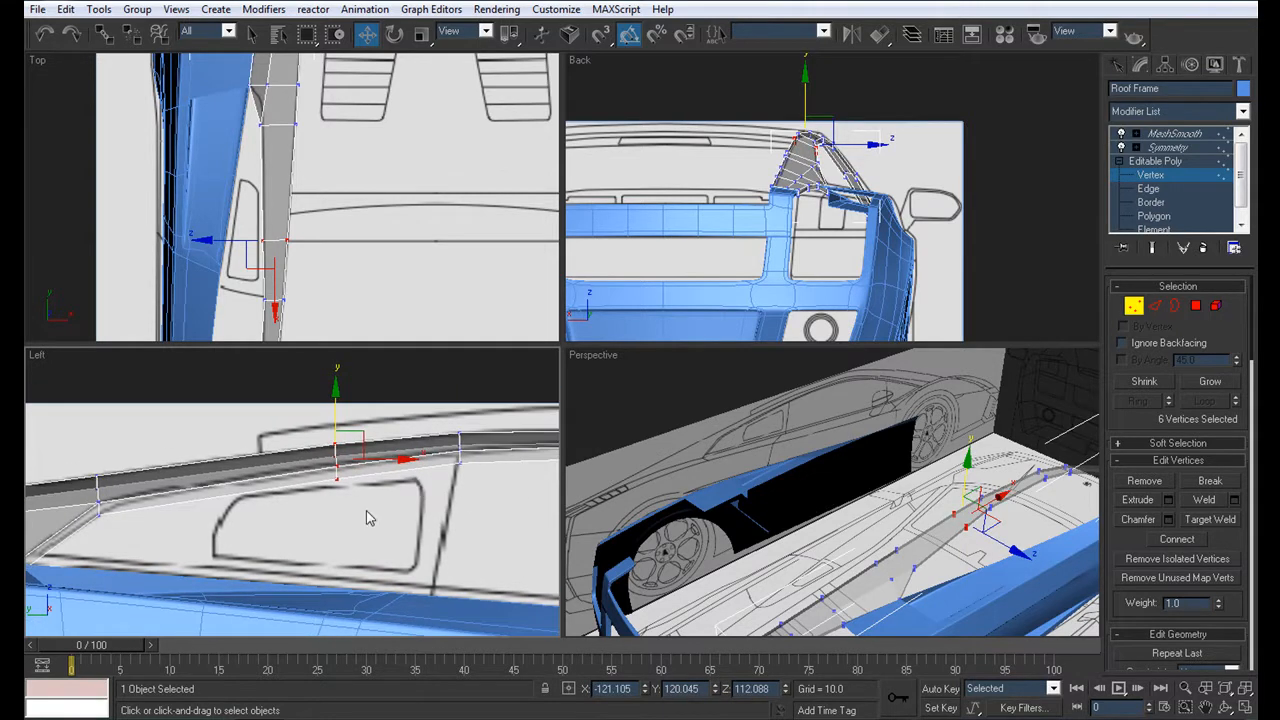
left_click_drag(309, 456, 341, 424)
middle_click_drag(414, 517, 318, 517)
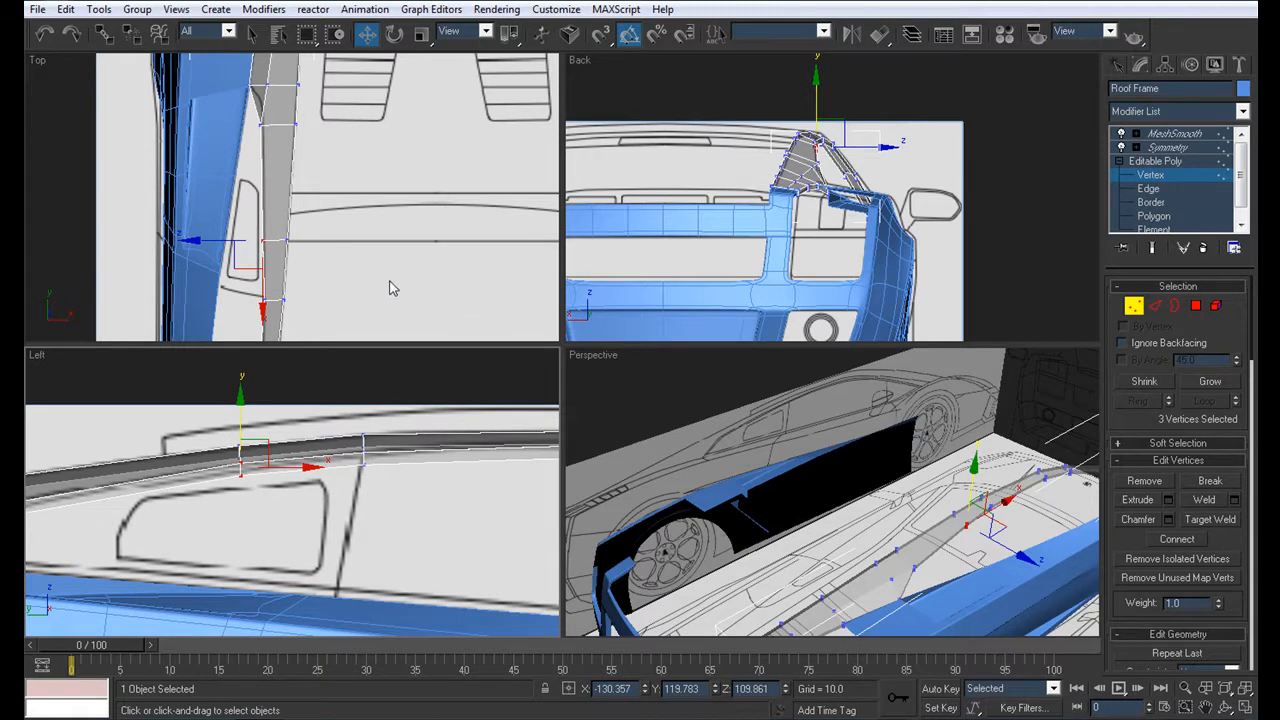
Check the Roof Frame's curve against the blueprint in the Top view and leave sub-object editing
scroll(450, 303, "down", 3)
key("alt+w")
middle_click_drag(410, 271, 334, 246)
scroll(332, 244, "up", 3)
middle_click_drag(563, 304, 487, 311)
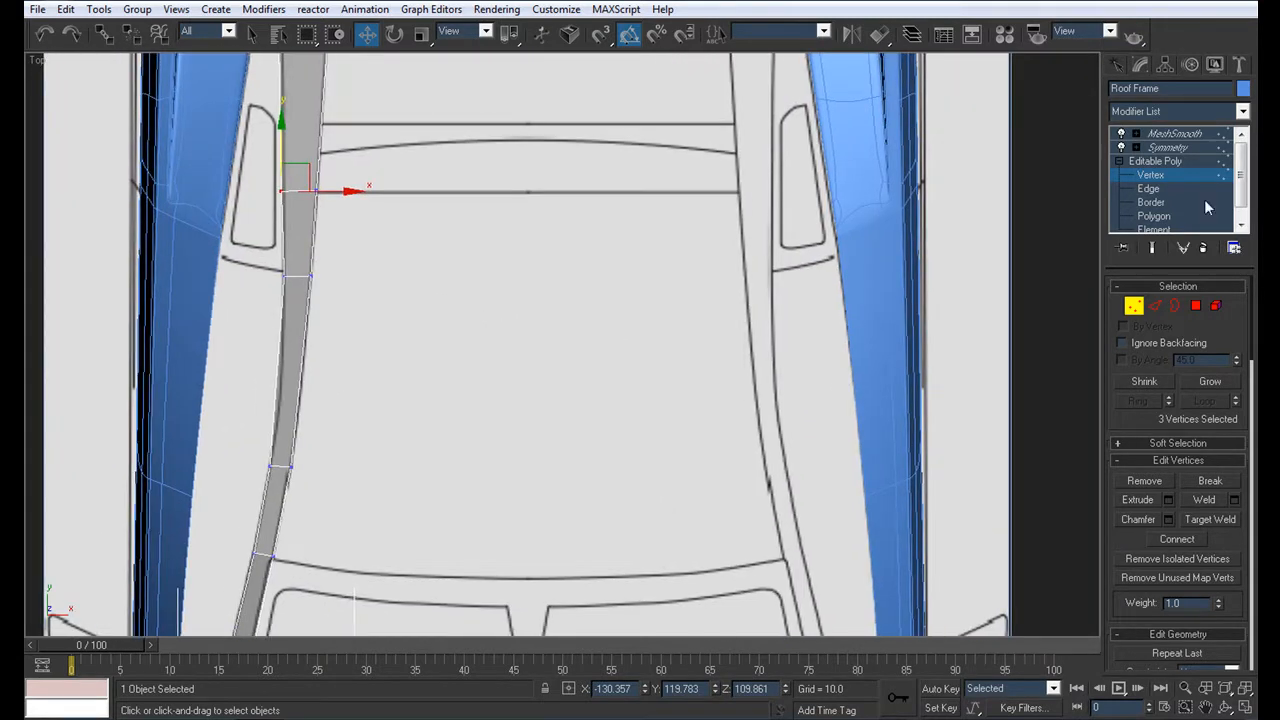
left_click(1155, 216)
key("4")
key("alt+w")
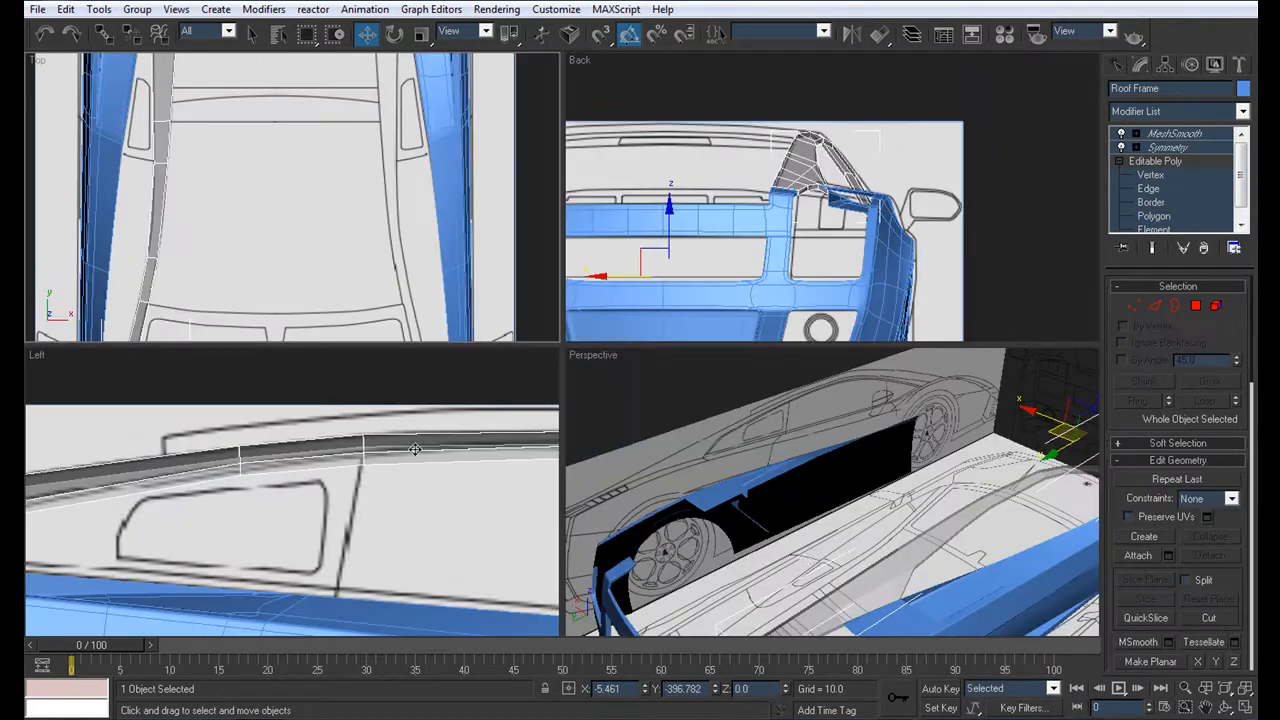
Select the Roof Frame's three polygons between the windshield and the roof's rear line and copy them toward the car's centre
middle_click_drag(203, 99, 222, 89)
key("alt+w")
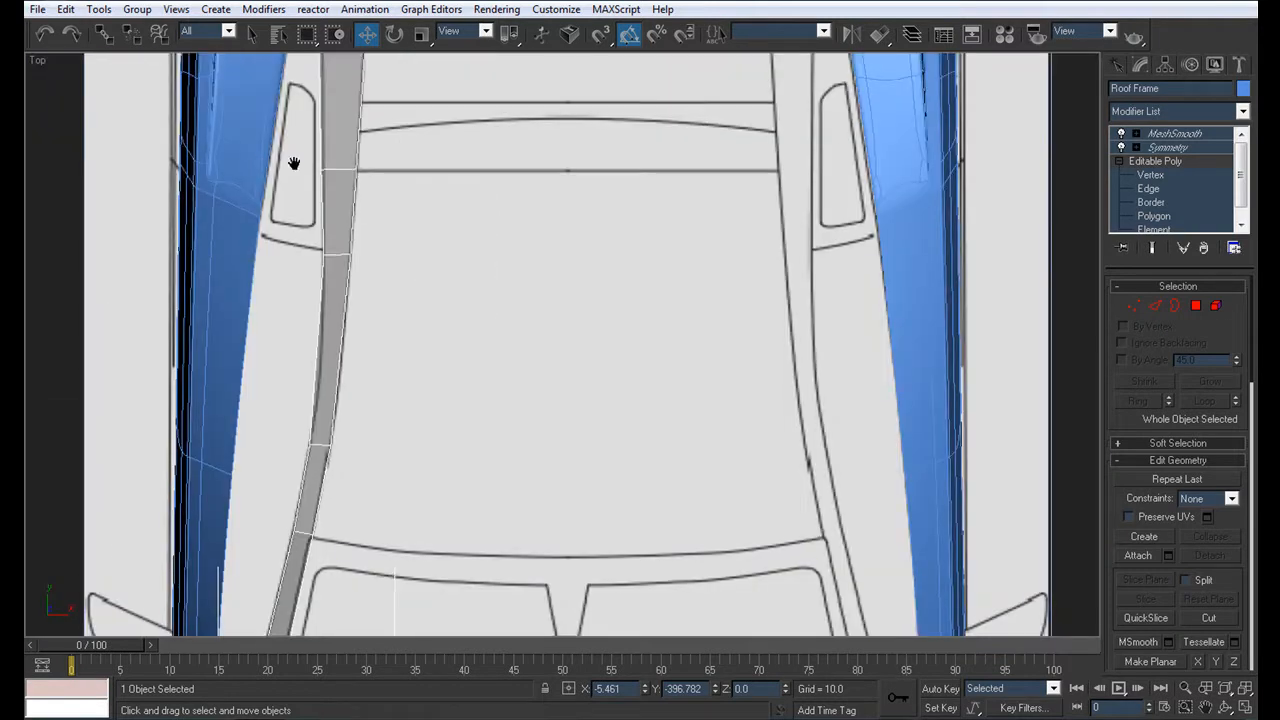
middle_click_drag(288, 170, 214, 128)
key("1")
key("4")
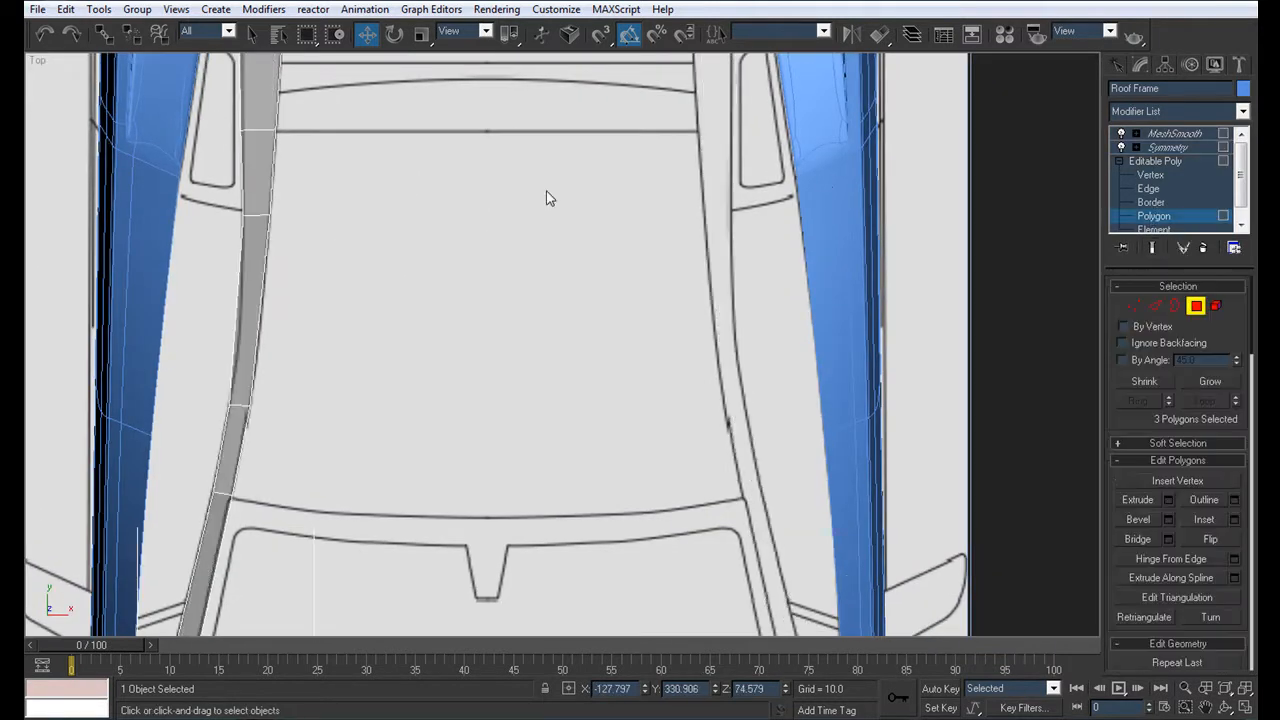
left_click(245, 173)
left_click(246, 270, "ctrl")
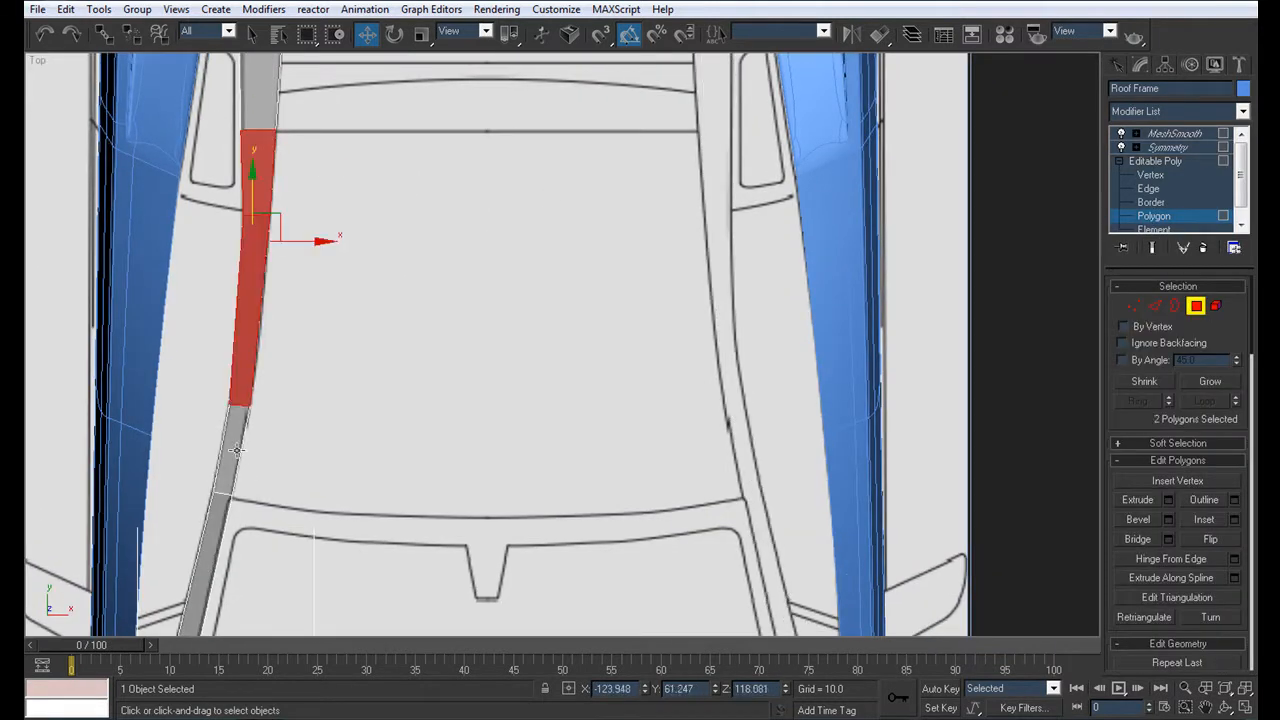
left_click(236, 450, "ctrl")
left_click_drag(303, 311, 350, 325)
left_click(698, 370)
scroll(557, 391, "down", 2)
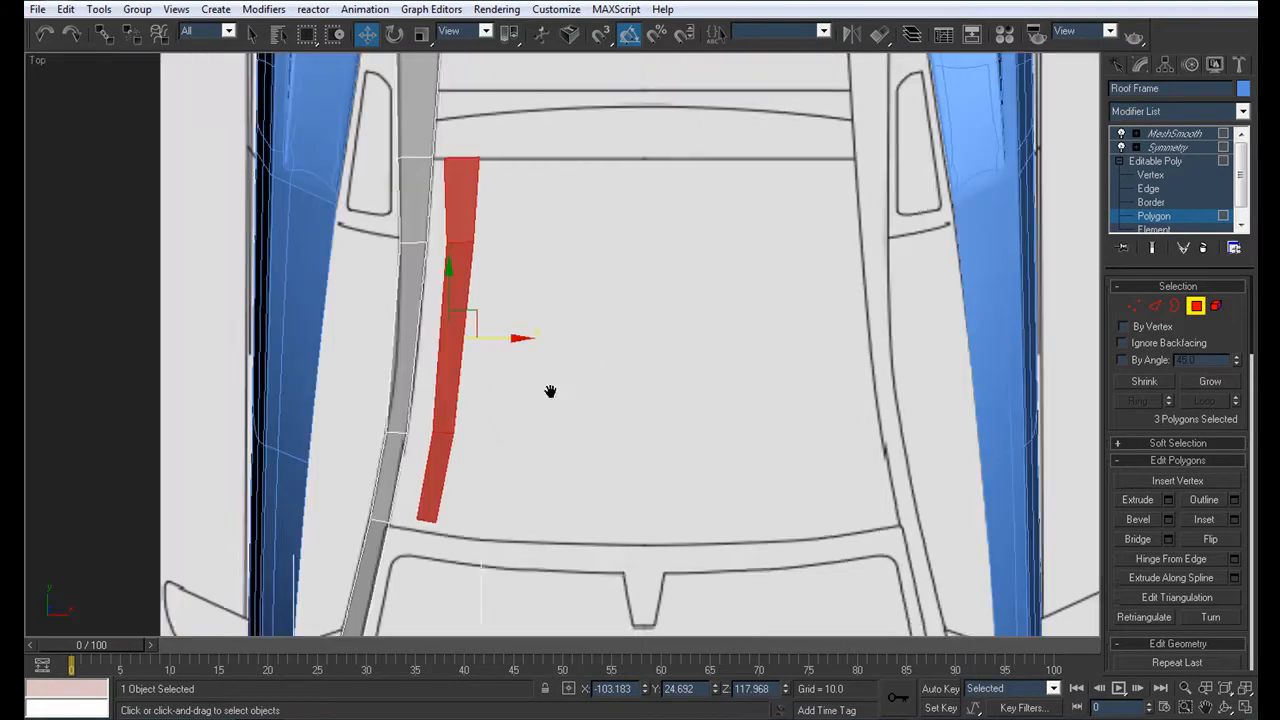
Move the copied strip's outer windshield-end vertex onto the Roof Frame's inner corner at about X -134.6, Y -72.6
scroll(523, 392, "up", 2)
middle_click_drag(424, 461, 500, 299)
scroll(546, 413, "up", 2)
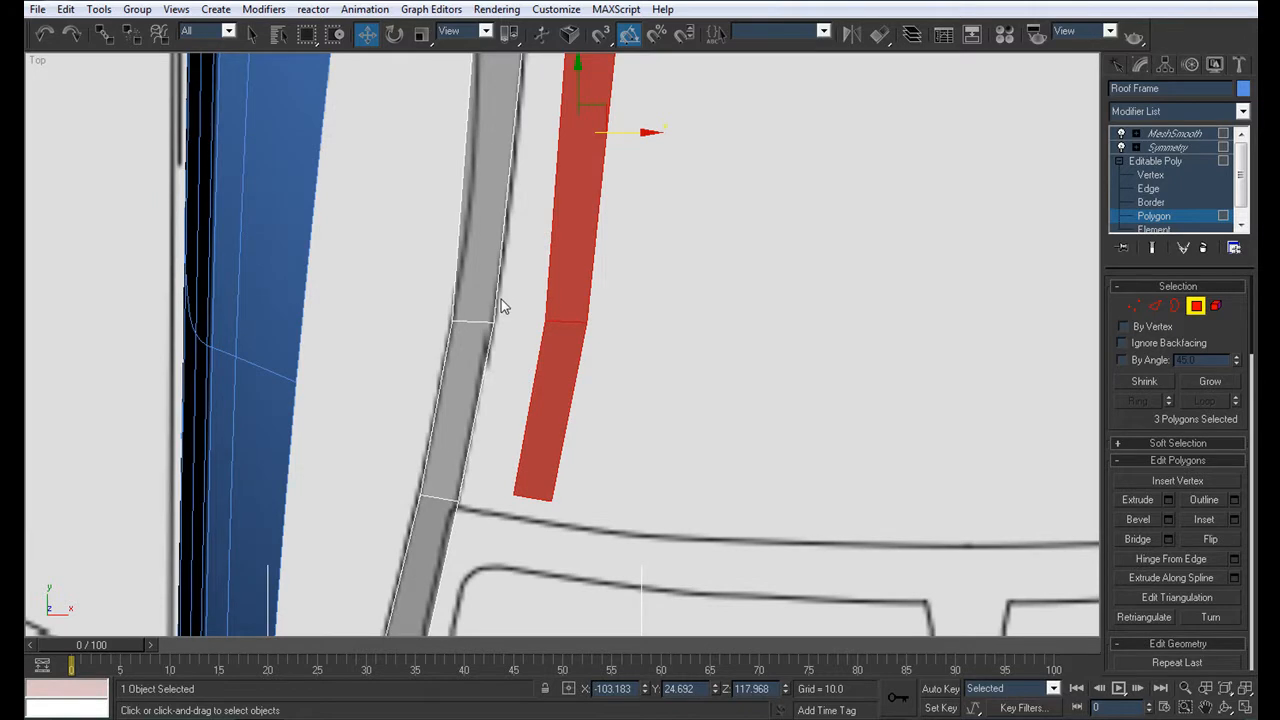
middle_click_drag(501, 299, 541, 259)
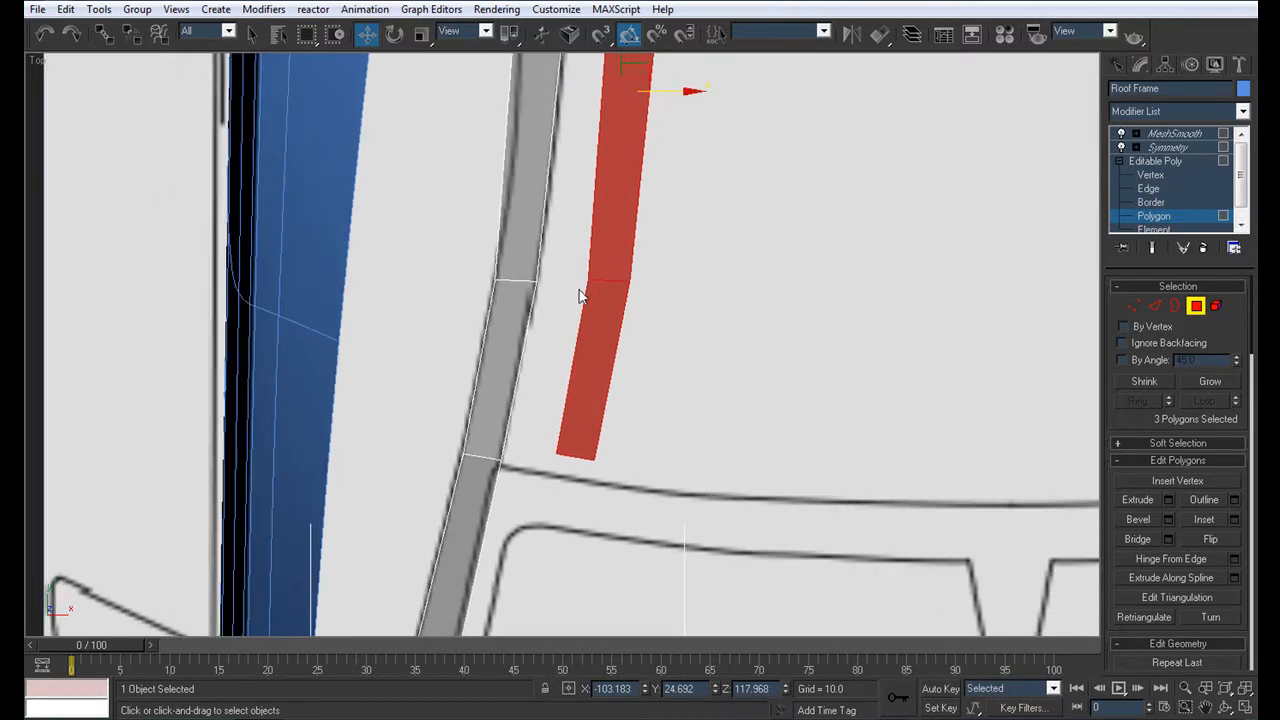
left_click(1150, 175)
scroll(726, 451, "up", 4)
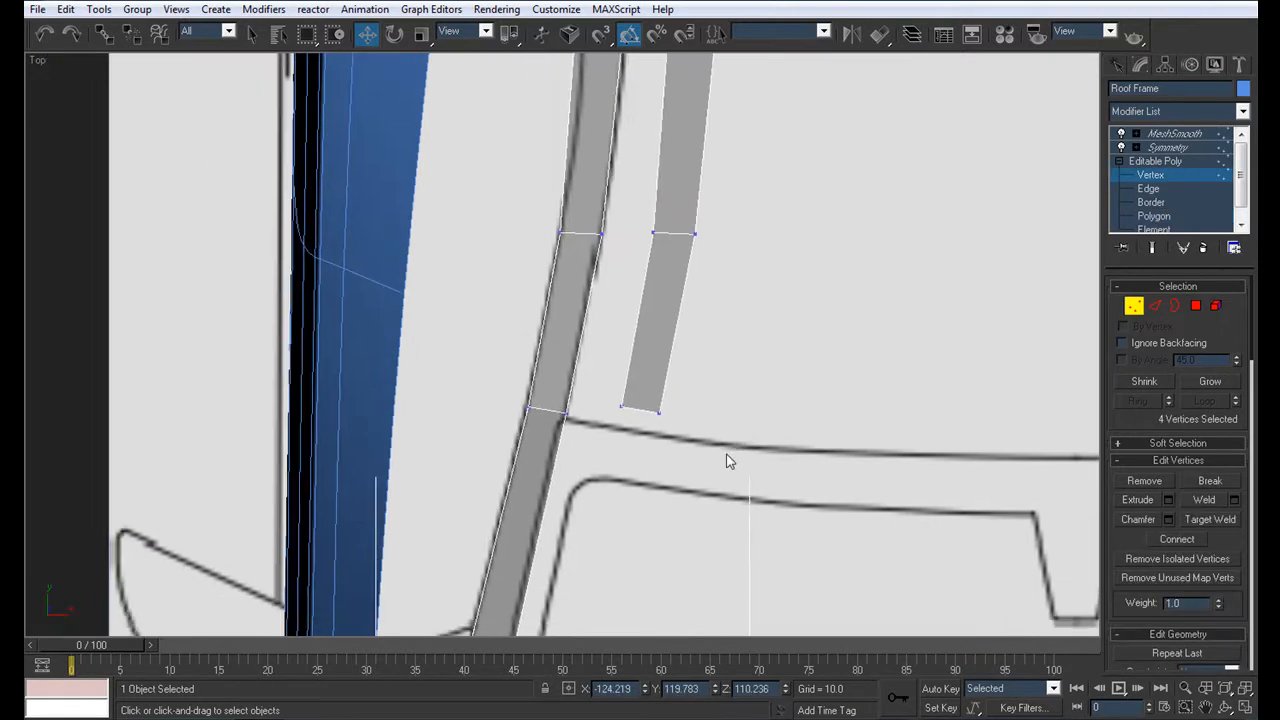
left_click(726, 514)
left_click_drag(755, 491, 602, 512)
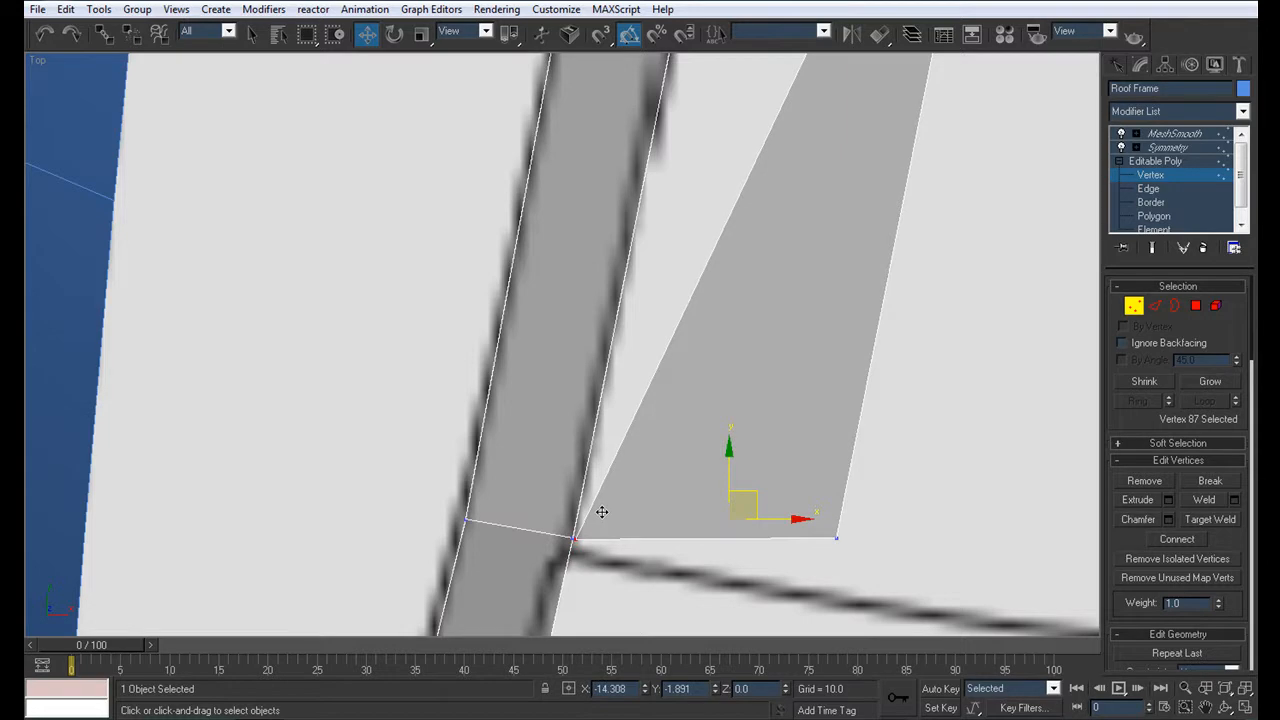
left_click_drag(601, 511, 601, 511)
key("z")
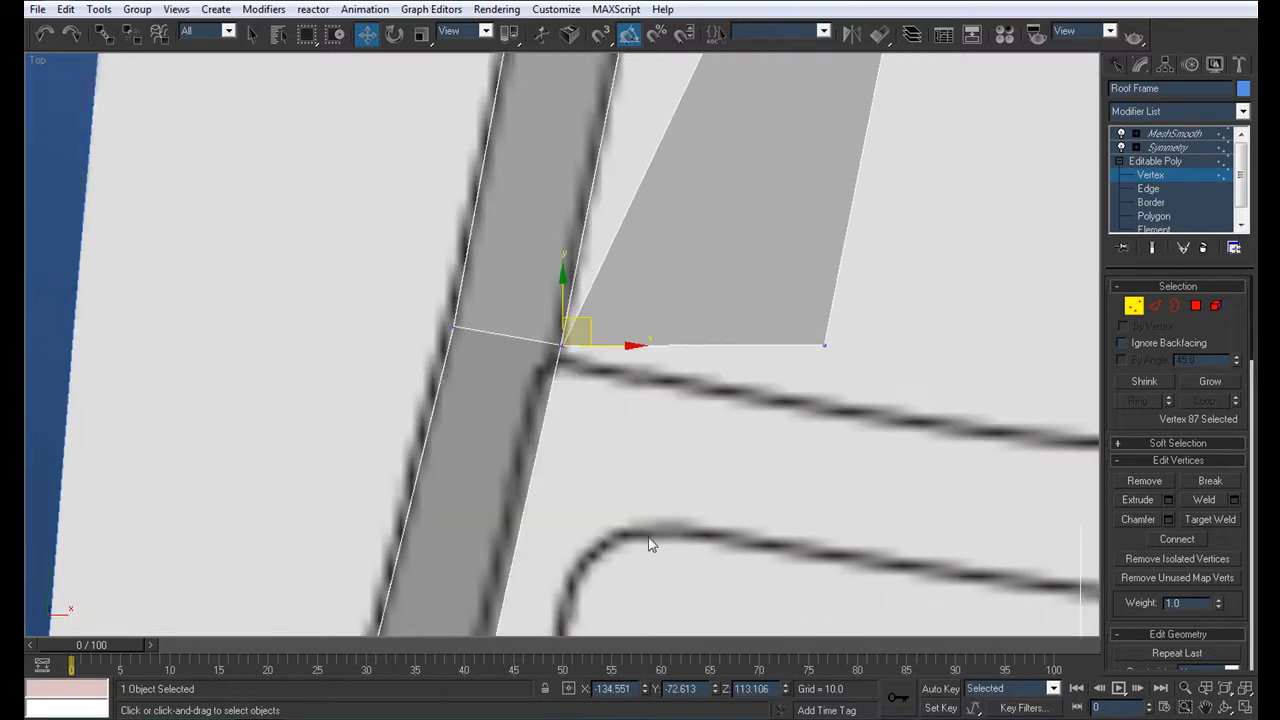
middle_click_drag(612, 468, 609, 516)
scroll(609, 516, "up", 4)
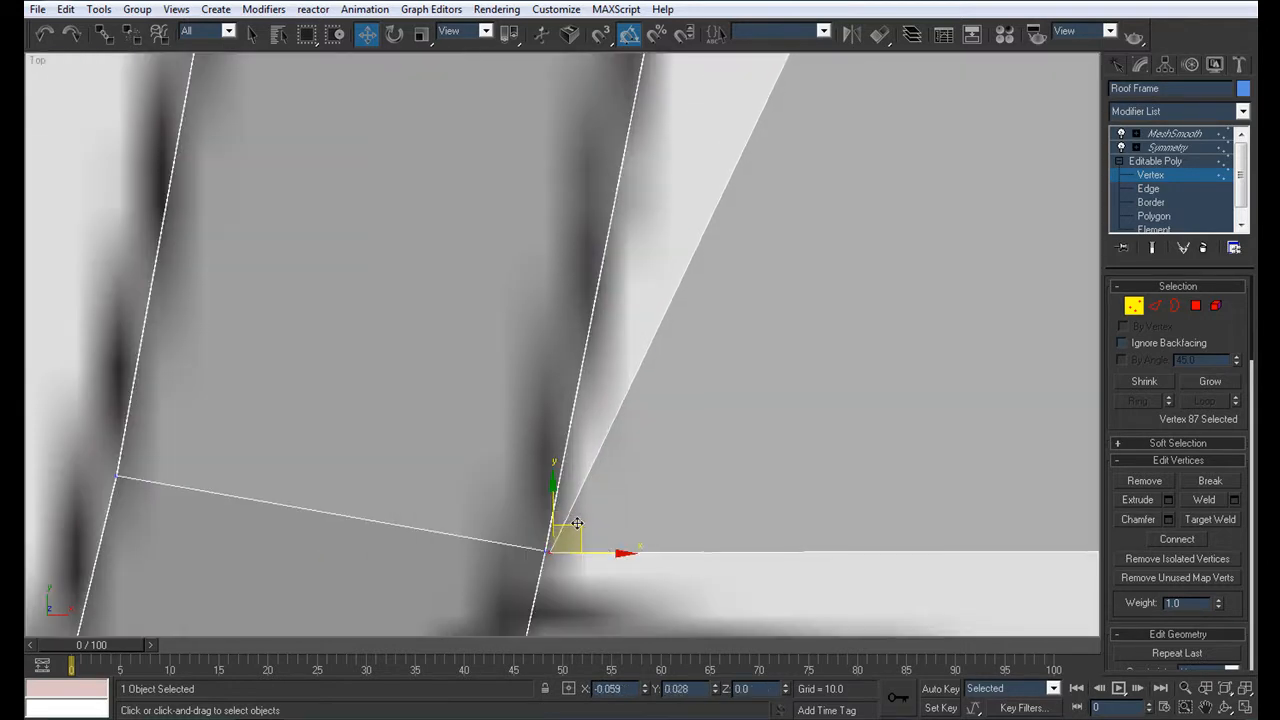
Align the strip's second outer vertex with the Roof Frame's inner edge at about X -125.3, Y -25.4
scroll(651, 471, "down", 5)
scroll(572, 529, "down", 3)
middle_click_drag(576, 336, 675, 380)
left_click(592, 357)
scroll(623, 404, "up", 4)
scroll(690, 388, "up", 3)
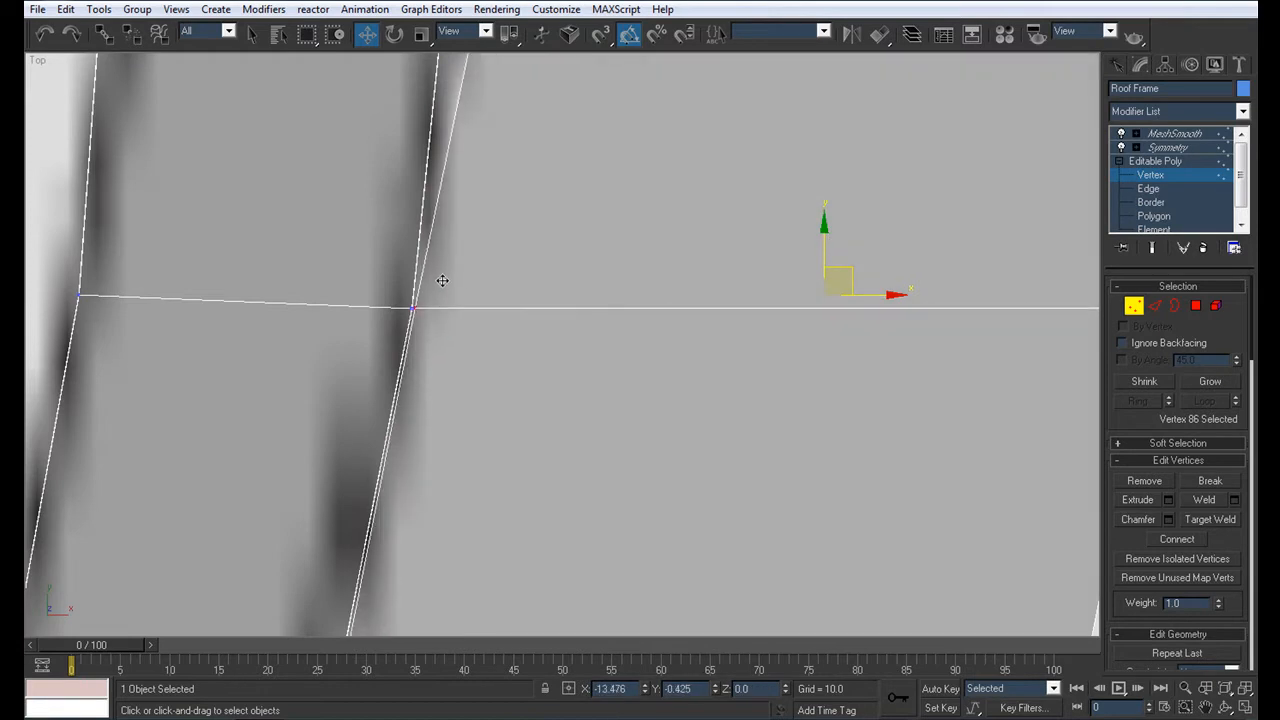
key("z")
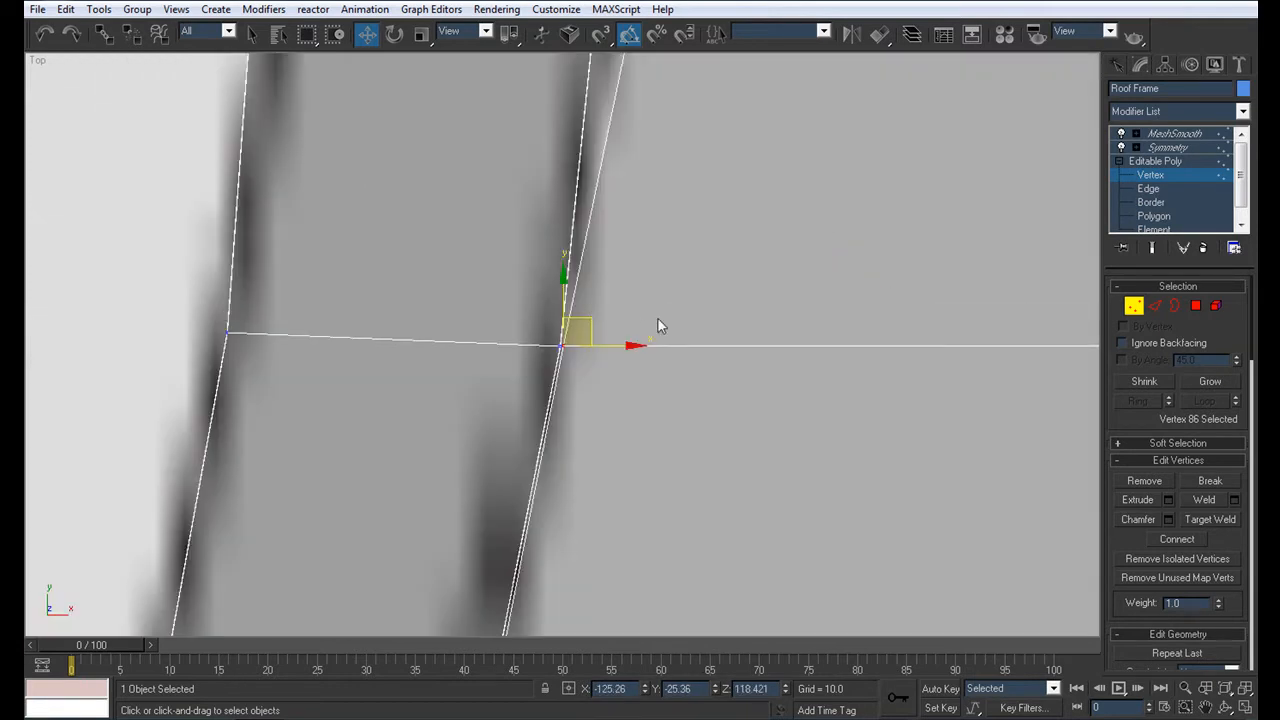
Align the strip's third outer vertex with the Roof Frame's inner edge at about X -114.8, Y 75.3
middle_click_drag(657, 318, 530, 448)
scroll(530, 448, "down", 5)
middle_click_drag(607, 347, 565, 638)
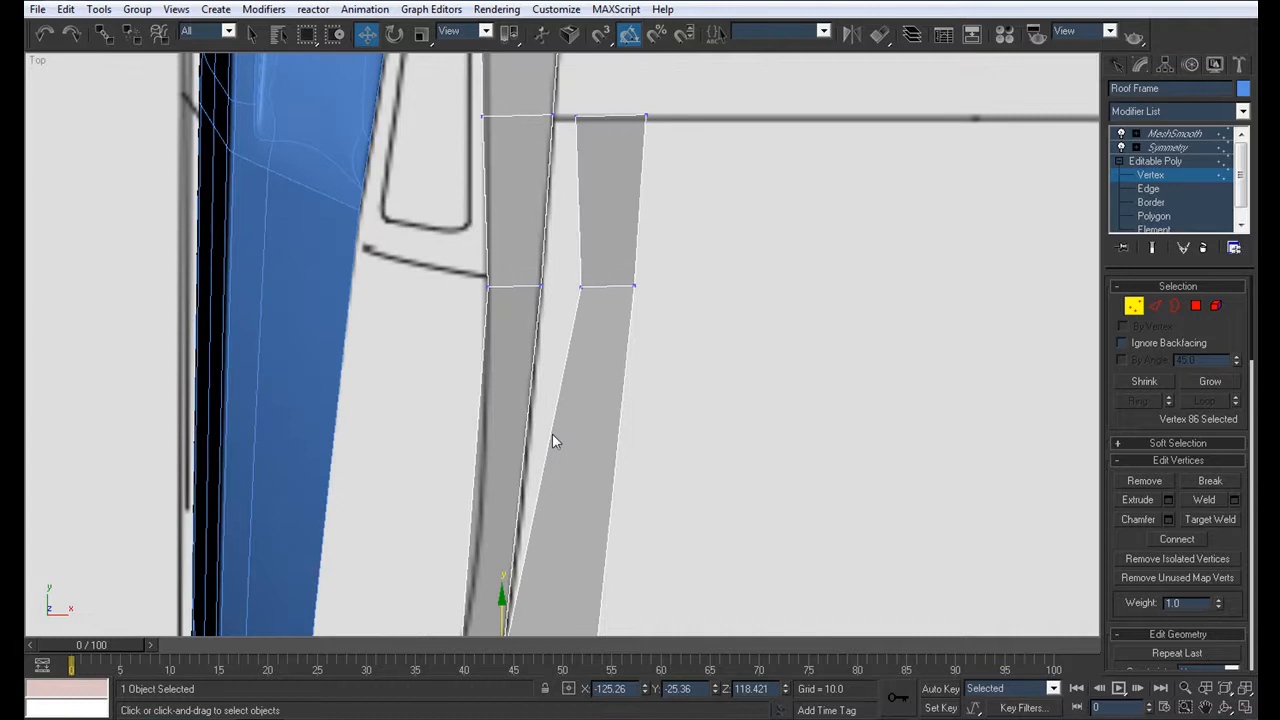
left_click(581, 288)
scroll(575, 320, "up", 6)
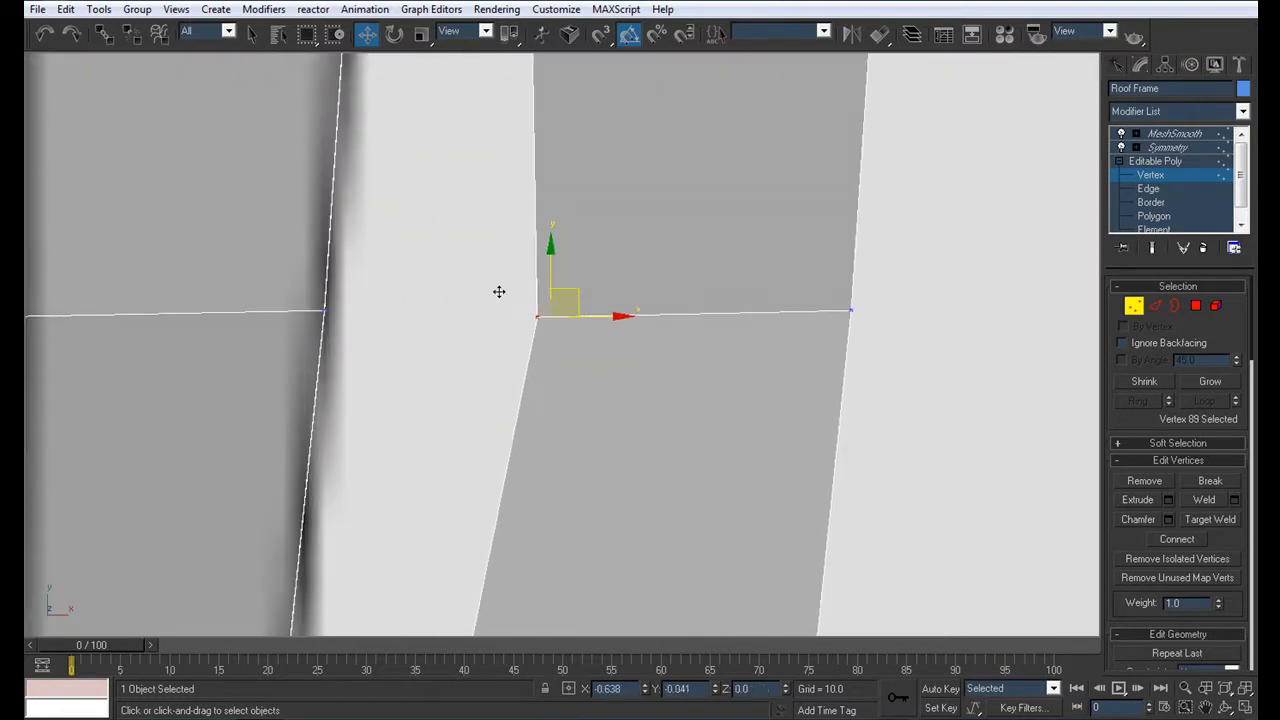
left_click_drag(578, 290, 351, 280)
key("z")
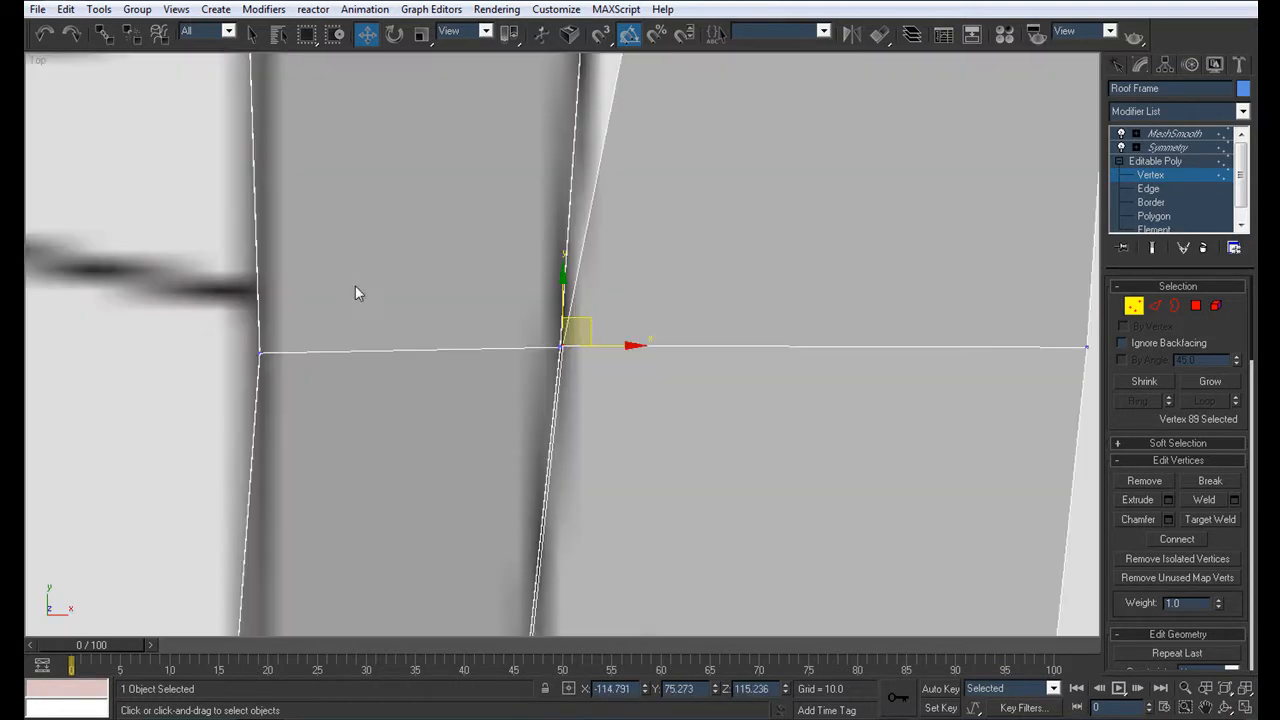
scroll(600, 325, "down", 4)
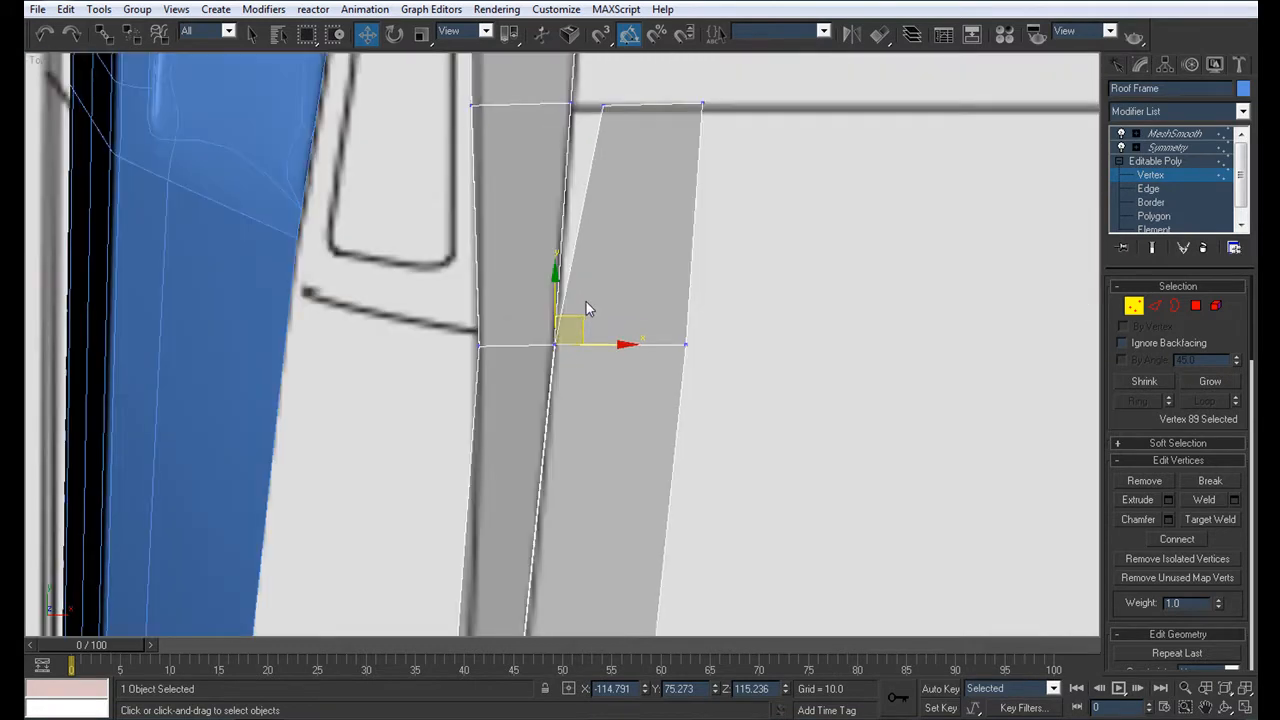
Align the strip's rearmost outer vertex with the Roof Frame's inner edge at about X -111.7, Y 120.3
middle_click_drag(586, 309, 598, 480)
left_click_drag(623, 281, 550, 270)
scroll(595, 285, "up", 5)
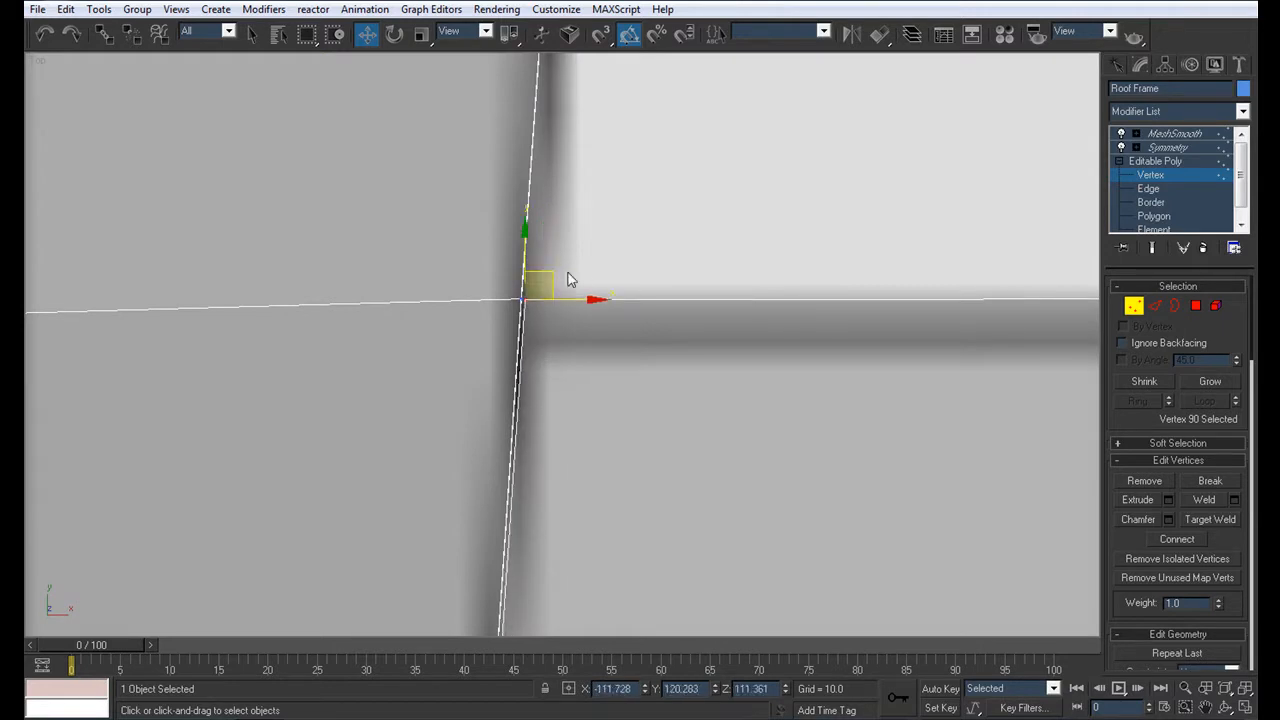
scroll(500, 271, "down", 10)
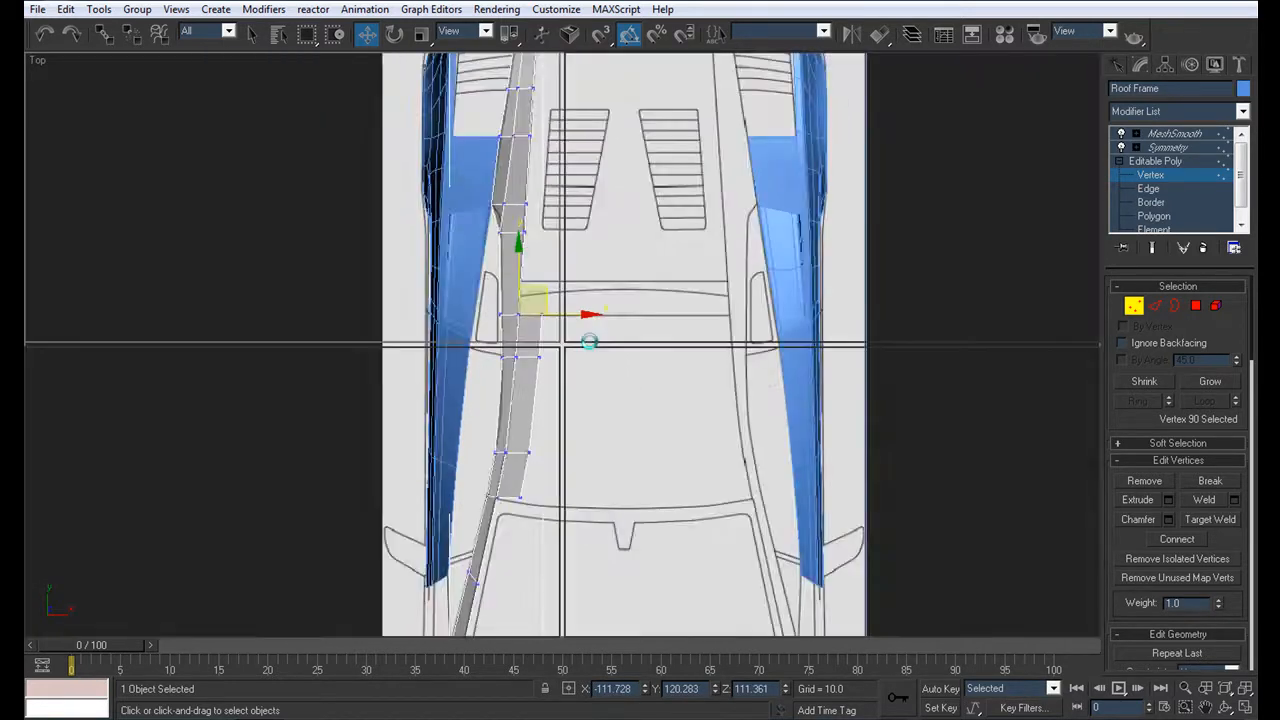
Select the strip's three outer edges as a loop and raise them to about 118.4 in Z in the Perspective view
key("alt+w")
middle_click_drag(940, 528, 895, 526, "alt")
scroll(787, 488, "up", 4)
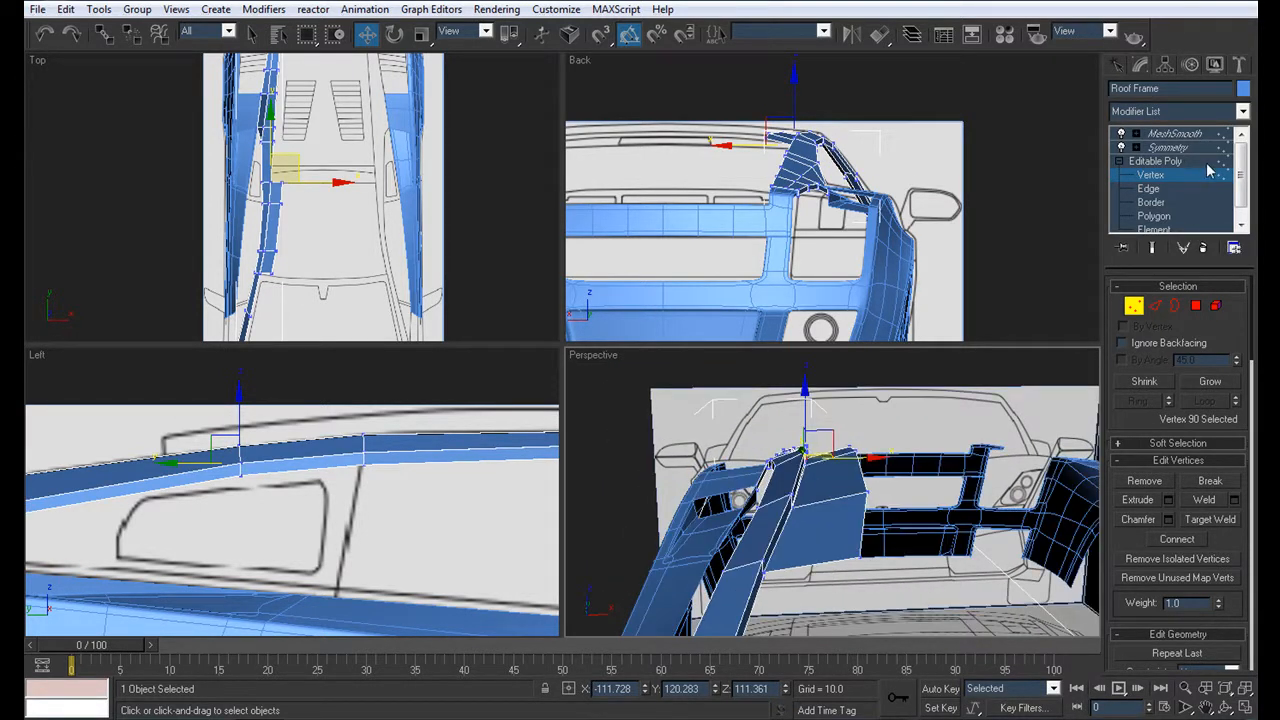
left_click(1148, 188)
mouse_move(771, 556)
middle_mouse_down("alt")
mouse_move(786, 560)
mouse_move(760, 545)
middle_mouse_up("alt")
left_click(716, 497)
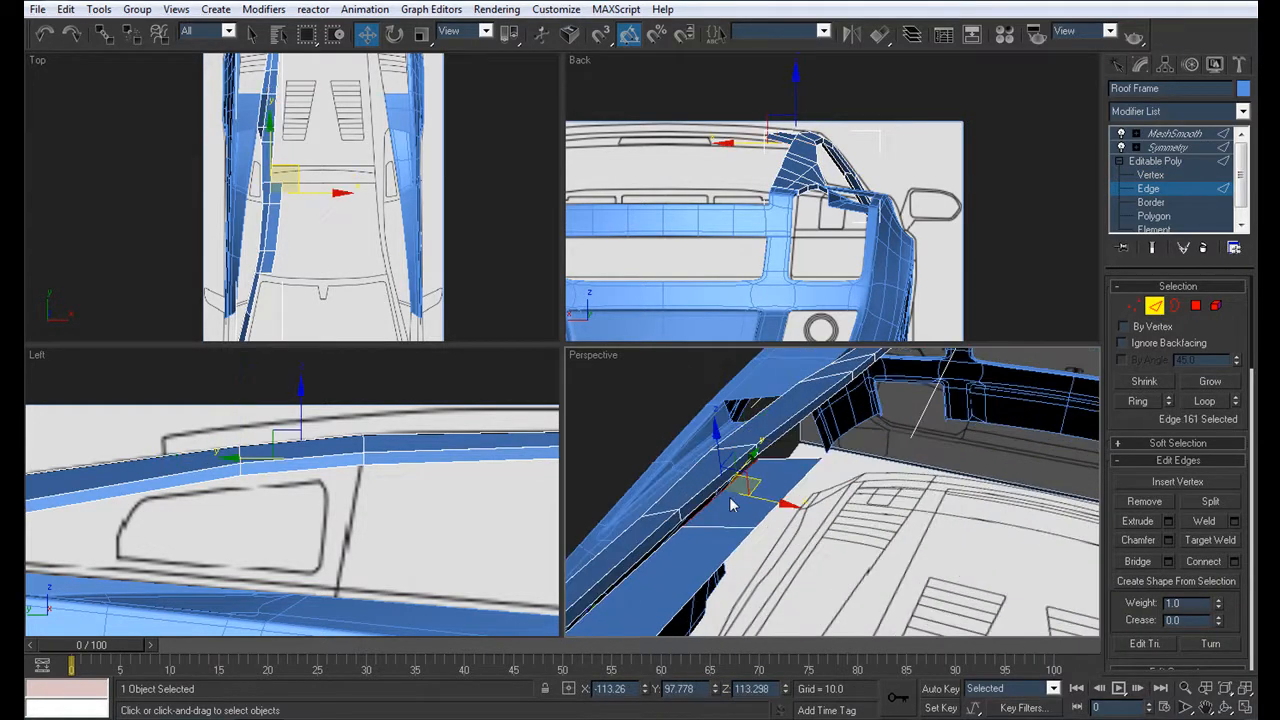
left_click(1202, 403)
middle_click_drag(830, 440, 812, 650, "alt")
key("alt+w")
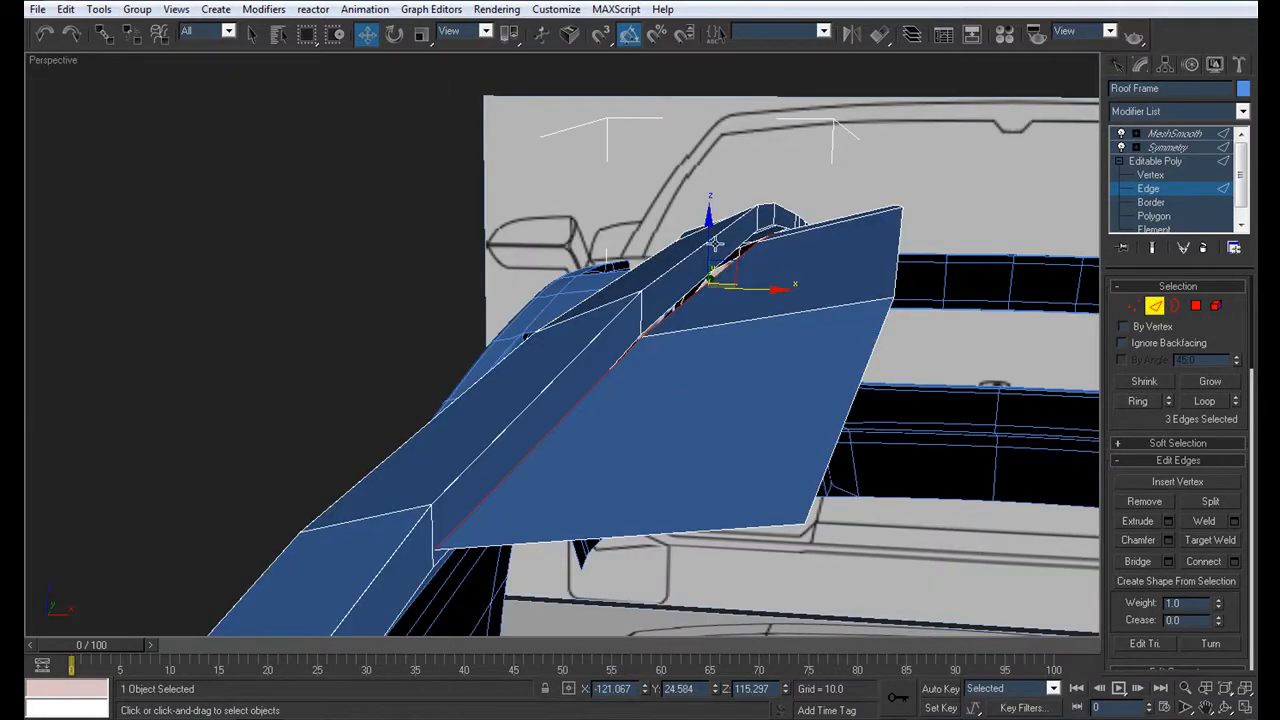
left_click_drag(709, 243, 715, 225)
middle_click_drag(708, 320, 685, 339, "alt")
scroll(672, 394, "up", 2)
scroll(686, 346, "down", 2)
middle_click_drag(664, 389, 788, 457, "alt")
scroll(782, 416, "up", 2)
scroll(782, 416, "down", 1)
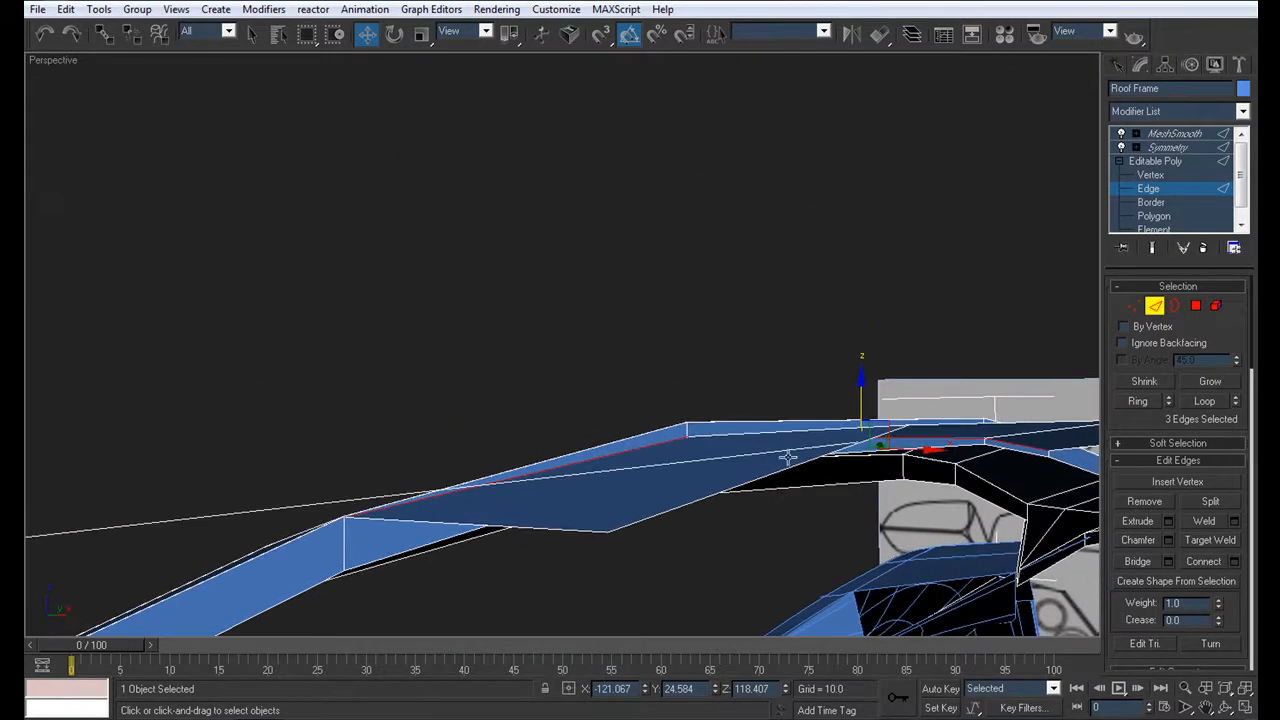
Raise the strip's outer vertices to the frame's upper edge: second to about 123.1 in Z, third by about 3.3, rearmost to about 117.5
left_click(1152, 175)
left_click(687, 439)
left_click_drag(688, 387, 692, 371)
middle_click_drag(739, 387, 713, 464, "alt")
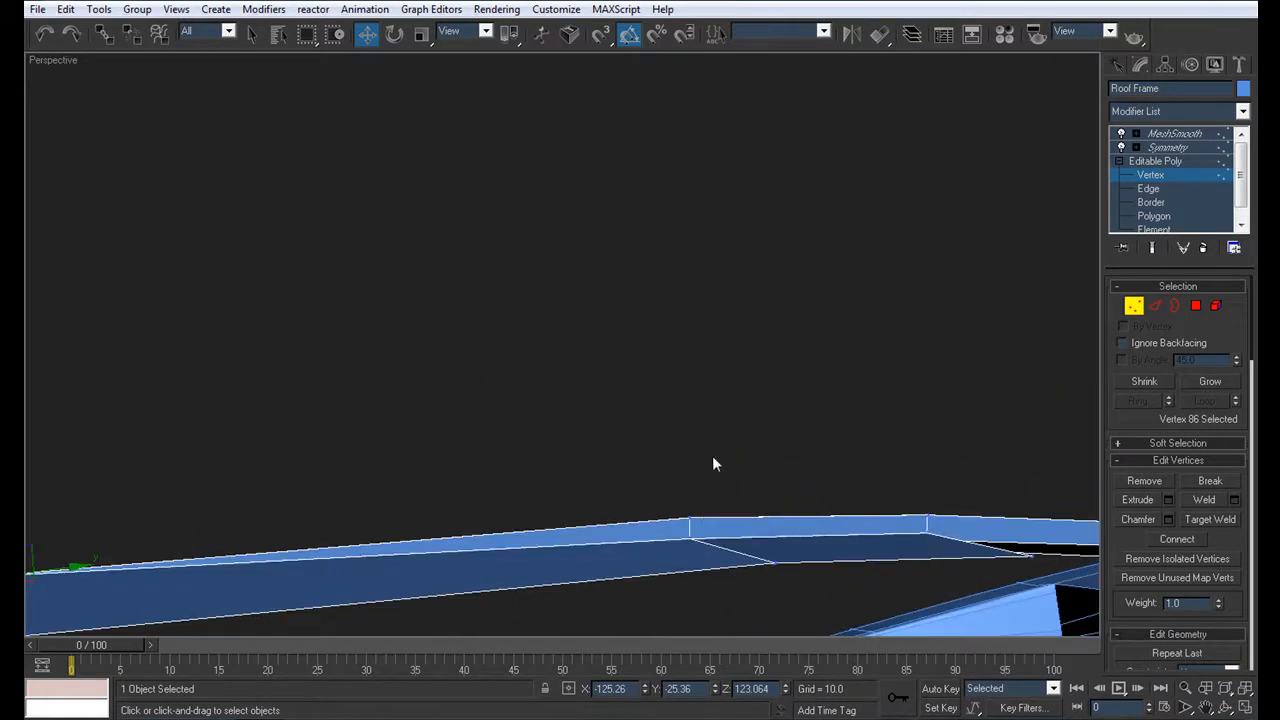
left_click(689, 521)
left_click_drag(691, 486, 695, 466)
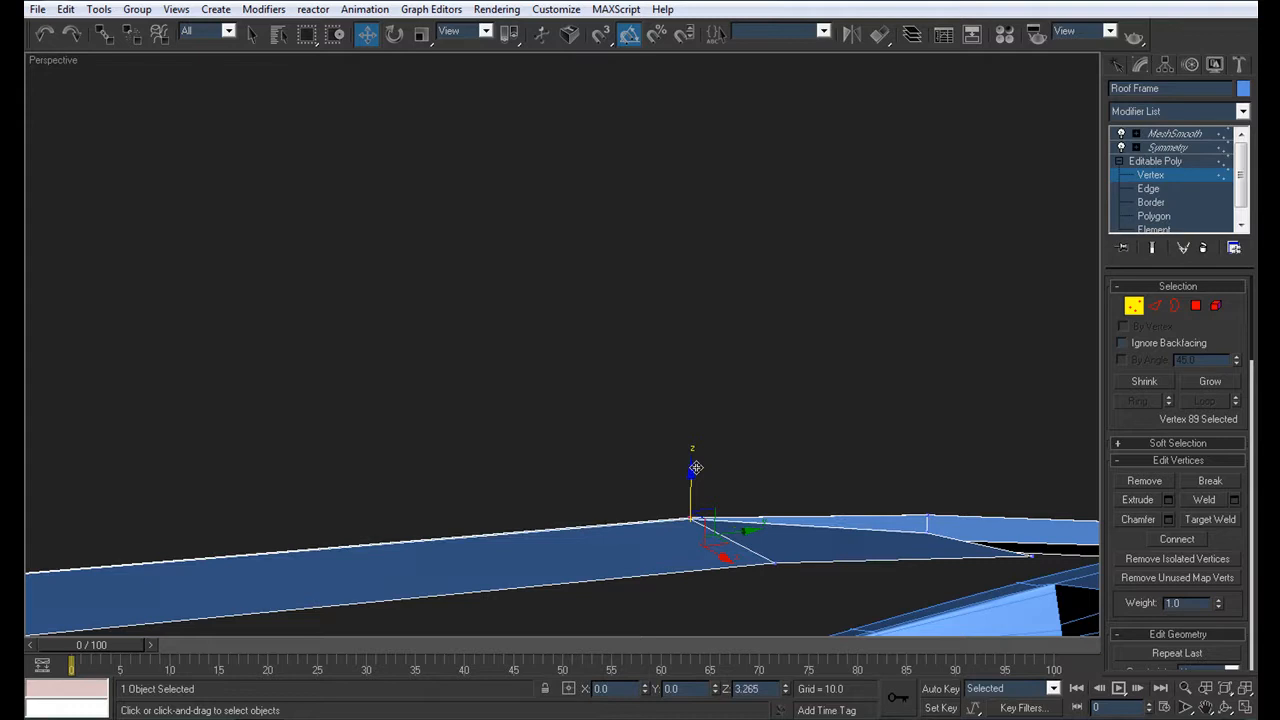
left_click(928, 520)
left_click_drag(930, 488, 937, 463)
middle_click_drag(734, 482, 710, 497, "alt")
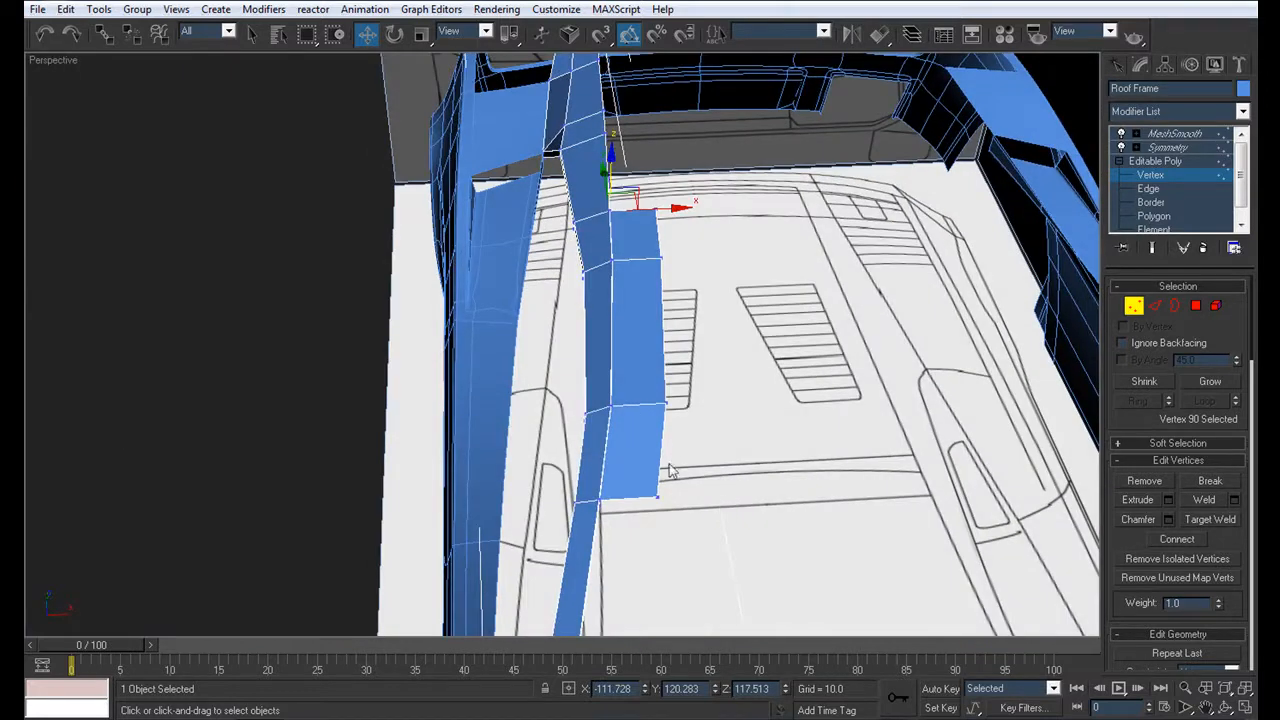
Save the scene as a new numbered Body file in the Lamborghini Gallardo folder
left_click(1149, 189)
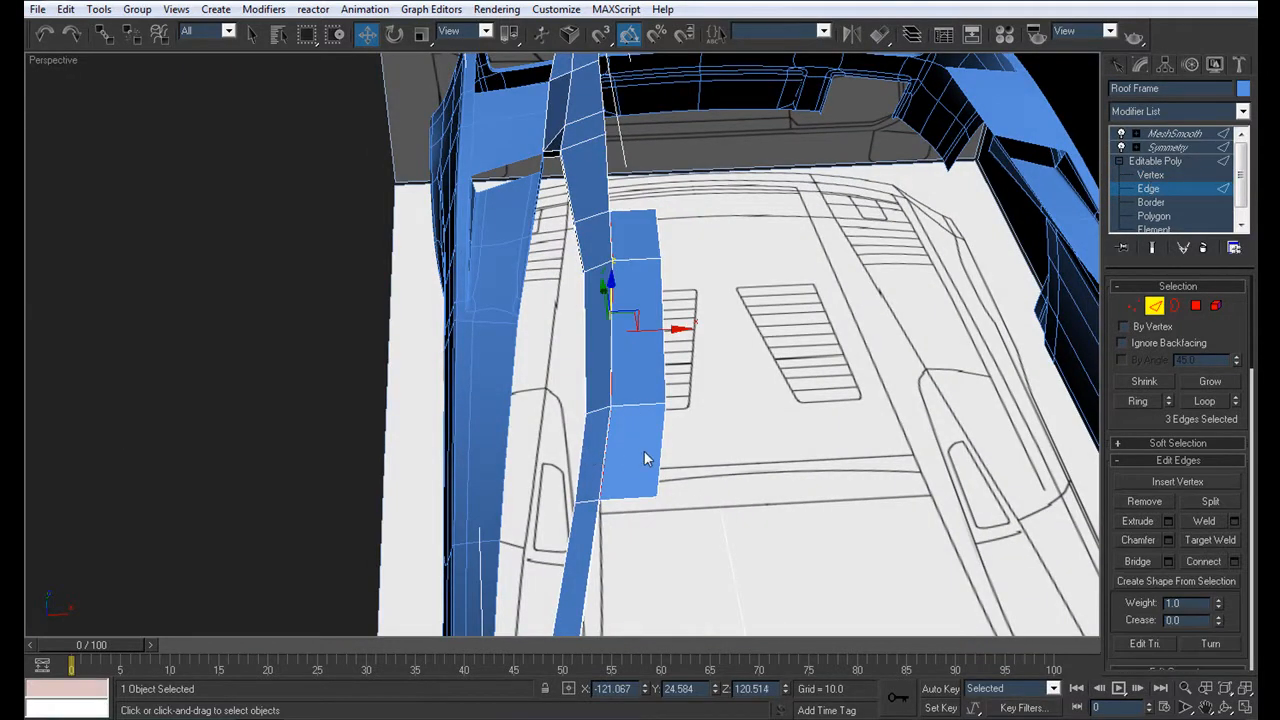
left_click(37, 9)
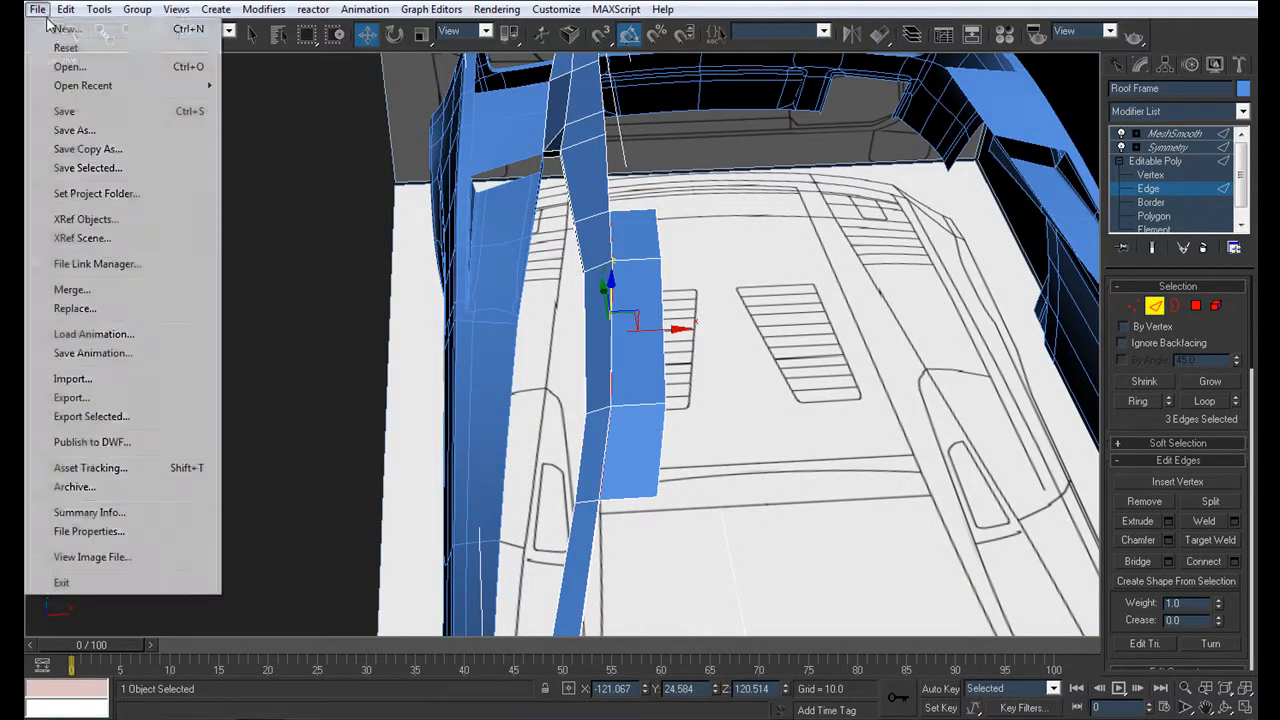
left_click(131, 132)
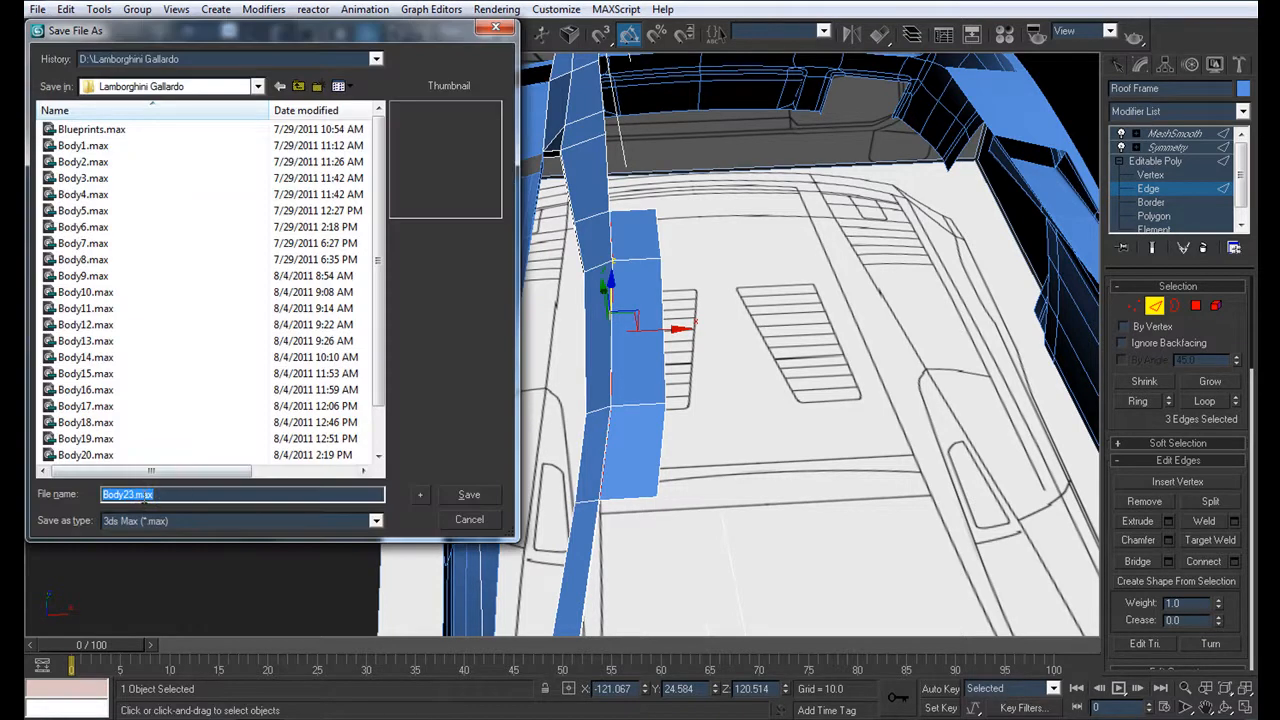
left_click(131, 488)
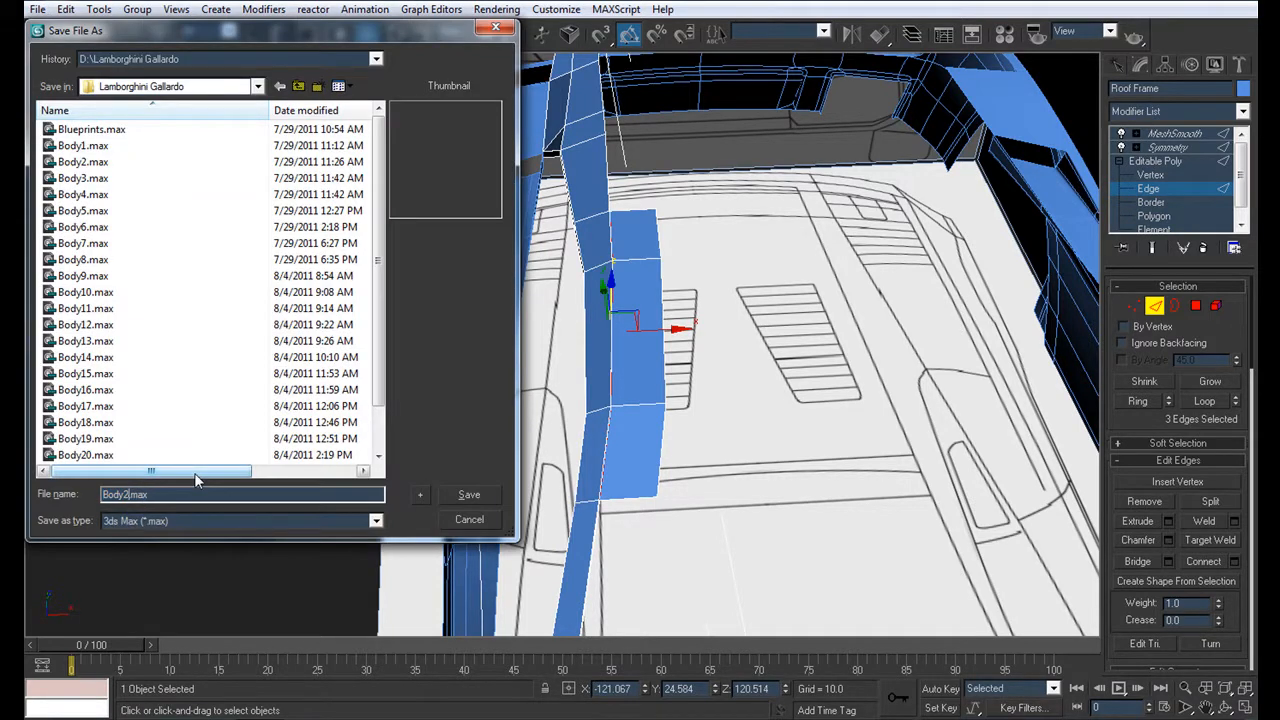
key("Return")
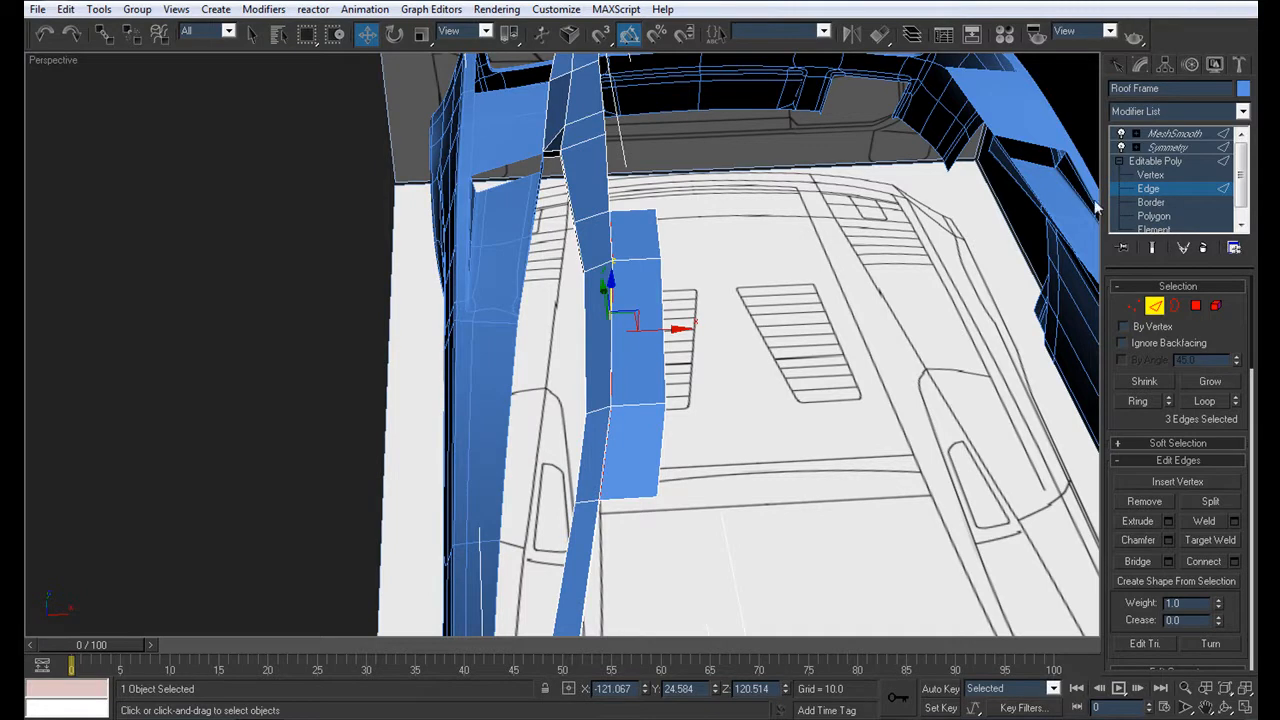
Select the three centre-facing edges of the roof strip
left_click(659, 452)
left_click(662, 372, "ctrl")
left_click(658, 262, "ctrl")
key("alt+w")
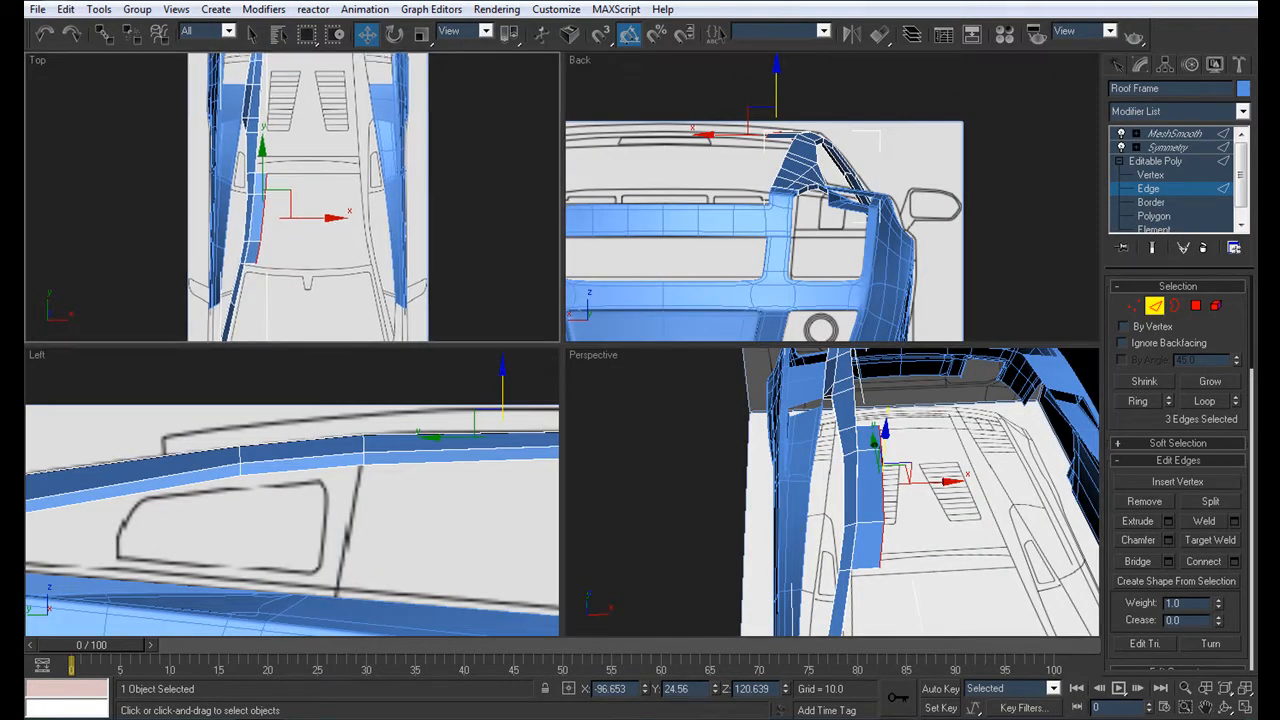
scroll(1252, 378, "down", 6)
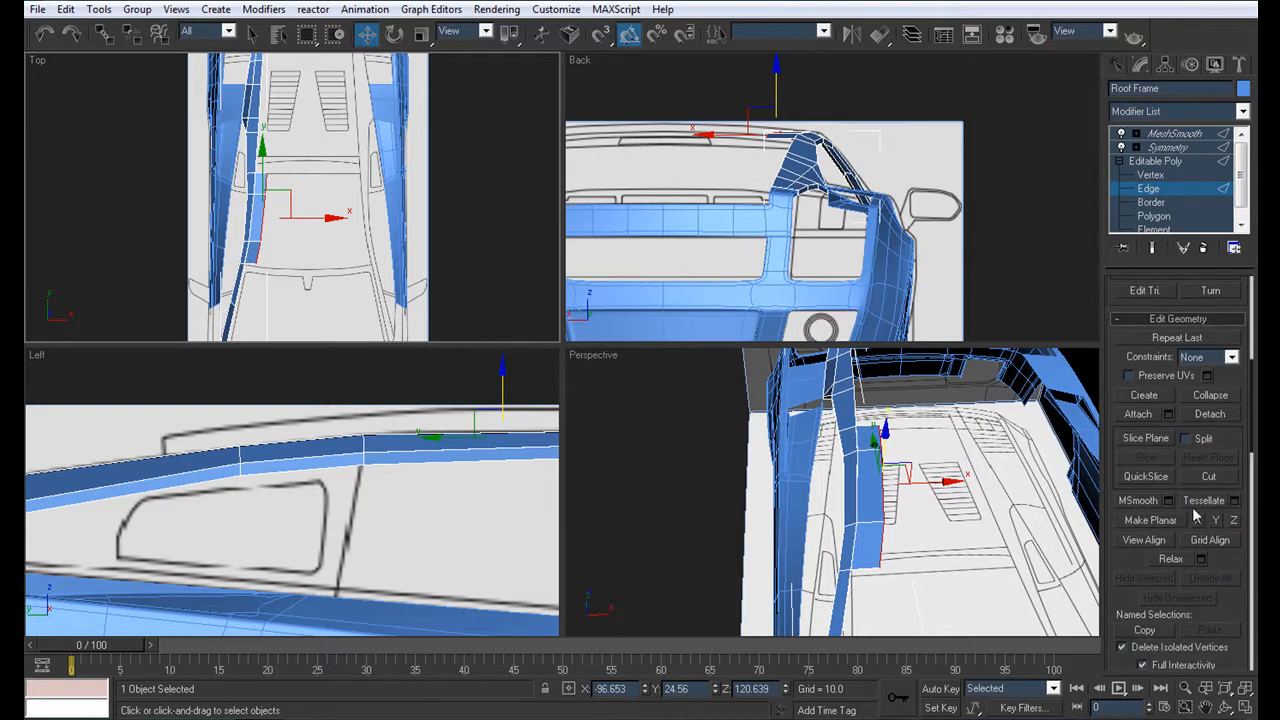
left_click(1153, 542)
key("ctrl+z")
left_click(1151, 543)
key("ctrl+z")
View-align the three centre-facing edges in the Left view and set their X position to 0
middle_click_drag(461, 485, 374, 473)
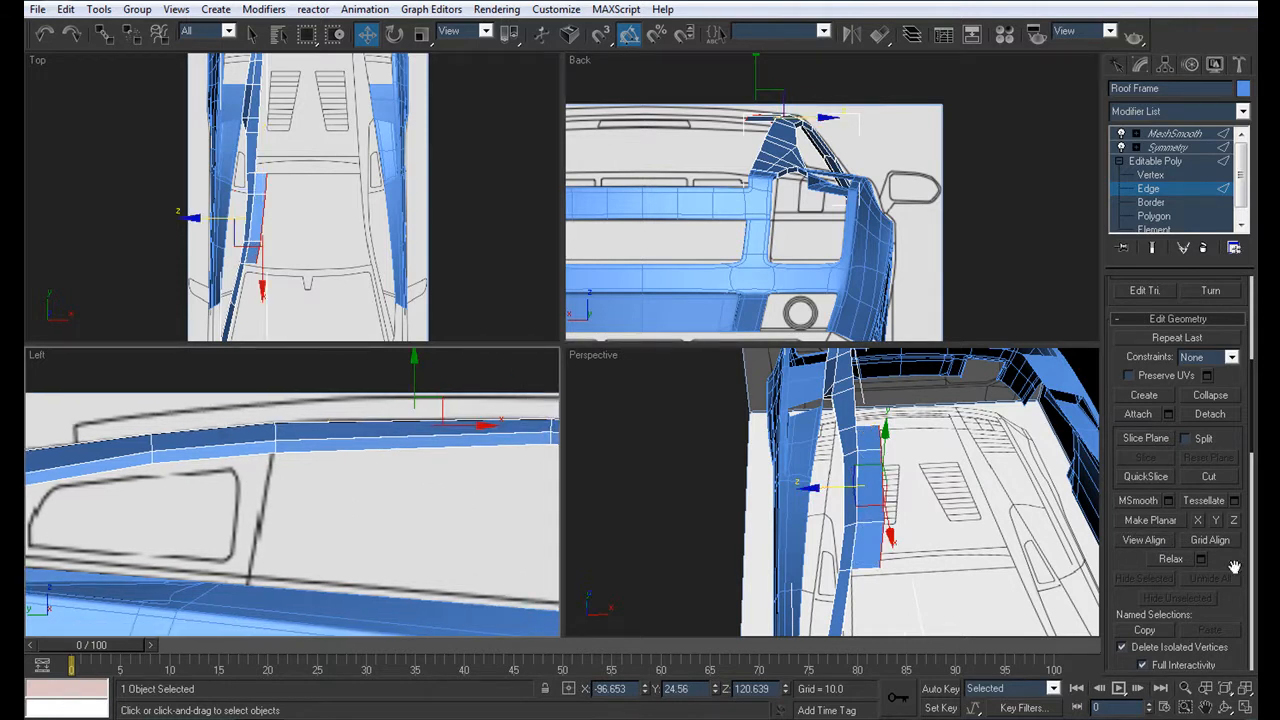
left_click(1153, 542)
middle_click_drag(462, 378, 308, 438)
scroll(359, 247, "up", 4)
key("alt+w")
middle_click_drag(496, 222, 390, 152)
double_click(610, 688)
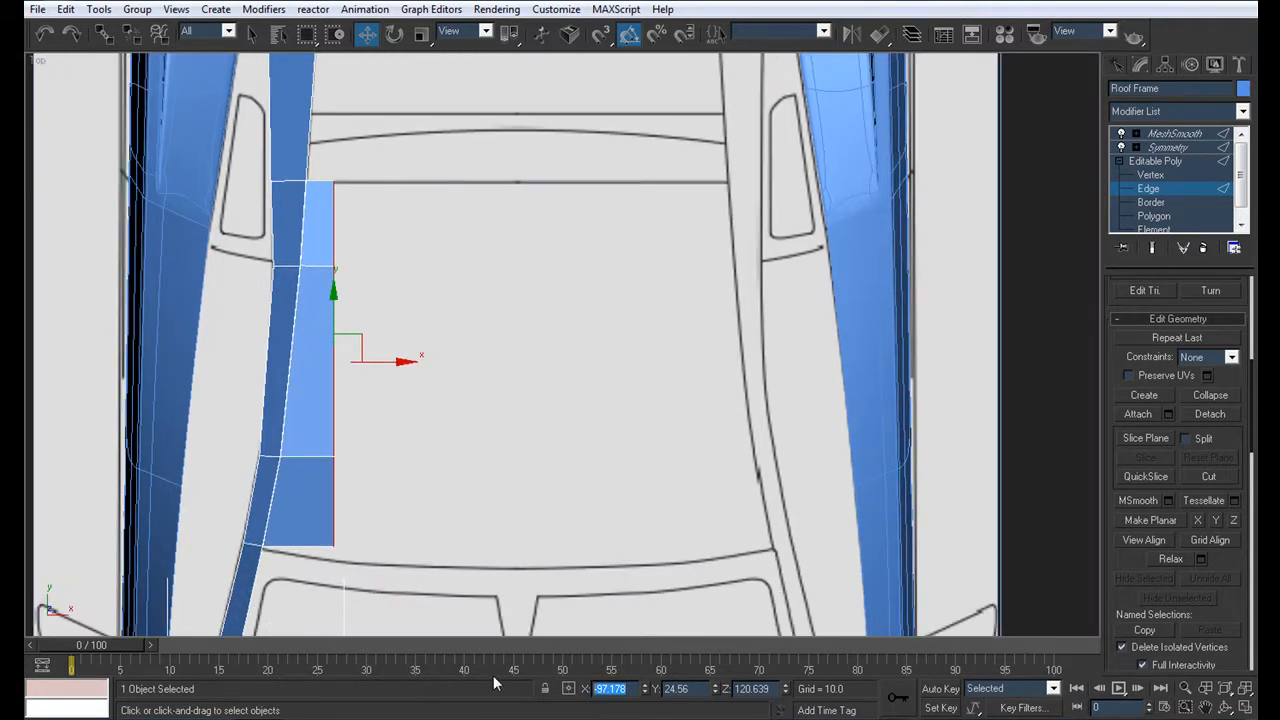
type("0")
key("Return")
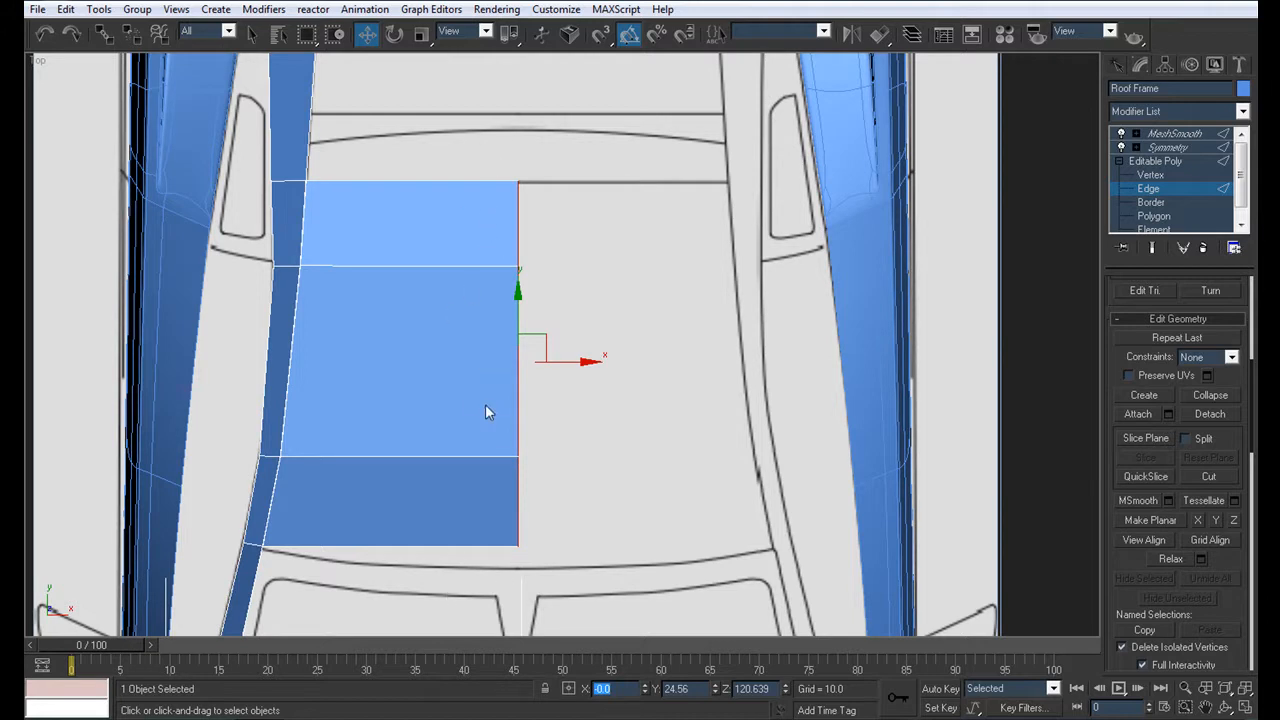
Move the roof panel's centreline vertex at the windshield end to about -83.7 in Y, matching the blueprint line
middle_click_drag(535, 432, 571, 385)
scroll(573, 362, "up", 1)
scroll(556, 285, "down", 1)
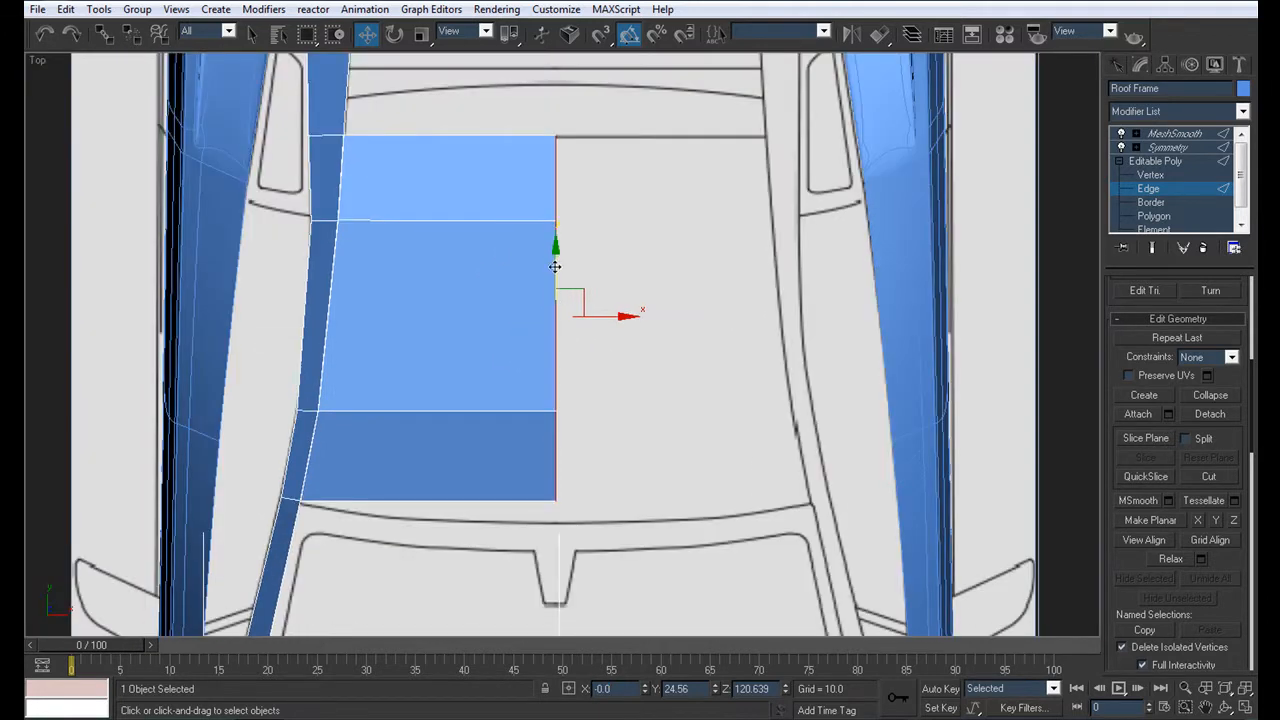
left_click_drag(555, 261, 556, 263)
left_click(1157, 176)
left_click_drag(574, 532, 493, 470)
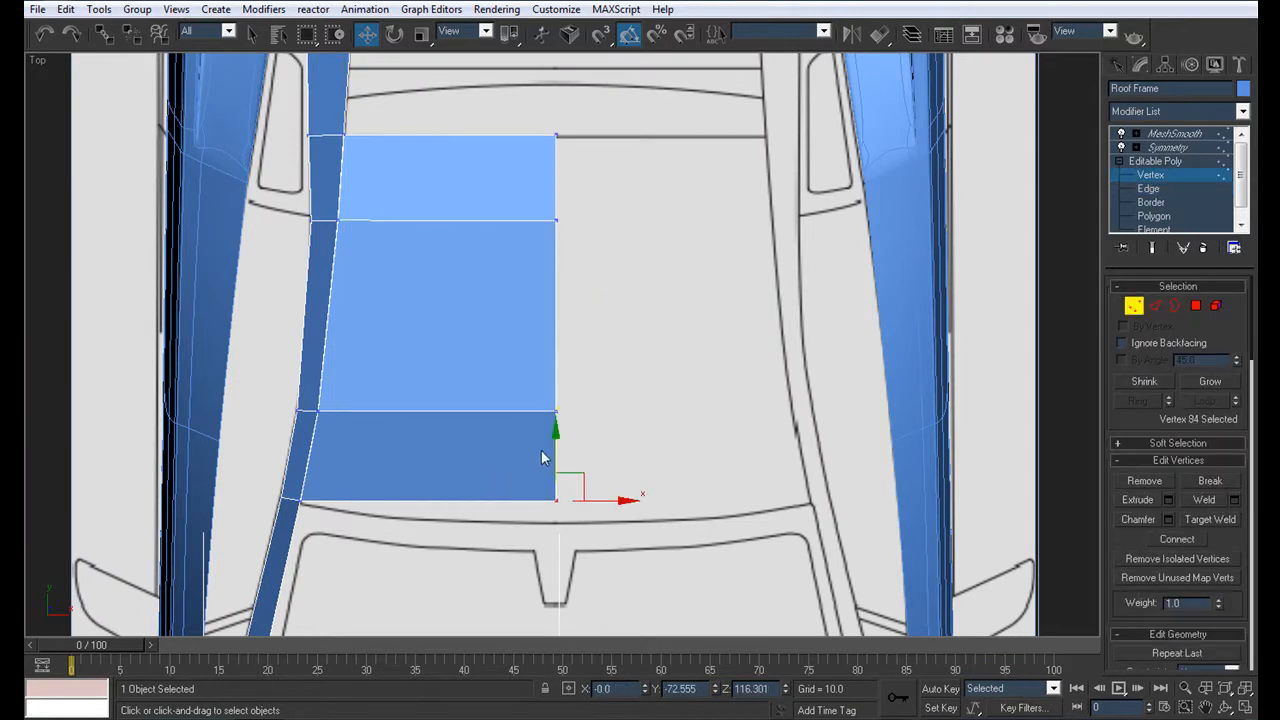
left_click_drag(556, 437, 556, 457)
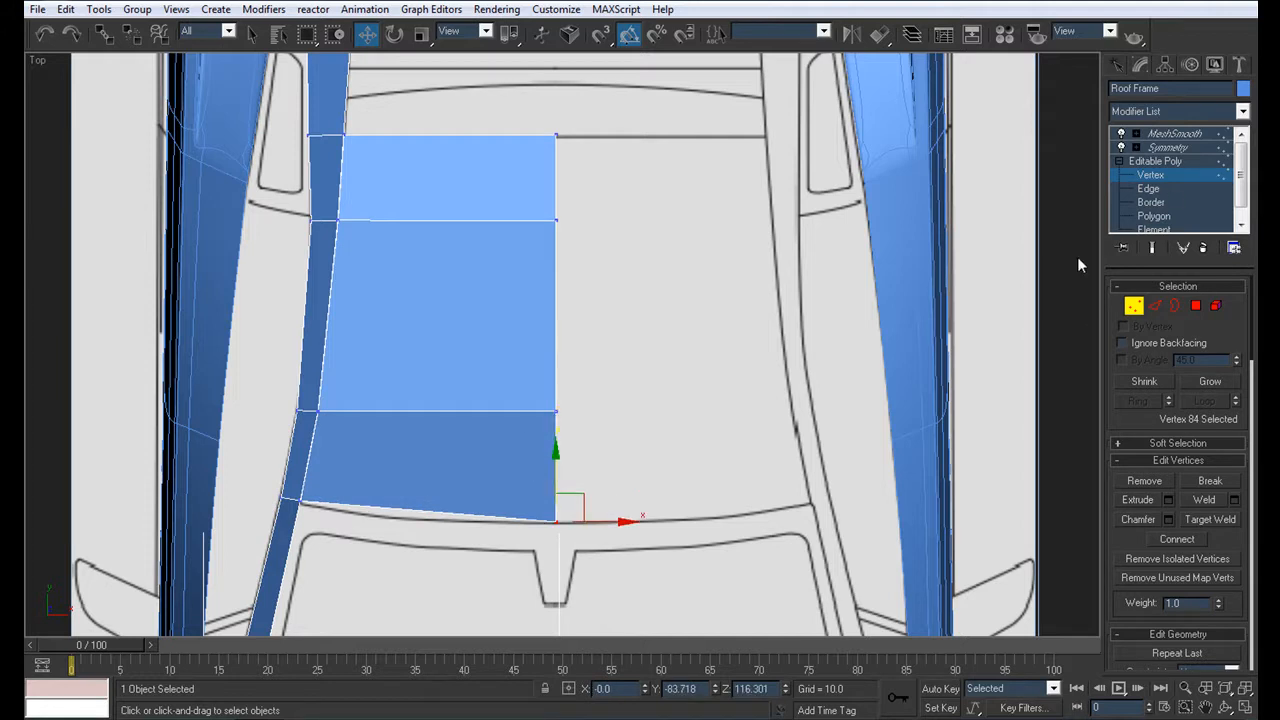
Select the three-edge loop along the roof's centreline and raise it to about 128.6 in Z to follow the blueprint's side profile
left_click(1148, 188)
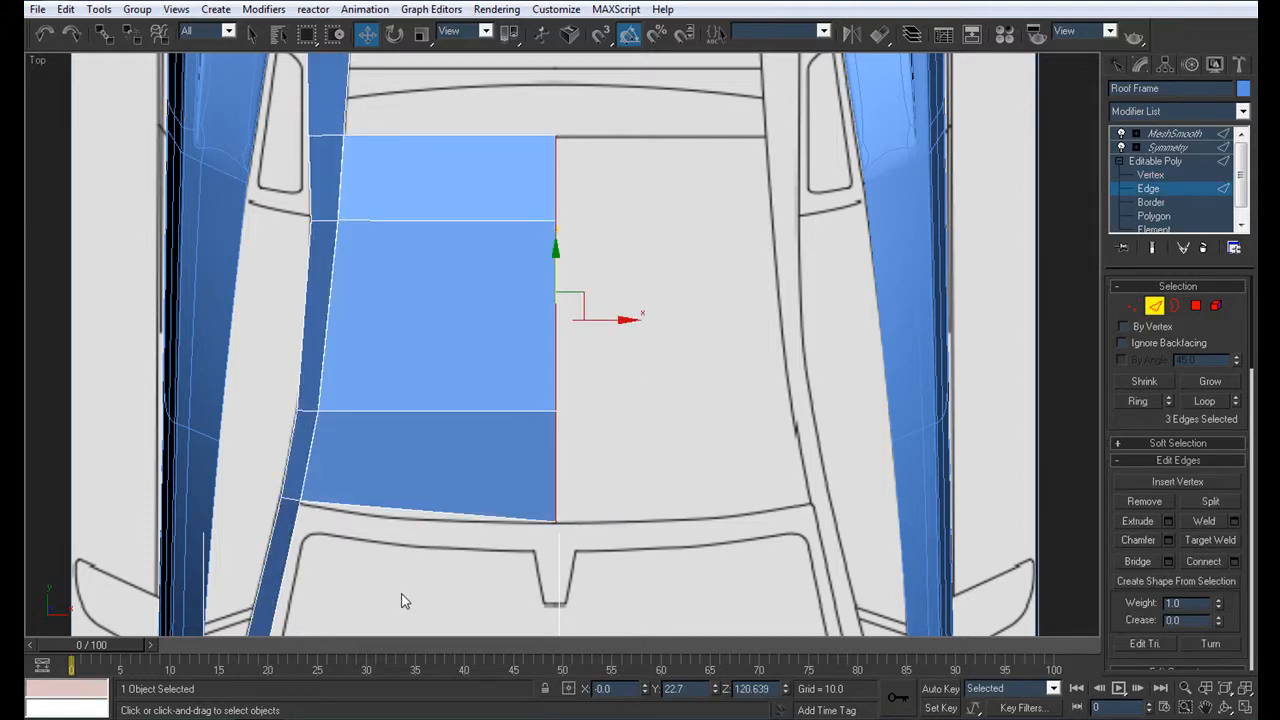
left_click_drag(436, 103, 484, 567)
middle_click_drag(551, 360, 511, 329)
key("alt+w")
middle_click_drag(366, 469, 394, 538)
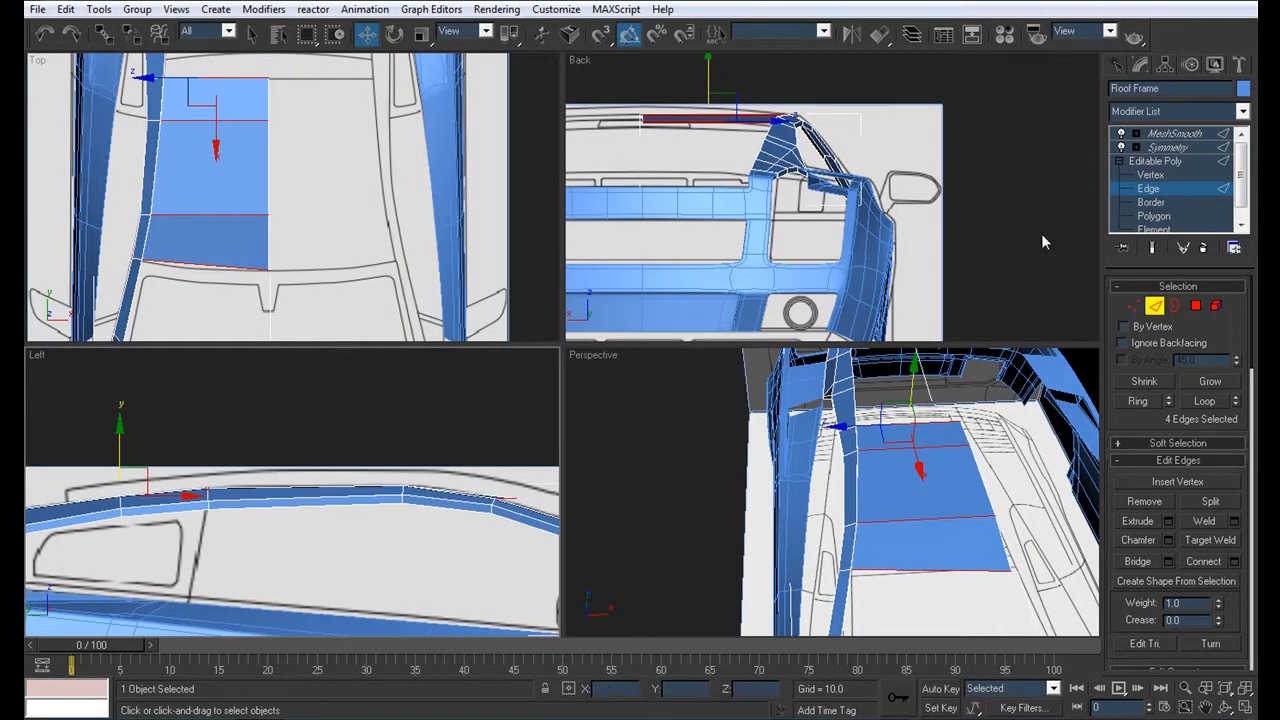
left_click(995, 486)
left_click(1209, 384)
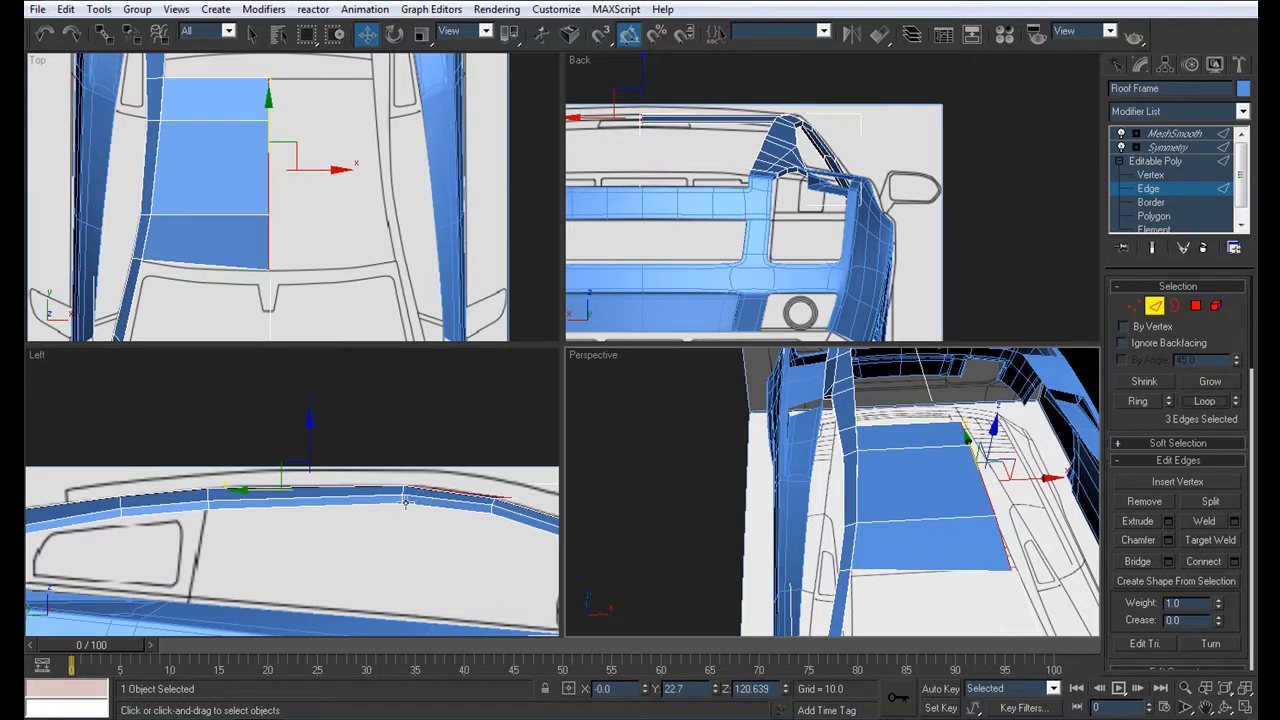
middle_click_drag(405, 502, 420, 499)
left_click_drag(325, 434, 327, 402)
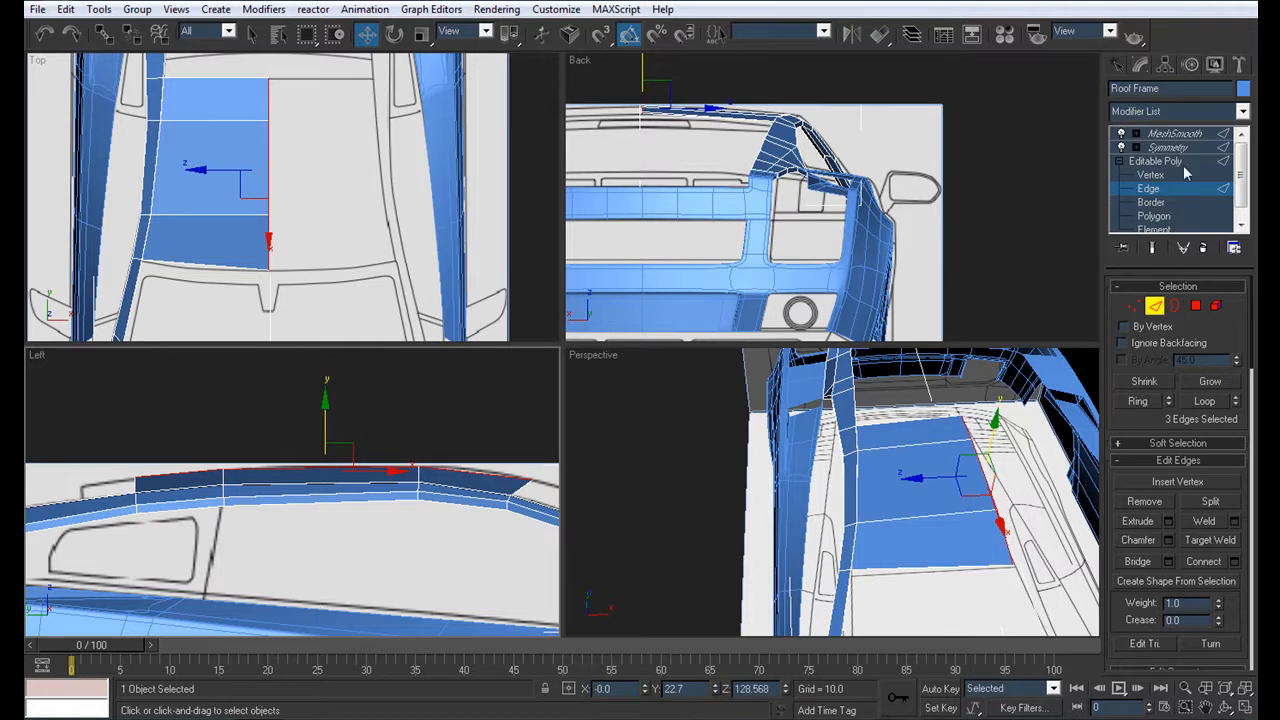
left_click(931, 447)
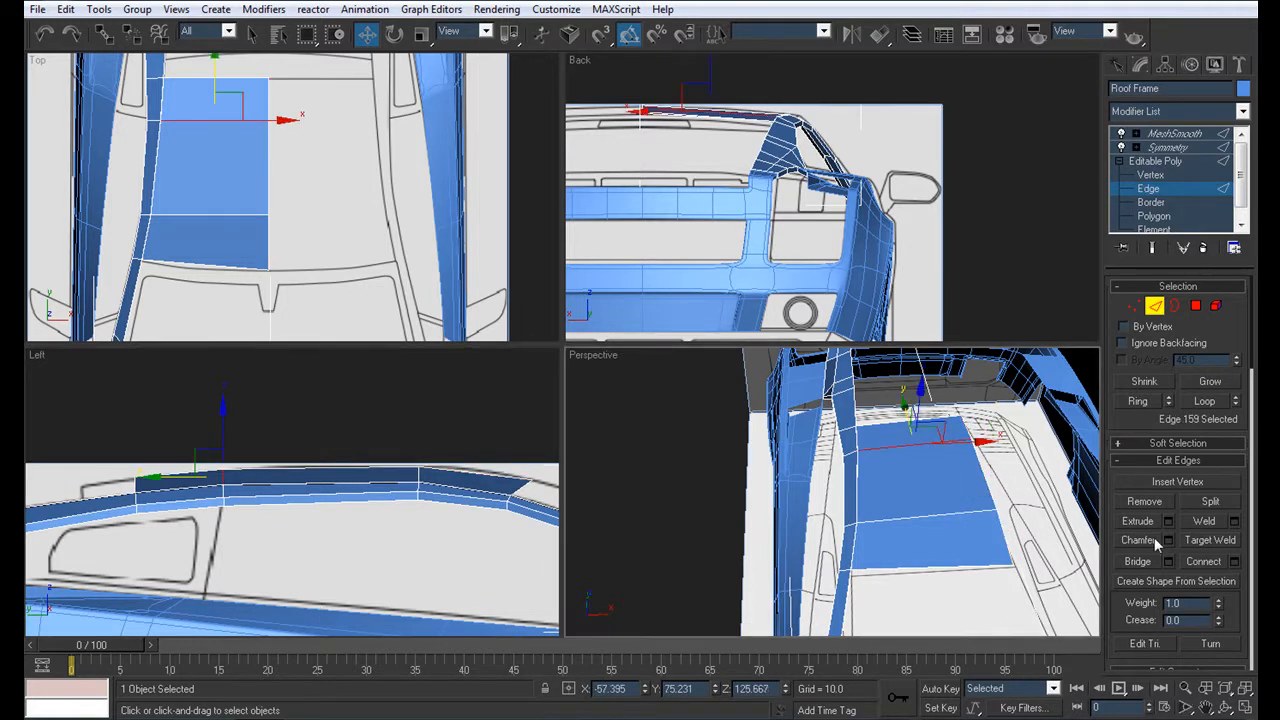
left_click(1235, 562)
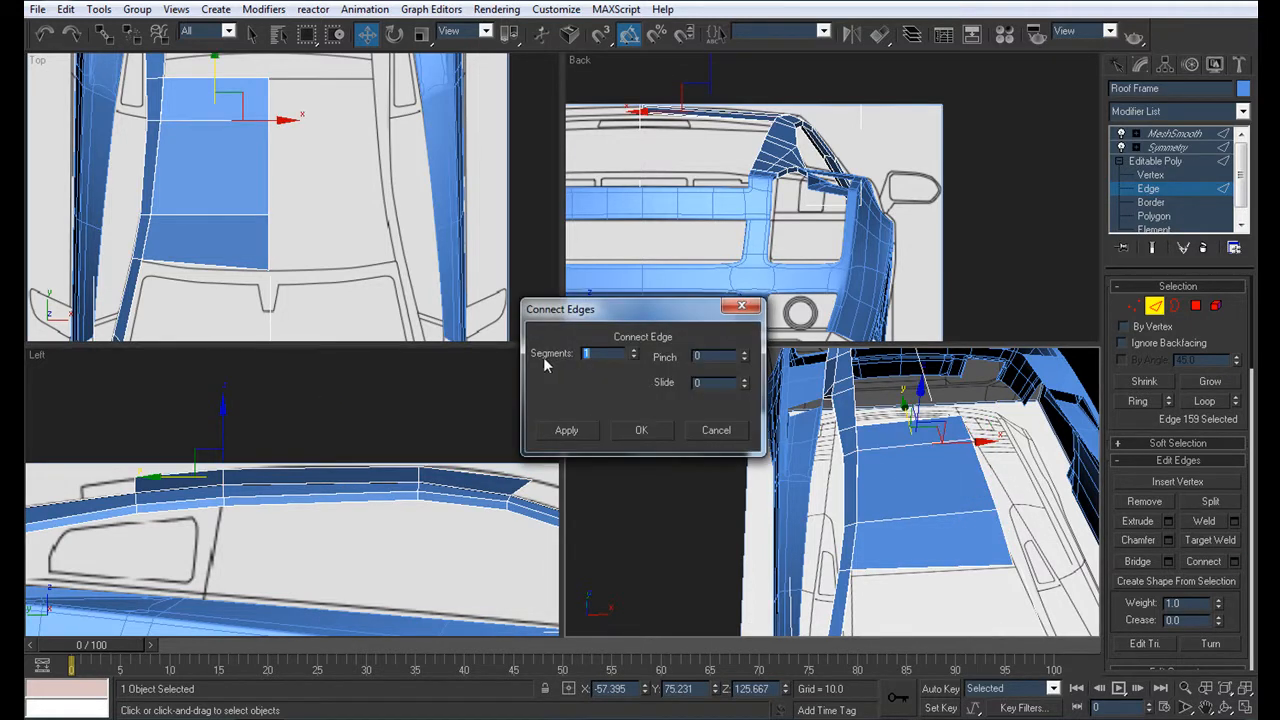
left_click(641, 430)
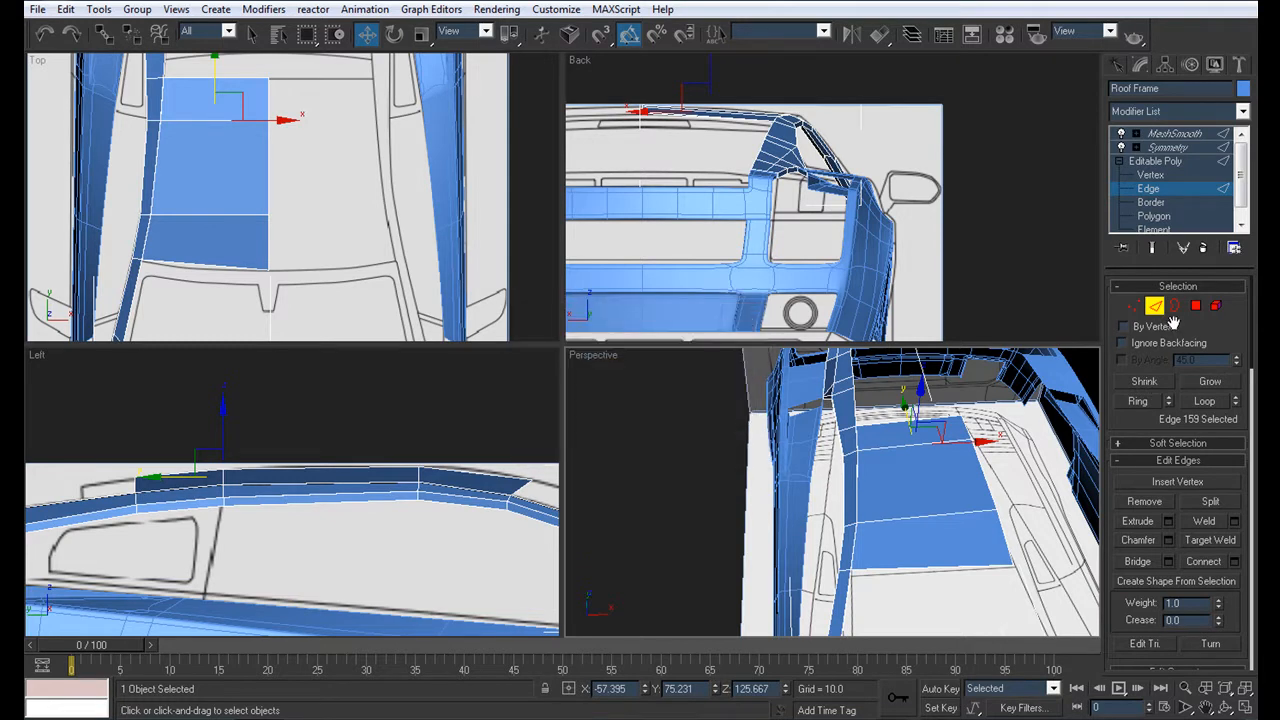
left_click(1146, 404)
Connect the ring of four crosswise roof edges with 2 segments
left_click(215, 215)
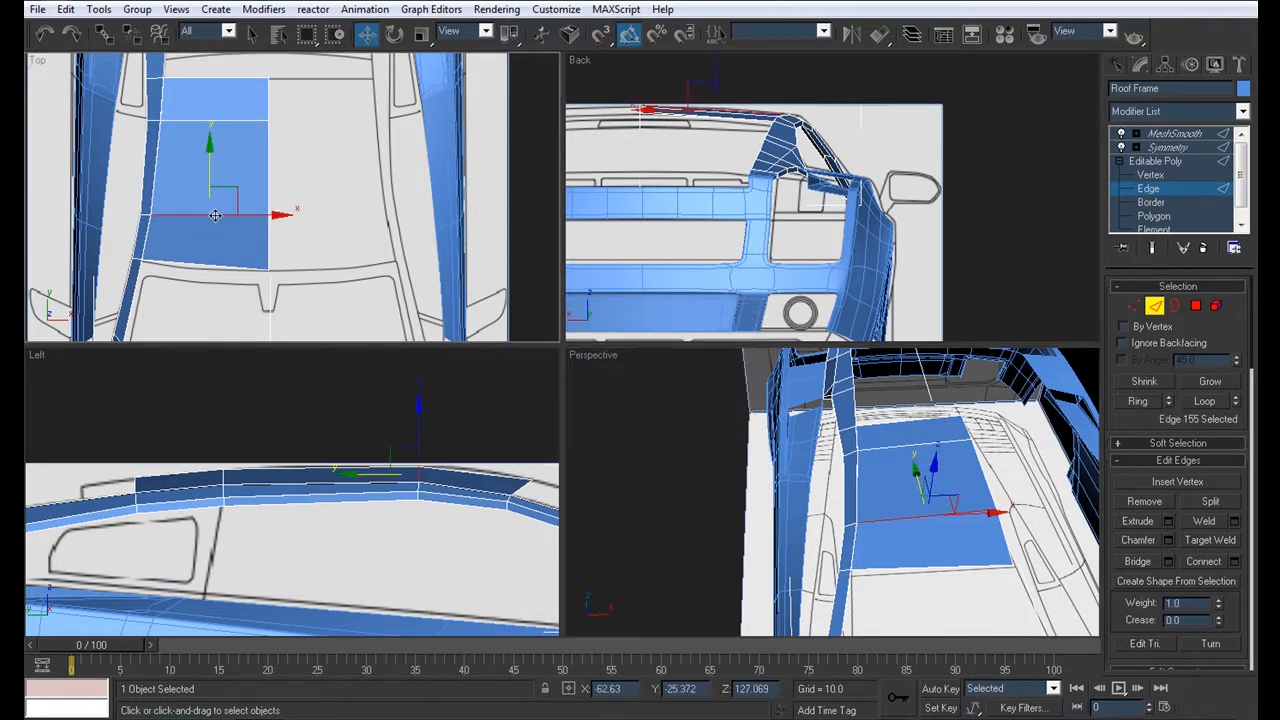
left_click(1150, 401)
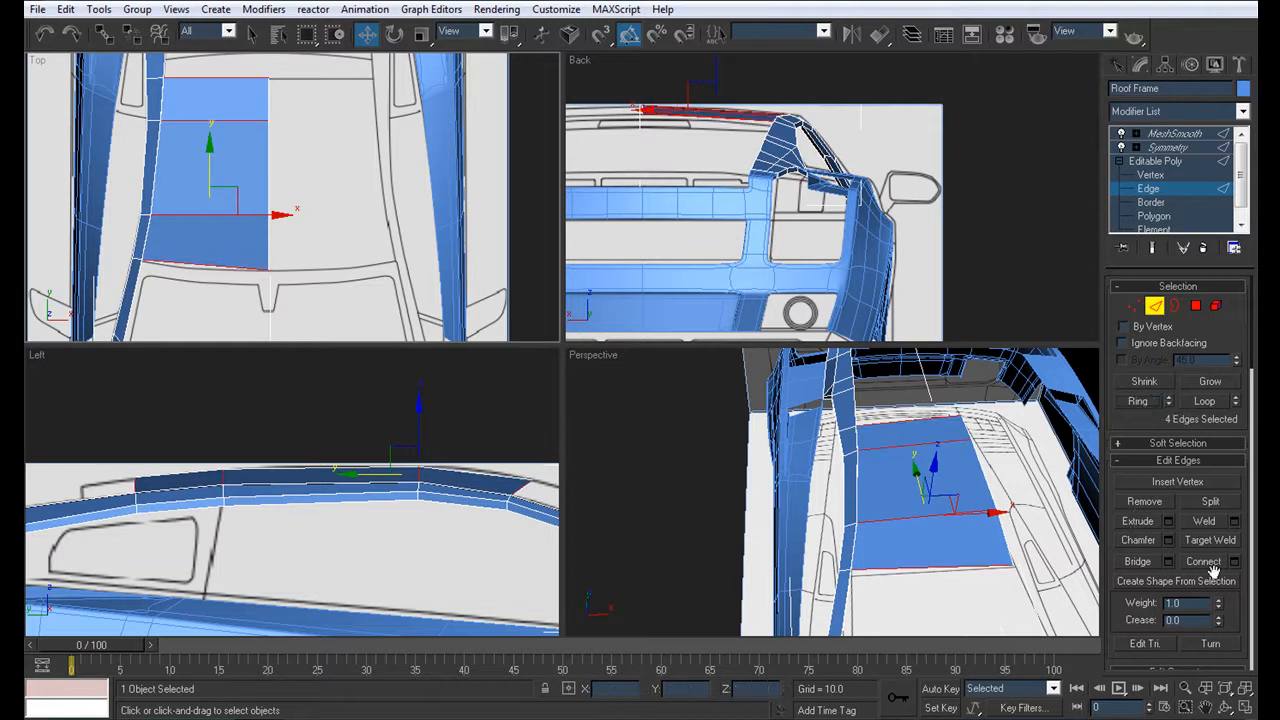
left_click(1234, 561)
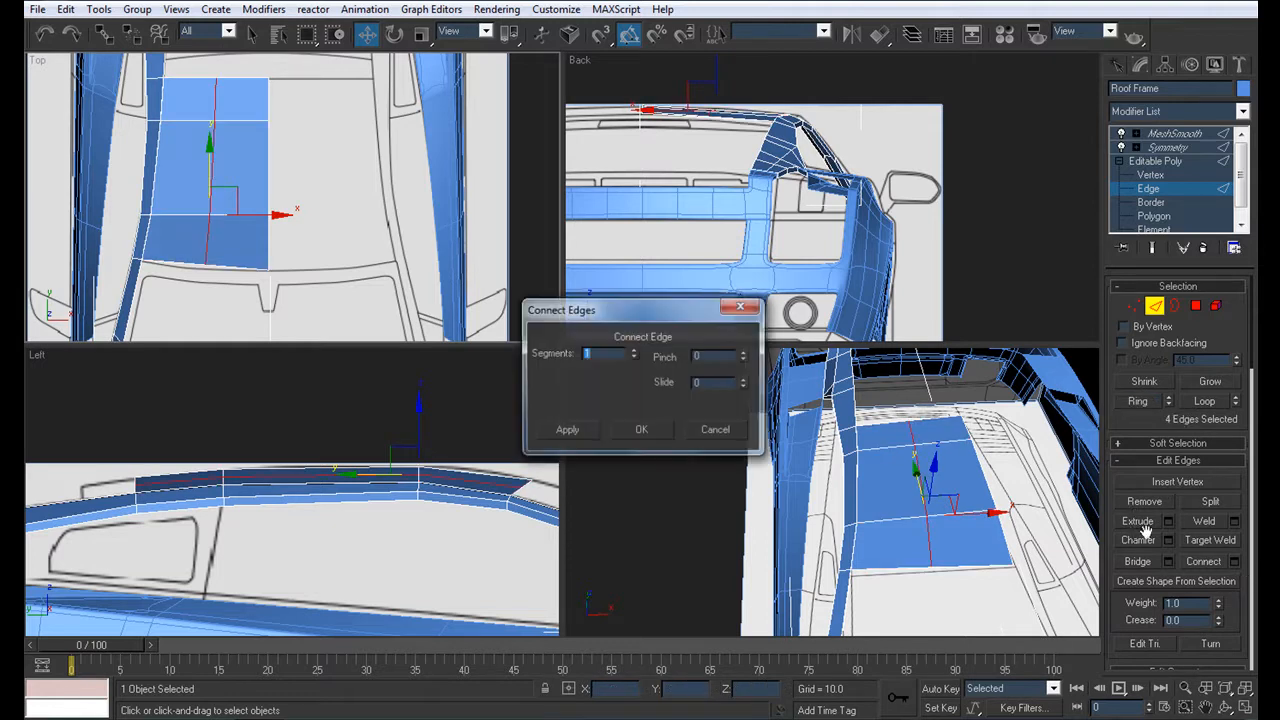
left_click(633, 351)
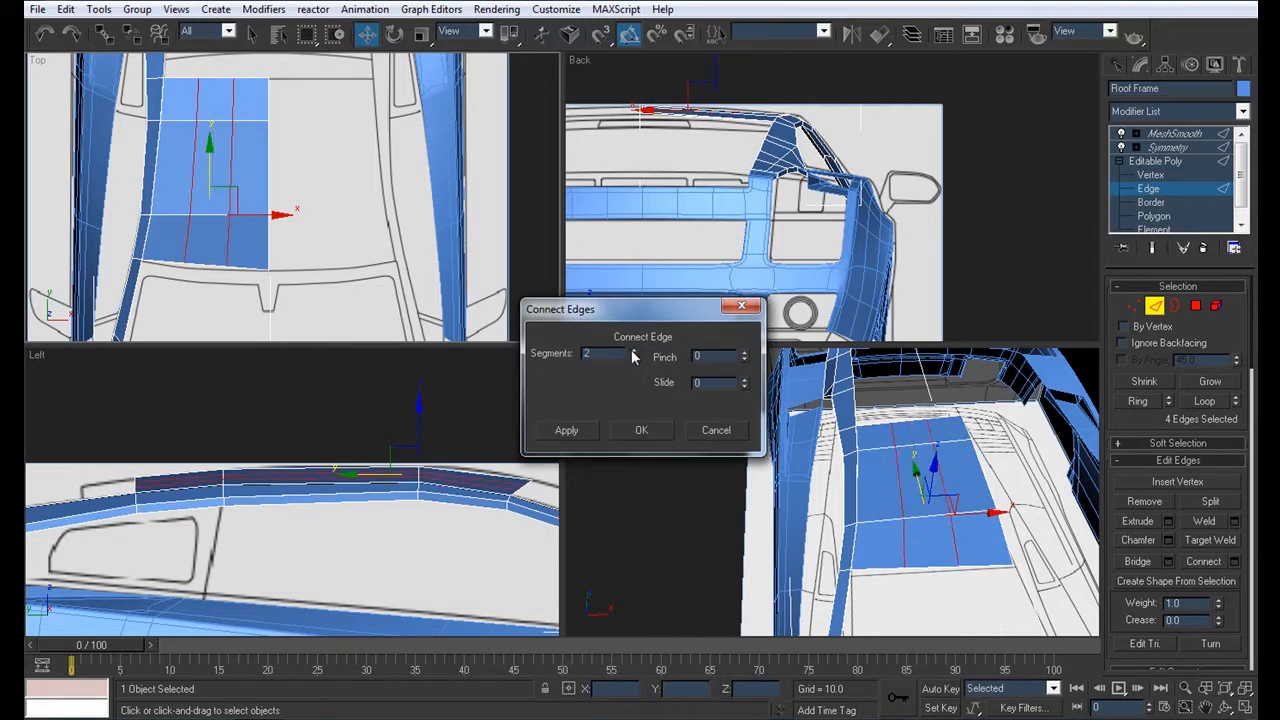
left_click(636, 430)
Move the two new windshield-end vertices onto the blueprint curve, at about -80.7 and -83.4 in Y
key("alt+w")
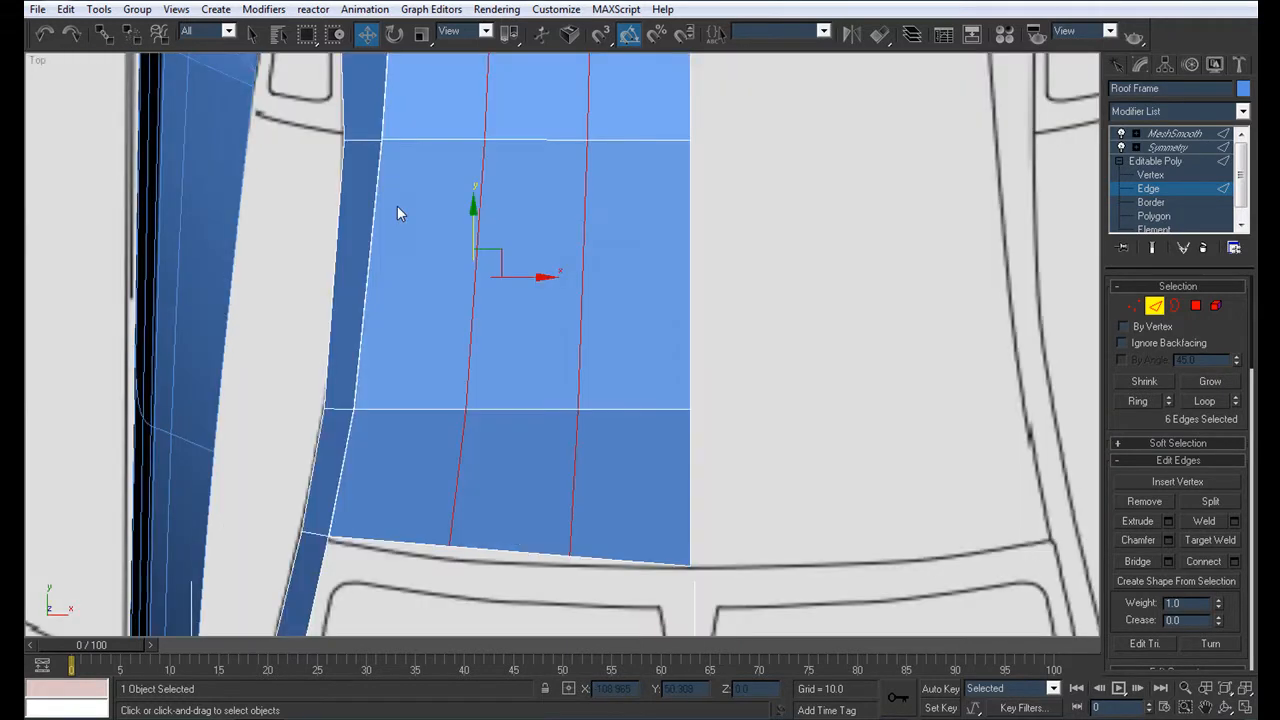
left_click(1151, 175)
left_click(449, 545)
left_click_drag(474, 525, 472, 533)
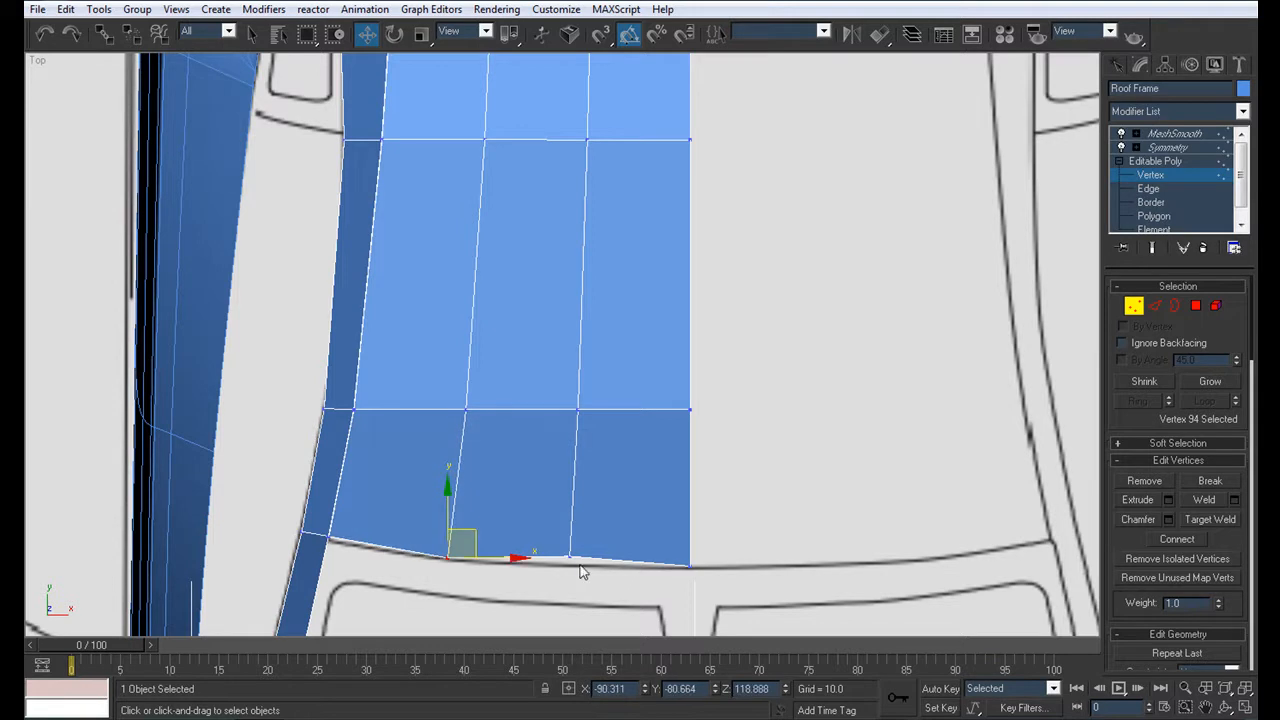
left_click(568, 555)
left_click_drag(569, 505, 575, 516)
scroll(505, 575, "down", 5)
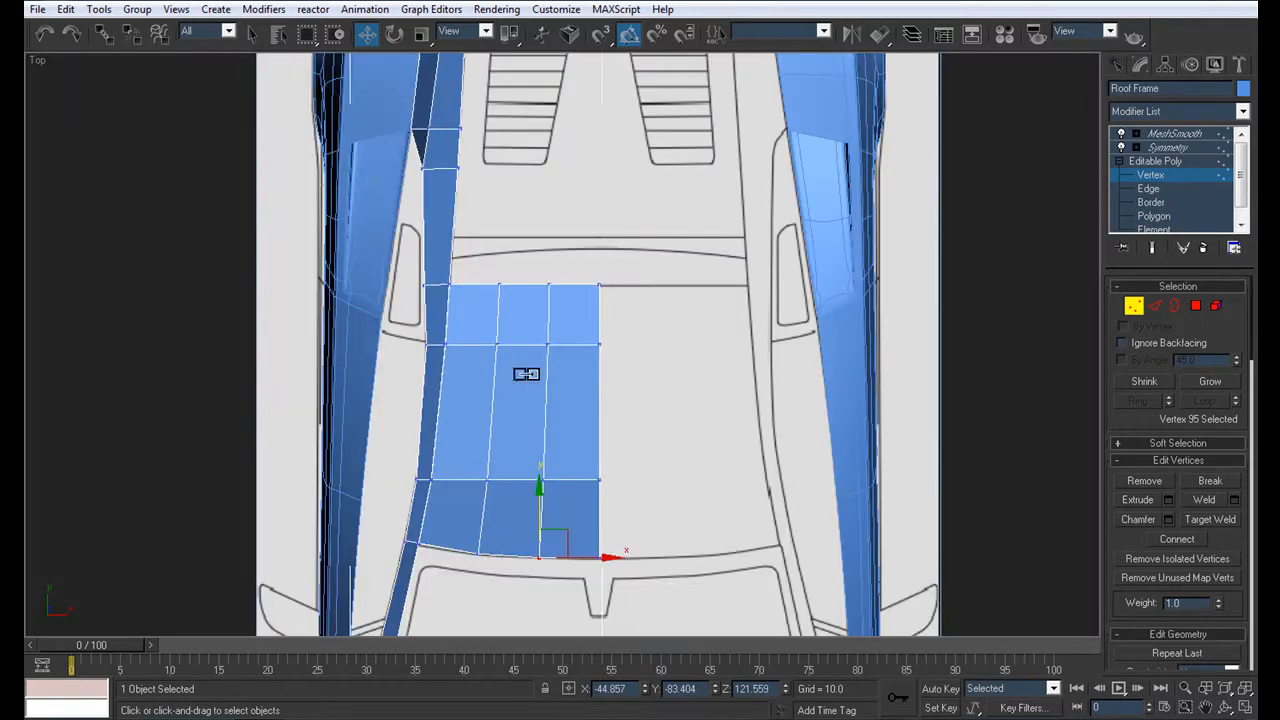
Examine the roof panel's curvature and its fit to the side frame in perspective, with the mirrored half shown
key("alt+w")
middle_click_drag(848, 497, 893, 436, "alt")
middle_click_drag(442, 464, 354, 446)
middle_click_drag(898, 536, 847, 517)
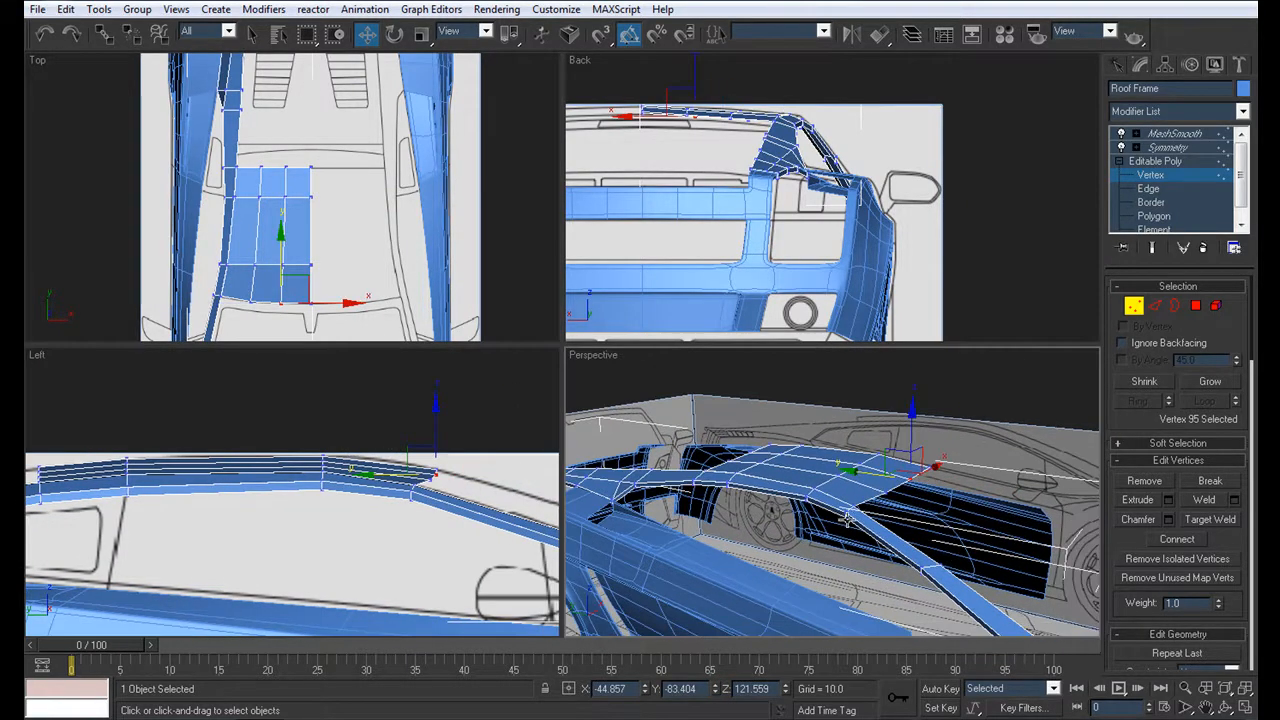
middle_click_drag(838, 563, 908, 536, "alt")
middle_click_drag(919, 467, 906, 477)
key("alt+w")
key("alt+x")
key("alt+x")
middle_click_drag(838, 503, 782, 406, "alt")
left_click(1168, 148)
middle_click_drag(798, 336, 1031, 429, "alt")
scroll(1031, 429, "up", 5)
middle_click_drag(703, 264, 759, 300)
scroll(751, 323, "up", 2)
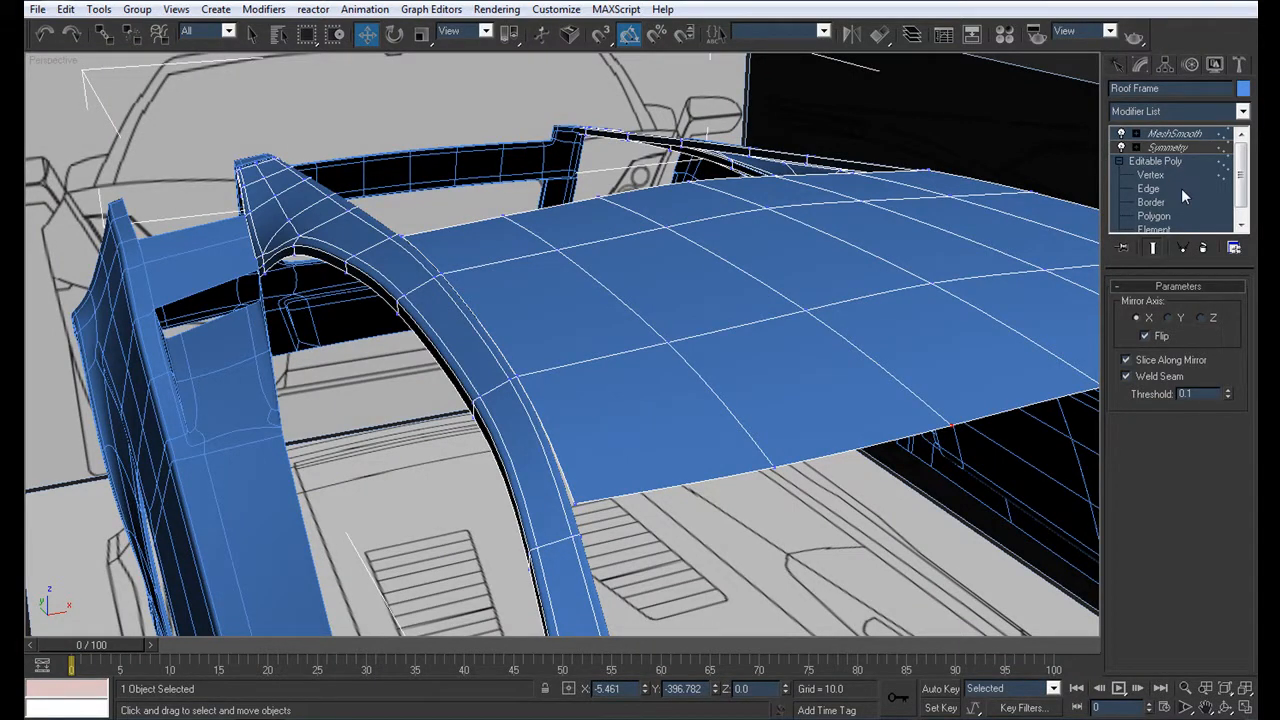
Select the roof panel's open border and extrude it about 4.4 units downward in Z
left_click(1151, 202)
left_click(742, 474)
middle_click_drag(848, 439, 583, 299, "alt")
left_click(1168, 499)
left_click(640, 380)
left_click(858, 338)
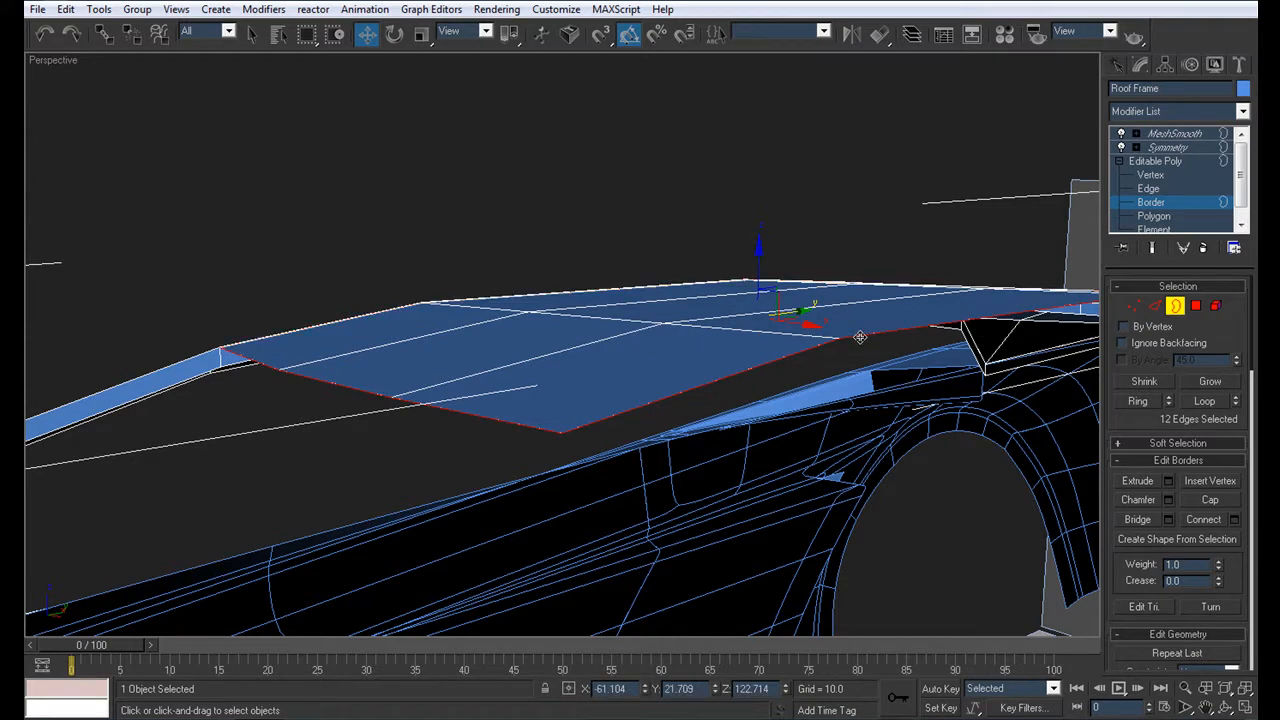
left_click_drag(760, 266, 760, 285, "shift")
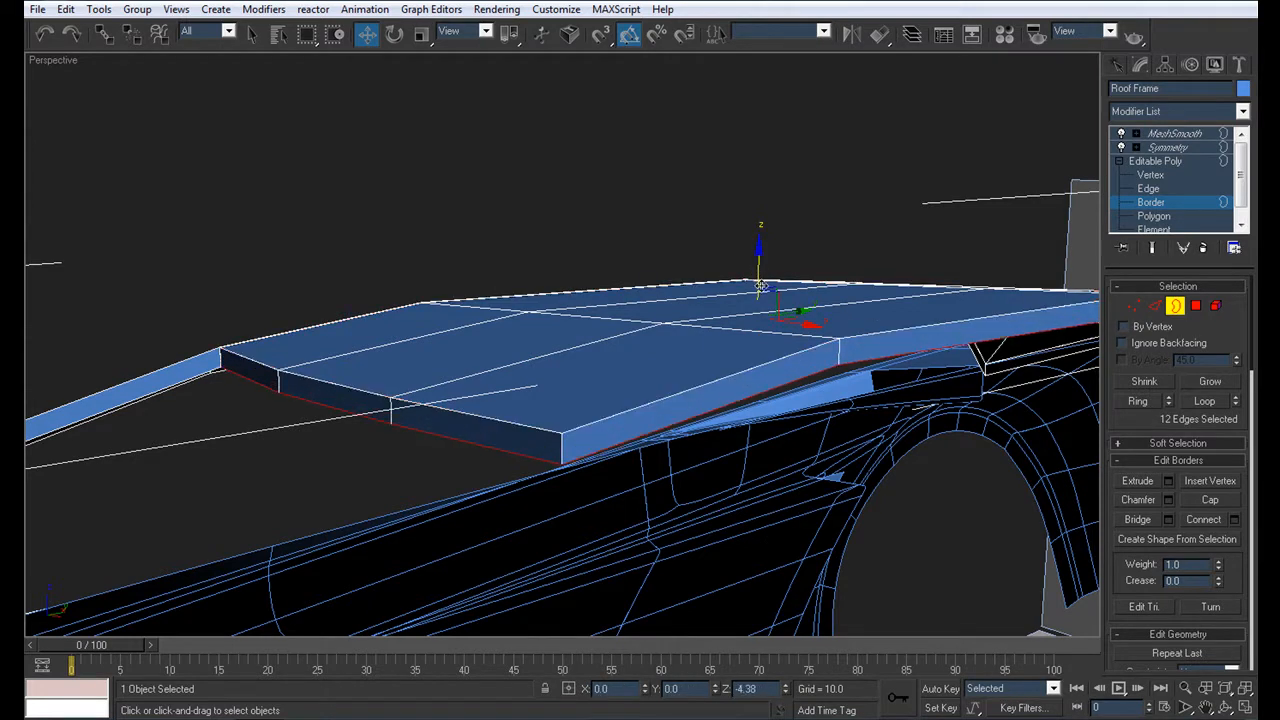
middle_click_drag(760, 285, 600, 312)
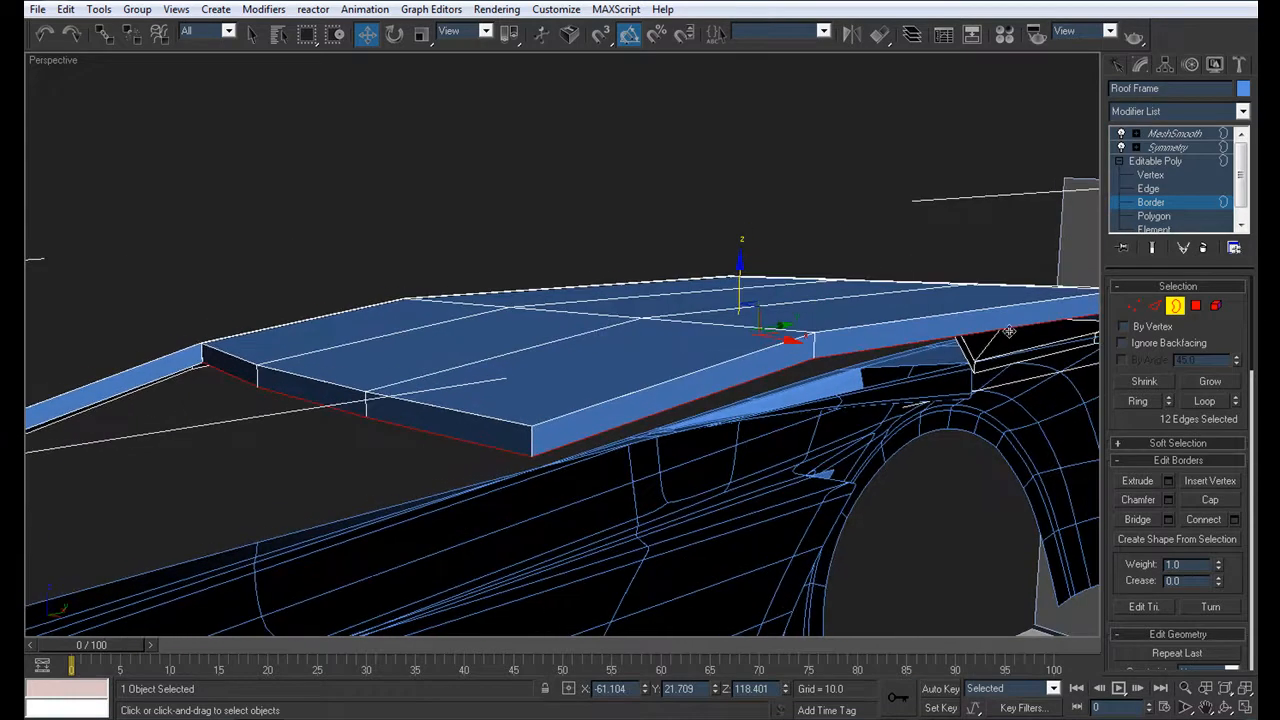
Try deleting the three side-wall polygons that run along the roof's centreline
left_click(1151, 189)
left_click(533, 439)
middle_click_drag(320, 446, 307, 449, "alt")
left_click(1160, 216)
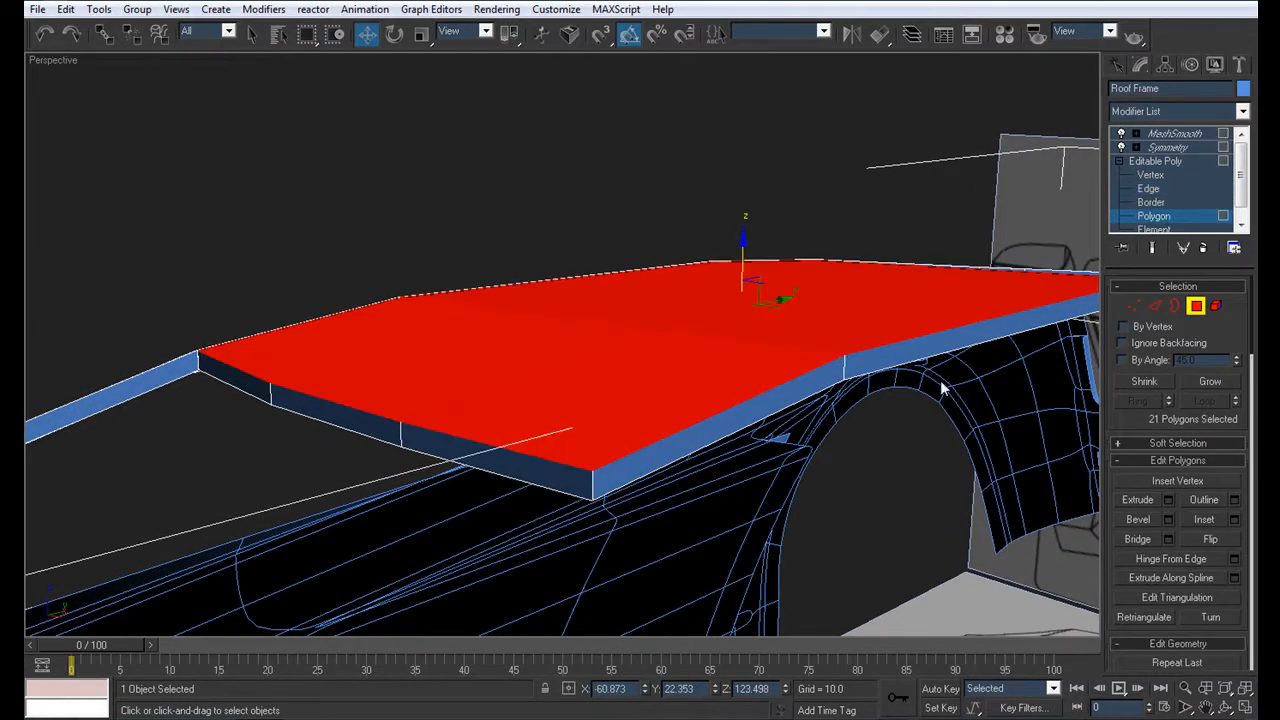
left_click(884, 353)
middle_click_drag(884, 353, 635, 393)
left_click(864, 354, "ctrl")
middle_click_drag(390, 575, 519, 523, "alt")
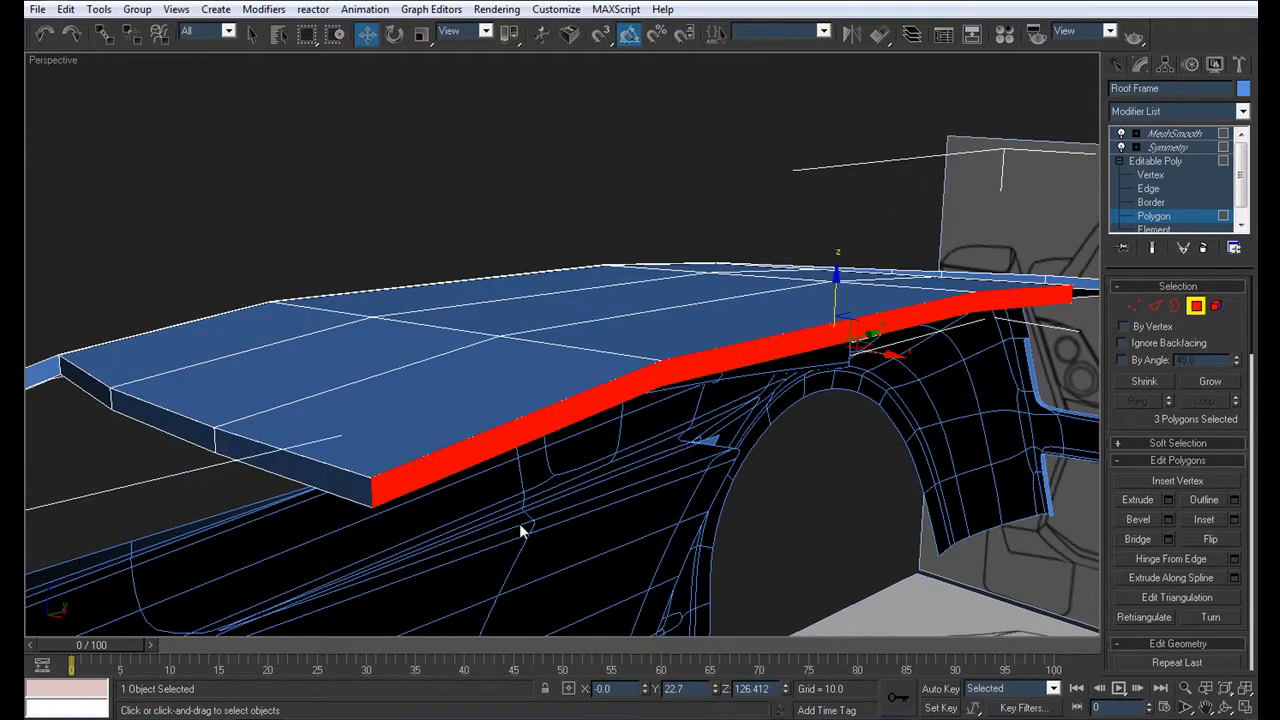
middle_click_drag(519, 523, 570, 478)
scroll(570, 478, "up", 3)
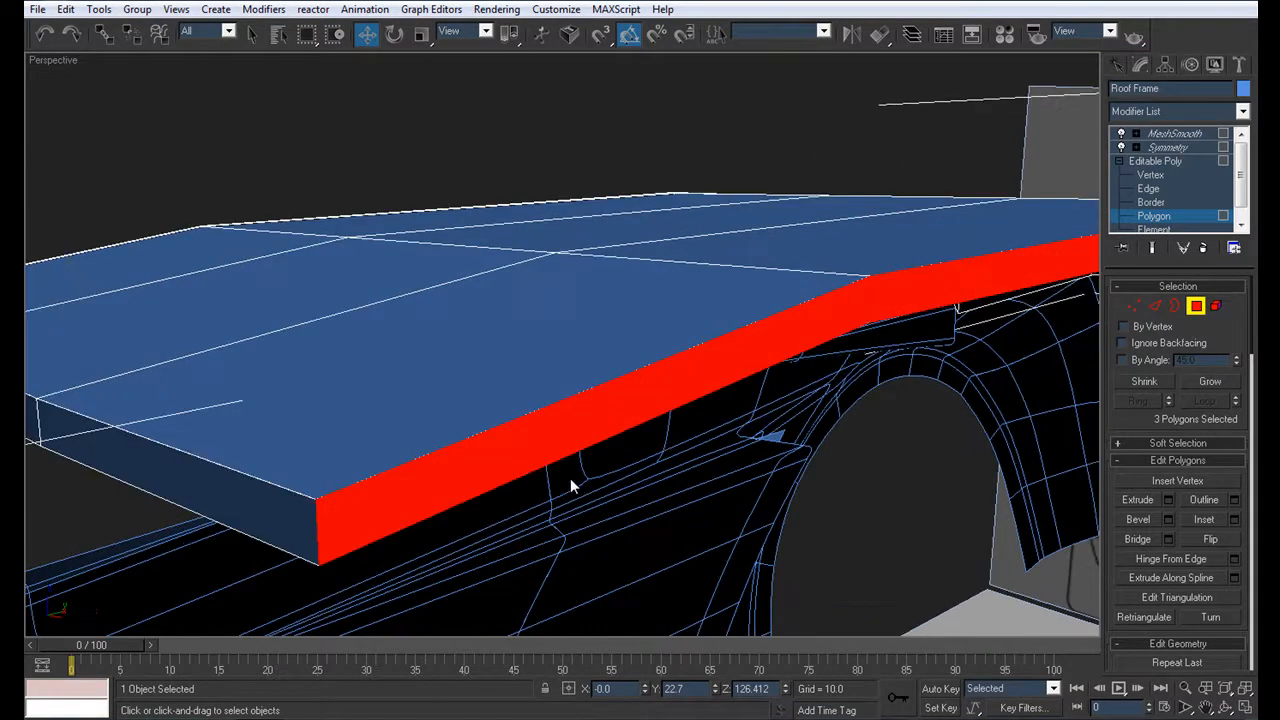
key("Delete")
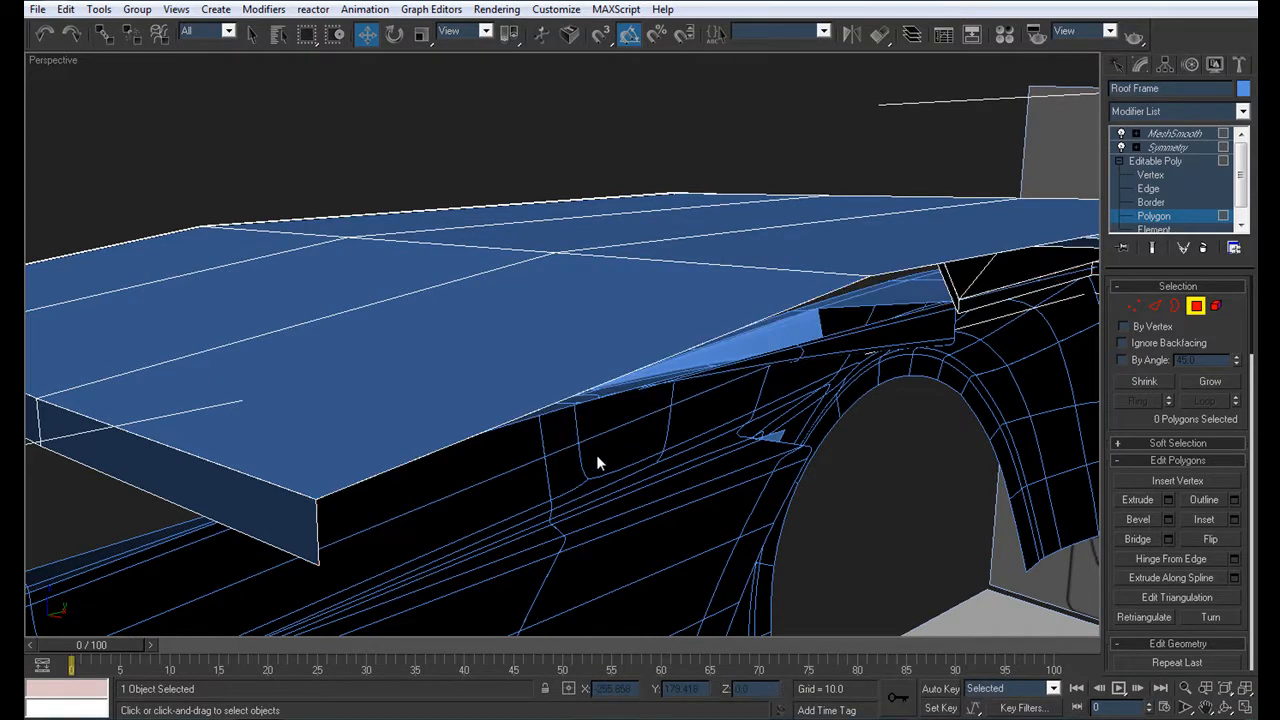
Select the upper edge loop along the roof's centreline, then clear the selection
key("2")
left_click(707, 345)
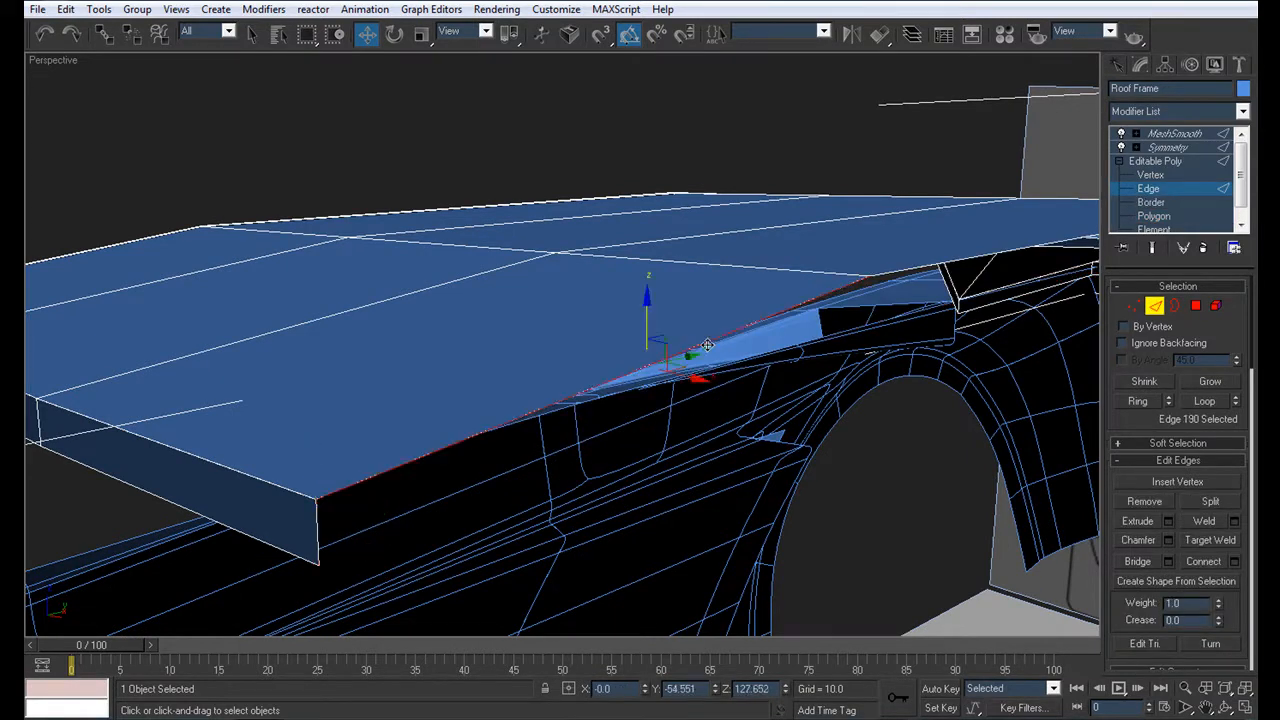
left_click(1203, 401)
left_click(486, 402)
middle_click_drag(487, 402, 583, 329, "alt")
scroll(583, 329, "up", 3)
scroll(583, 329, "down", 5)
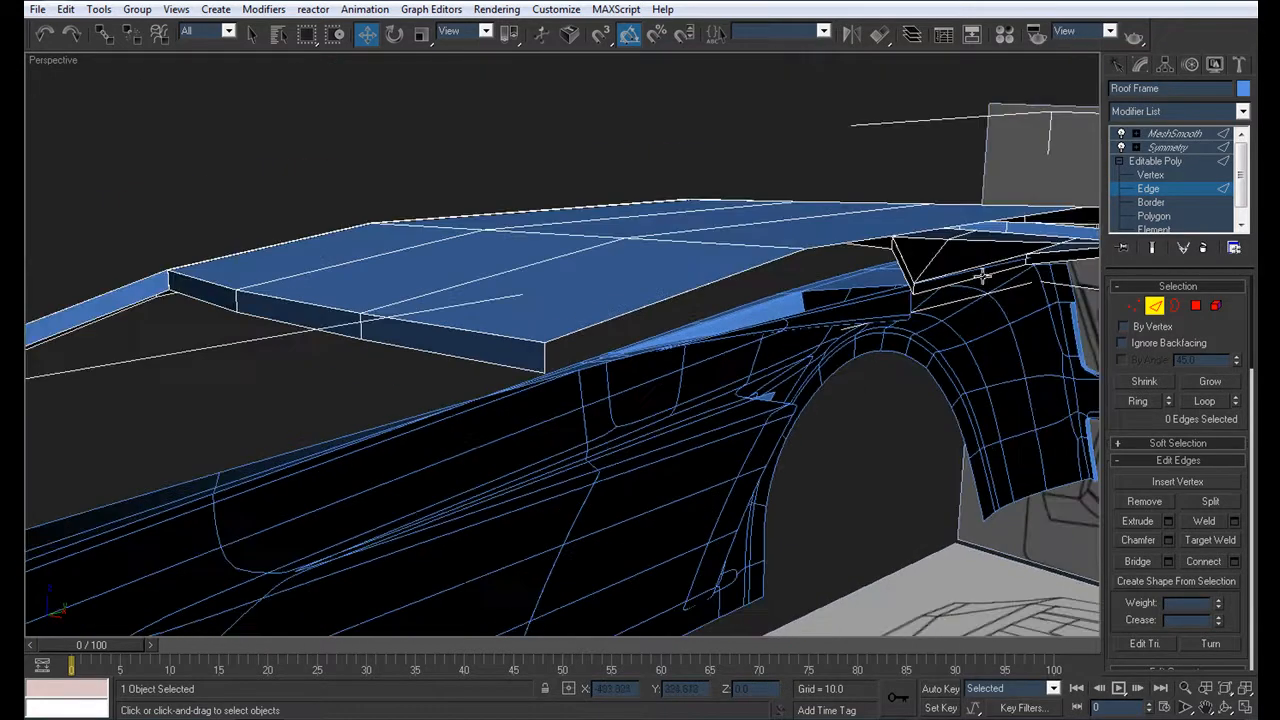
Check the centreline seam in the mirrored roof and inspect the lower and upper vertices of its windshield-end corner up close
left_click(1168, 147)
scroll(669, 297, "up", 6)
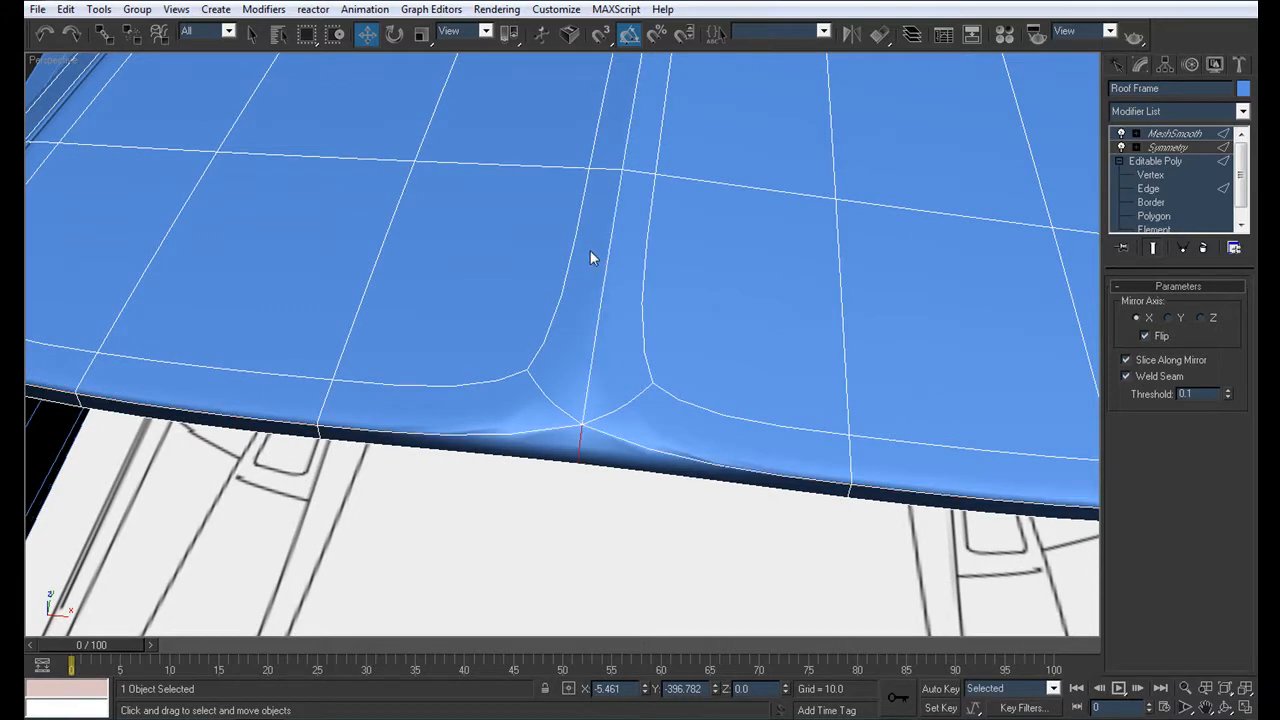
left_click(1150, 188)
mouse_move(790, 385)
middle_mouse_down("alt")
mouse_move(666, 306)
mouse_move(793, 393)
middle_mouse_up("alt")
scroll(793, 393, "up", 5)
middle_click_drag(650, 401, 760, 281)
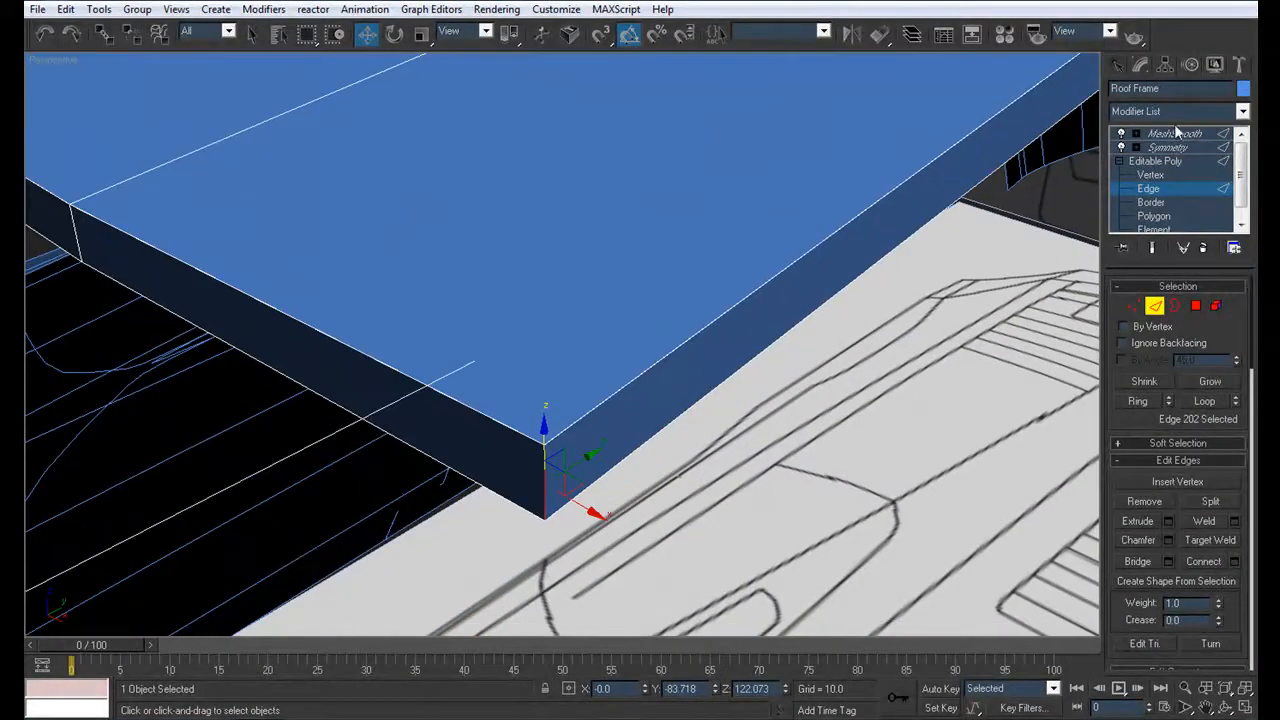
left_click(1151, 175)
left_click_drag(624, 569, 520, 432)
key("z")
middle_click_drag(596, 368, 604, 538)
left_click_drag(631, 243, 545, 182)
key("z")
middle_click_drag(547, 189, 620, 237, "alt")
Delete the three selected side-wall polygons along the roof's centreline
left_click(1156, 217)
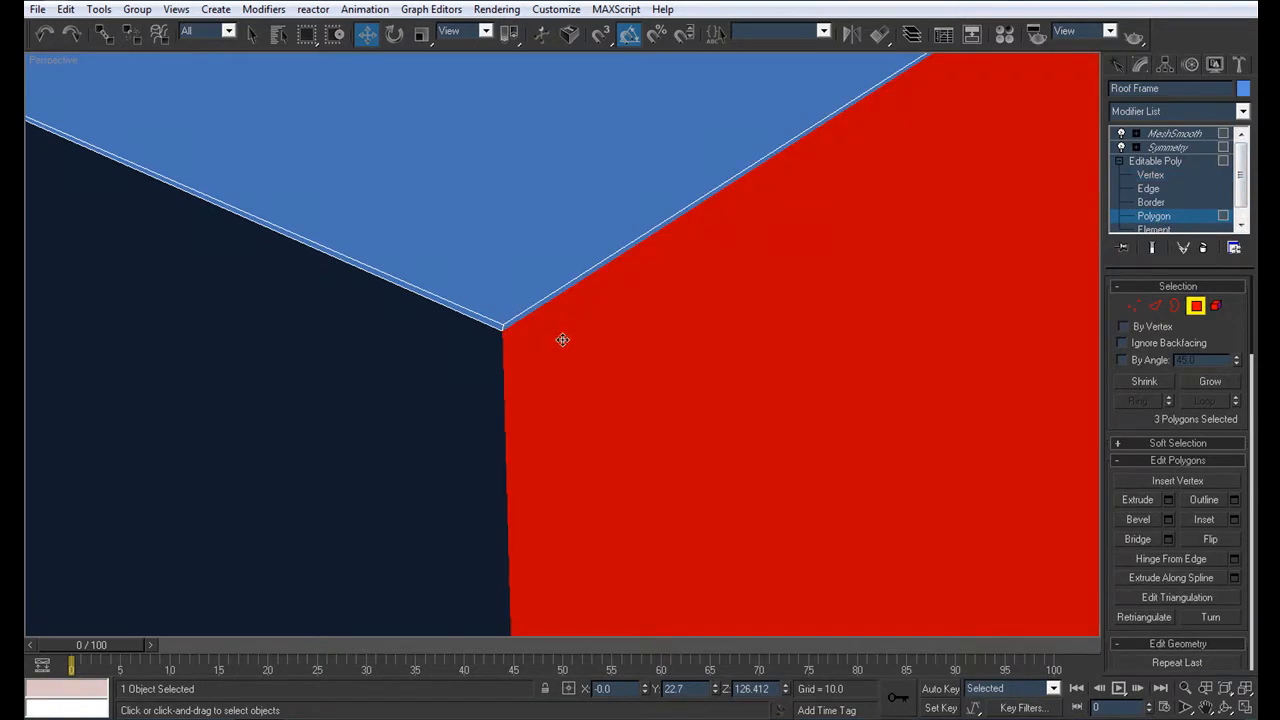
key("Delete")
middle_click_drag(563, 339, 517, 312, "alt")
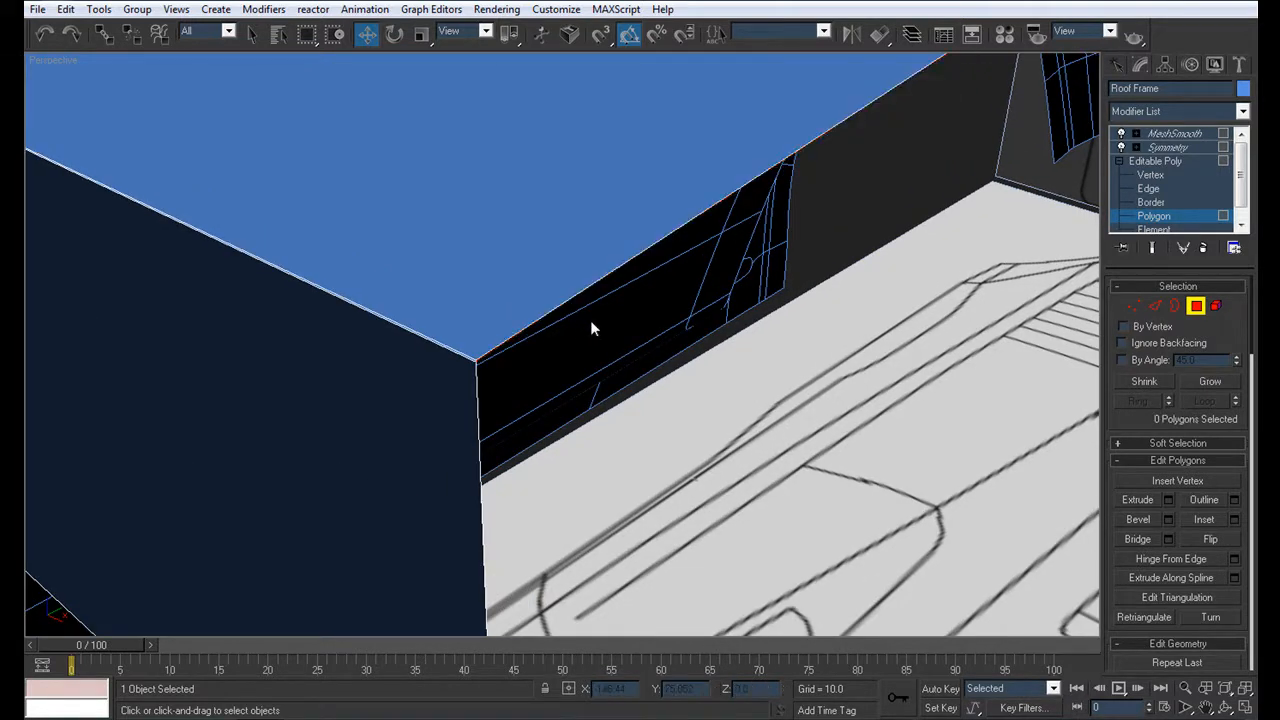
Select and delete the remaining thin strip polygons along the roof's centreline edge
middle_click_drag(775, 308, 580, 357)
scroll(580, 357, "down", 5)
middle_click_drag(694, 317, 565, 470)
scroll(565, 470, "up", 3)
scroll(563, 464, "up", 2)
left_click(705, 322)
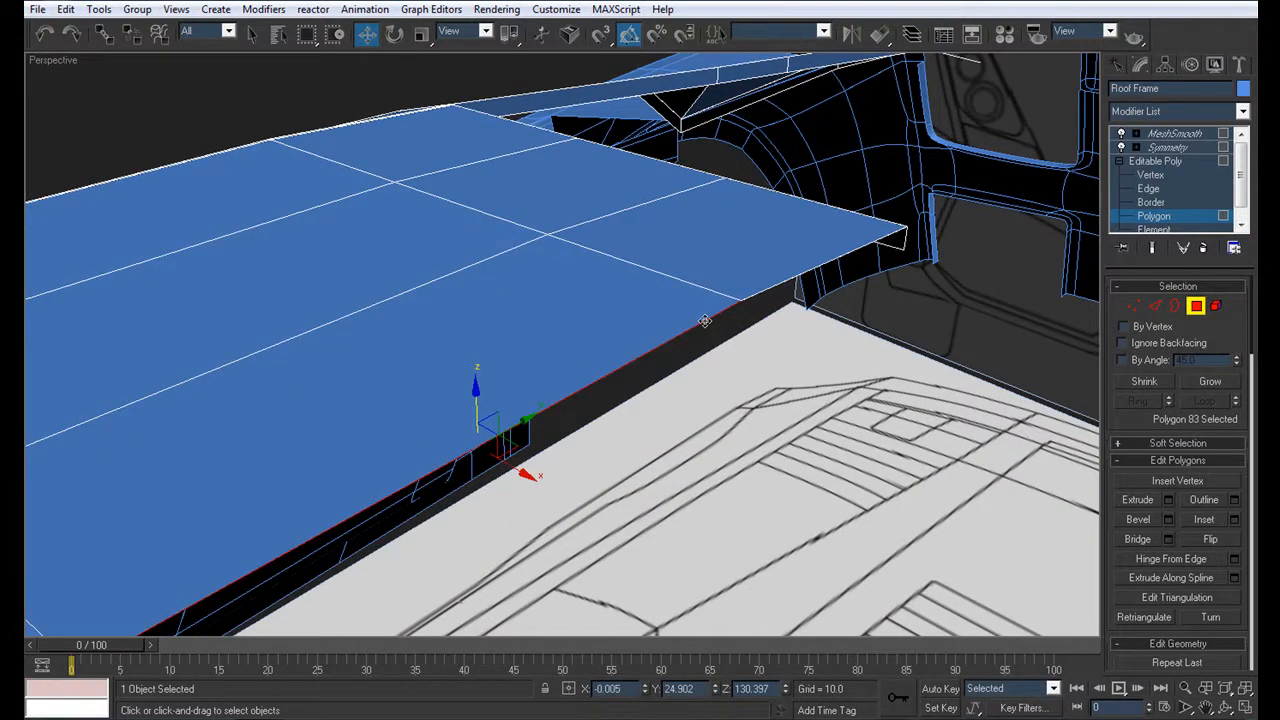
left_click(706, 322)
left_click(762, 290)
key("Delete")
Set the X position of the upper centreline vertex at the roof panel's rear end to 0 and check the smoothed seam
left_click(1195, 136)
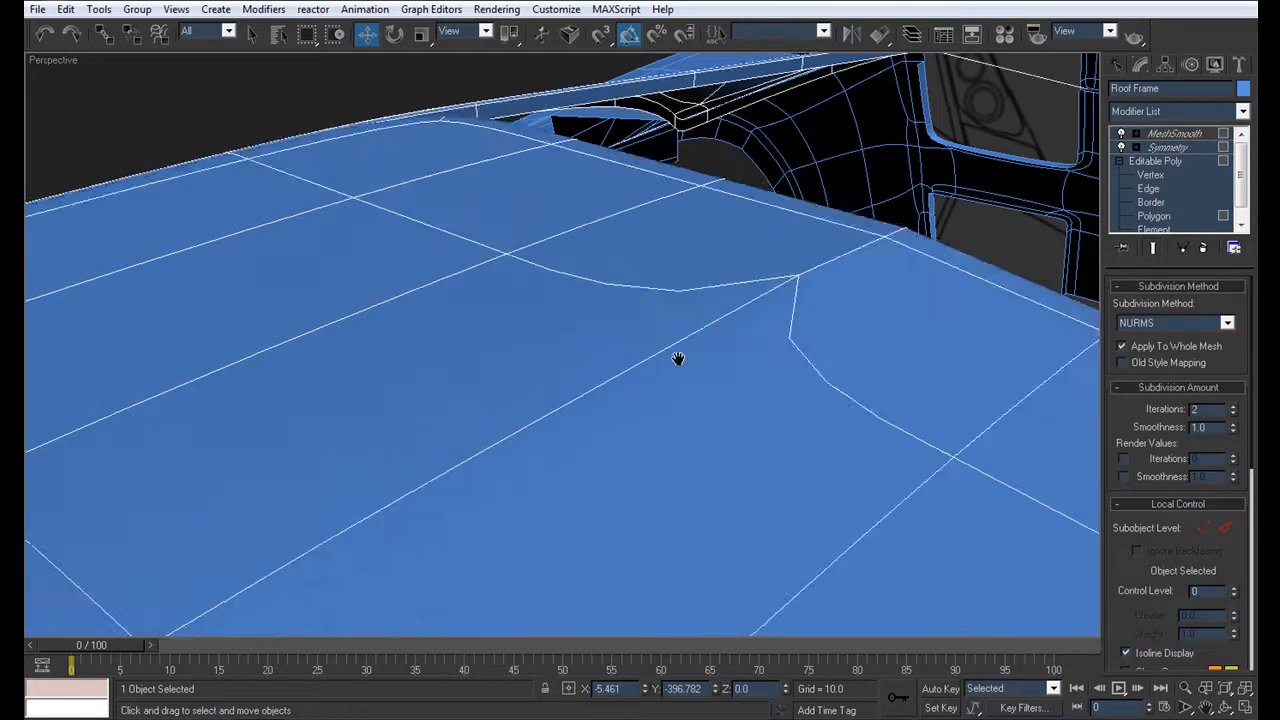
scroll(740, 287, "down", 3)
middle_click_drag(764, 297, 274, 298, "alt")
scroll(602, 396, "up", 3)
left_click(1151, 176)
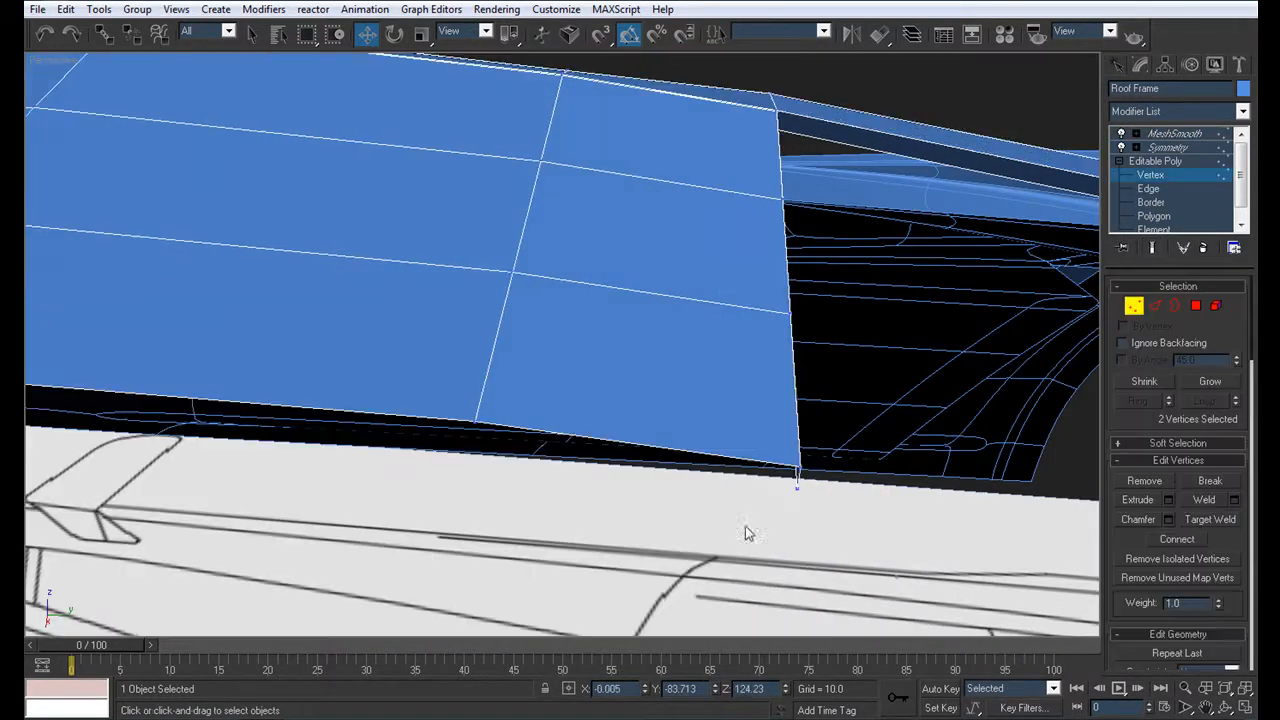
key("z")
middle_click_drag(709, 443, 591, 463, "alt")
left_click(644, 449)
left_click(565, 346)
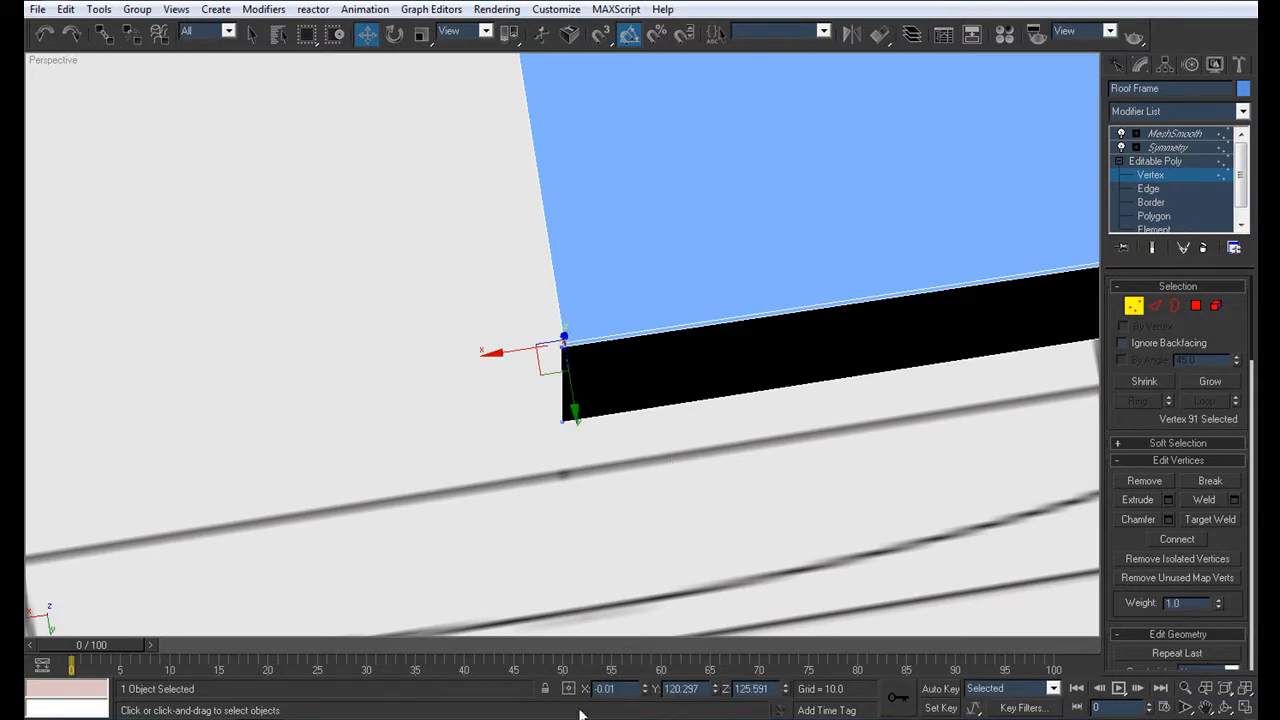
key("BackSpace")
key("BackSpace")
key("BackSpace")
key("BackSpace")
key("BackSpace")
type("0")
key("Return")
mouse_move(520, 355)
middle_mouse_down("alt")
mouse_move(517, 369)
mouse_move(523, 359)
middle_mouse_up("alt")
left_click(1176, 134)
middle_click_drag(532, 308, 537, 308, "alt")
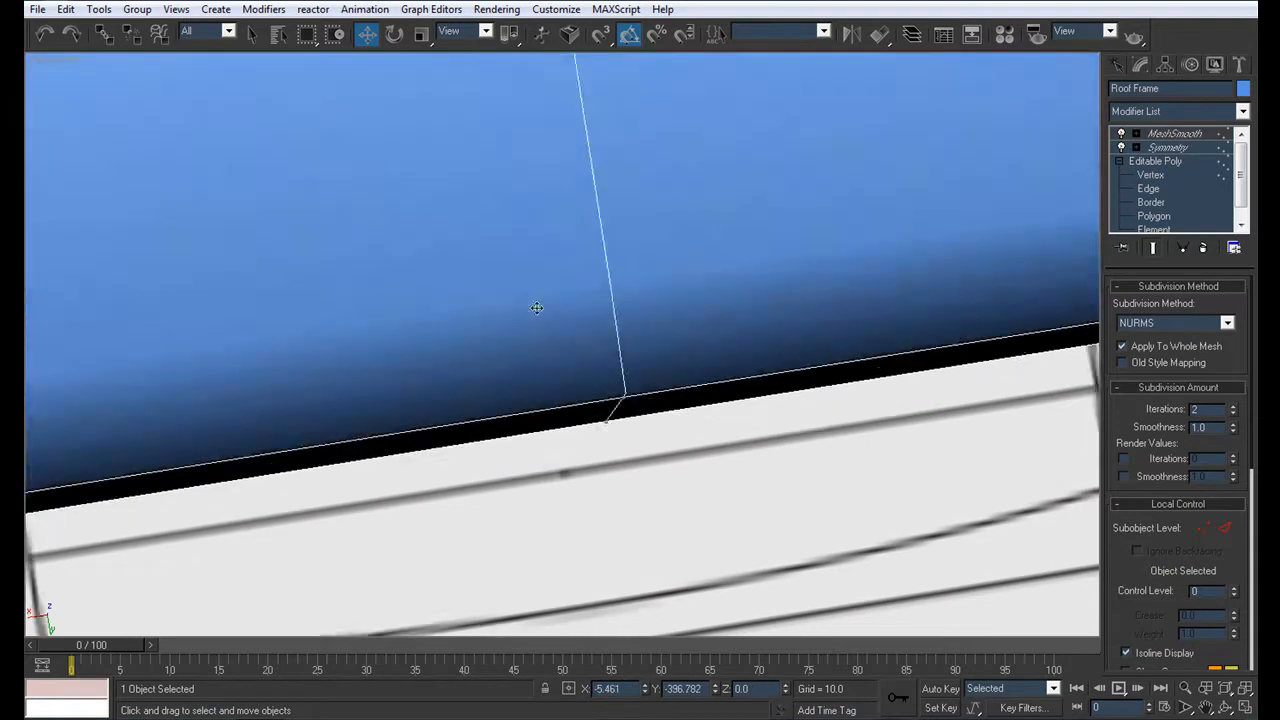
Select the roof panel's vertical outer corner edges with their loops and chamfer them by 0.01
scroll(540, 300, "down", 5)
middle_click_drag(517, 257, 401, 314, "alt")
left_click(1165, 174)
scroll(498, 386, "up", 5)
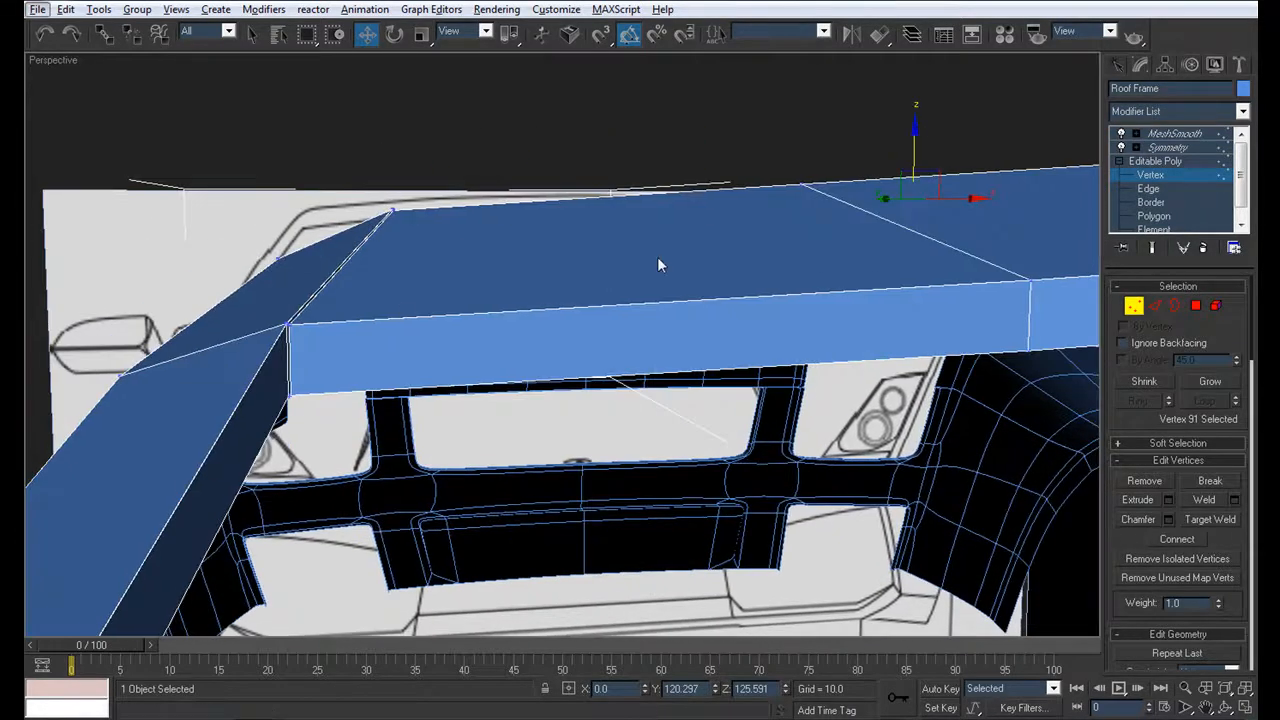
left_click(1150, 189)
left_click(292, 344)
middle_click_drag(292, 344, 884, 348, "alt")
left_click(889, 395, "ctrl")
left_click(1211, 407)
left_click(1168, 540)
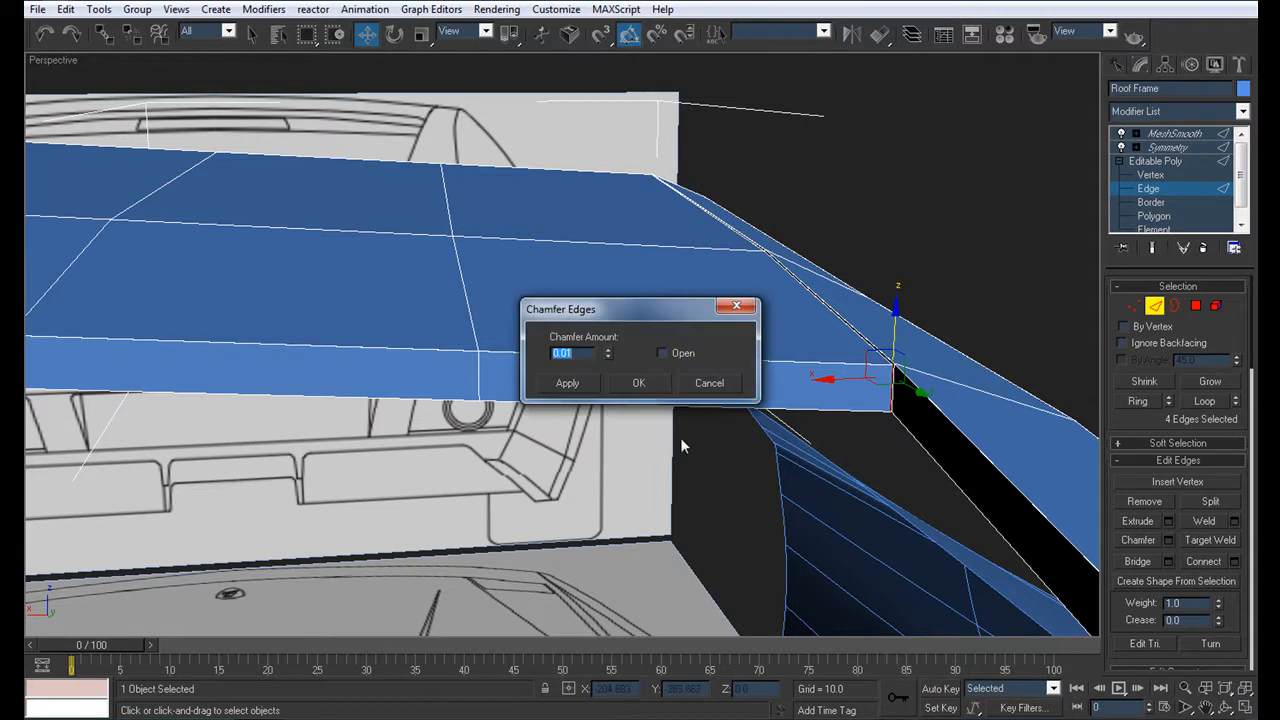
left_click(641, 385)
Examine the chamfered roof panel corners in the smoothed model with the edge lines hidden
left_click(1180, 133)
middle_click_drag(738, 157, 476, 275, "alt")
scroll(689, 299, "down", 3)
middle_click_drag(689, 299, 629, 215, "alt")
scroll(629, 215, "down", 2)
key("F4")
left_click(950, 228)
middle_click_drag(950, 228, 817, 293, "alt")
scroll(865, 292, "up", 6)
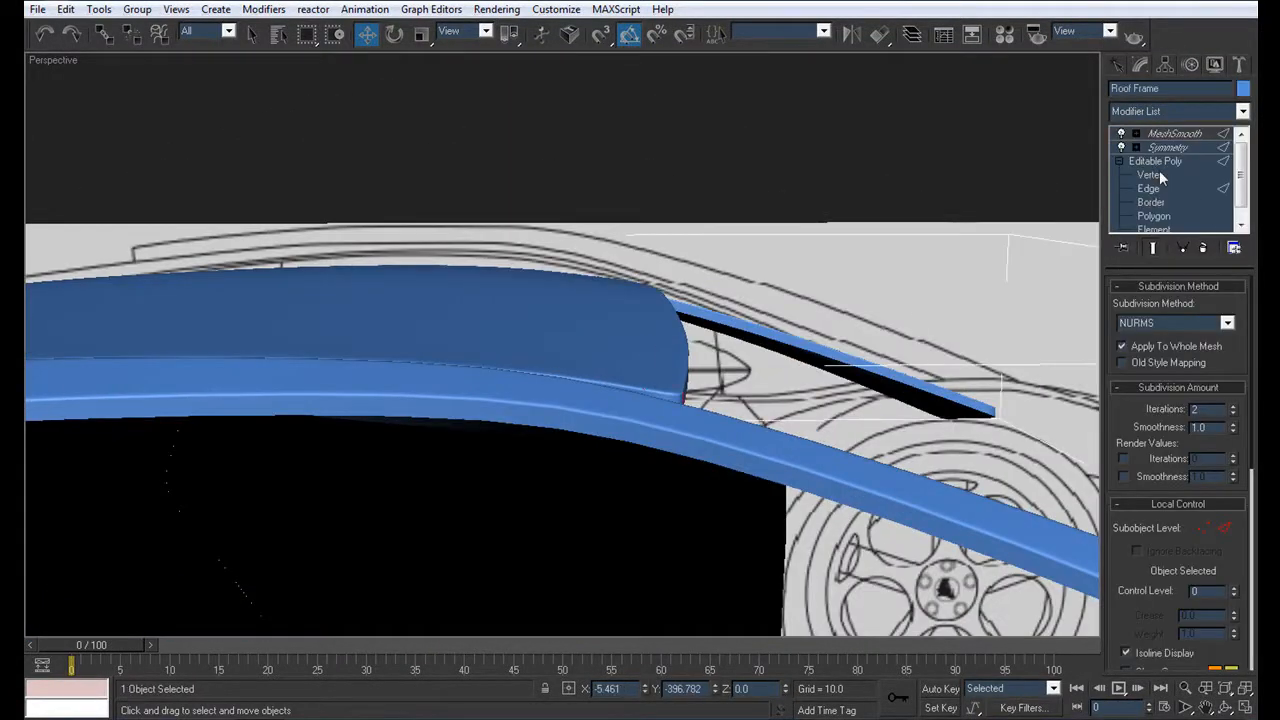
Compare the roof panel's corner with the adjoining side frame up close in the cage and smoothed versions
left_click(1152, 175)
middle_click_drag(718, 406, 391, 433)
scroll(721, 418, "up", 2)
left_click(1157, 137)
middle_click_drag(500, 385, 530, 328, "alt")
key("F4")
left_click(828, 293)
middle_click_drag(828, 293, 727, 249, "alt")
left_click(526, 447)
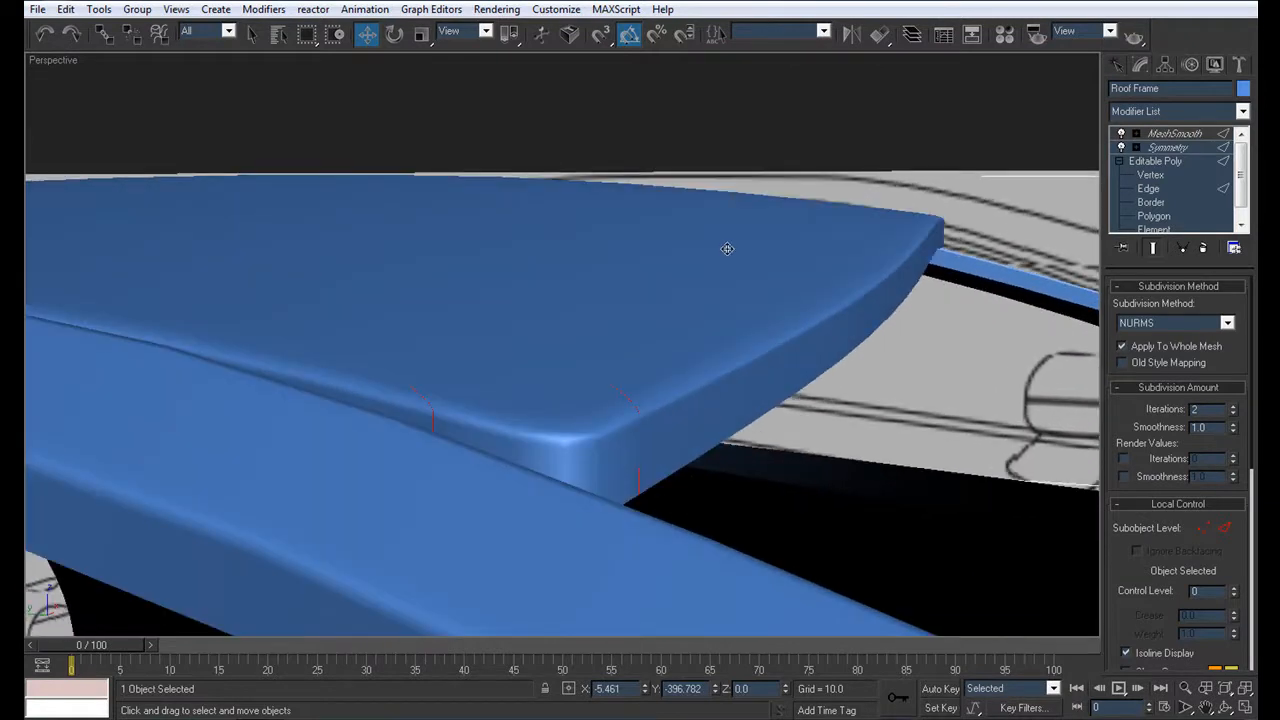
Select the four edges at the roof panel's windshield-end outer corner and lower them by about 0.69 units
left_click(1149, 190)
middle_click_drag(614, 445, 152, 479, "alt")
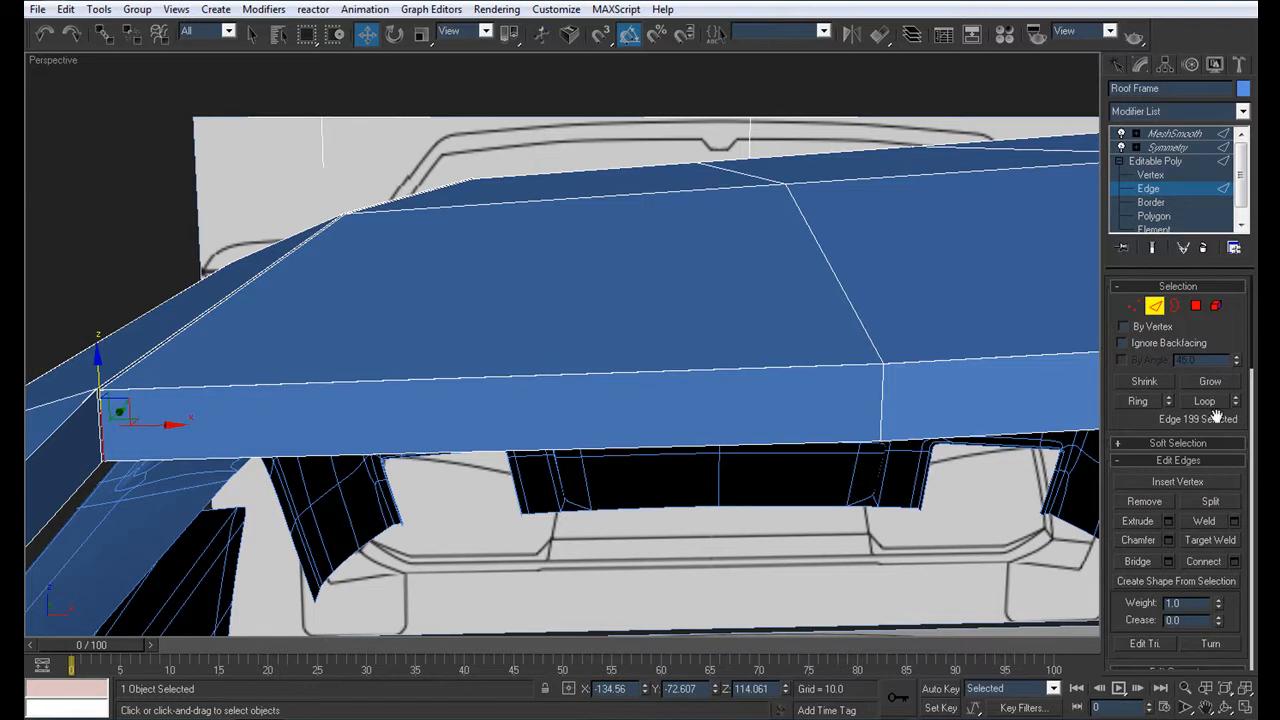
middle_click_drag(224, 438, 662, 413)
scroll(638, 409, "up", 3)
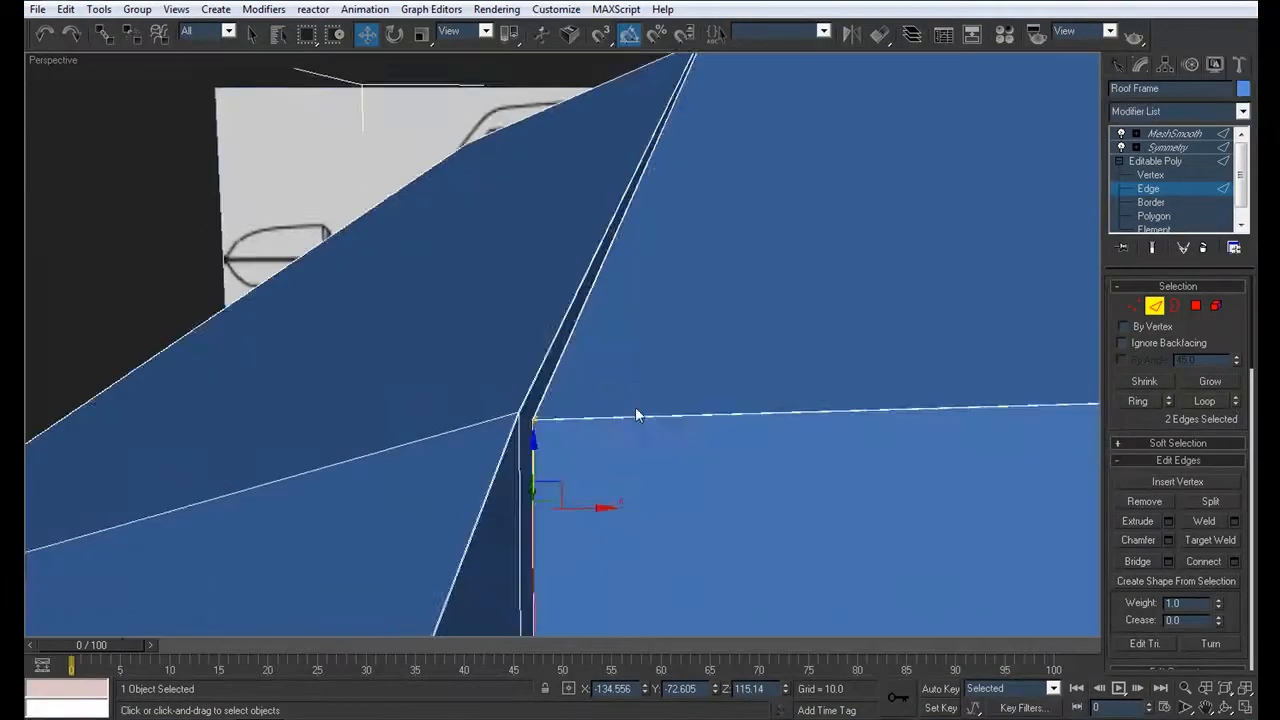
scroll(595, 474, "up", 1)
left_click(1160, 174)
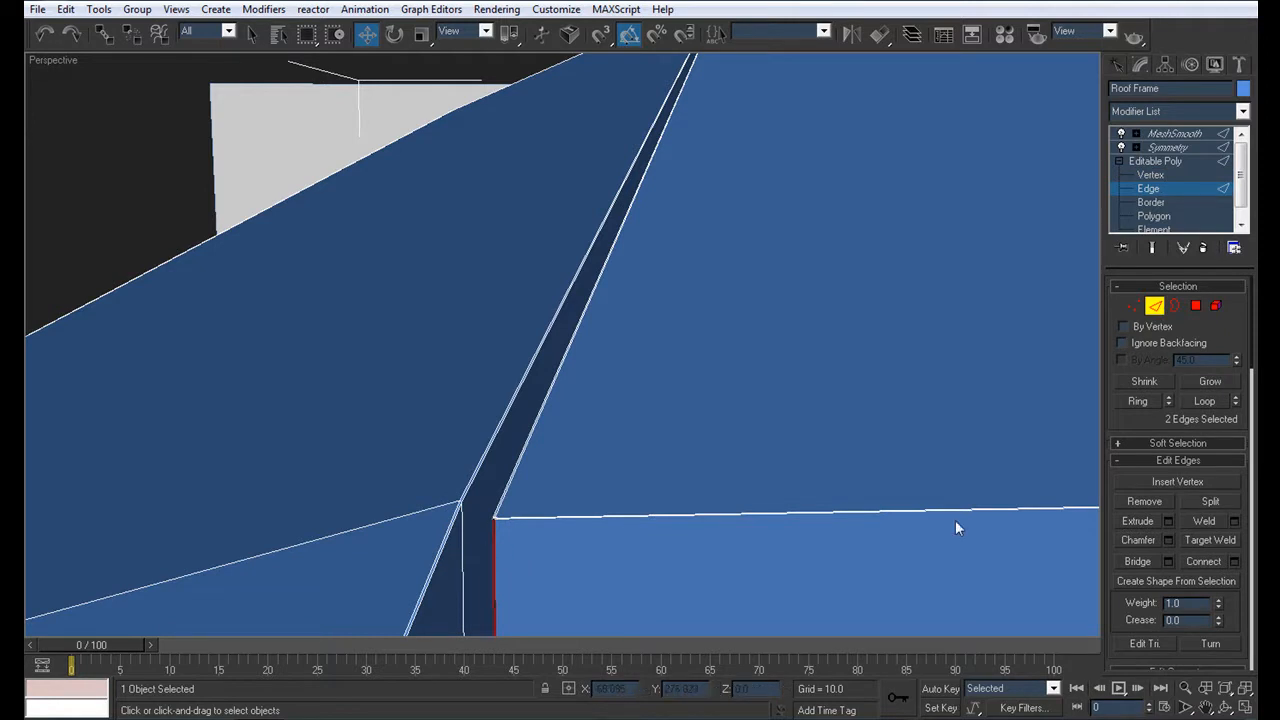
scroll(578, 560, "down", 4)
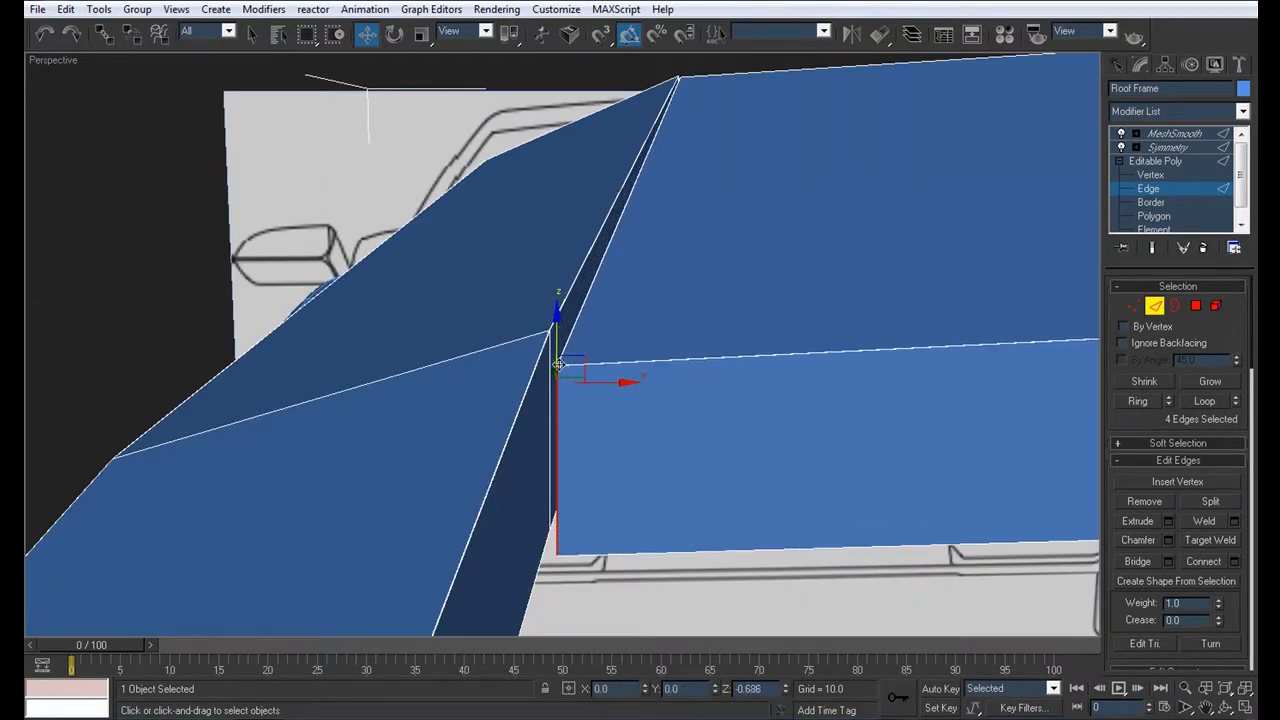
Fine-tune the height of the same corner edges against the side frame, check the smoothed roof and clear the selection
left_click(1148, 150)
scroll(616, 354, "down", 2)
middle_click_drag(571, 332, 755, 321, "alt")
left_click(1205, 188)
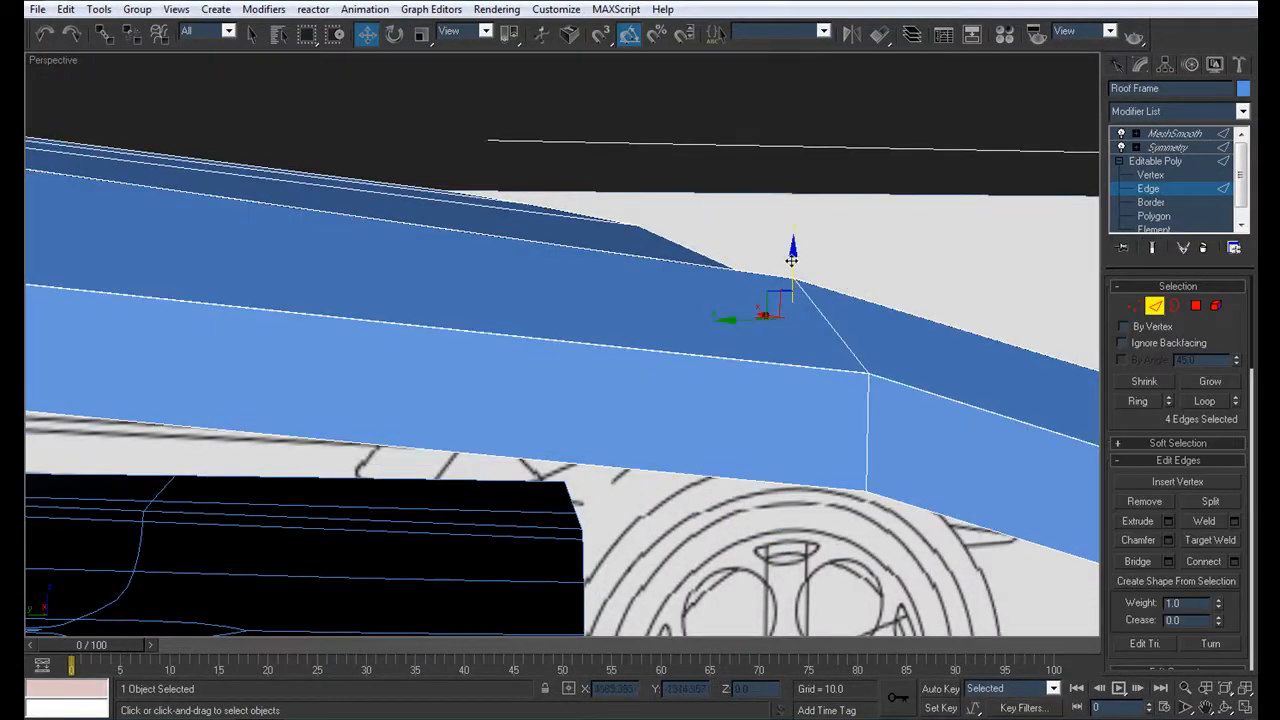
left_click(1175, 133)
middle_click_drag(950, 232, 677, 243, "alt")
scroll(681, 243, "down", 5)
left_click(681, 249)
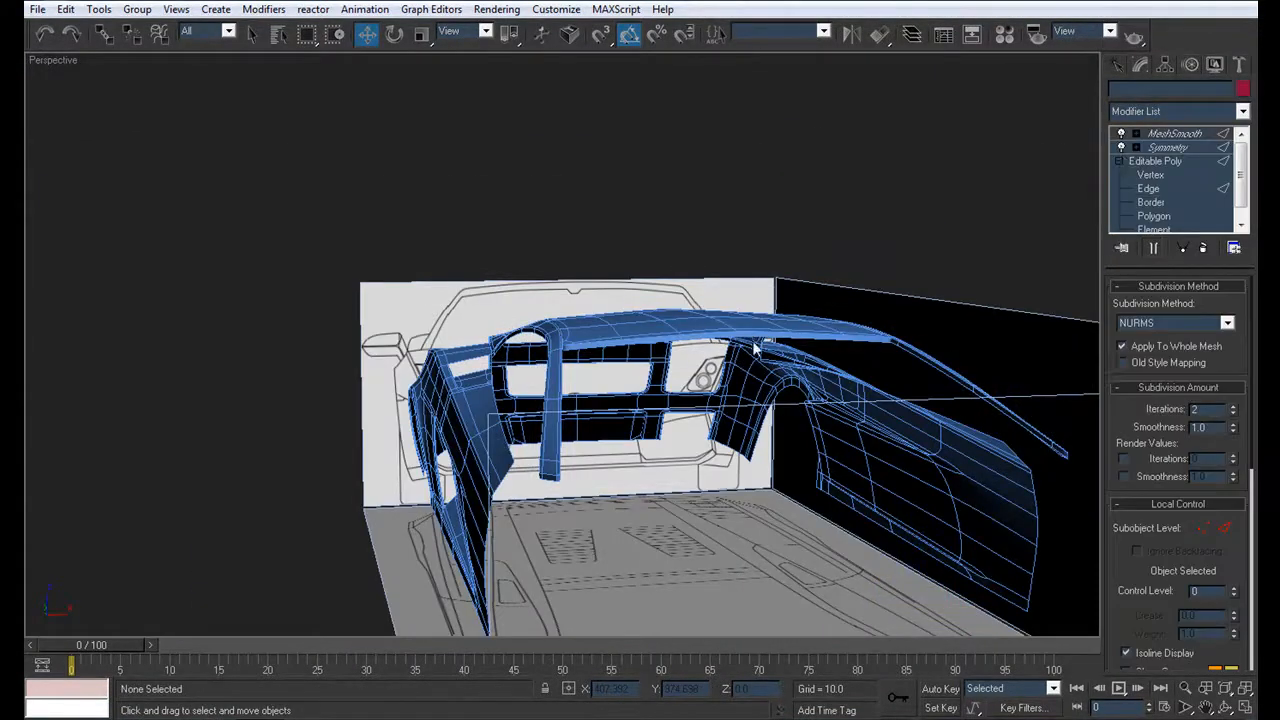
Unhide the Front layer and view the roof together with the whole car body
left_click(777, 147)
middle_click_drag(777, 147, 800, 272, "alt")
middle_click_drag(742, 325, 858, 90, "alt")
left_click(913, 35)
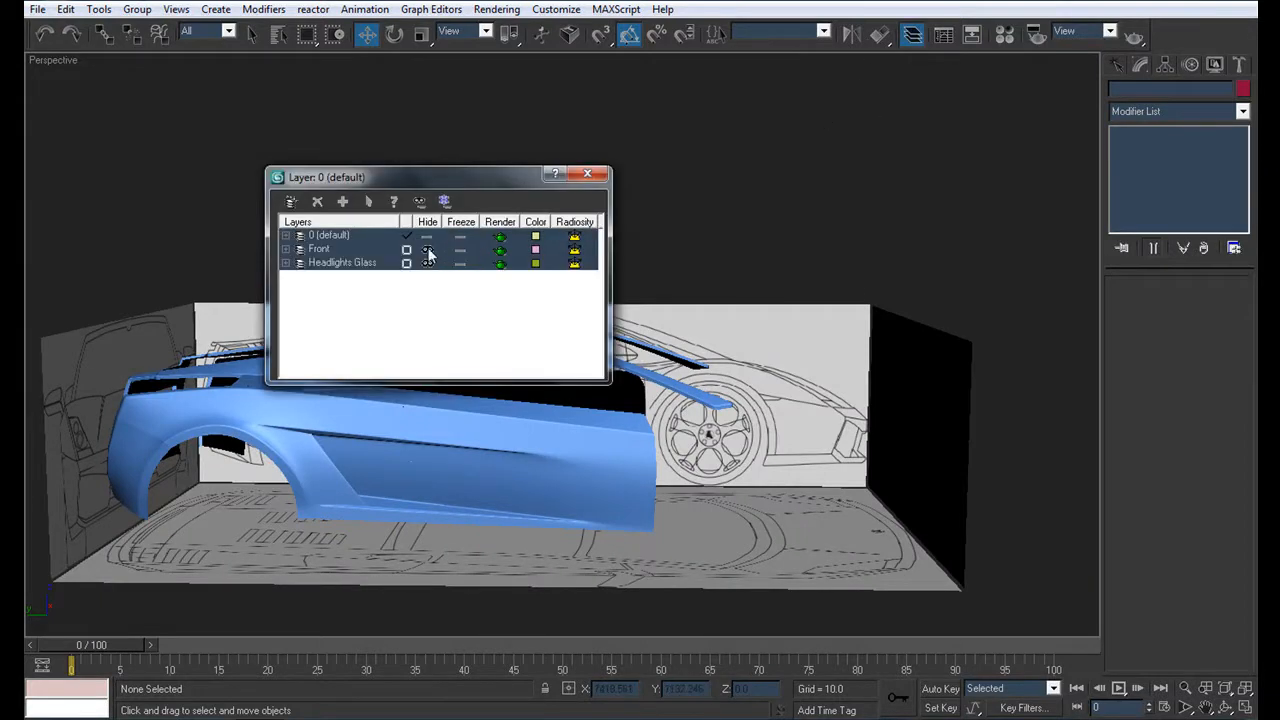
left_click(588, 175)
middle_click_drag(745, 215, 834, 343, "alt")
scroll(548, 505, "down", 5)
middle_click_drag(548, 500, 183, 600, "alt")
scroll(357, 506, "up", 2)
scroll(564, 408, "up", 6)
Raise the Roof Frame's eight vertices in the lengthwise row nearest the side frame by about 0.8 units in the back view
left_click(560, 410)
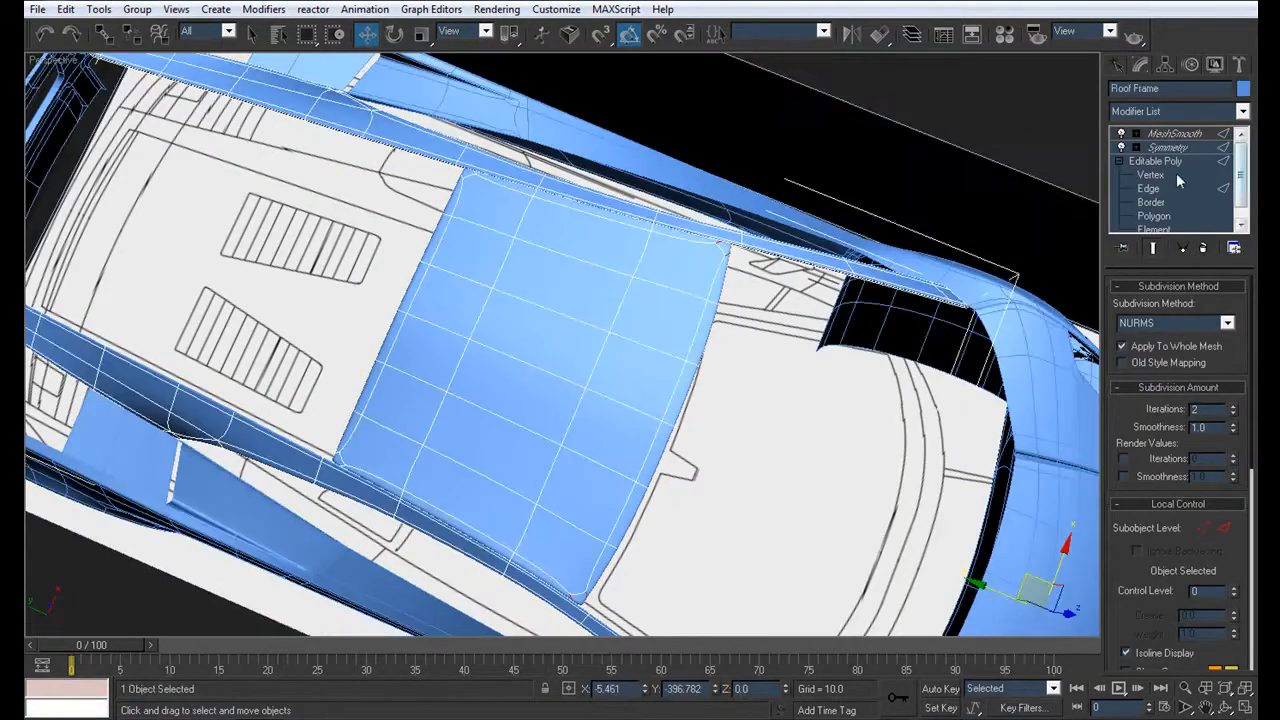
left_click(1150, 175)
scroll(614, 437, "down", 5)
middle_click_drag(614, 437, 517, 289, "alt")
key("alt+w")
scroll(702, 238, "up", 6)
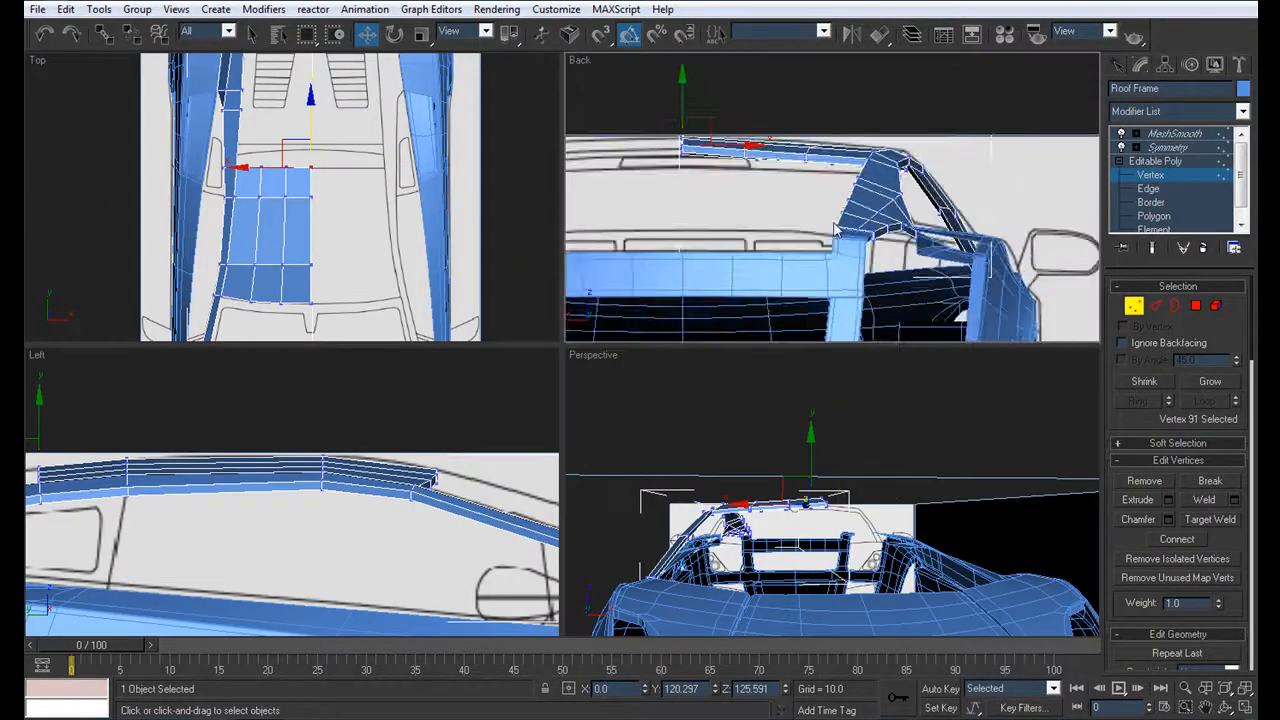
middle_click_drag(963, 260, 972, 289)
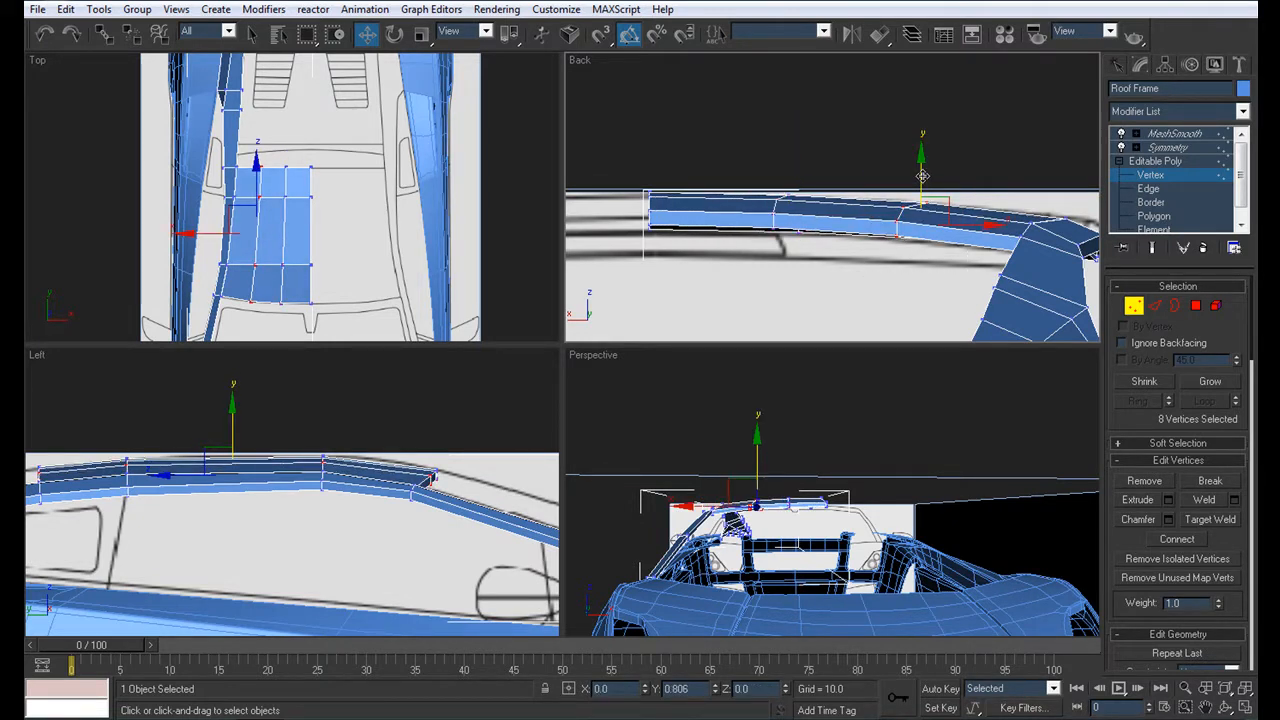
middle_click_drag(957, 466, 907, 469)
scroll(907, 469, "down", 3)
scroll(904, 469, "up", 4)
key("alt+w")
middle_click_drag(583, 402, 806, 389, "alt")
Clear the selection and examine the whole shaded car body from several angles for surface flaws
left_click(588, 171)
middle_click_drag(589, 171, 430, 425, "alt")
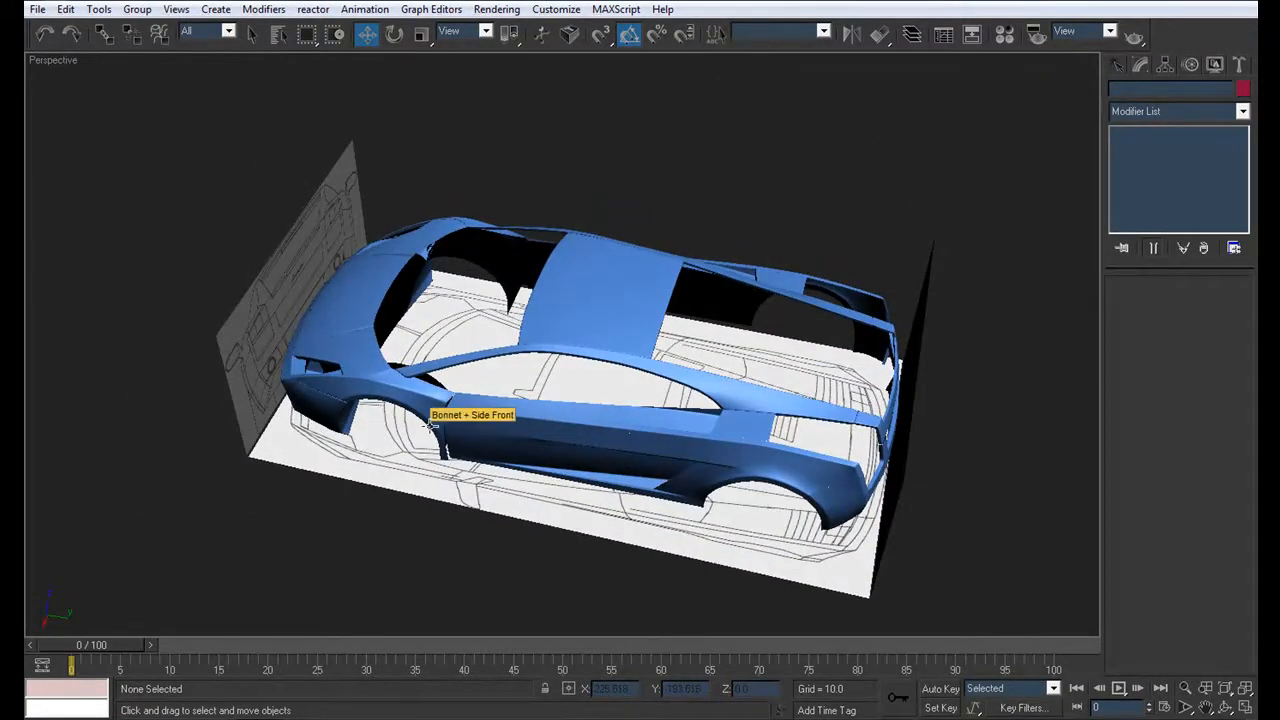
middle_click_drag(424, 370, 617, 166, "alt")
scroll(734, 257, "up", 5)
scroll(592, 338, "down", 3)
middle_click_drag(590, 343, 935, 308, "alt")
scroll(489, 325, "down", 5)
scroll(843, 349, "up", 4)
middle_click_drag(843, 349, 367, 488, "alt")
scroll(566, 380, "down", 2)
scroll(367, 488, "up", 2)
Make the Side object see-through and move four vertices at the rear wheel arch's front edge to match the side blueprint
left_click(573, 503)
scroll(590, 485, "down", 3)
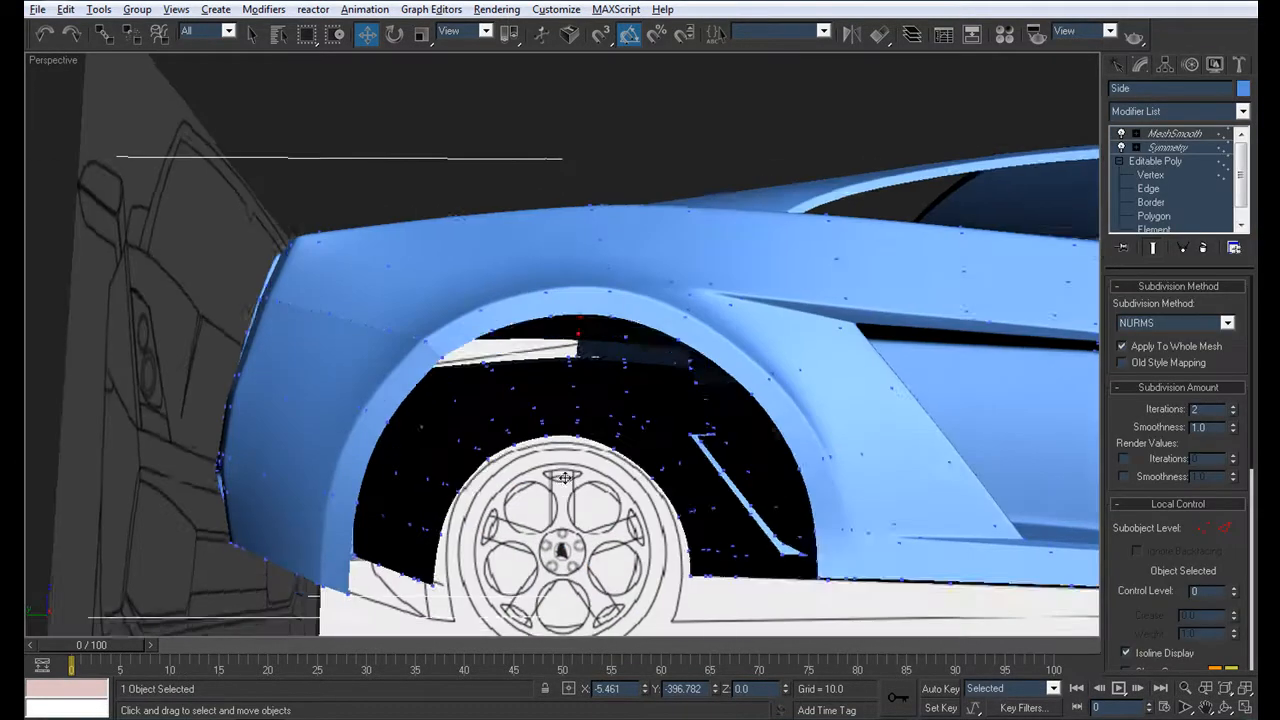
left_click(1150, 175)
middle_click_drag(766, 371, 543, 400, "alt")
key("alt+w")
middle_click_drag(268, 545, 529, 449)
scroll(430, 500, "down", 3)
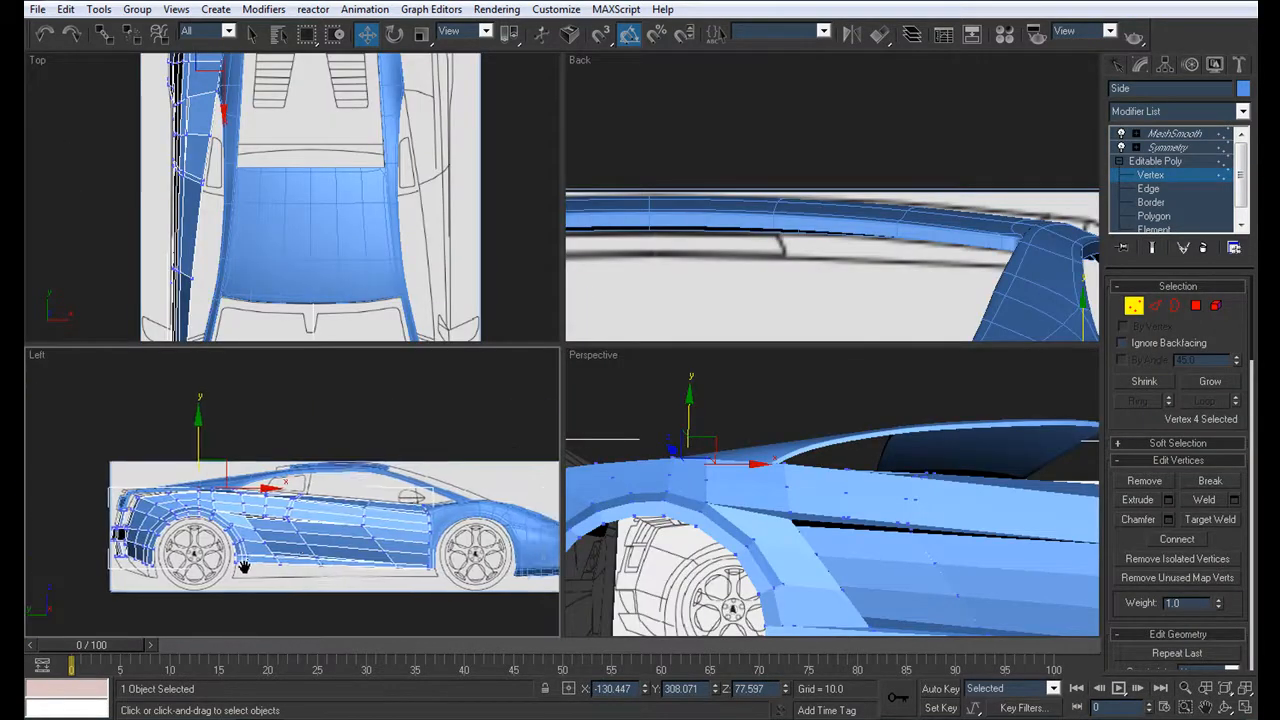
scroll(284, 551, "up", 3)
key("alt+w")
middle_click_drag(266, 545, 410, 555)
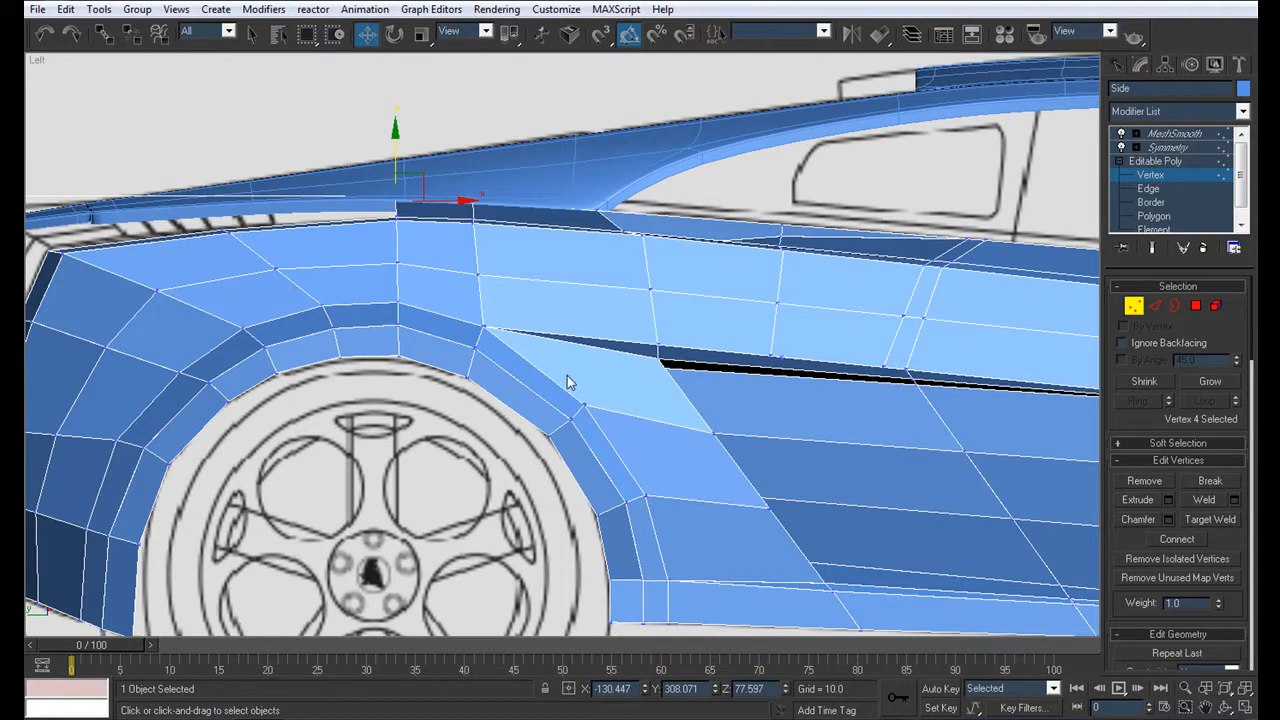
key("alt+x")
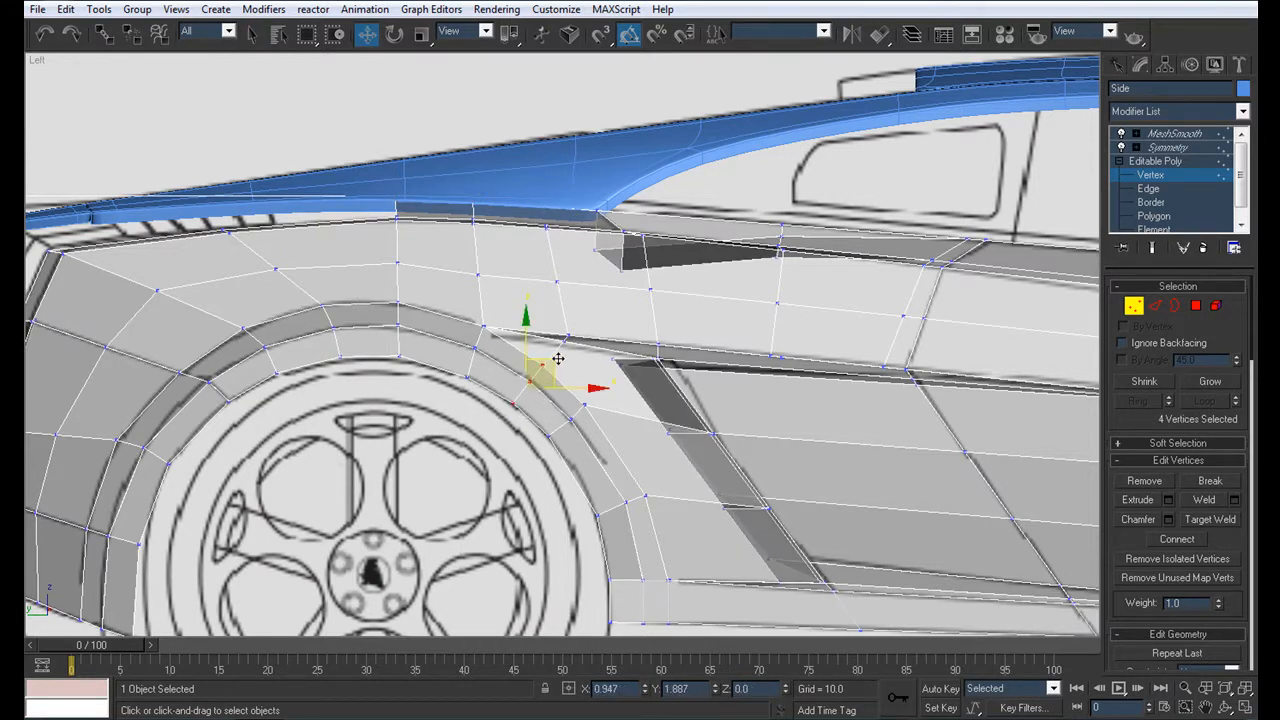
scroll(556, 357, "down", 2)
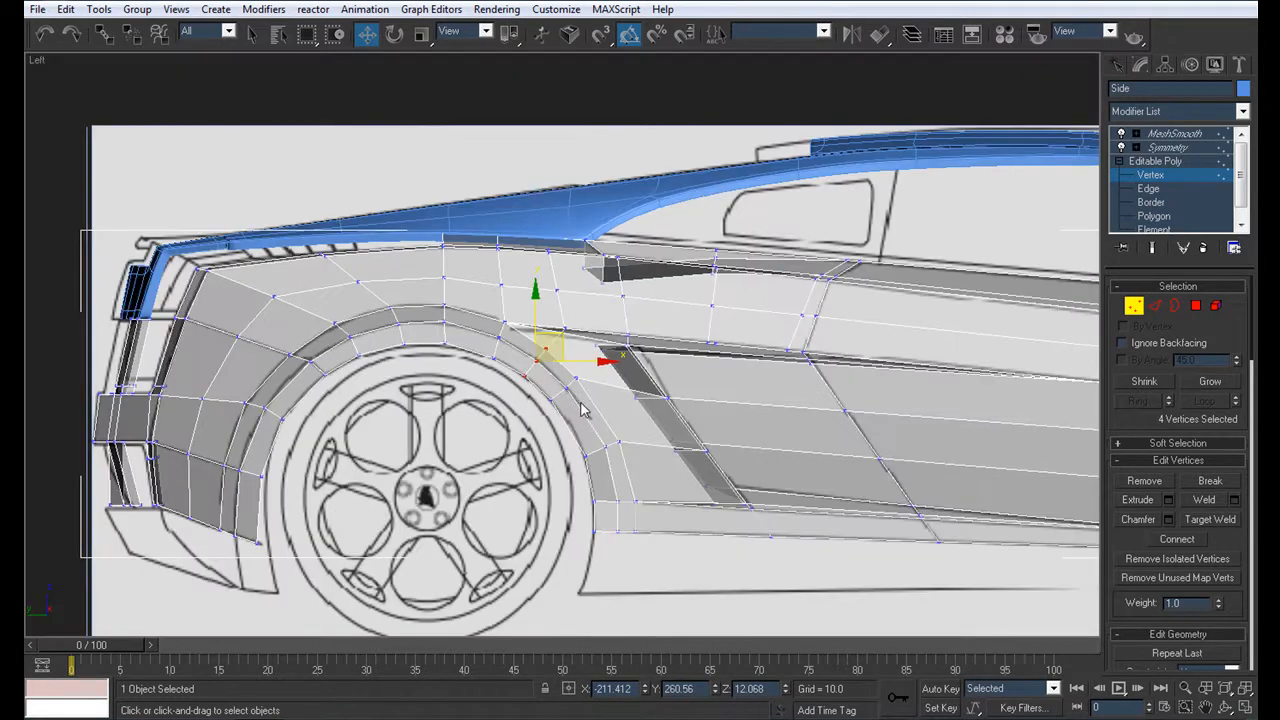
Check the adjusted rear wheel arch in the smoothed perspective view of the car
key("alt+w")
right_click(752, 534)
key("alt+w")
middle_click_drag(370, 455, 362, 380, "alt")
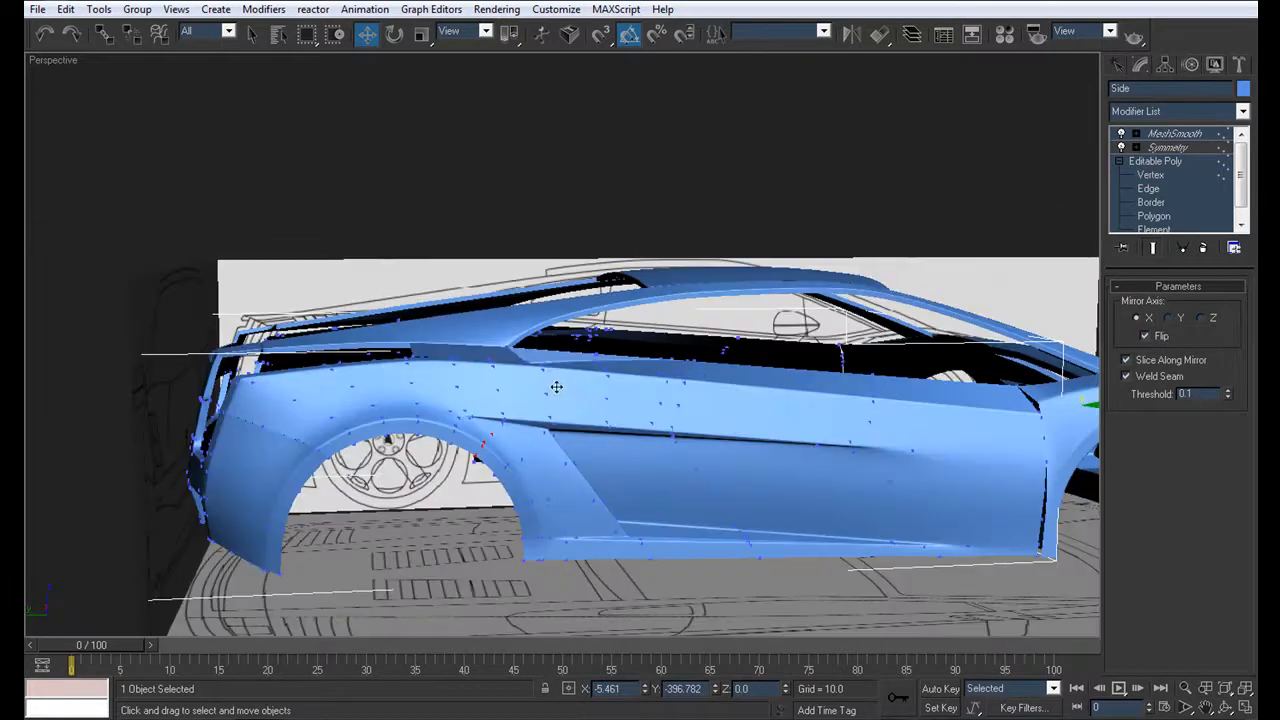
left_click(479, 201)
scroll(522, 399, "down", 3)
middle_click_drag(522, 399, 655, 393, "alt")
scroll(655, 393, "up", 3)
scroll(860, 432, "up", 5)
Inspect the Side object's rear quarter in cage and smoothed form, with and without edge lines
left_click(838, 383)
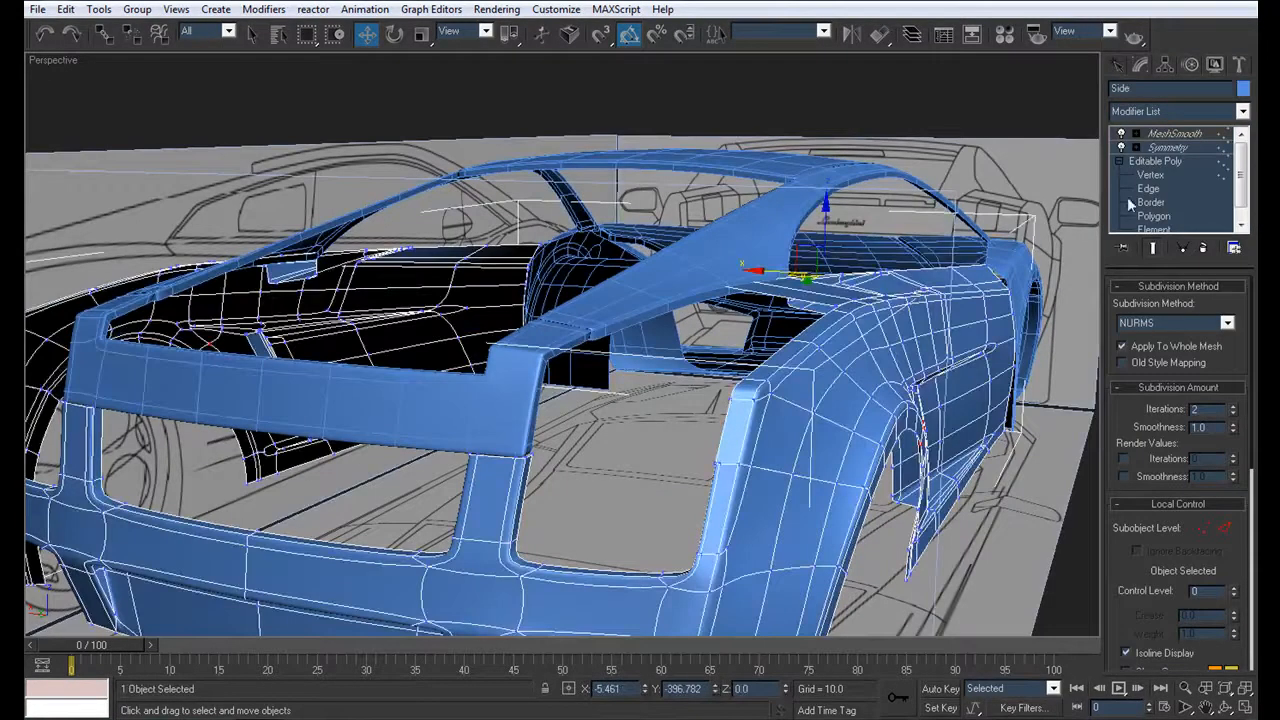
middle_click_drag(780, 355, 716, 440, "alt")
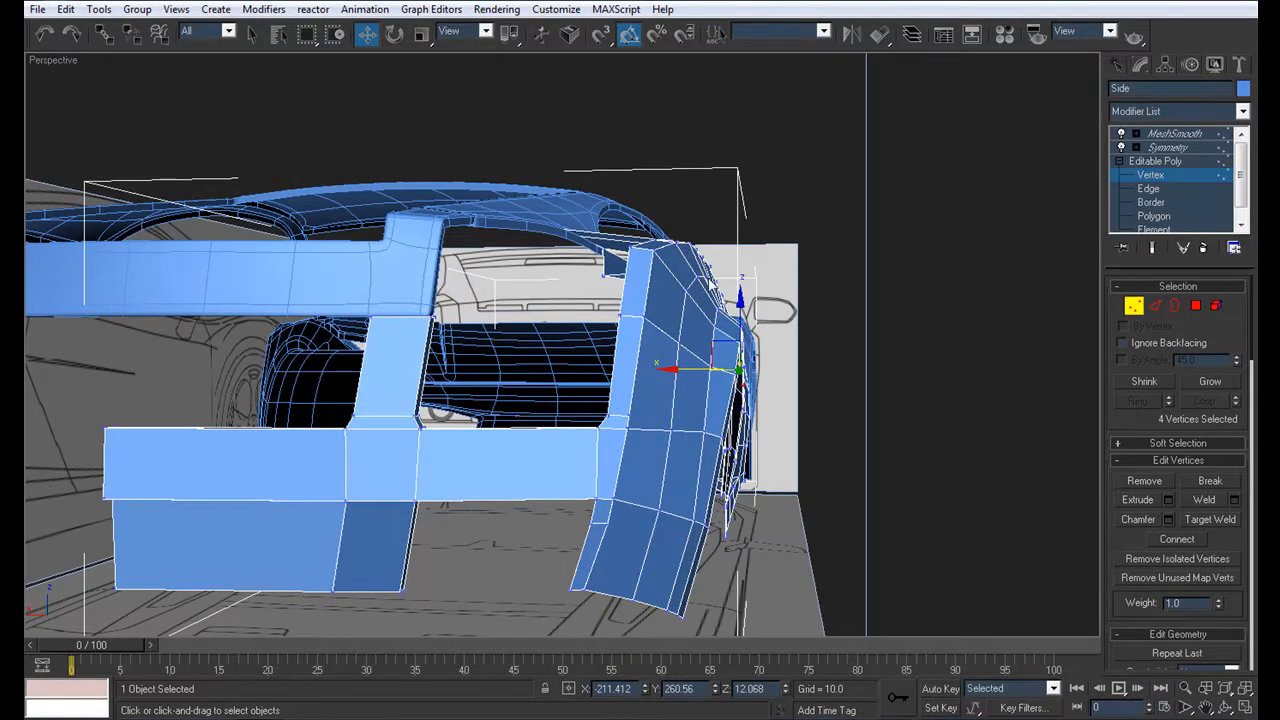
middle_click_drag(729, 328, 712, 336, "alt")
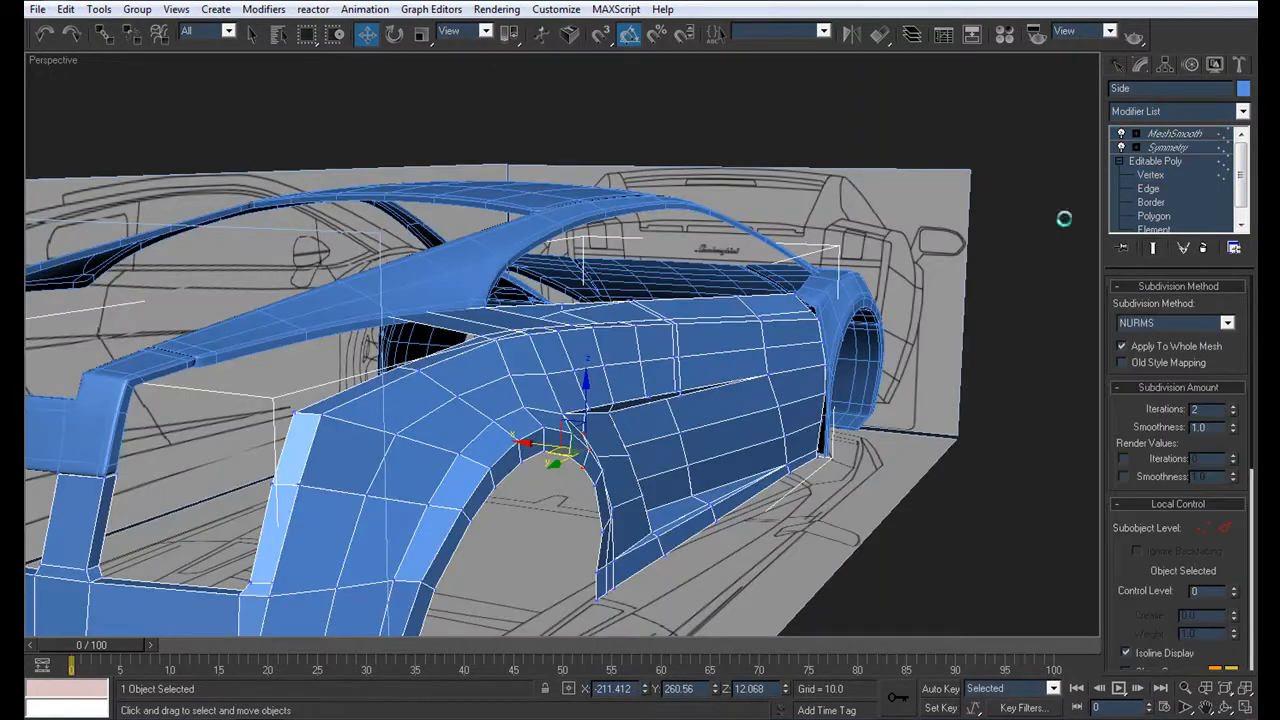
key("F4")
key("F4")
middle_click_drag(526, 503, 529, 370, "alt")
left_click(538, 509)
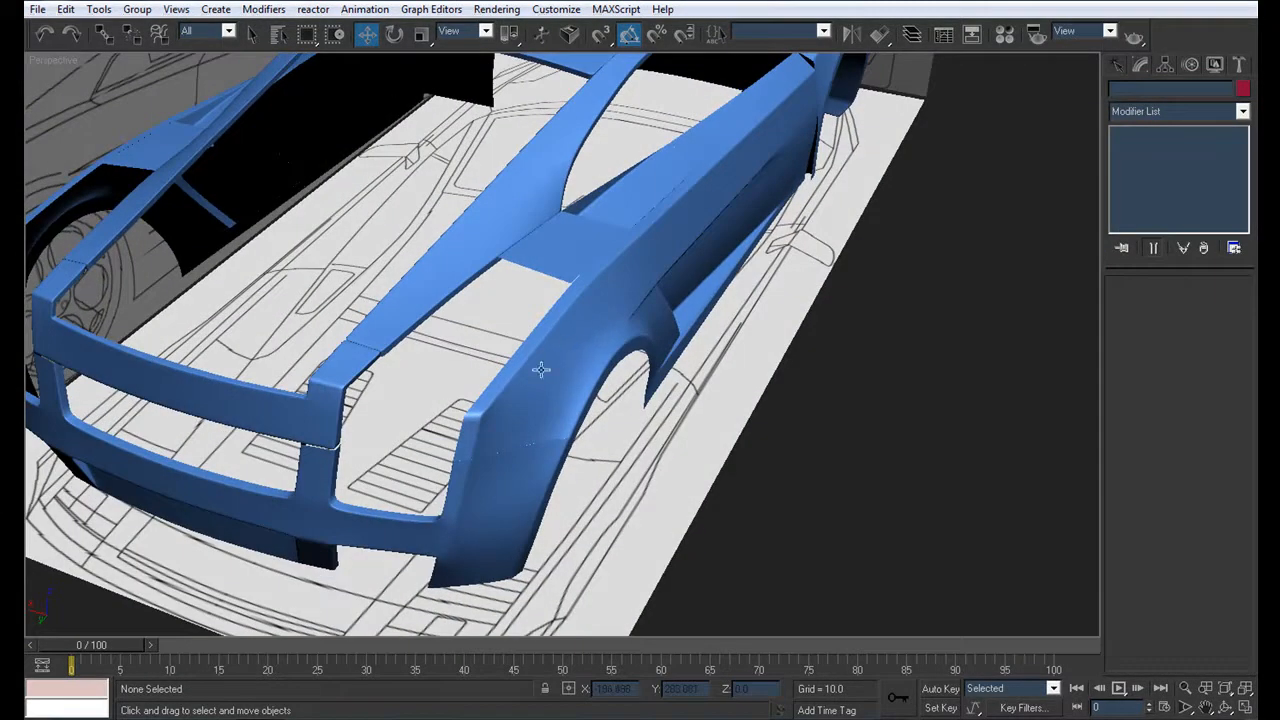
middle_click_drag(558, 412, 578, 372, "alt")
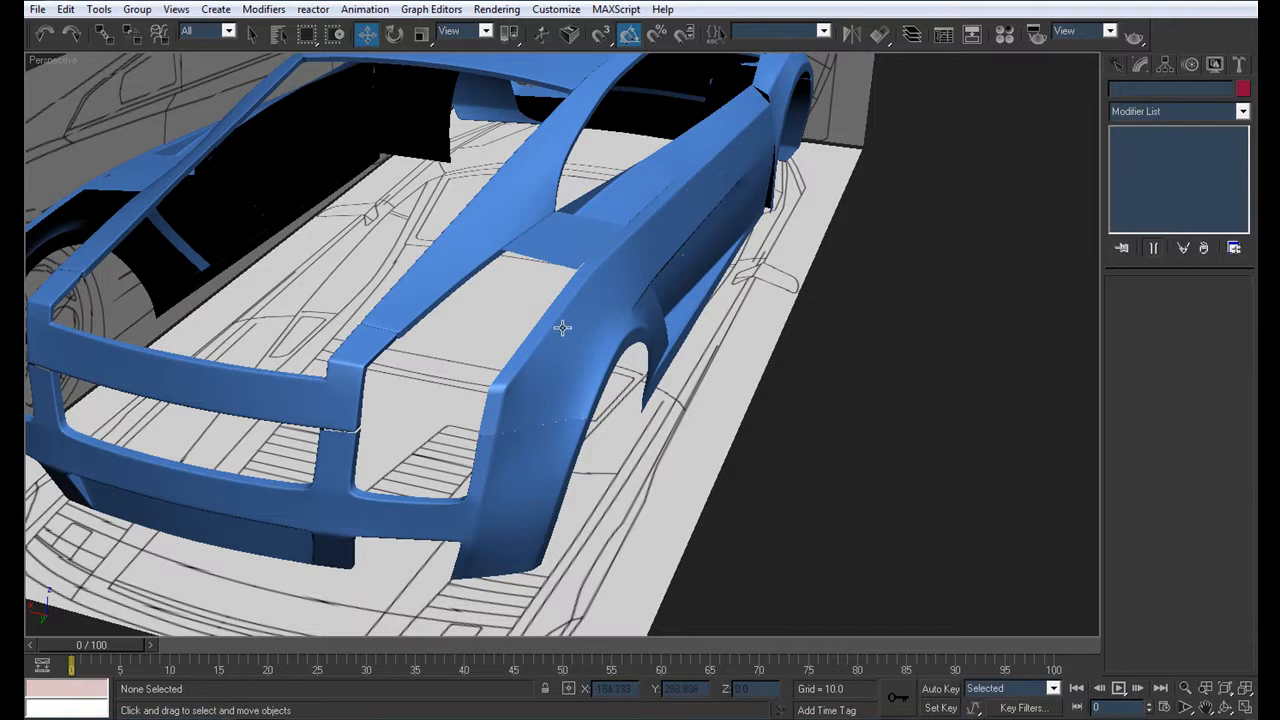
middle_click_drag(606, 366, 573, 442, "alt")
scroll(604, 366, "down", 3)
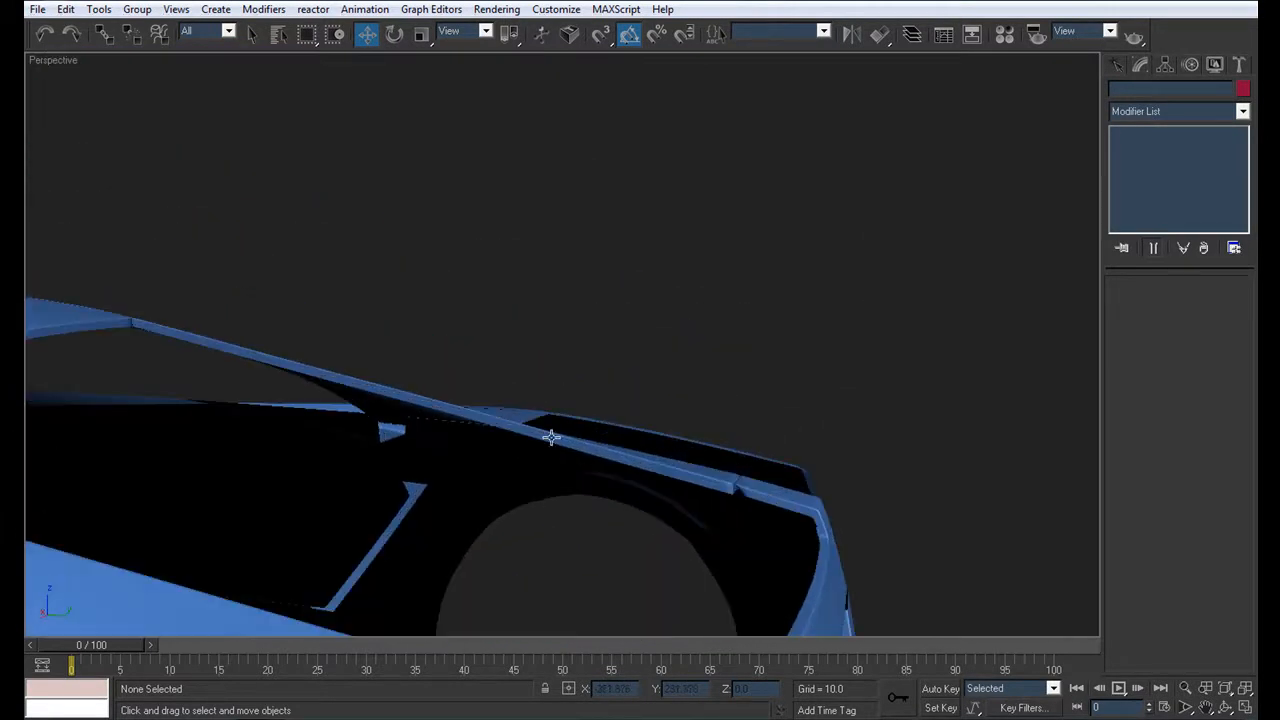
Move the two vertices at the Roof object's joint with the roof frame by about -1.74 units along Y
left_click(783, 484)
left_click(1150, 176)
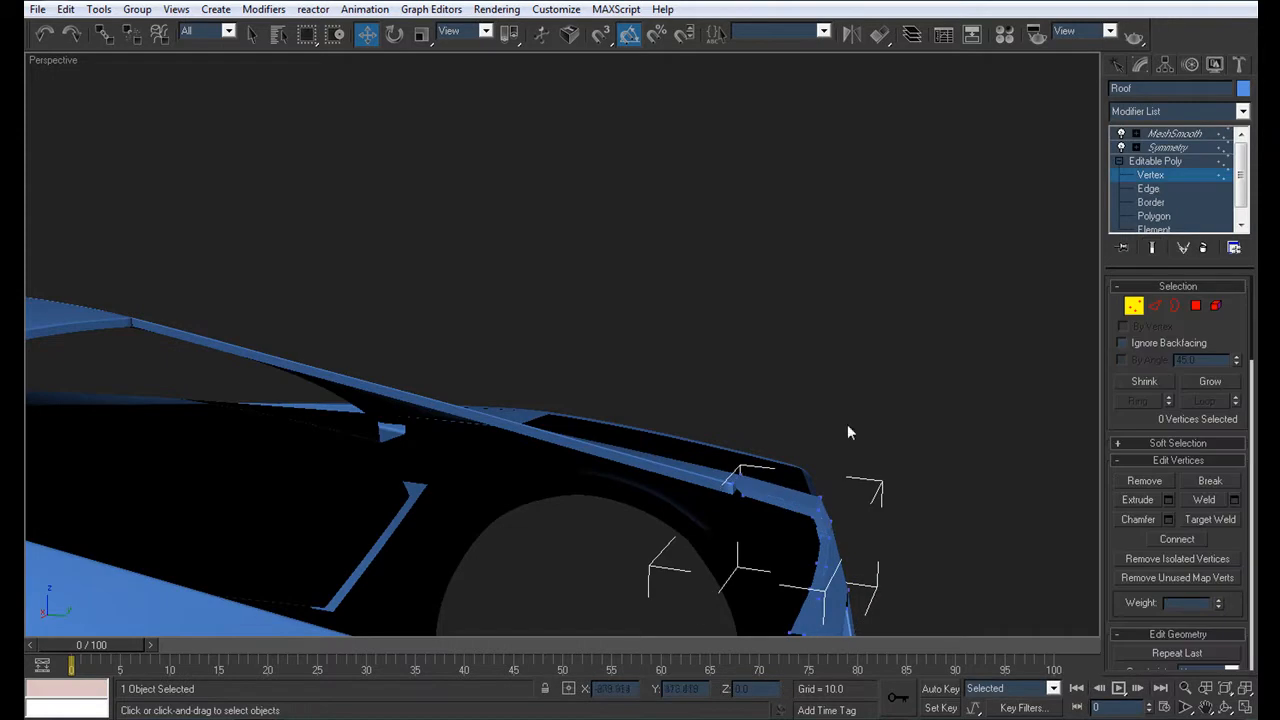
left_click(736, 492)
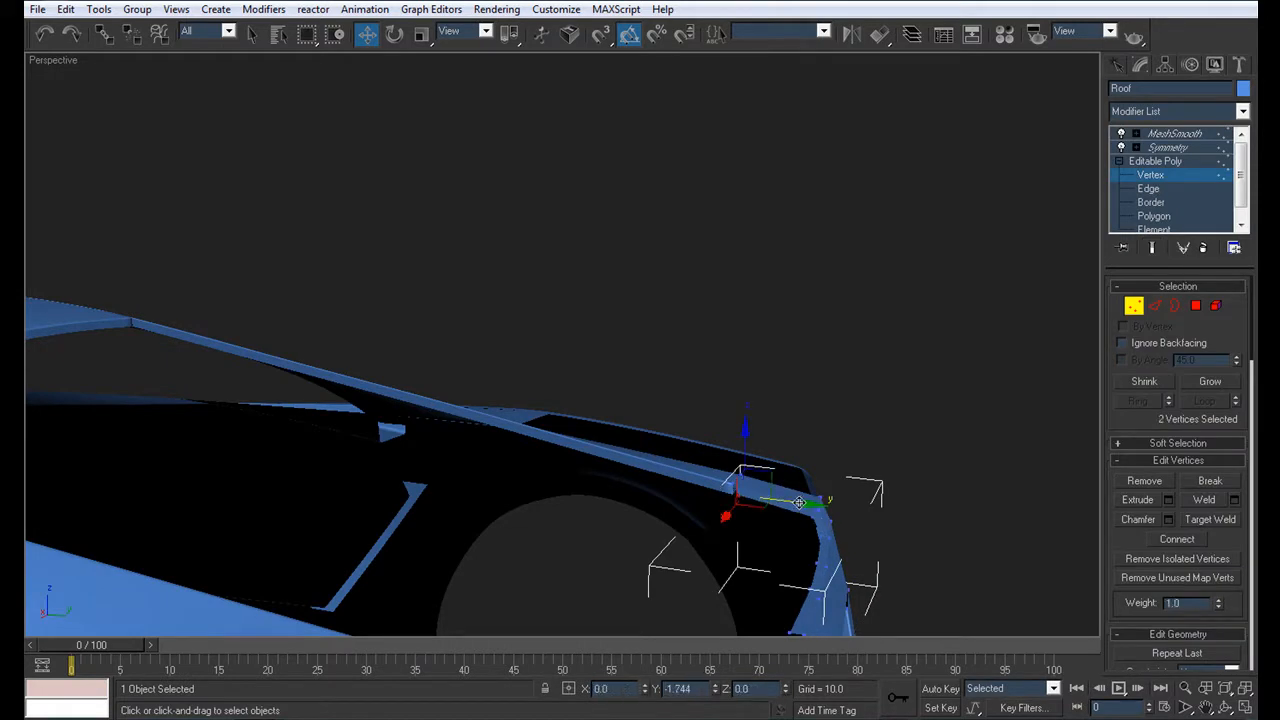
left_click(1174, 133)
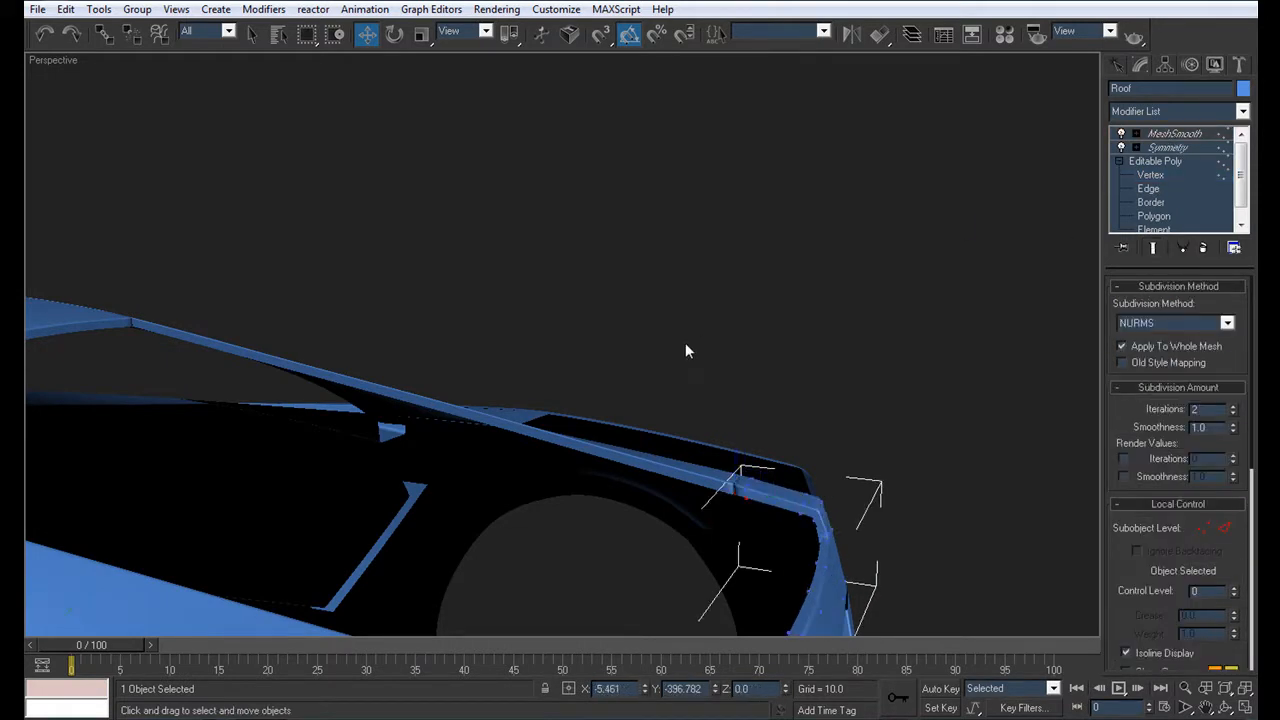
left_click(685, 342)
middle_click_drag(652, 378, 730, 368)
Open the Roof Frame object's vertices and view its joint with the rear piece and the whole car
left_click(265, 330)
left_click(1150, 176)
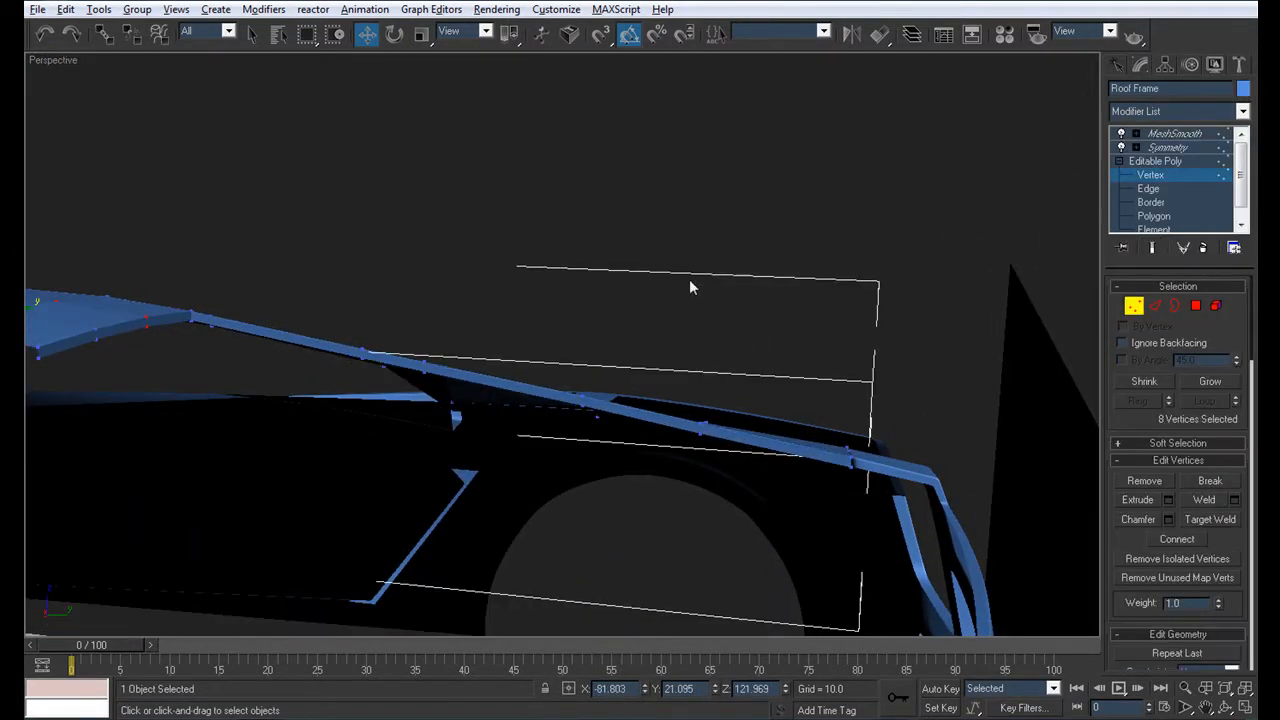
scroll(689, 287, "down", 10)
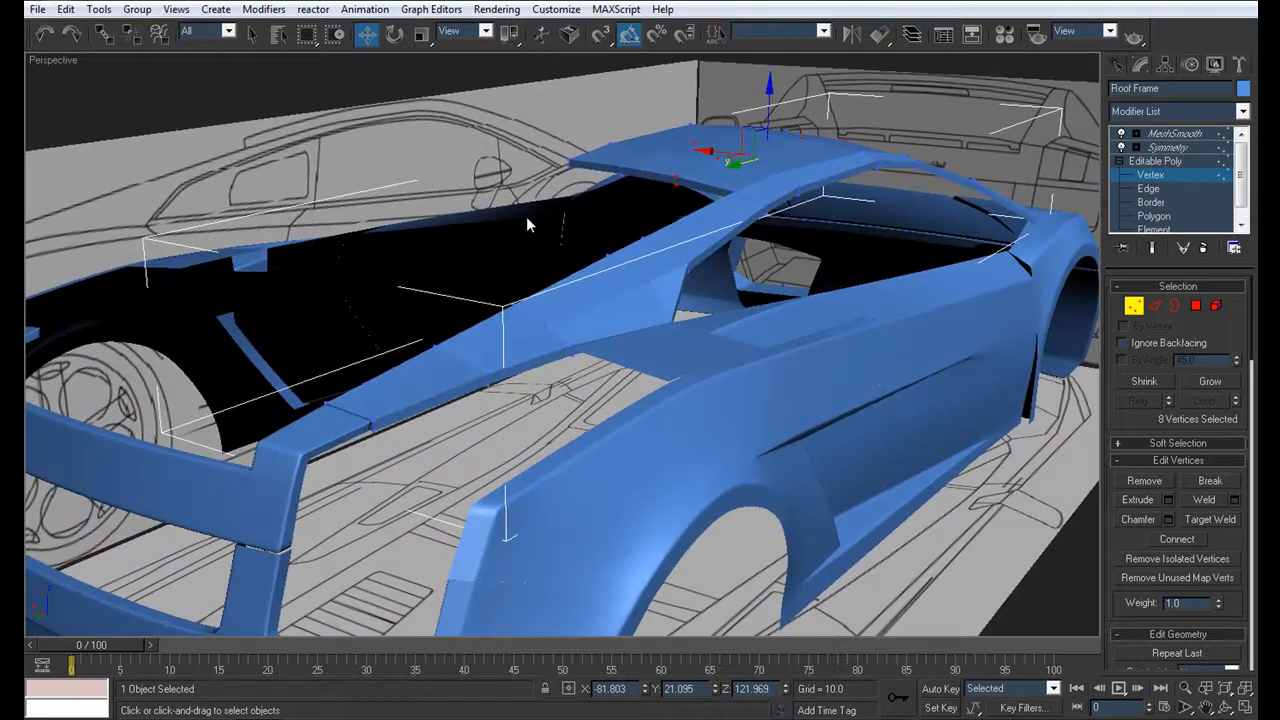
scroll(527, 219, "down", 3)
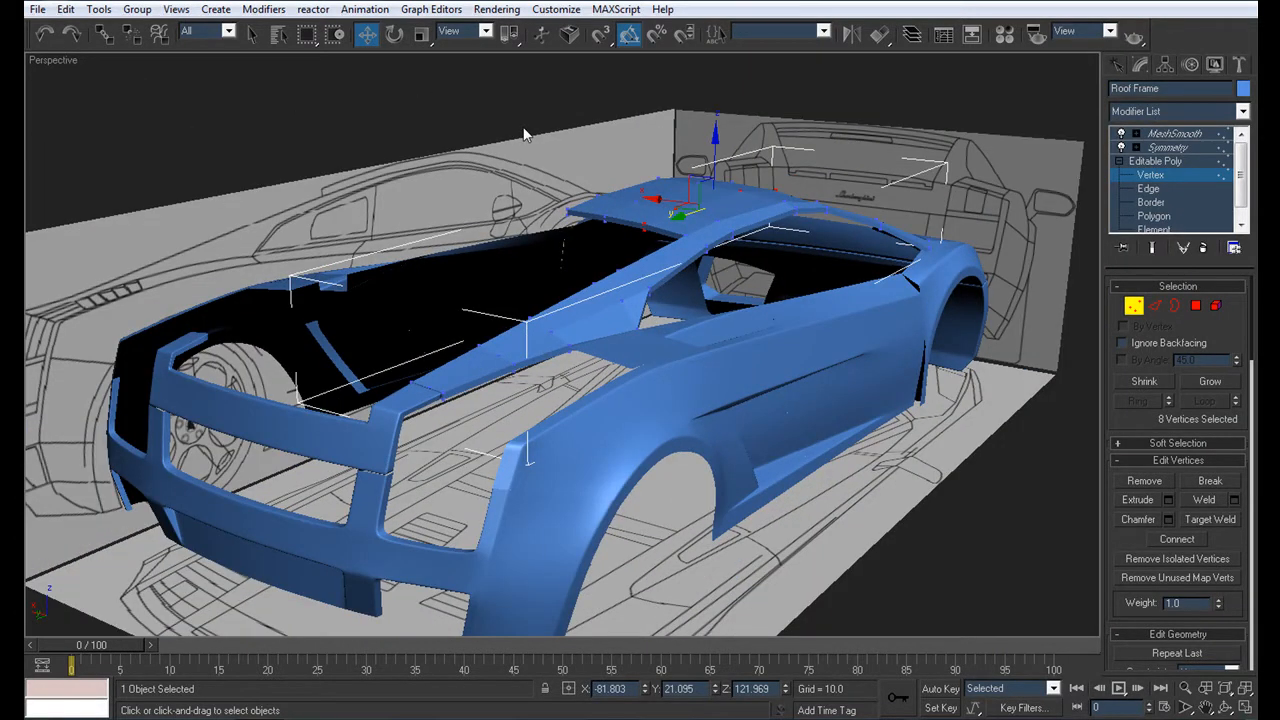